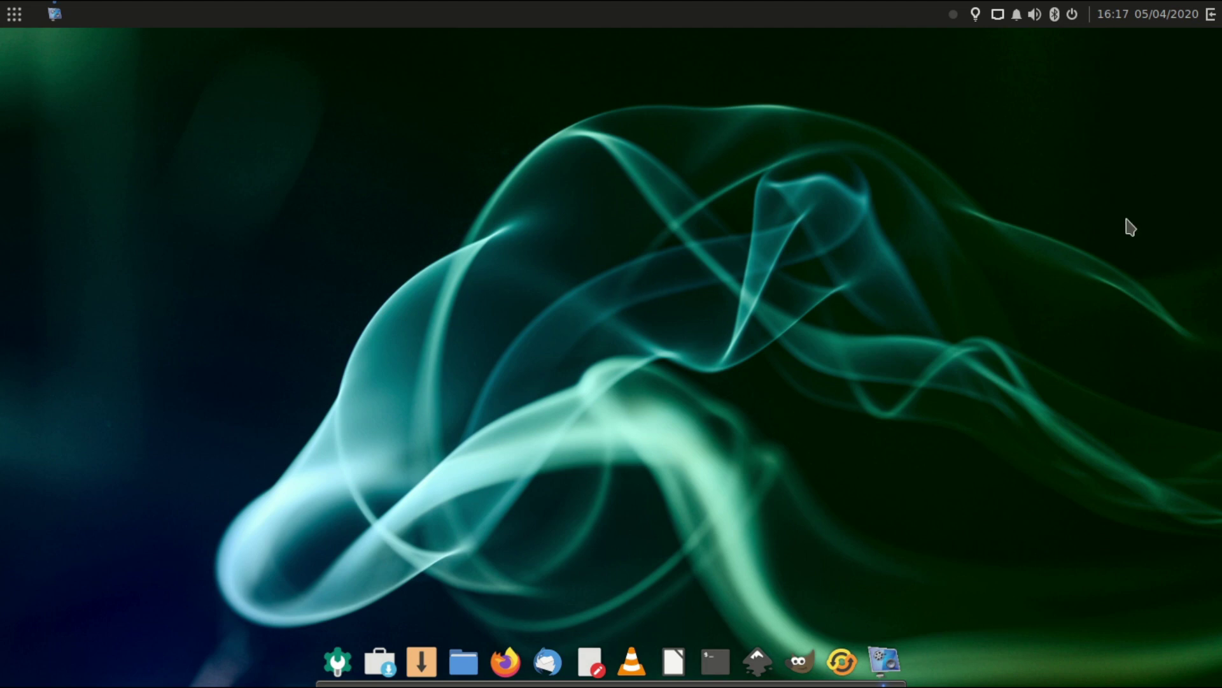
Step: Check the colour temperature applet's information window, move it towards the middle of the desktop, and close it
click(976, 16)
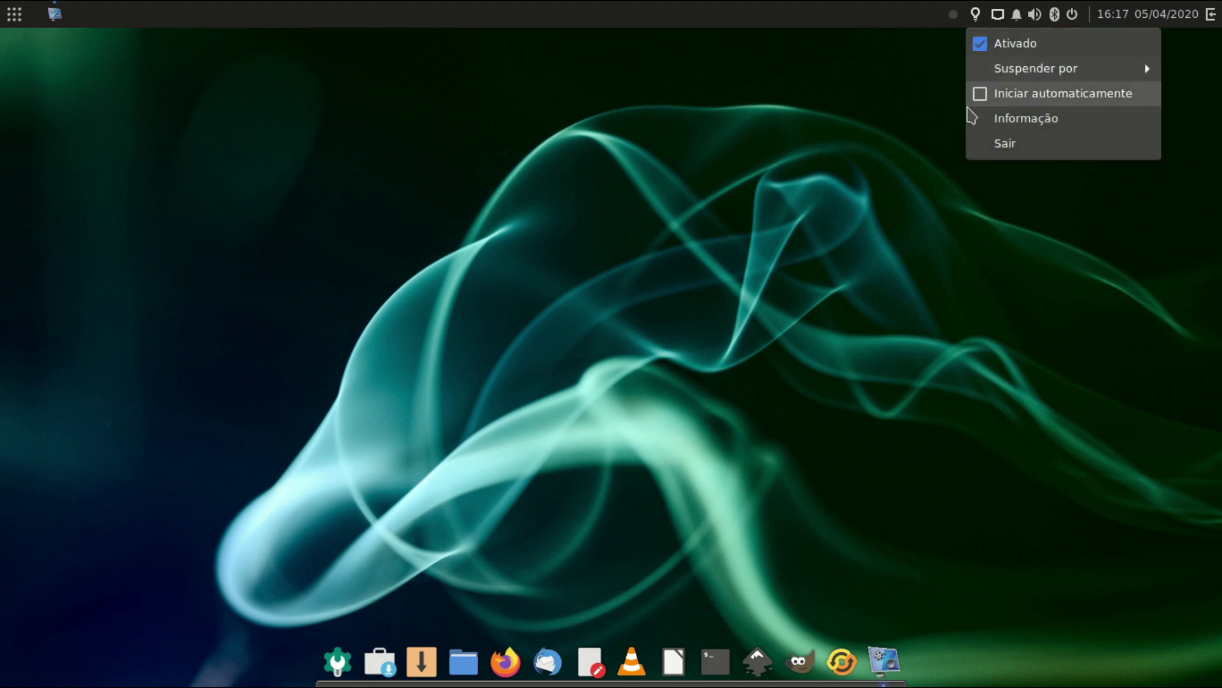
click(981, 119)
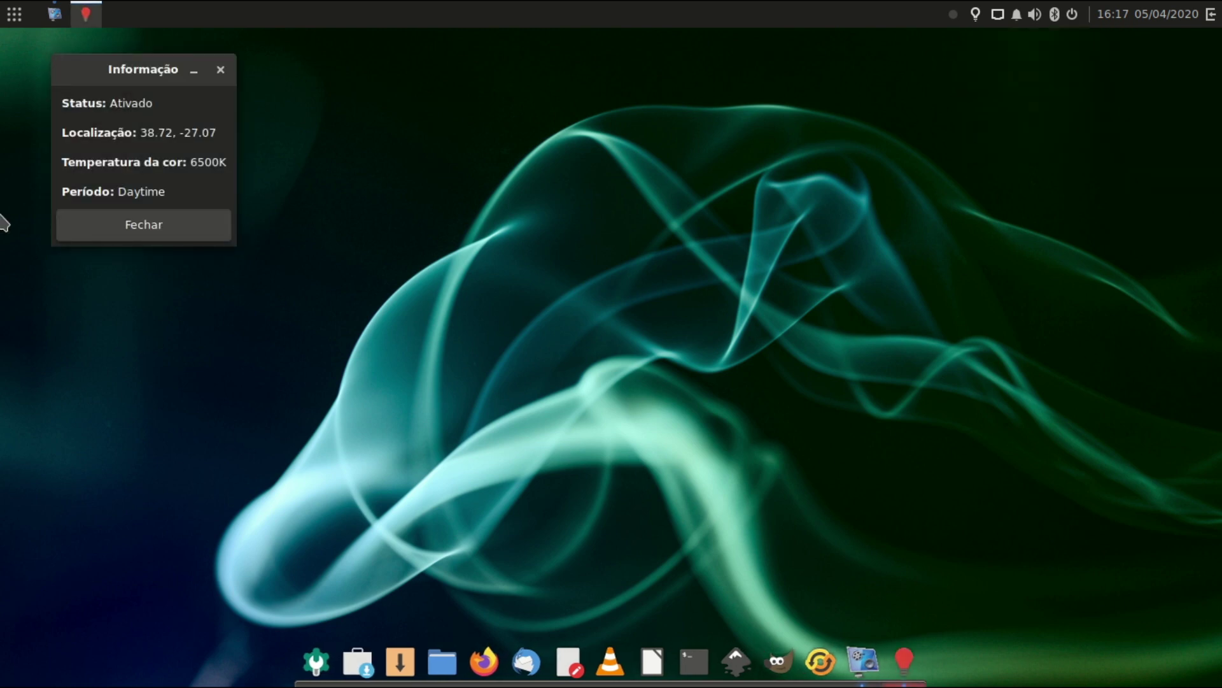
drag(95, 75, 797, 240)
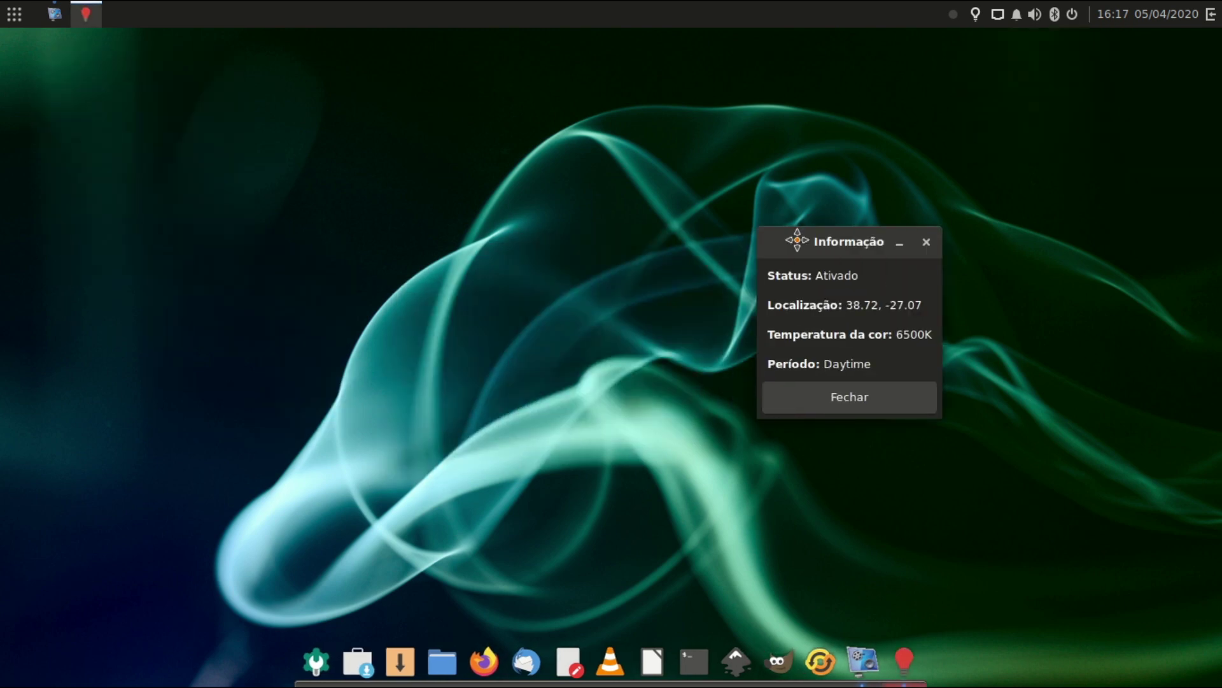
click(813, 407)
click(976, 14)
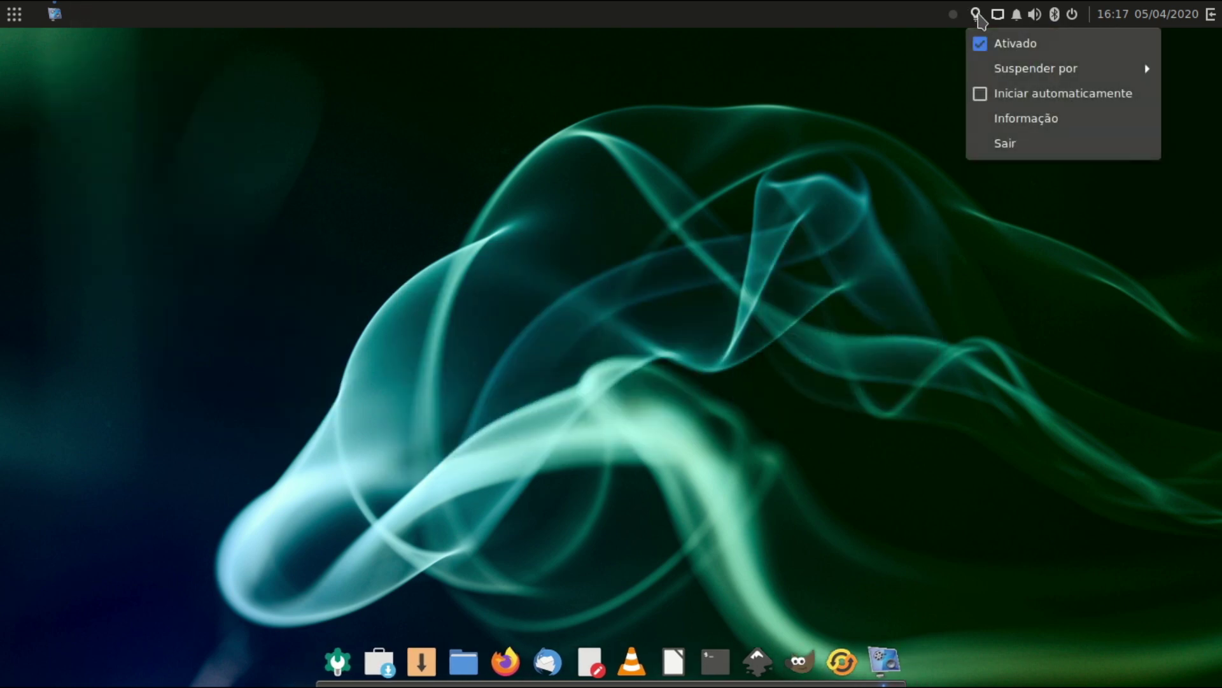
Step: Look over the wired, Neffos C9A and VPN connection options of the network indicator
click(998, 15)
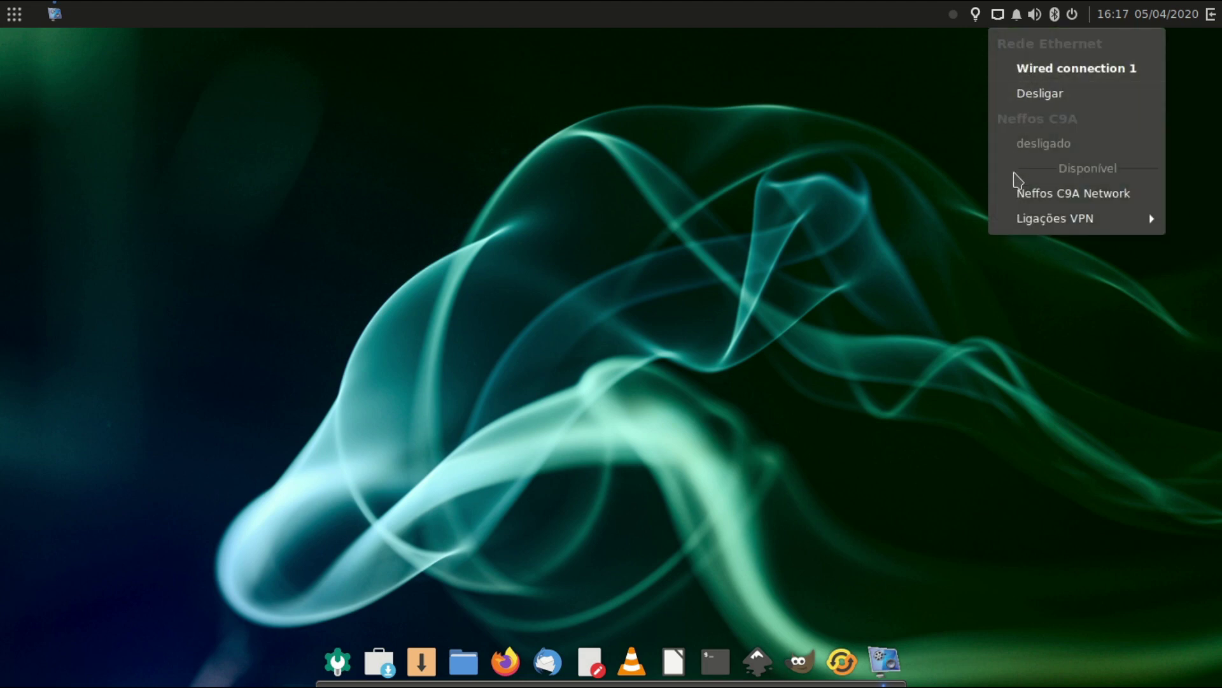
mouse_move(1028, 223)
click(936, 224)
Step: View the sound settings from the volume indicator and close the settings window
click(1037, 15)
click(1025, 112)
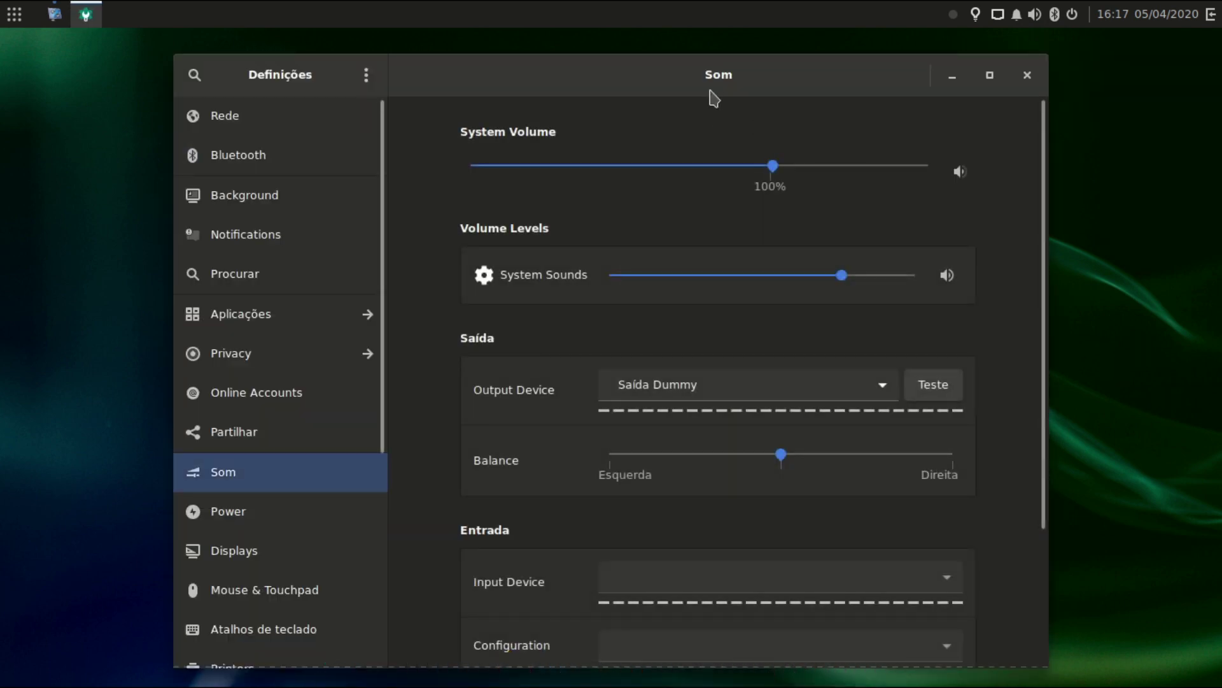
drag(709, 97, 697, 63)
click(1018, 50)
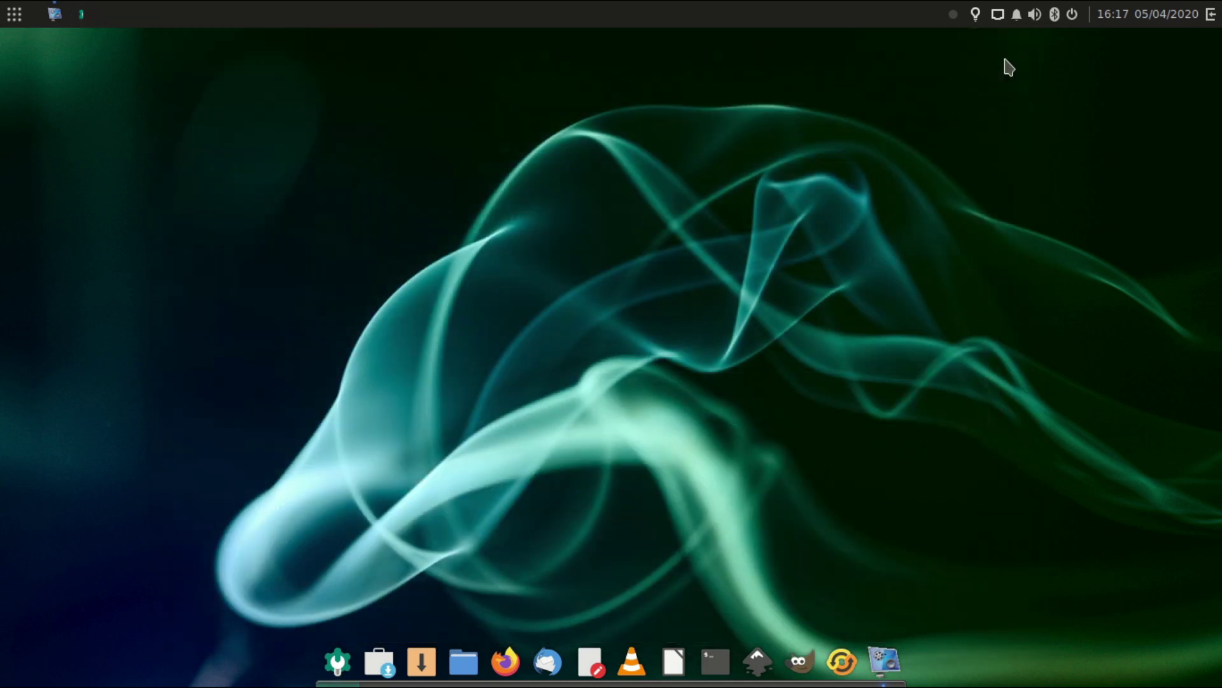
Step: View the Bluetooth settings from the Bluetooth indicator and close the settings window
click(1054, 18)
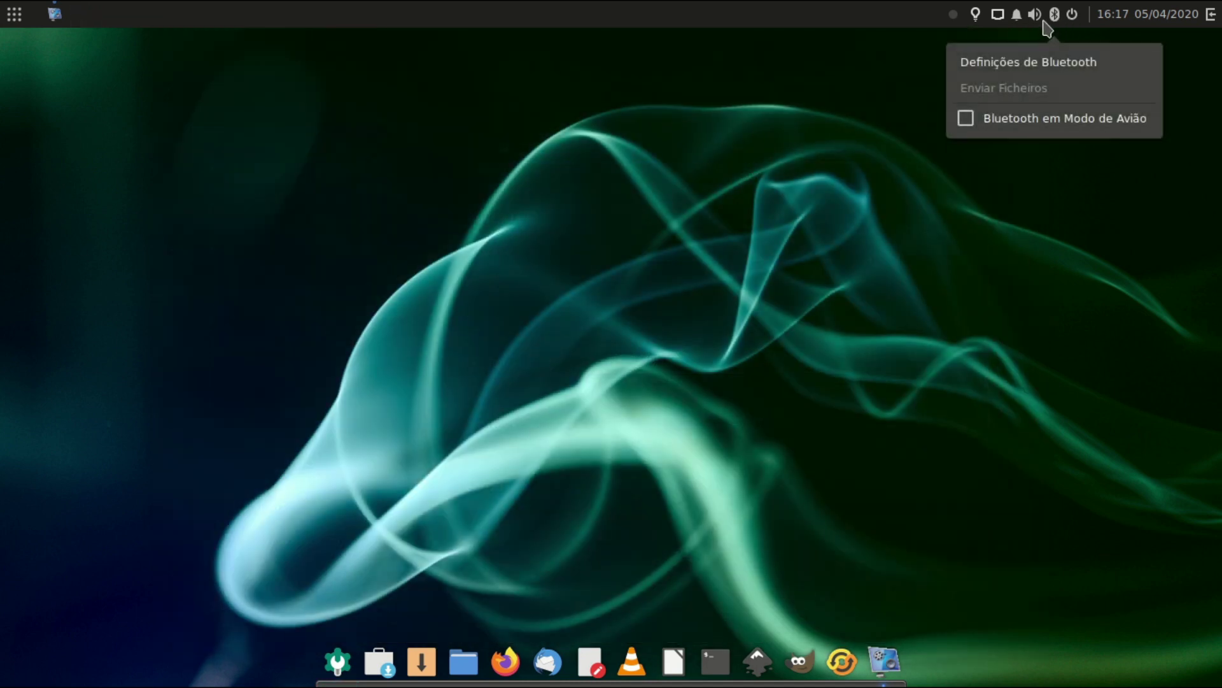
click(1047, 67)
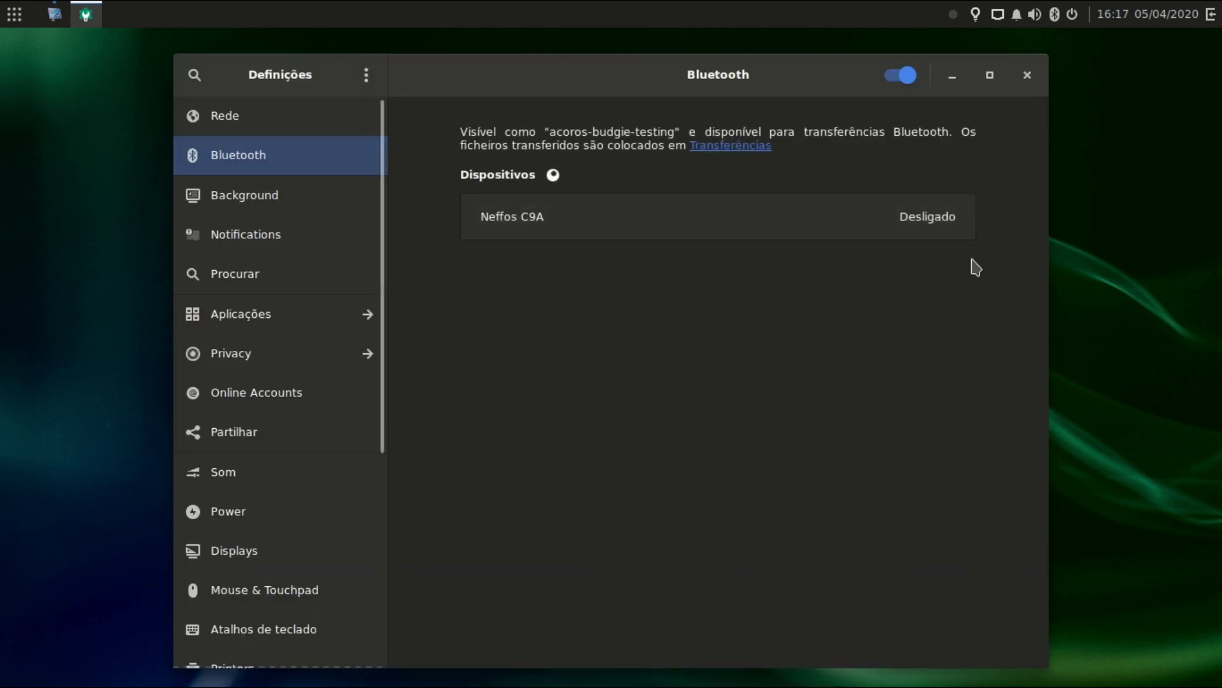
click(1027, 74)
Step: Launch the calendar from the clock's options
click(1136, 12)
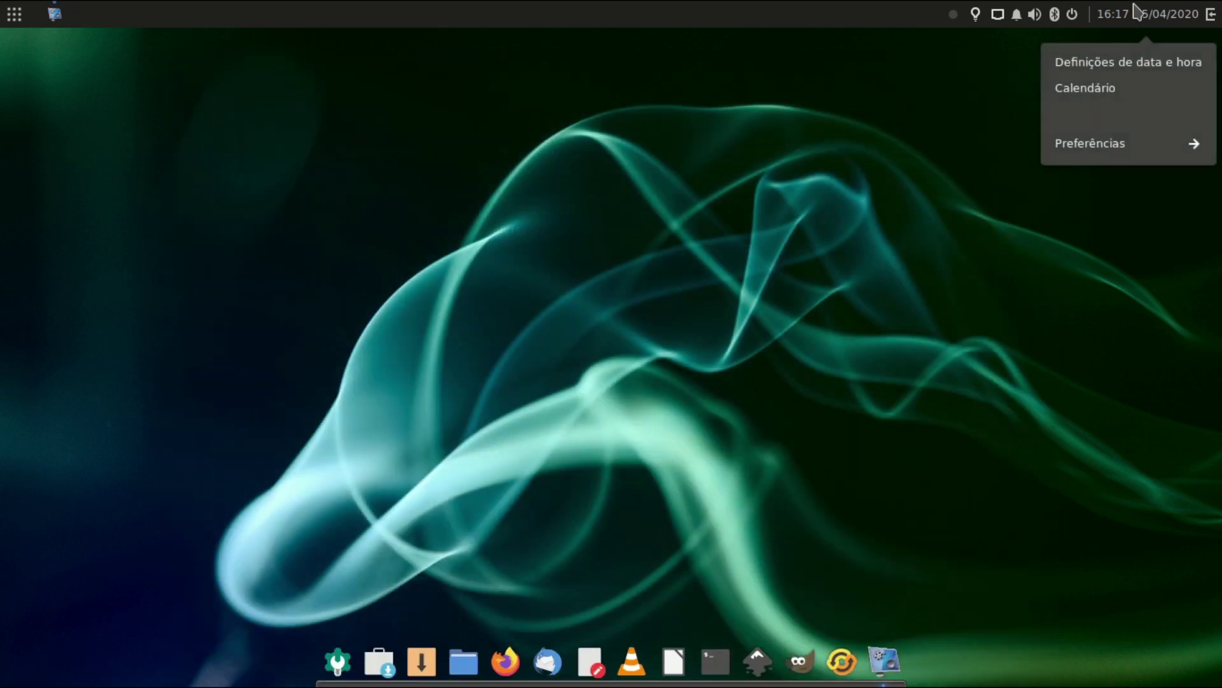
click(1102, 89)
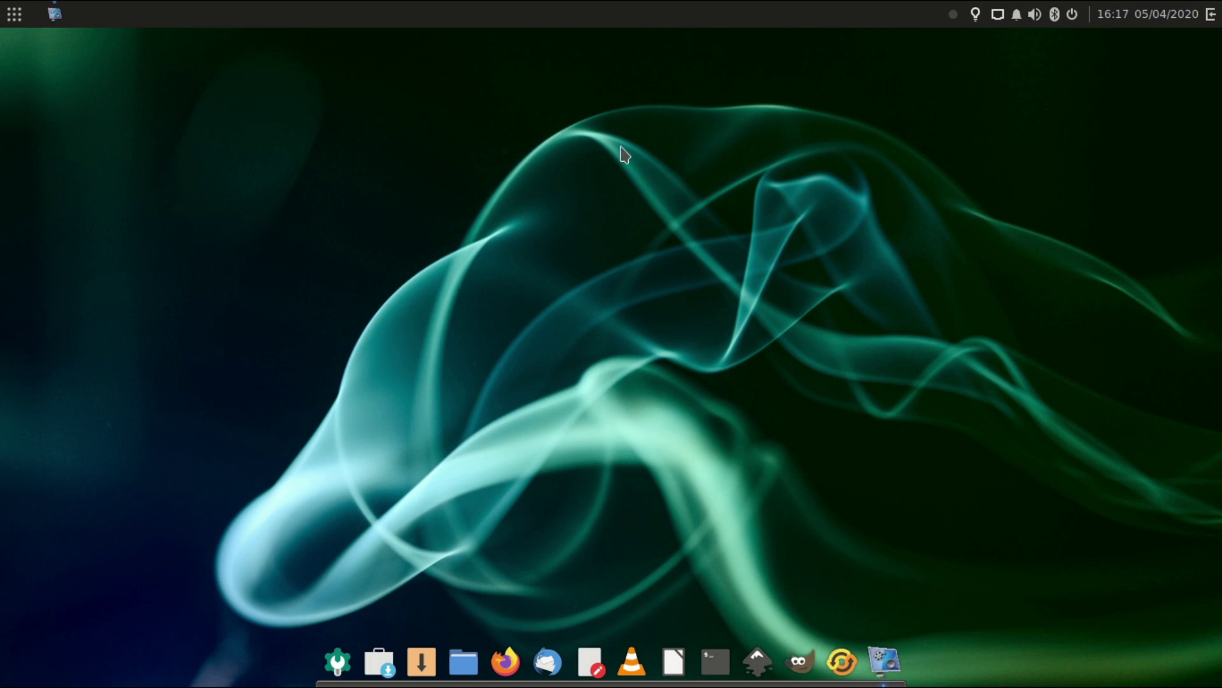
Step: Look over the Bluetooth indicator's options and the session options for locking, suspending, hibernating, restarting and shutting down
click(1054, 14)
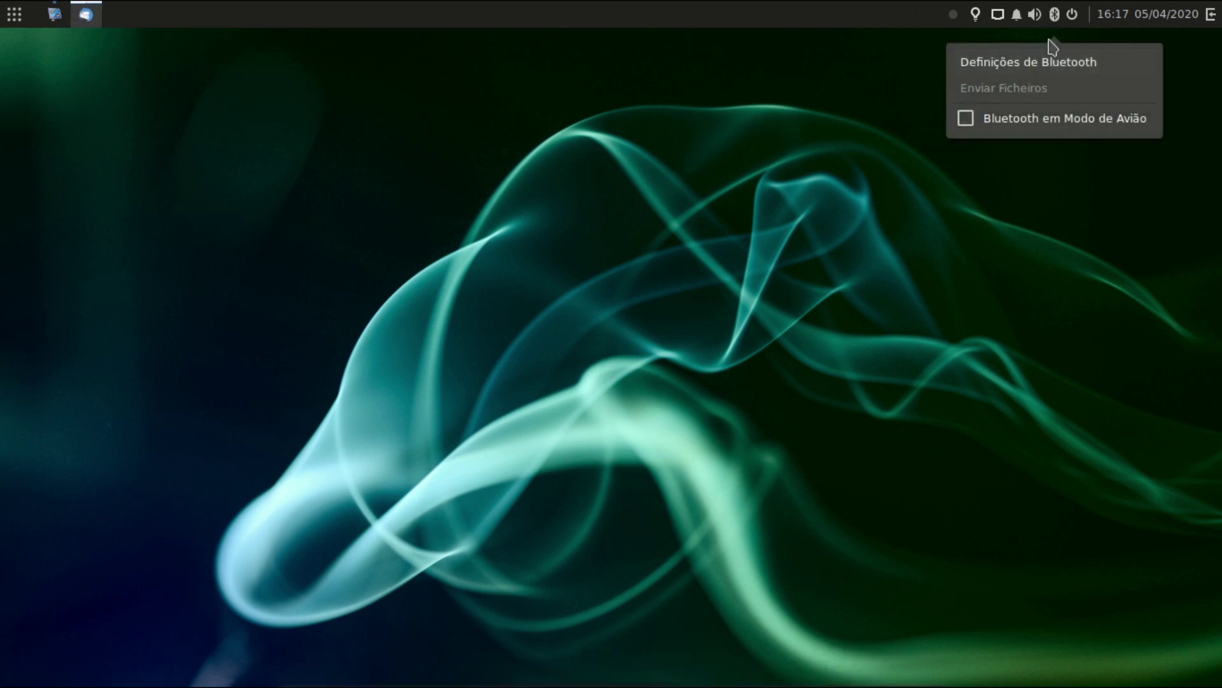
click(421, 193)
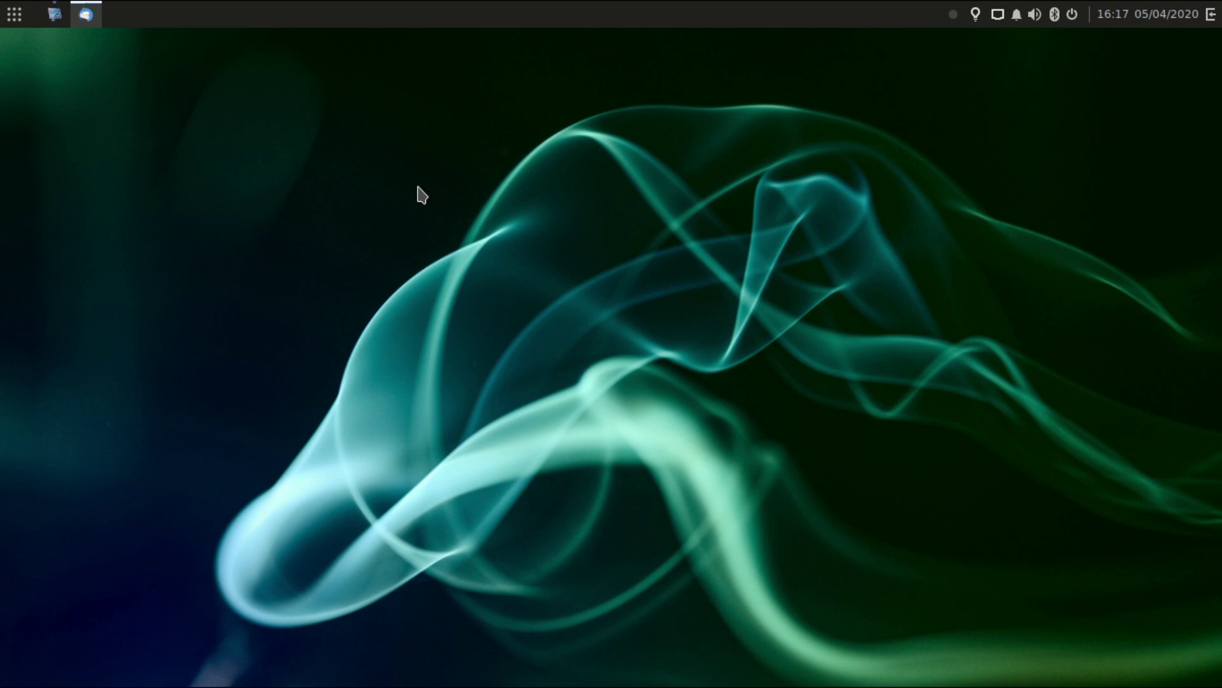
click(1074, 14)
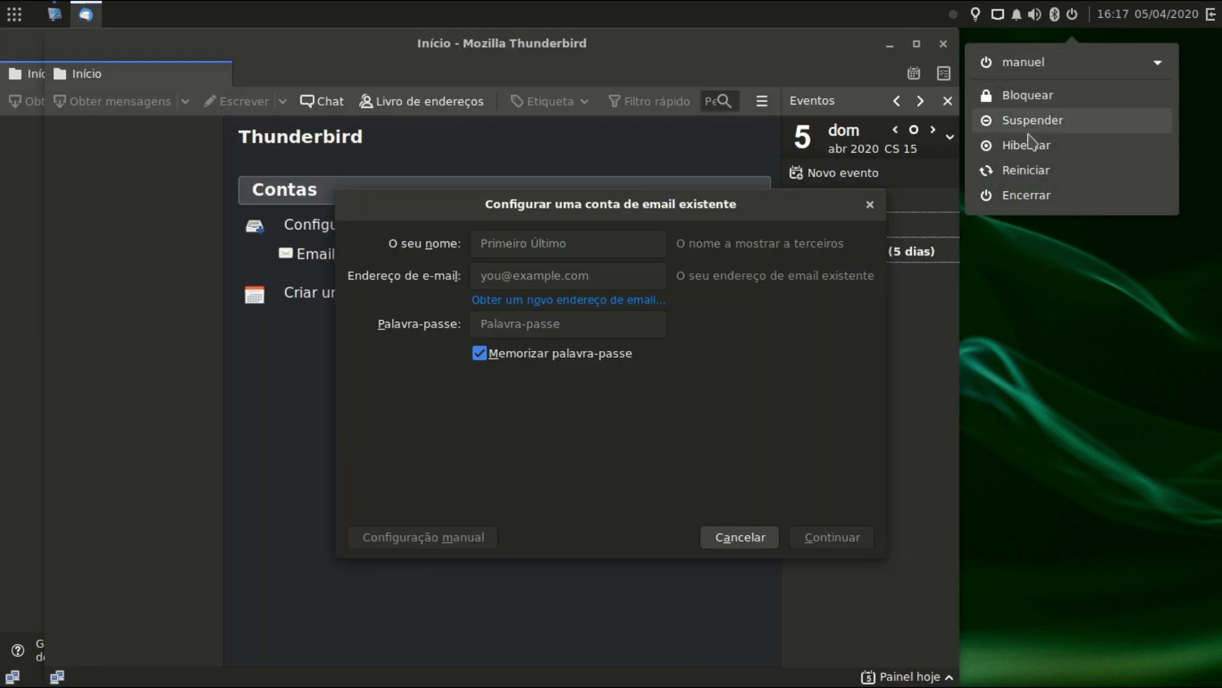
click(1178, 75)
Step: Open the date and time settings, and cancel the existing e-mail account setup in Thunderbird
click(1171, 14)
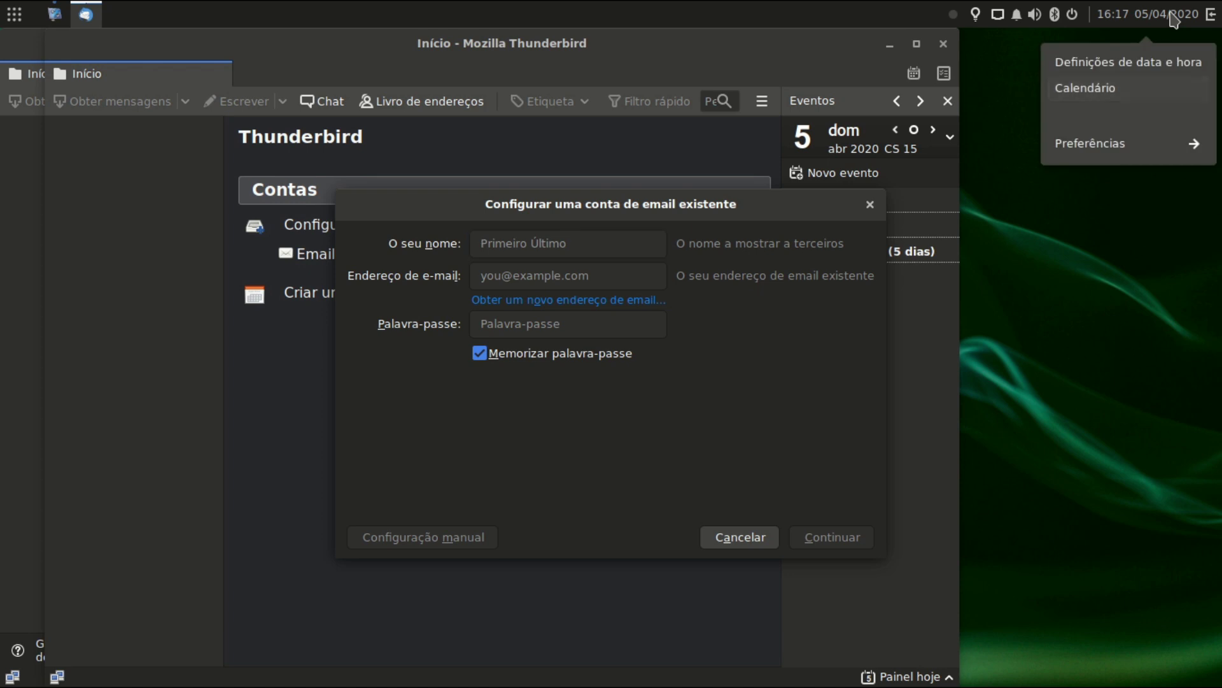
click(1152, 67)
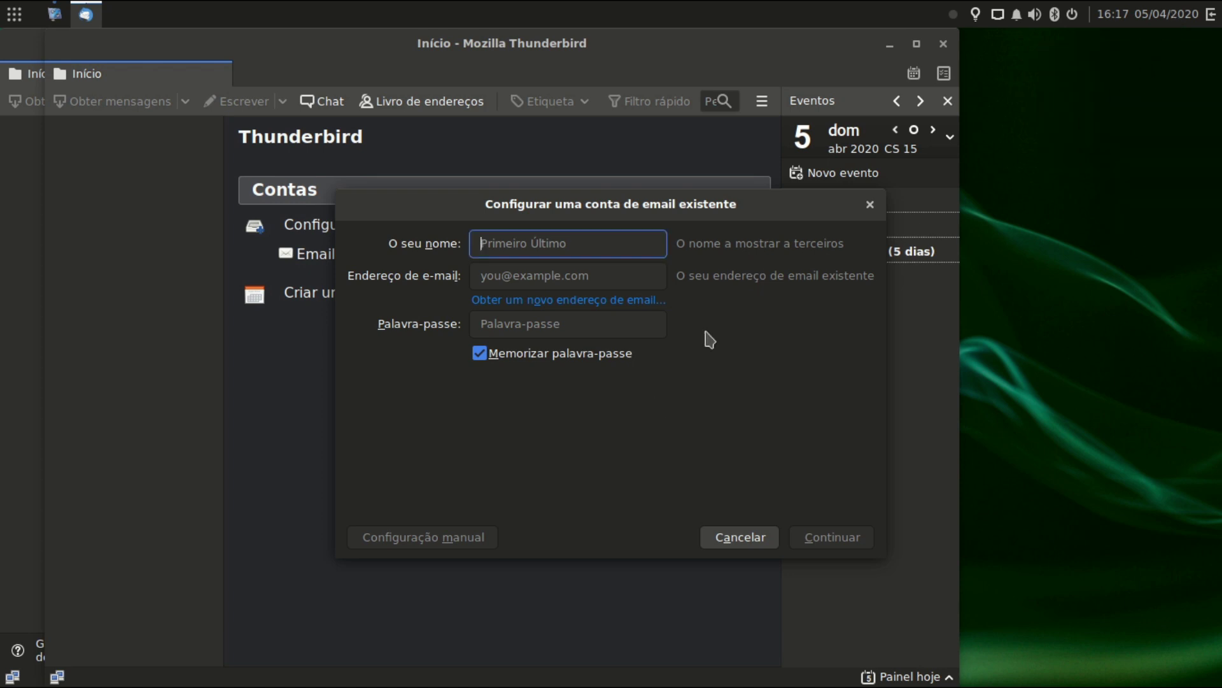
click(731, 534)
drag(597, 52, 697, 68)
click(173, 42)
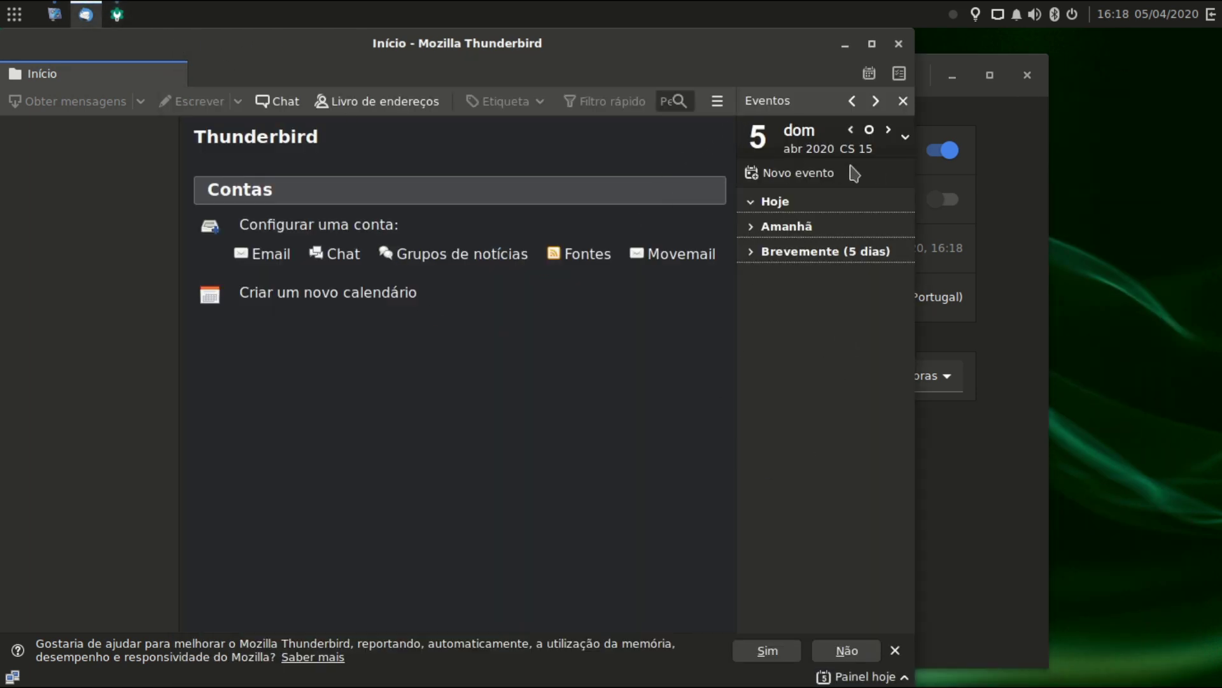
Step: Display the menu bar (Barra de menu) in the Thunderbird window
right_click(590, 47)
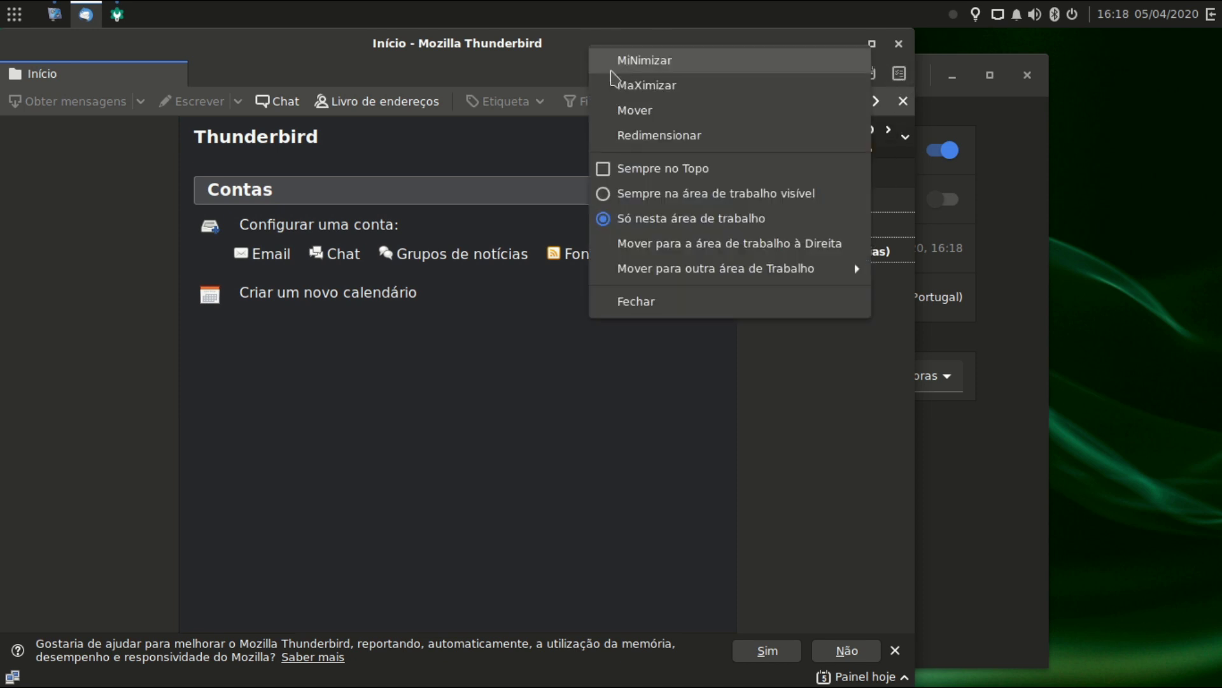
right_click(310, 74)
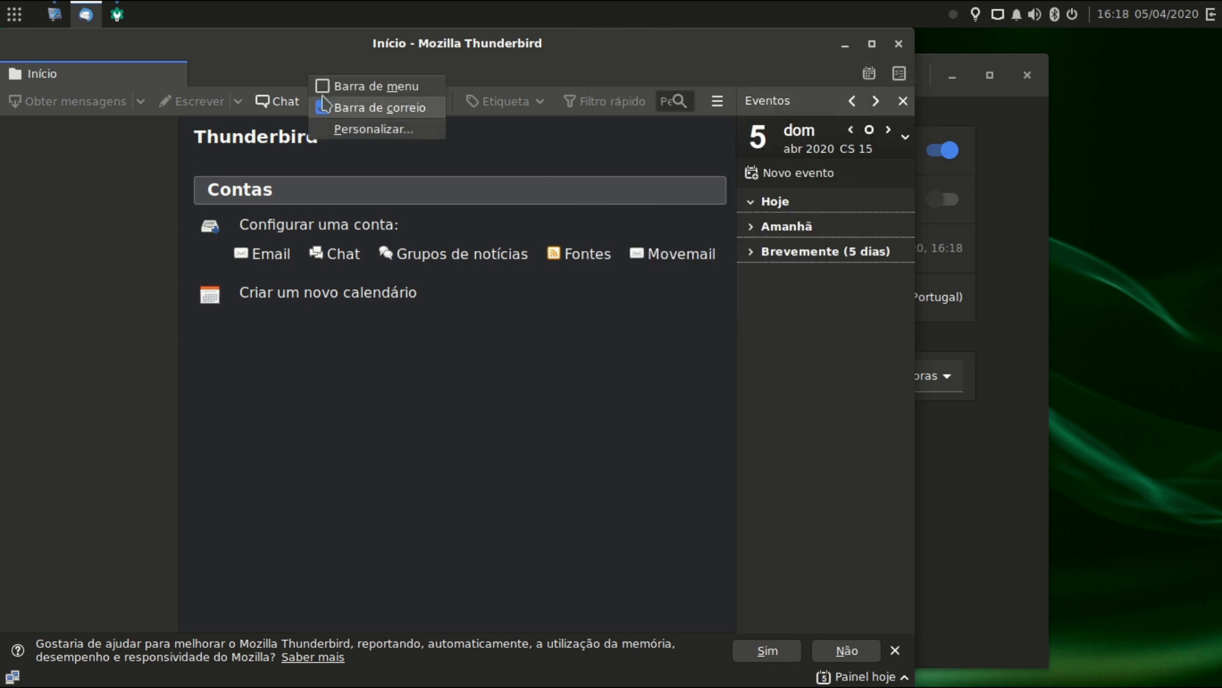
click(393, 82)
Step: Check the installed Thunderbird version in its About window and close that window
click(526, 71)
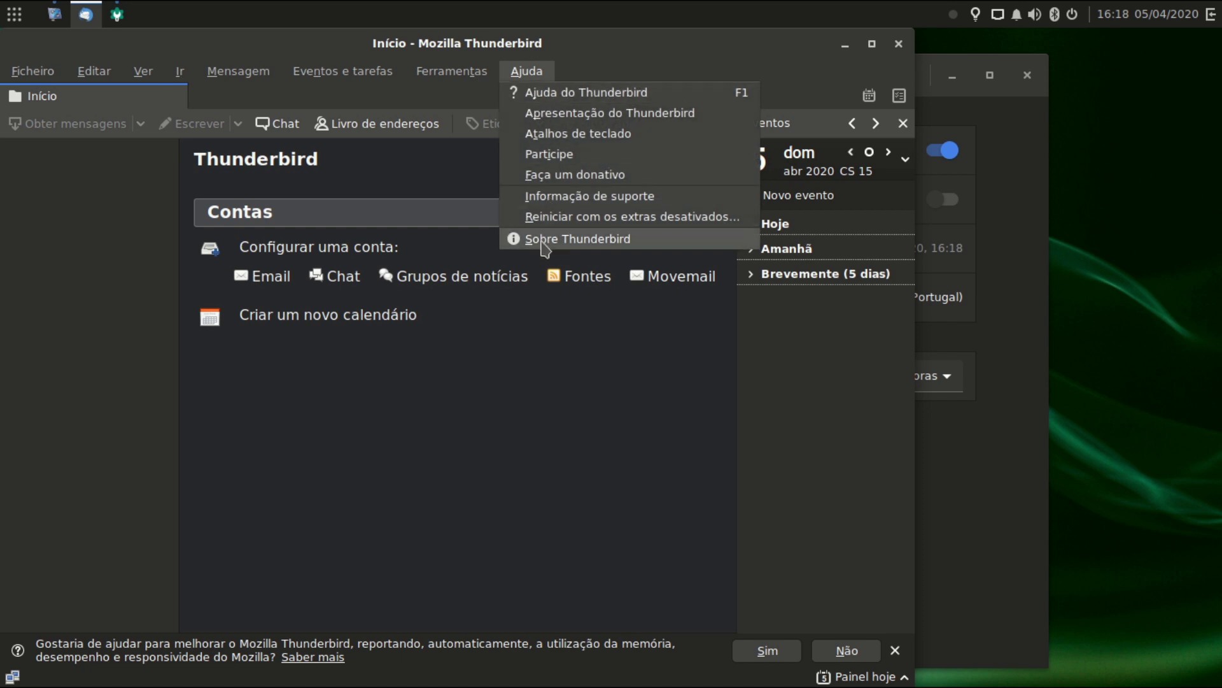
click(537, 241)
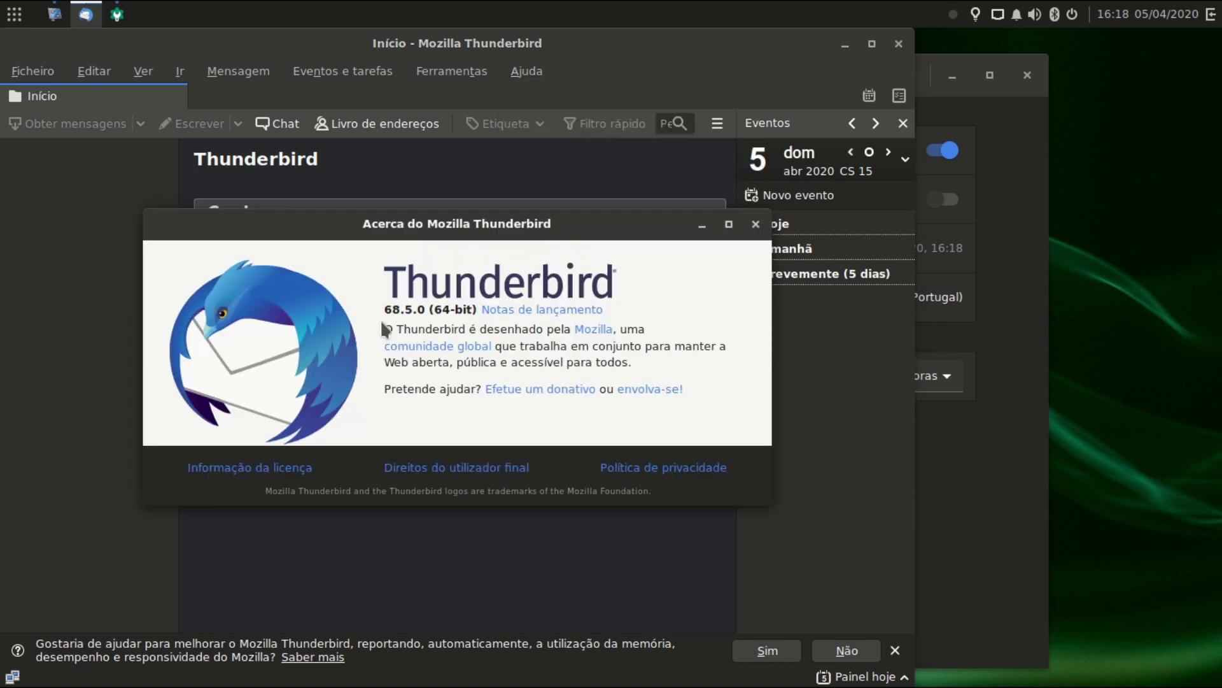
click(756, 224)
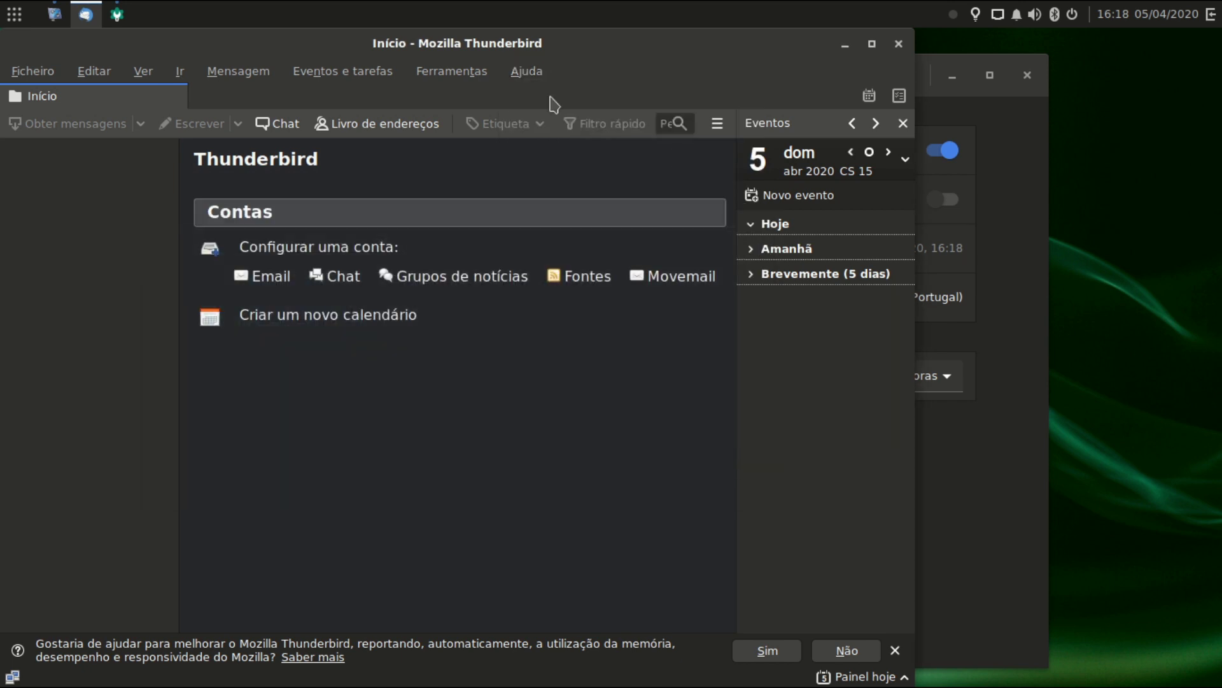
Step: Close the Thunderbird window and the date and time settings window
click(899, 43)
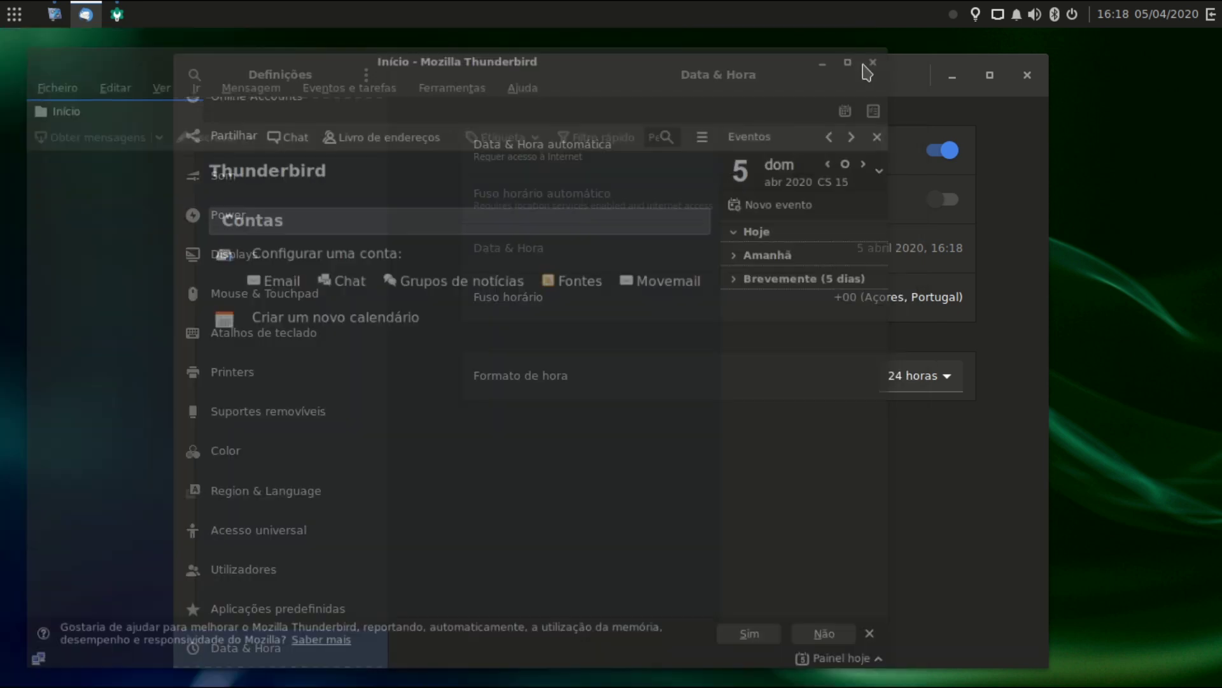
click(1028, 76)
Step: Look over the Raven sidebar's applets and notifications views
click(1210, 18)
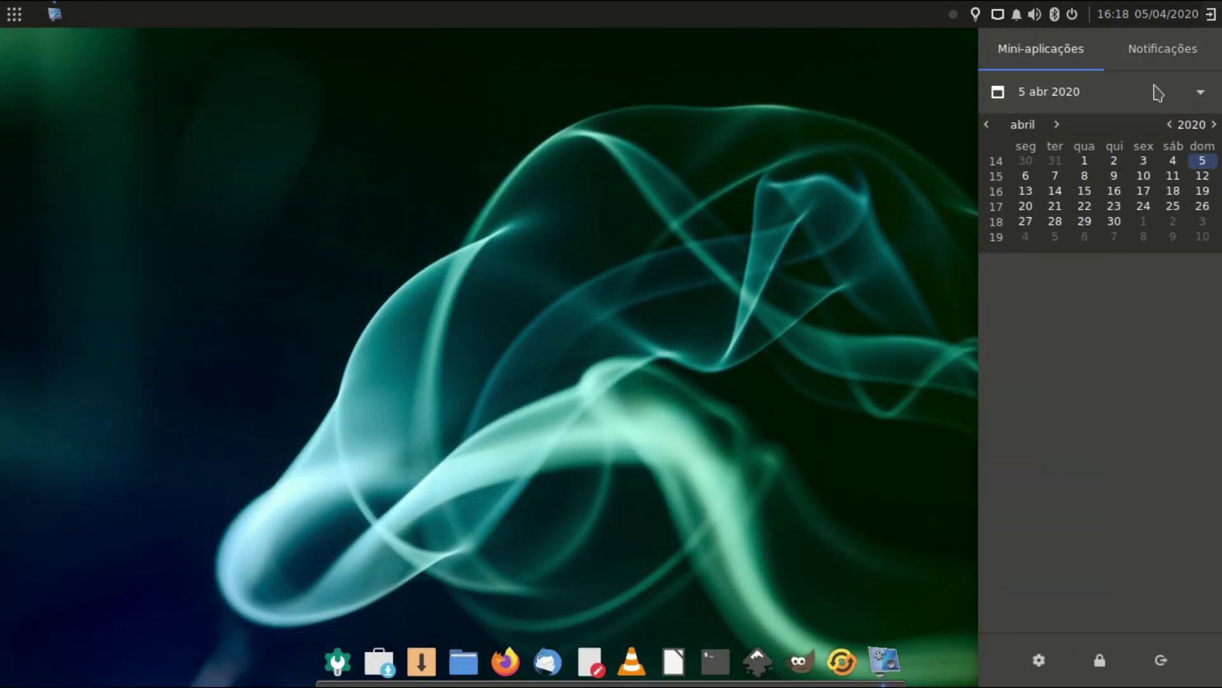
click(1179, 63)
click(1057, 48)
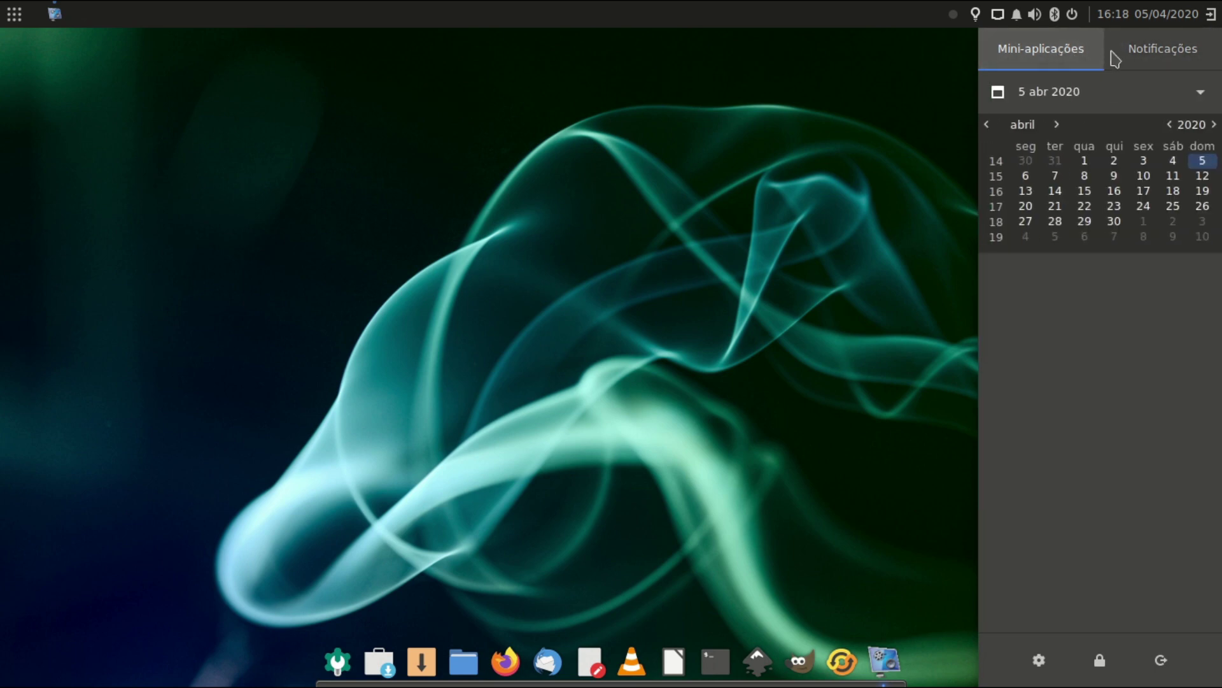
click(1143, 54)
click(1067, 55)
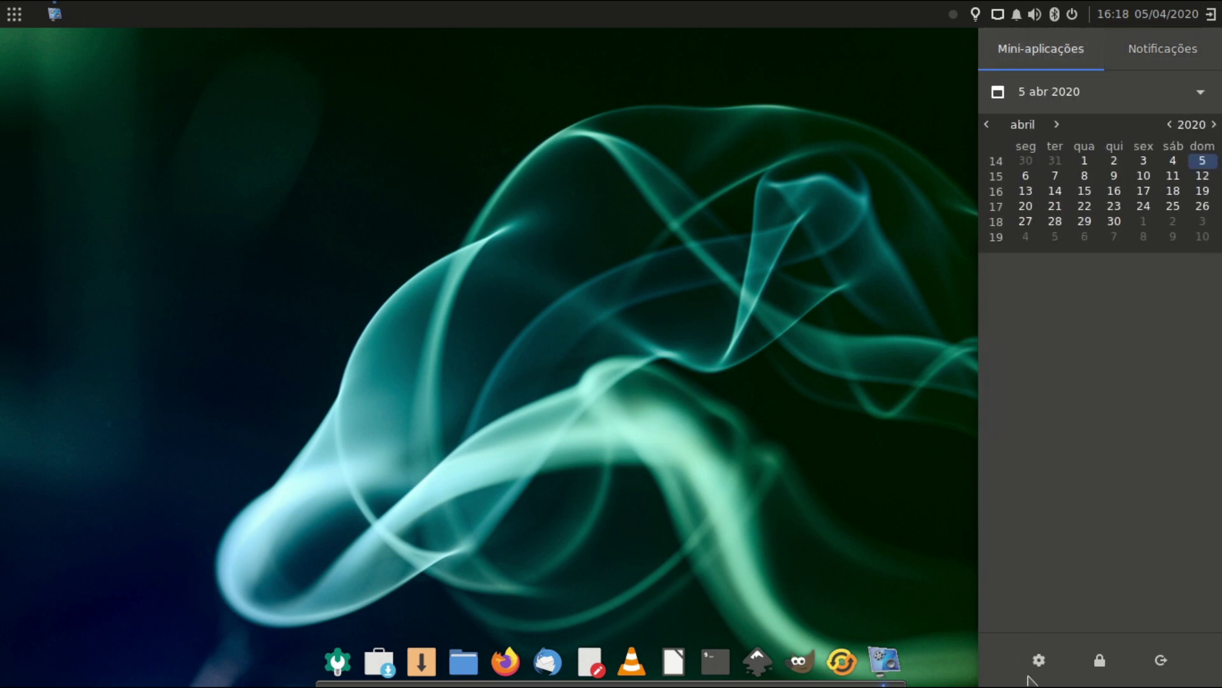
Step: Open the Budgie desktop settings from the Raven sidebar and set the widgets theme to Materia-light
click(492, 370)
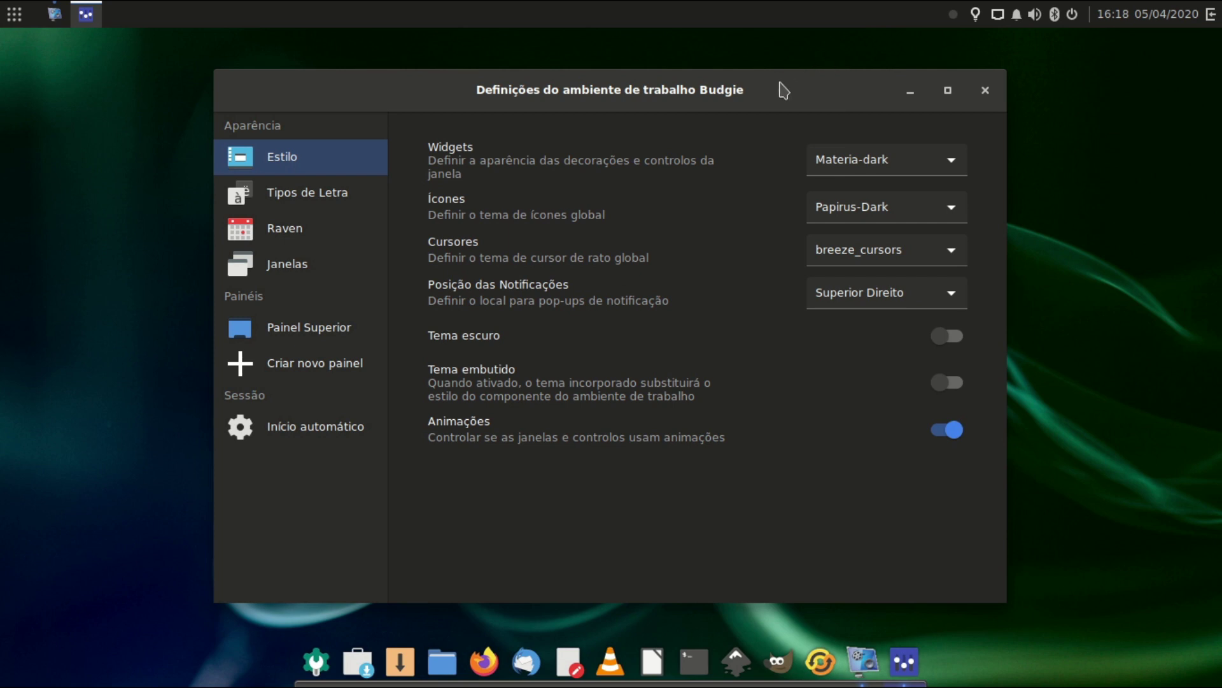
click(784, 149)
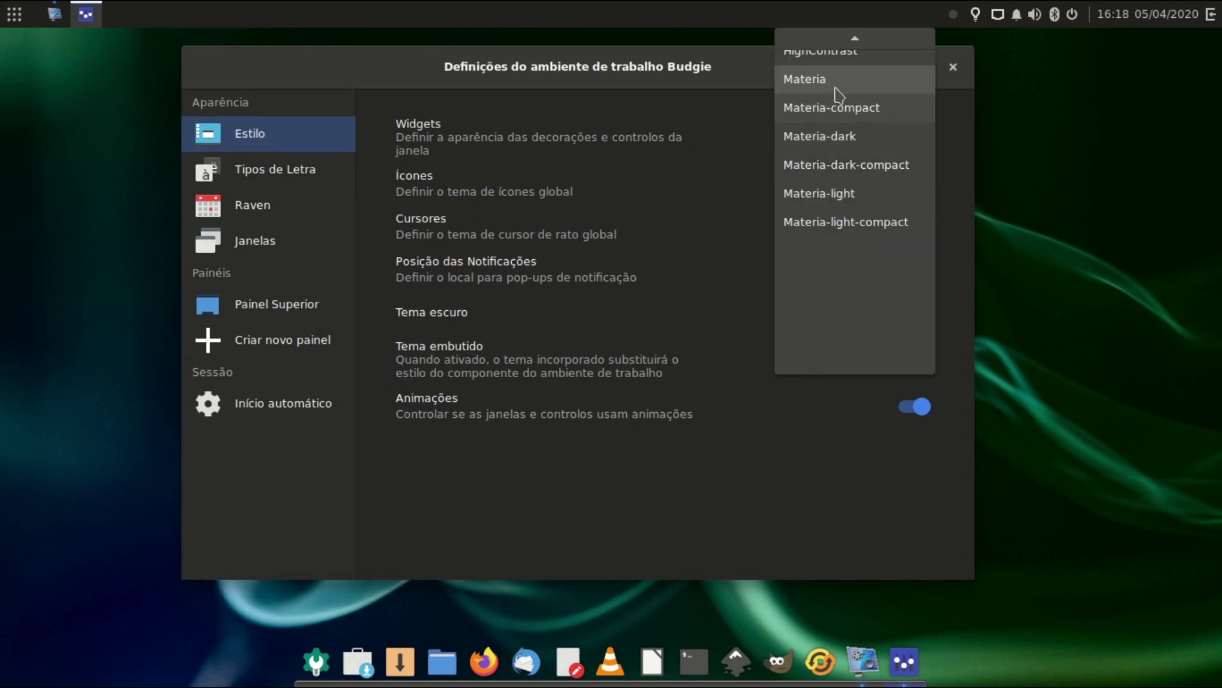
scroll(831, 166, up, 2)
scroll(831, 167, up, 4)
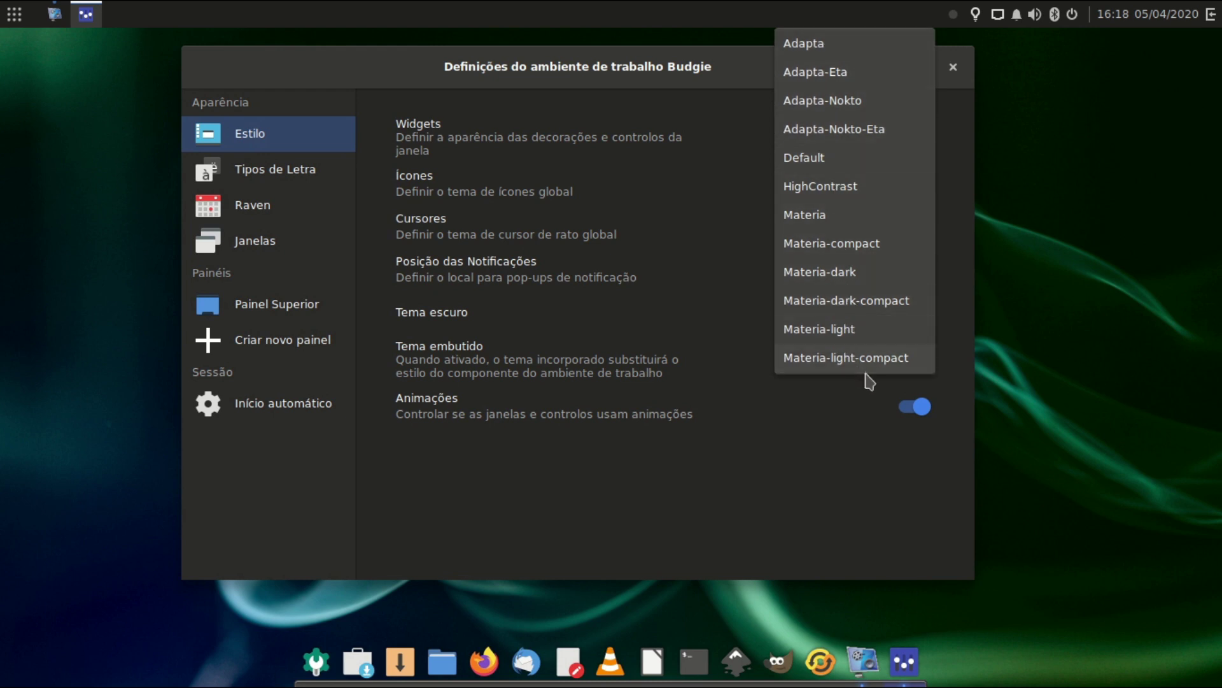
click(833, 339)
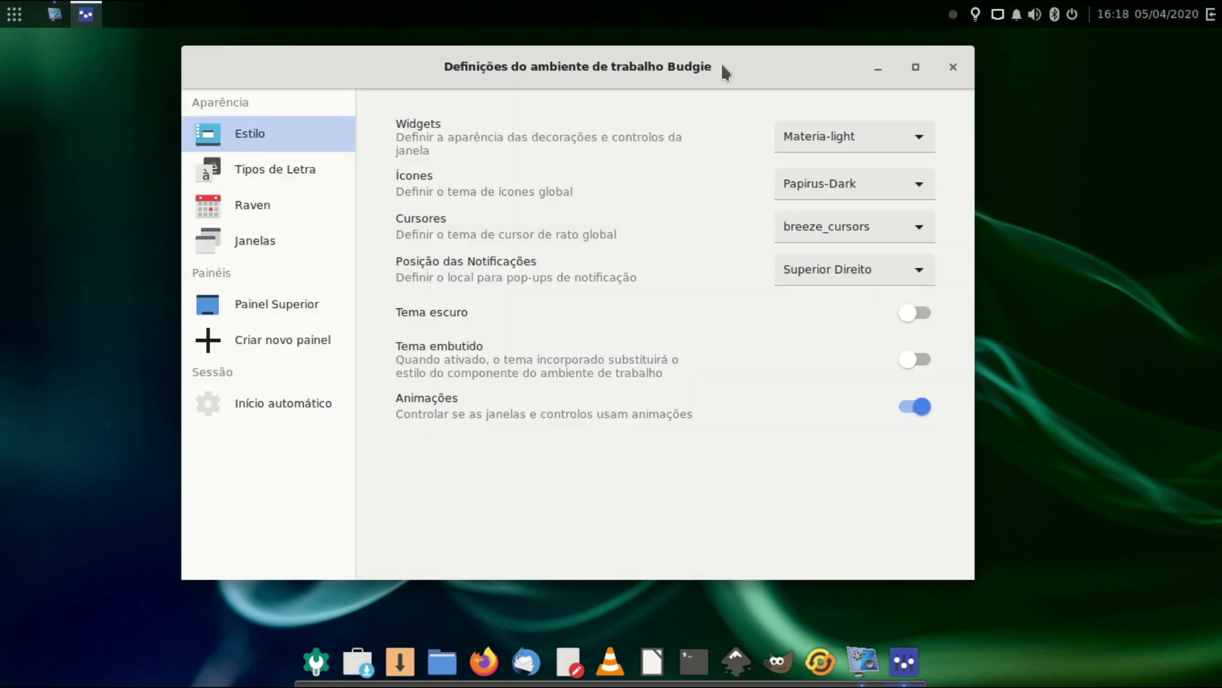
Step: Open the personal folder in the file manager and arrange its window beside the Budgie settings to preview the theme
drag(723, 71, 909, 76)
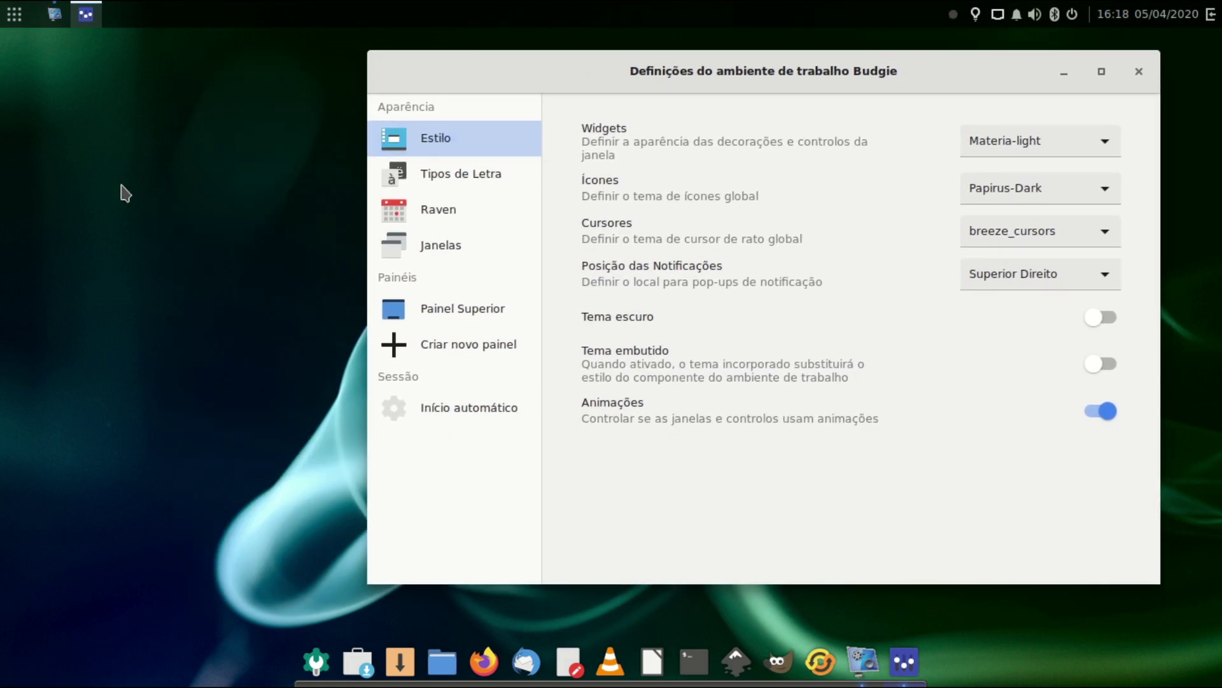
drag(986, 42, 970, 59)
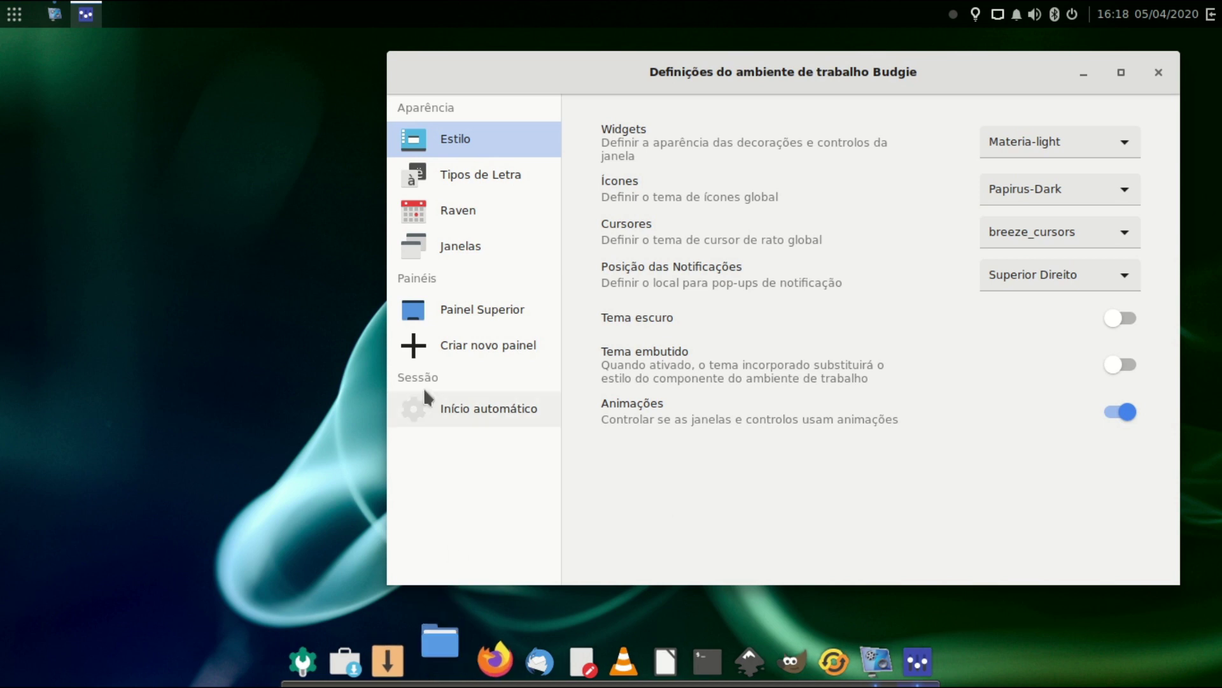
drag(945, 70, 967, 51)
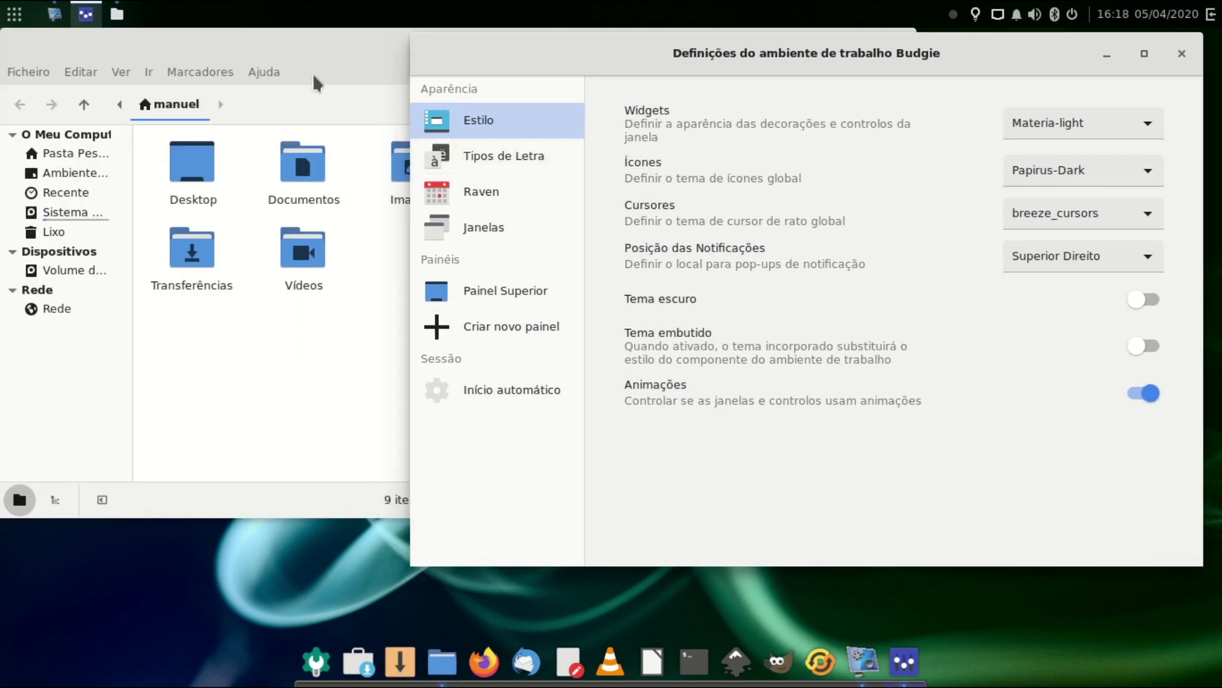
drag(312, 72, 320, 143)
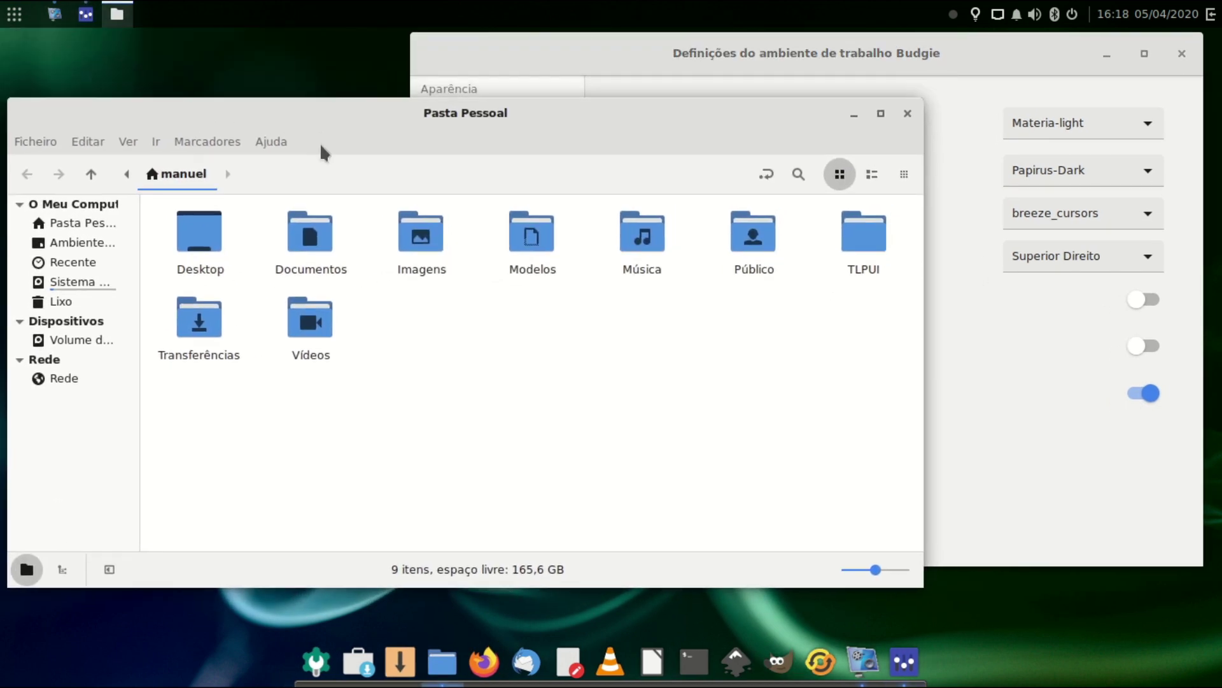
Step: Set the widgets theme to Materia-light-compact in the Budgie desktop settings
click(925, 66)
click(1098, 124)
click(1091, 151)
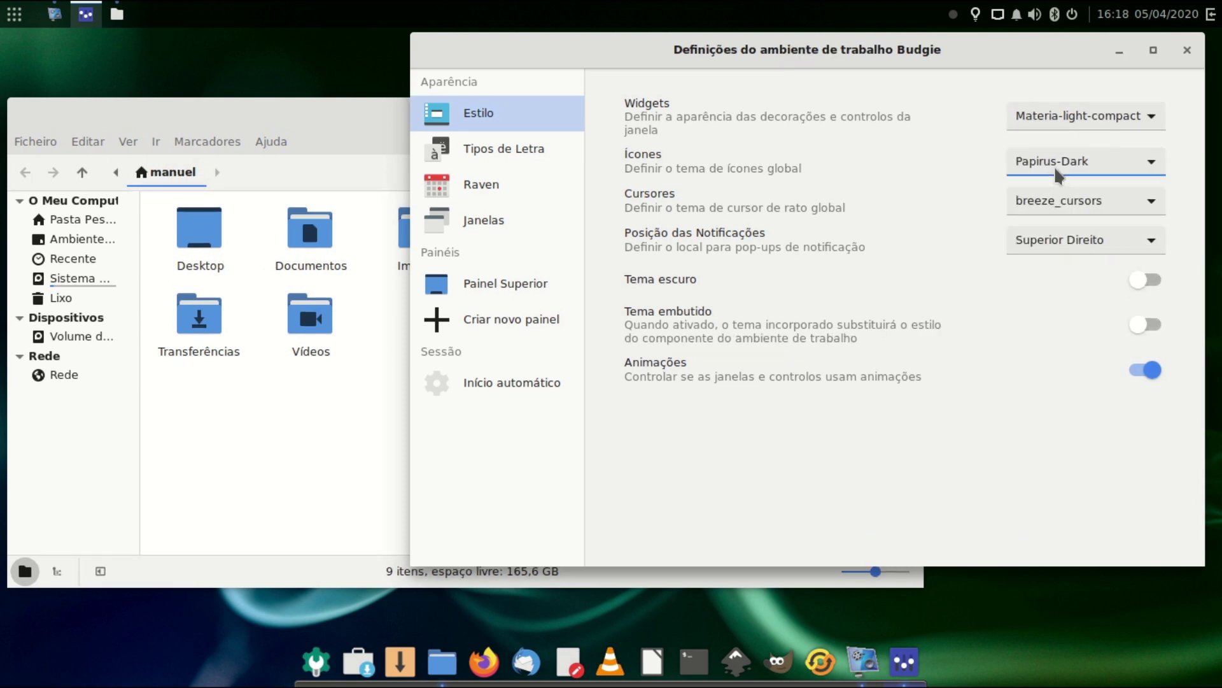
Step: Set the widgets theme to Materia in the Budgie desktop settings
click(1053, 166)
click(1054, 165)
click(1074, 117)
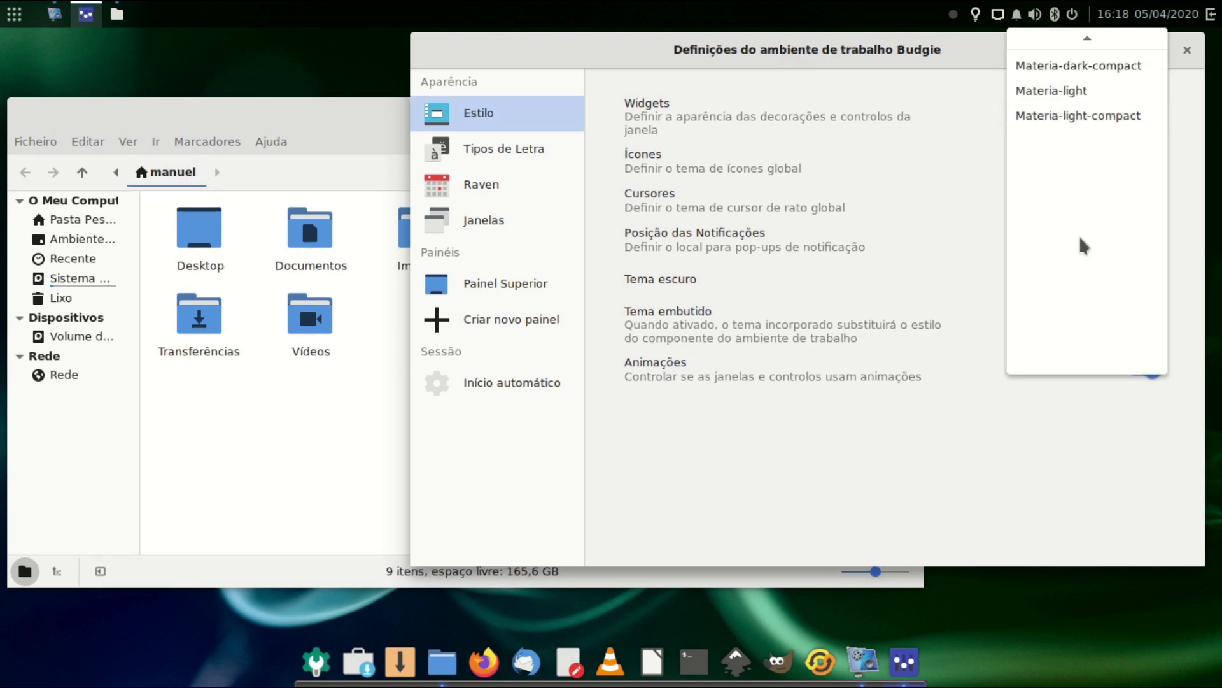
scroll(1079, 236, up, 5)
scroll(1070, 251, up, 1)
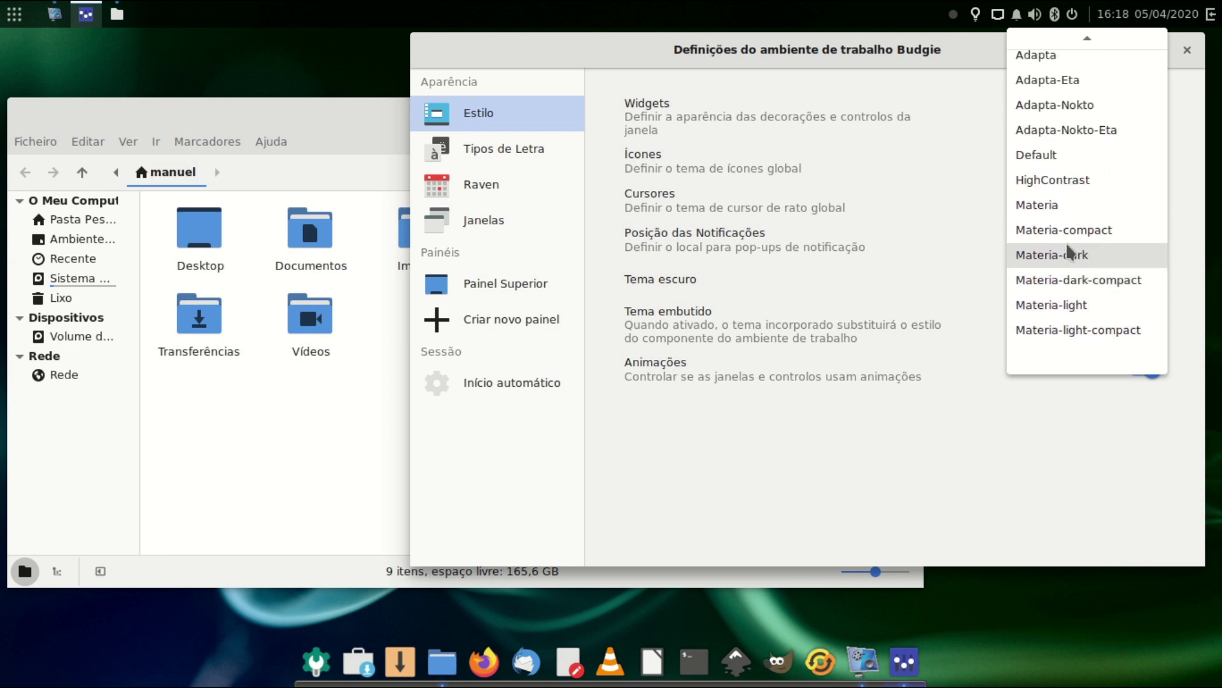
click(1075, 202)
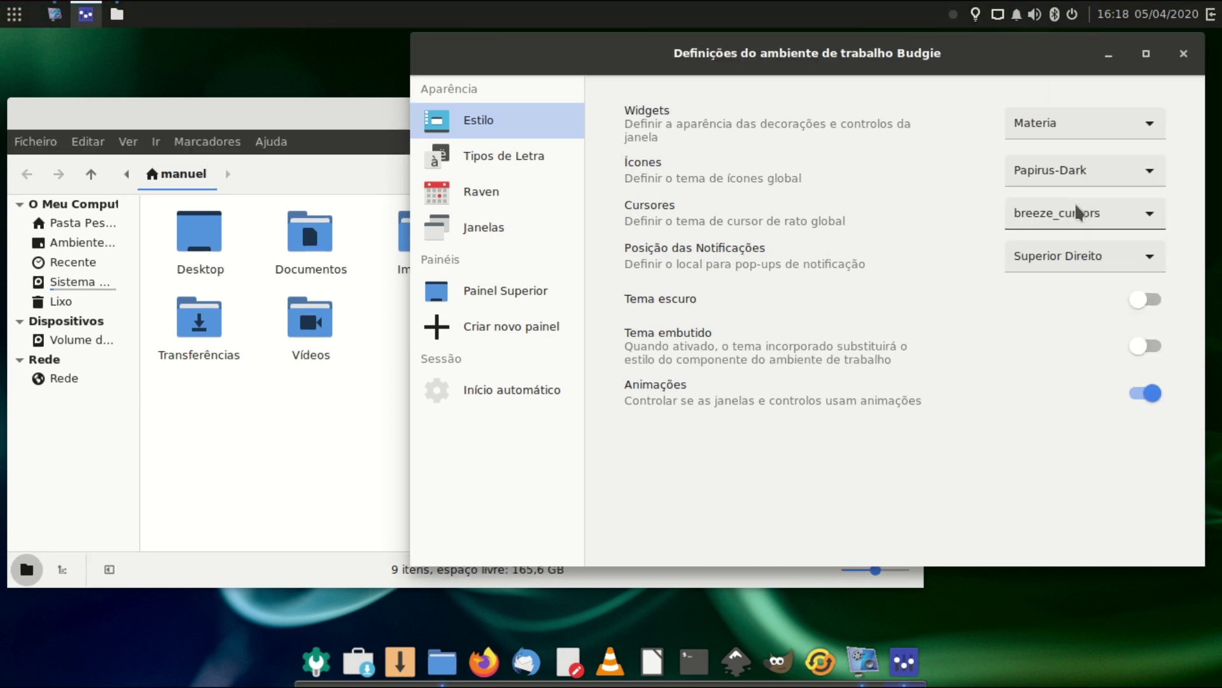
Step: Reopen the personal folder in the file manager to examine the Materia theme on its window, and close it
drag(281, 118, 300, 124)
click(927, 120)
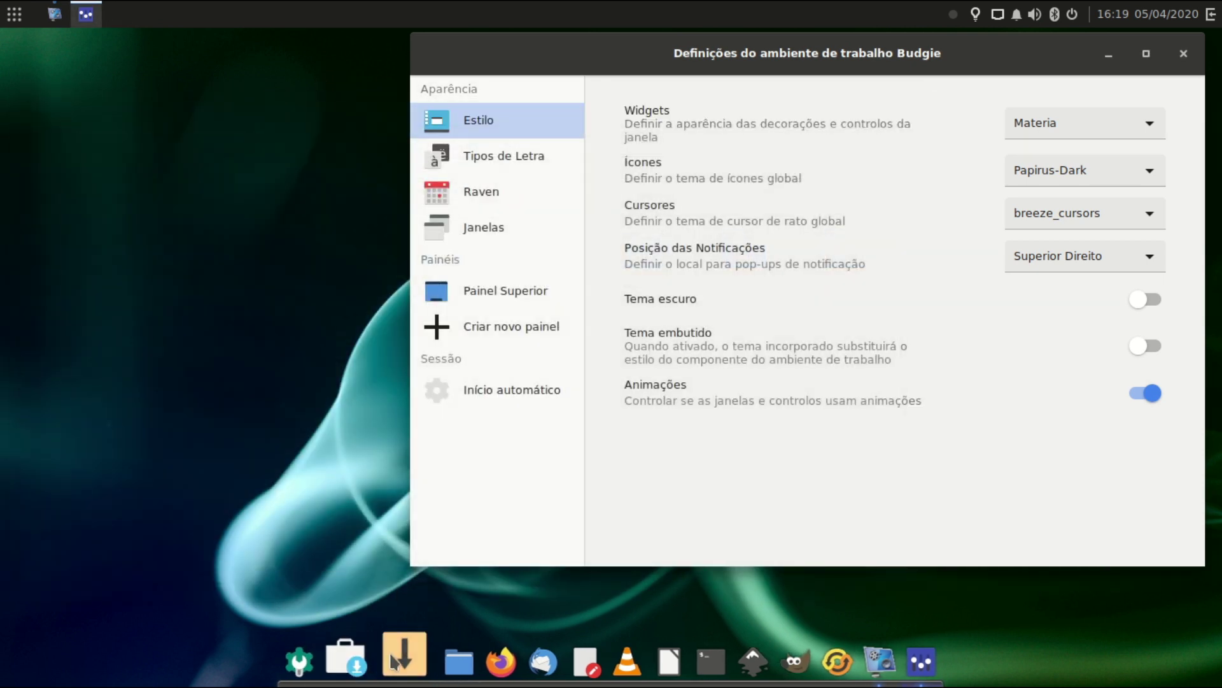
click(459, 662)
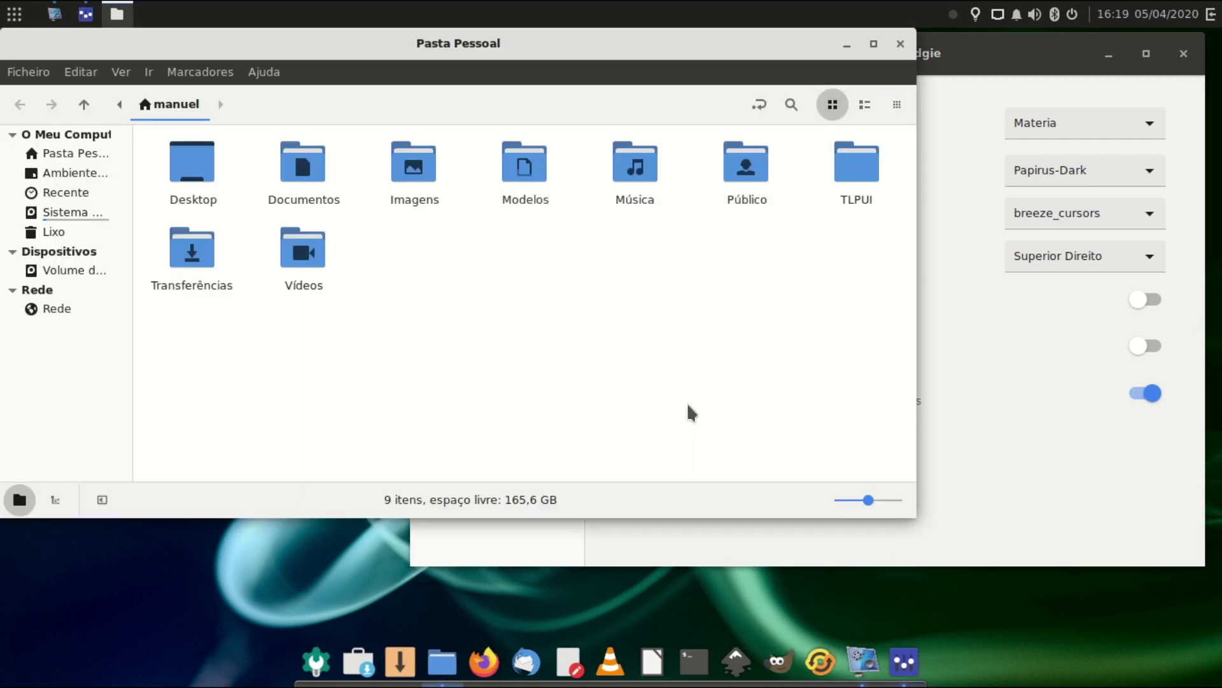
drag(487, 43, 494, 106)
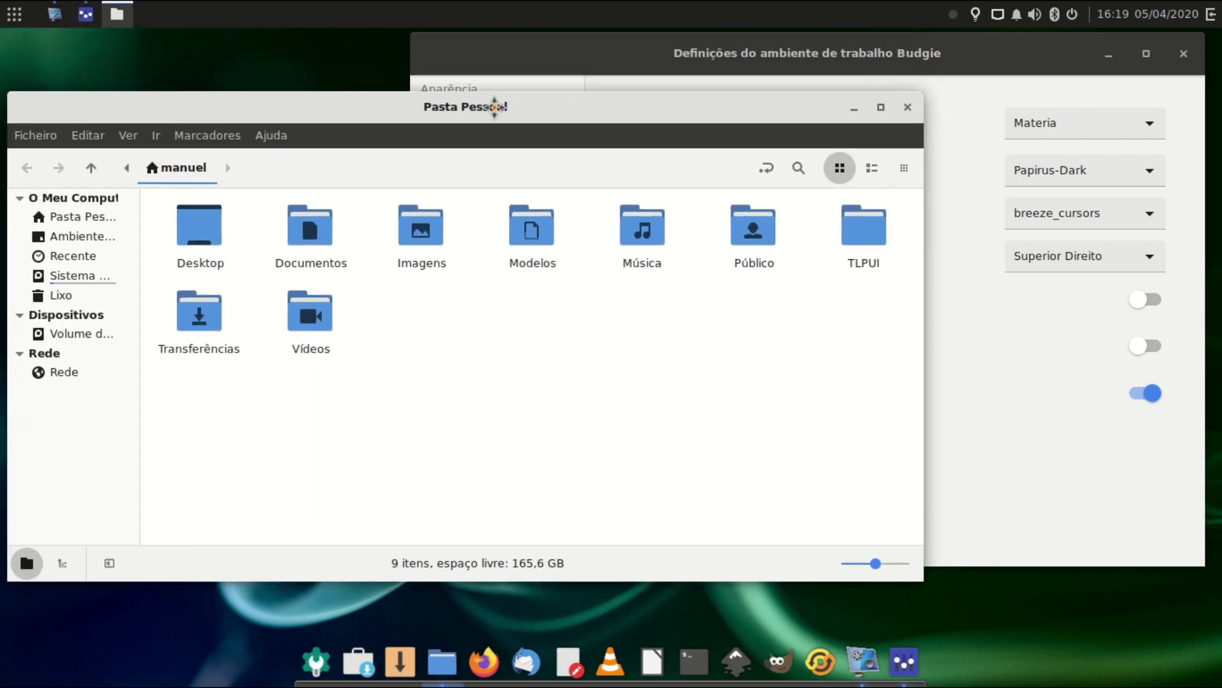
click(907, 107)
Step: Set the widgets theme to Adapta-Nokto
click(1074, 128)
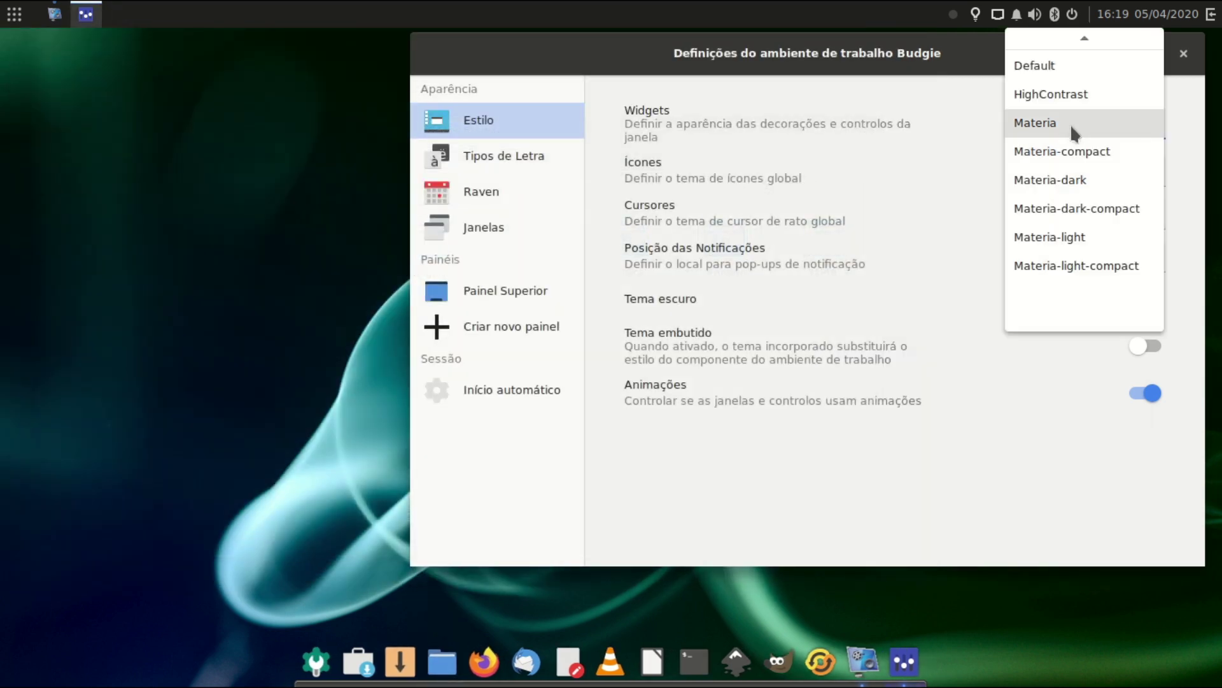
scroll(1068, 124, up, 4)
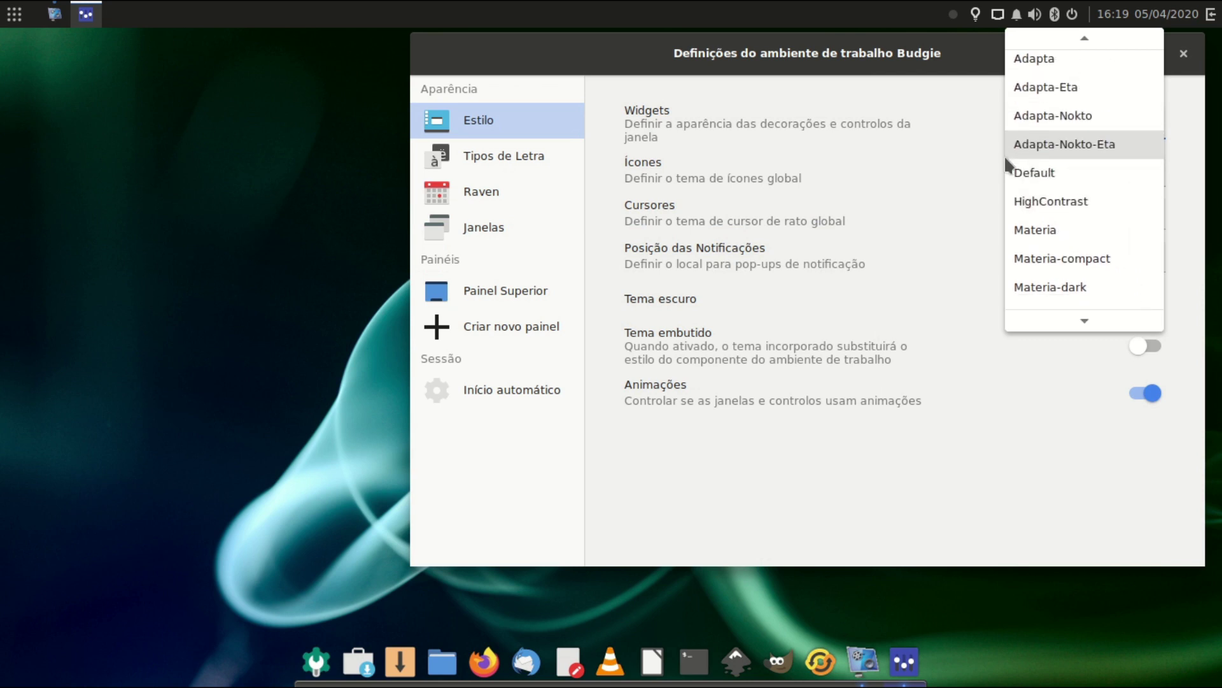
click(1043, 119)
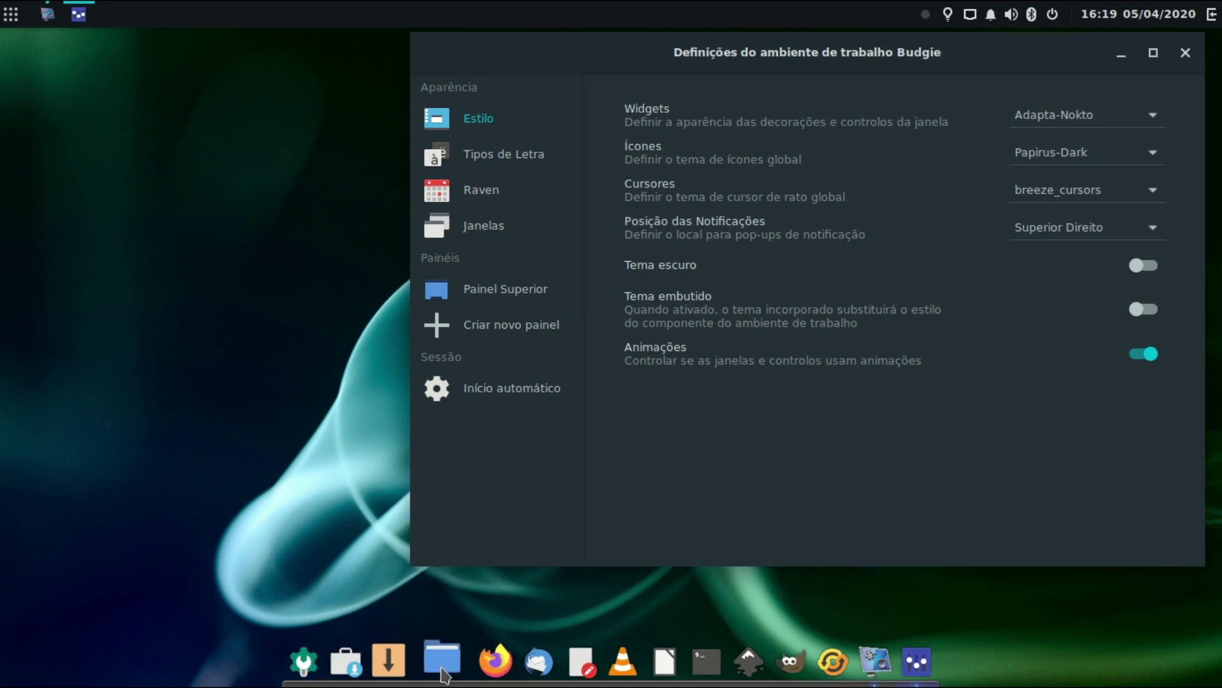
Step: Open the personal folder to preview the Adapta-Nokto theme over the settings window, and close it
click(445, 670)
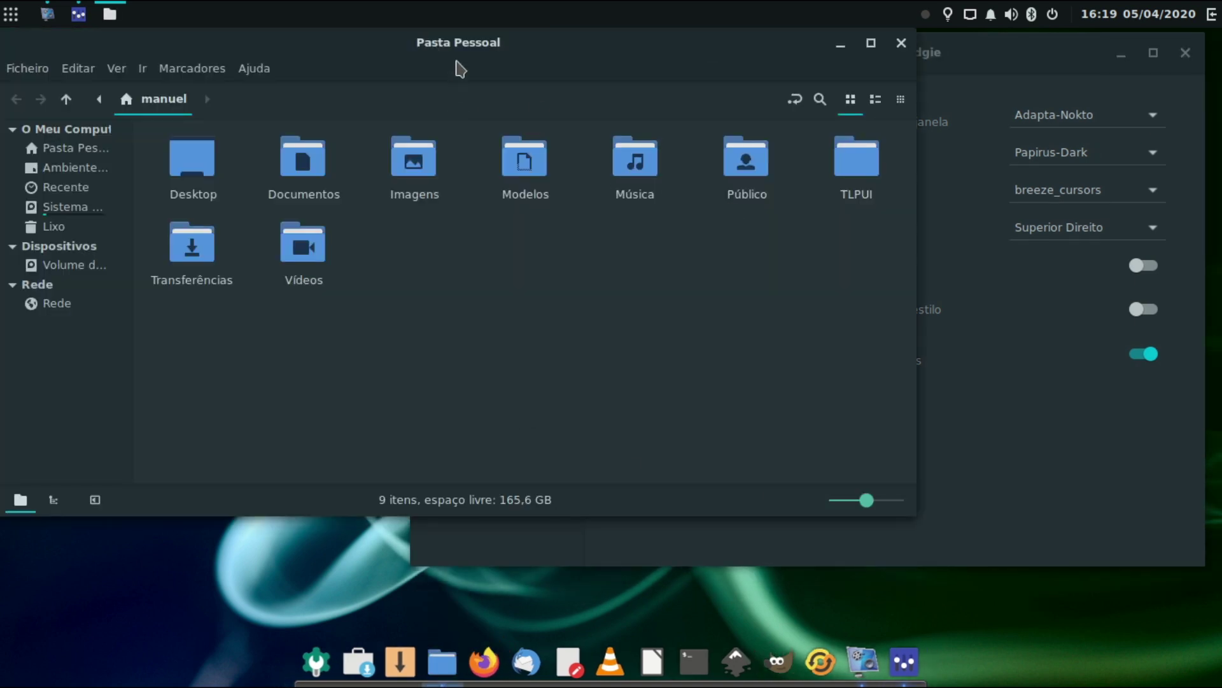
drag(456, 61, 514, 150)
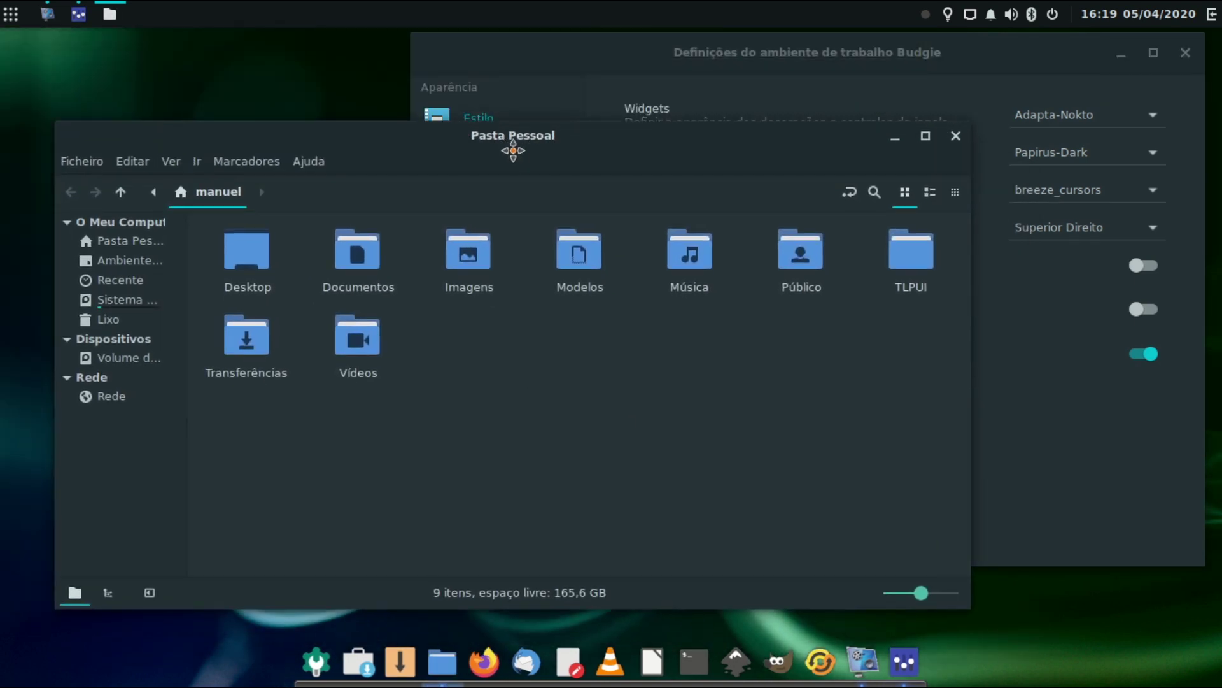
click(956, 136)
Step: Go through the neighbouring Adapta variants and set the widgets theme to Adapta
scroll(1049, 127, up, 1)
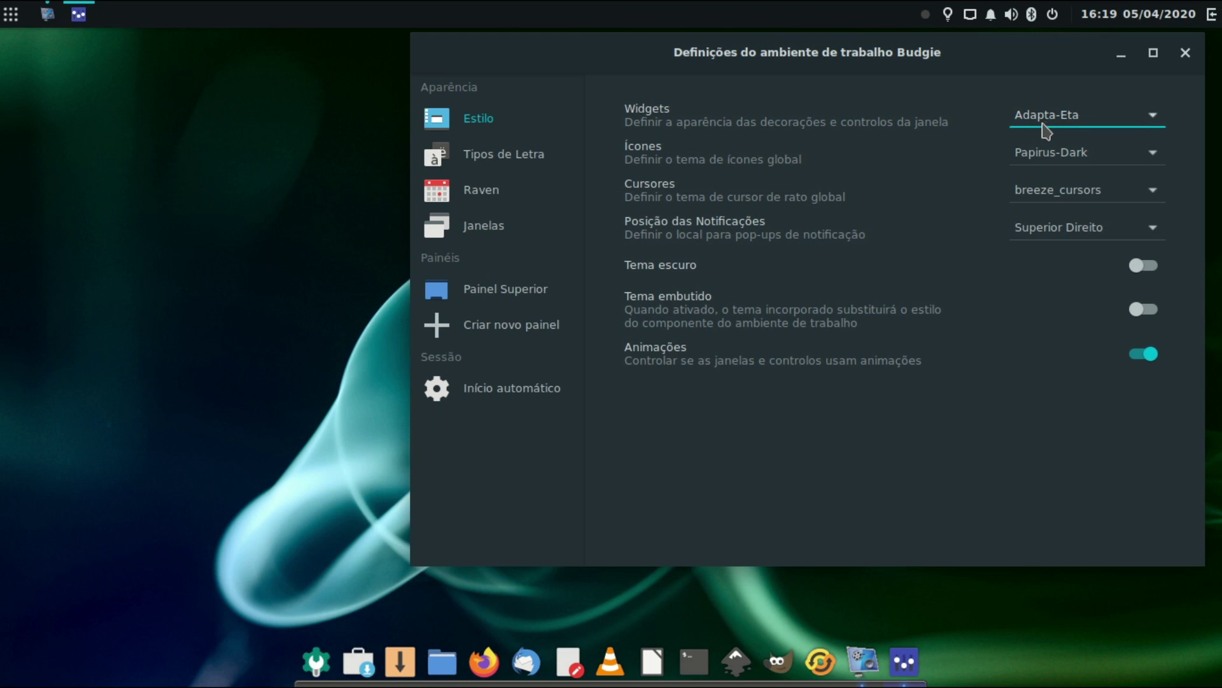
click(1045, 126)
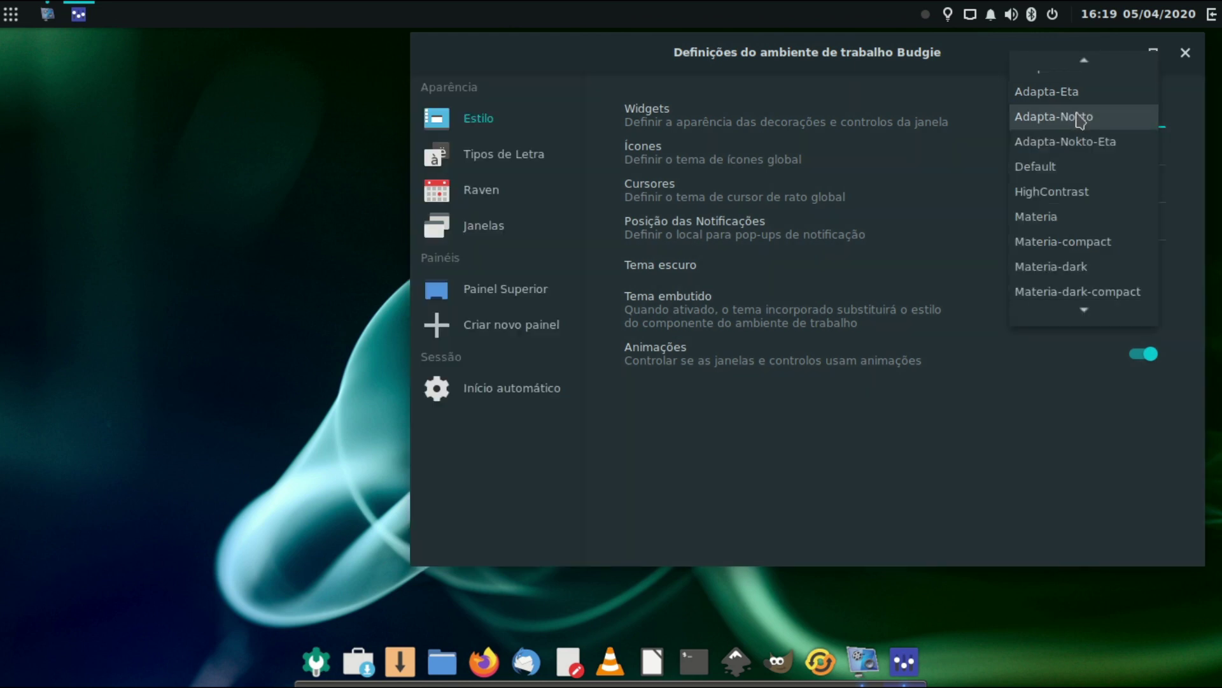
scroll(1069, 112, up, 1)
key(Escape)
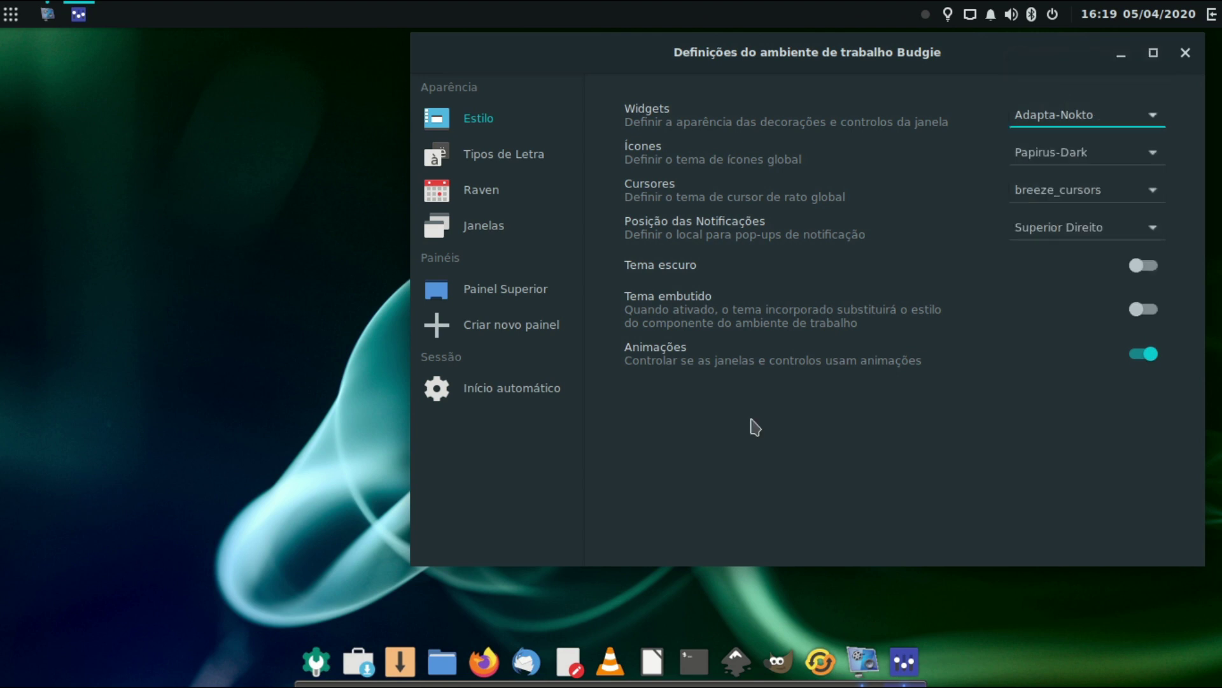
key(Up)
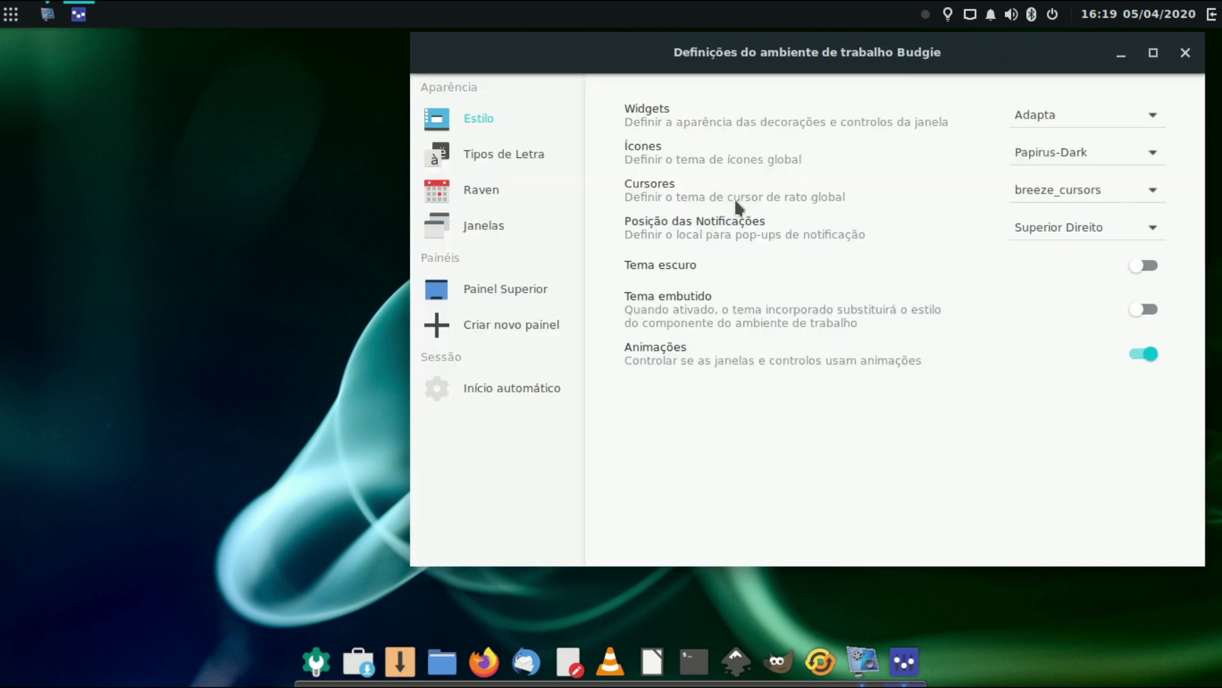
Step: Open the personal folder to preview the Adapta theme on a file manager window, and close it
click(441, 659)
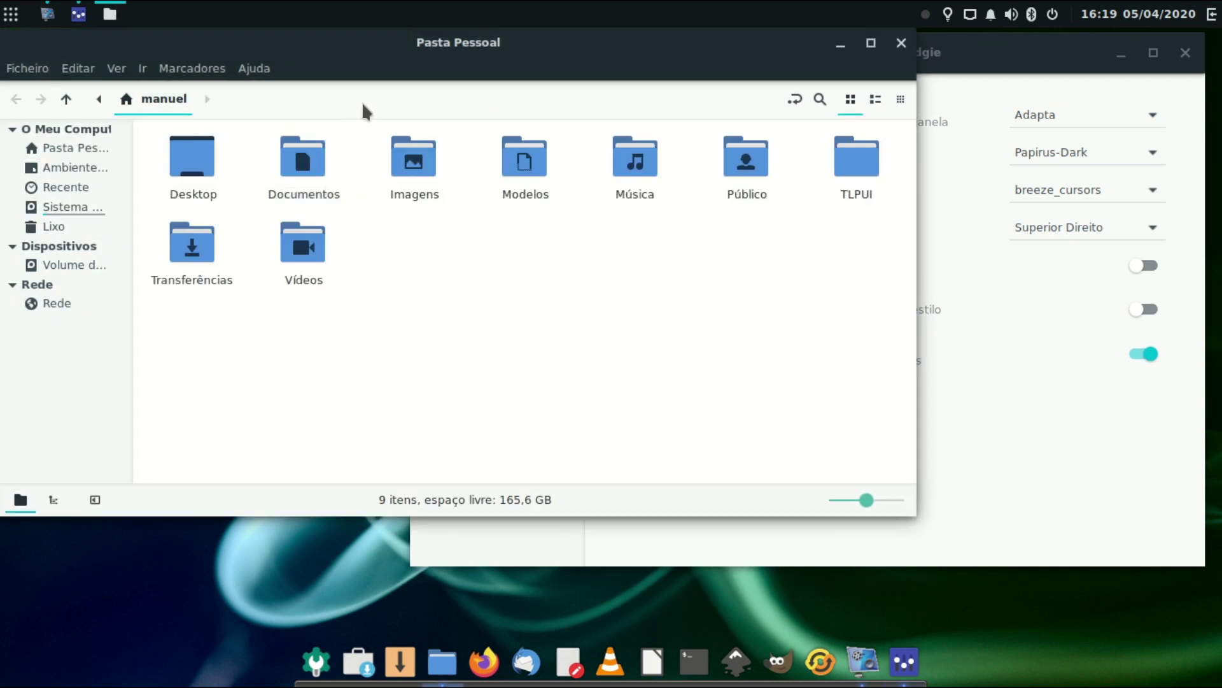
drag(389, 77, 475, 132)
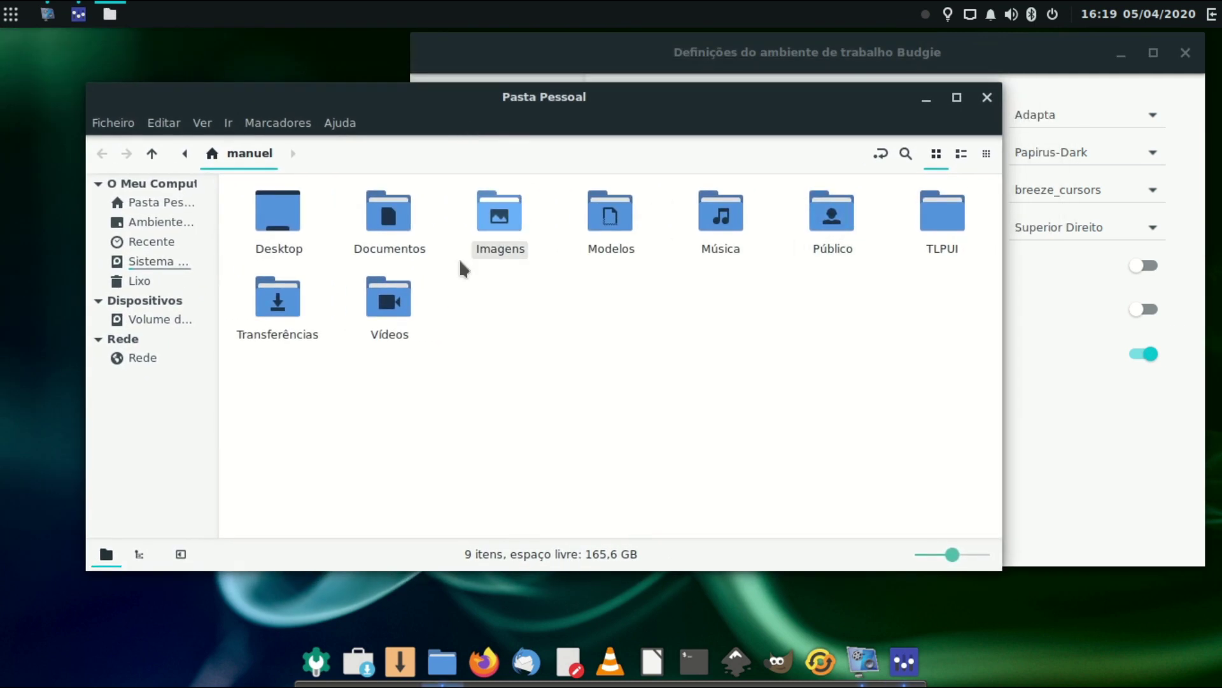
click(987, 97)
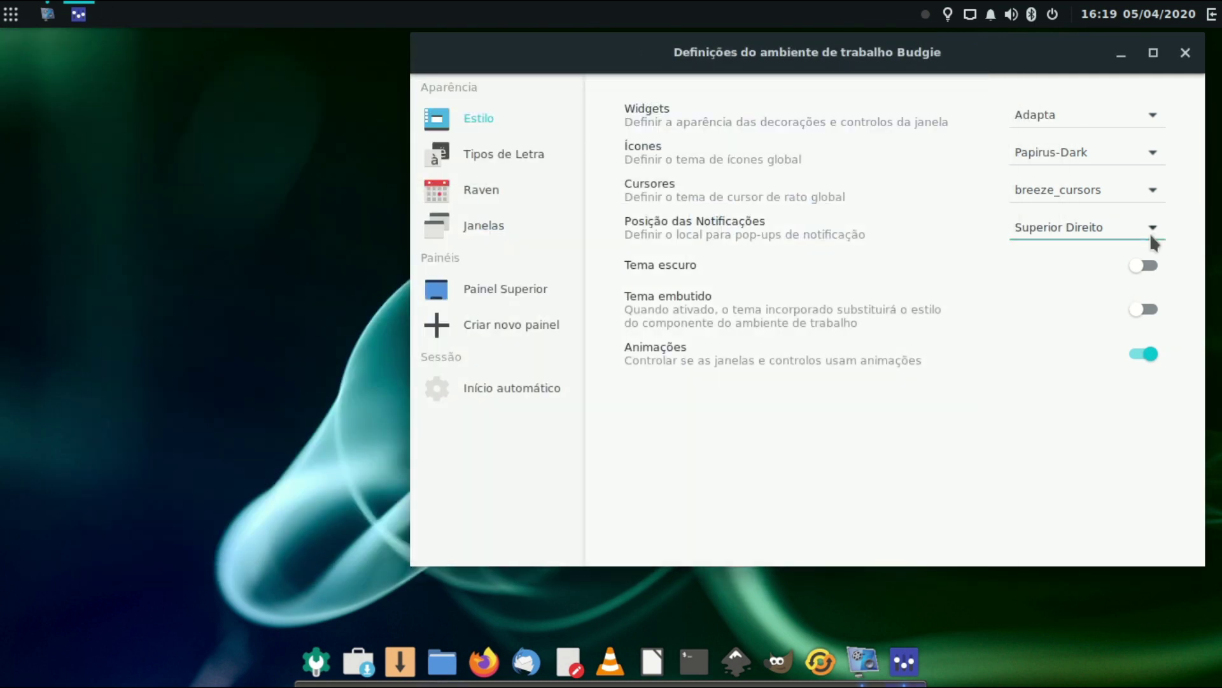
Step: Toggle the built-in theme option on and back off, and enable the dark theme option
click(1153, 310)
click(1152, 308)
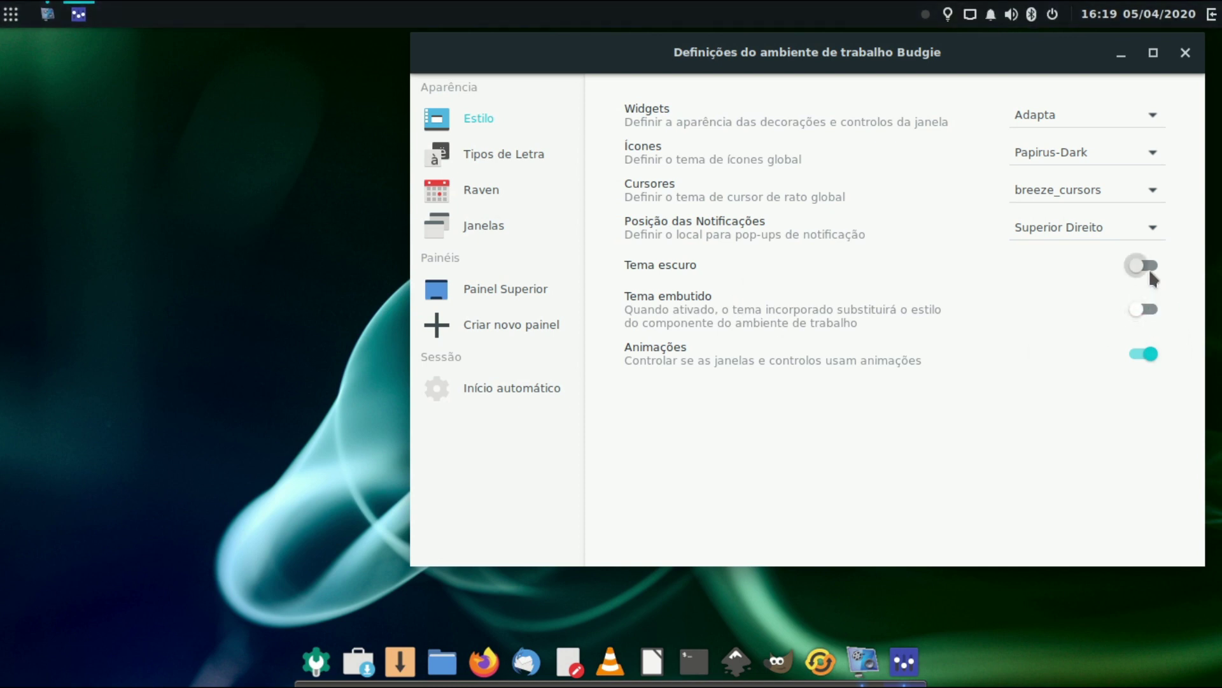
click(1150, 271)
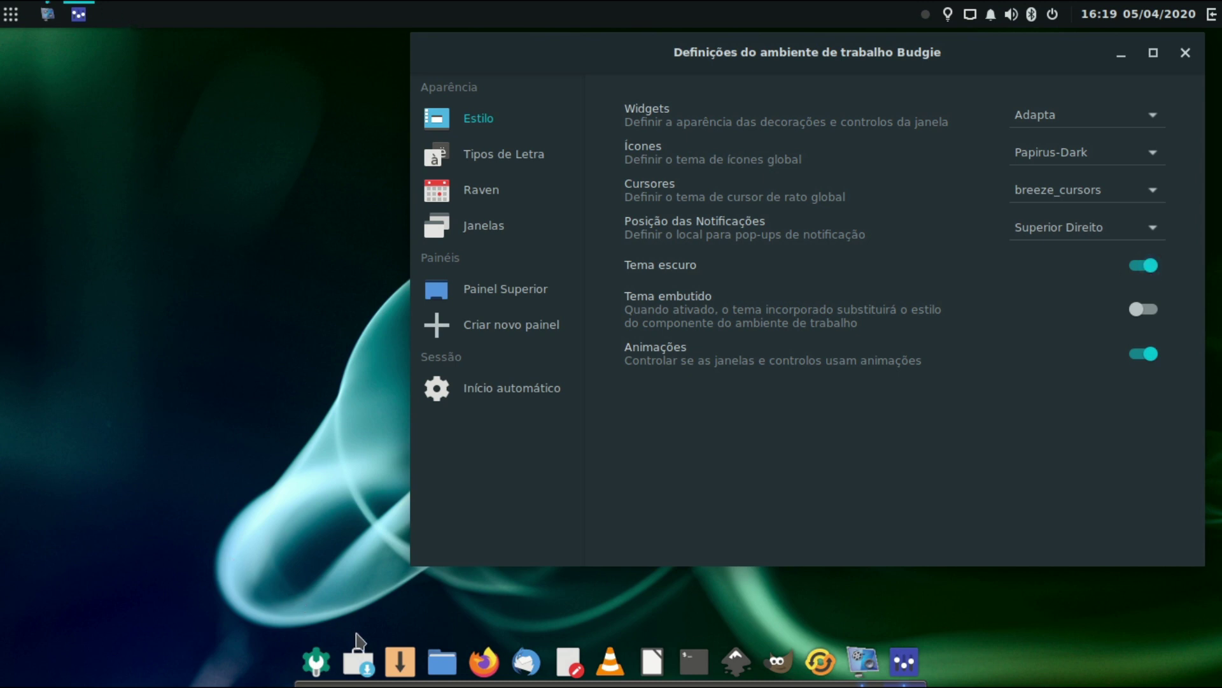
Step: Open the personal folder to check how its window looks with the dark theme option enabled, and close it
click(441, 662)
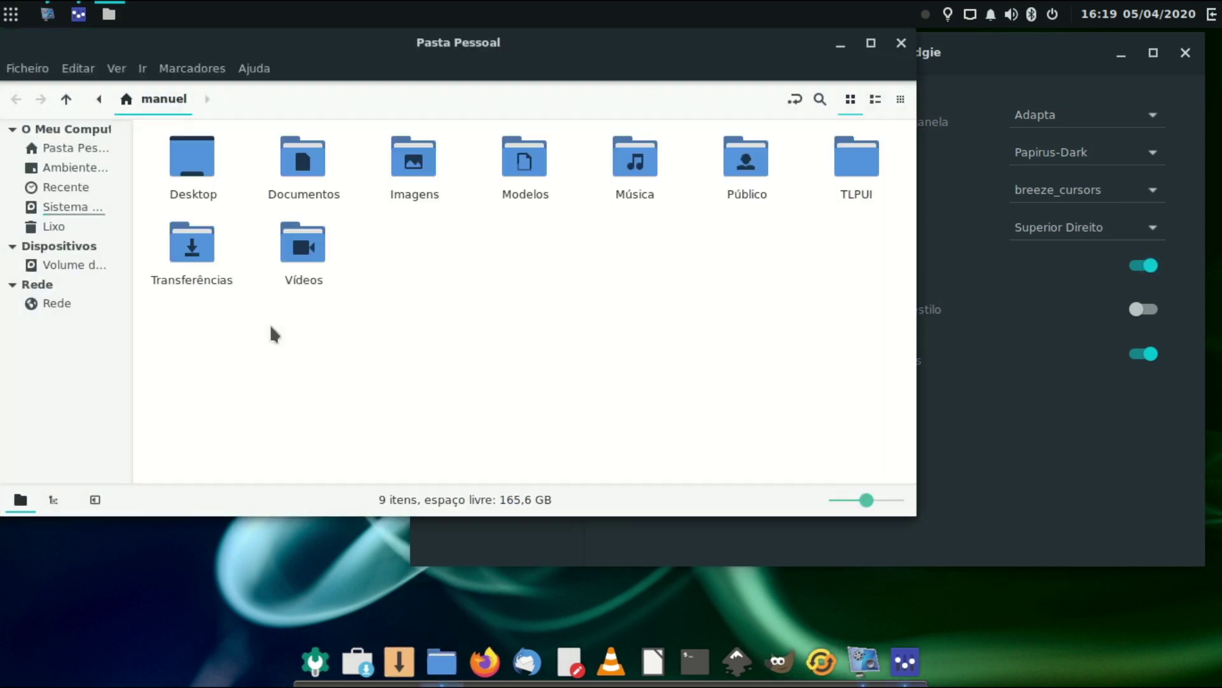
drag(546, 61, 547, 184)
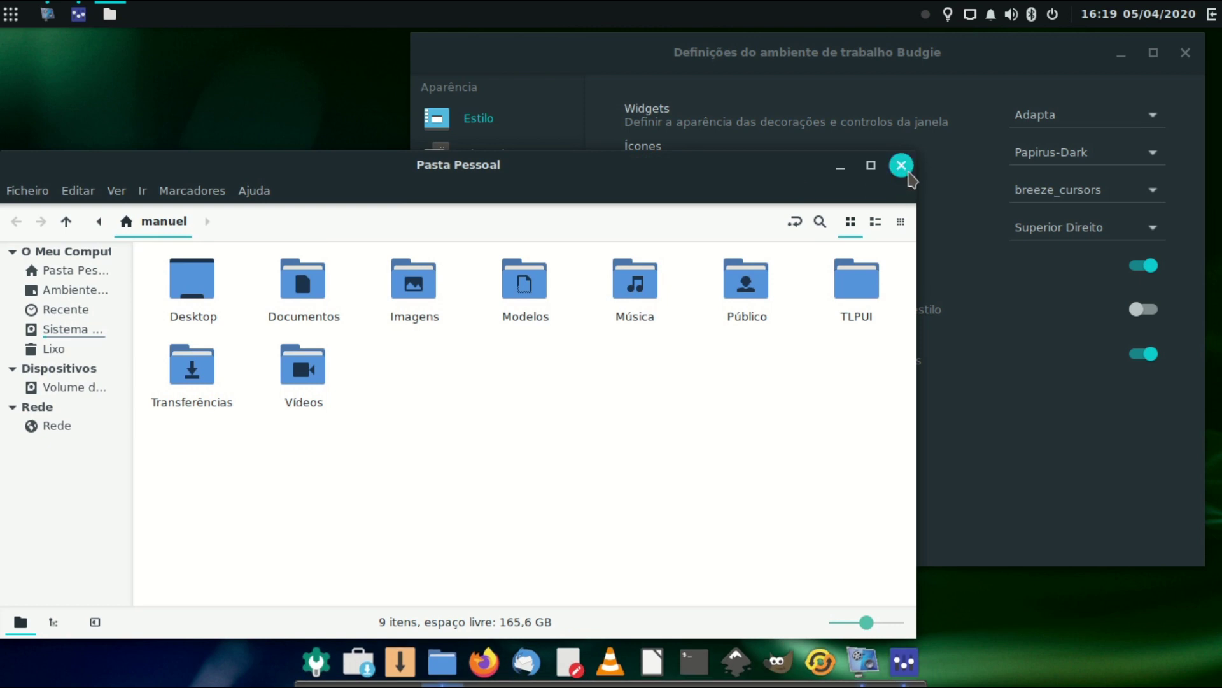
click(902, 166)
Step: Turn the dark theme option off and set the widgets theme to Materia-dark
click(1144, 267)
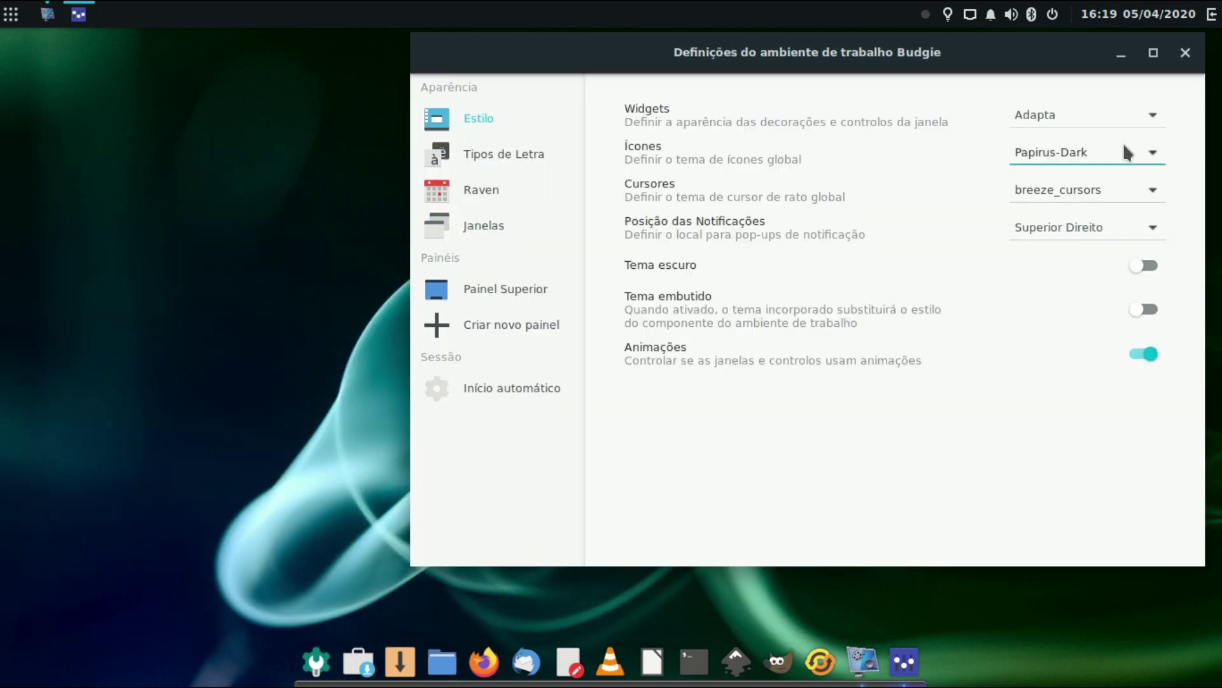
click(1085, 116)
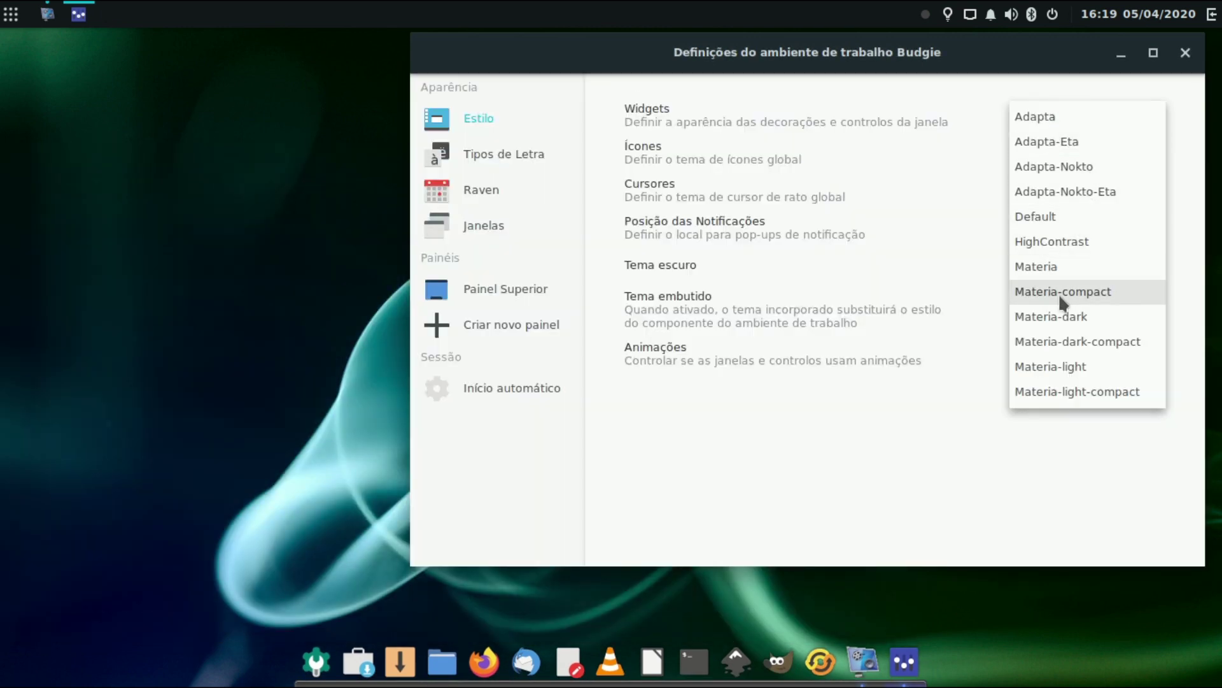
click(1063, 314)
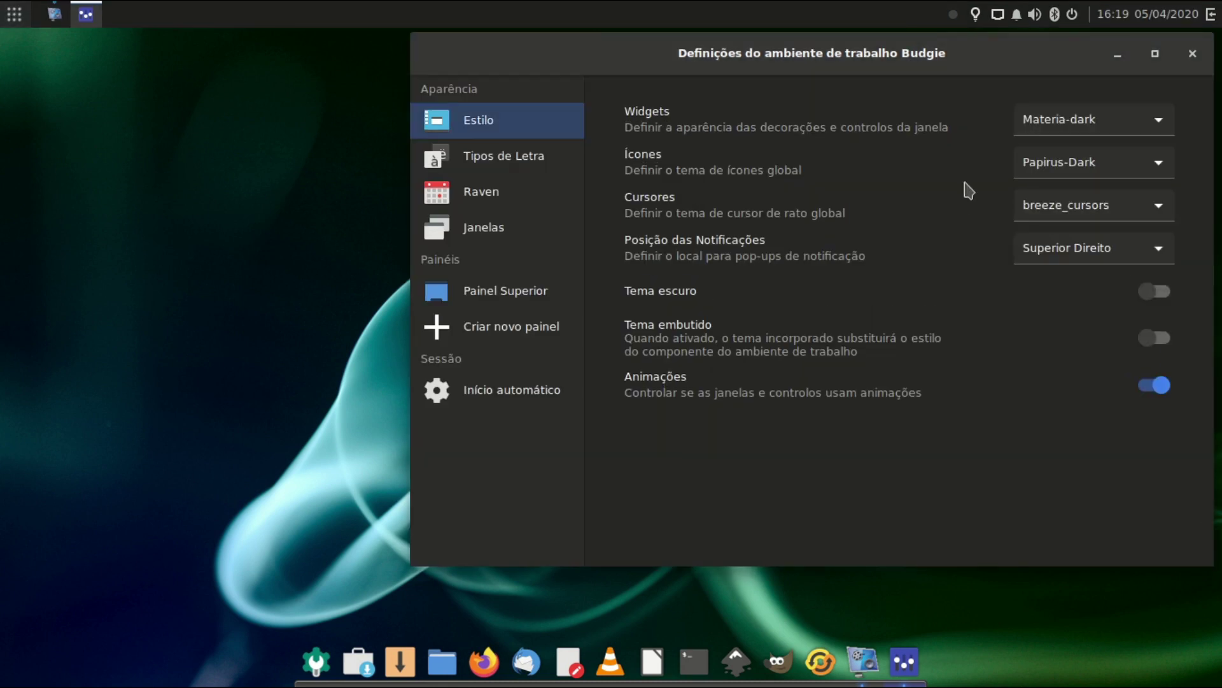
Step: Set the icon theme to ePapirus and open the personal folder, placing the settings window below its folder icons
click(1083, 164)
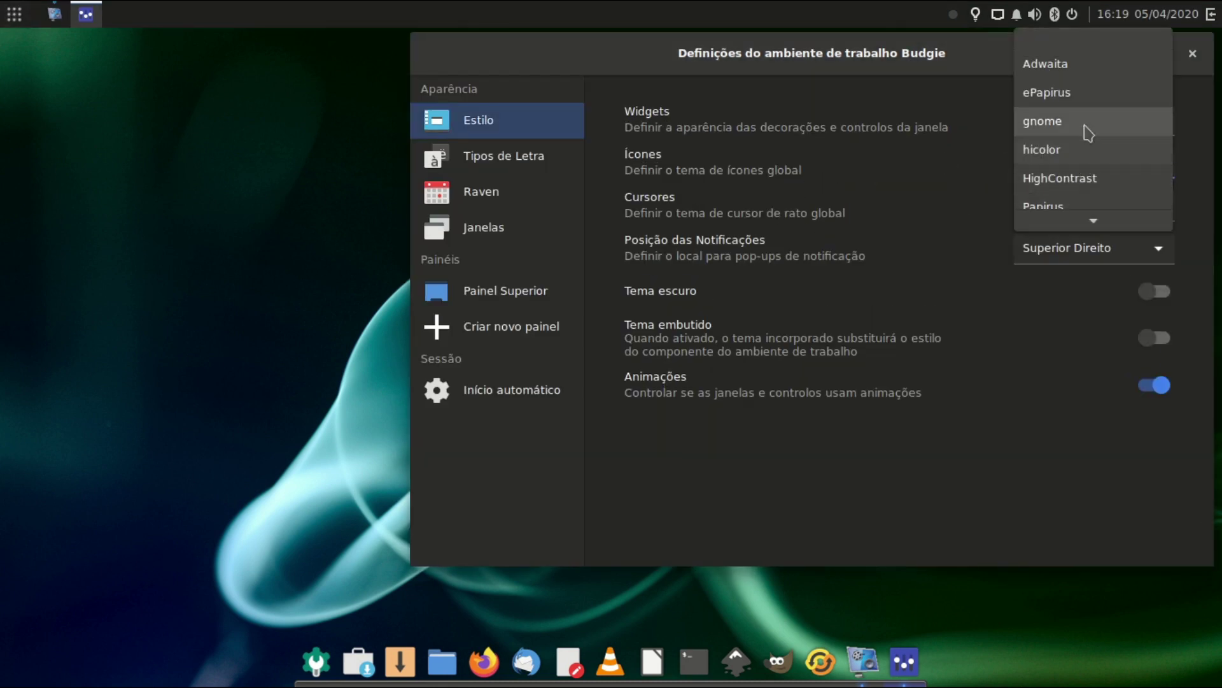
click(1083, 91)
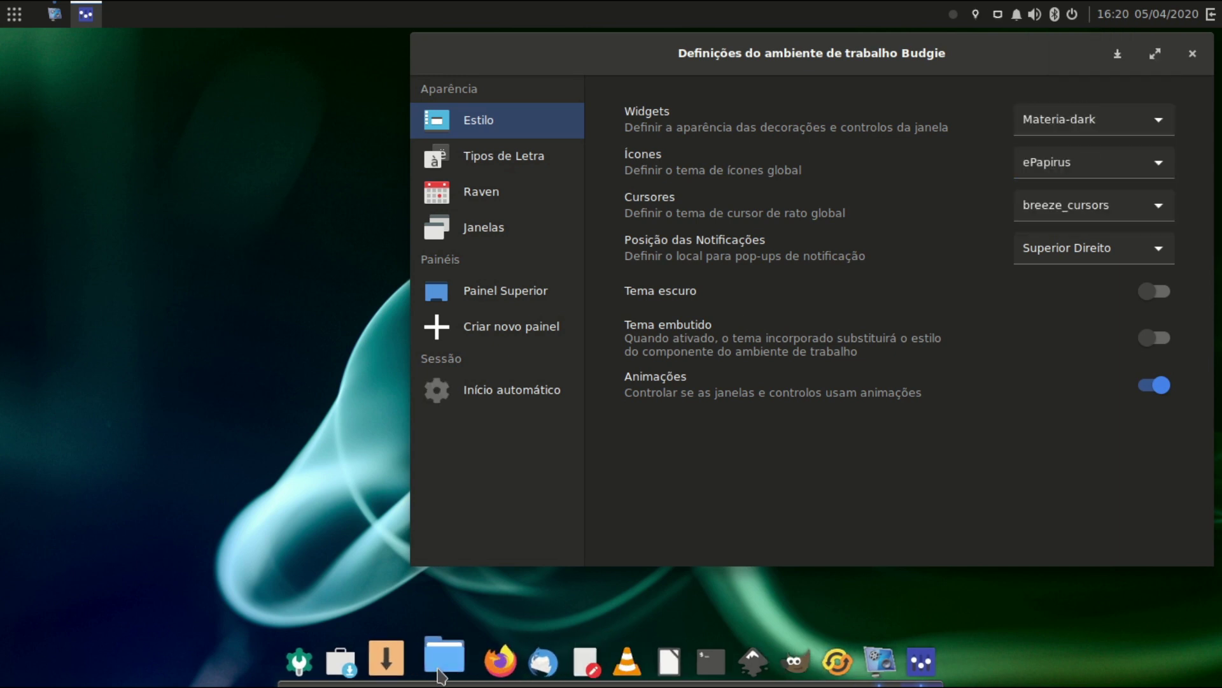
click(430, 660)
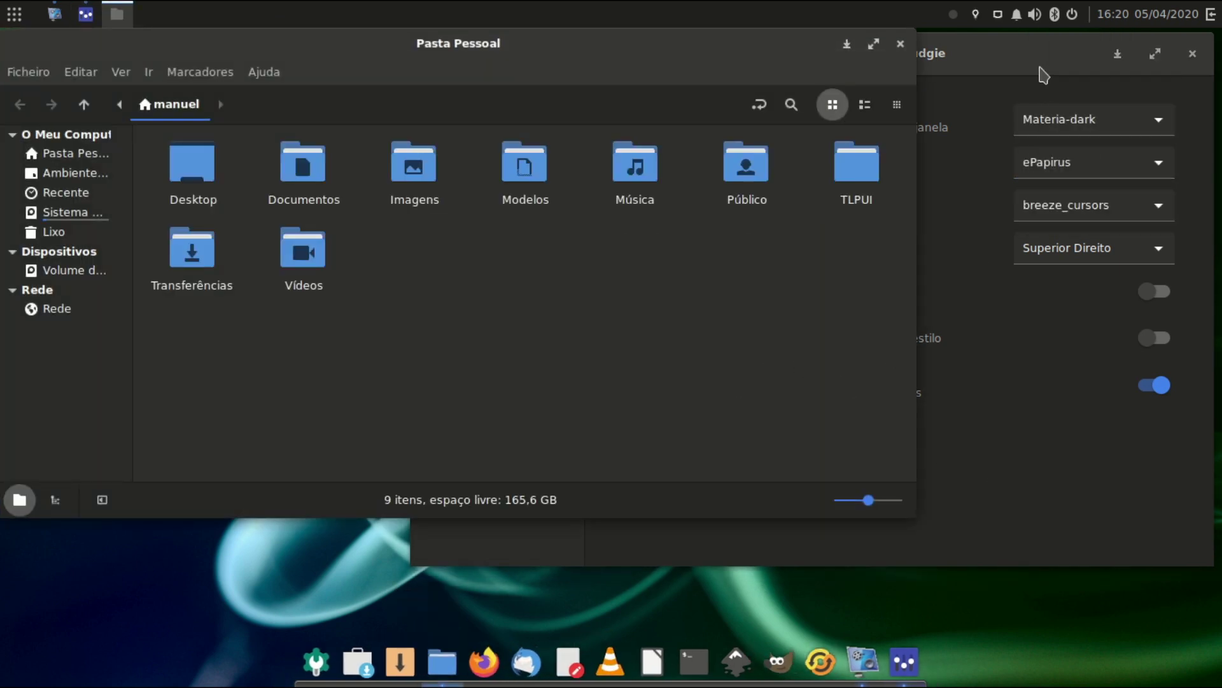
click(1040, 70)
drag(718, 75, 660, 301)
Step: Try the gnome icon theme, followed by the Papirus icon theme
click(958, 396)
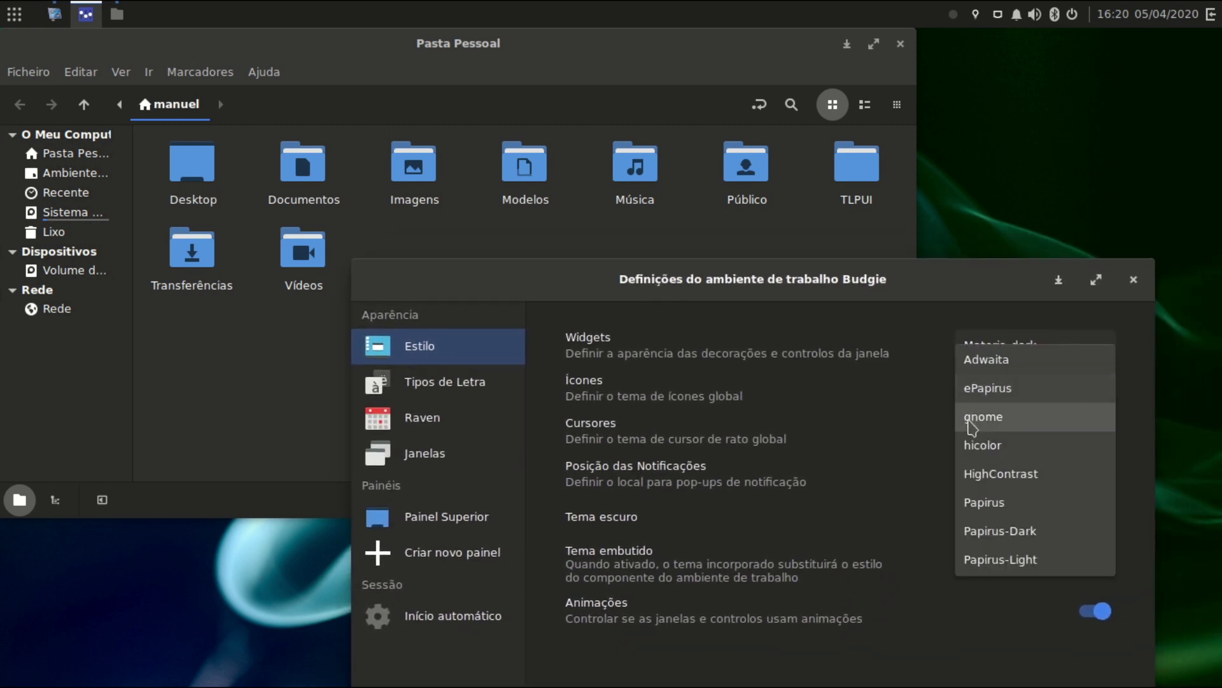
click(967, 412)
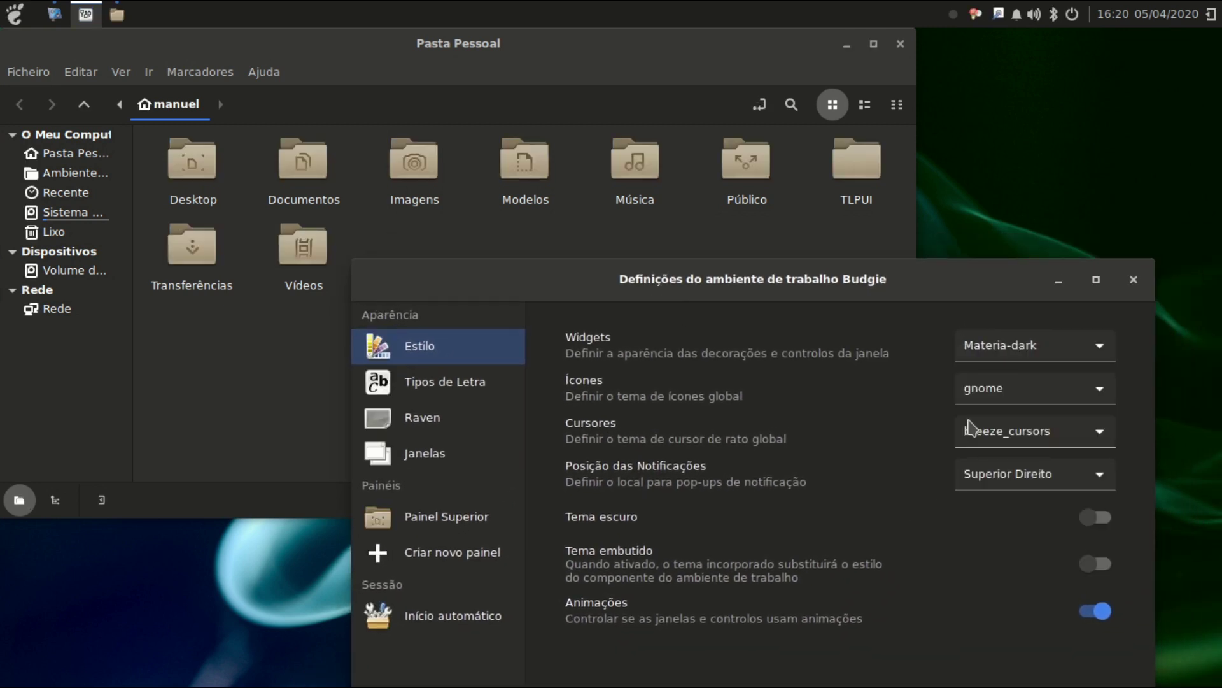
click(998, 400)
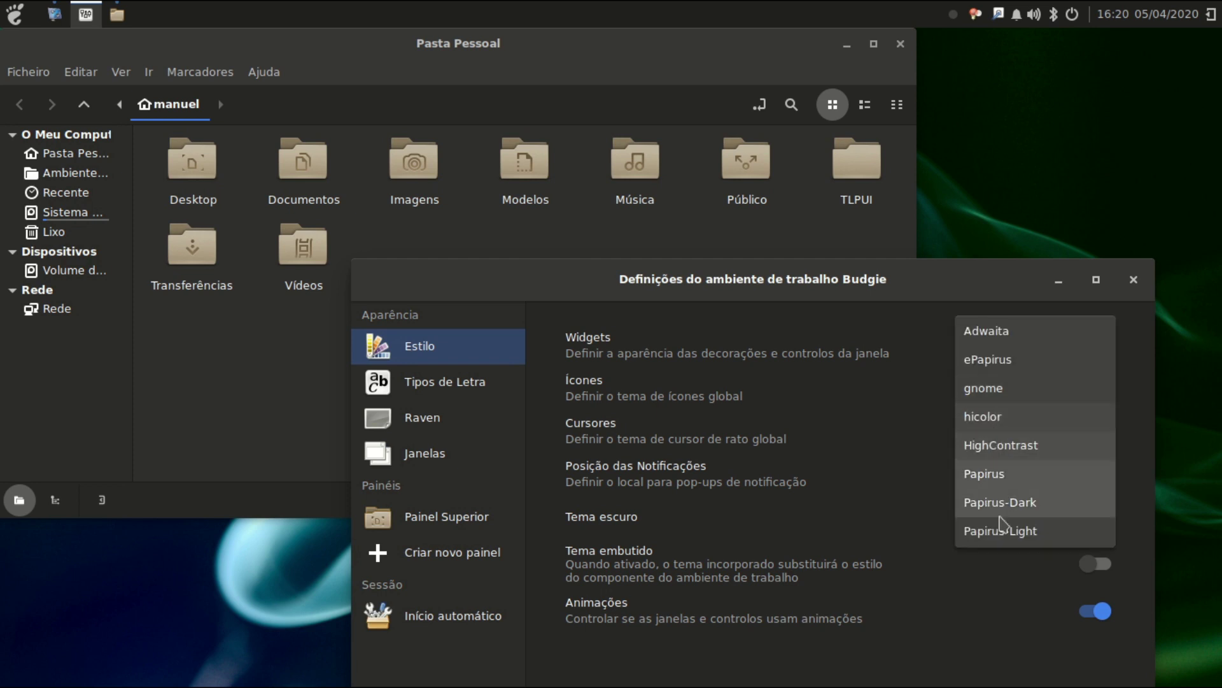
click(1013, 490)
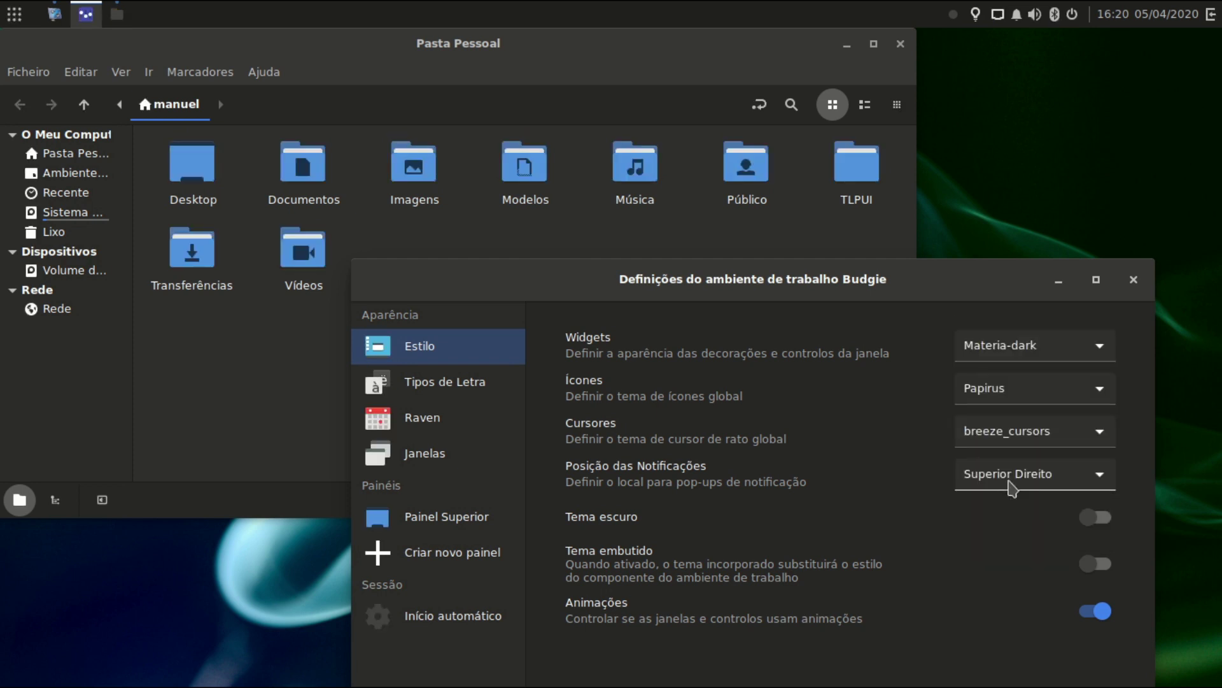
Step: Switch the icon theme to Papirus-Dark and on to Papirus-Light
click(1021, 404)
click(1019, 412)
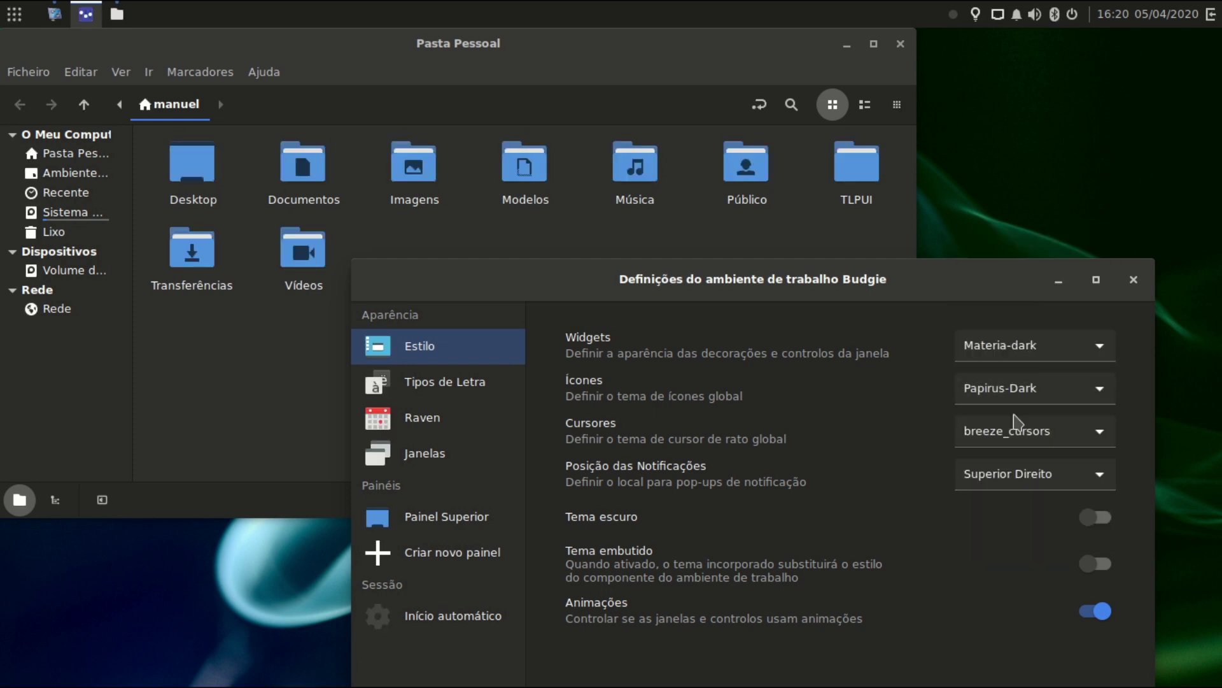
click(1019, 389)
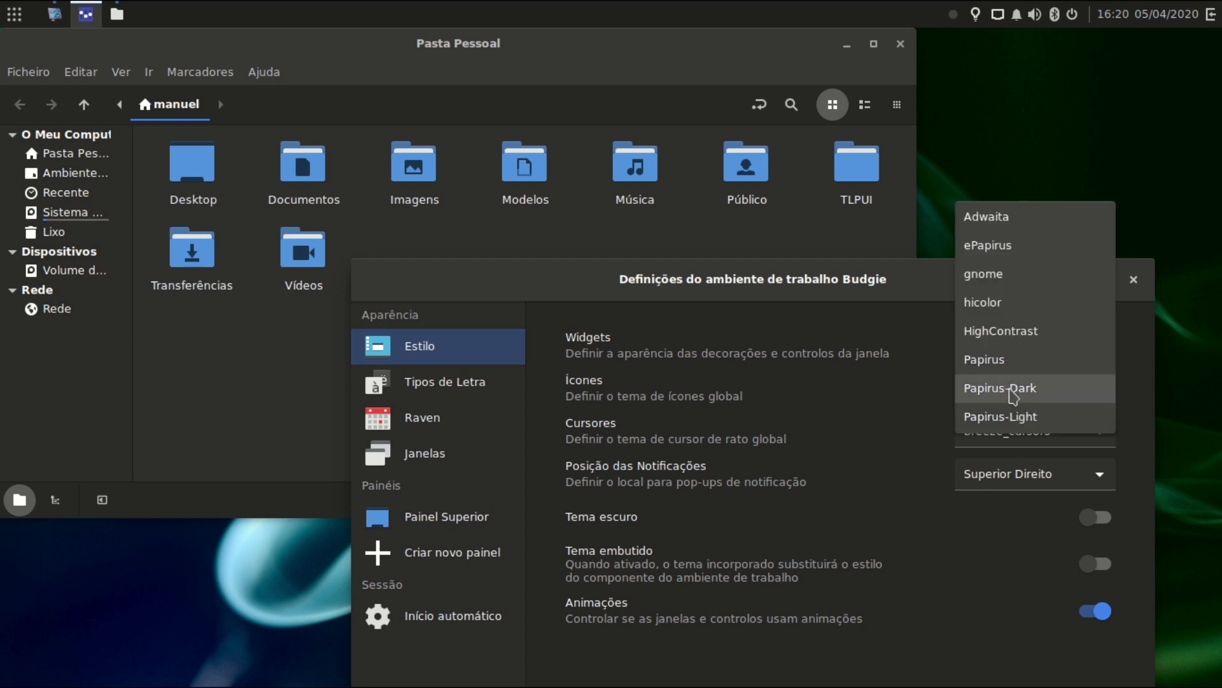
click(1013, 422)
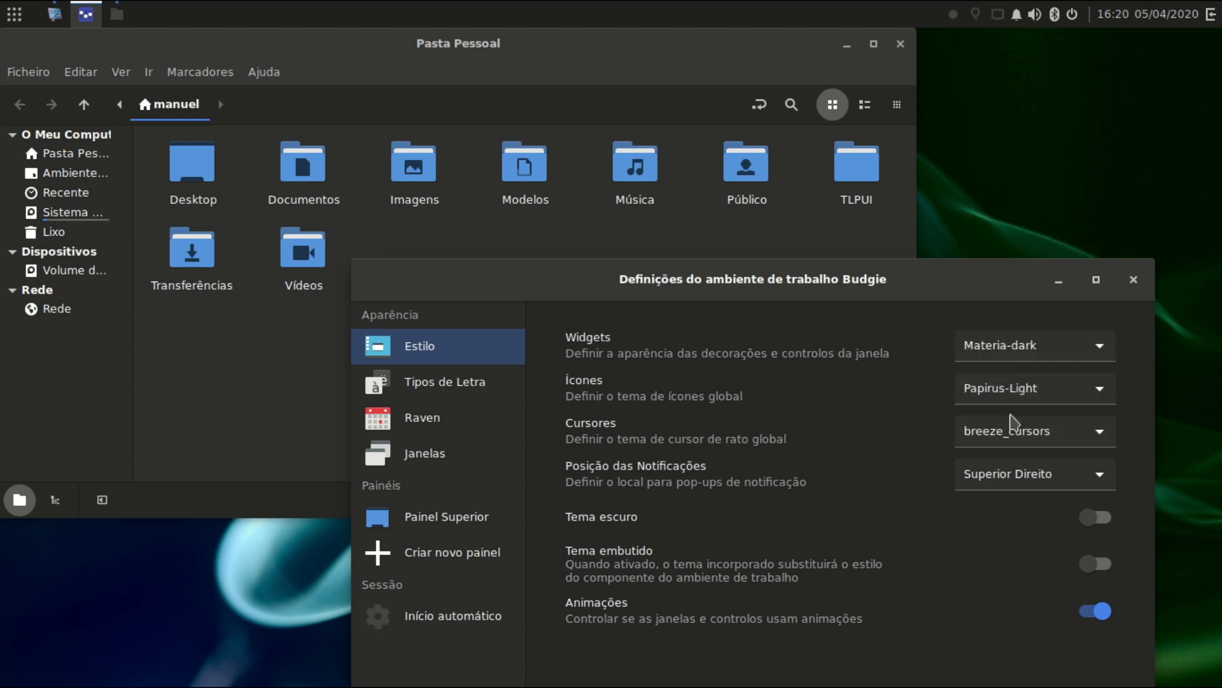
Step: Set the icon theme to Papirus and move the desktop settings window higher on the screen
click(1029, 400)
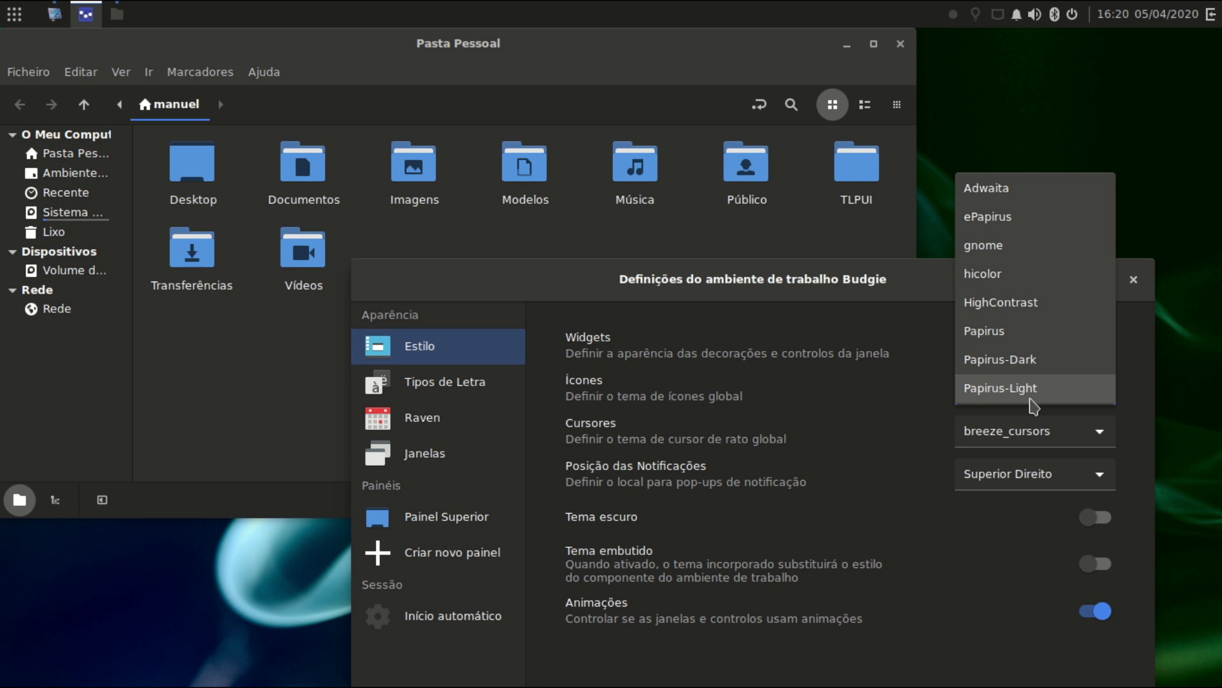
click(1039, 358)
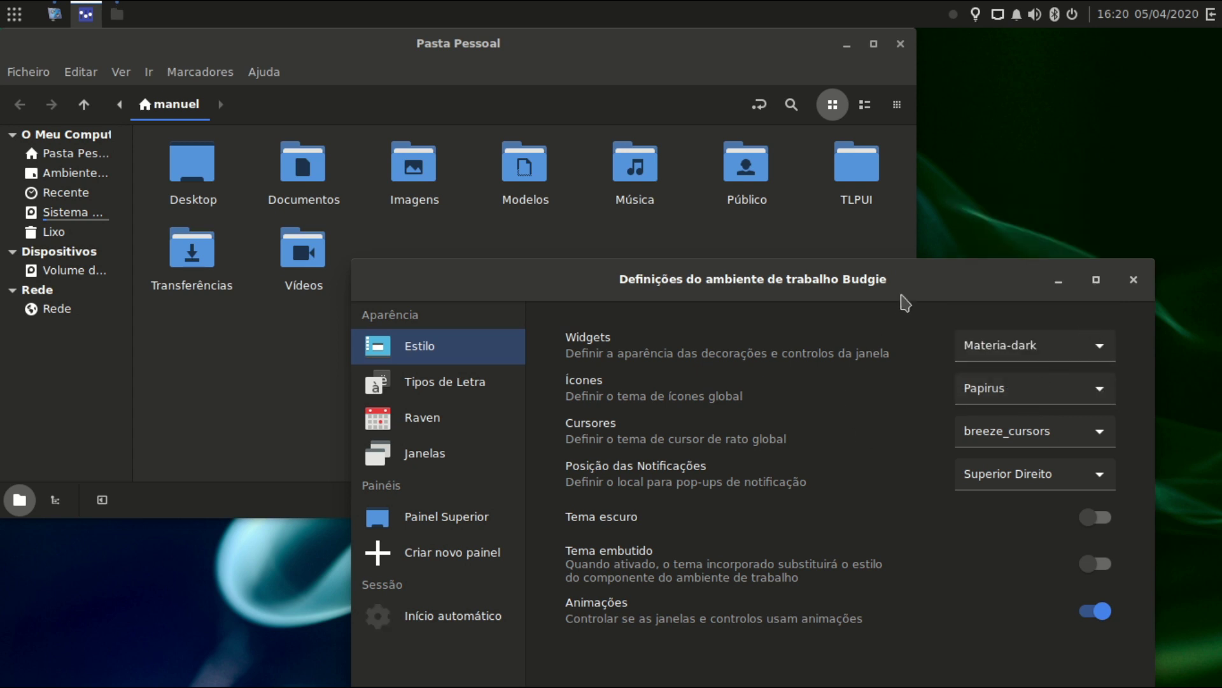
drag(903, 299, 953, 184)
Step: Try the oxy-black cursor theme
click(1033, 315)
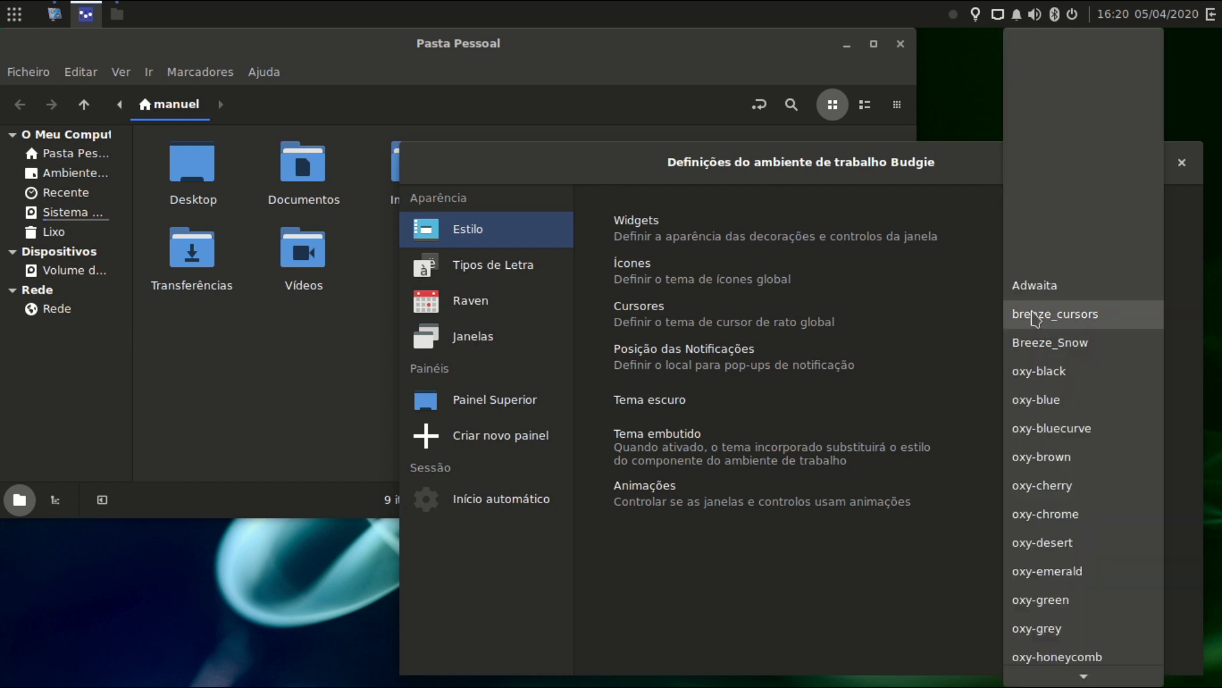
click(1044, 372)
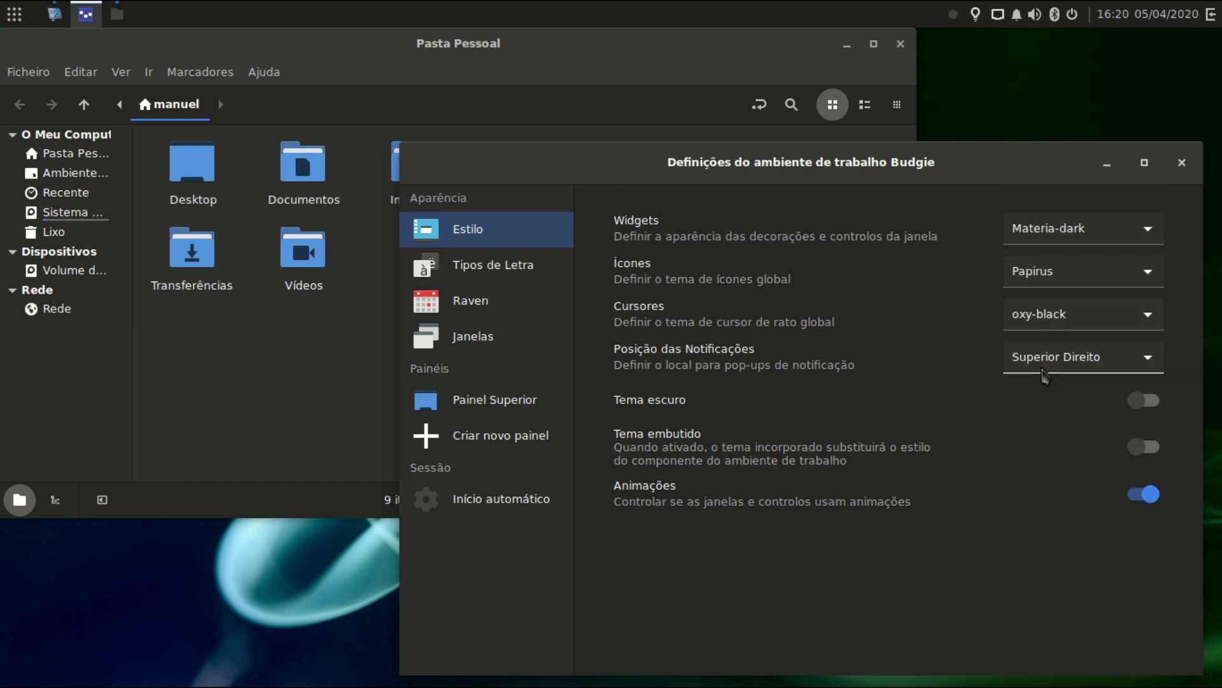
click(1054, 358)
click(891, 318)
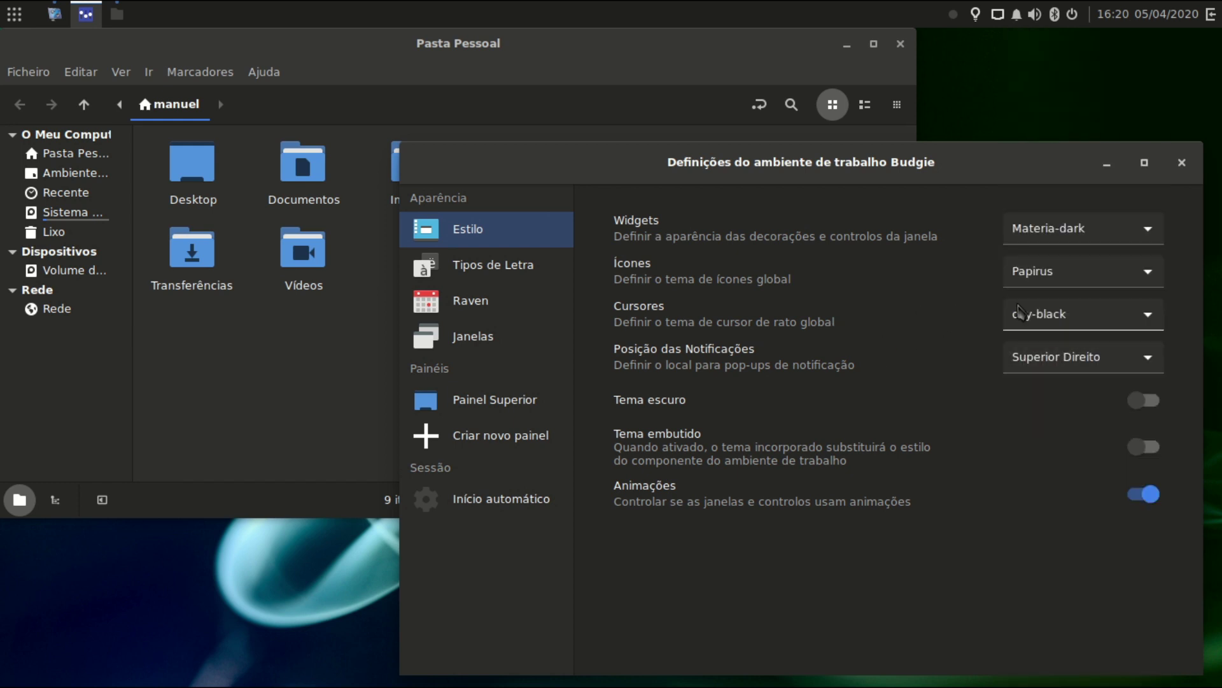
Step: Try the oxy-desert cursor theme, followed by oxy-navy
click(1025, 314)
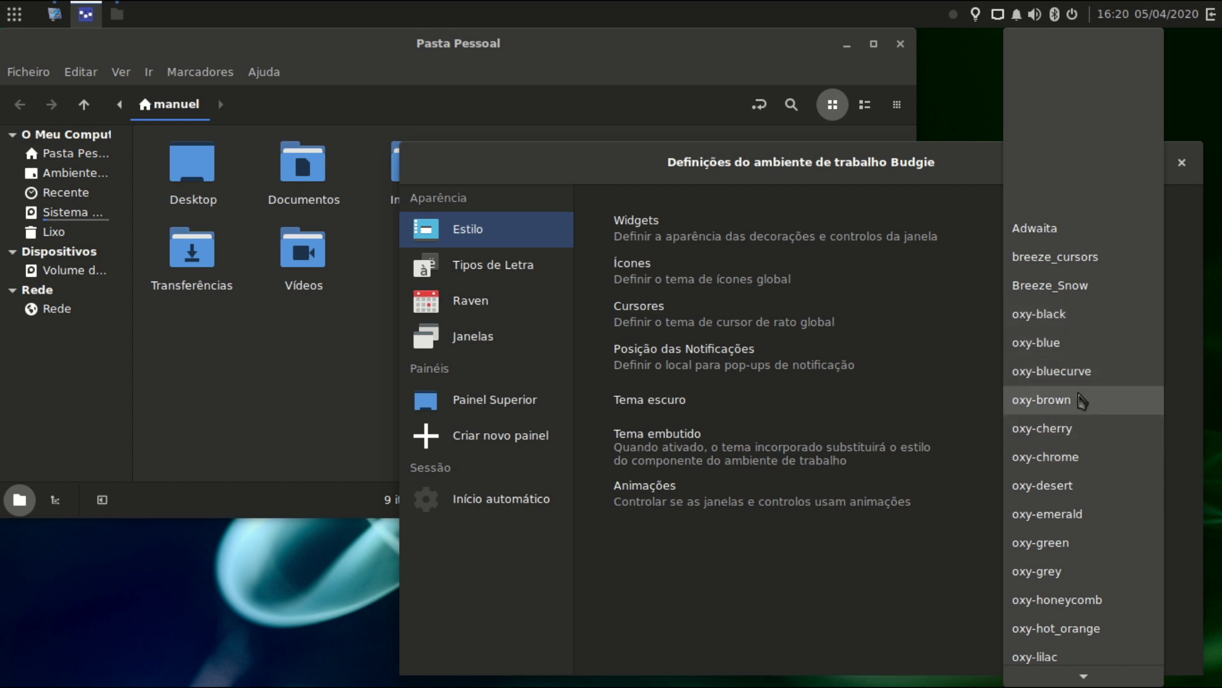
scroll(1082, 400, down, 1)
click(1053, 464)
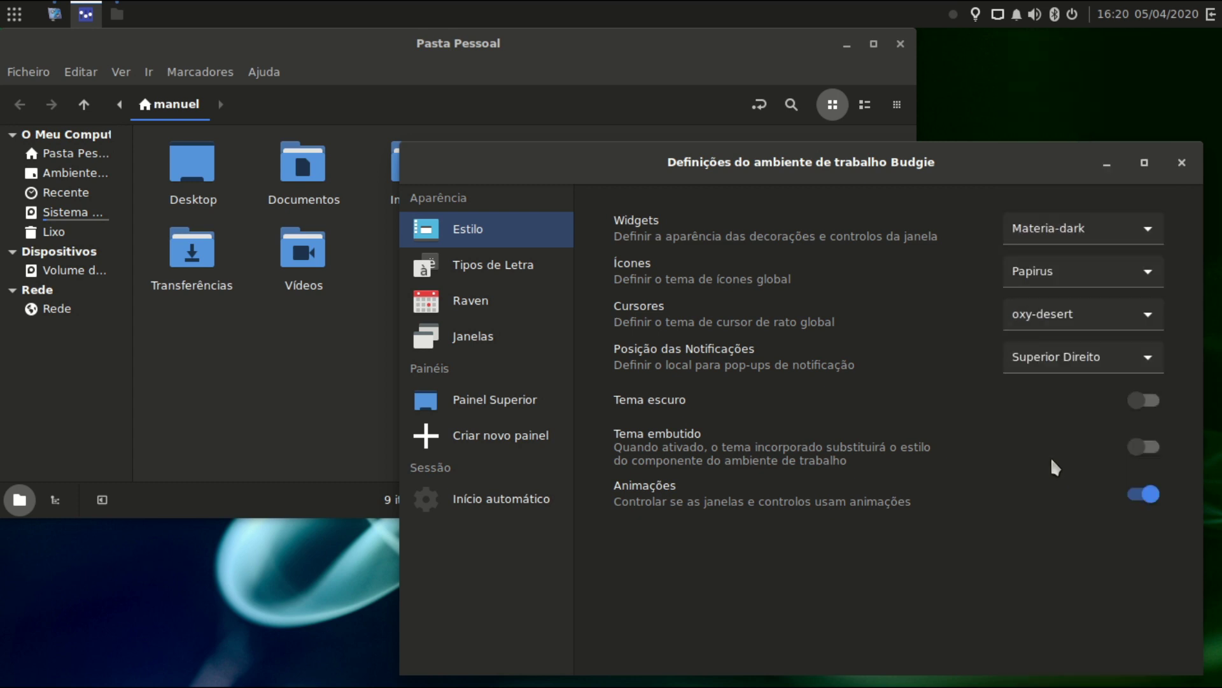
click(1060, 326)
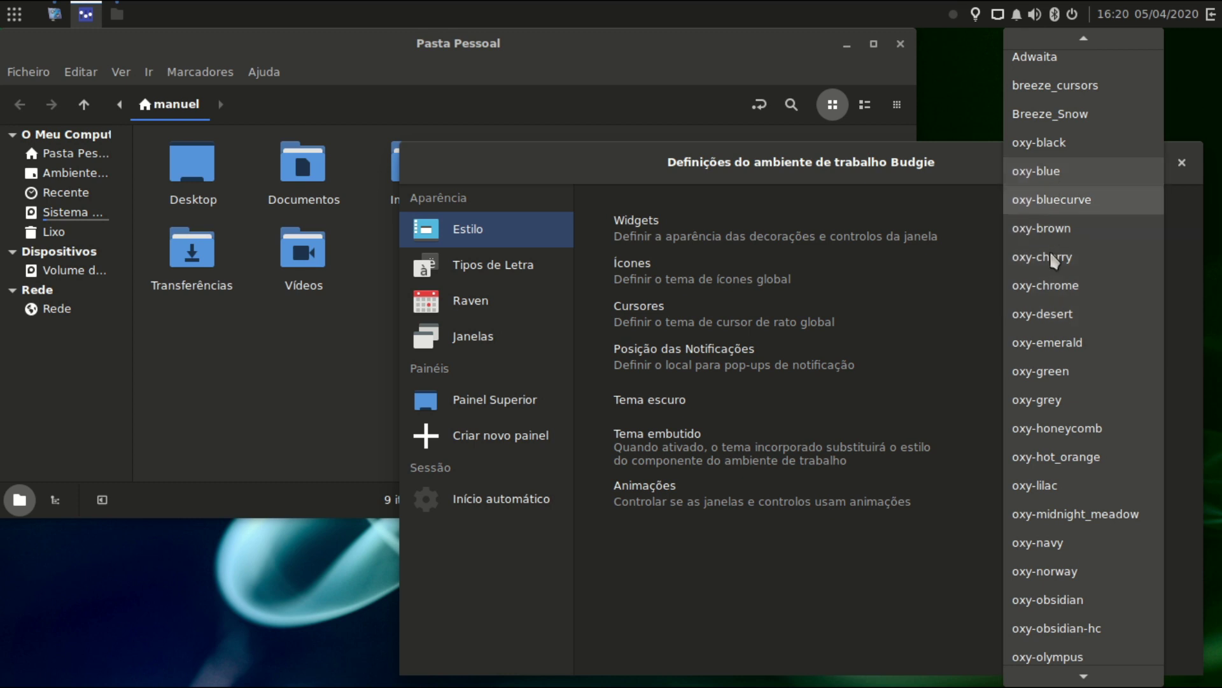
click(1057, 545)
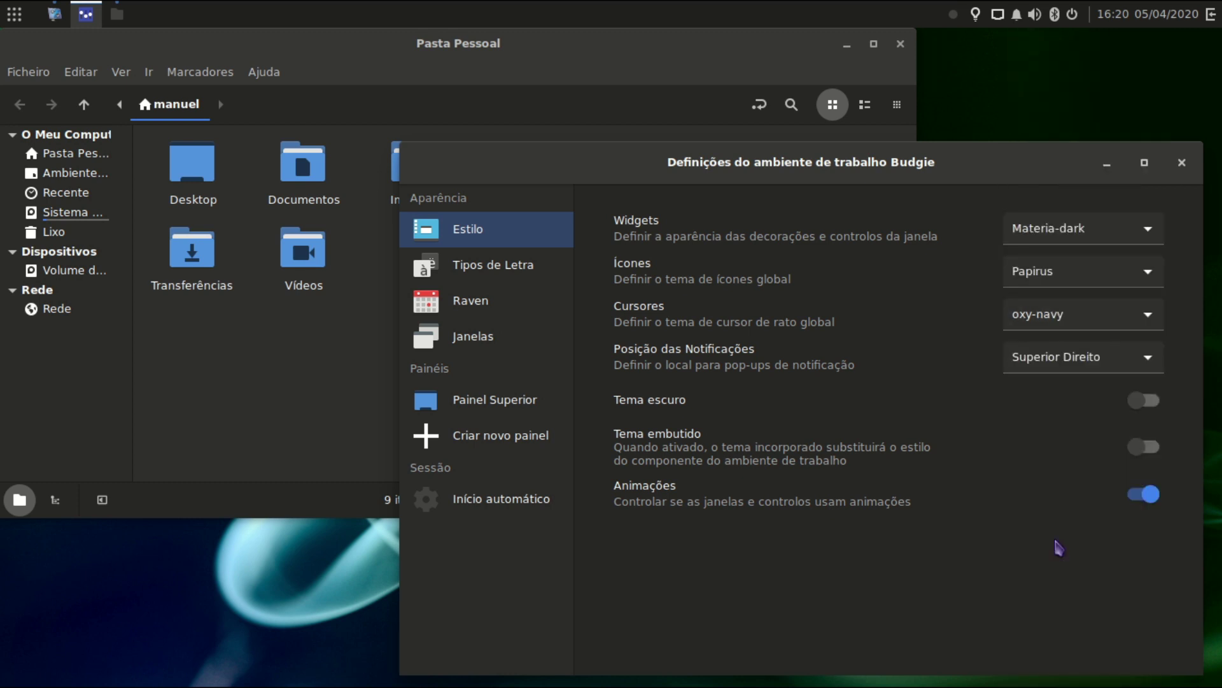
click(1062, 368)
click(911, 357)
Step: Set the cursor theme back to breeze_cursors and choose Superior Direito as the notification position
click(1031, 314)
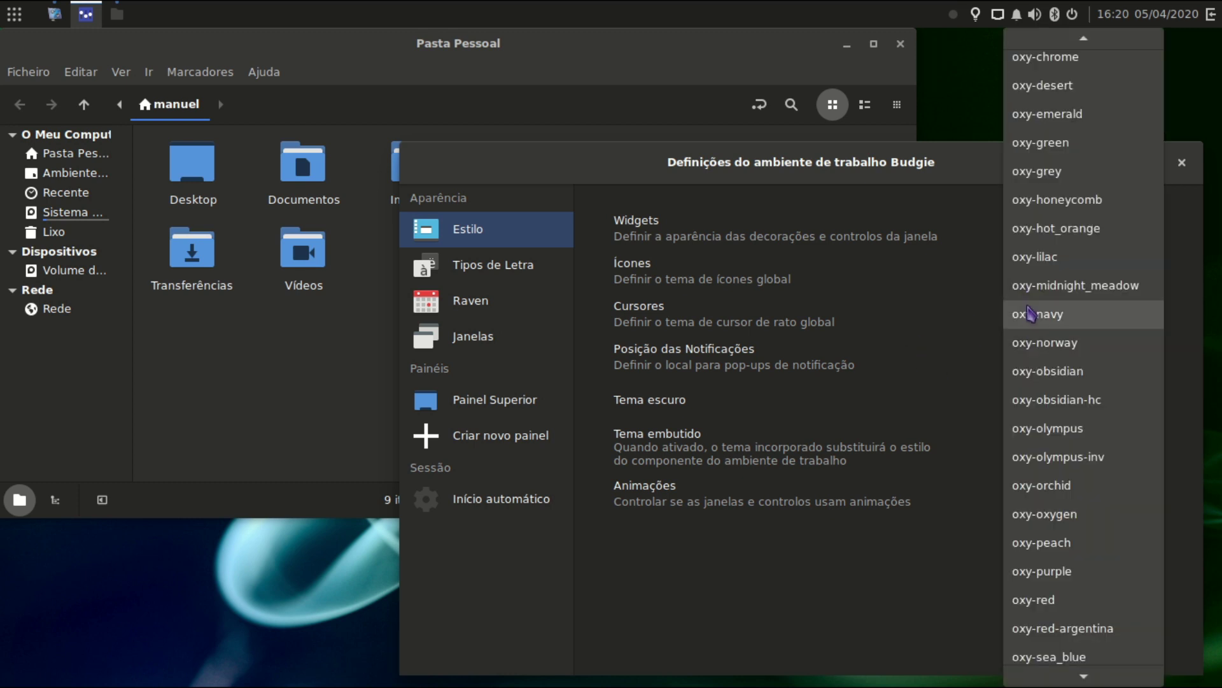
scroll(1031, 314, up, 5)
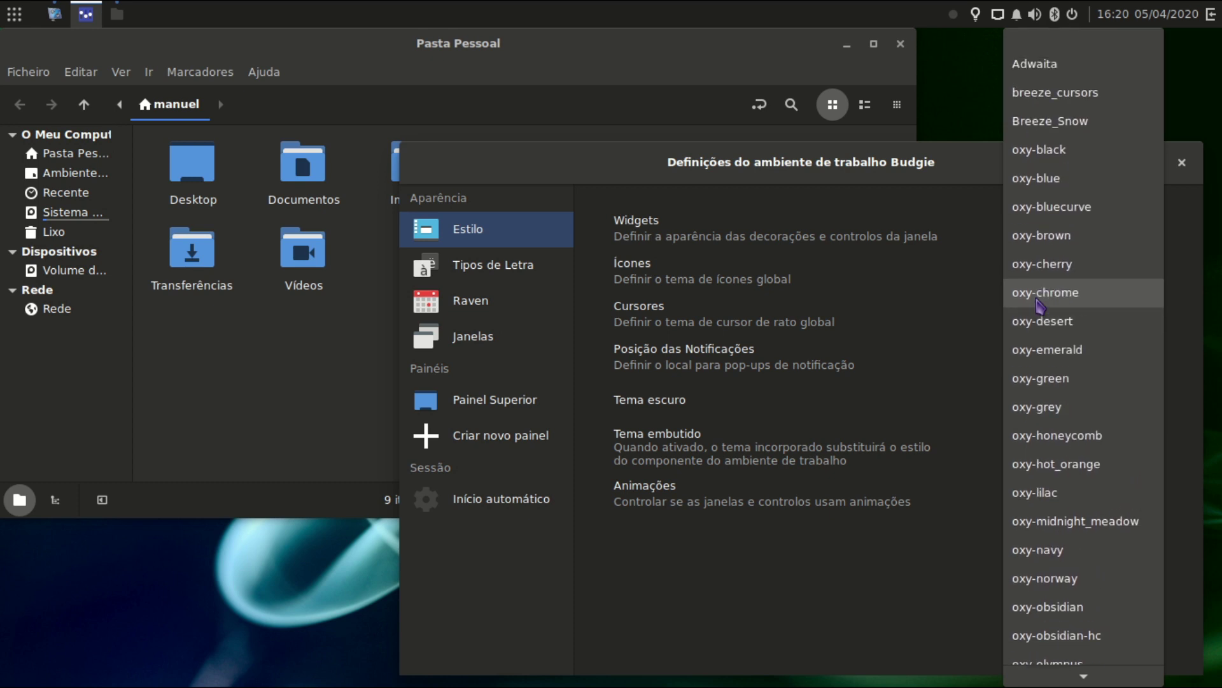
click(1084, 94)
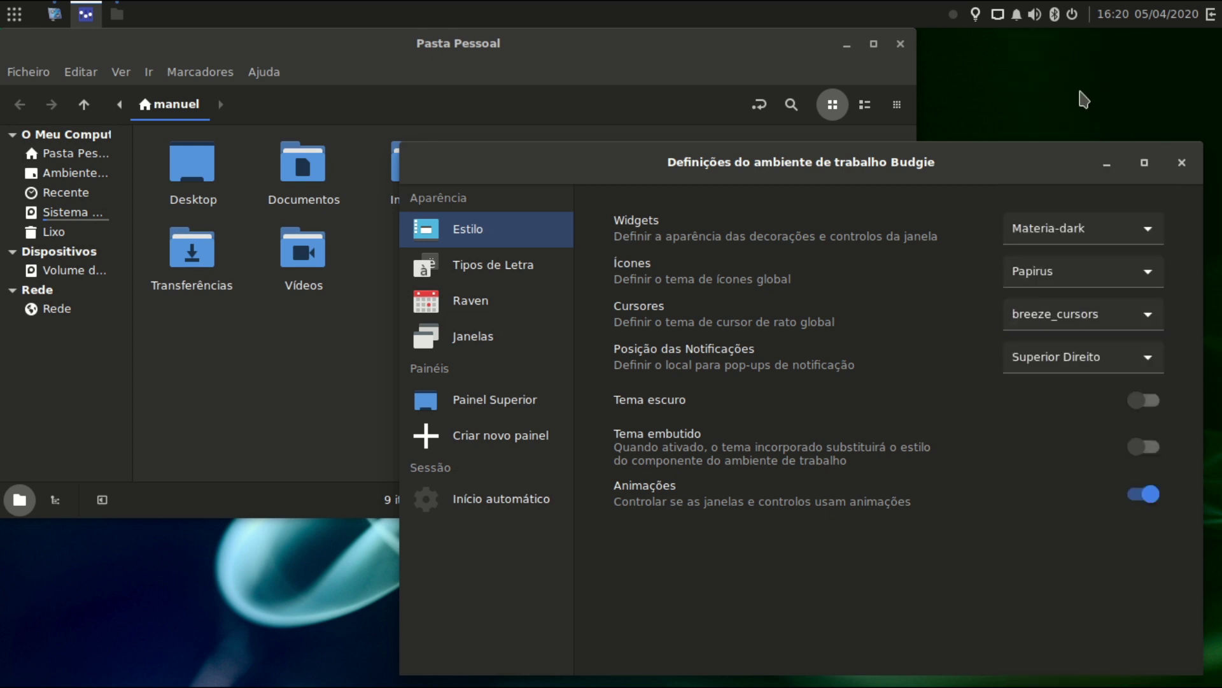
click(1050, 357)
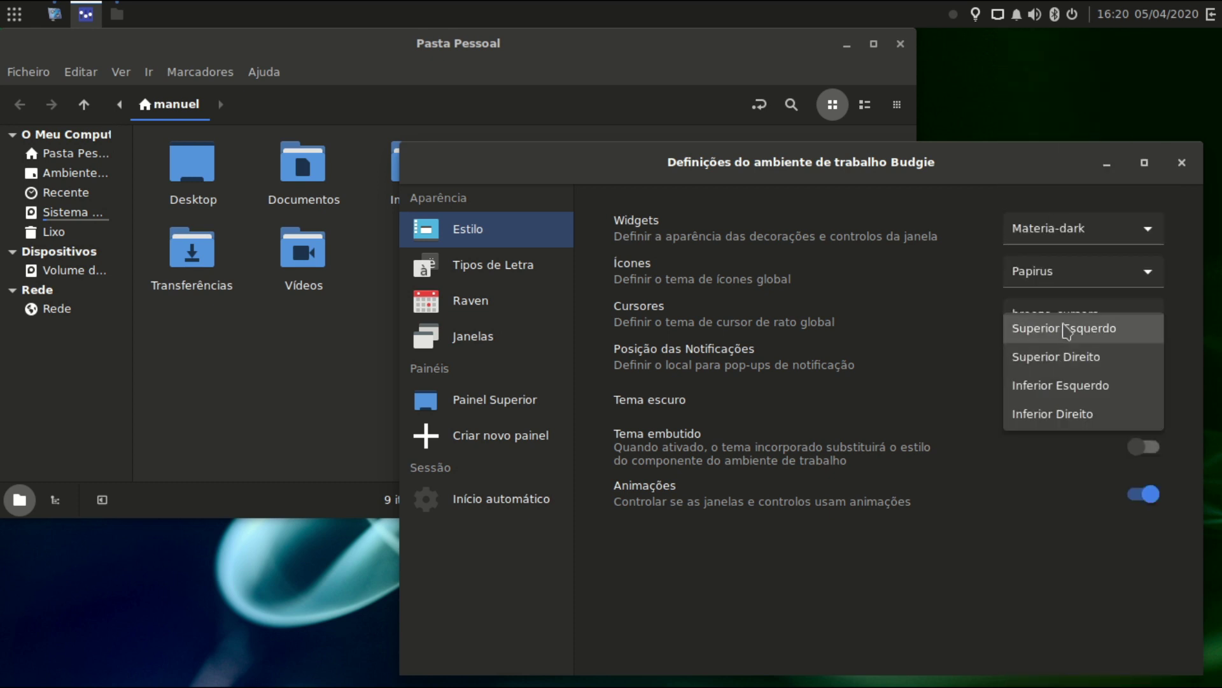
click(1062, 358)
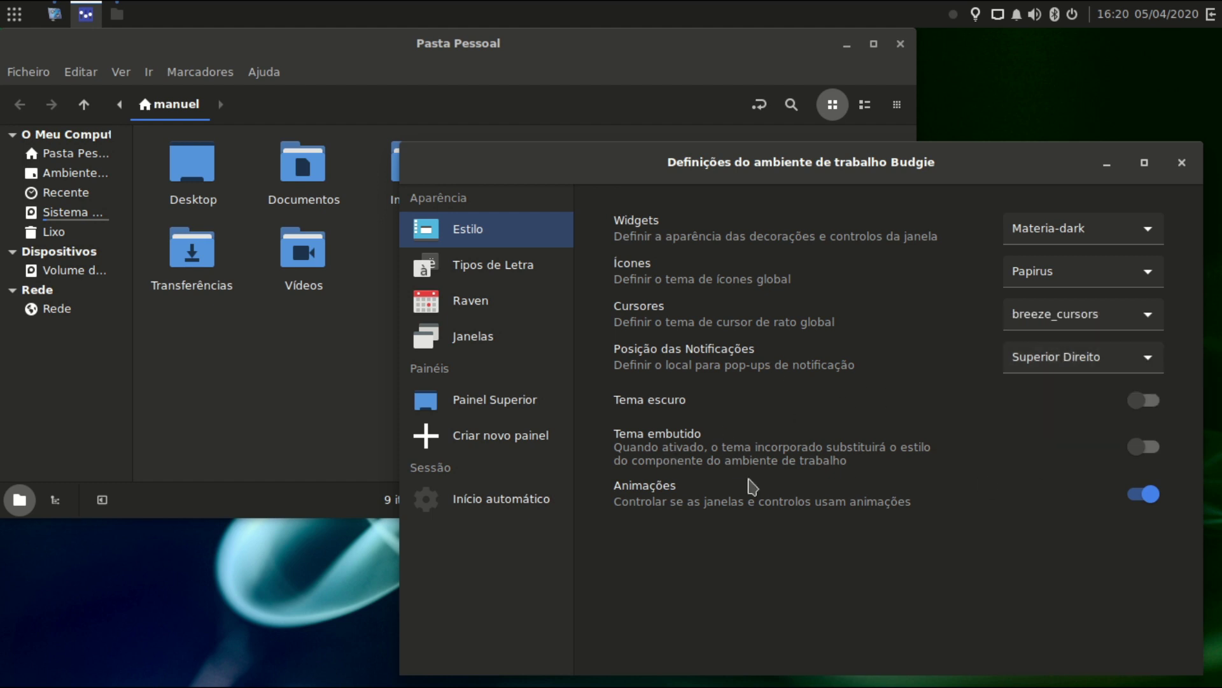
Step: Turn the animations off and test how the personal folder window closes and opens without them
click(1140, 501)
click(1145, 494)
click(1127, 501)
click(900, 43)
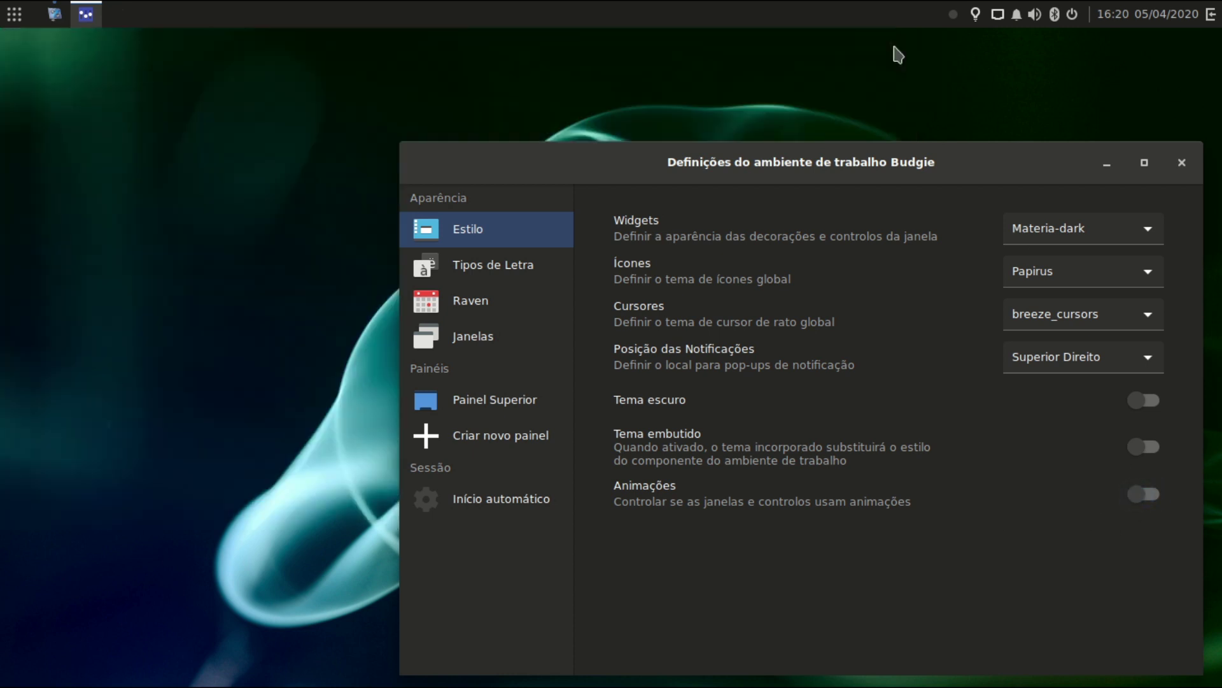
mouse_move(395, 666)
click(454, 659)
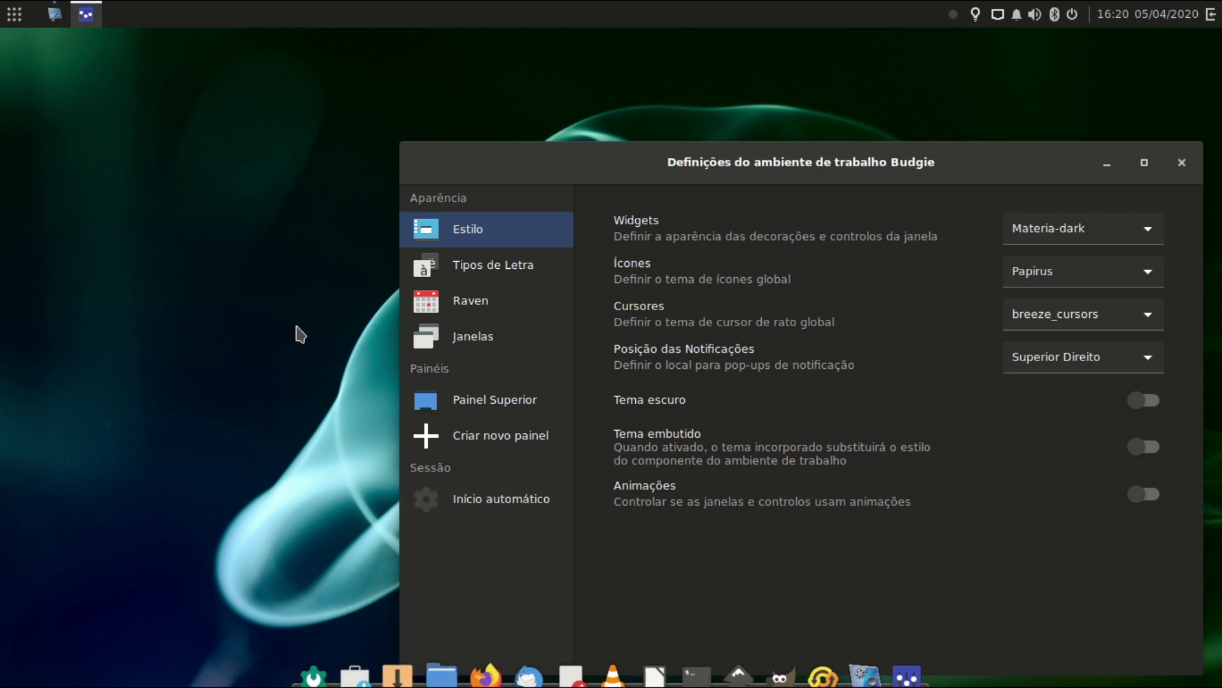
click(900, 43)
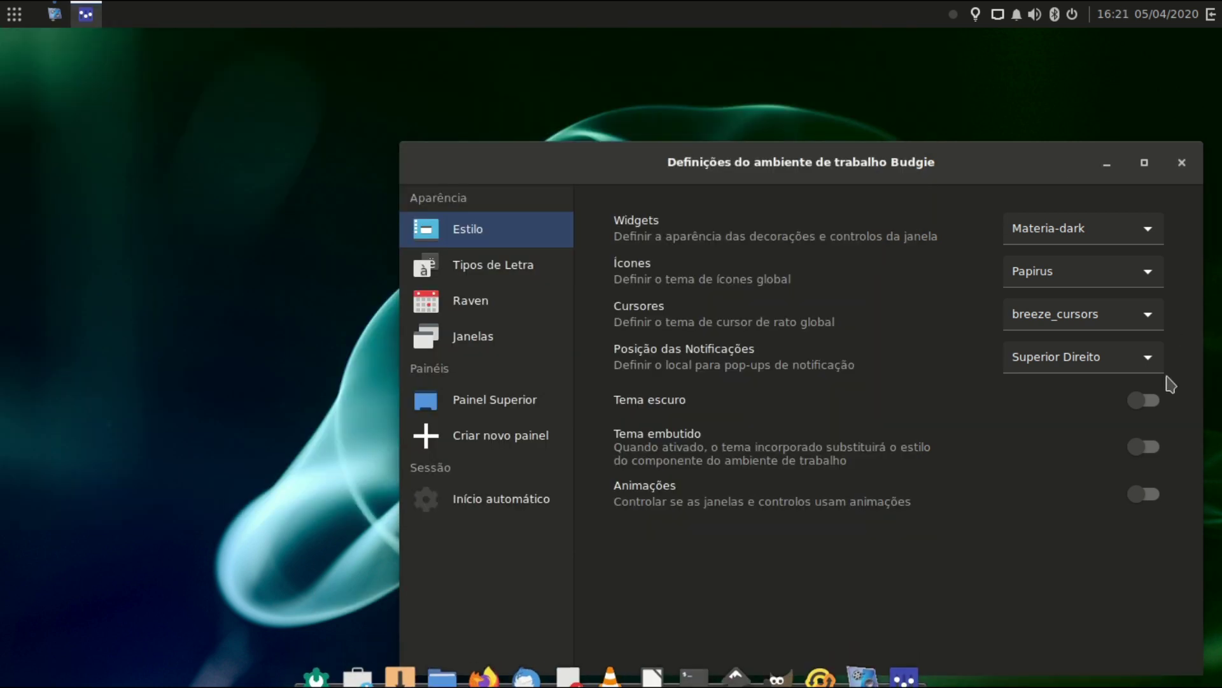
Step: Turn the animations back on and test them by opening and closing the personal folder
click(1151, 498)
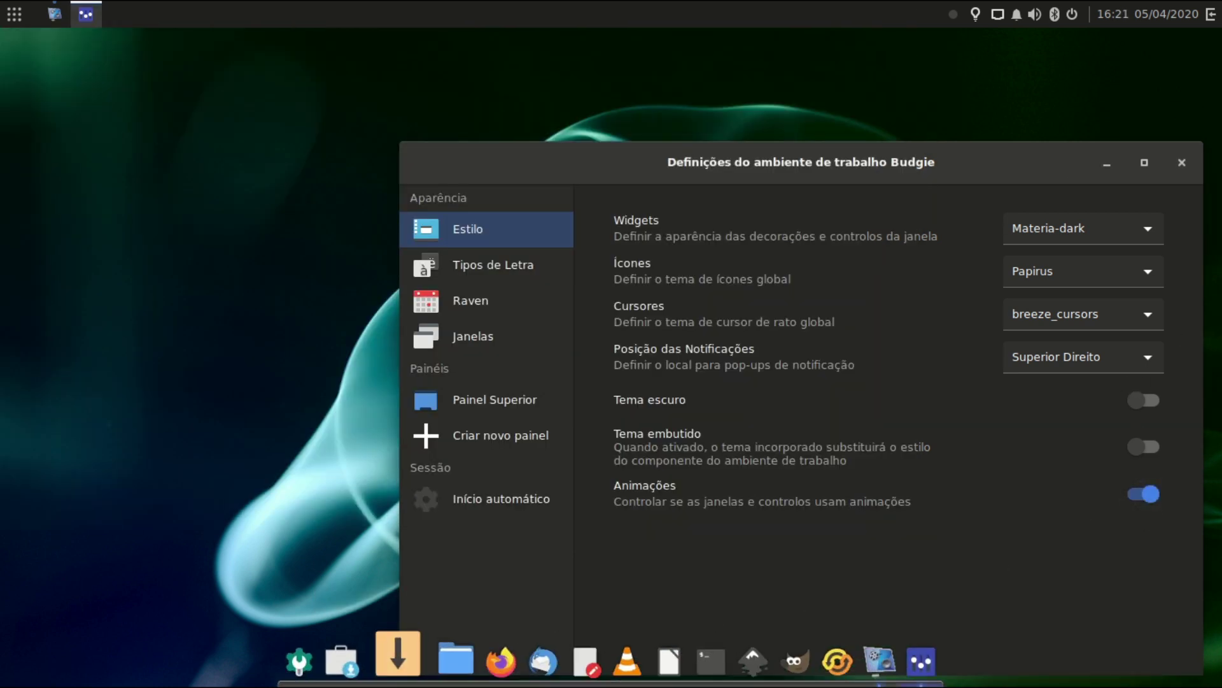
mouse_move(398, 669)
click(444, 670)
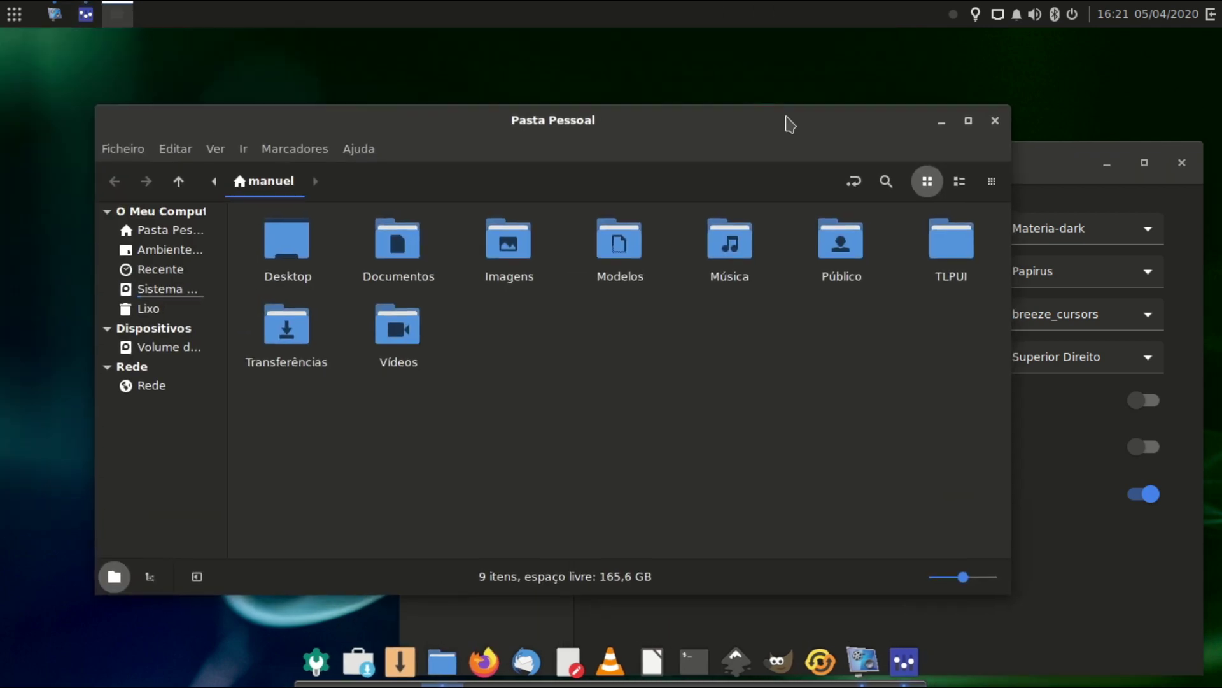
click(994, 121)
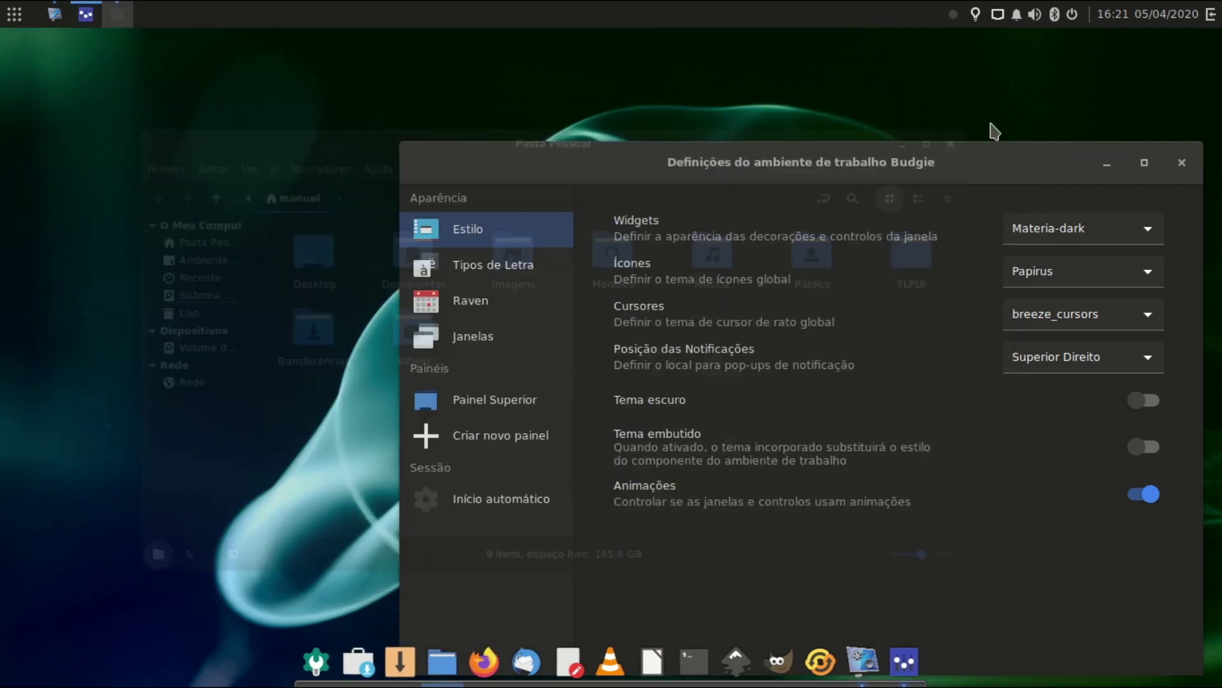
Step: Show the font settings and set the window title font to Comic Sans MS Regular, searching the fonts for "com"
drag(946, 180, 897, 116)
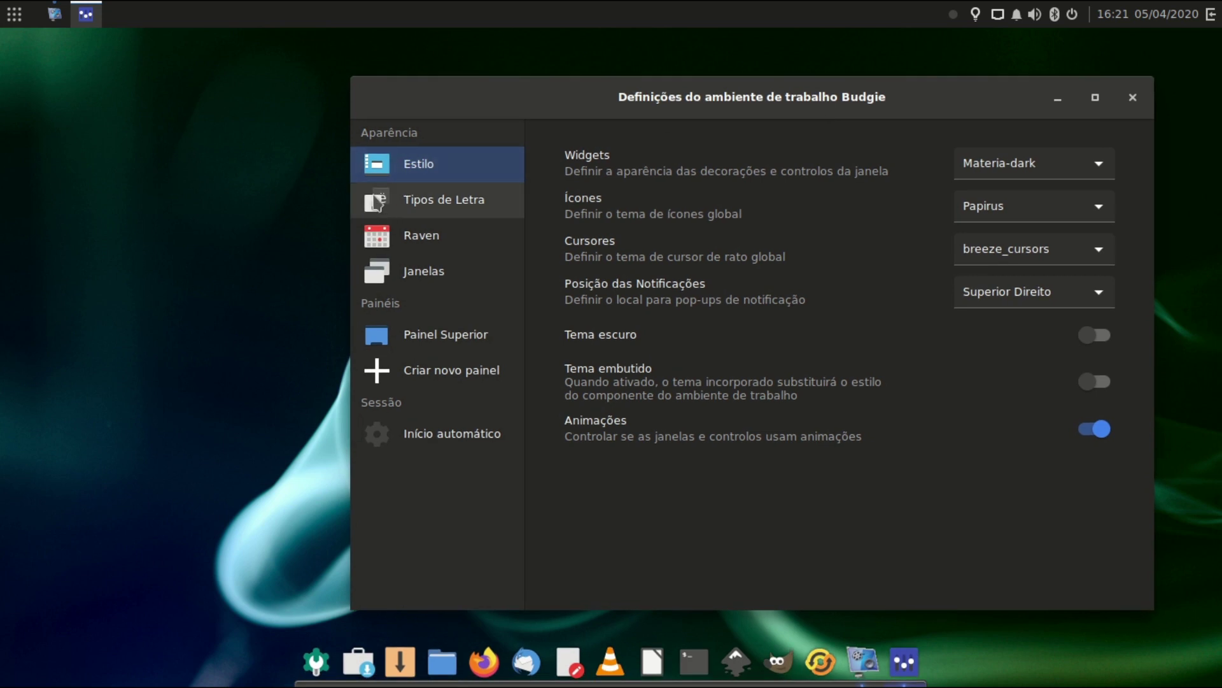
click(388, 209)
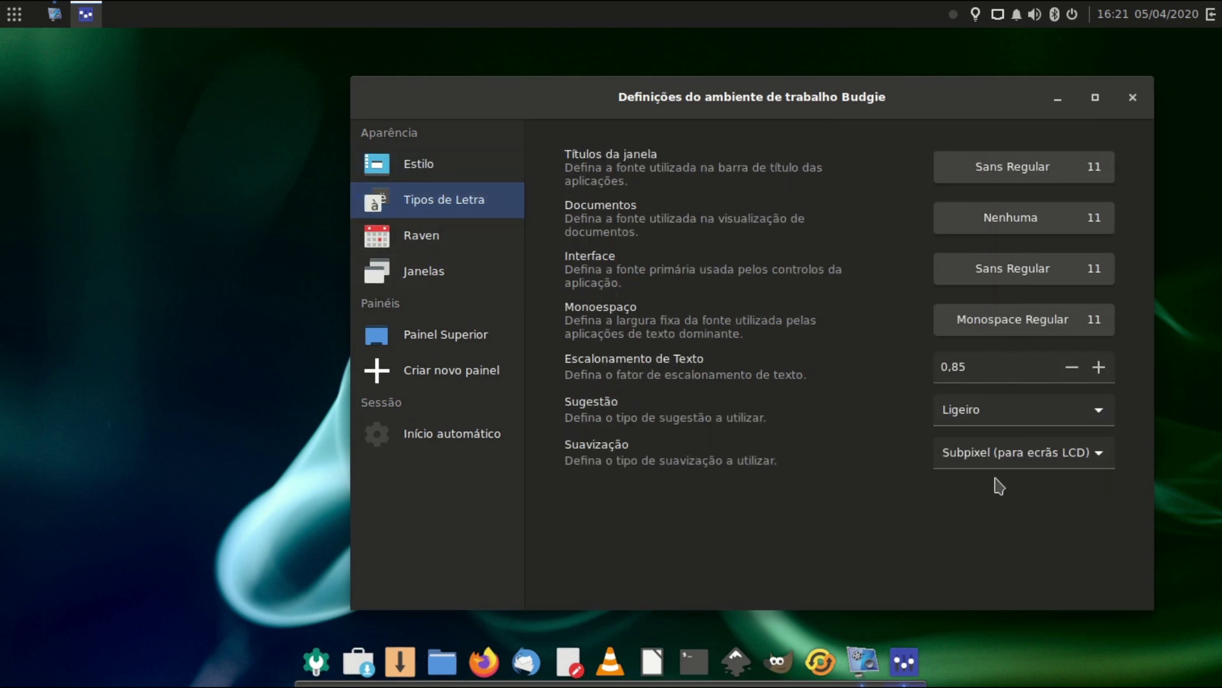
click(1023, 179)
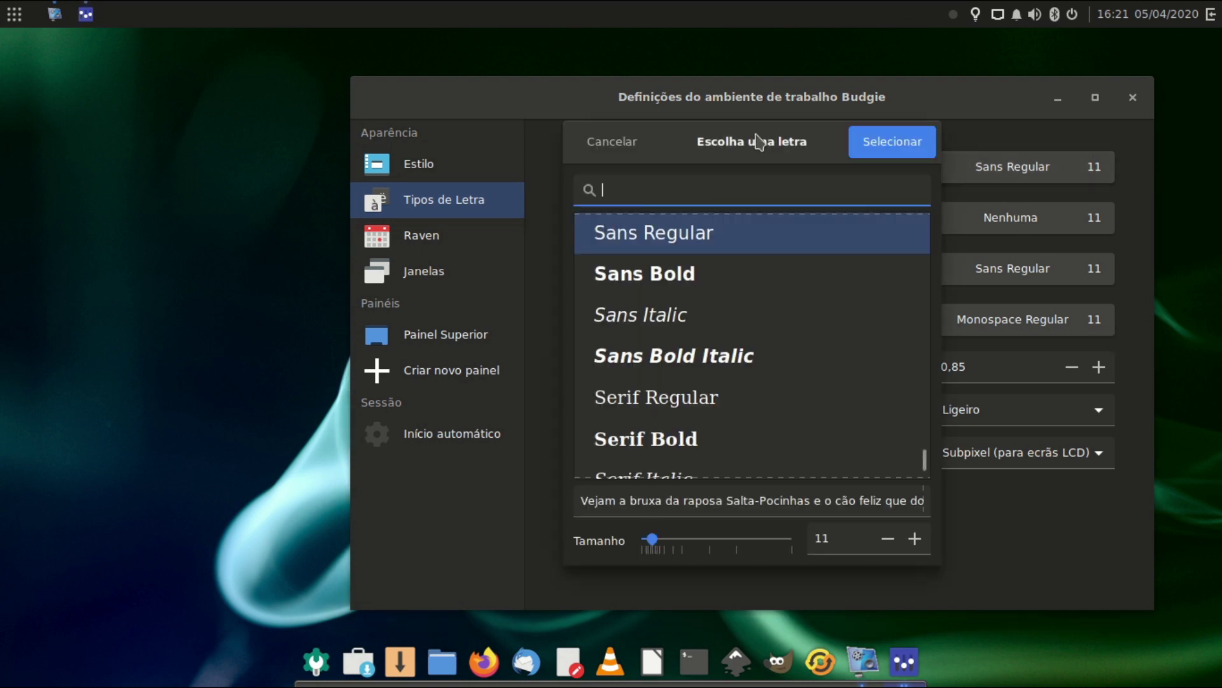
text(com)
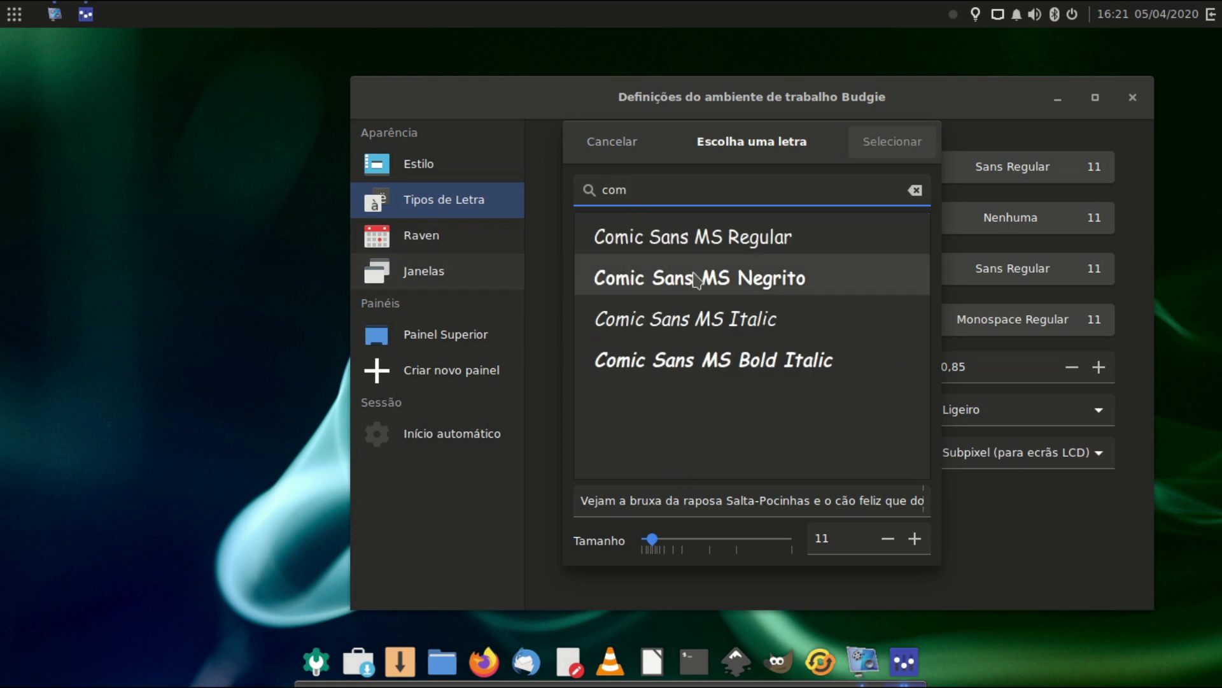
click(733, 252)
click(878, 150)
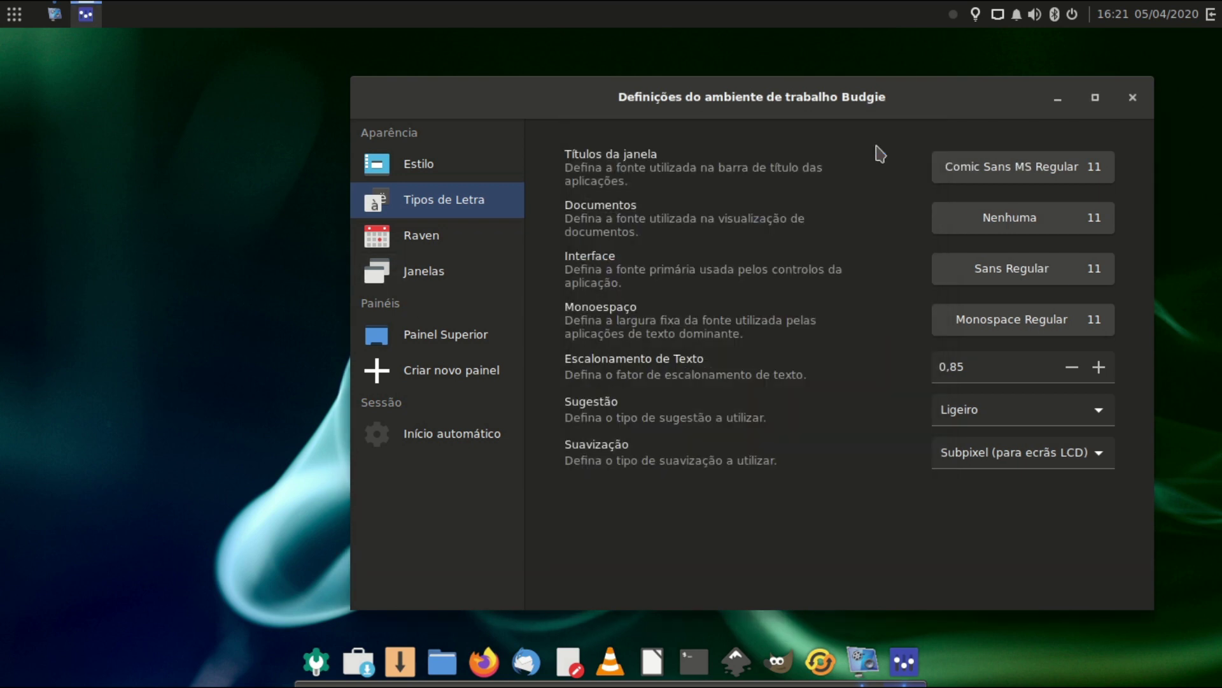
Step: Set the documents font to Comic Sans MS Regular, searching the fonts for "com"
click(1049, 235)
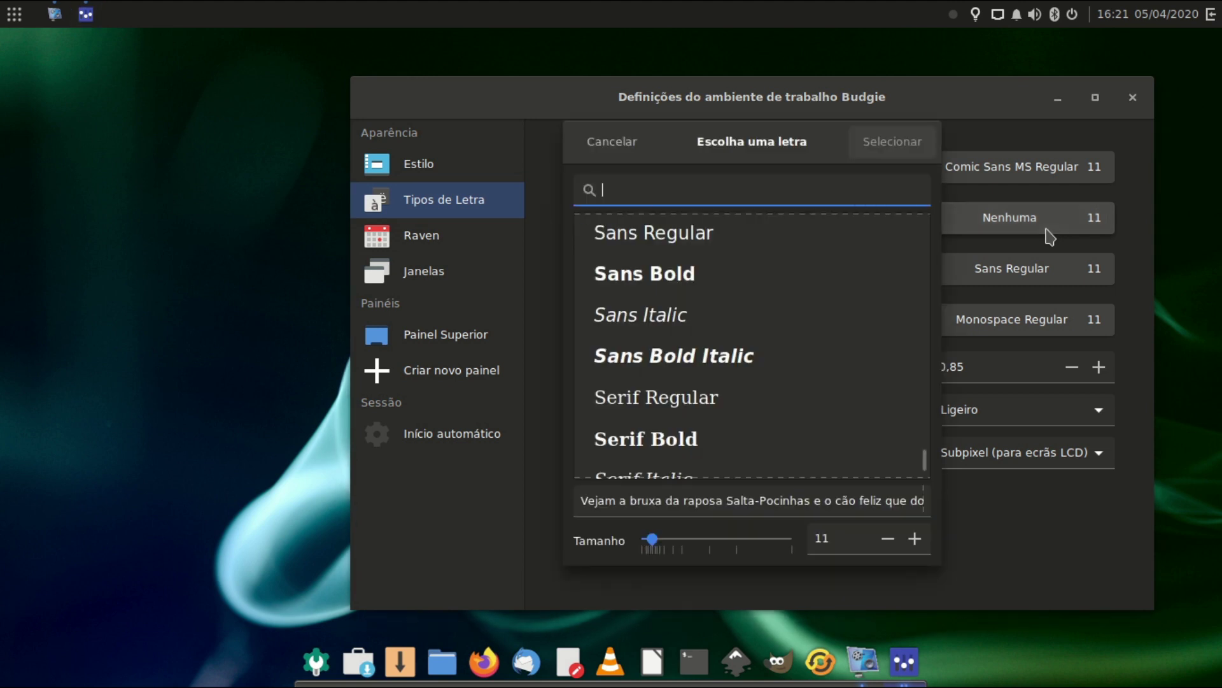
text(co)
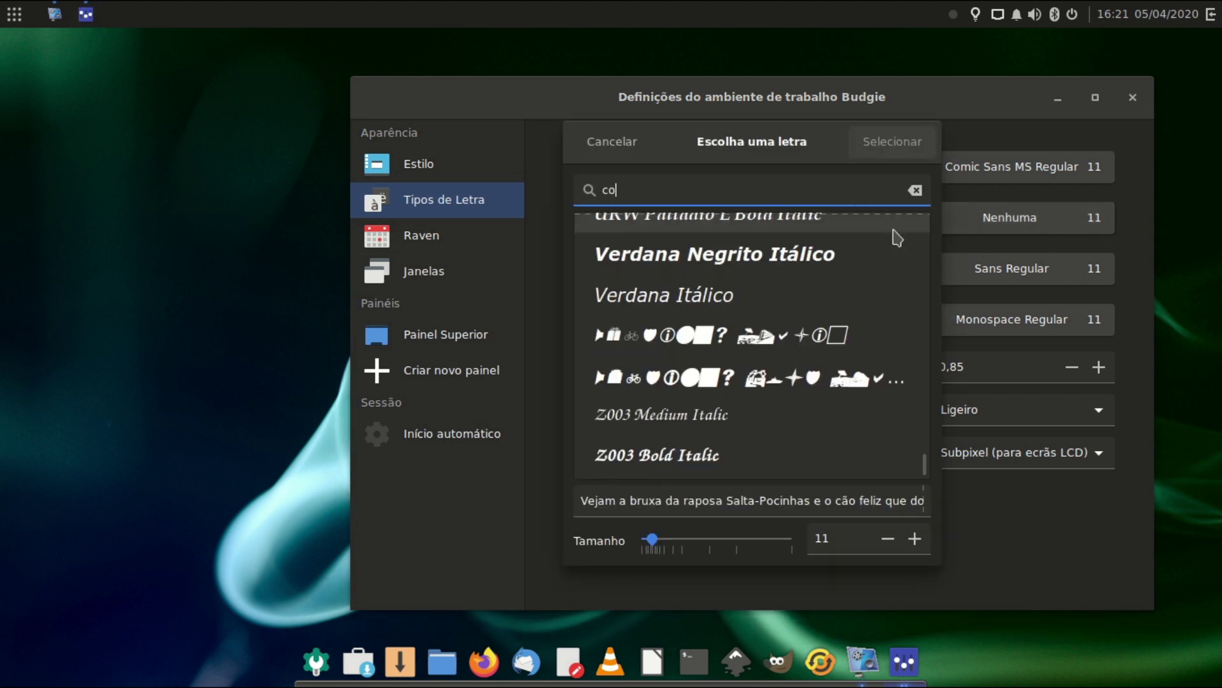
text(m)
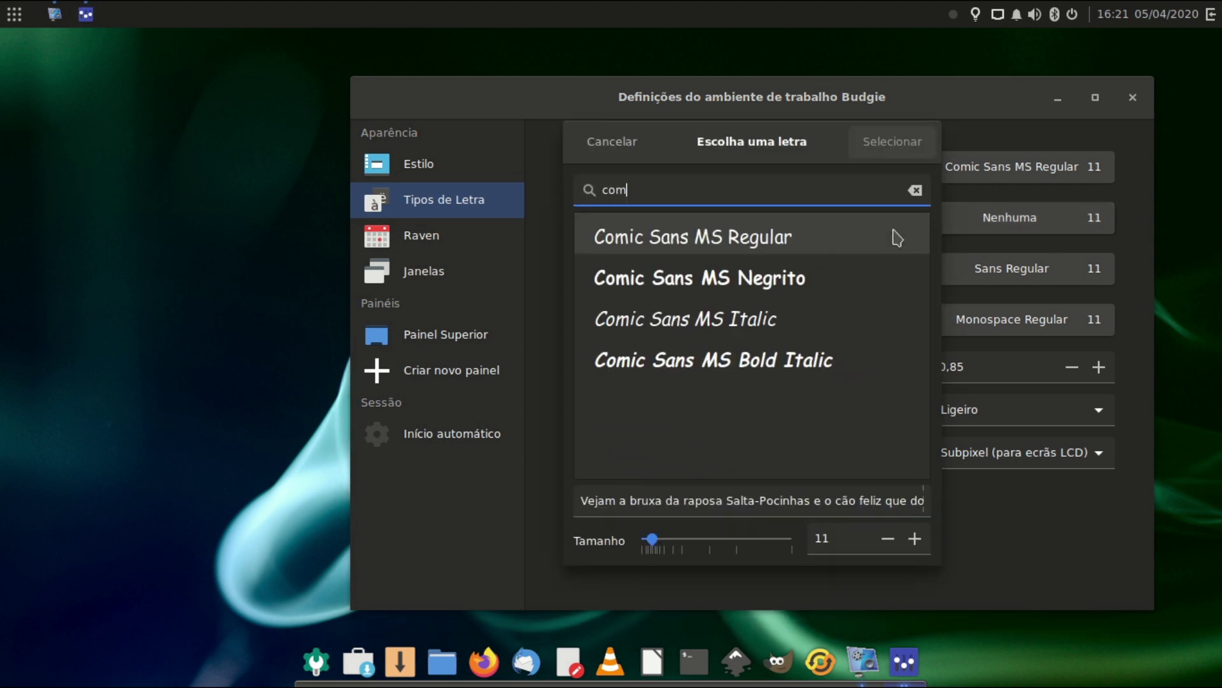
click(808, 253)
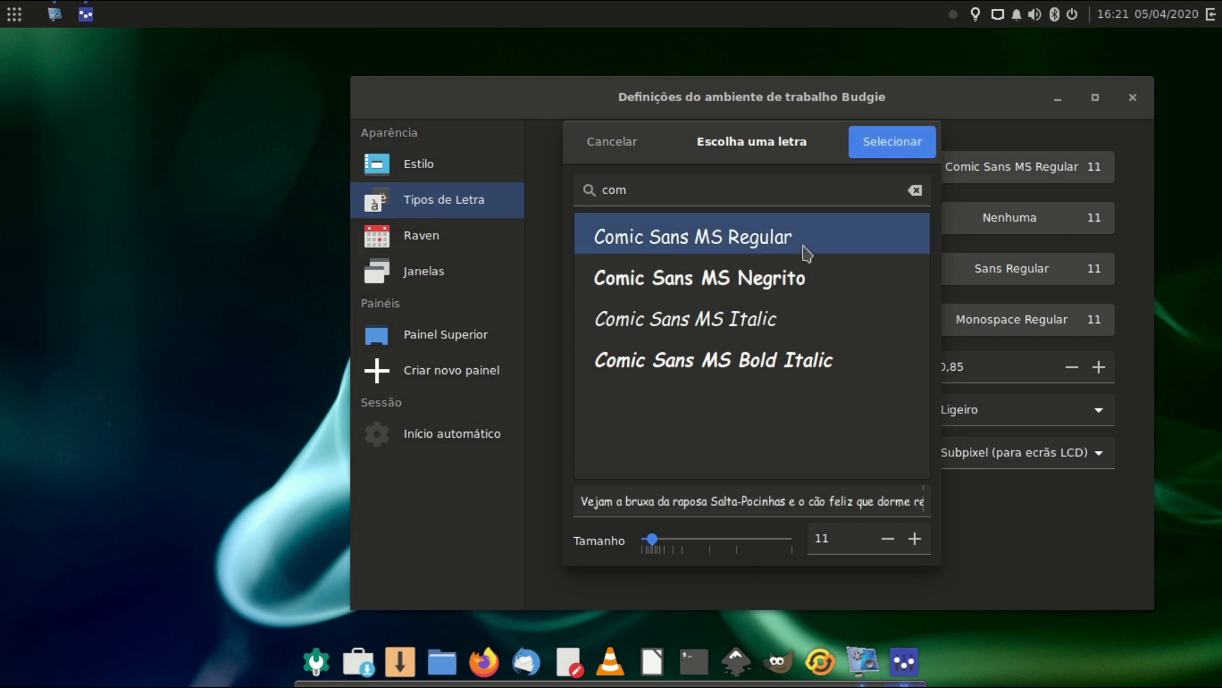
click(890, 155)
Step: Set the interface font to Comic Sans MS Regular, searching the fonts for "com"
click(1003, 278)
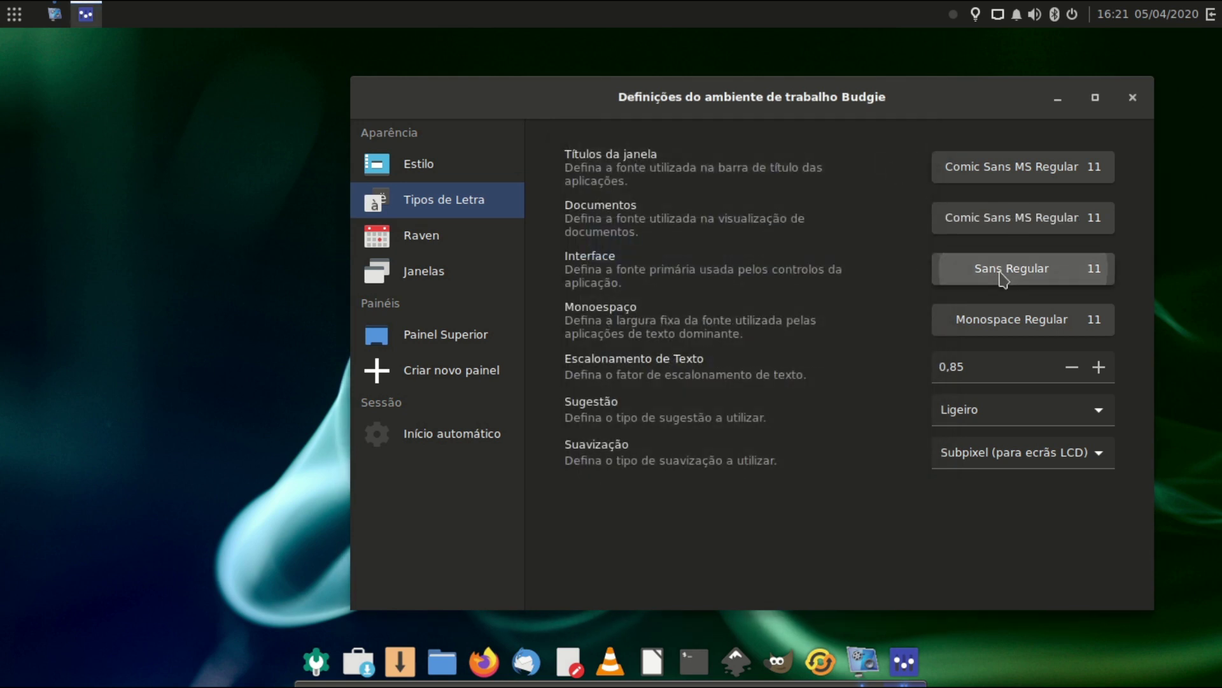
text(com)
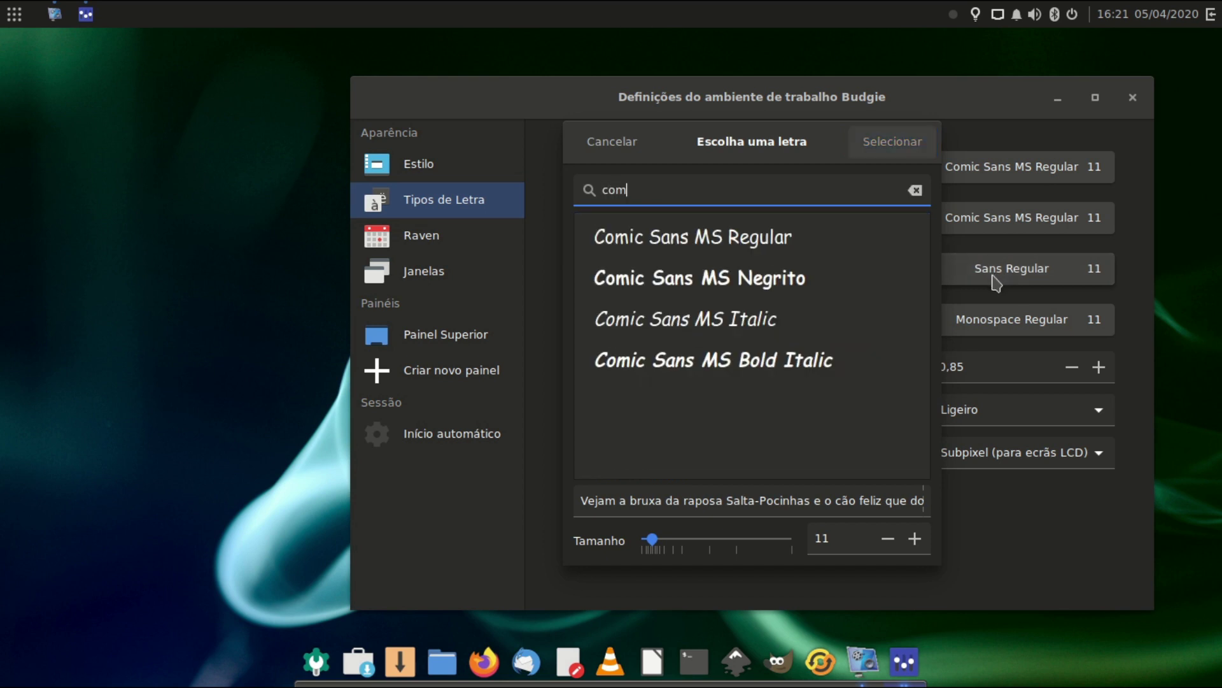
click(759, 246)
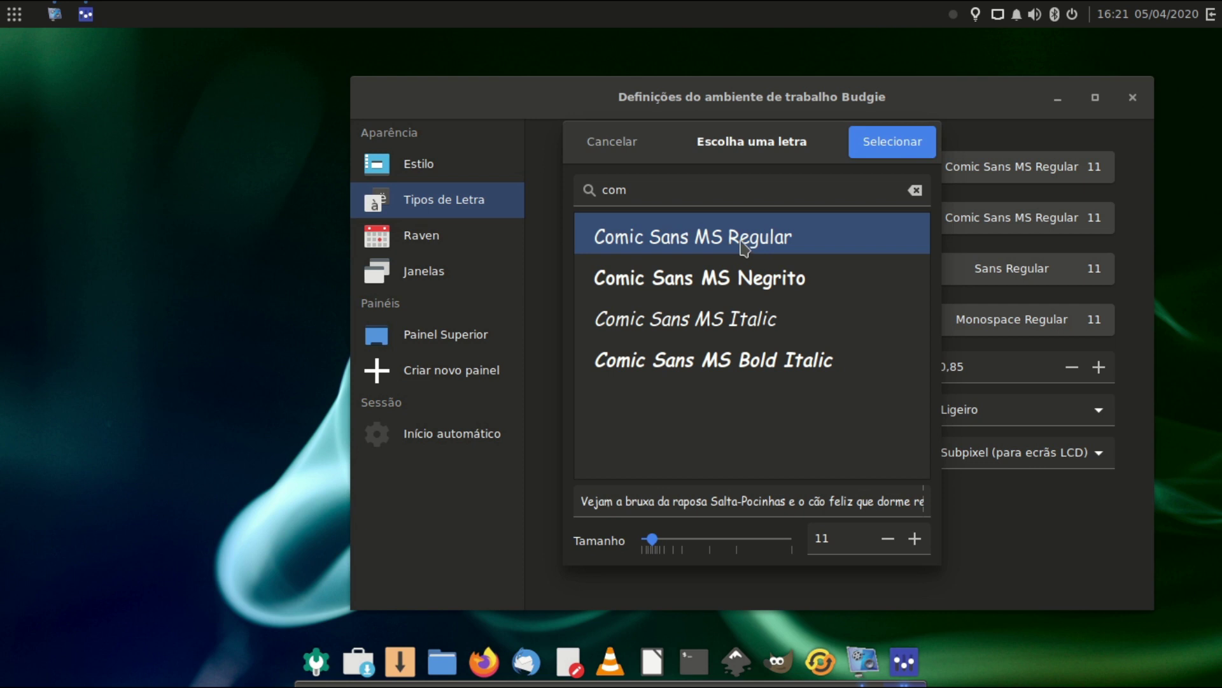
click(908, 145)
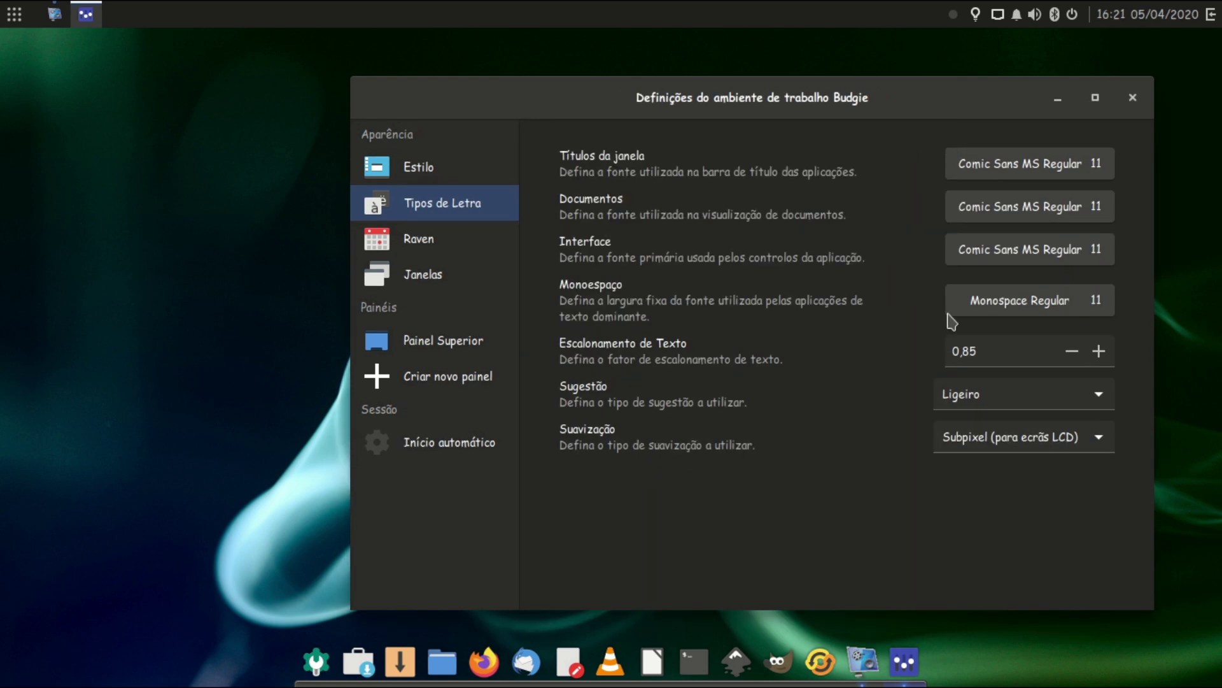
drag(901, 102, 841, 83)
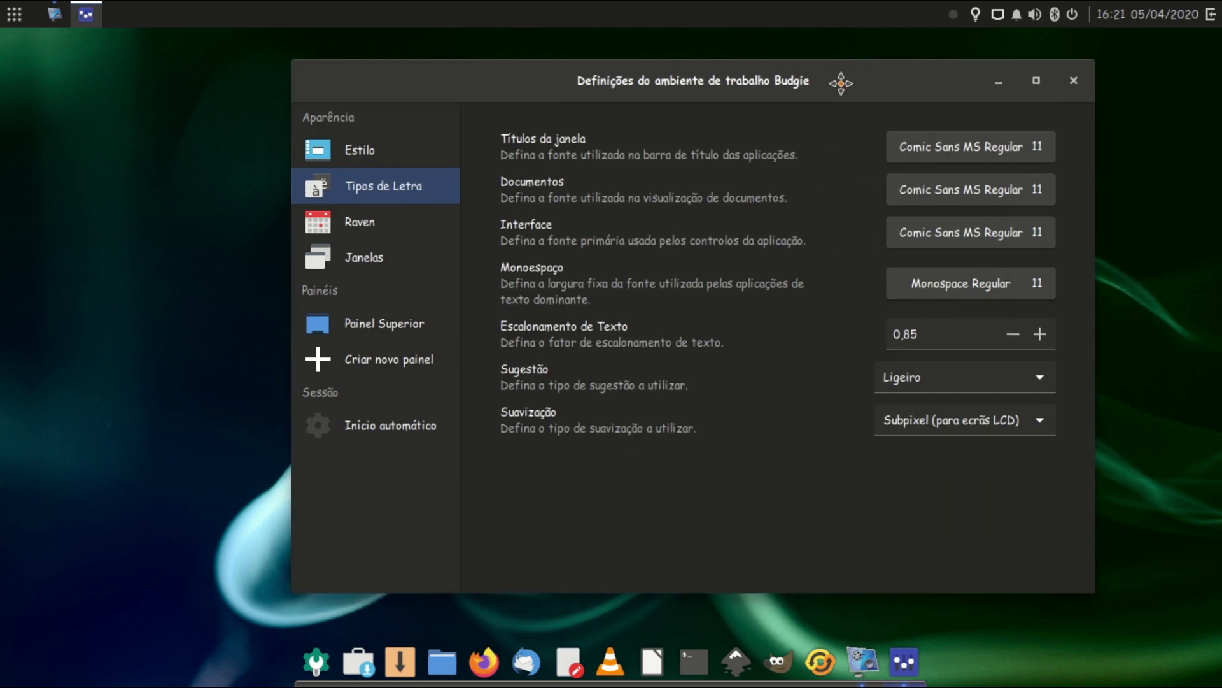
click(974, 283)
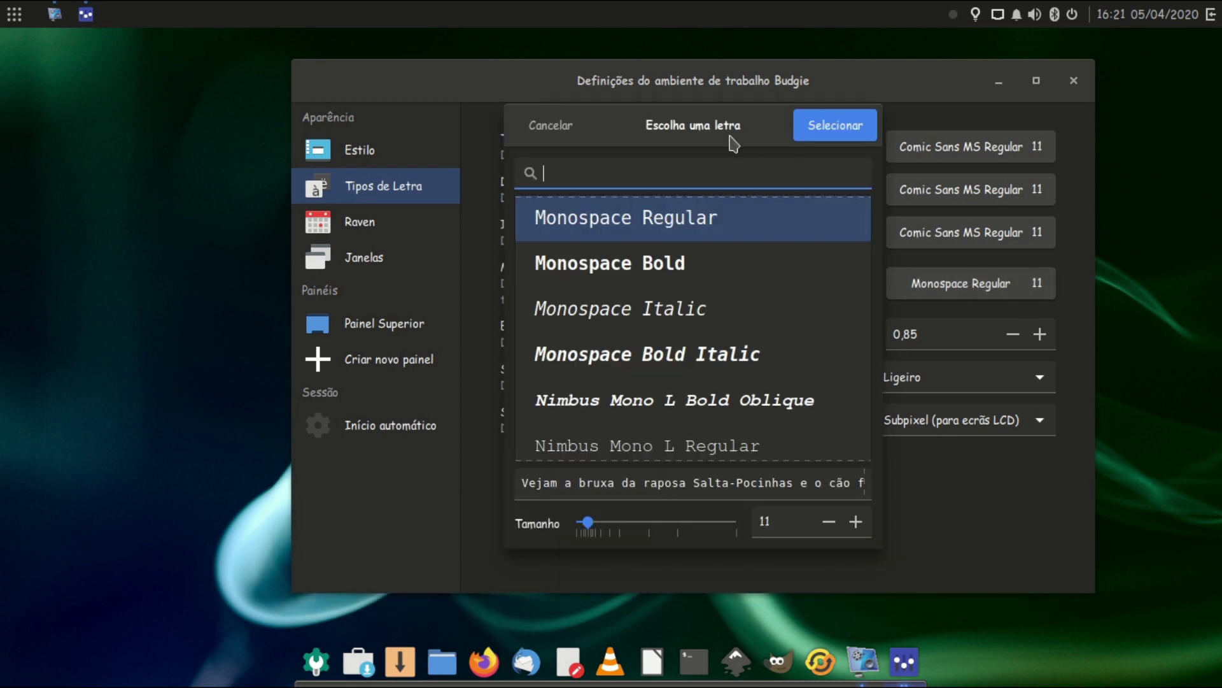
text(comk)
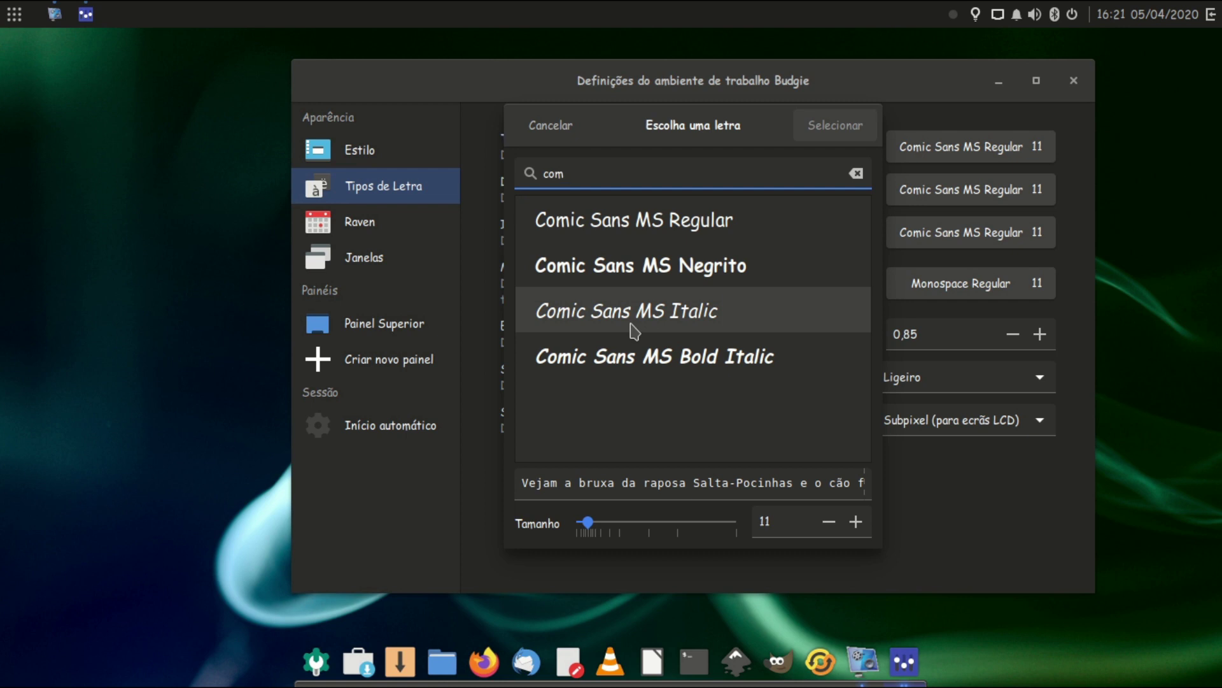
click(512, 130)
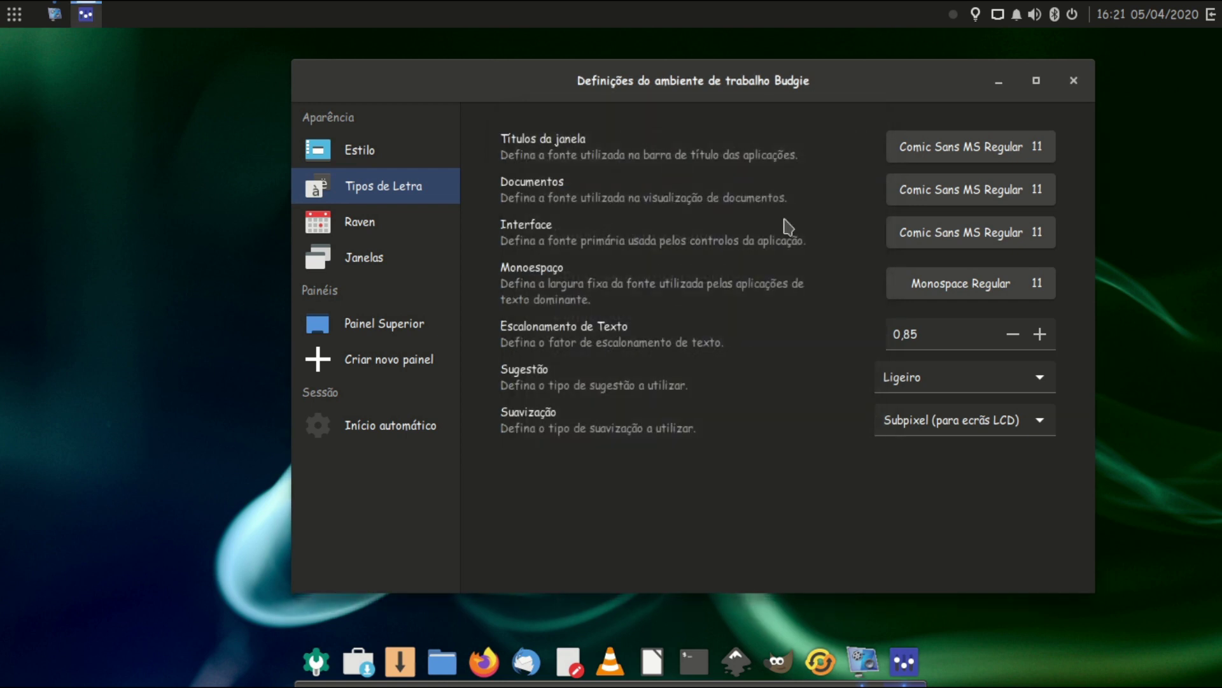
Step: Set the font hinting to Médio and choose Subpixel (para ecrãs LCD) as the antialiasing type
click(913, 385)
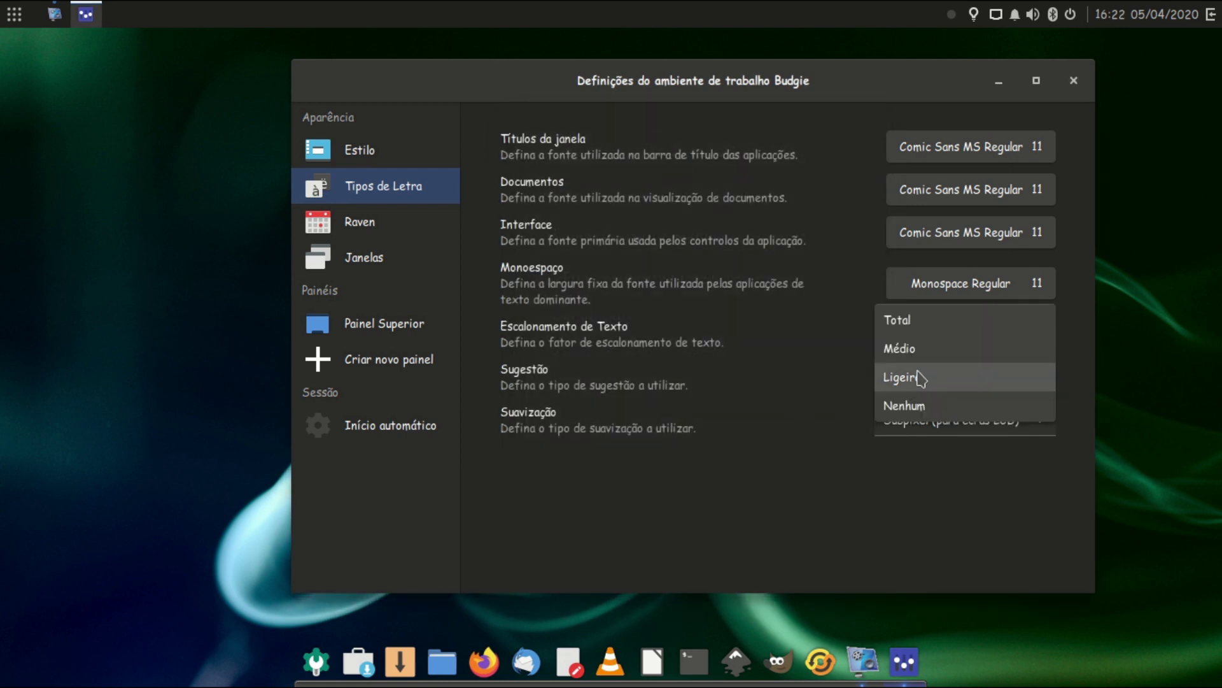
click(928, 348)
click(933, 423)
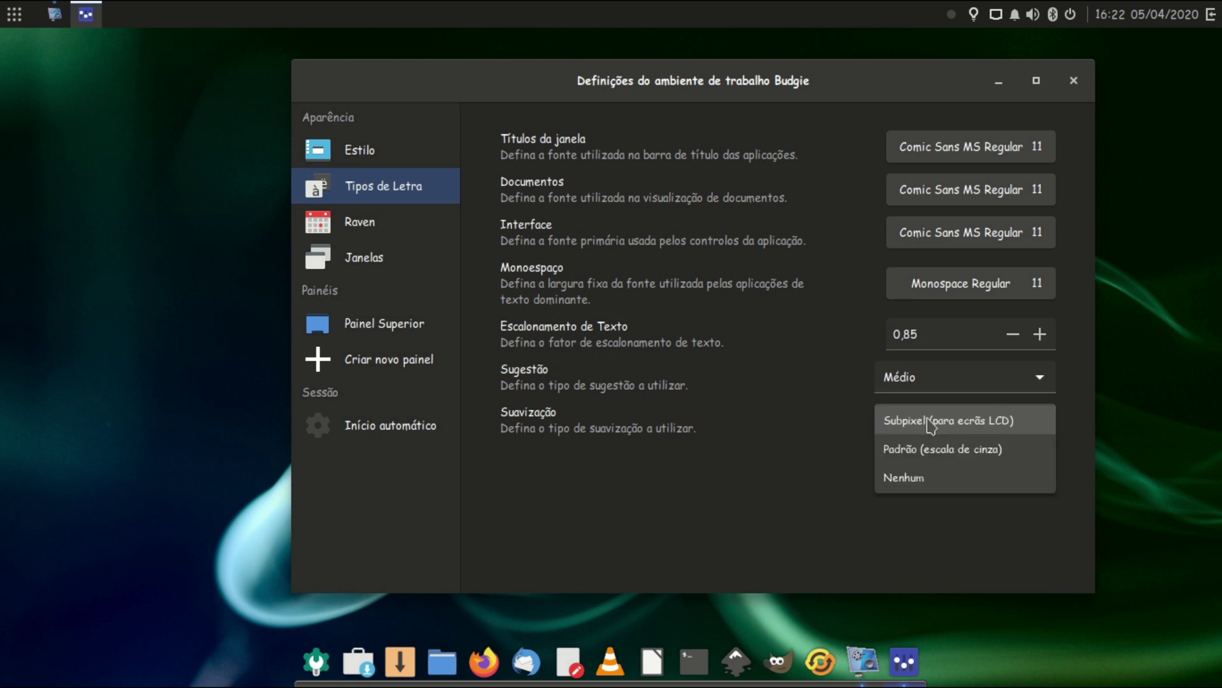
click(932, 422)
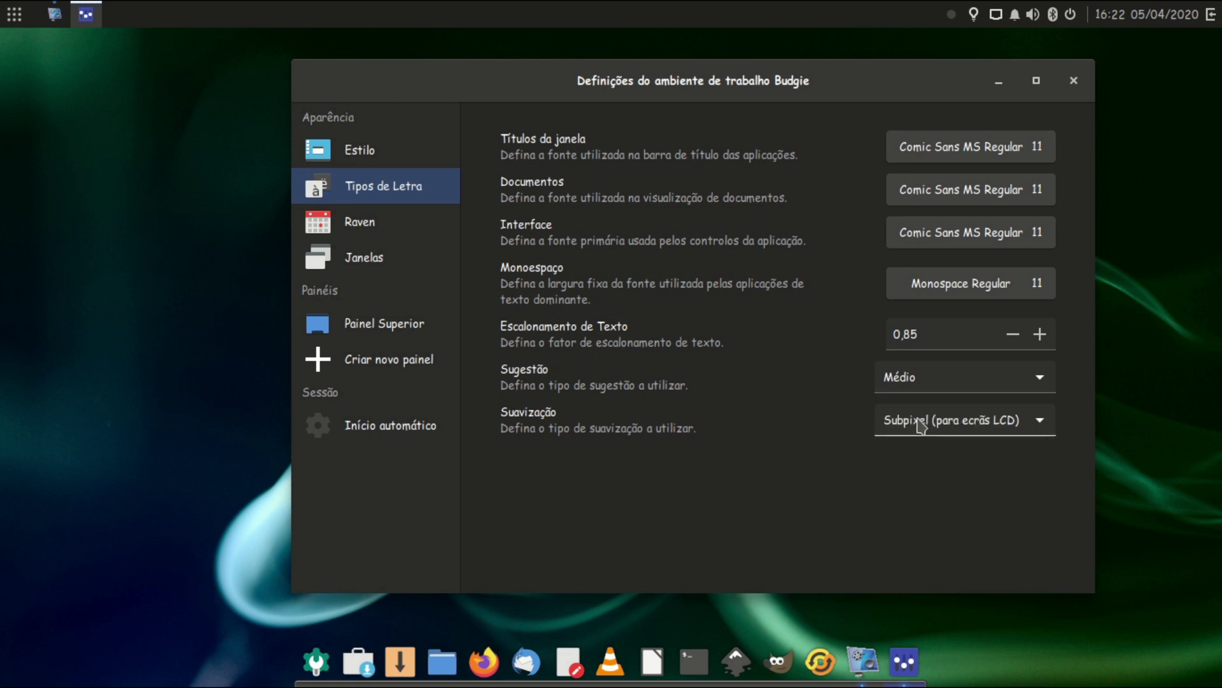
Step: Look over the Raven settings, then enable centring new windows in the window settings and test it with the personal folder
click(361, 223)
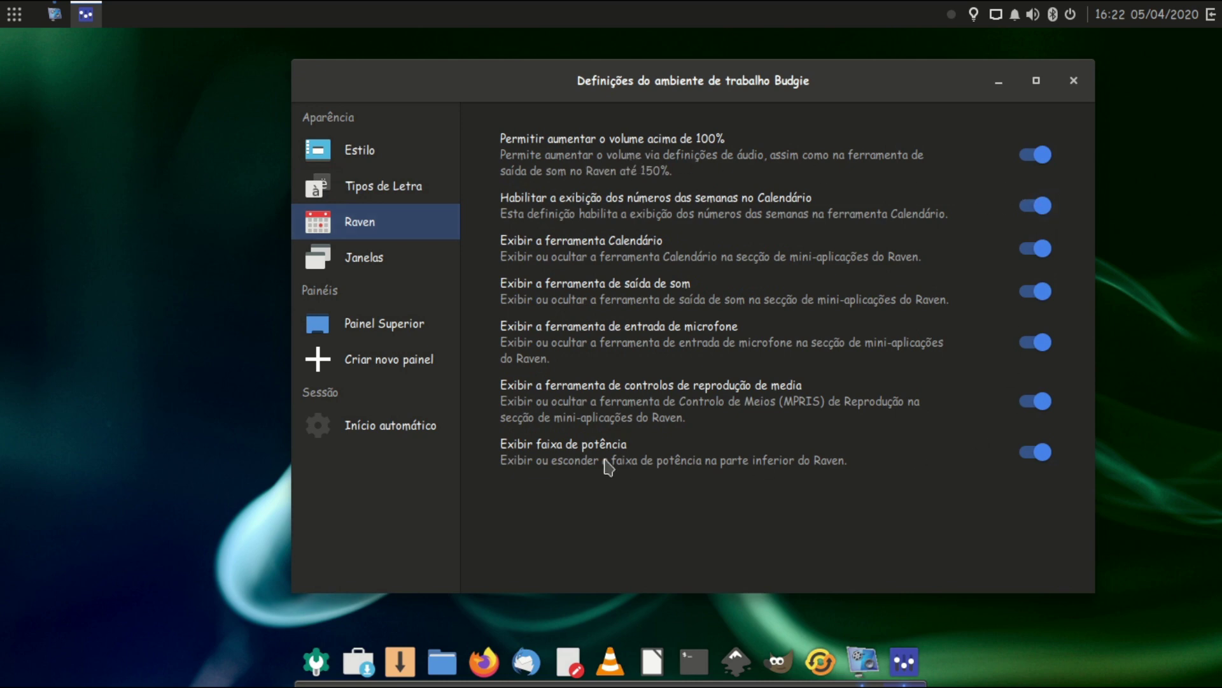
click(364, 261)
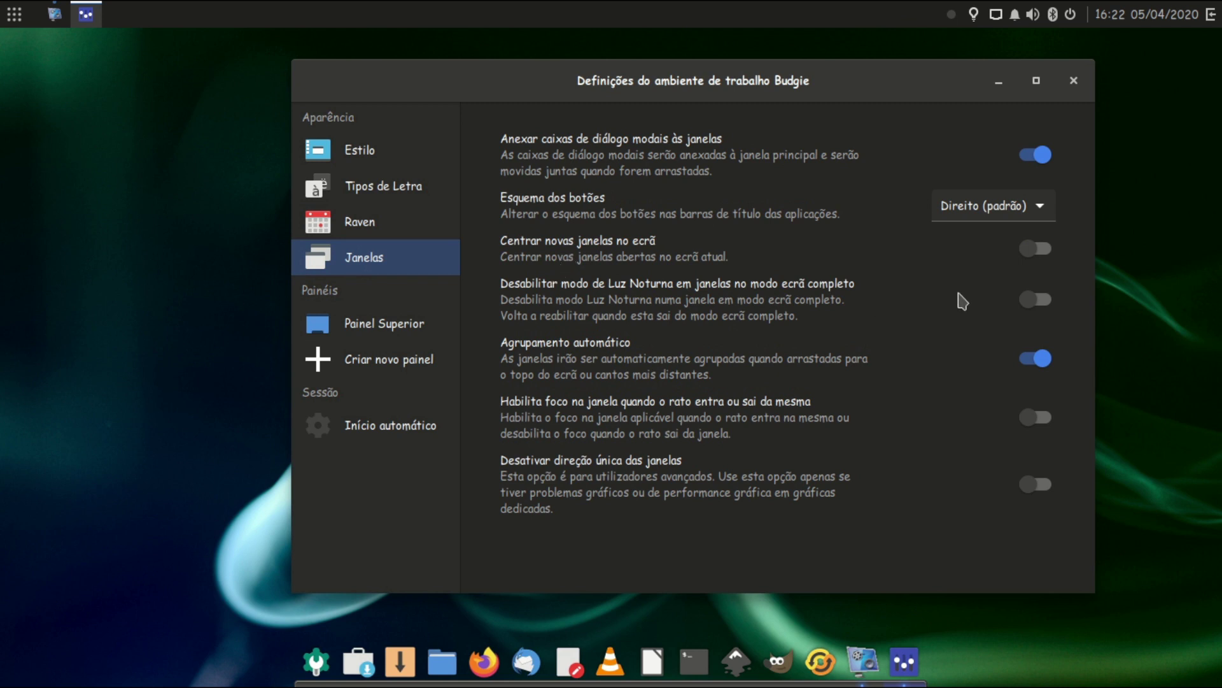
click(1036, 248)
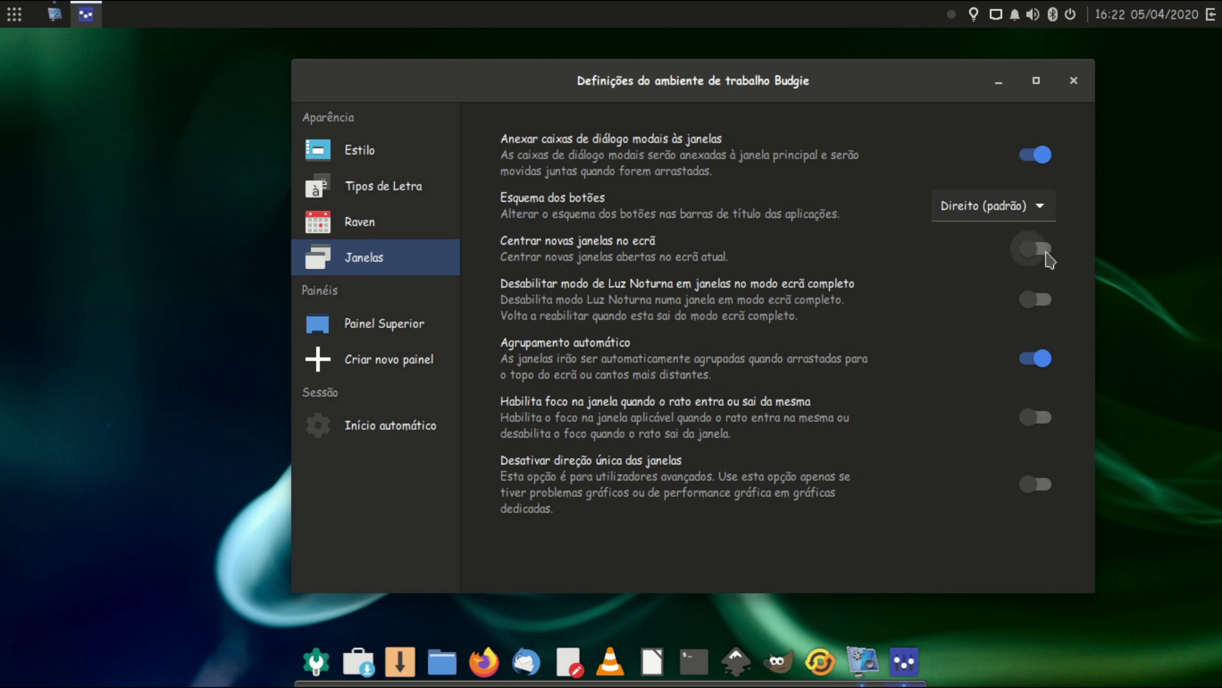
click(450, 665)
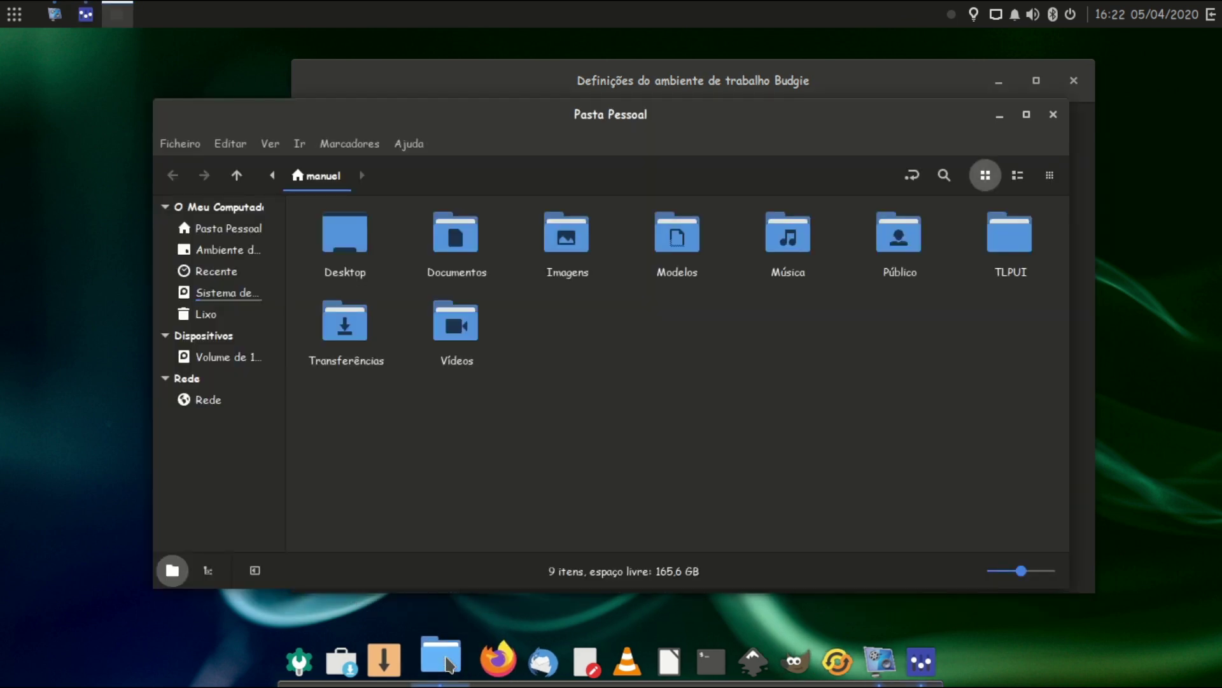
click(1051, 114)
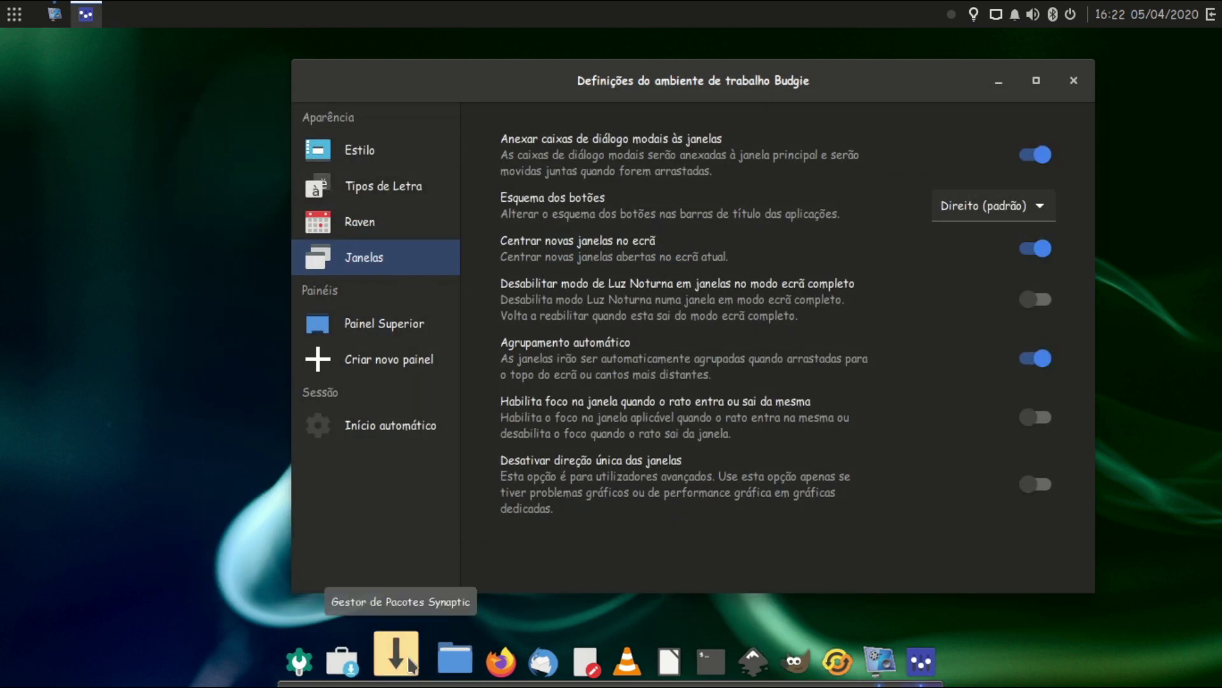
Step: Test the window centring with the Synaptic package manager: authenticate with the account password, restore the maximized window and close it
click(406, 662)
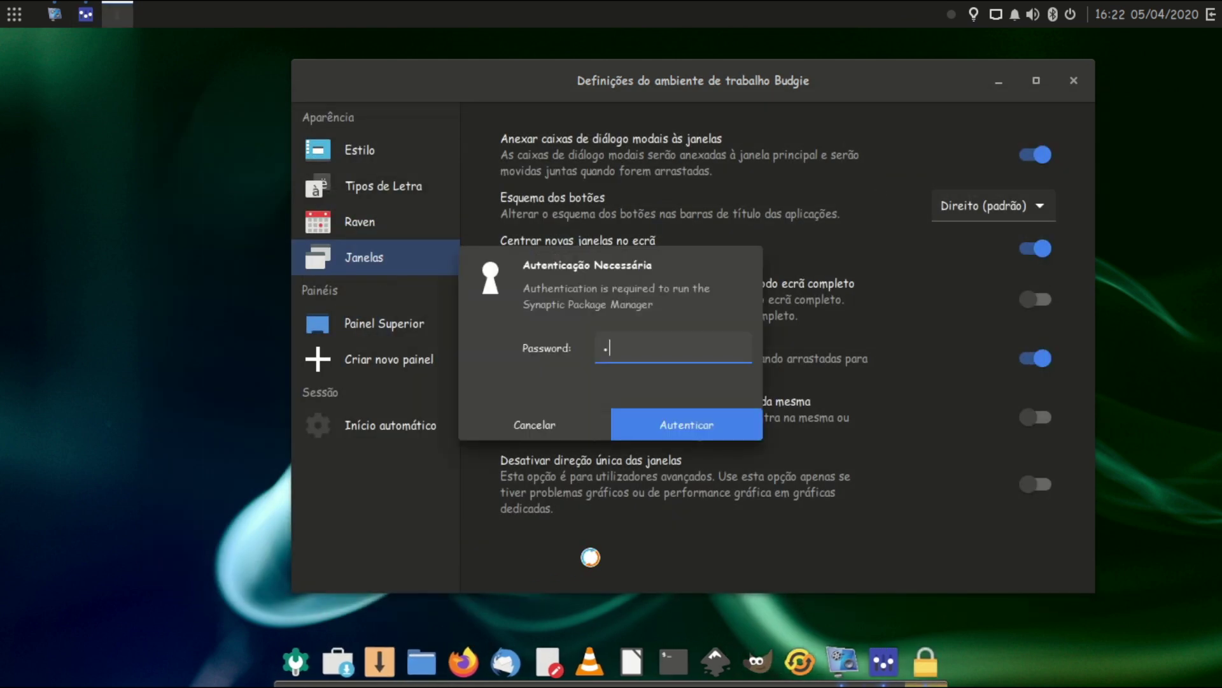
key(Return)
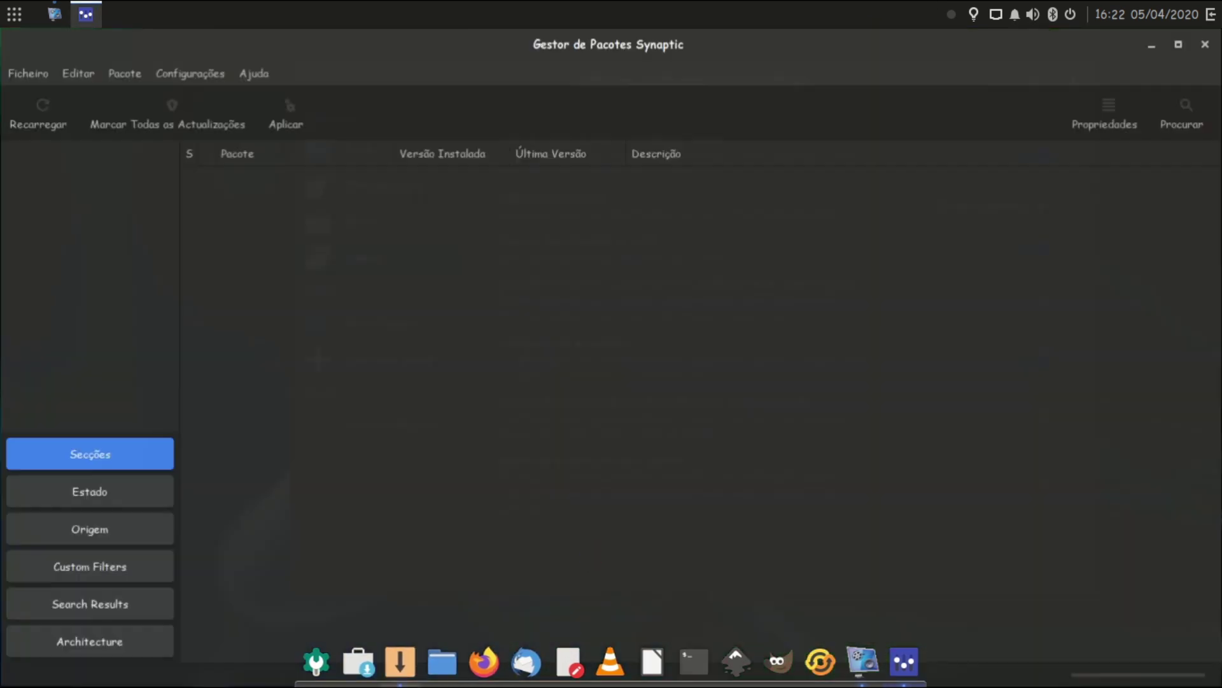
click(1179, 43)
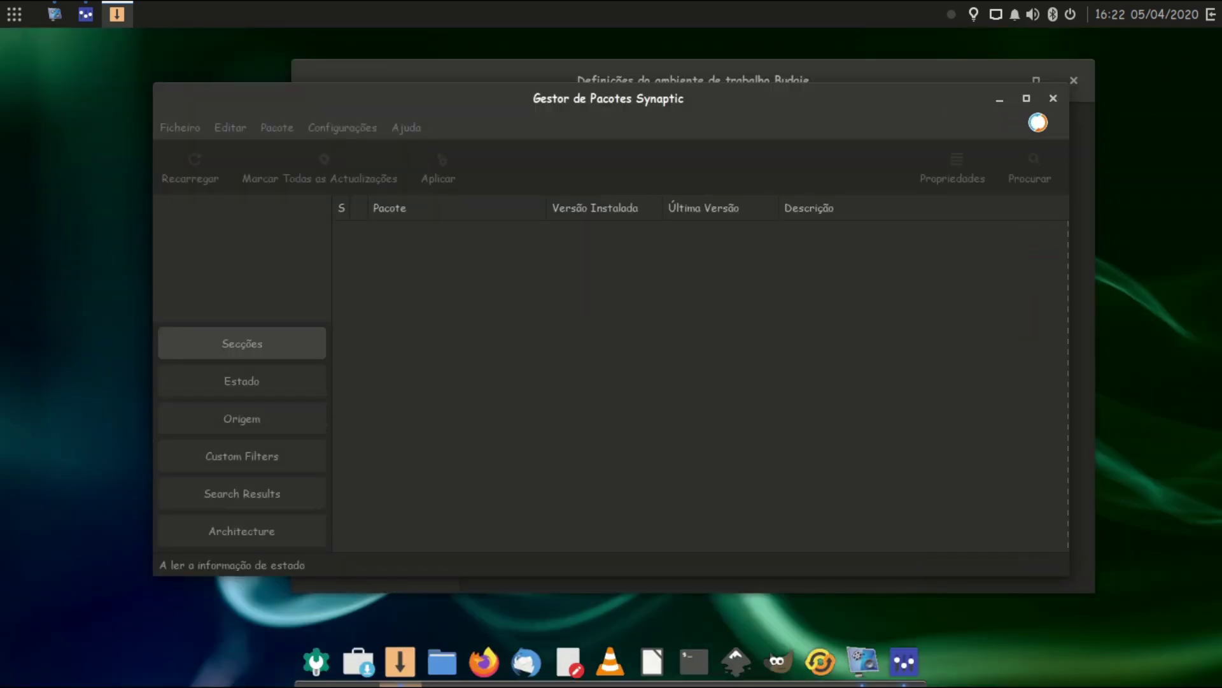
click(1054, 99)
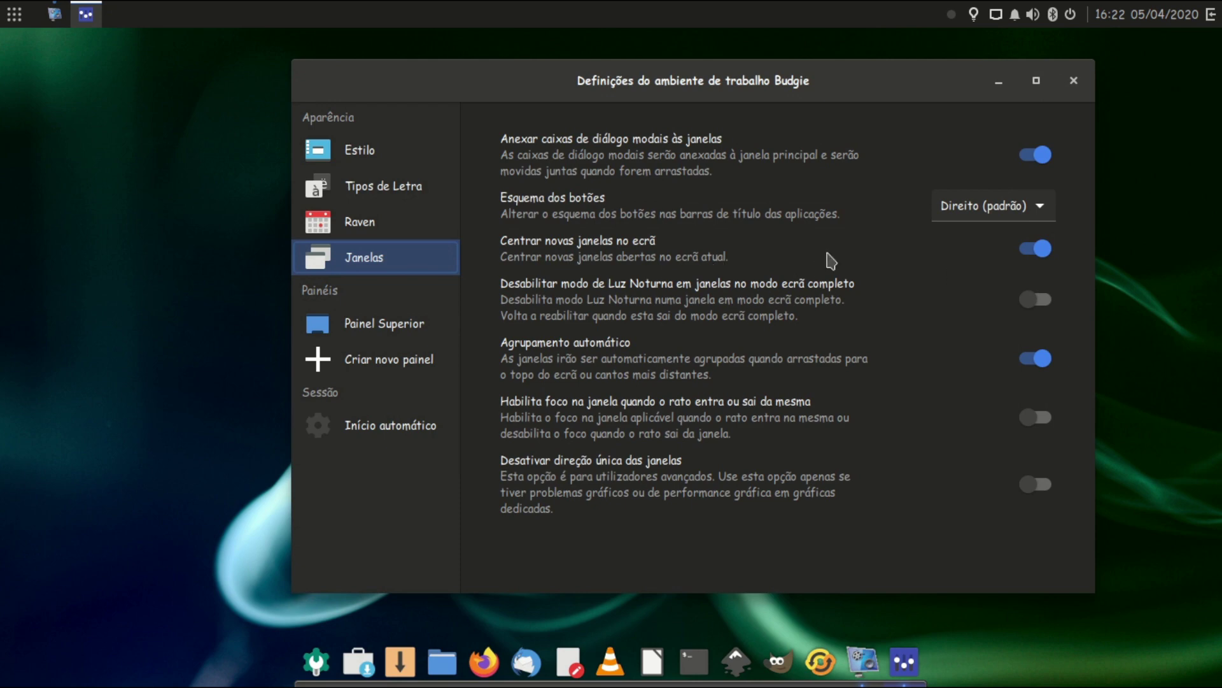
Step: Turn off centring of new windows, compare by opening and closing the personal folder, and turn it back on
click(1036, 249)
click(444, 664)
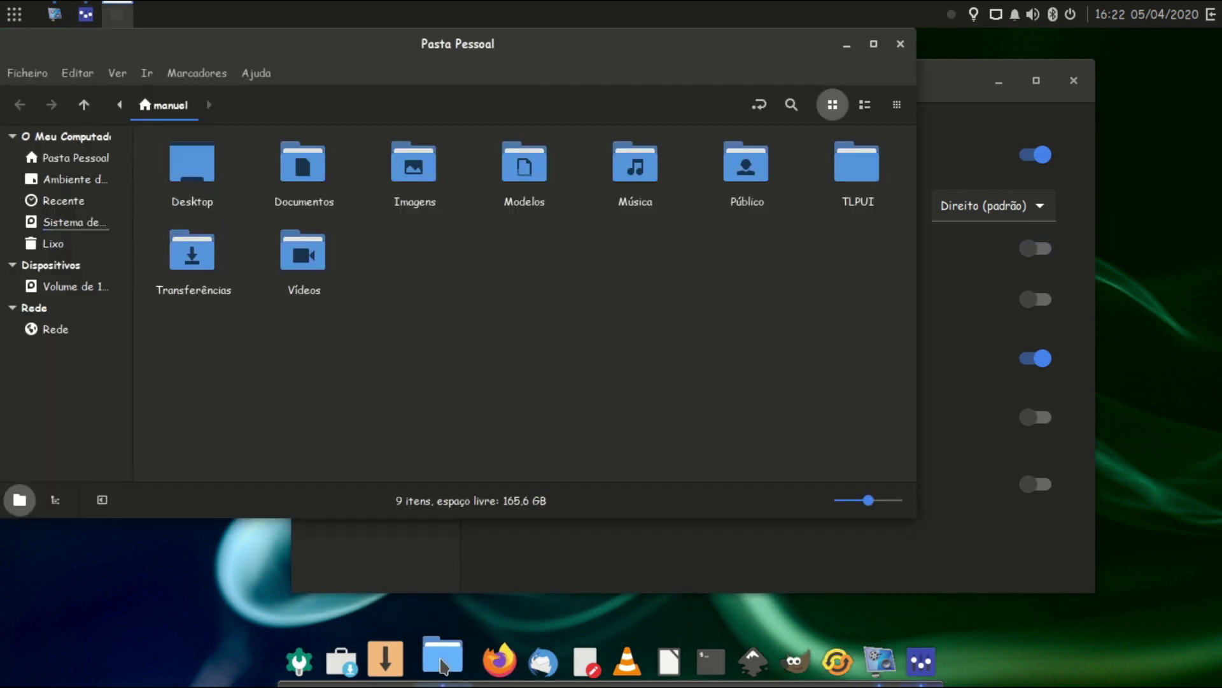
click(900, 44)
click(1037, 248)
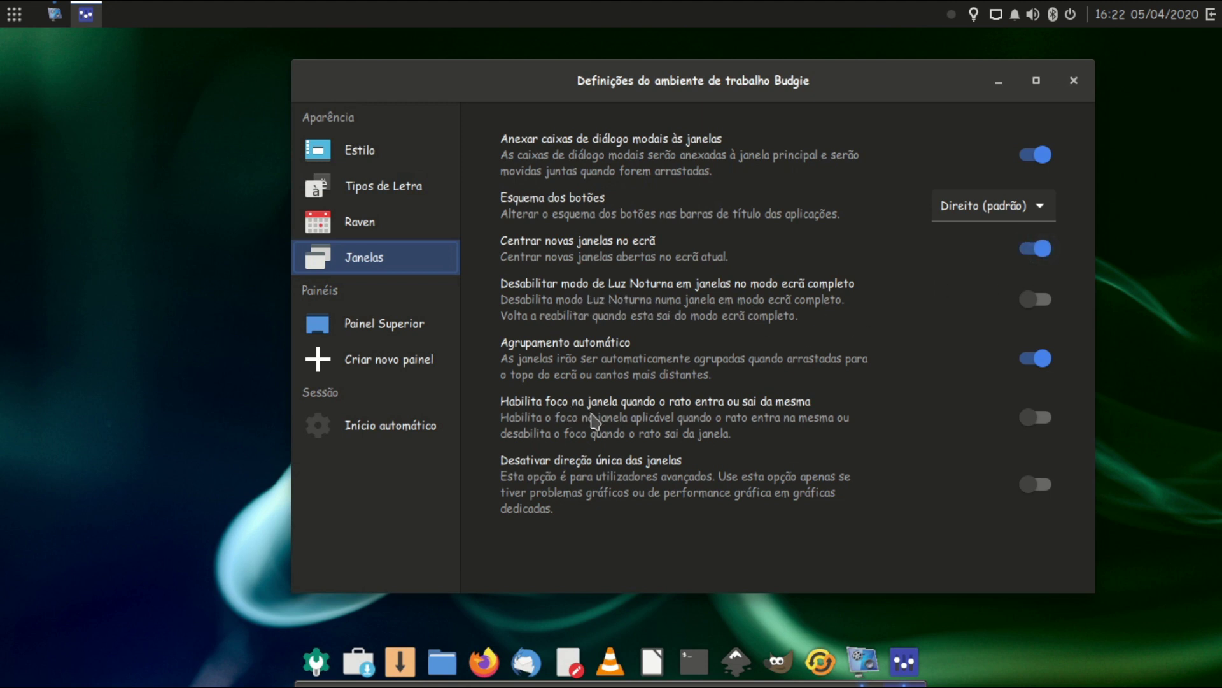
Step: Enable window focus on mouse enter and leave, test it between the personal folder and the settings, and disable it again
click(1030, 418)
click(441, 662)
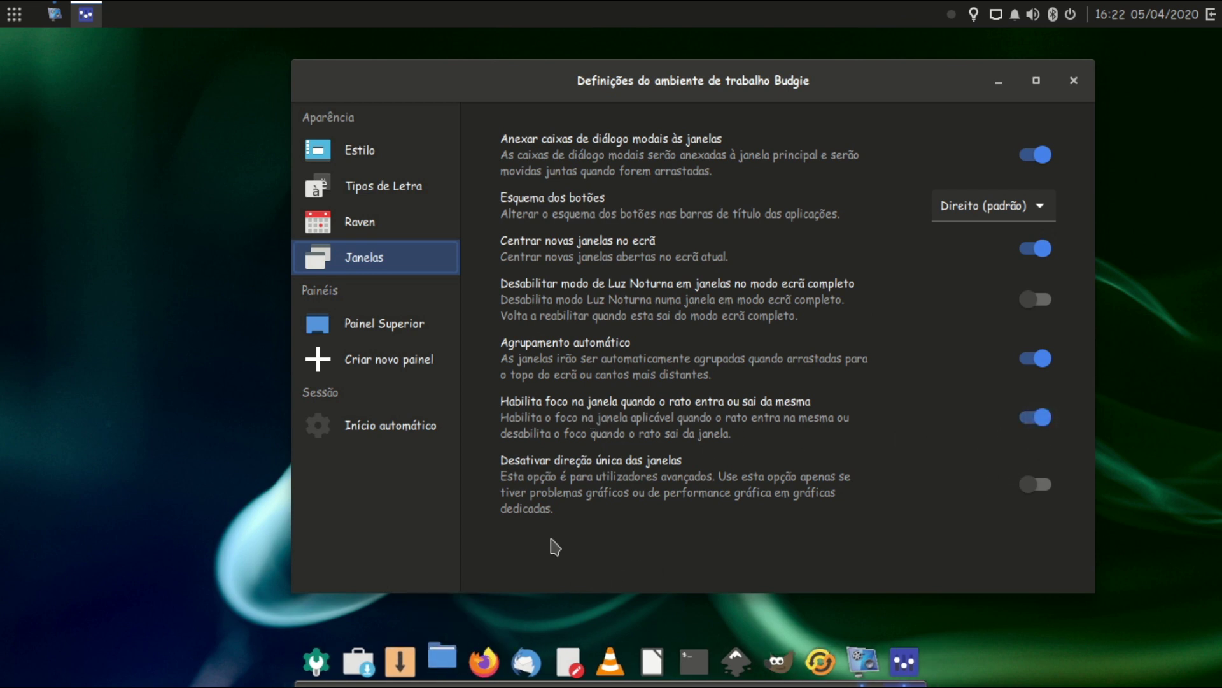
drag(677, 131, 524, 136)
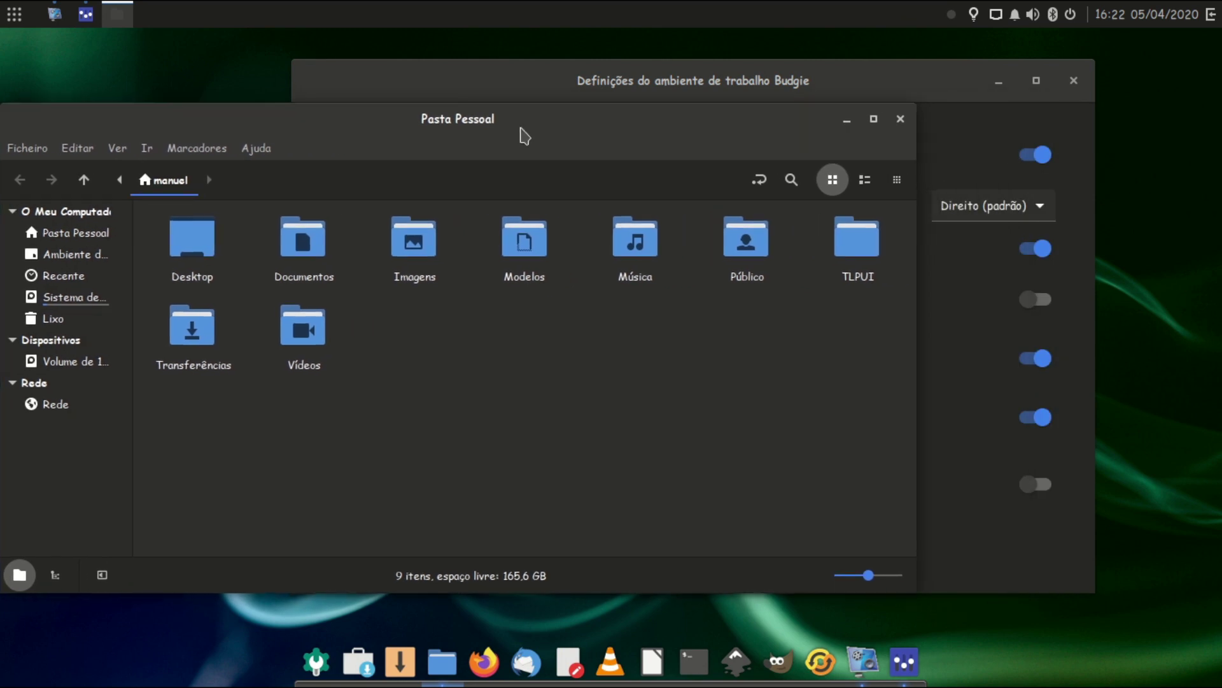
mouse_move(985, 480)
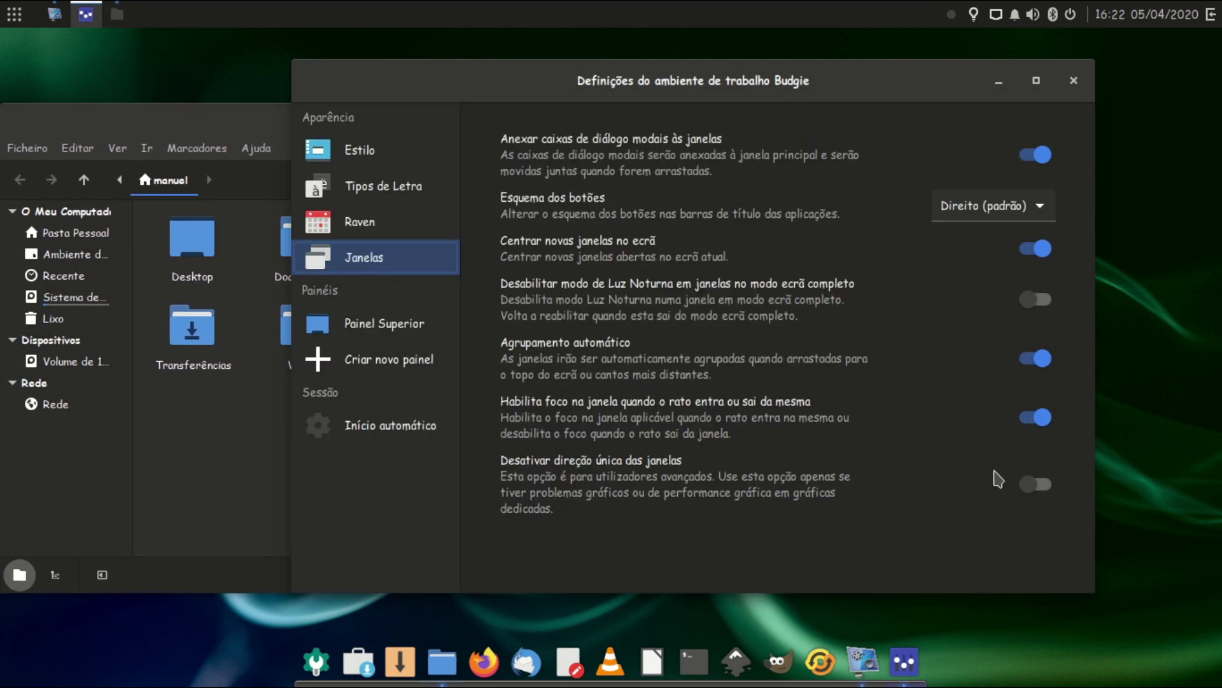
mouse_move(241, 481)
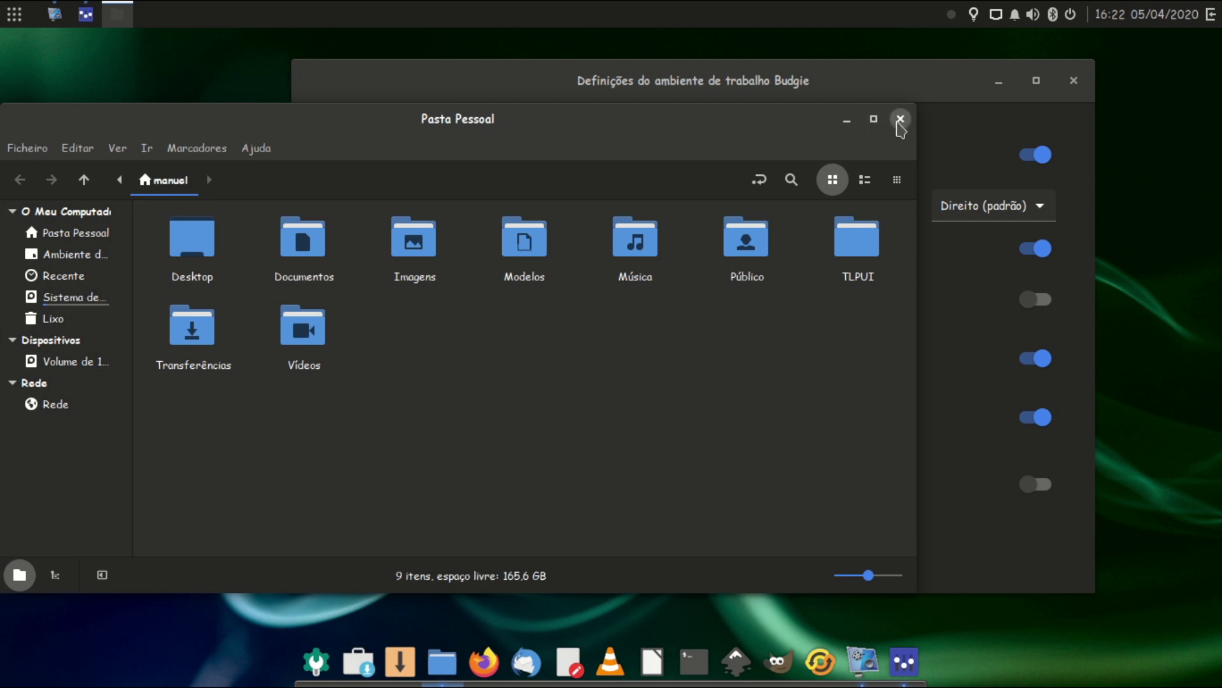
click(901, 118)
click(1036, 419)
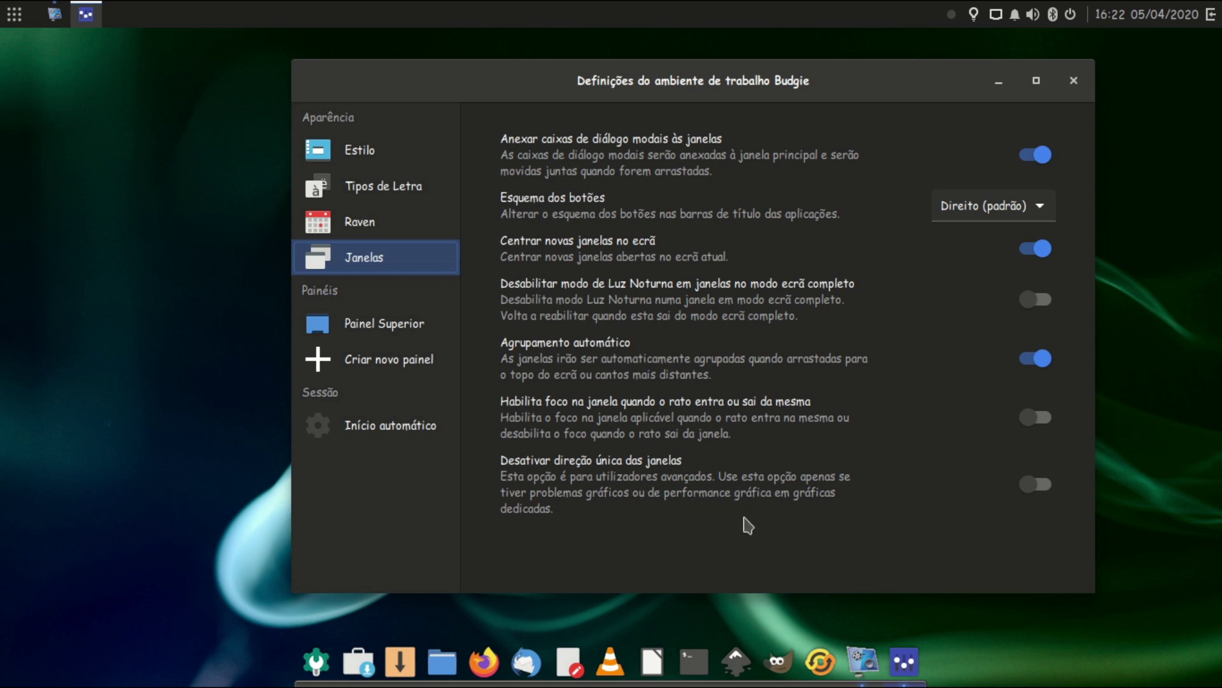
Step: Show the top panel's settings and try the positions Fundo and Esquerda for the panel
click(325, 333)
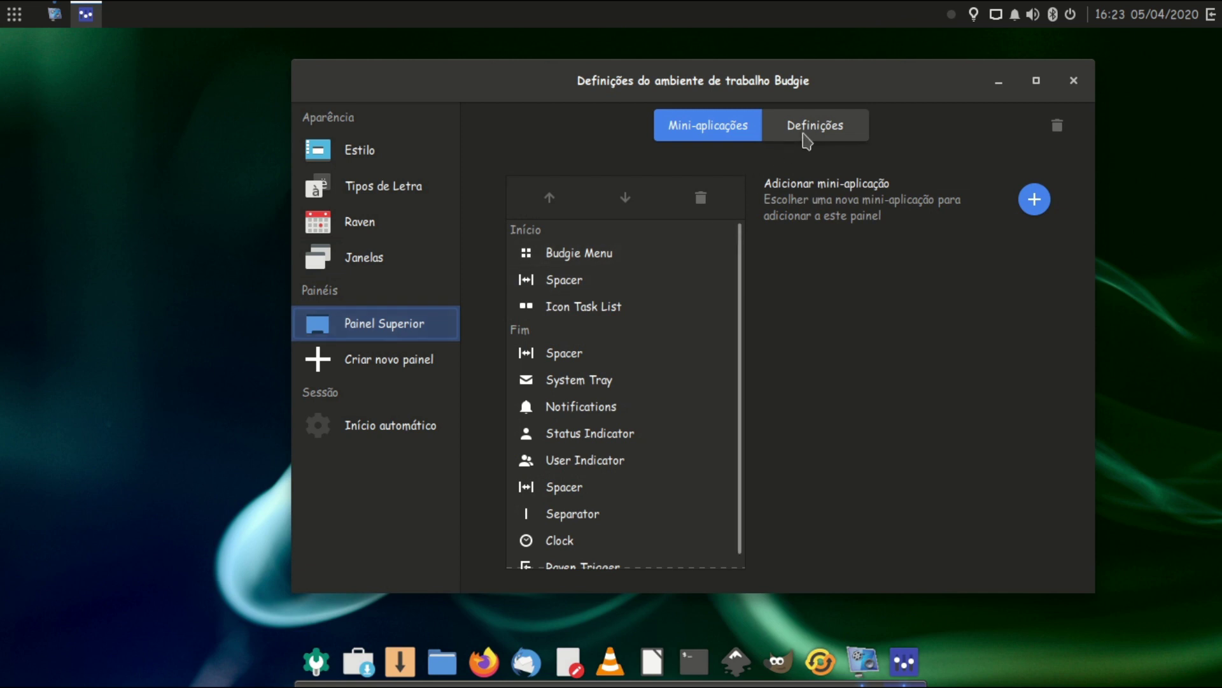
click(807, 141)
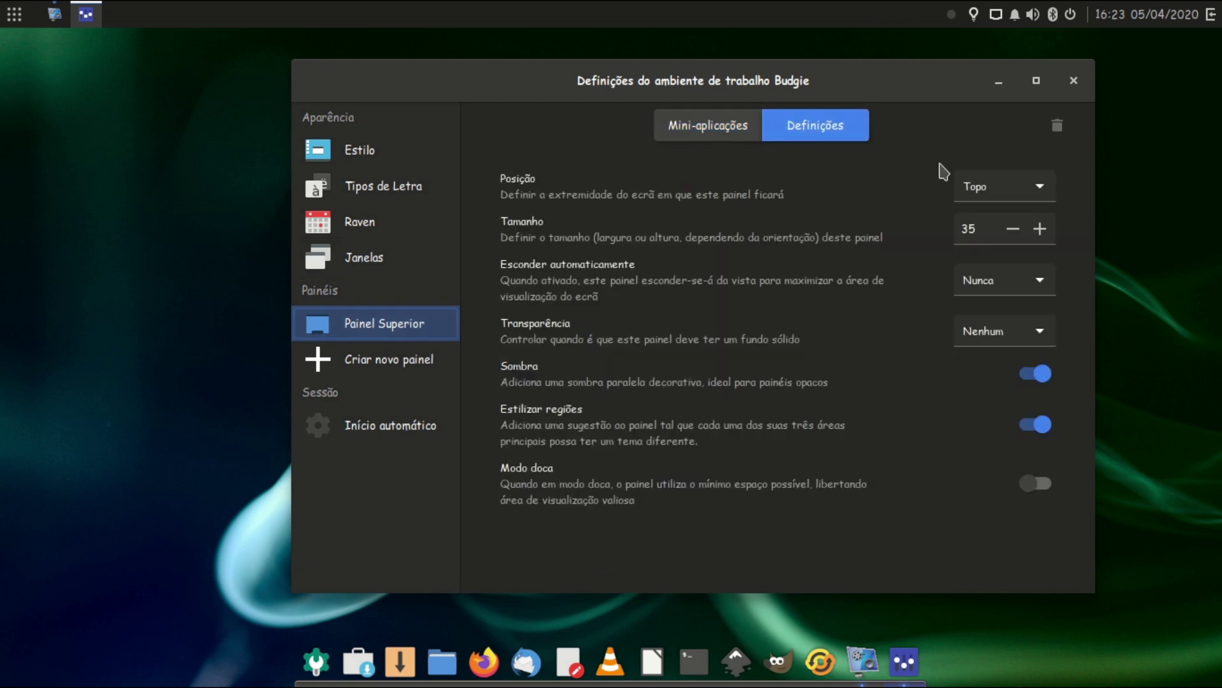
click(958, 182)
click(969, 212)
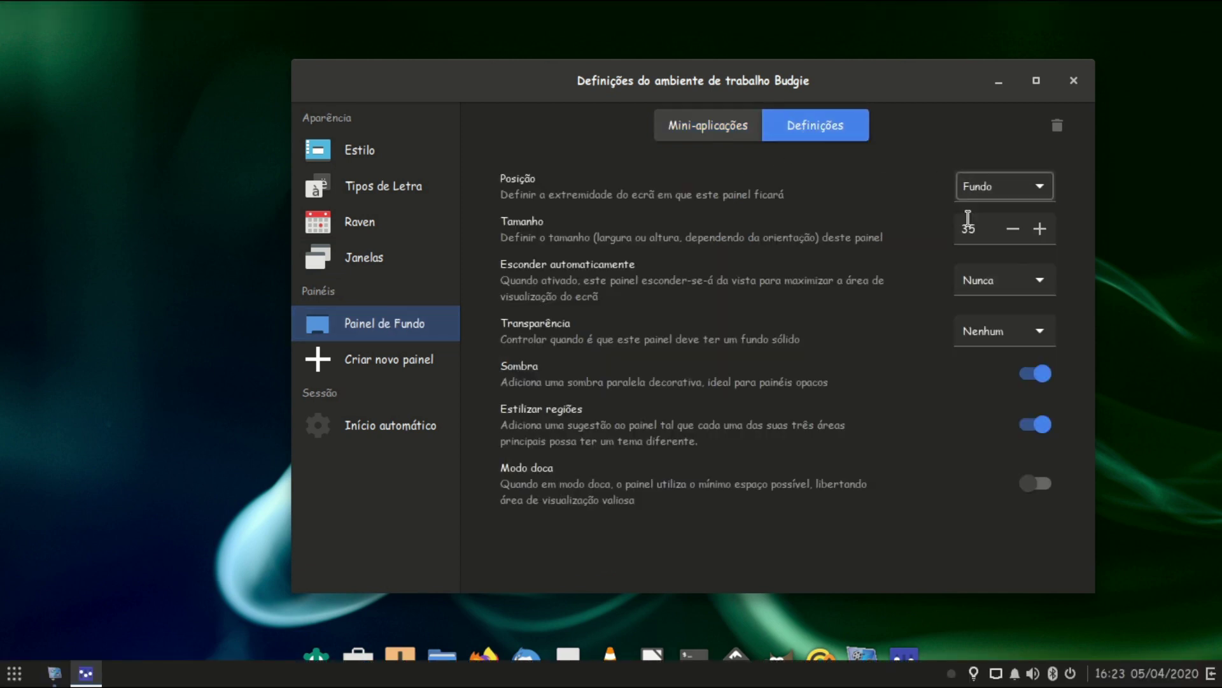
click(986, 186)
click(973, 216)
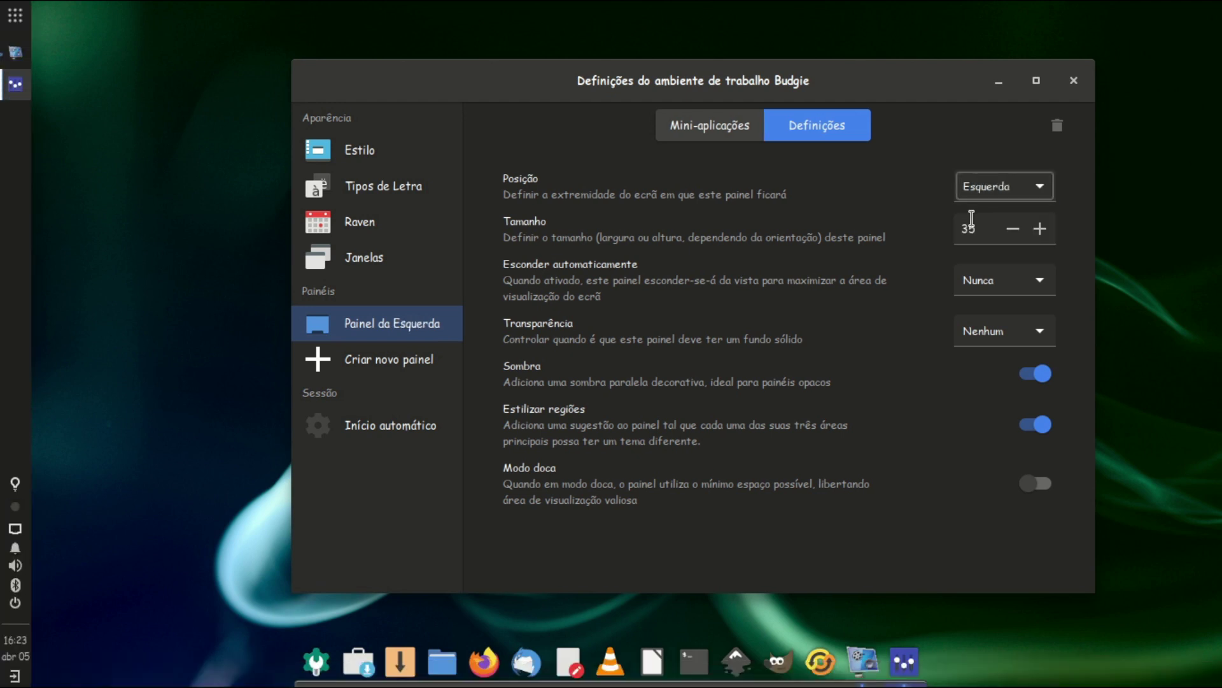
Step: Set the panel's position back to Topo
click(988, 202)
click(989, 201)
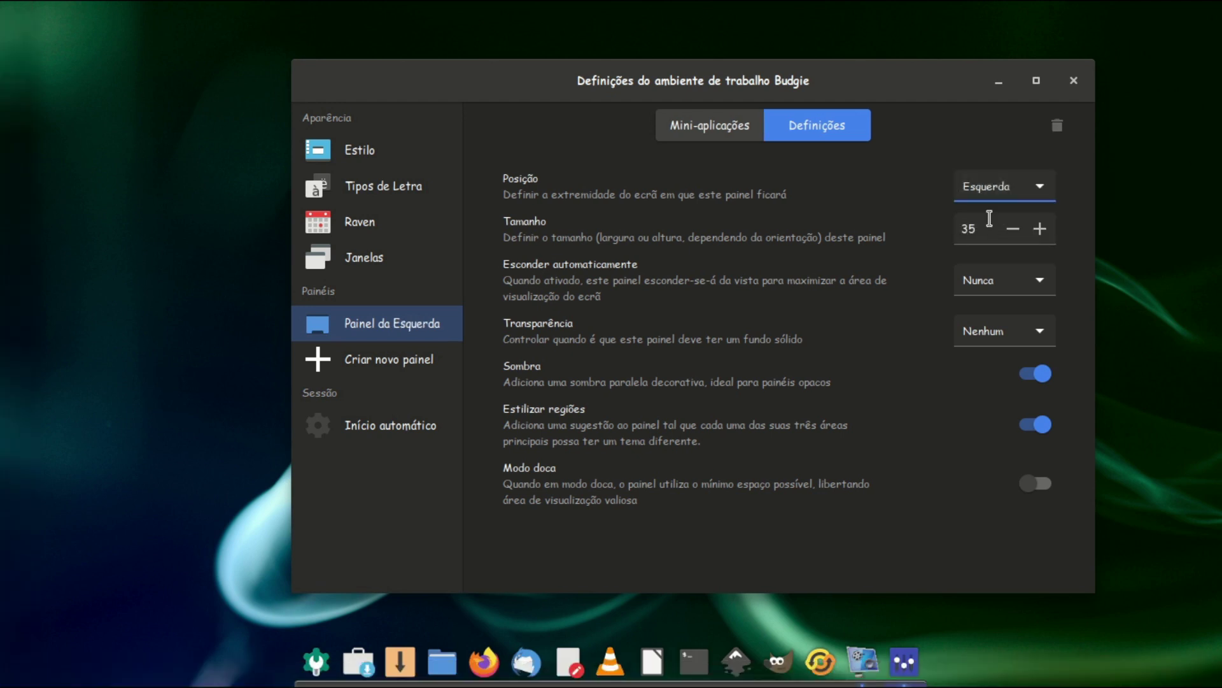
click(1002, 195)
click(977, 102)
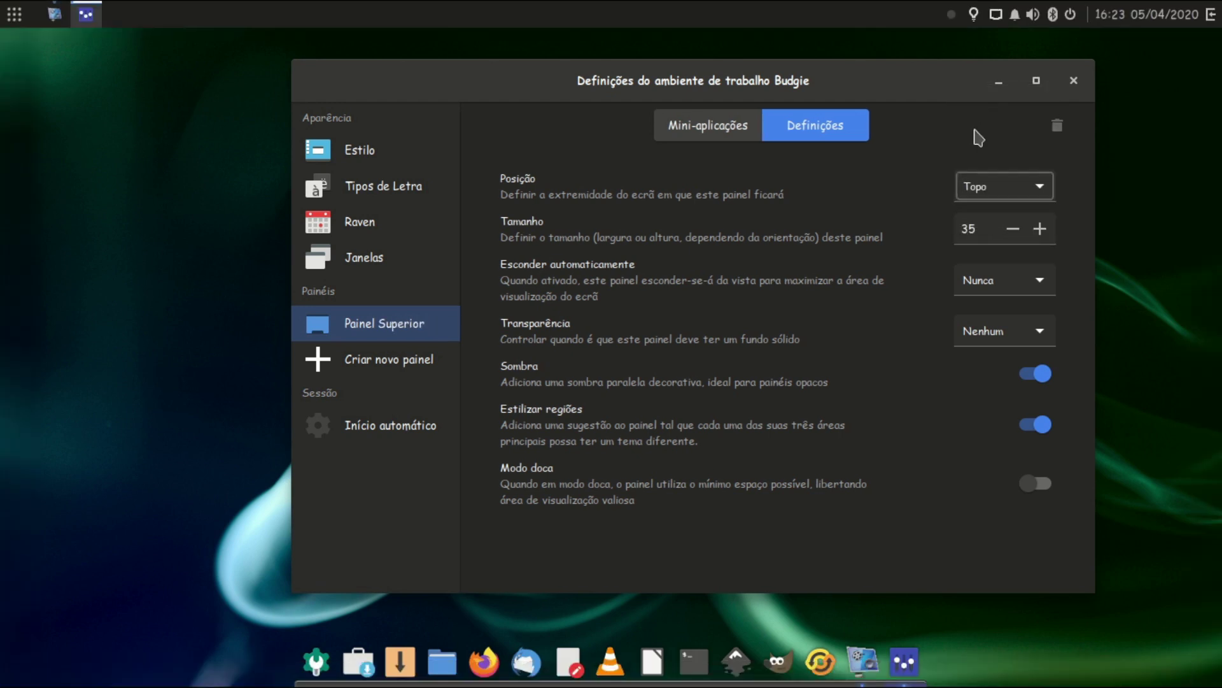
Step: Reduce the top panel's size to 25
click(1014, 230)
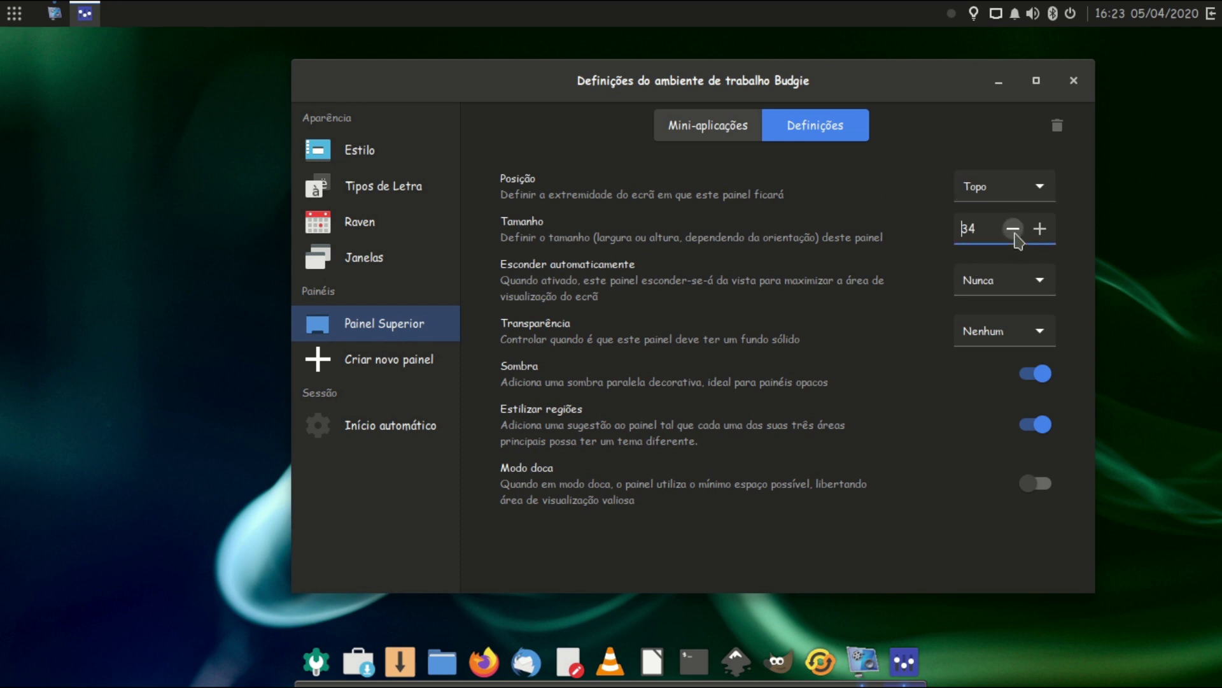
click(1014, 229)
click(1014, 230)
click(1014, 229)
click(1014, 229)
click(1014, 229)
click(1014, 229)
click(1014, 229)
click(1013, 229)
click(1014, 229)
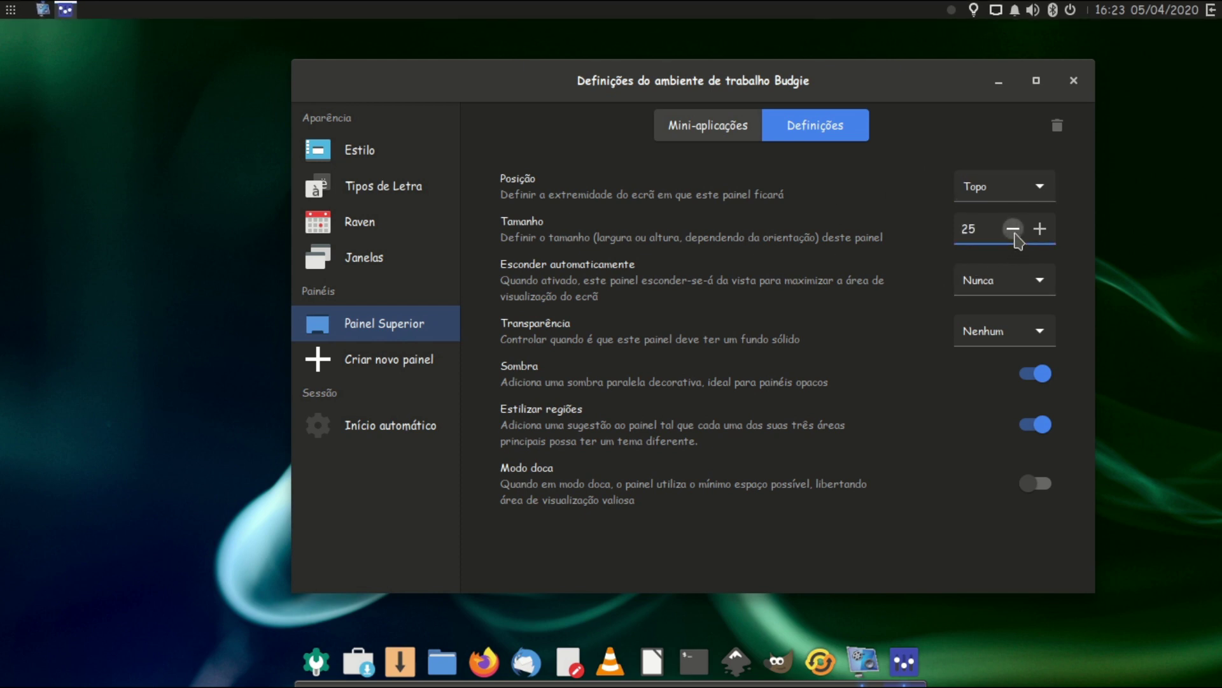
Step: Increase the top panel's size to beyond 43
click(1046, 233)
click(1046, 233)
click(1045, 233)
click(1045, 233)
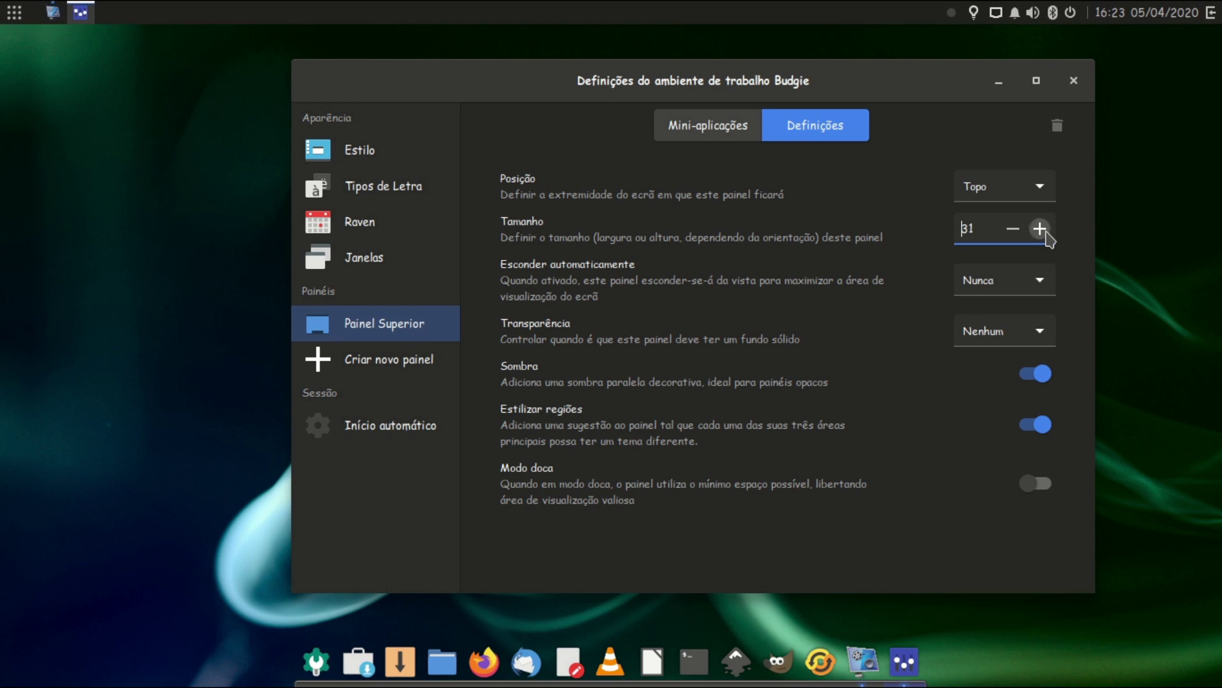
click(1045, 233)
click(1045, 233)
click(1045, 233)
click(1045, 233)
click(1046, 233)
click(1046, 234)
click(1045, 233)
click(1045, 233)
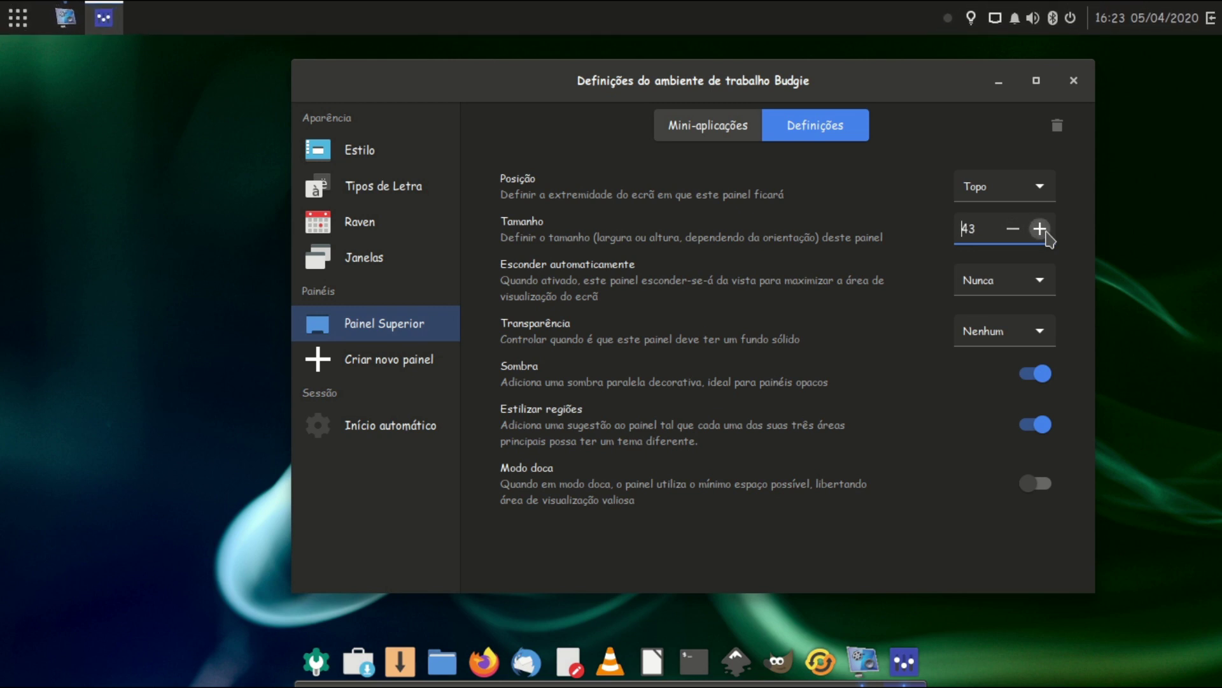
click(1045, 233)
click(1045, 233)
click(1046, 233)
click(1046, 233)
Step: Set the top panel's size back to 35
click(1013, 229)
click(1013, 229)
click(1013, 229)
click(1013, 229)
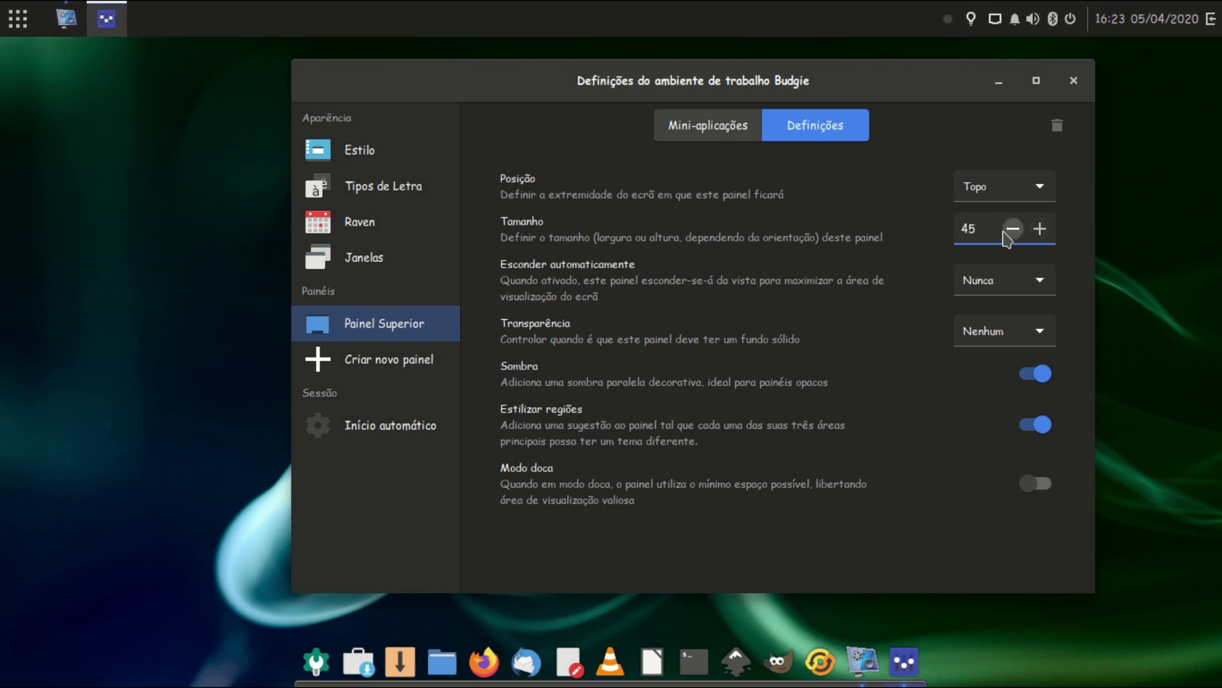
click(1013, 229)
click(1013, 229)
click(1013, 229)
click(1013, 230)
click(1004, 233)
click(1005, 233)
click(1005, 233)
click(1004, 233)
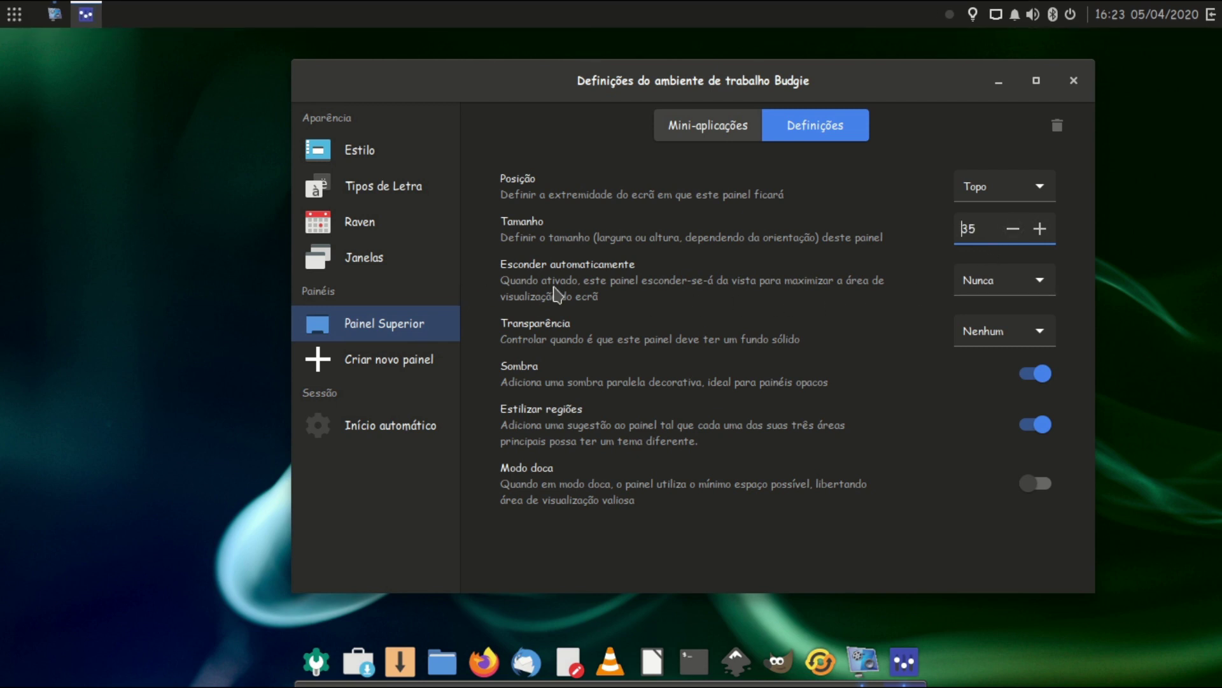
Step: Set the top panel's auto-hide to Automático and test it by moving the settings window against the panel
click(999, 290)
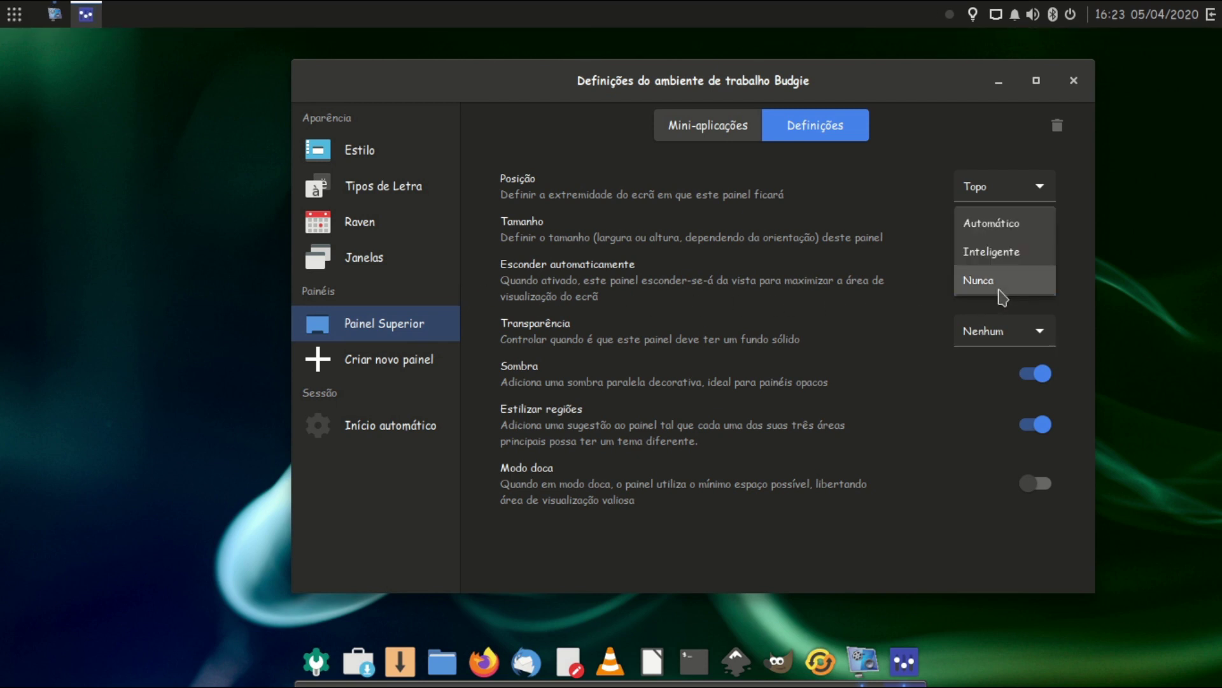
click(1005, 228)
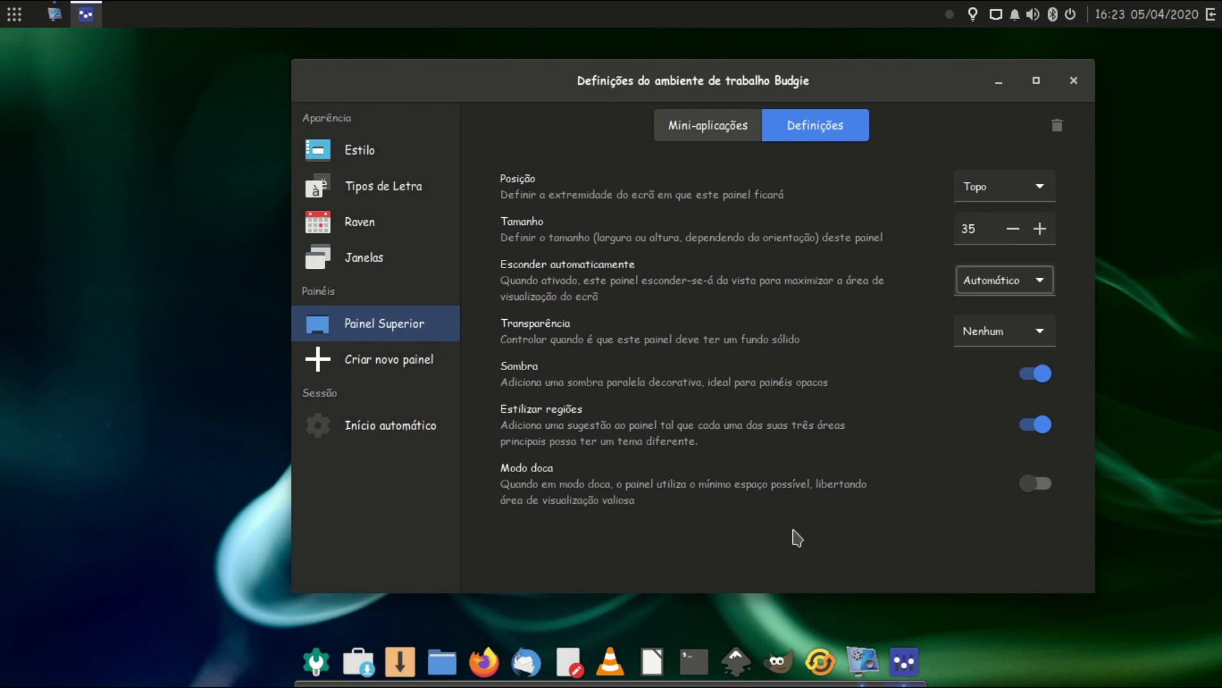
drag(787, 77, 784, 21)
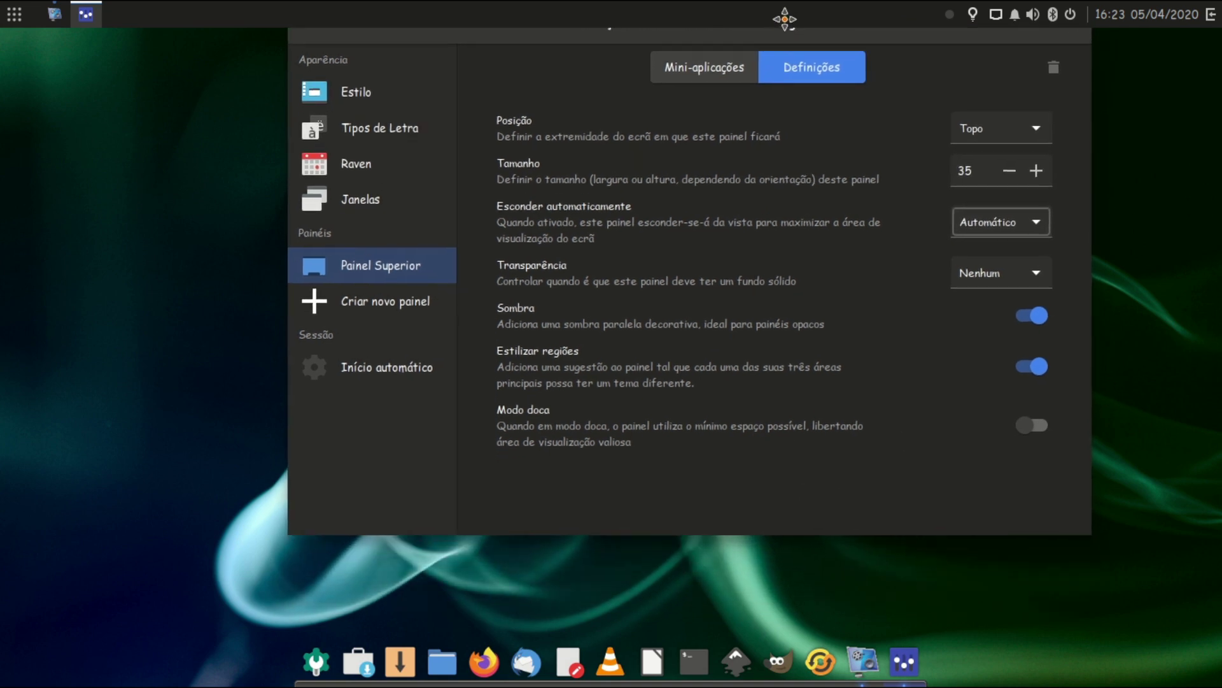
Step: Move the settings window away from the top panel and set the panel's auto-hide to Inteligente
drag(708, 54, 682, 148)
click(951, 315)
click(955, 344)
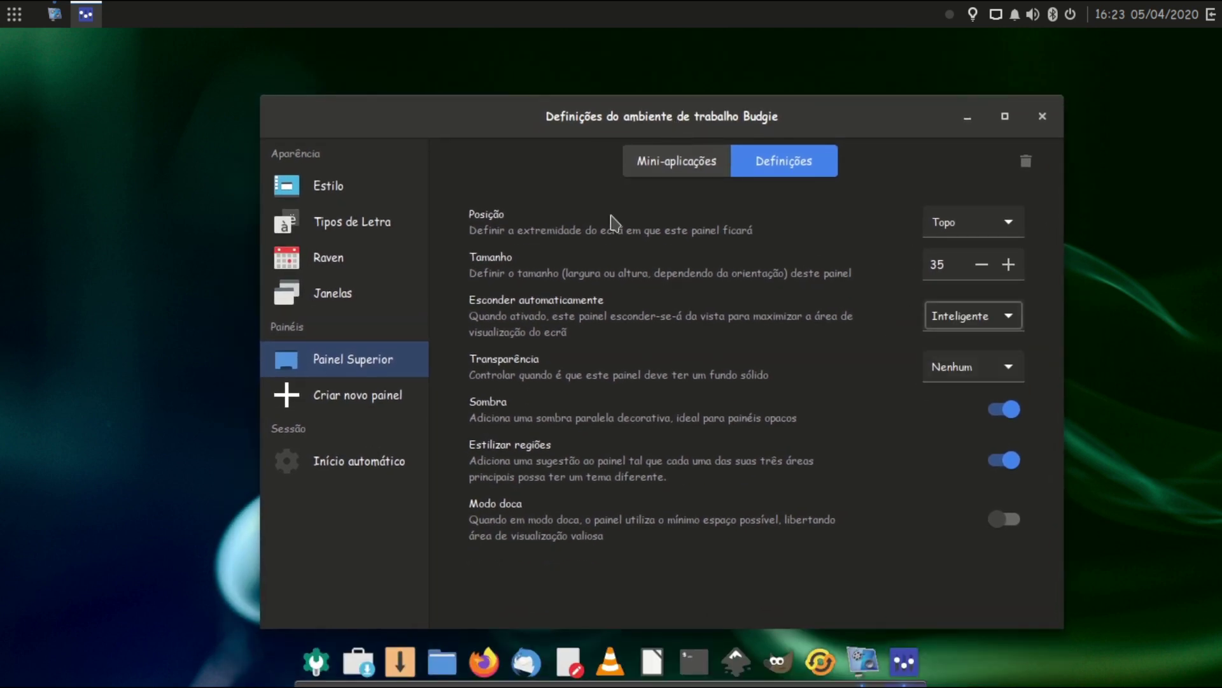
Step: Open the file manager, look inside the Vídeos folder, return to the home folder and close the file manager
click(437, 661)
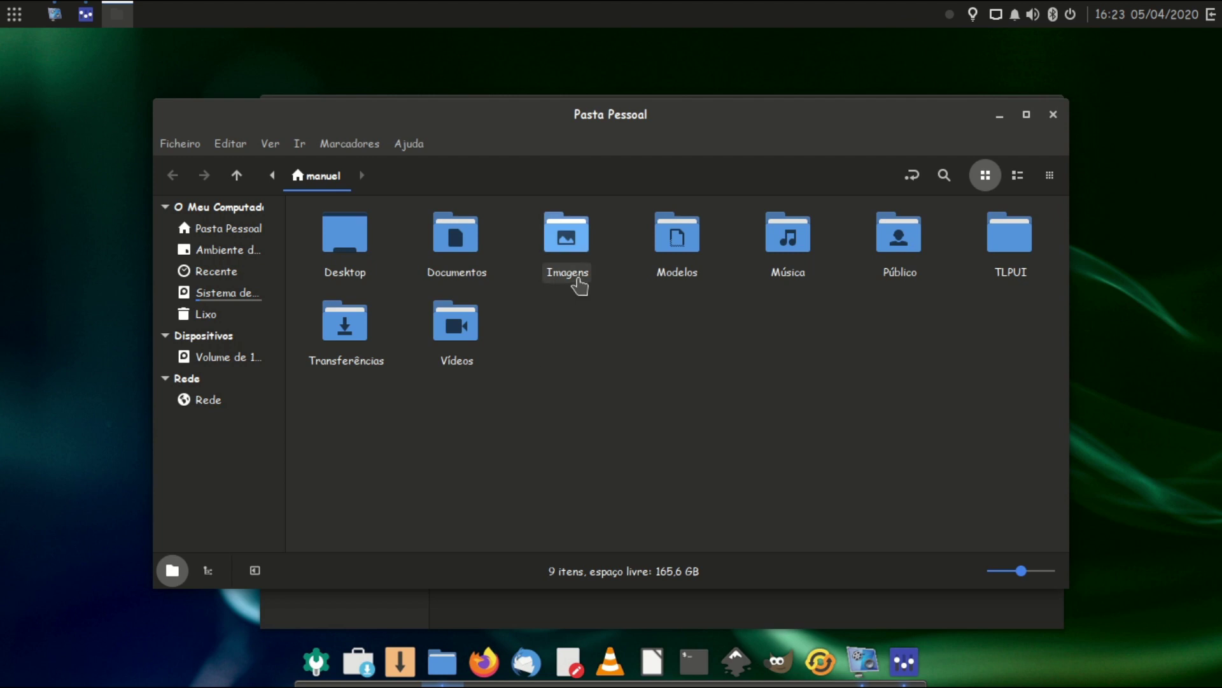
drag(704, 131, 699, 99)
double_click(457, 305)
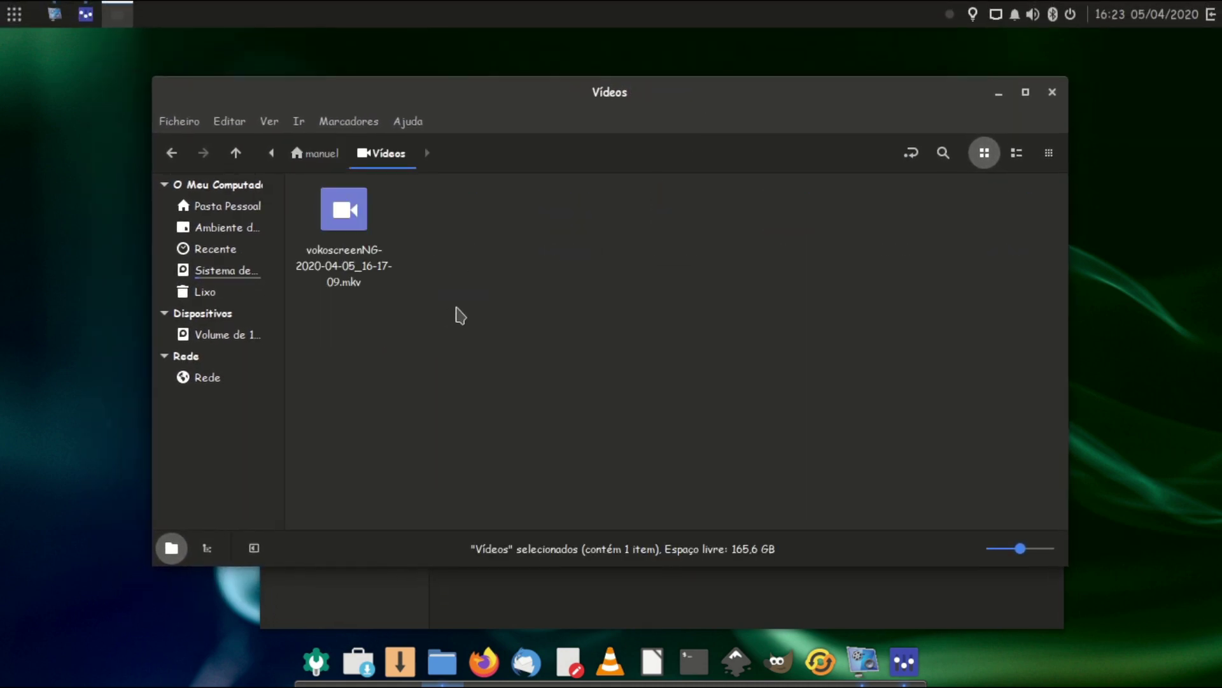
click(235, 159)
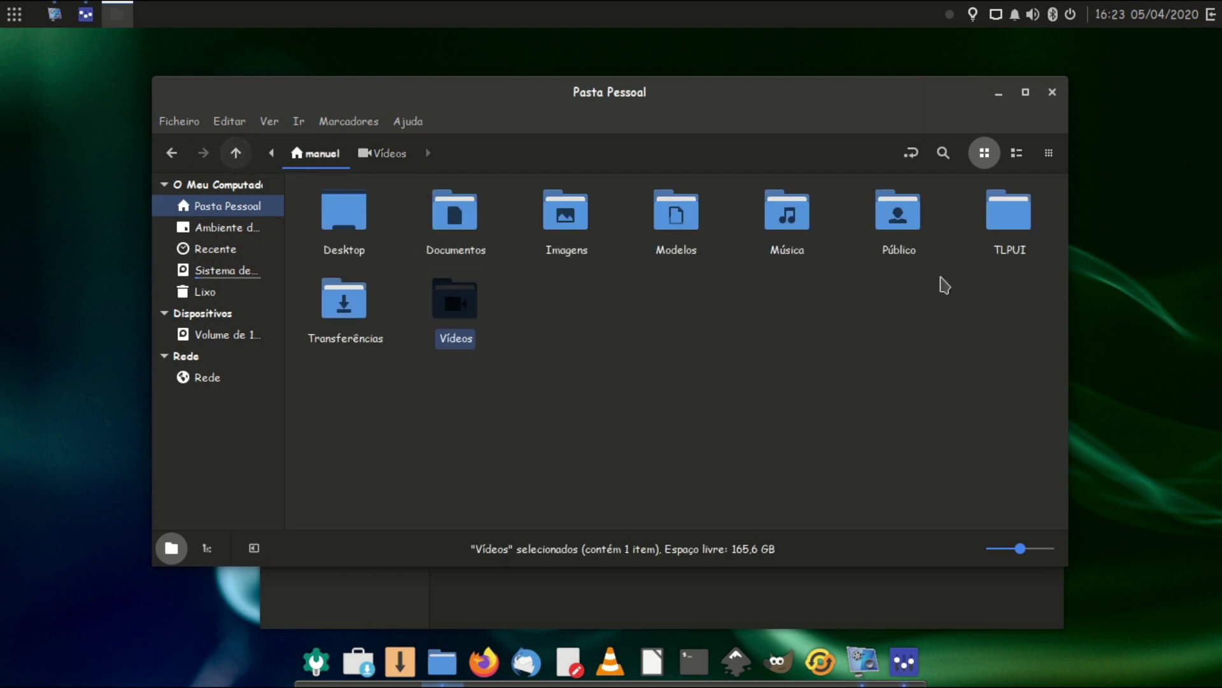
click(1052, 93)
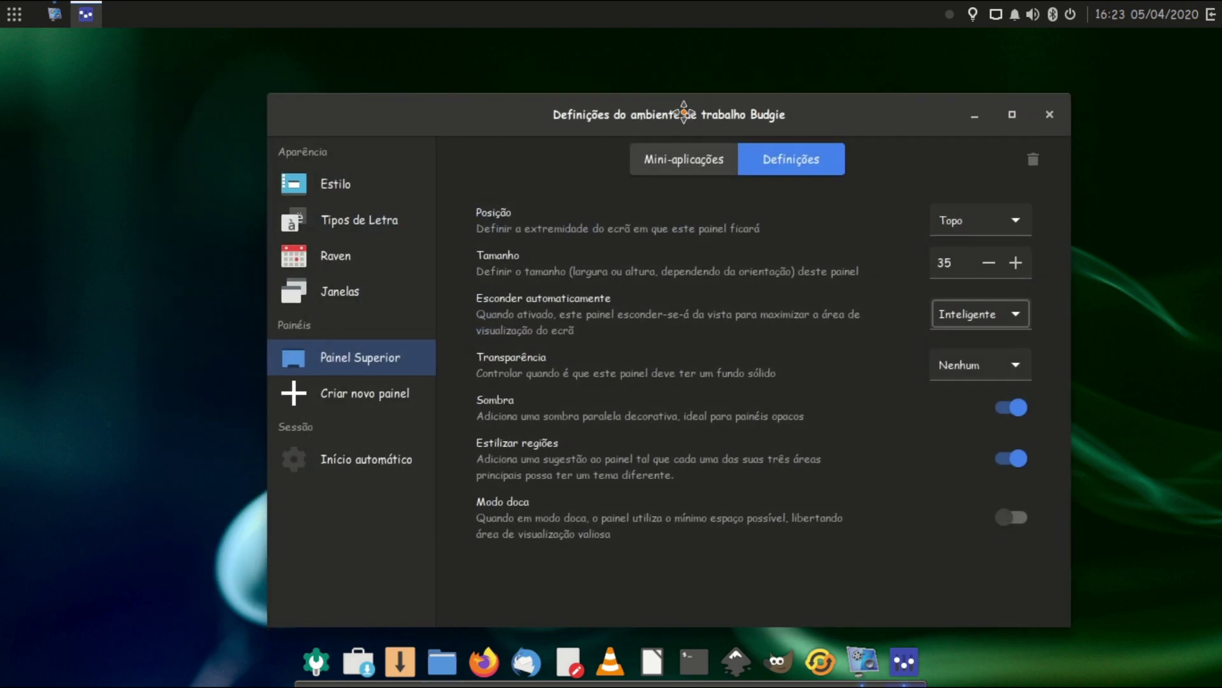
drag(681, 109, 633, 116)
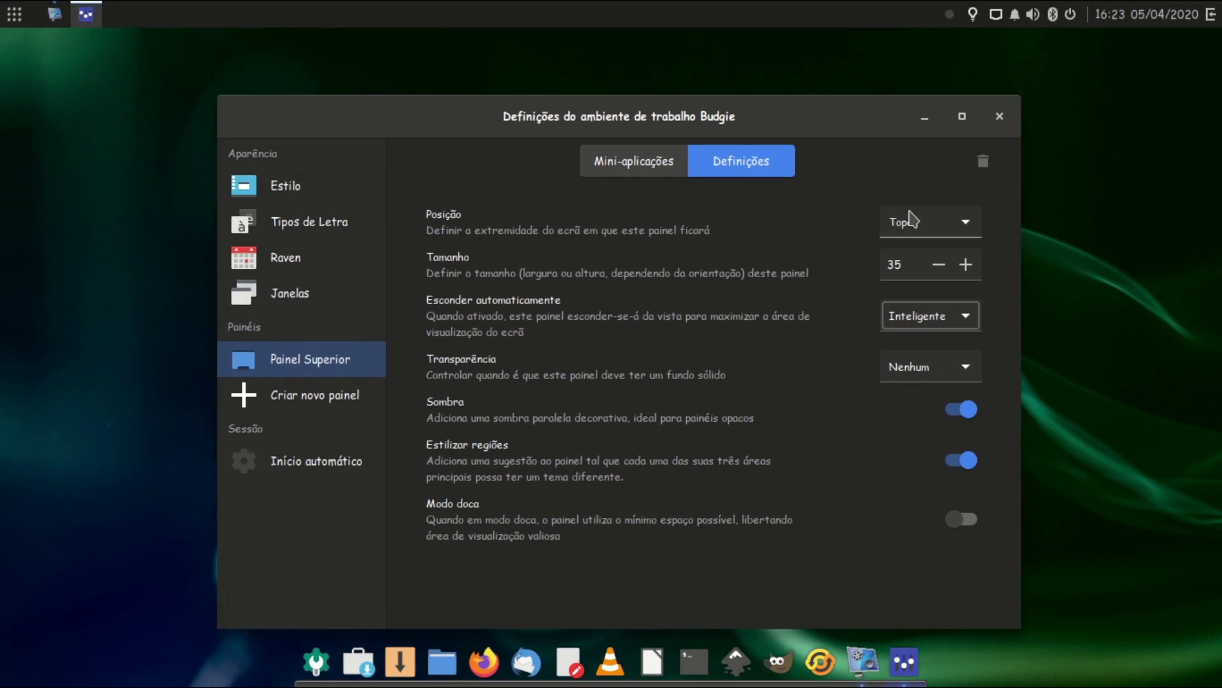
Step: Set the top panel's transparency to Dinâmico and move the settings window farther from the panel
click(952, 377)
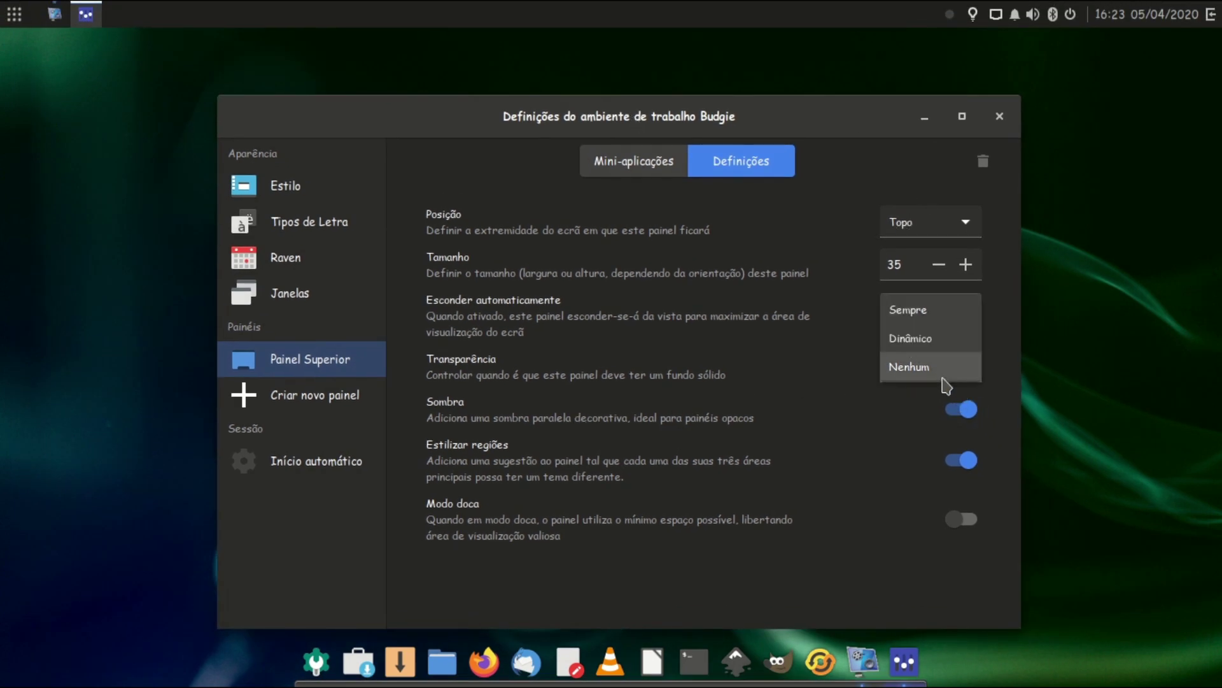
click(910, 338)
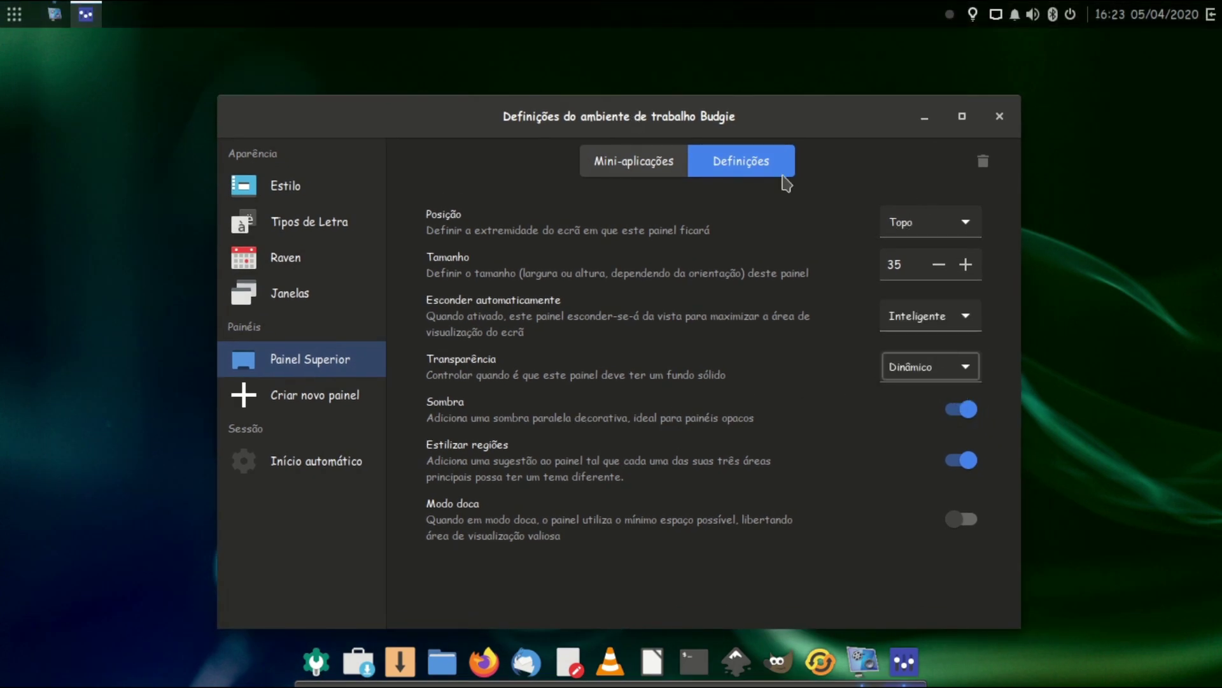
drag(742, 115, 719, 160)
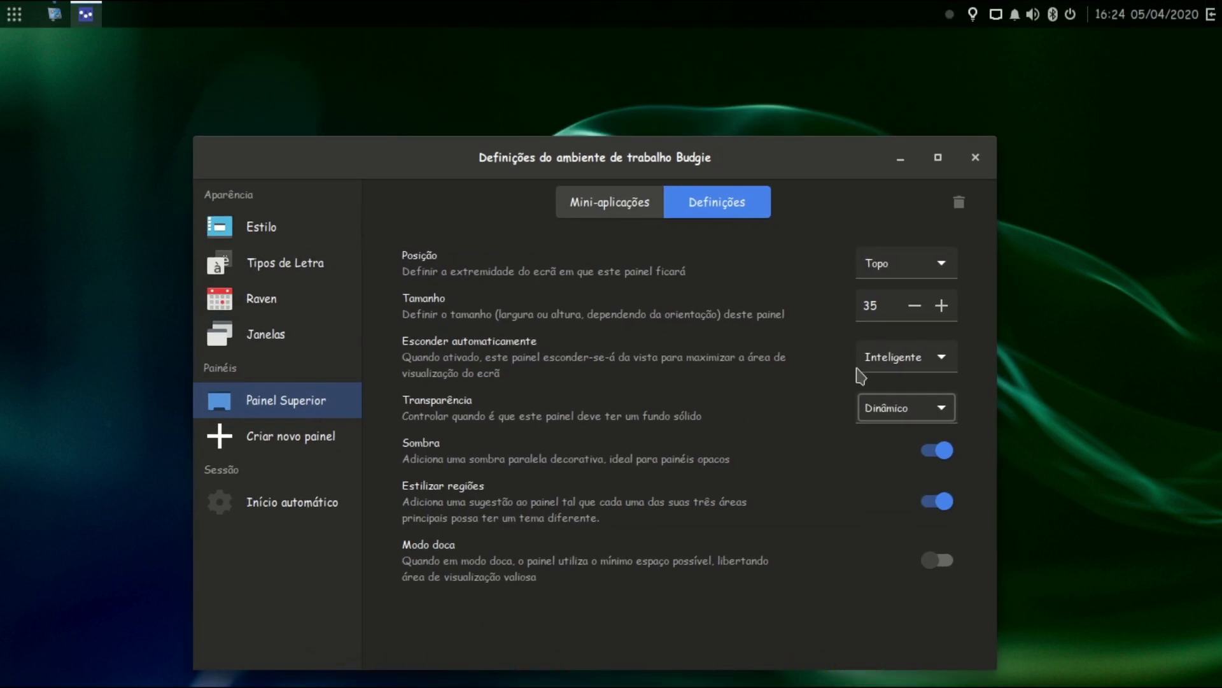
Step: Try the Sempre transparency for the top panel, move the settings window closer to it and return transparency to Nenhum
click(874, 358)
click(879, 363)
click(882, 407)
click(884, 380)
drag(670, 165, 674, 109)
click(874, 354)
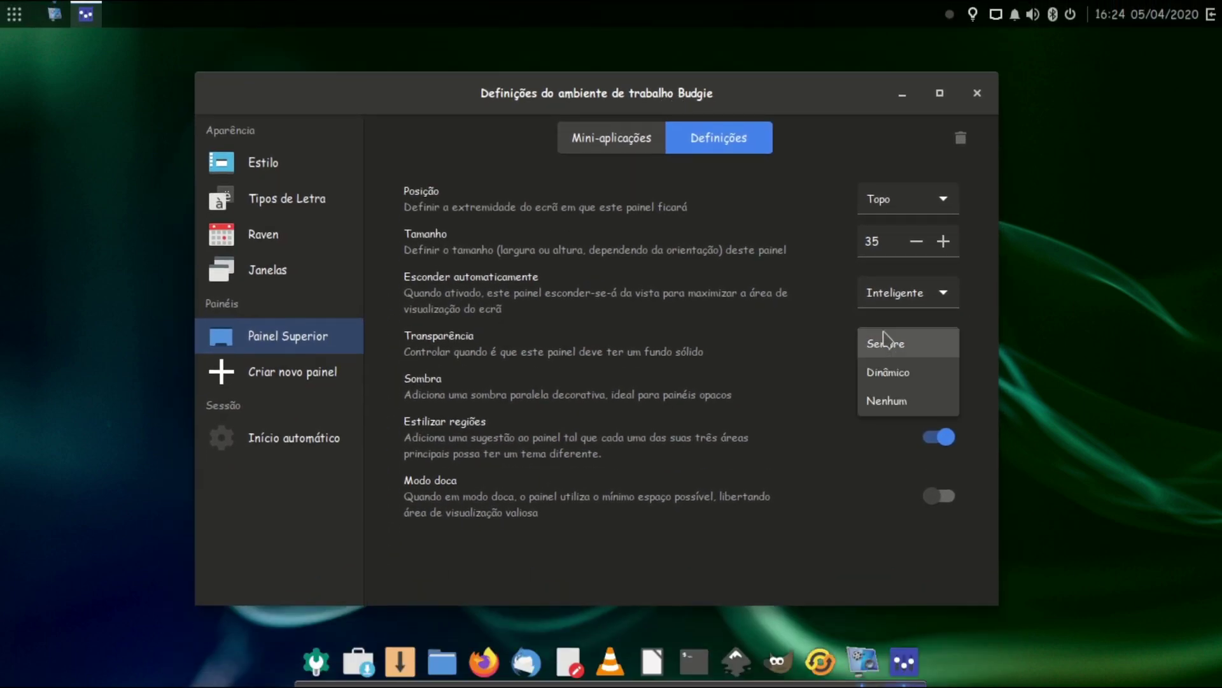
click(884, 410)
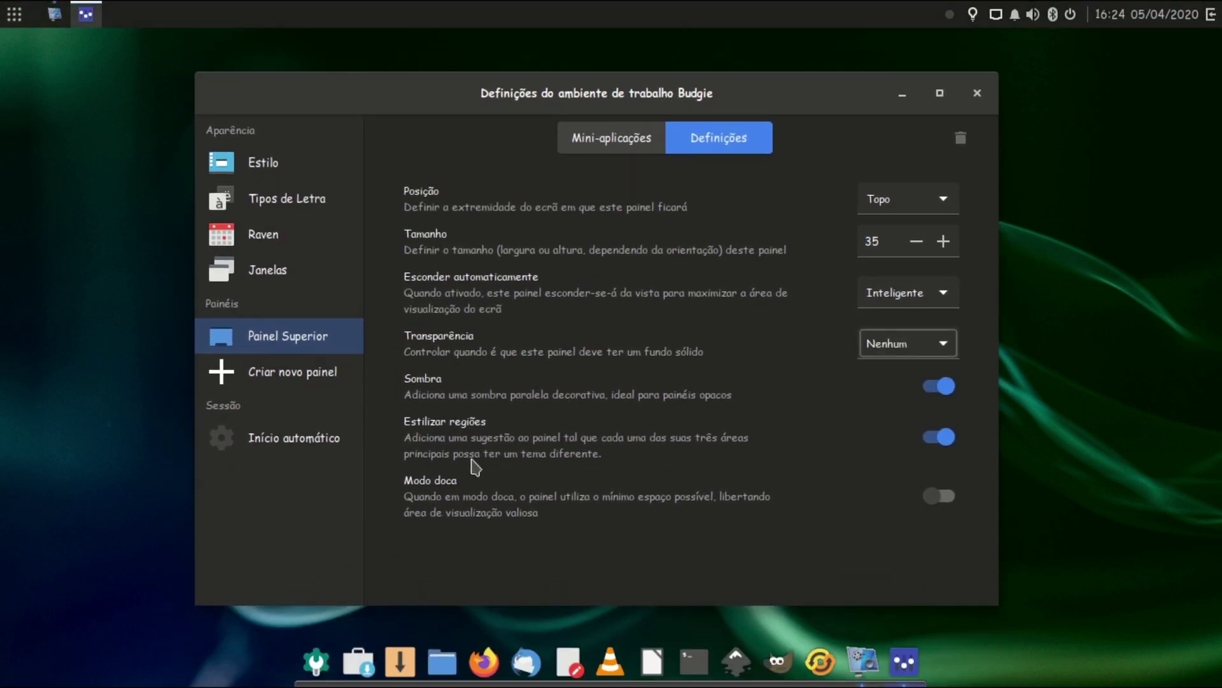
Step: Enable dock mode for the top panel, try its applications menu and turn dock mode off again
click(941, 496)
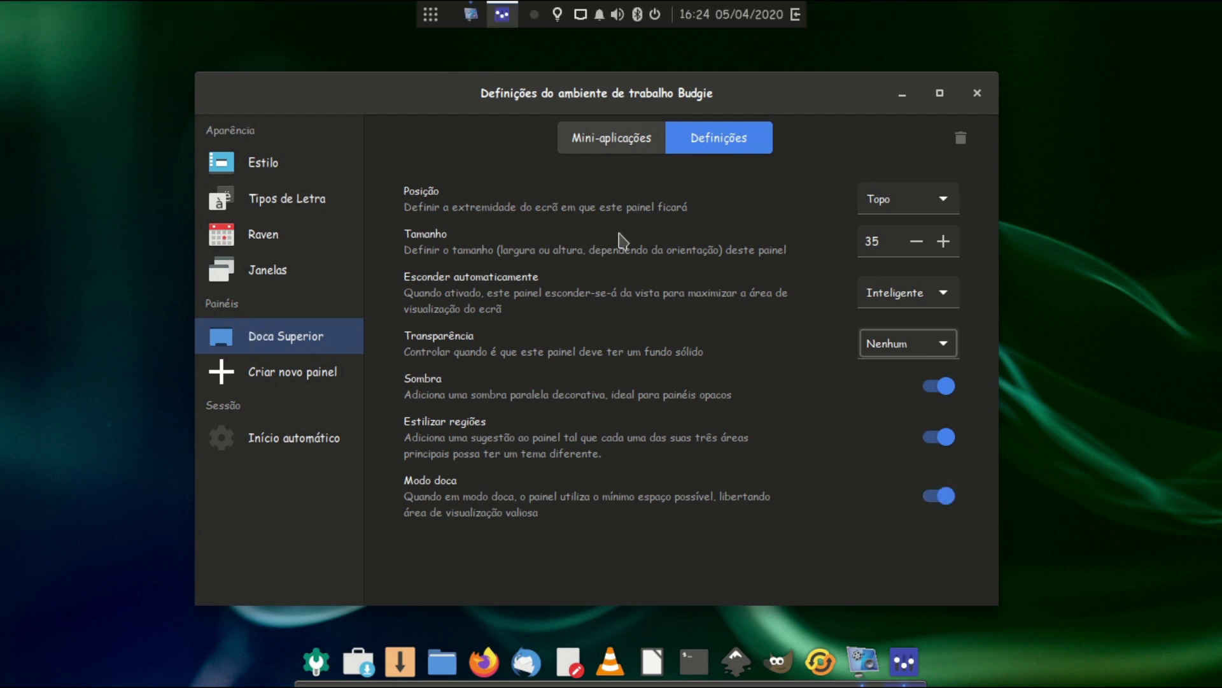
click(434, 21)
click(856, 360)
click(941, 498)
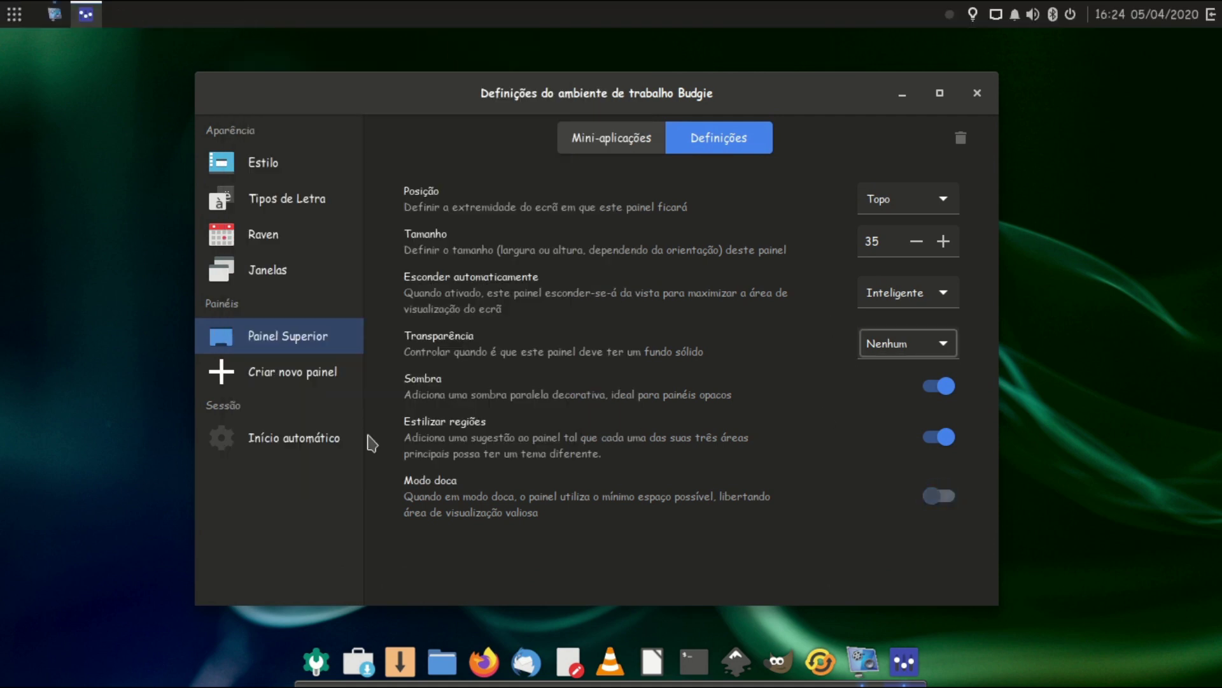
Step: View the applications set to start automatically with the session and close the desktop settings
click(259, 455)
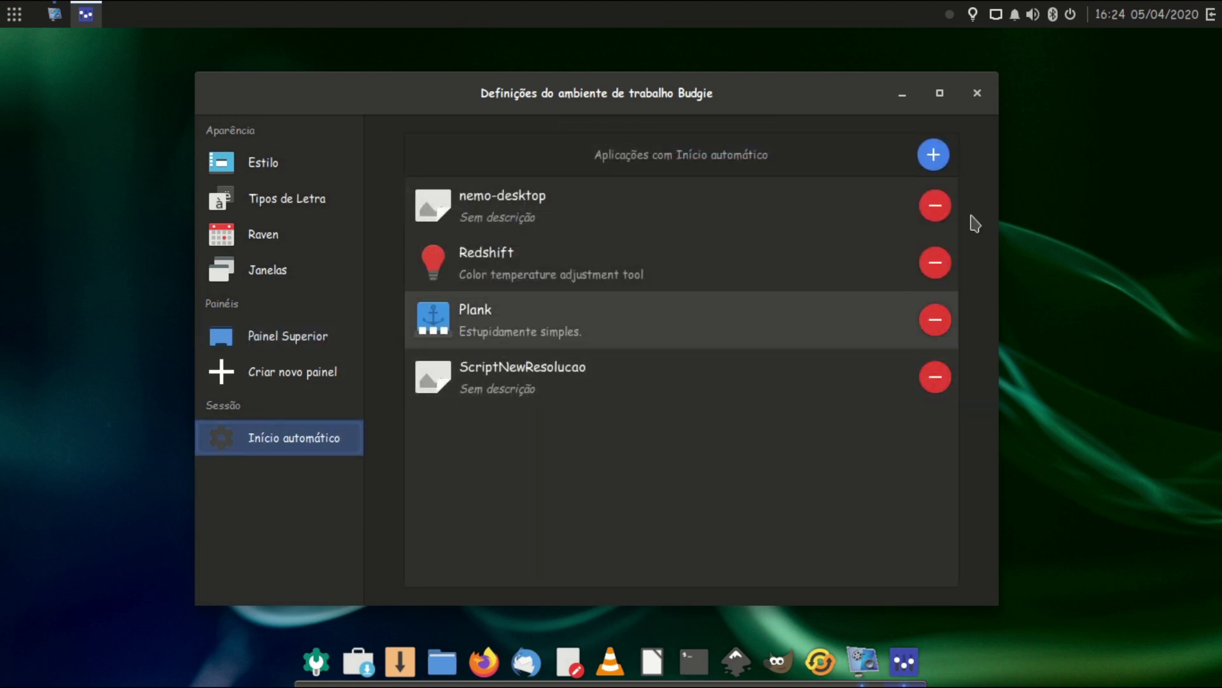
click(978, 94)
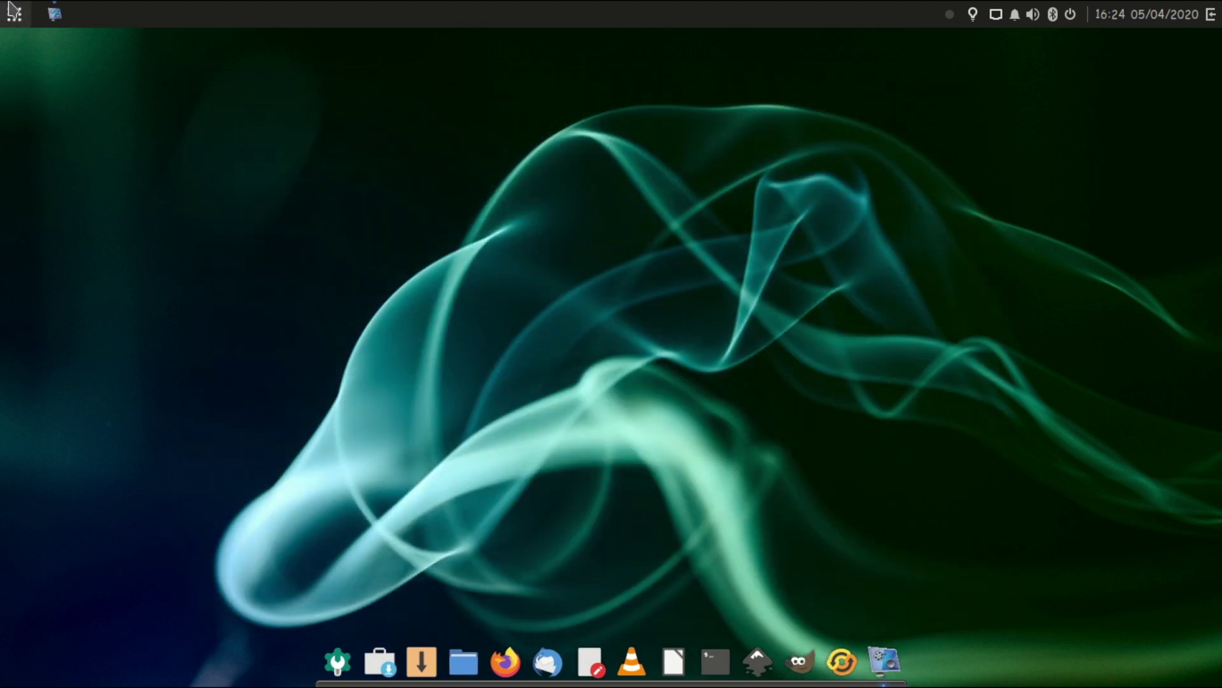
Step: Launch the 2048 game from the full list of applications and reposition its window on the desktop
click(14, 14)
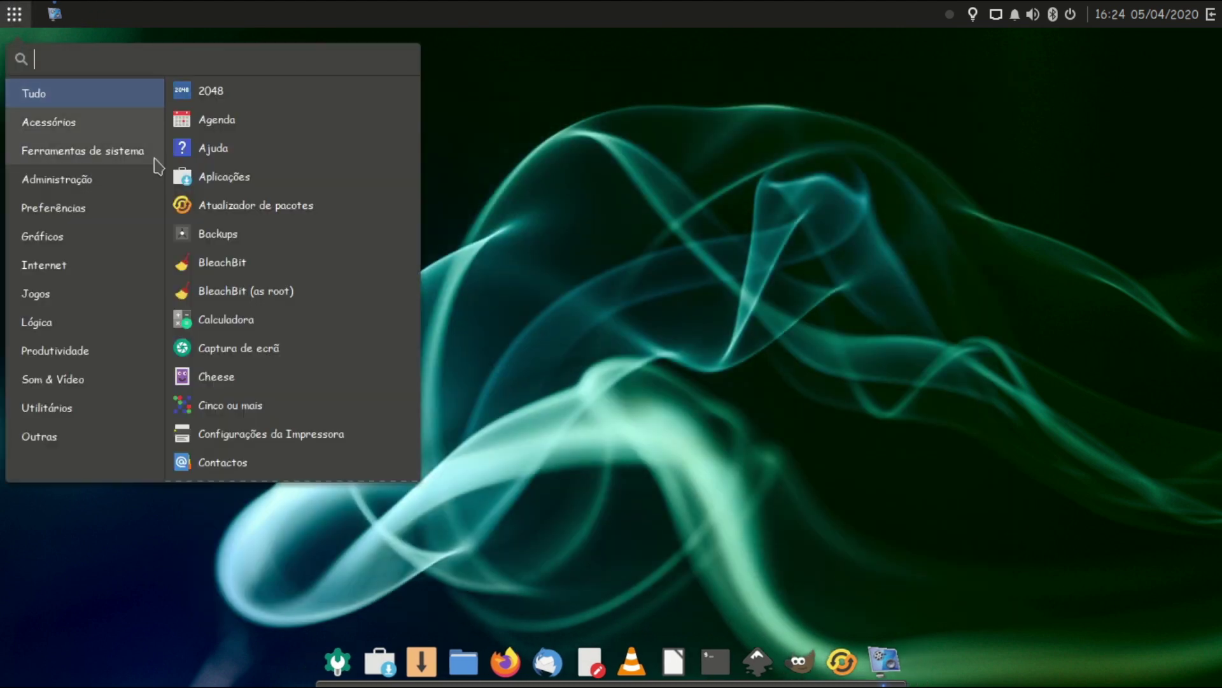
click(246, 103)
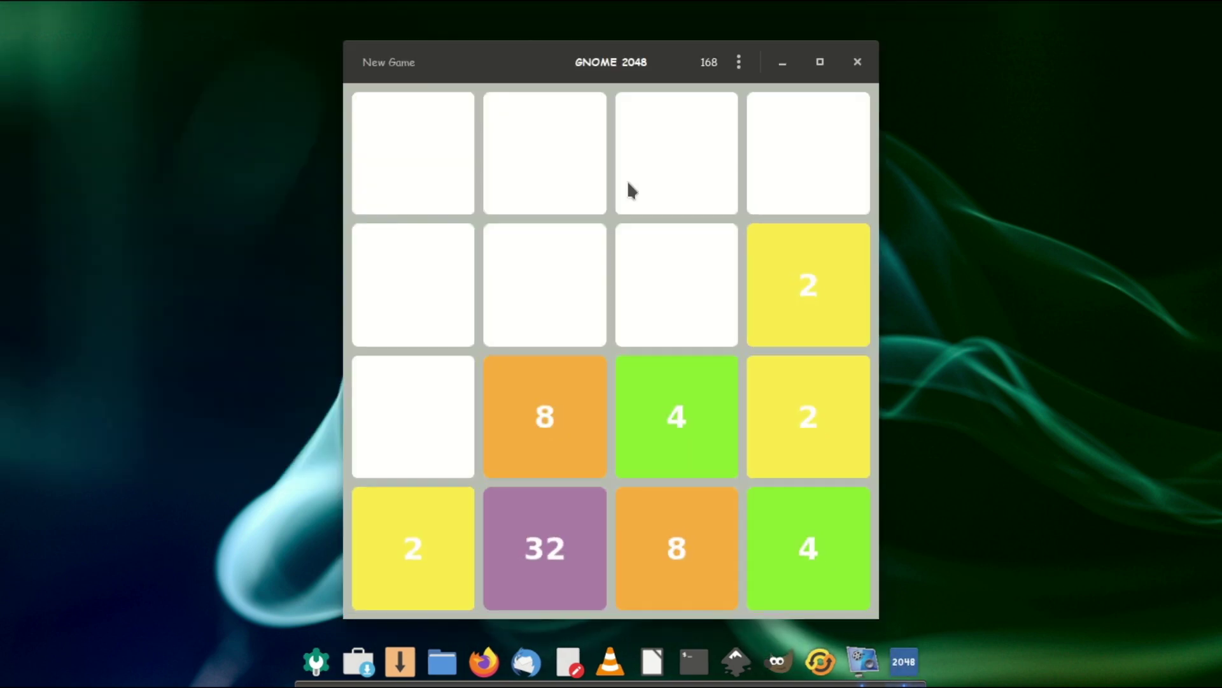
drag(648, 67, 580, 56)
Step: Play the 2048 game by sliding the tiles around the 4 × 4 board and merging matching numbers
key(Down)
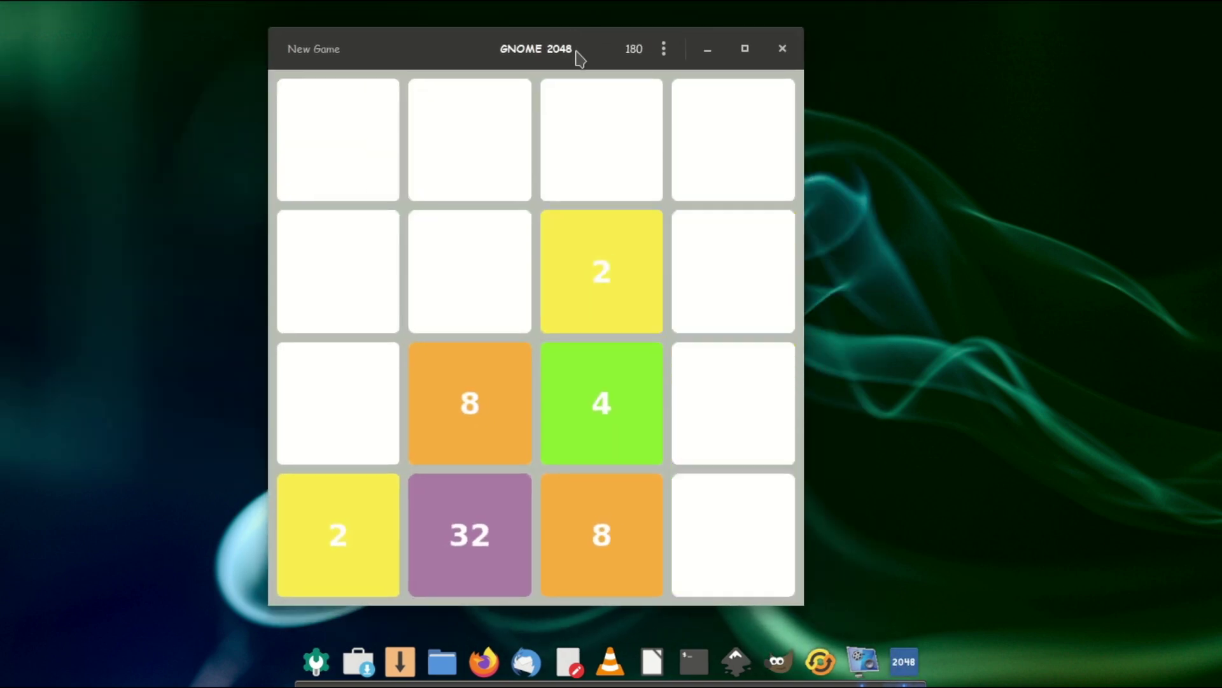
key(Down)
key(Left)
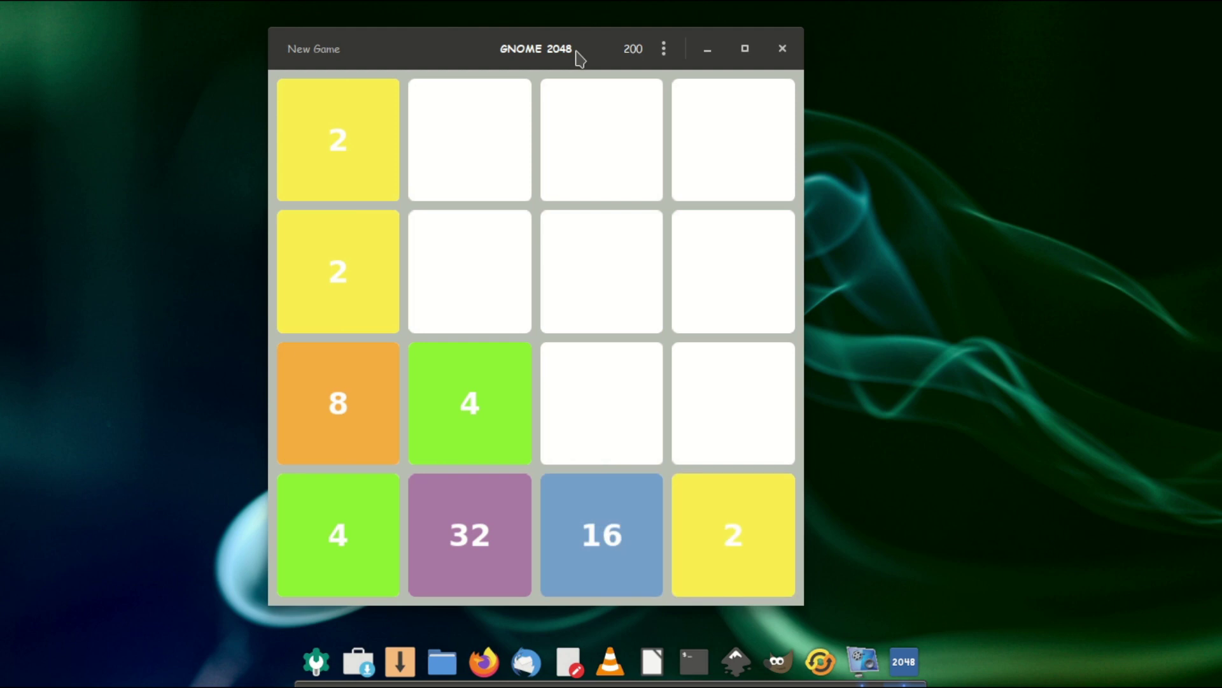
key(Down)
key(Down)
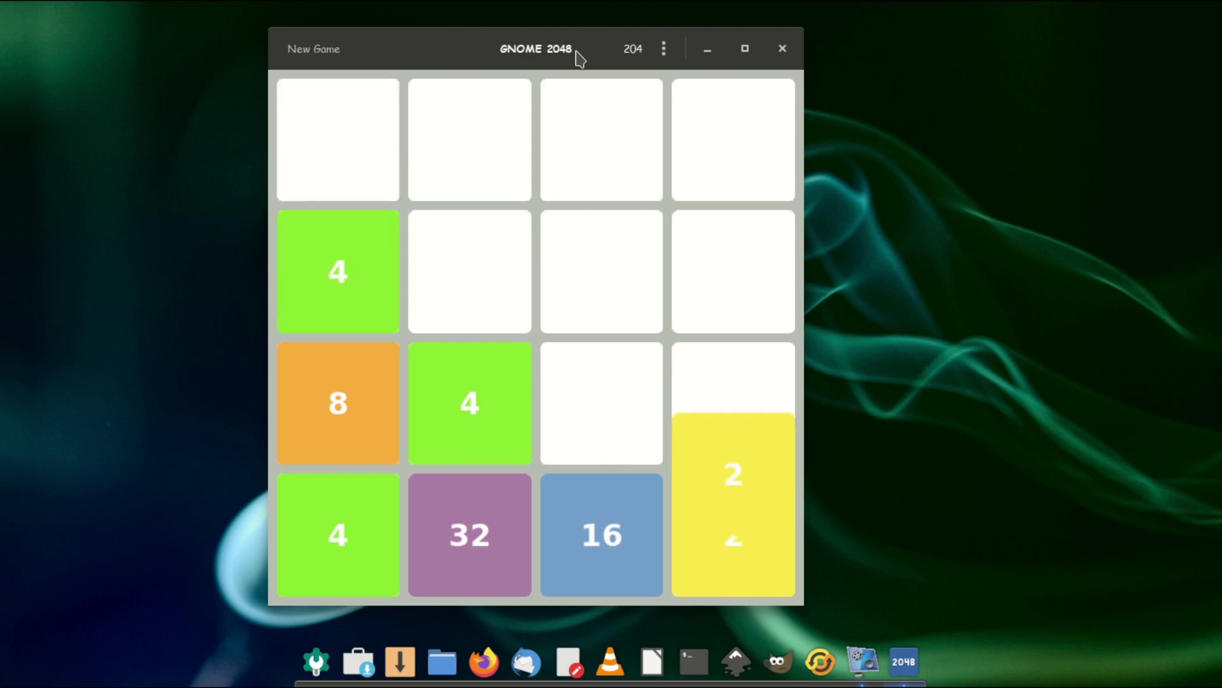
key(Right)
key(Down)
key(Down)
key(Down)
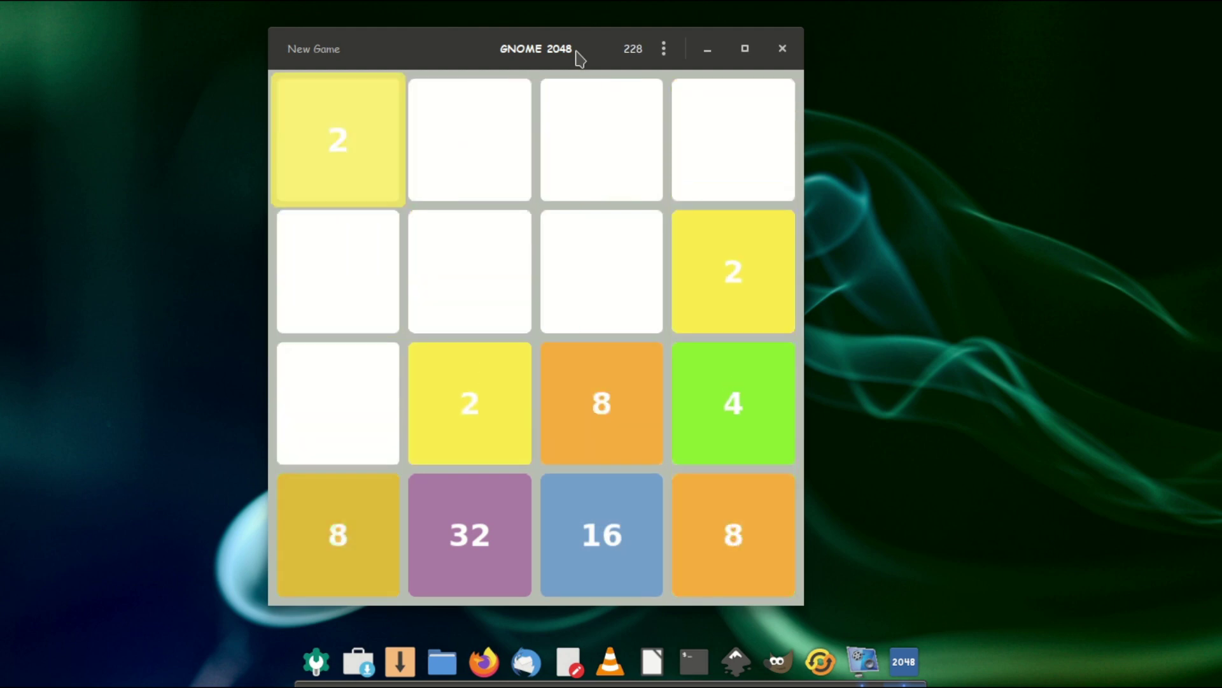
key(Left)
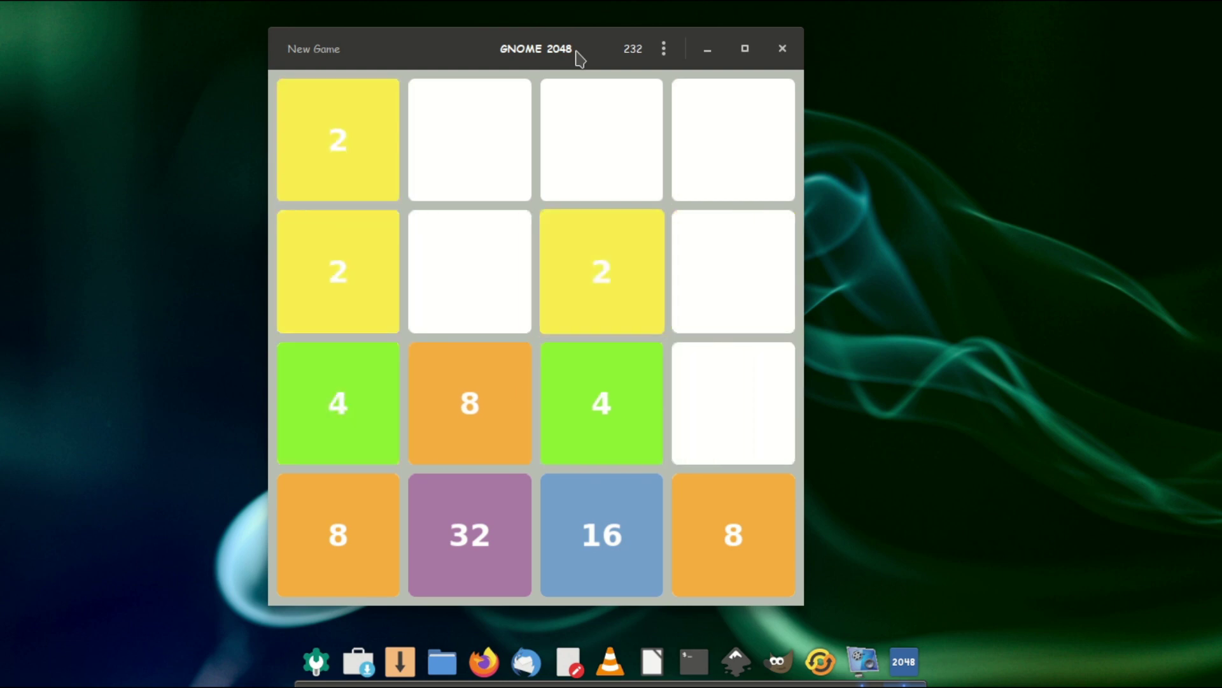
key(Up)
key(Up)
key(Down)
key(Down)
key(Down)
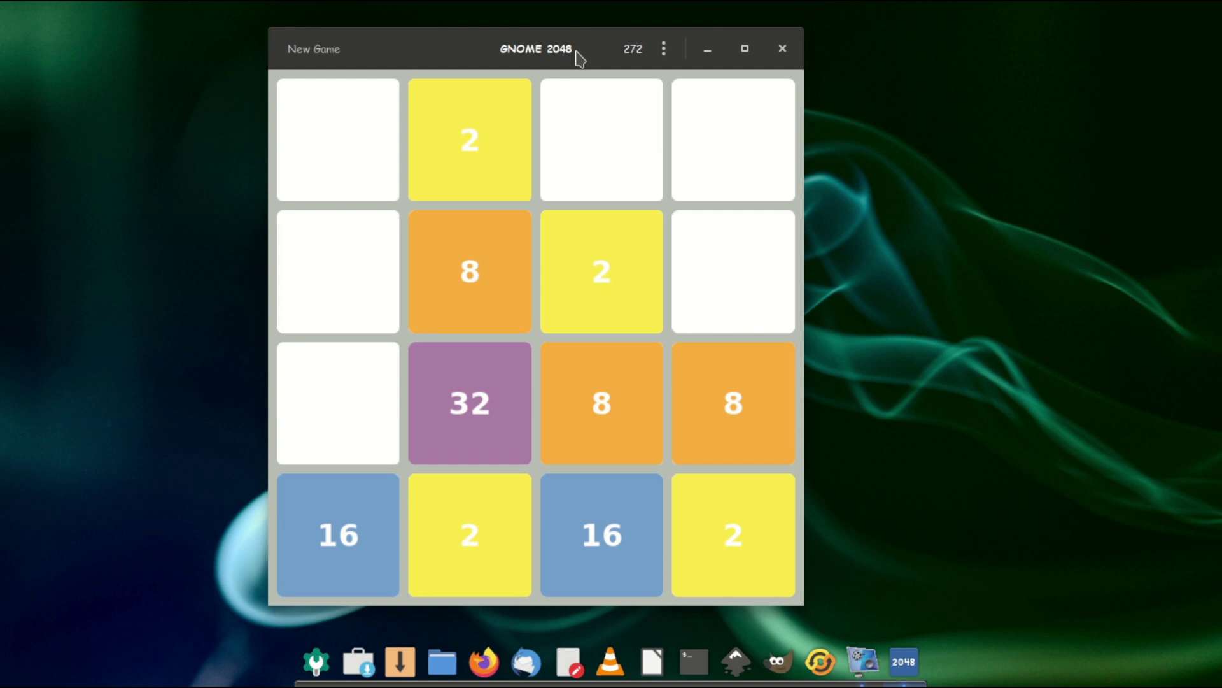
key(Right)
key(Left)
key(Right)
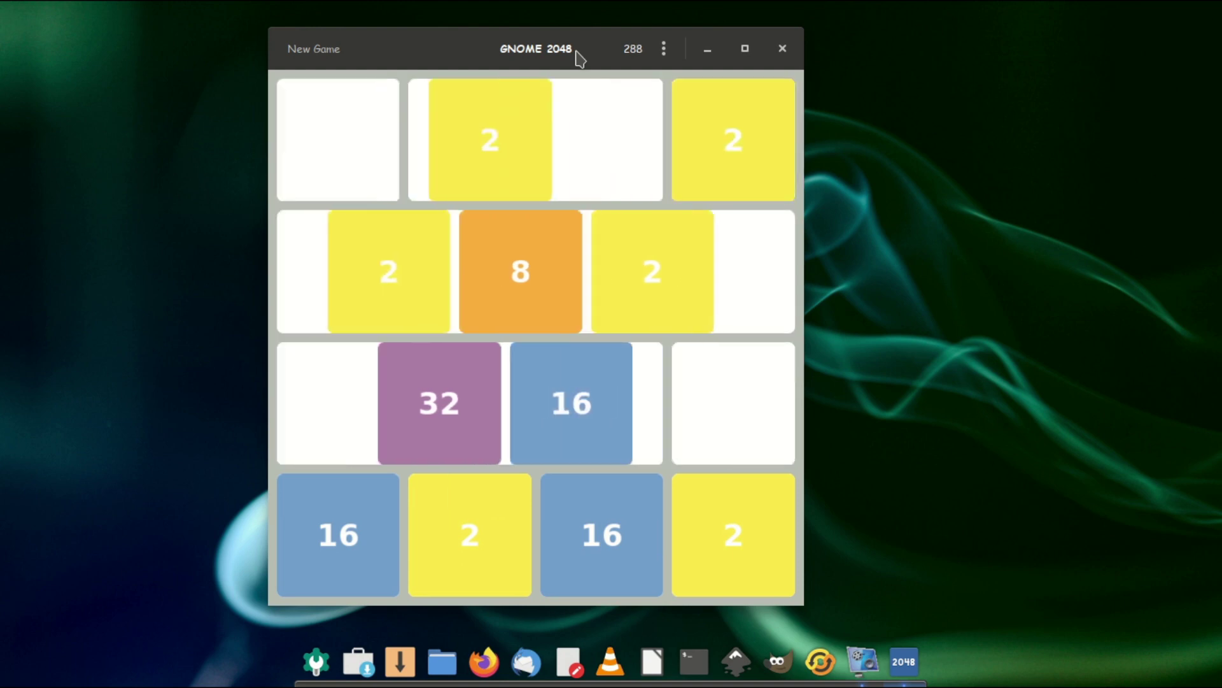
key(Left)
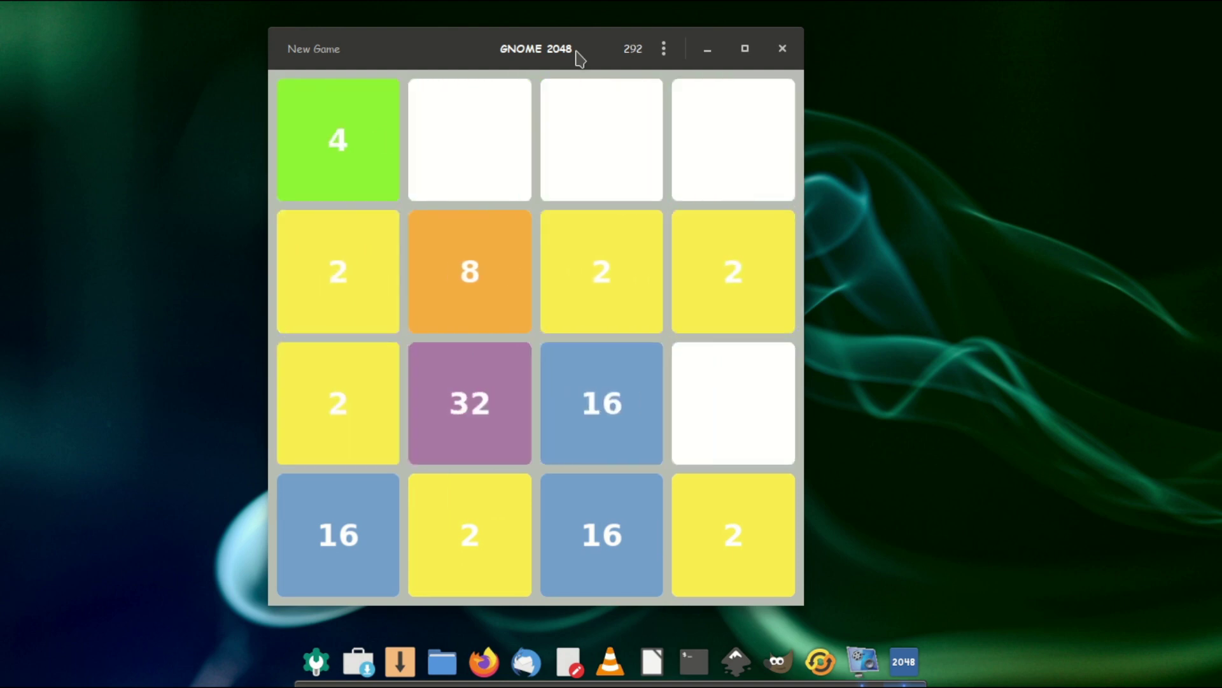
key(Up)
key(Down)
key(Right)
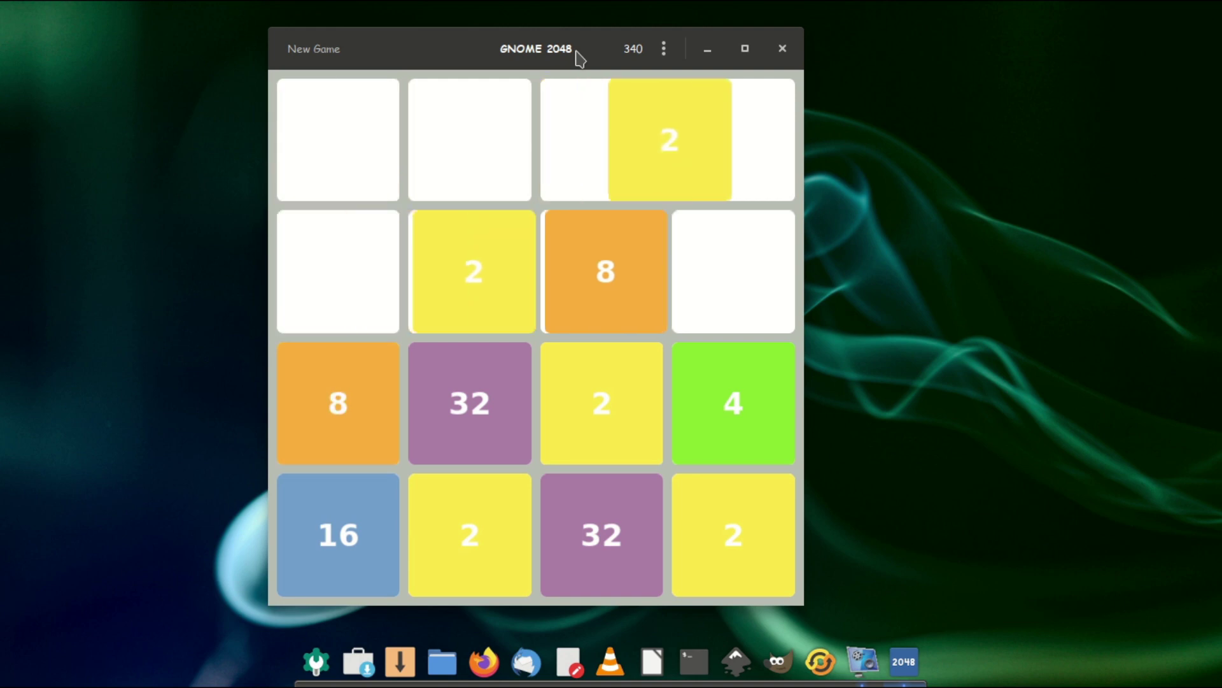
key(Down)
key(Right)
key(Down)
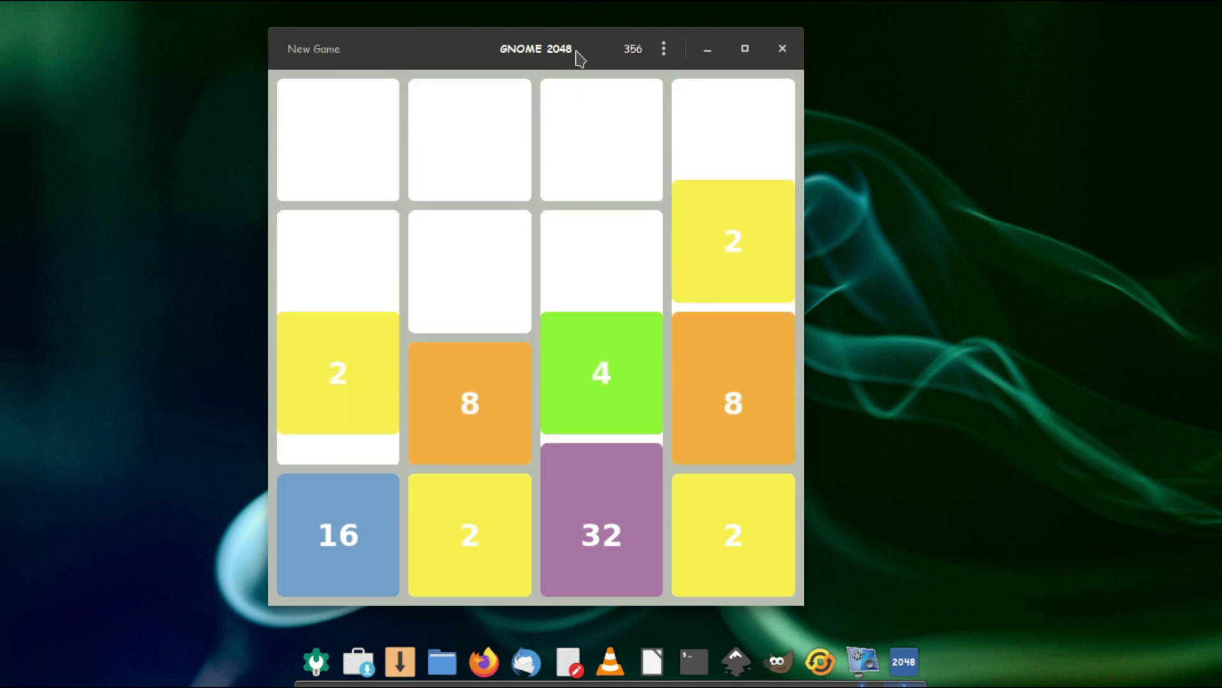
key(Right)
key(Left)
key(Down)
key(Right)
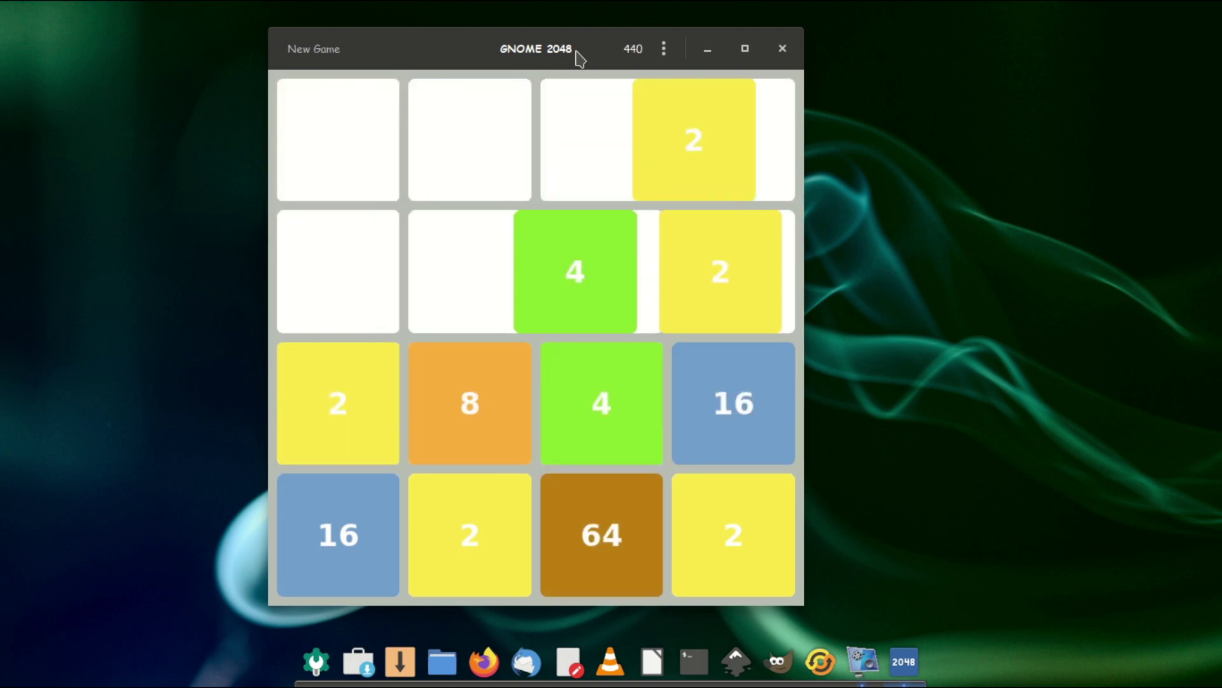
key(Down)
key(Left)
key(Left)
key(Down)
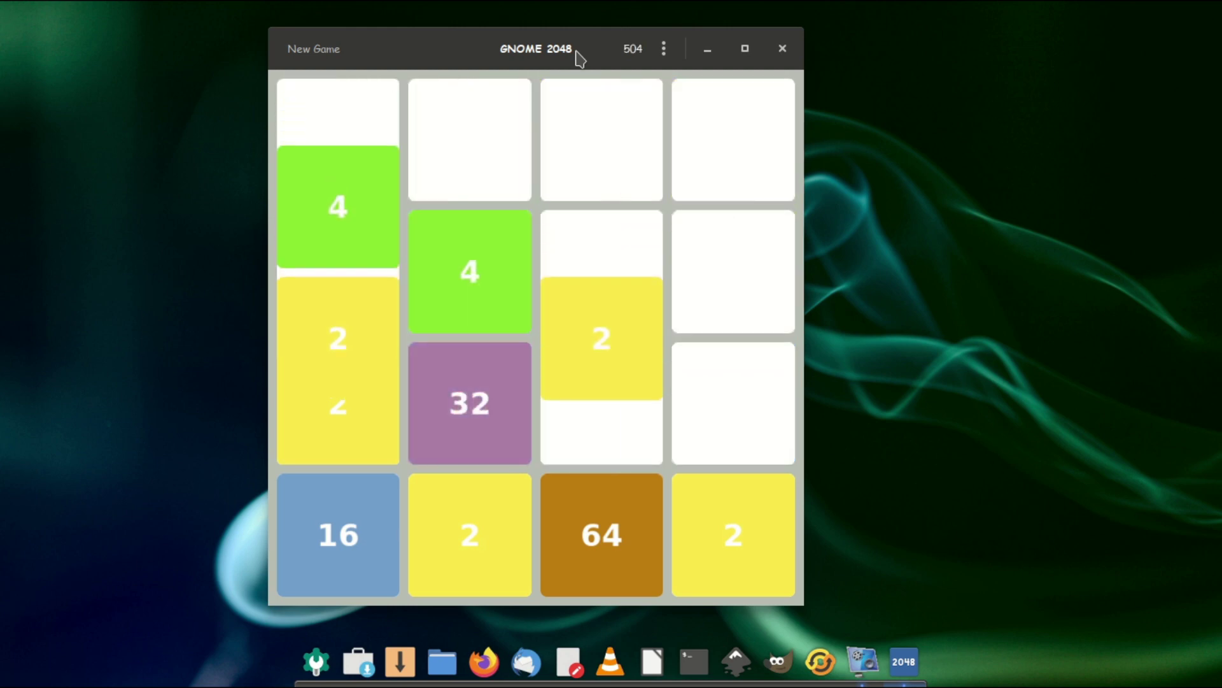
key(Down)
key(Right)
key(Left)
key(Left)
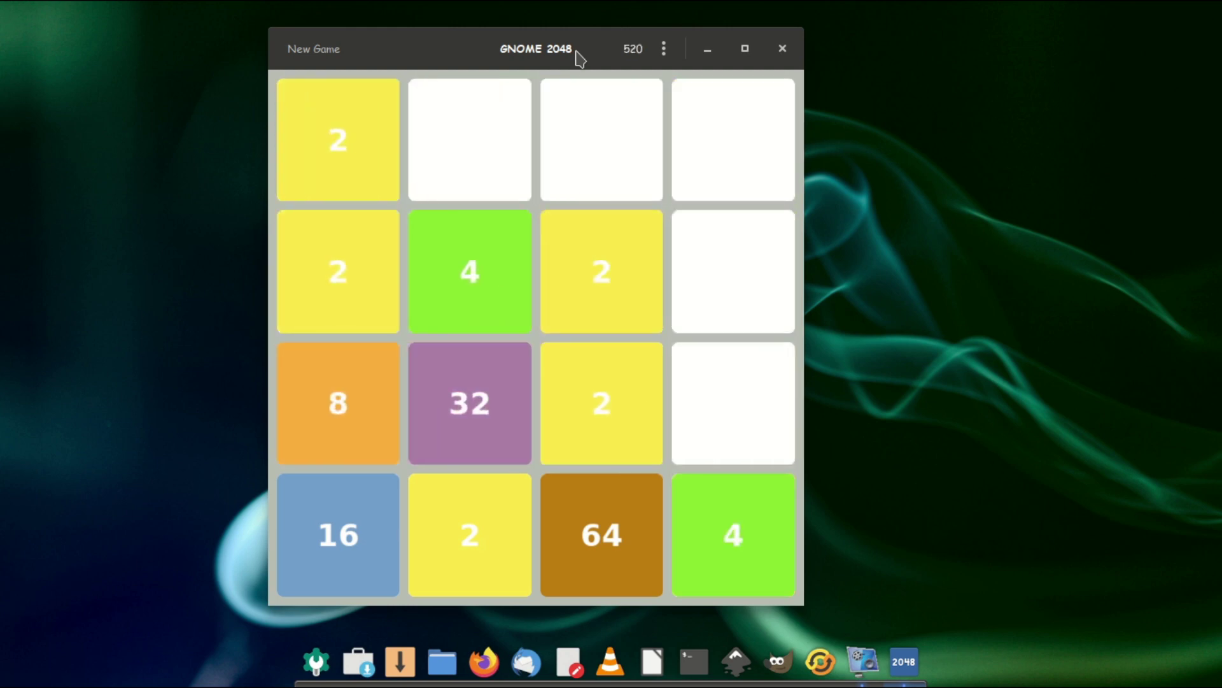
key(Down)
key(Down)
key(Left)
key(Down)
key(Down)
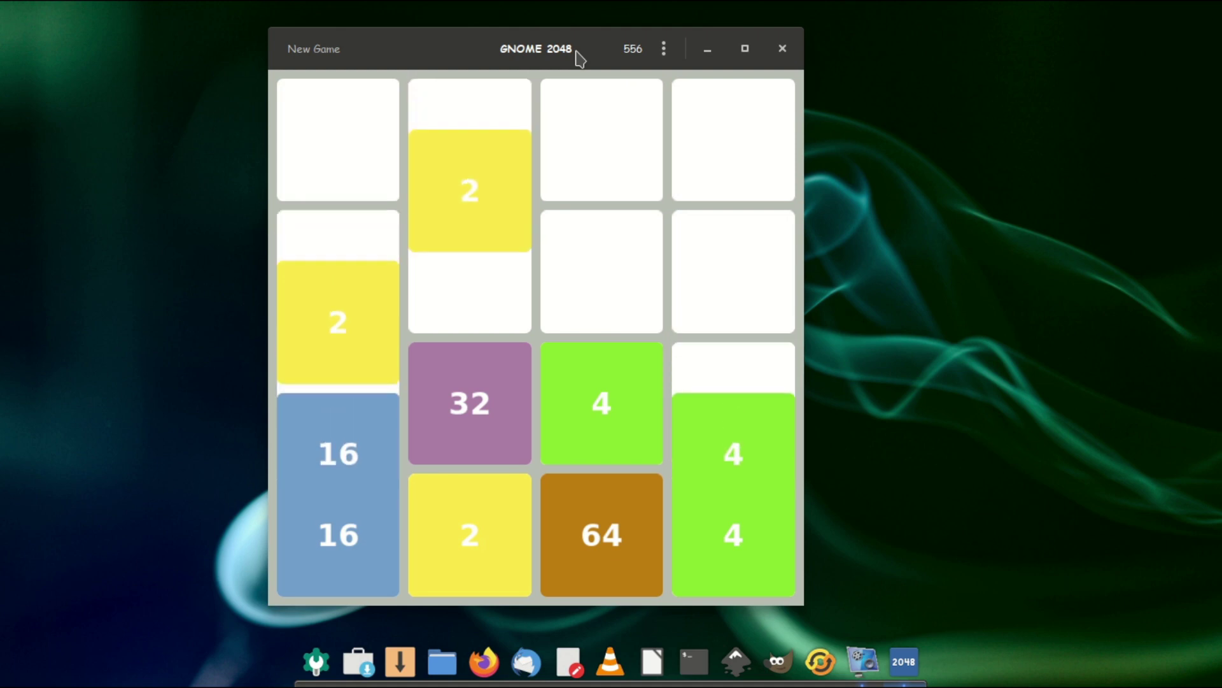
key(Down)
key(Left)
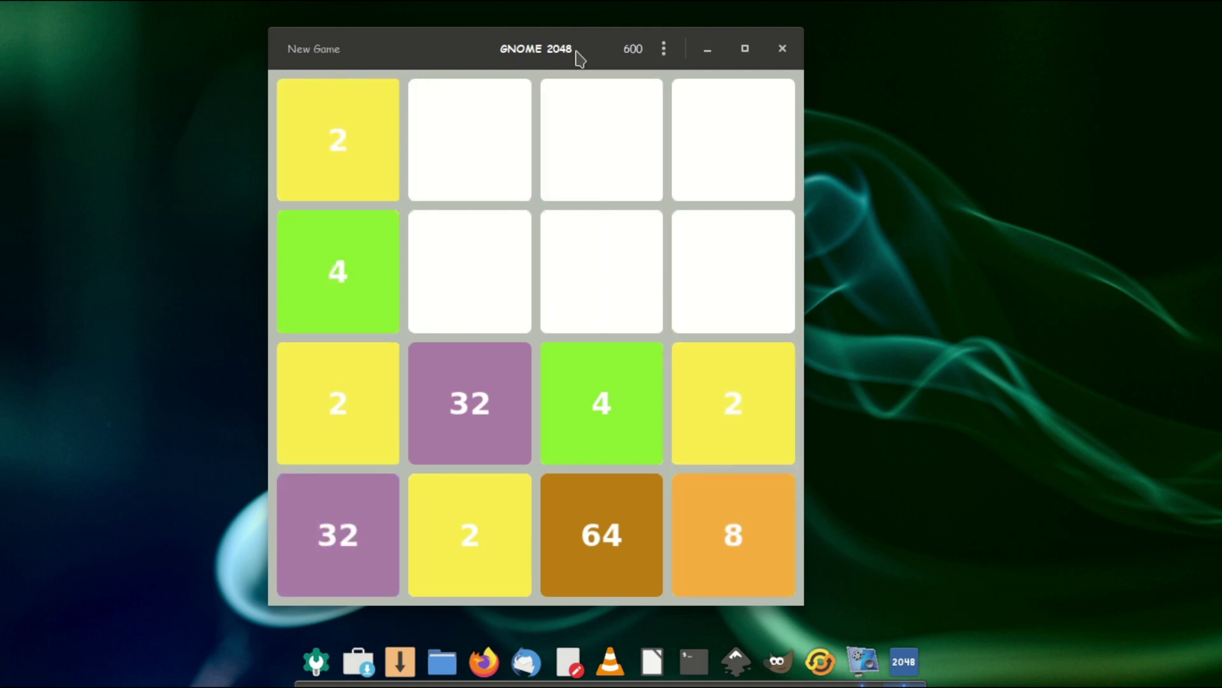
key(Right)
key(Right)
key(Down)
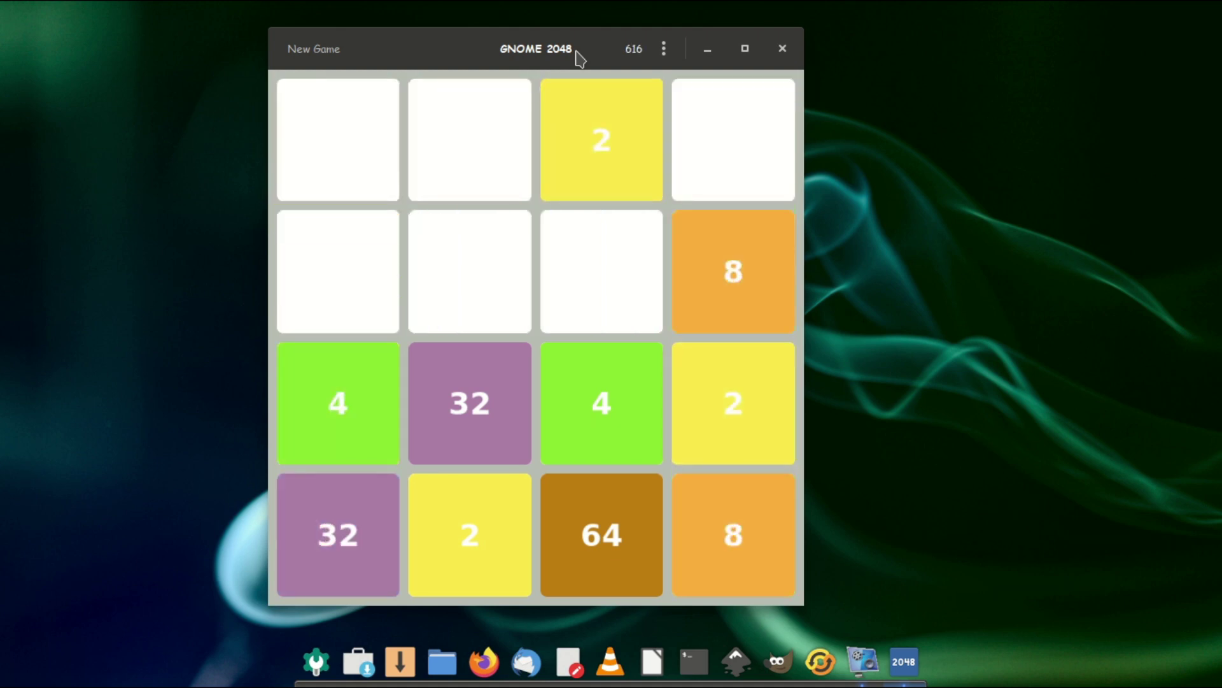
Step: Start a new 4 × 4 game of 2048 and close the game window
click(289, 51)
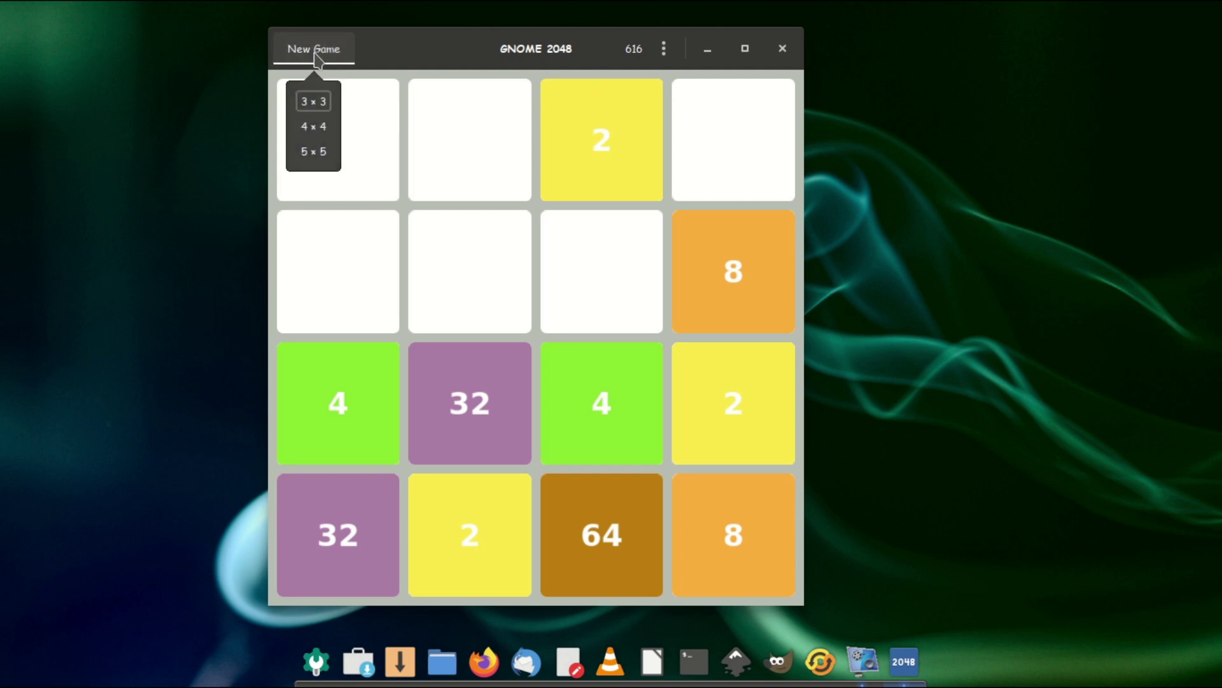
click(306, 130)
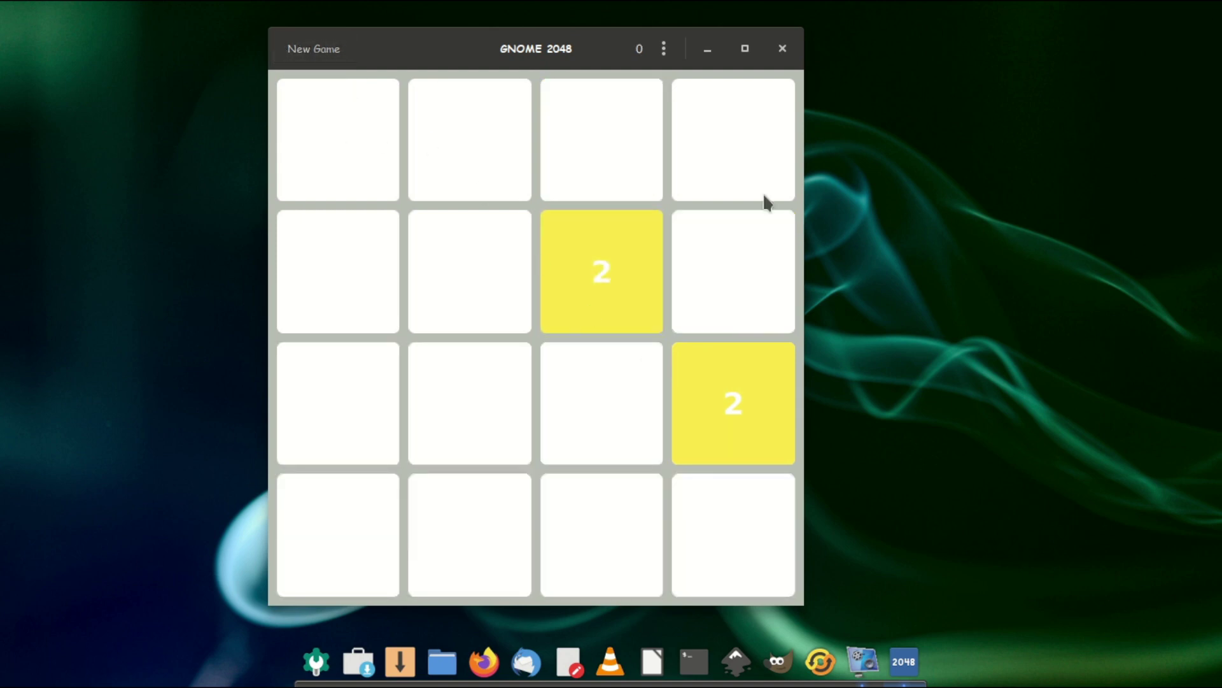
click(783, 46)
Step: Launch Editor de texto from the Acessórios applications category and reposition its window below the top panel
click(15, 16)
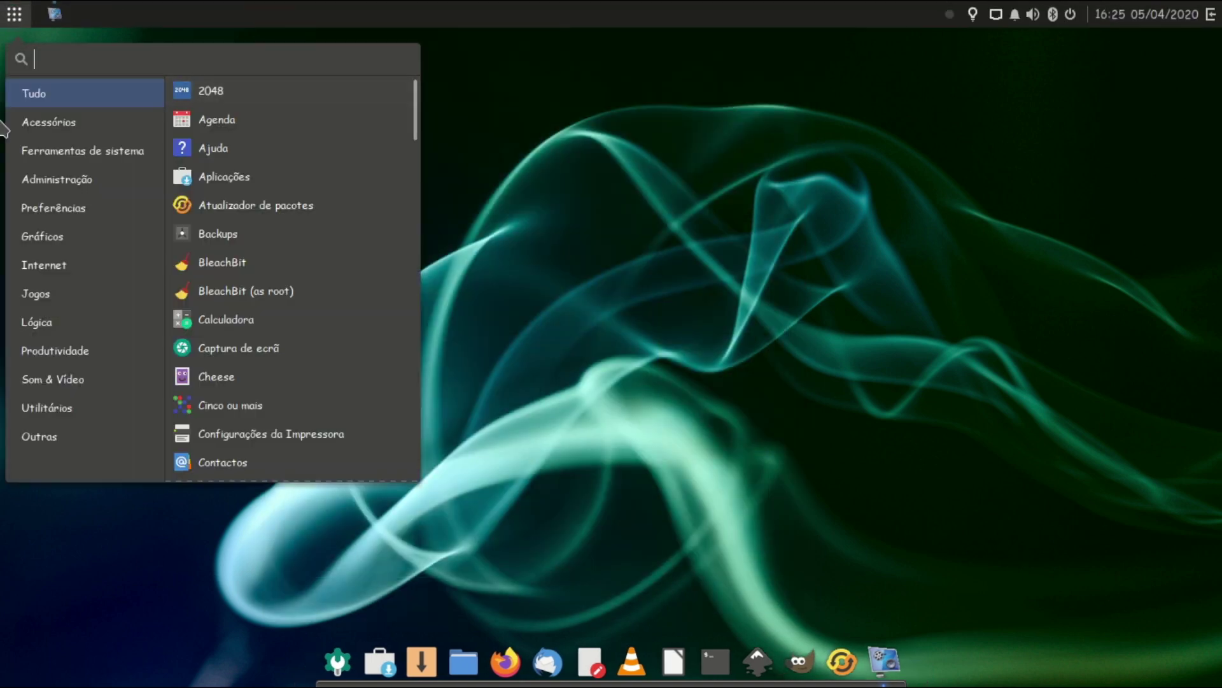
click(28, 126)
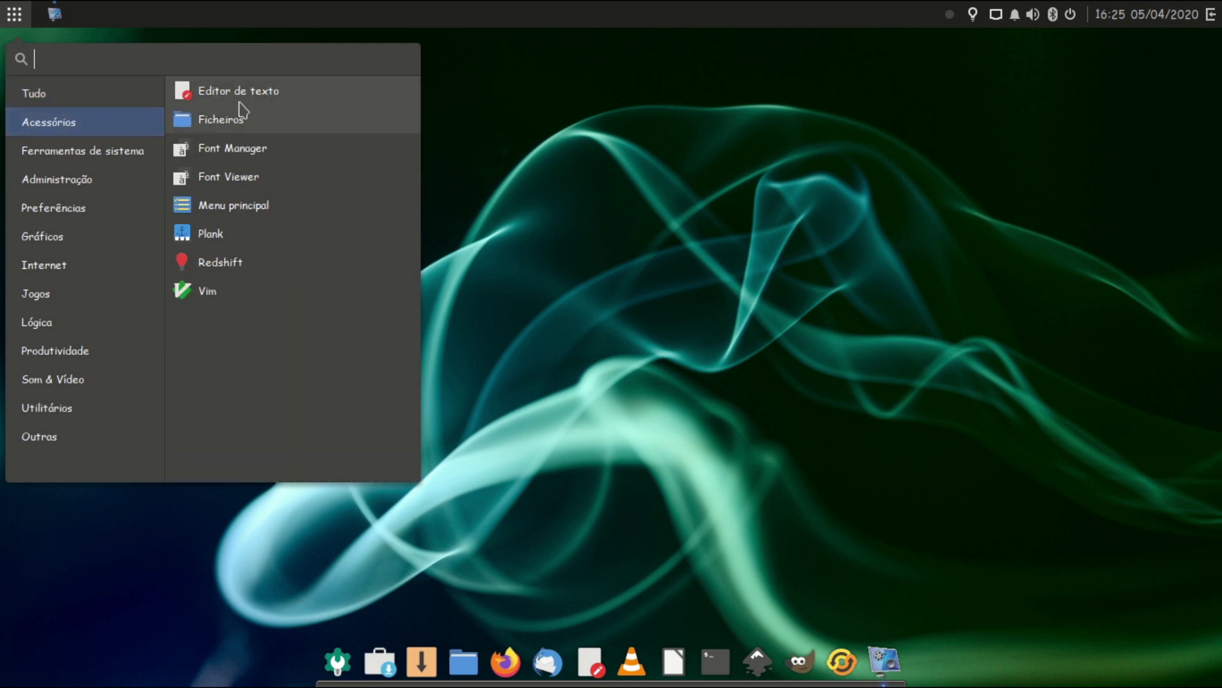
click(520, 264)
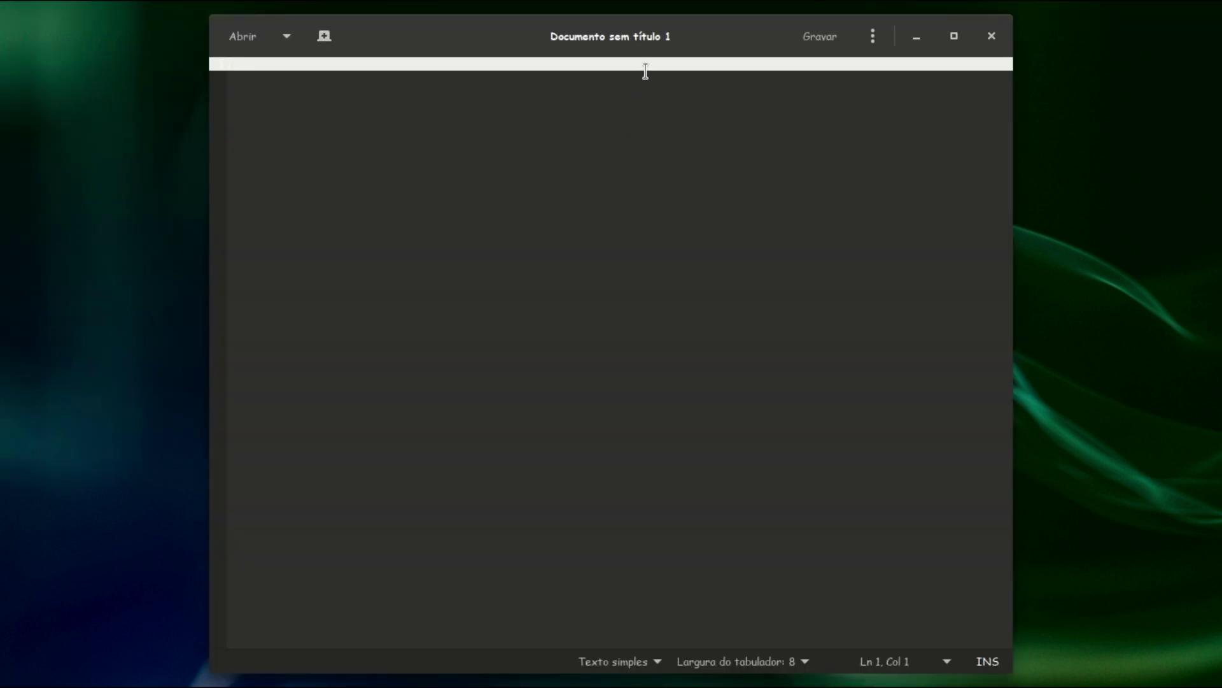
drag(576, 97, 597, 71)
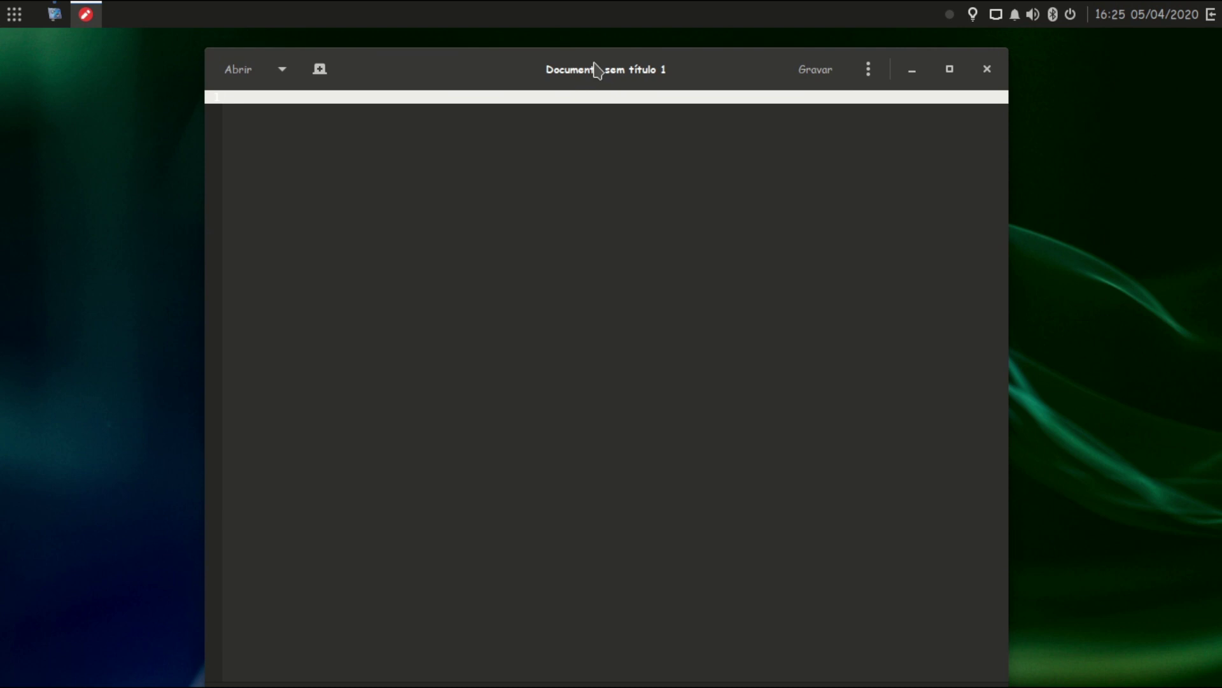
Step: View the text editor's help guide, reposition the help window and close it
click(877, 77)
click(810, 472)
click(927, 77)
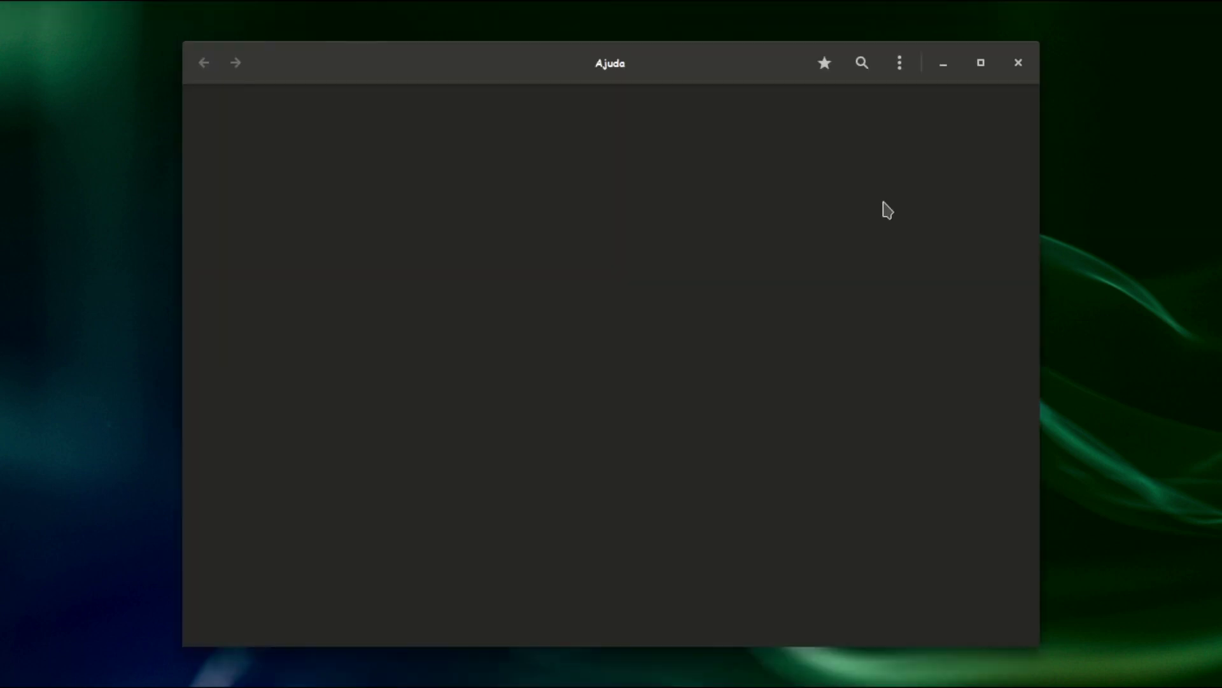
drag(700, 60, 659, 53)
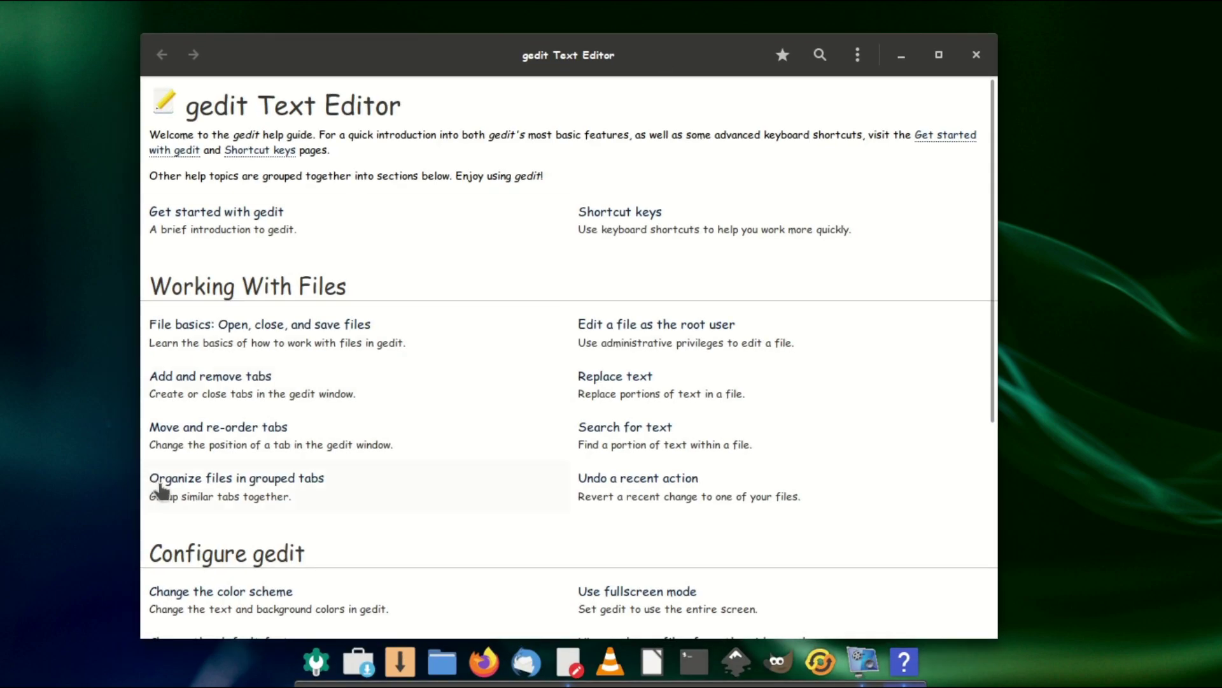
click(978, 55)
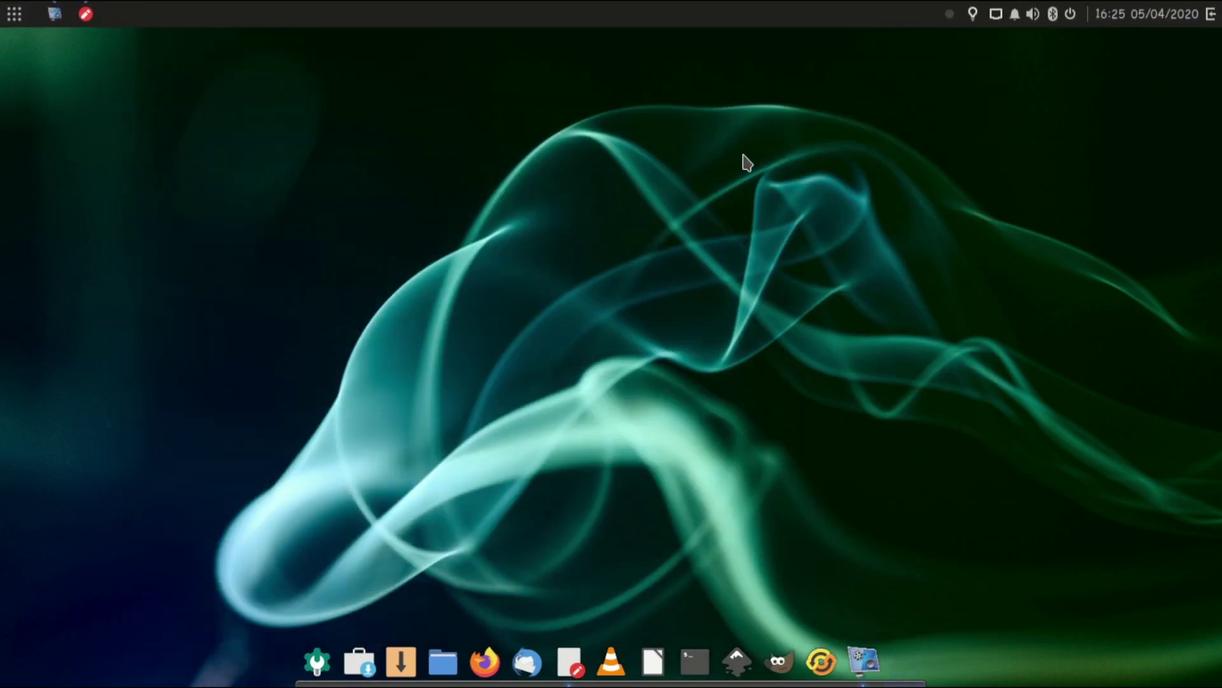
Step: Bring the text editor back, view its version and about information, and close the editor
click(85, 14)
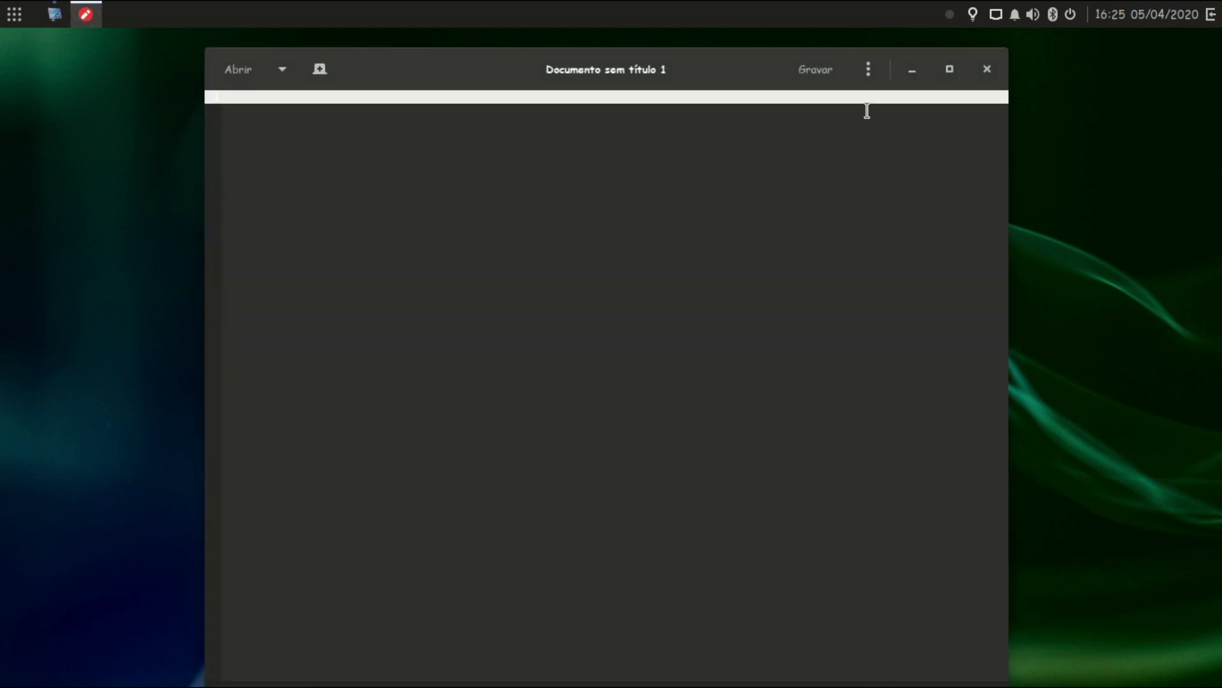
click(794, 502)
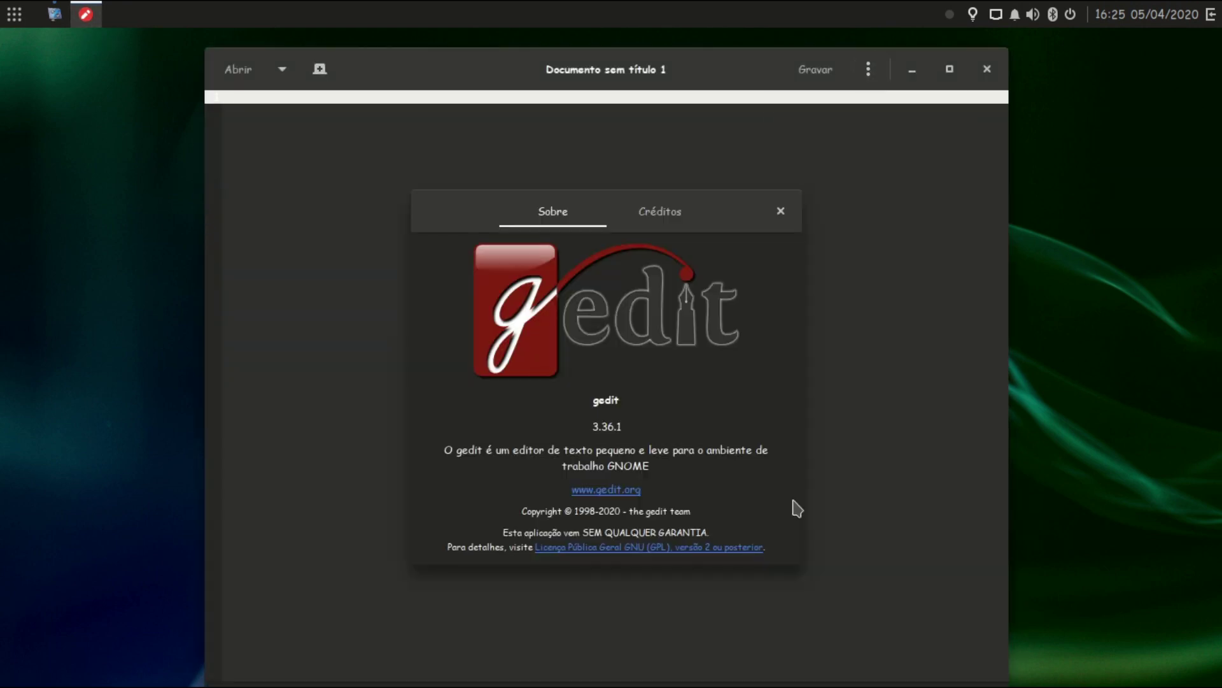
click(781, 211)
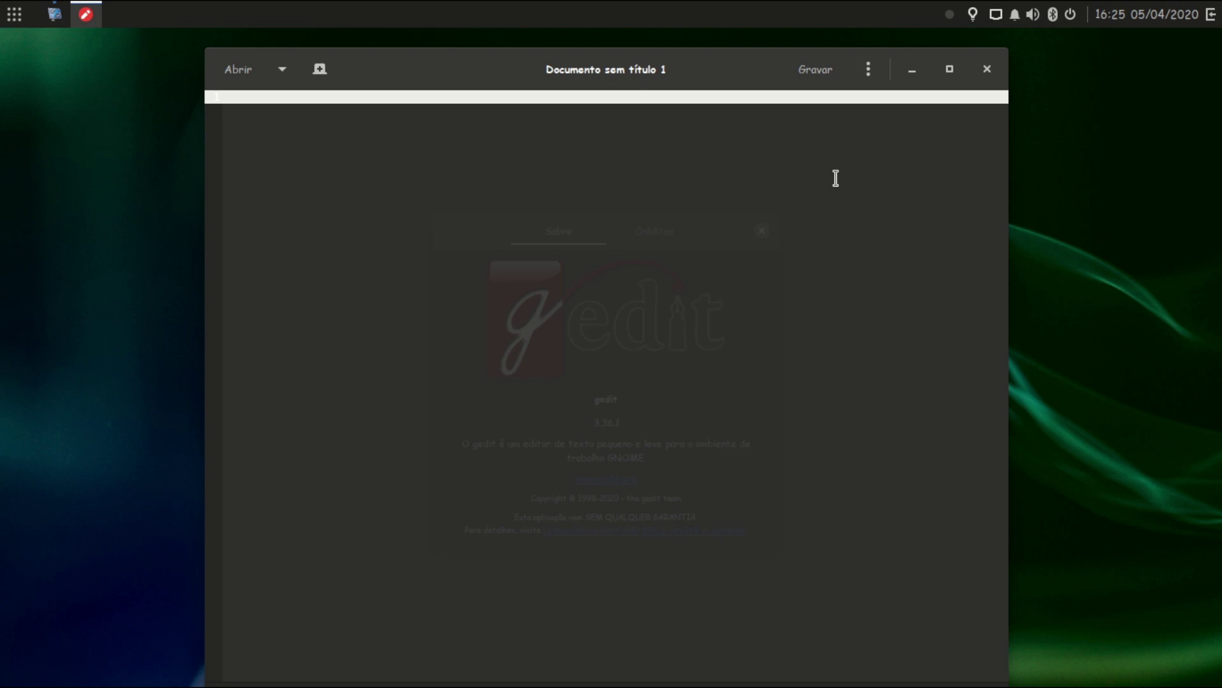
click(986, 69)
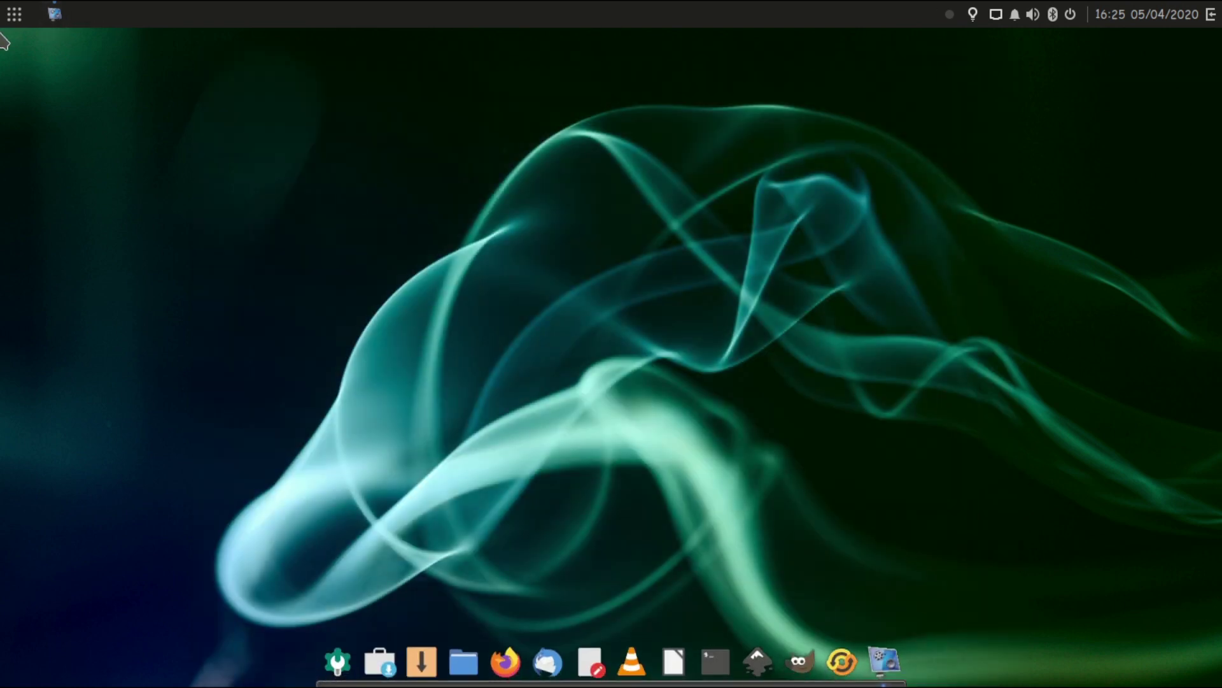
Step: Launch the Ficheiros file manager from the Acessórios applications category and reposition its window
click(14, 14)
click(24, 125)
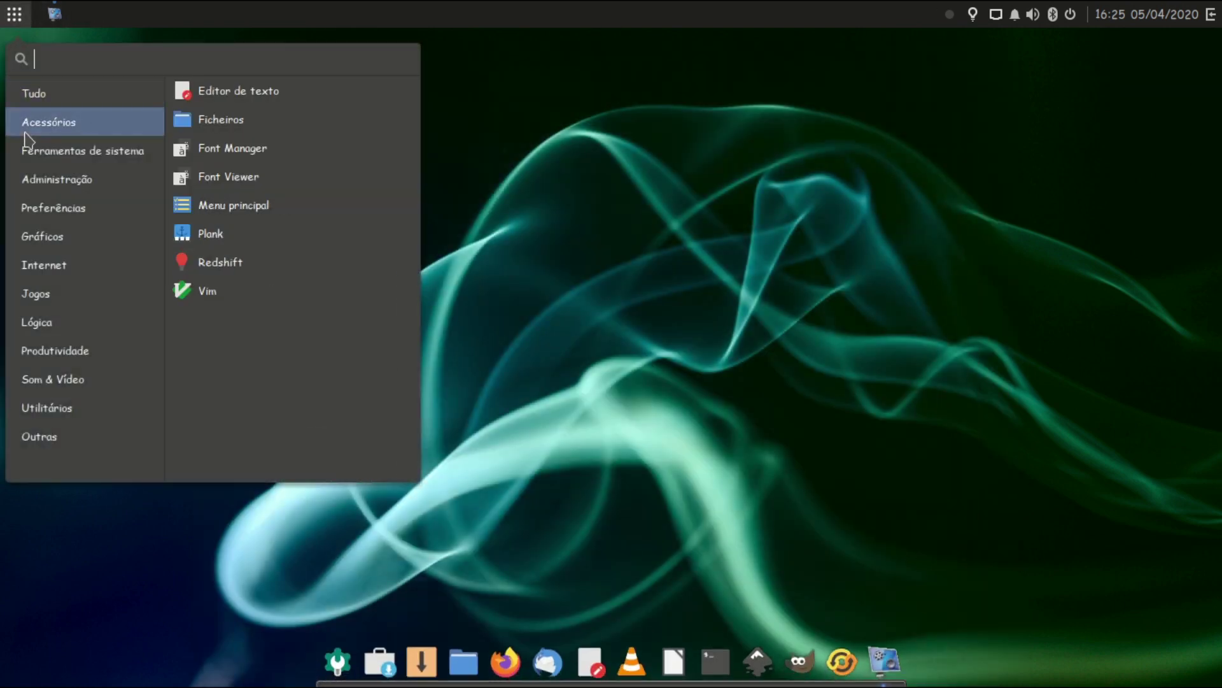
click(247, 137)
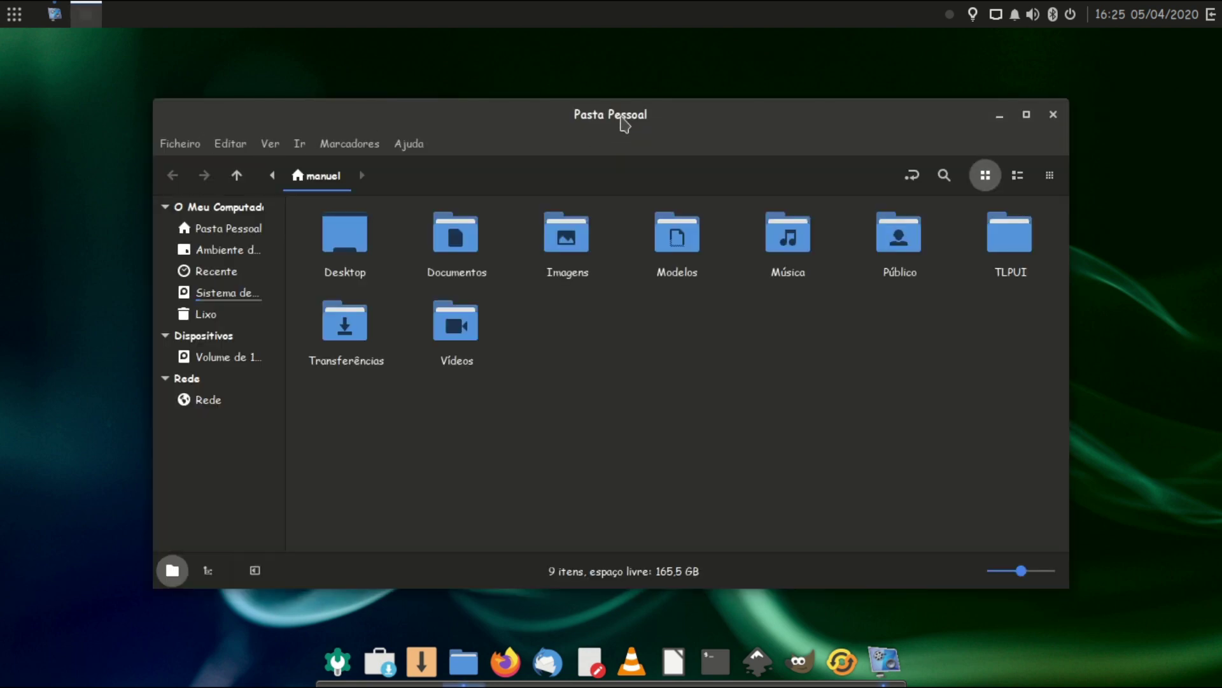
drag(623, 123, 565, 99)
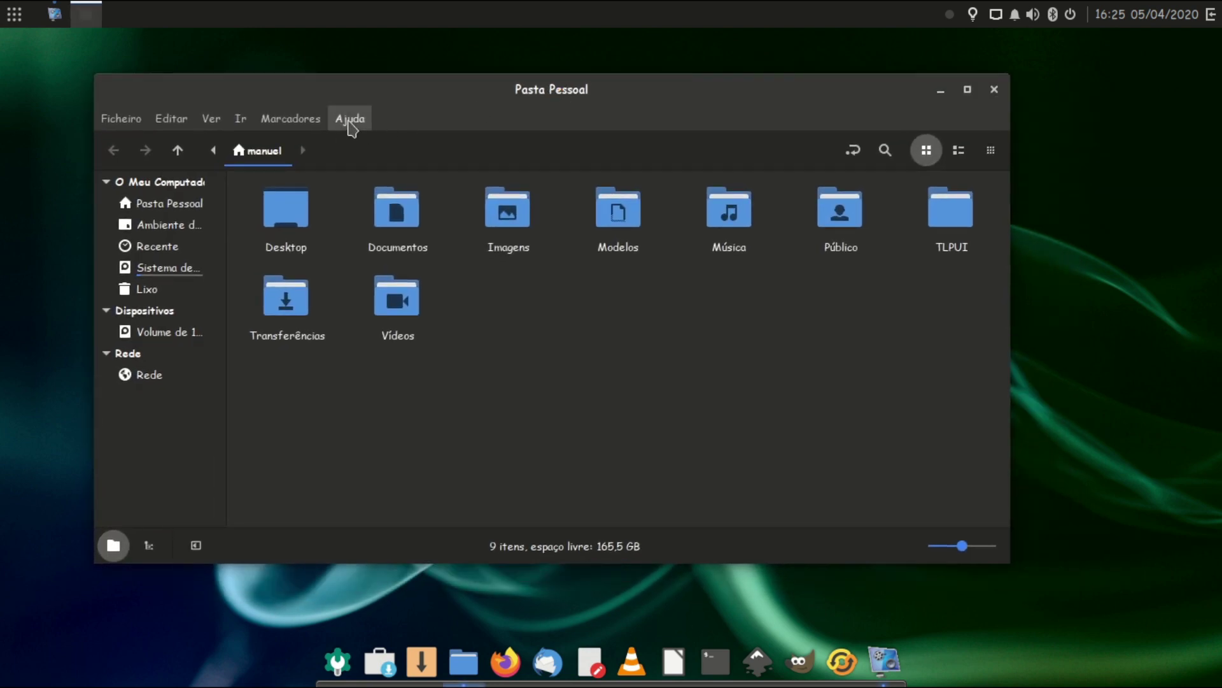
Step: View the file manager's version and about information and close the file manager
click(350, 121)
click(364, 212)
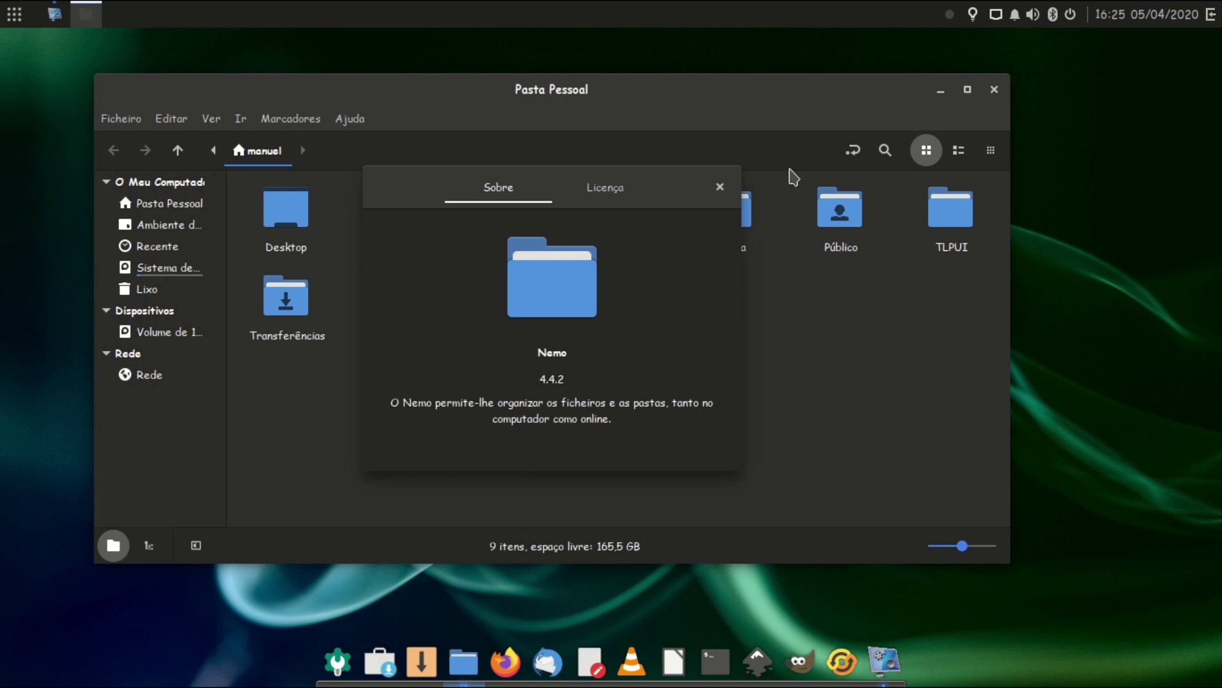
click(719, 187)
click(994, 90)
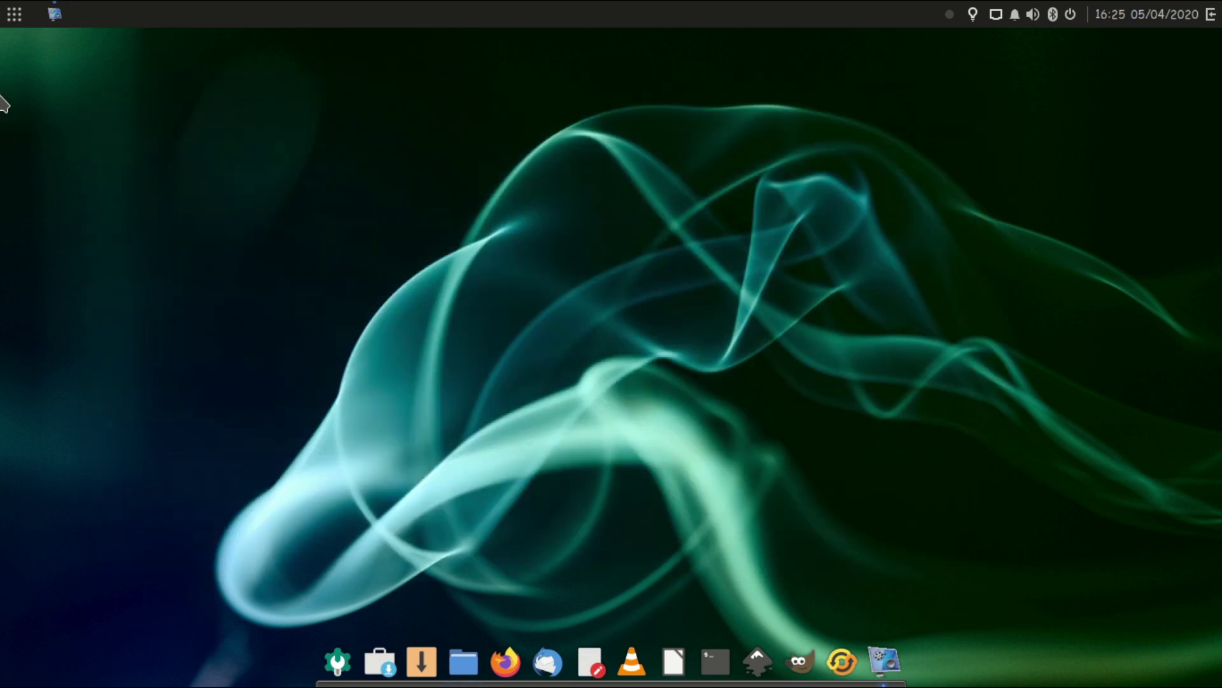
Step: Launch Font Manager from the Acessórios applications category and reposition its window
click(14, 14)
click(54, 127)
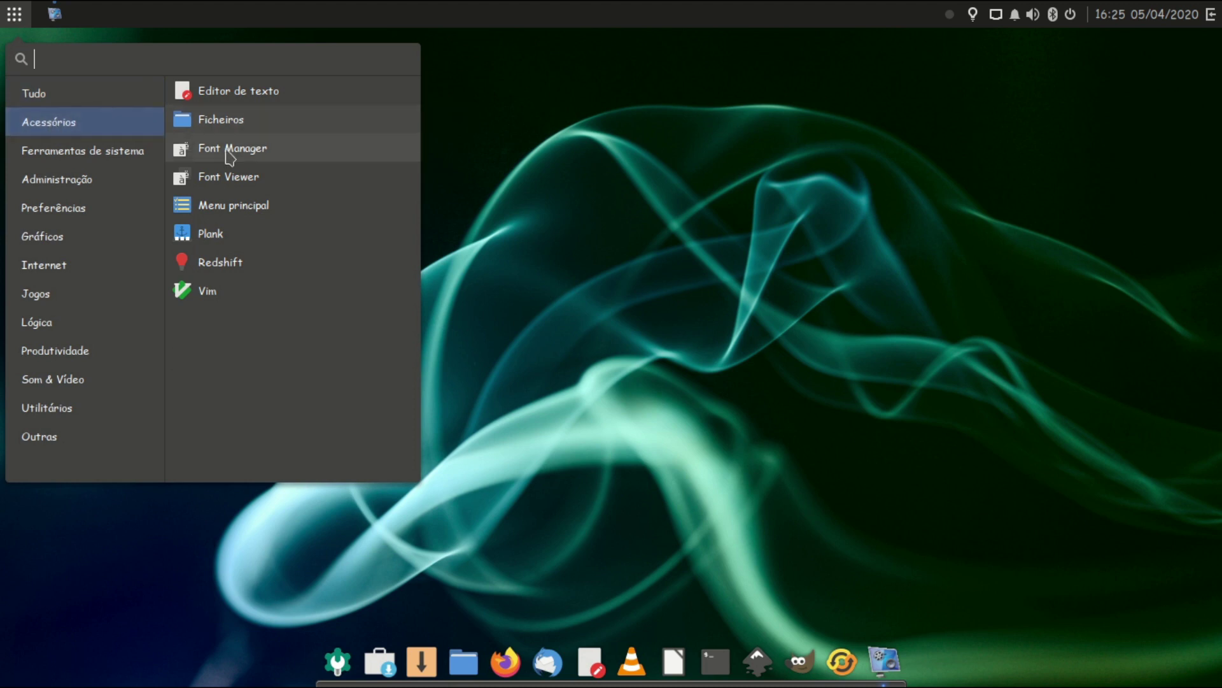
click(483, 299)
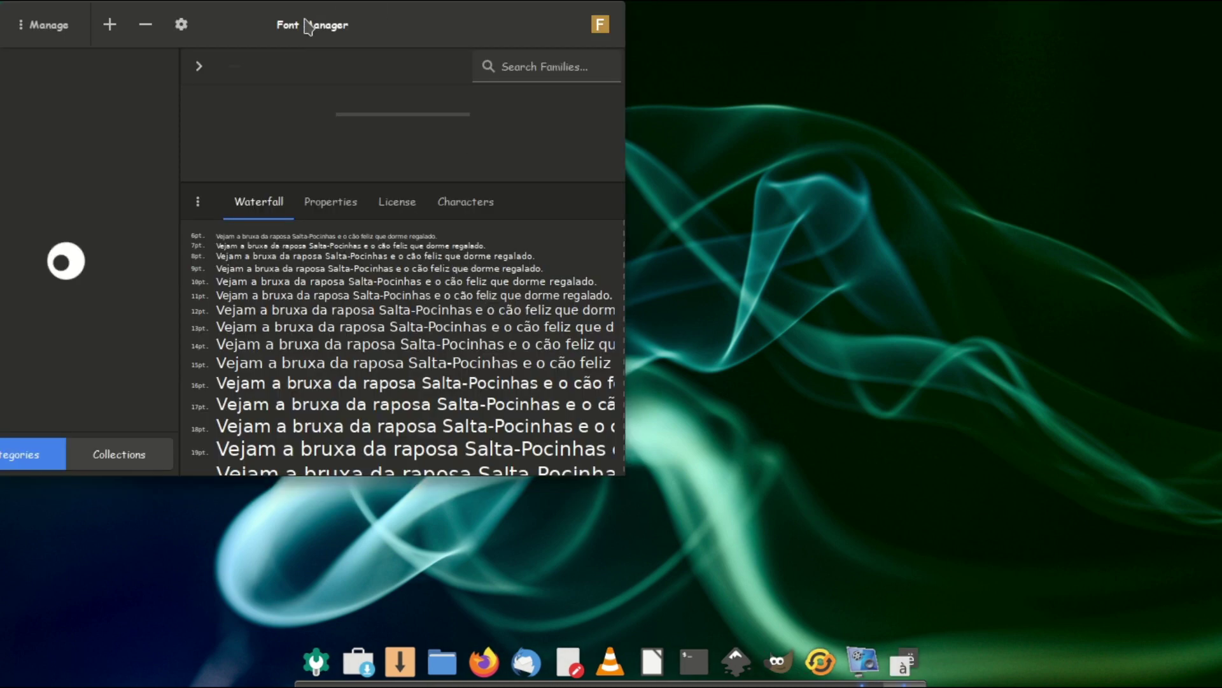
drag(309, 27, 882, 101)
Step: Launch Font Viewer from the Acessórios category, reposition its window beside Font Manager, and close it
click(16, 16)
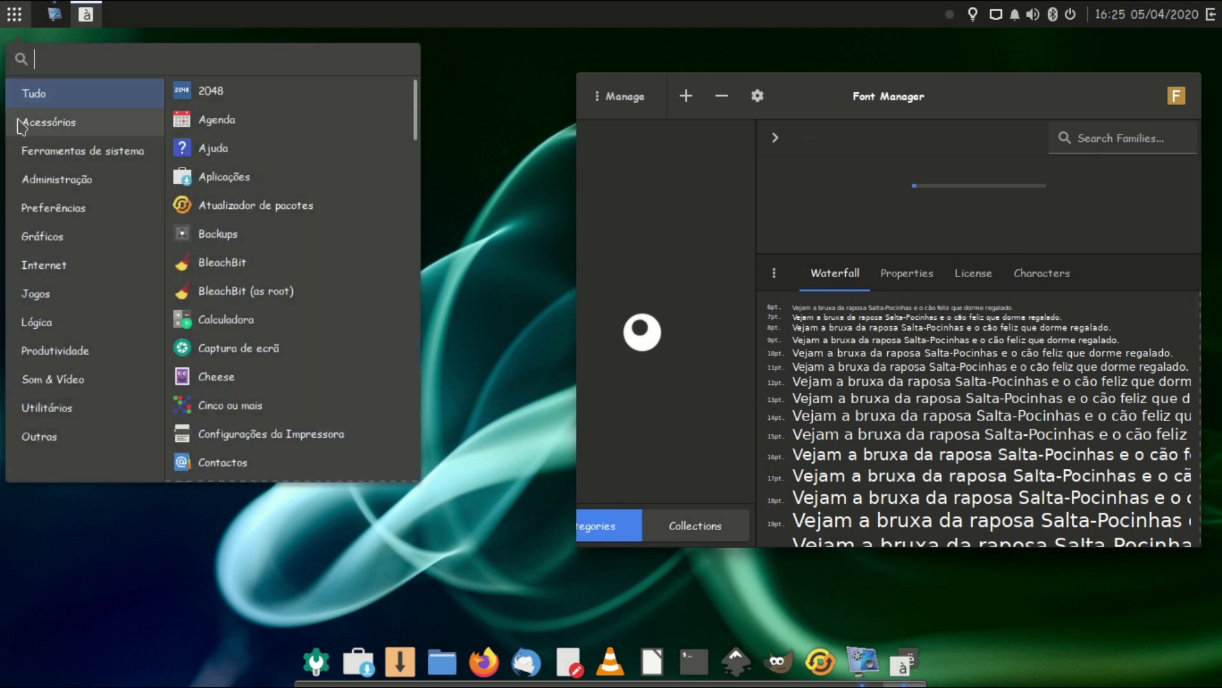
click(44, 121)
click(320, 181)
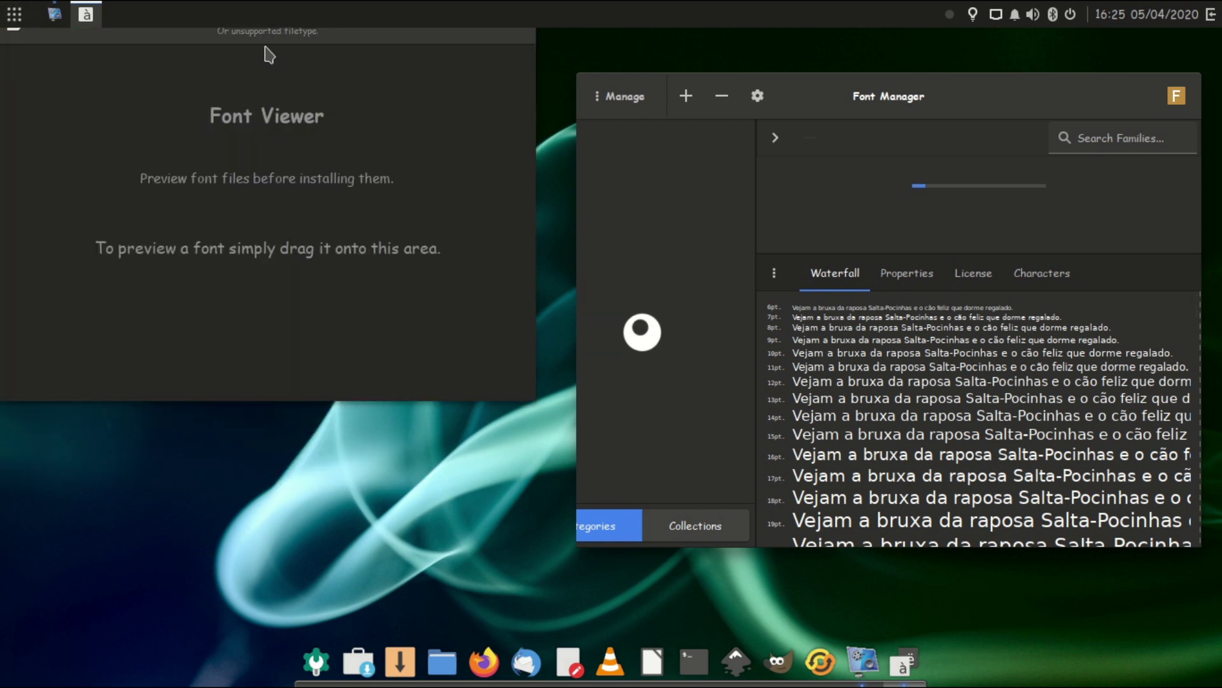
drag(245, 35, 290, 159)
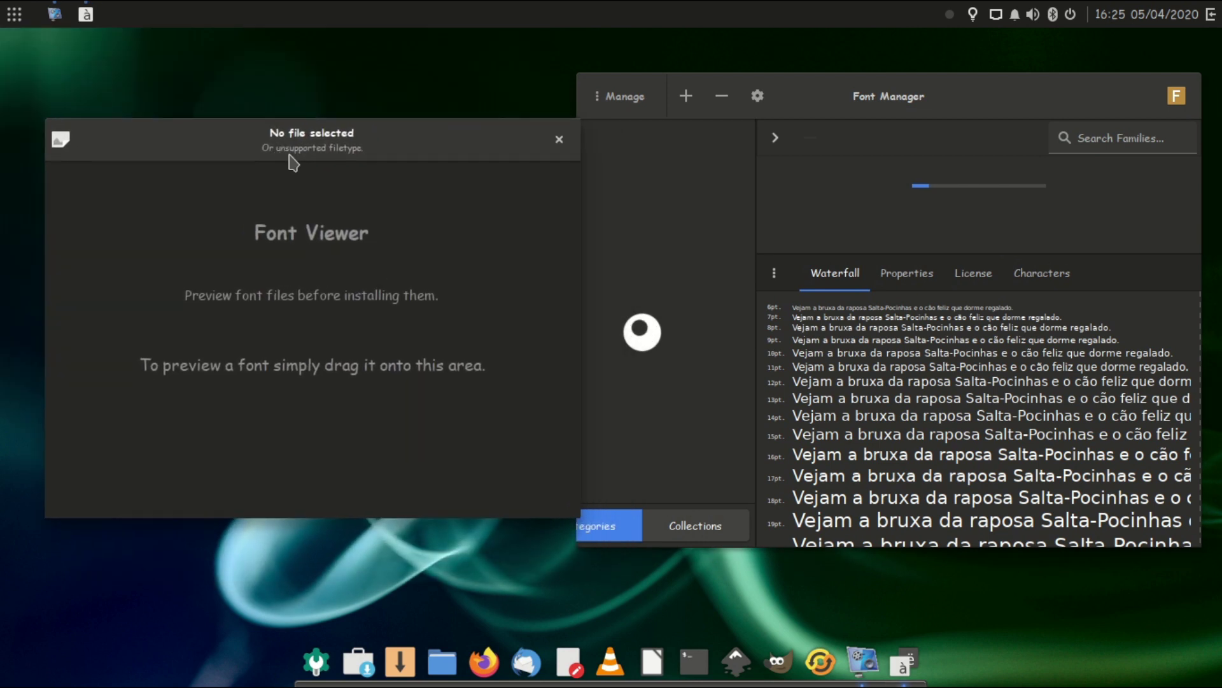
drag(393, 150, 382, 141)
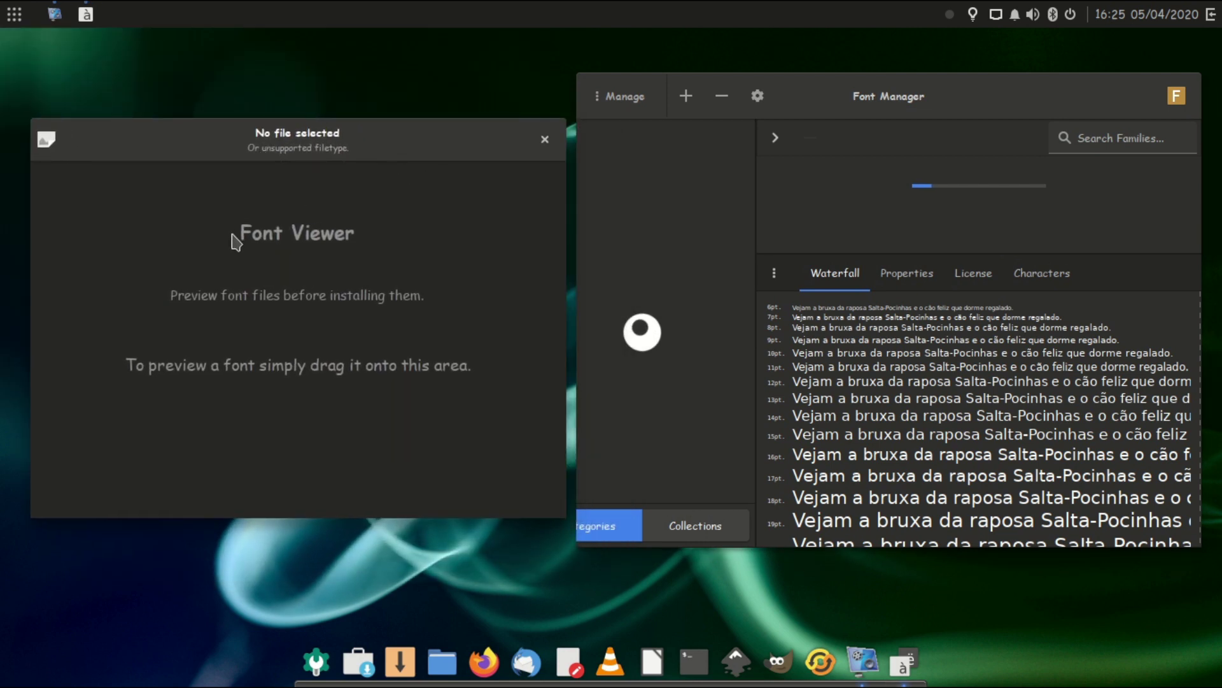
click(545, 139)
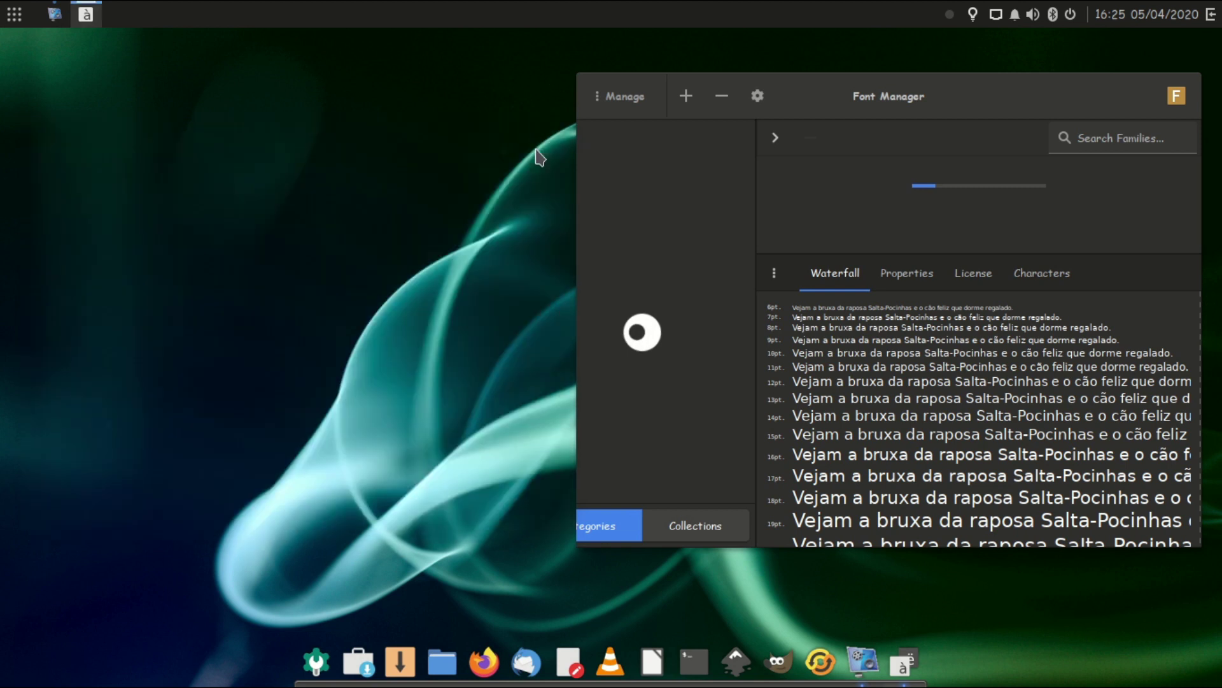
Step: Launch the Menu principal editor from the Acessórios category and reposition its window
click(16, 16)
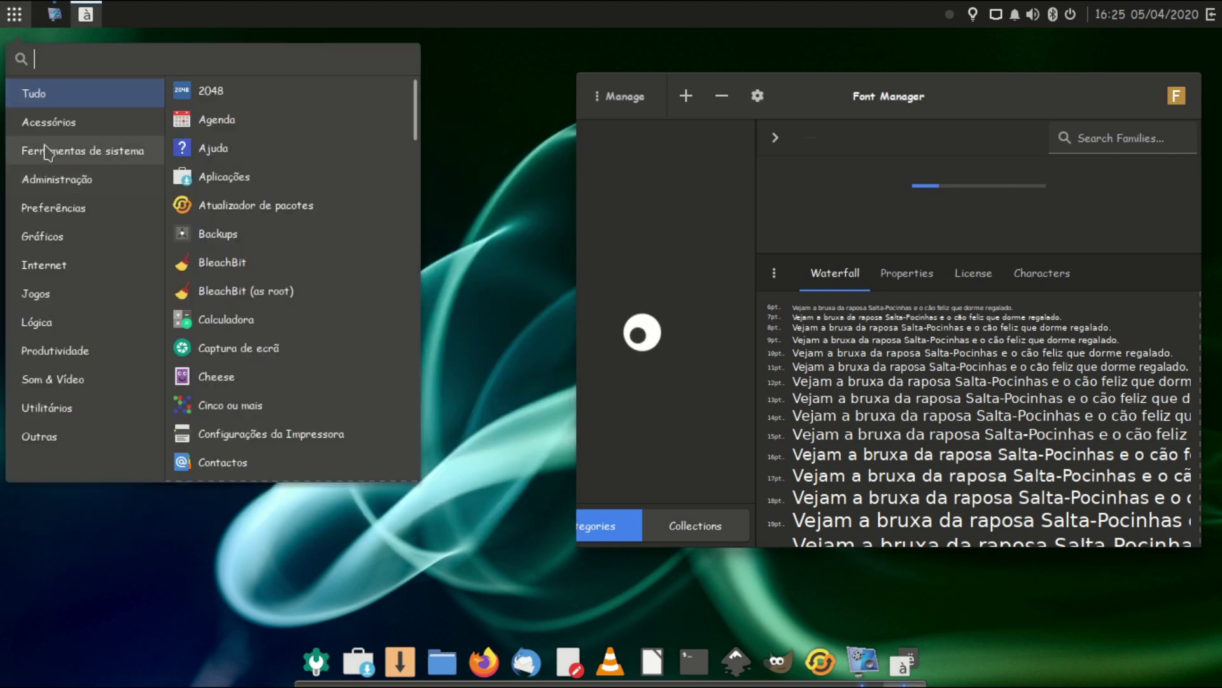
click(48, 122)
click(210, 204)
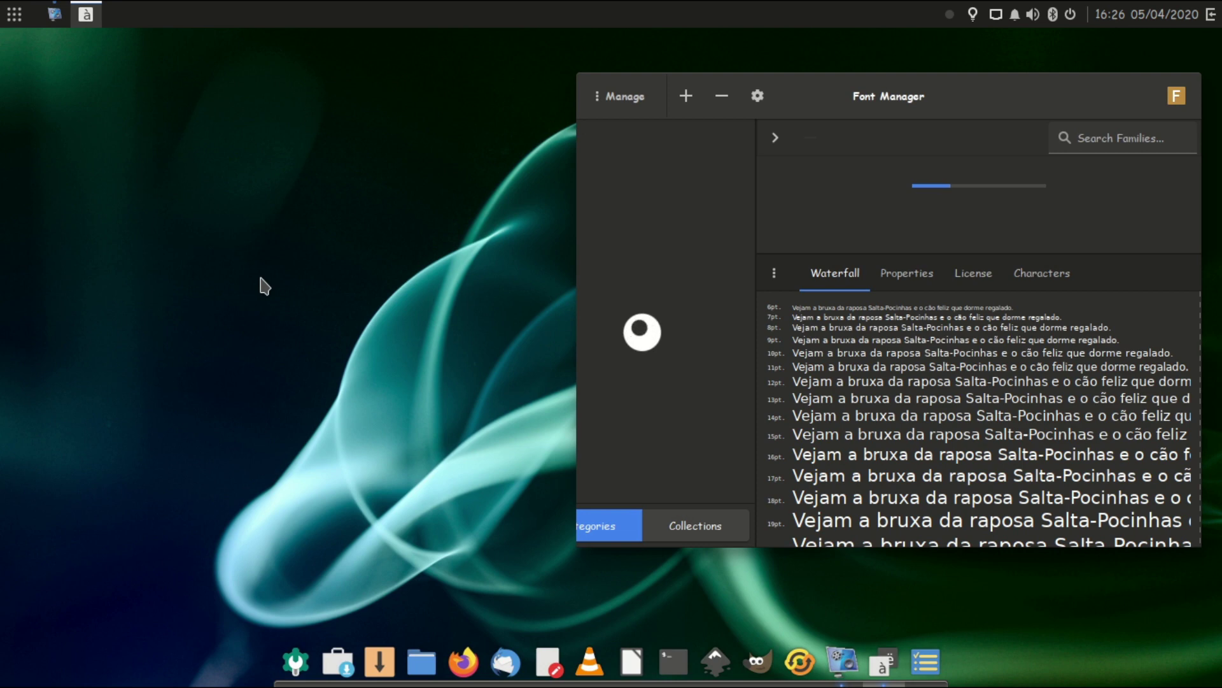
drag(568, 130, 331, 76)
Step: Look through the Jogos, Internet, Gráficos and Ferramentas de sistema categories, returning to Gráficos
click(153, 347)
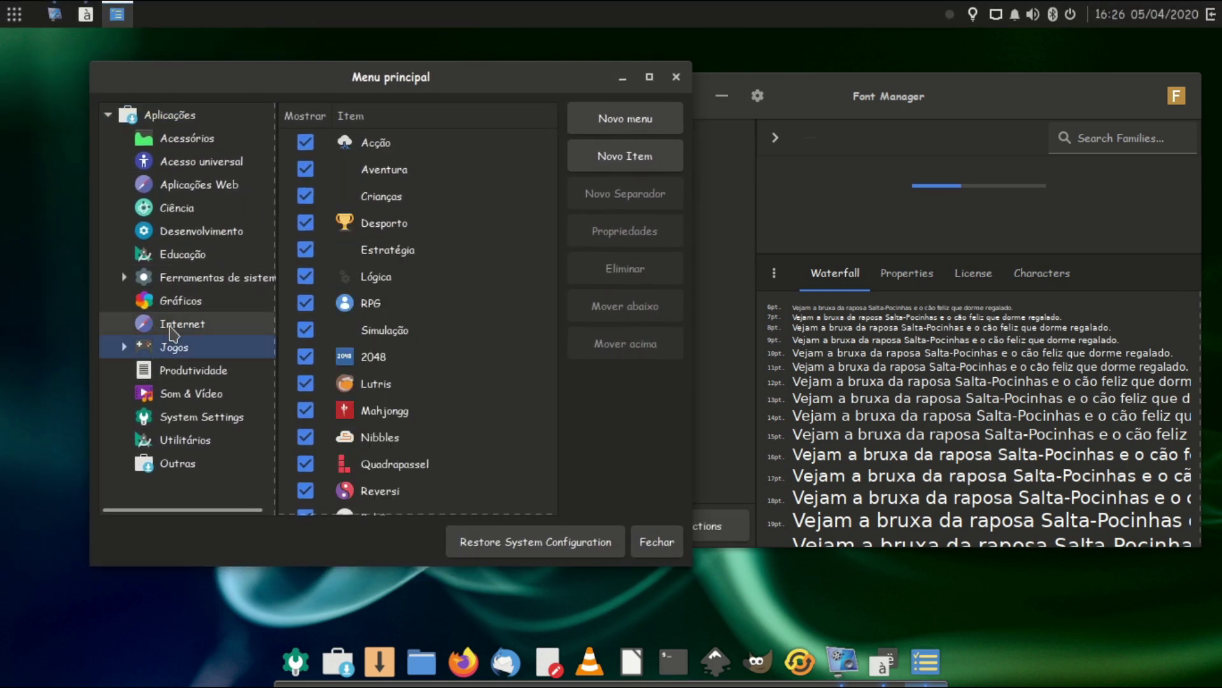
click(170, 326)
click(175, 300)
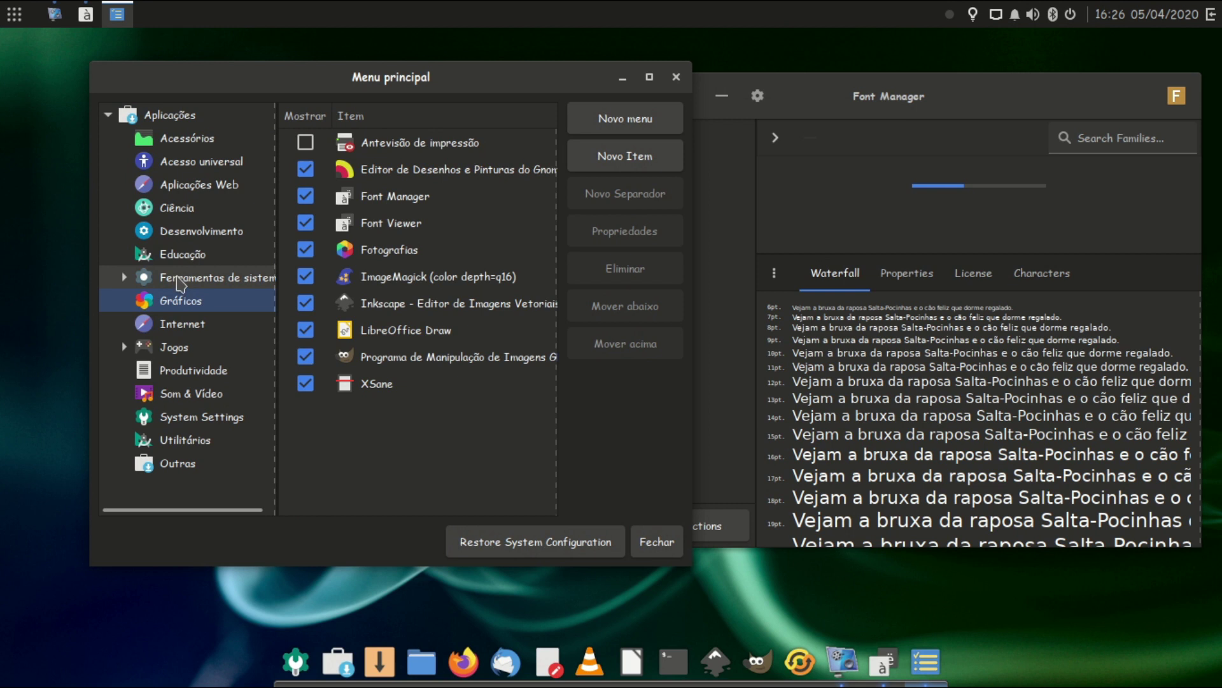
click(177, 278)
click(175, 303)
Step: Enable the Antevisão de impressão item in the Gráficos category and check that category in the applications menu
click(311, 145)
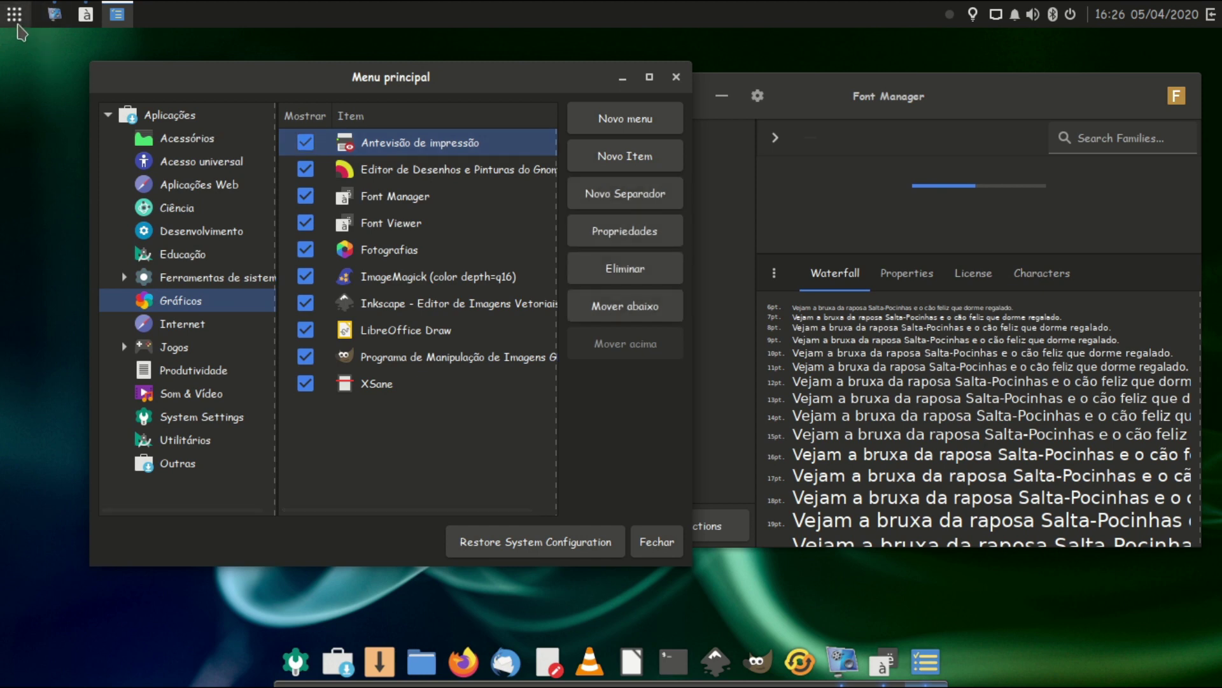
click(14, 14)
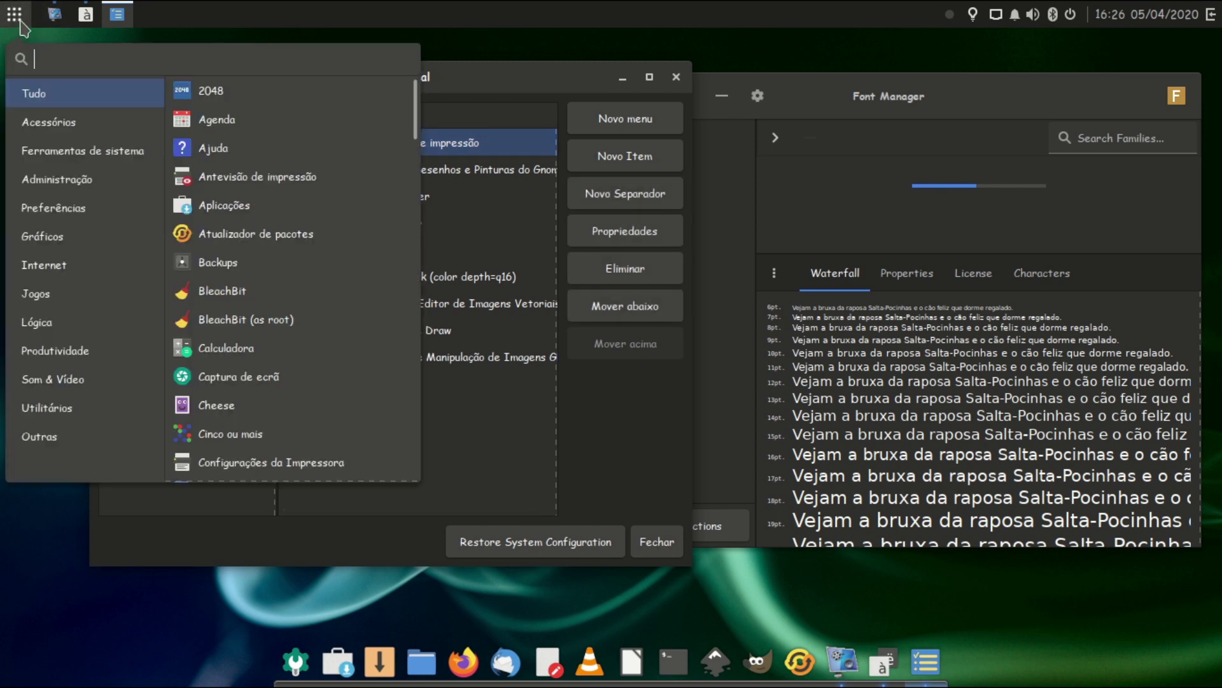
click(40, 235)
click(489, 105)
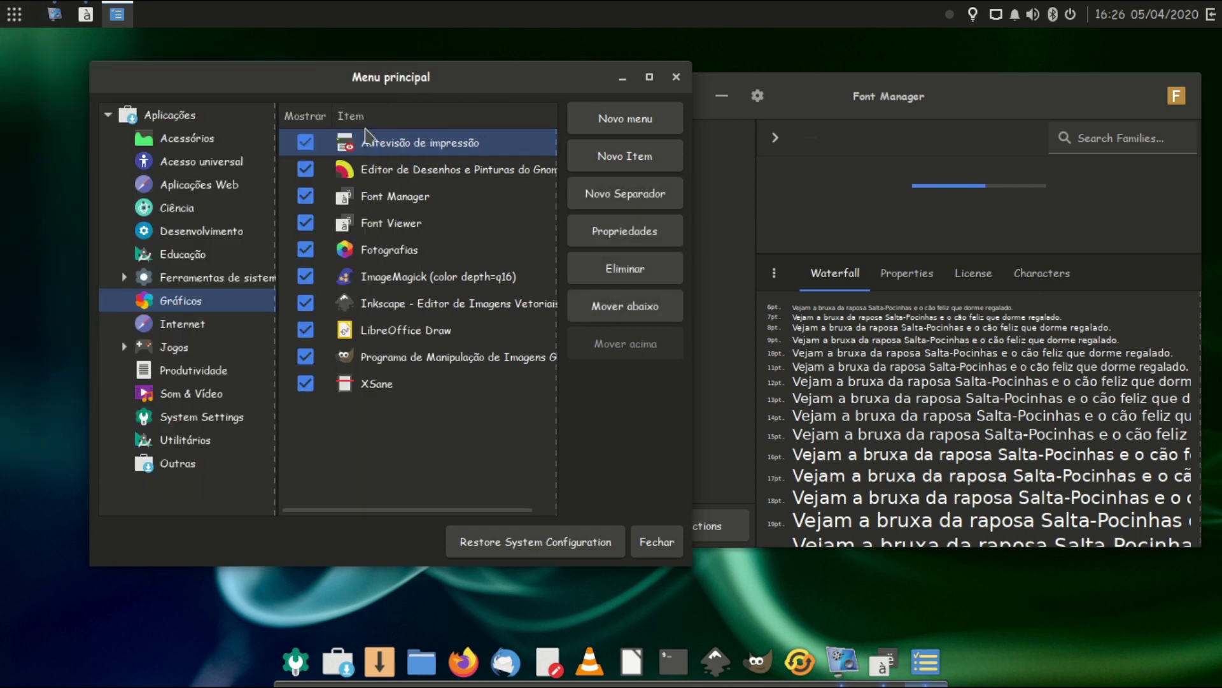
Step: Try to hide the Antevisão de impressão item again, check the Gráficos applications, and close the menu editor
click(306, 143)
click(14, 14)
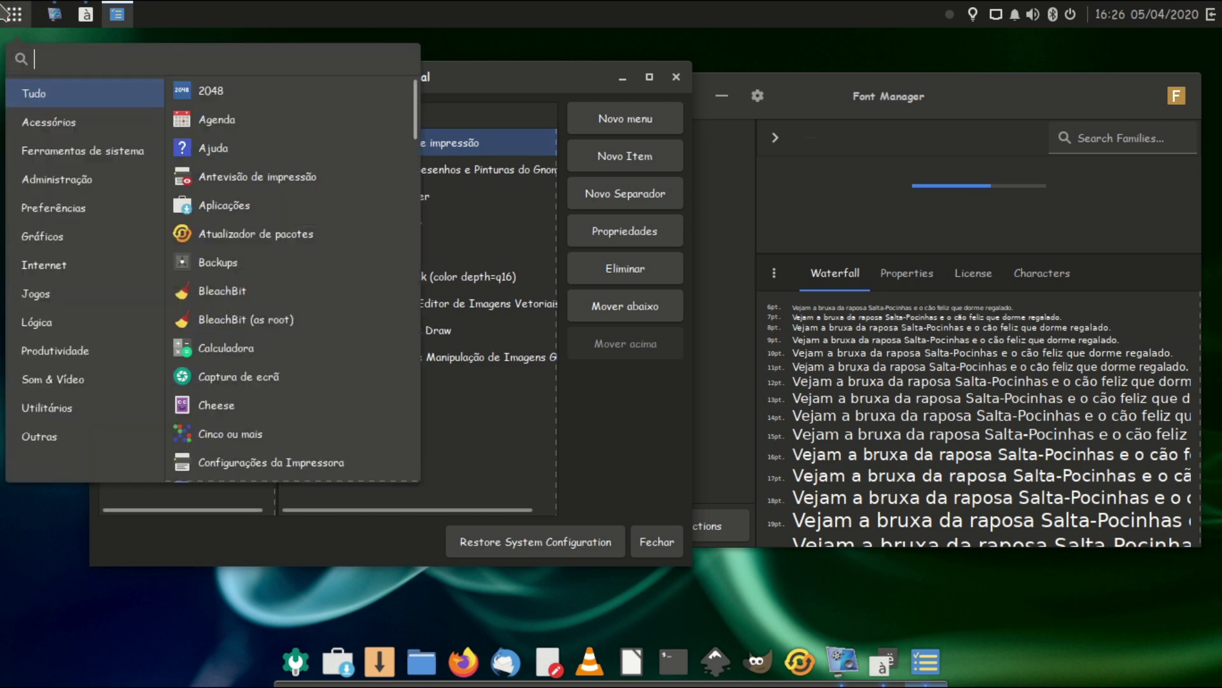
click(41, 235)
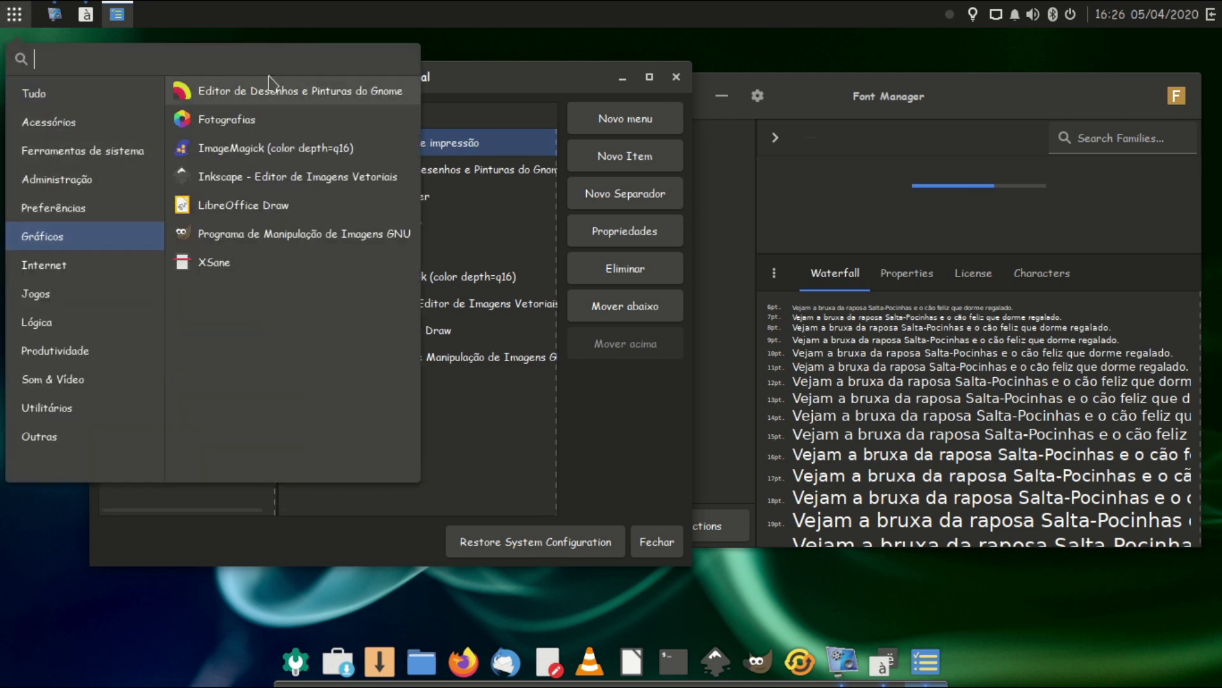
click(533, 71)
click(657, 543)
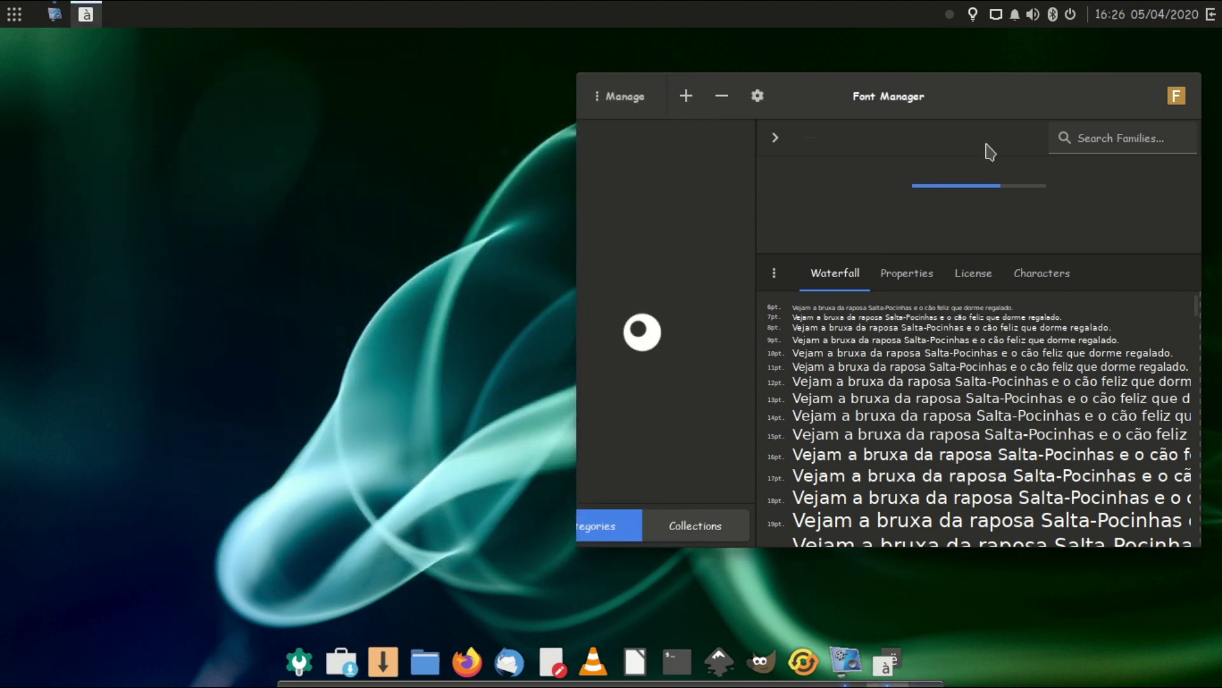
Step: Launch Plank from the Acessórios category and view the options of its dock icon
click(19, 13)
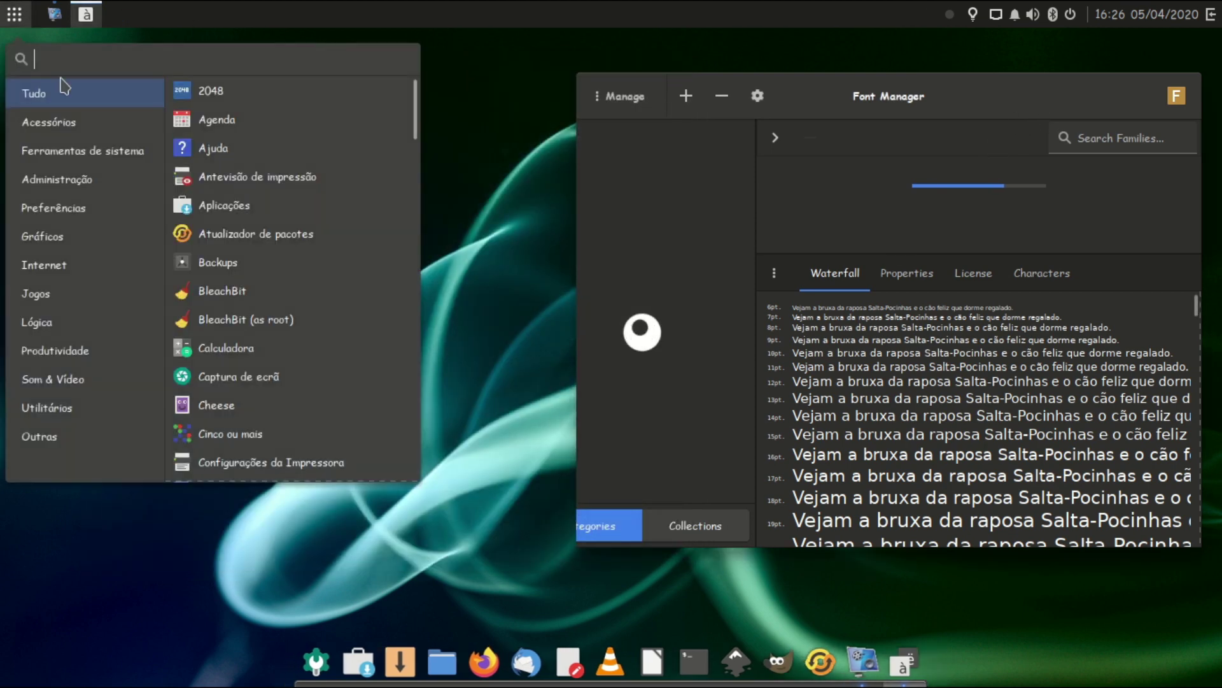
click(32, 121)
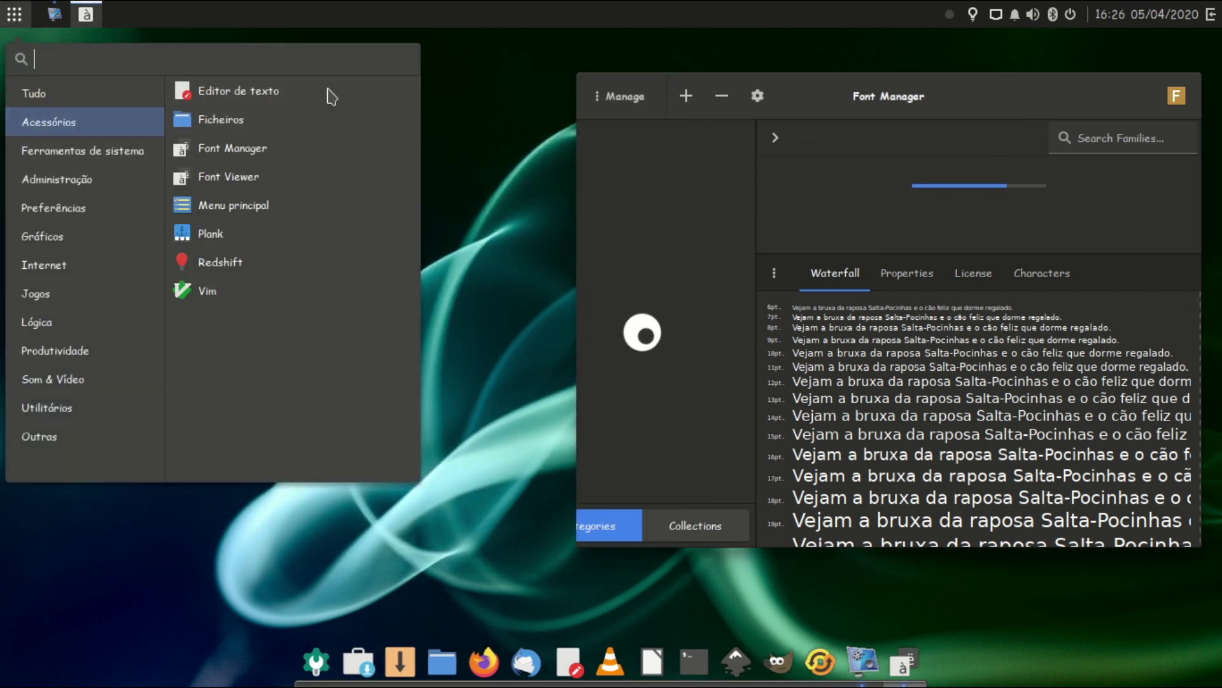
click(237, 245)
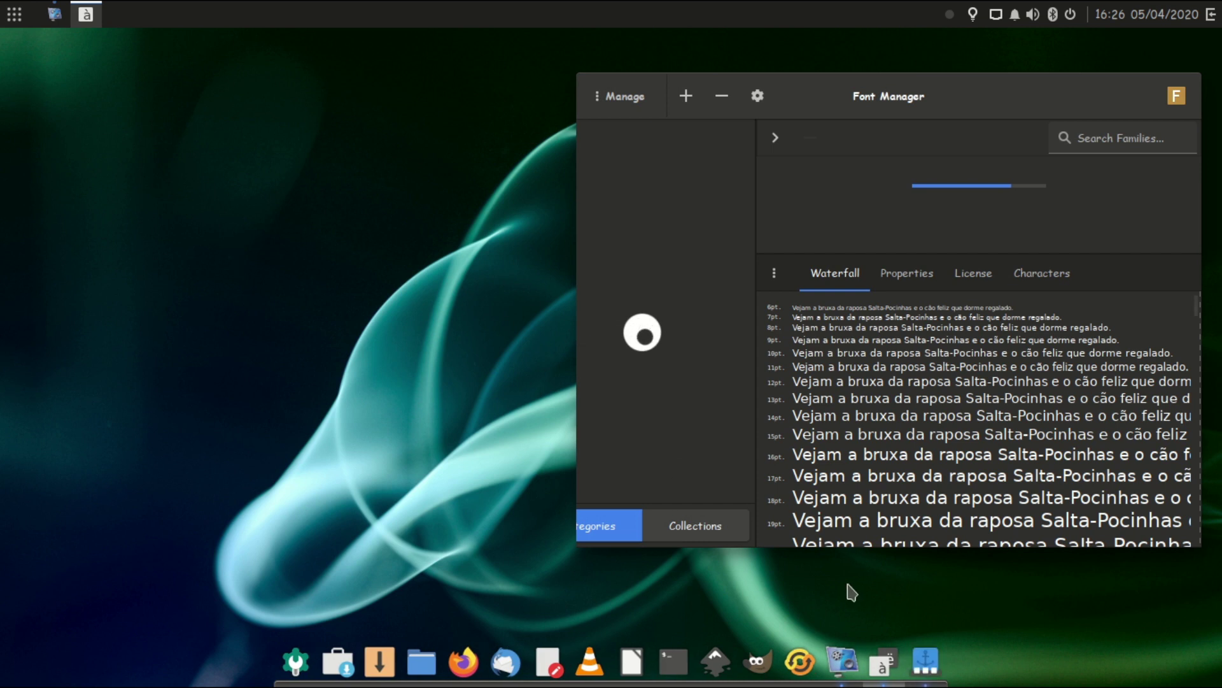
right_click(925, 663)
click(905, 599)
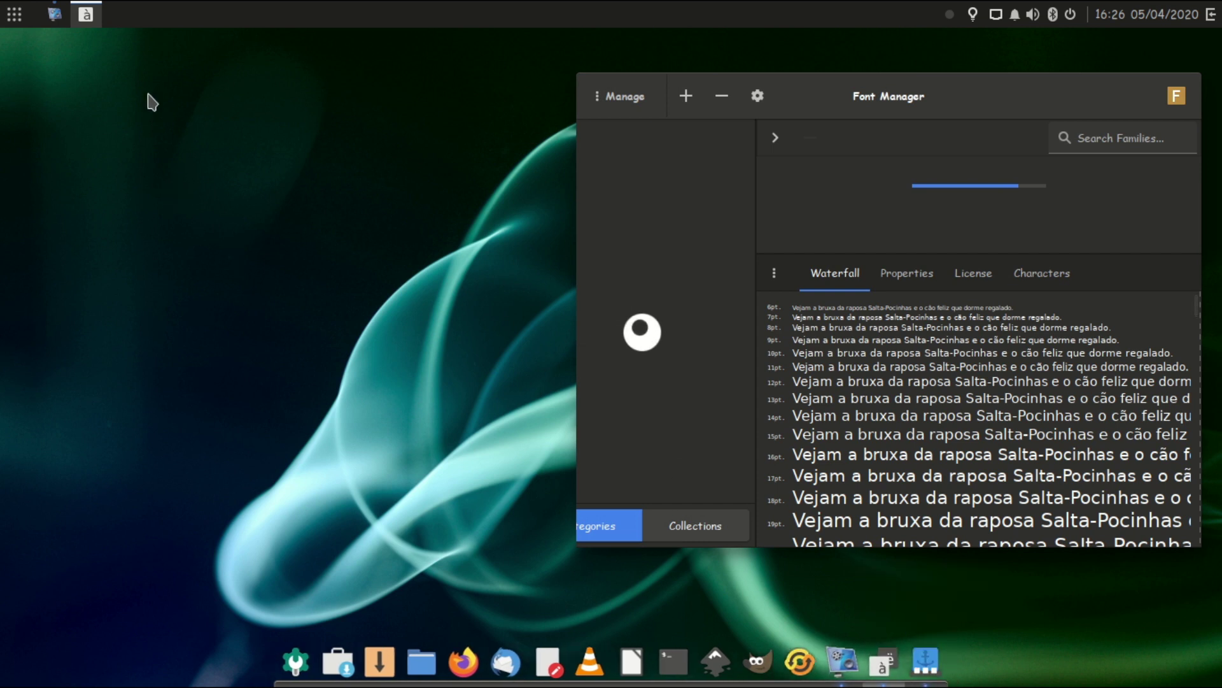
Step: Launch Redshift from the Acessórios category, view its indicator options, and quit the duplicate instance
click(16, 14)
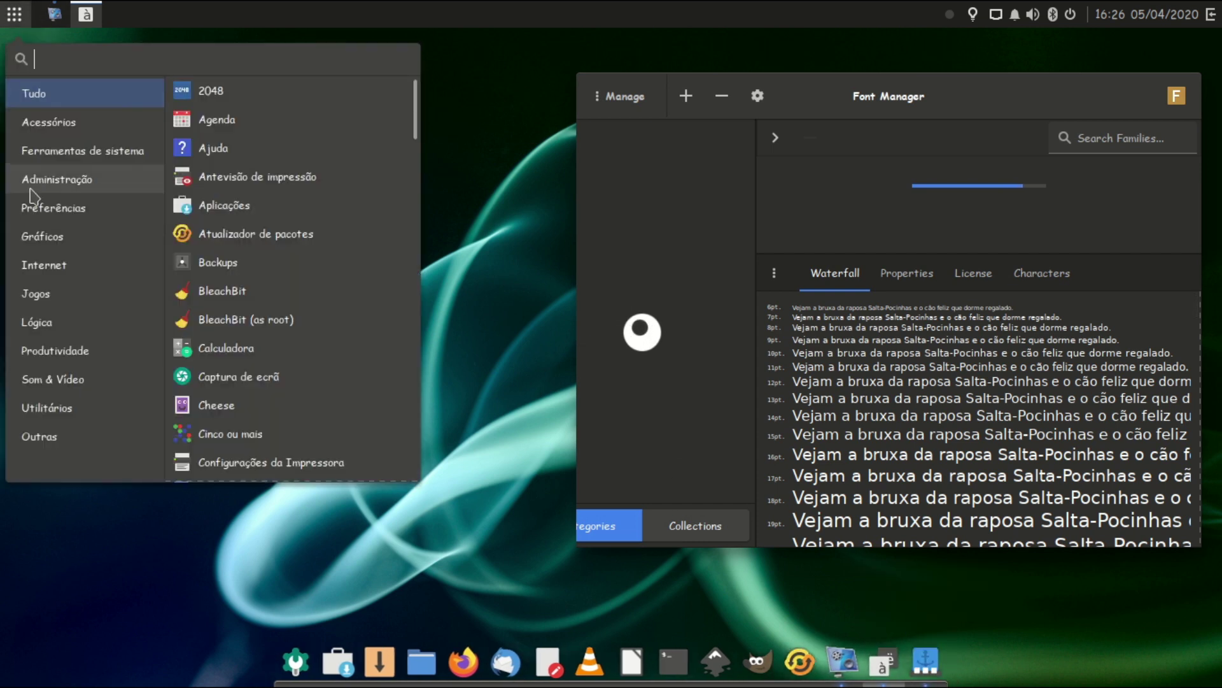
click(88, 124)
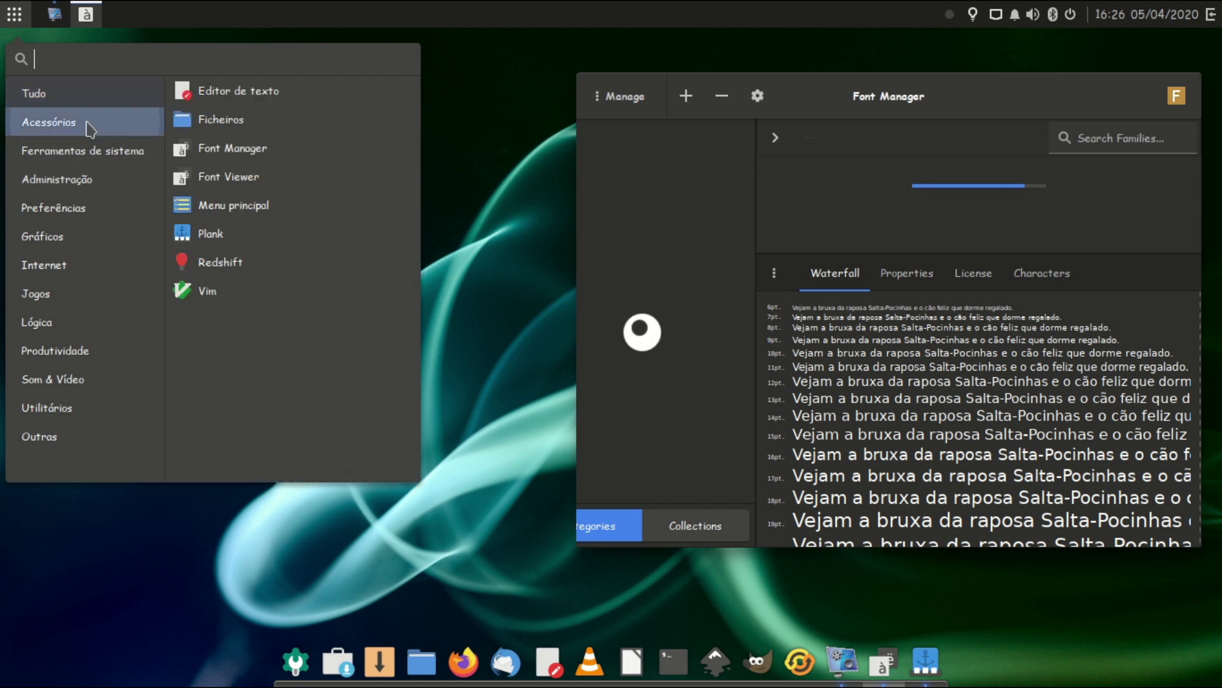
click(265, 270)
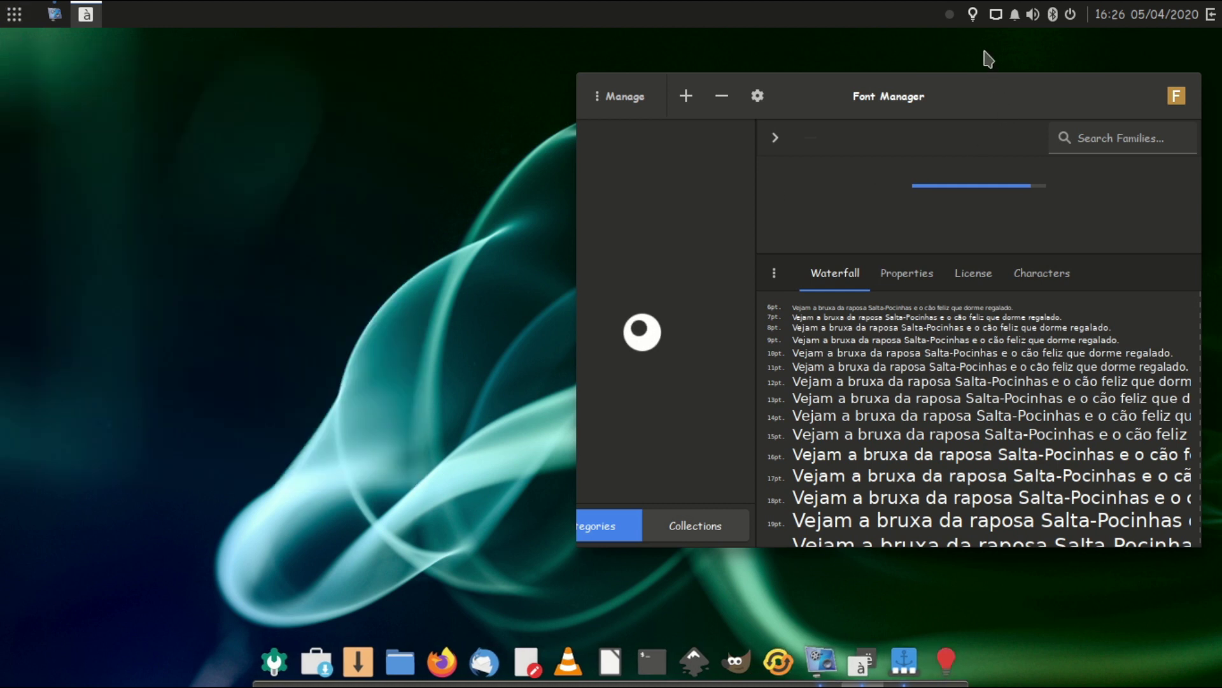
click(973, 15)
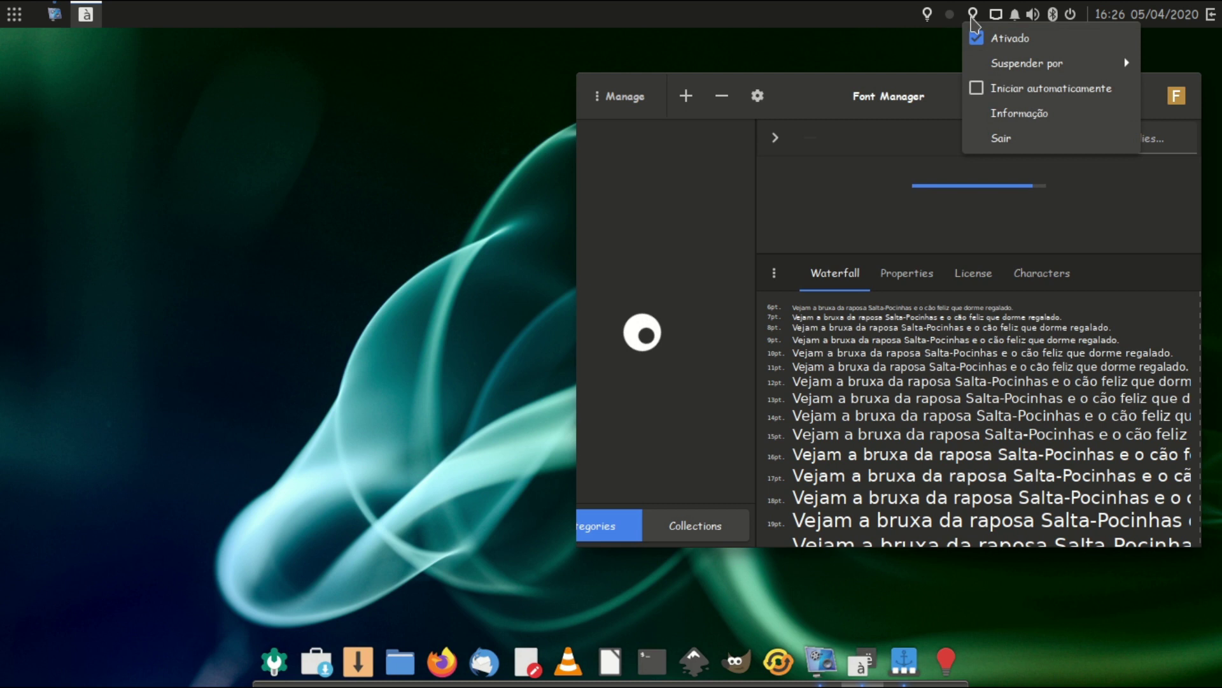
click(945, 35)
click(927, 19)
click(921, 137)
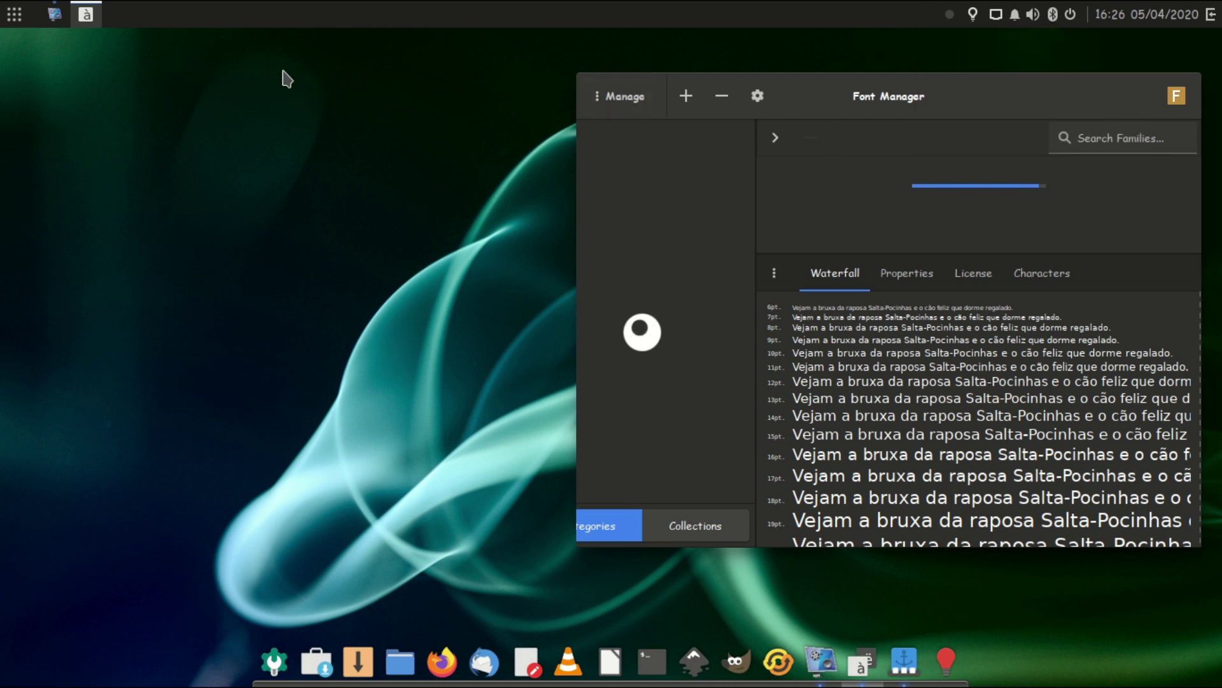
Step: Launch Vim from the Acessórios applications category
click(11, 18)
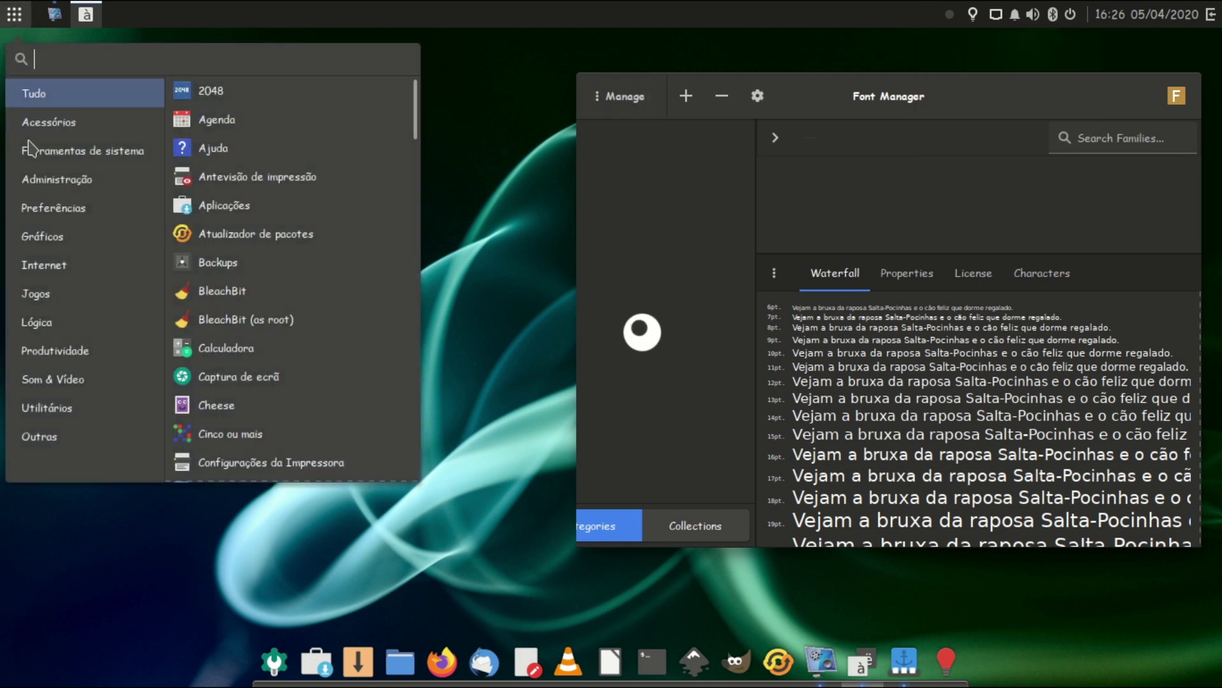
click(45, 122)
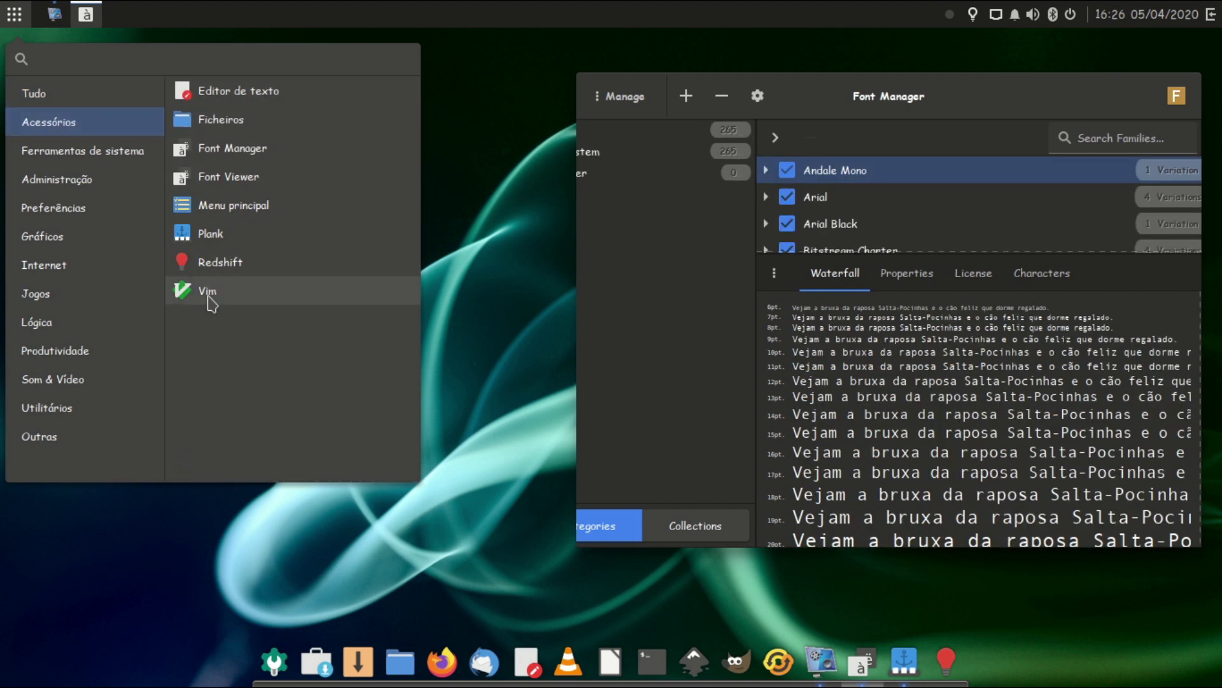
click(208, 293)
Step: Reposition the Font Manager window and browse the list of font families
drag(978, 96, 636, 62)
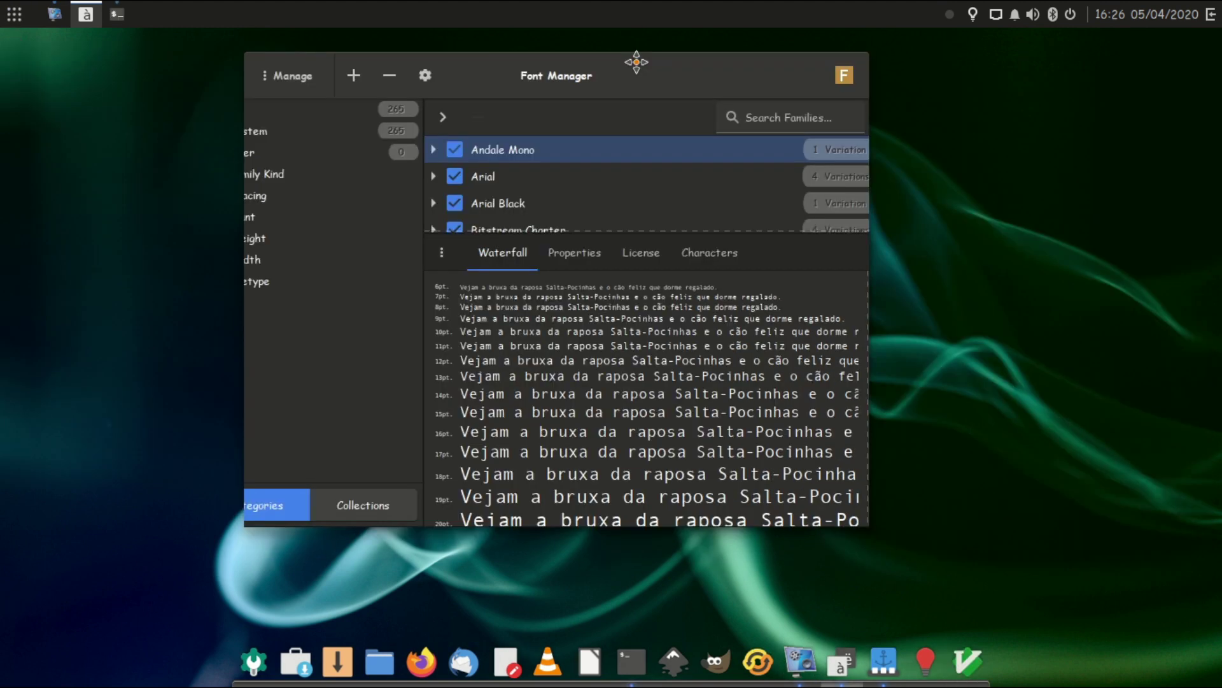
scroll(598, 159, down, 1)
scroll(603, 175, up, 1)
scroll(603, 178, down, 1)
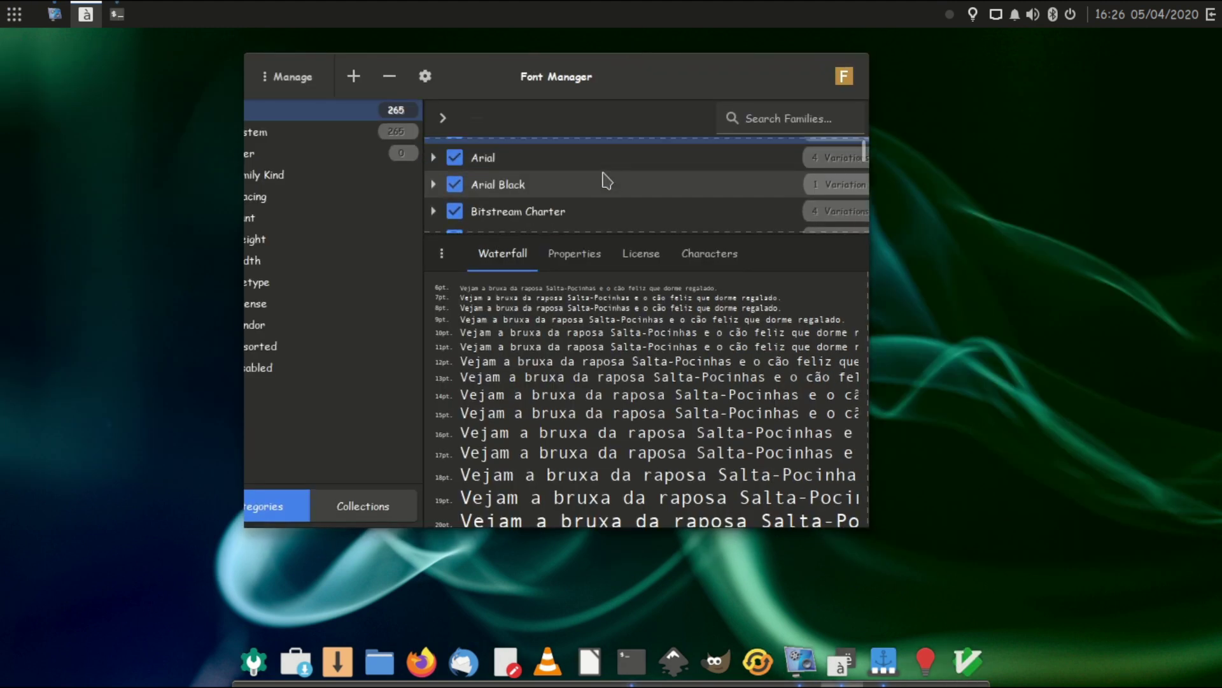
scroll(605, 181, down, 1)
scroll(603, 180, up, 2)
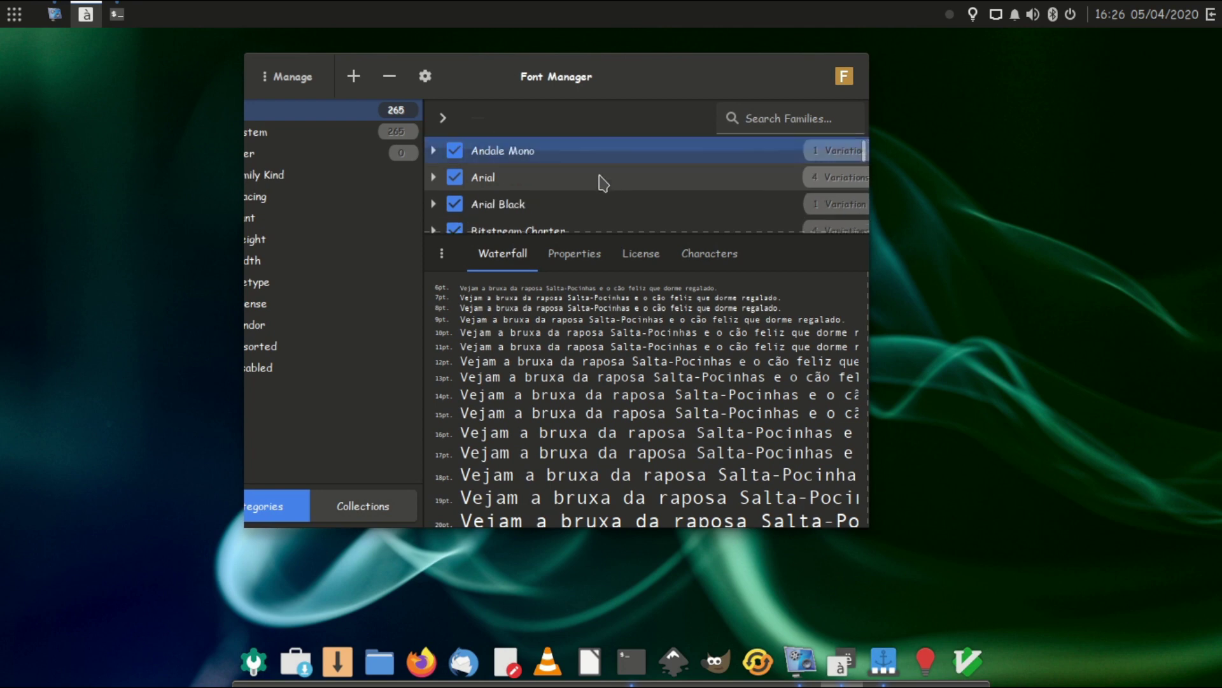
Step: Disable the Arial font family and quit Font Manager after previewing Arial Black
click(465, 179)
click(479, 202)
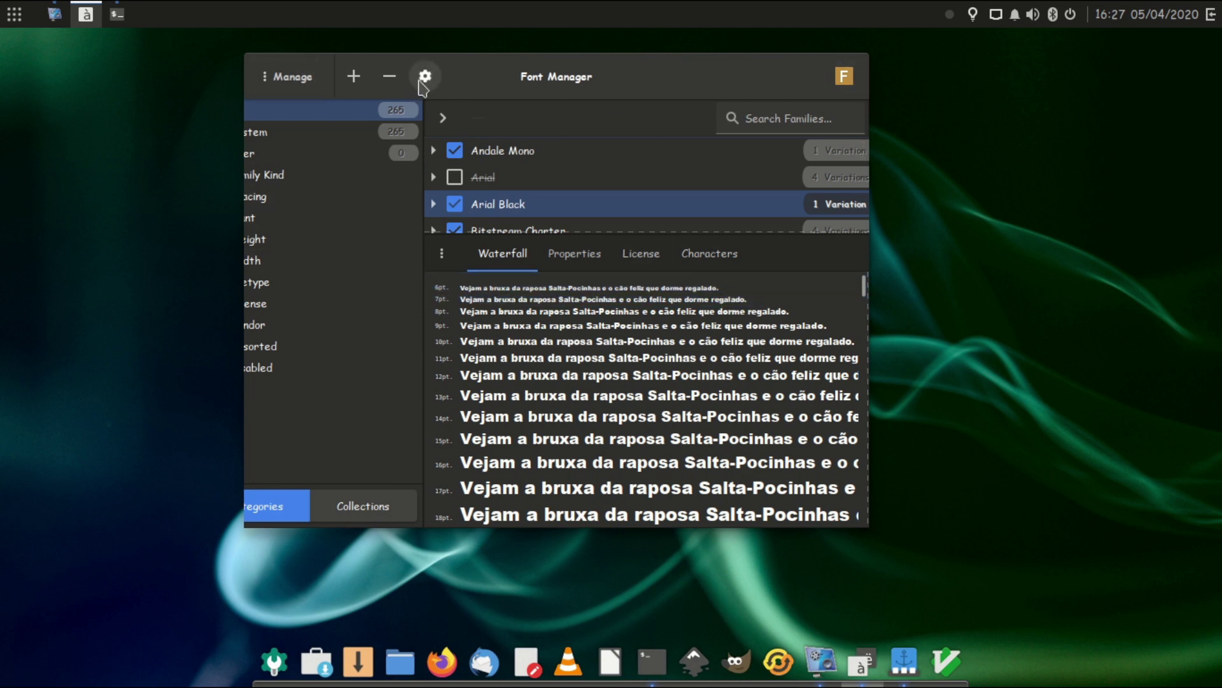
click(844, 76)
click(824, 180)
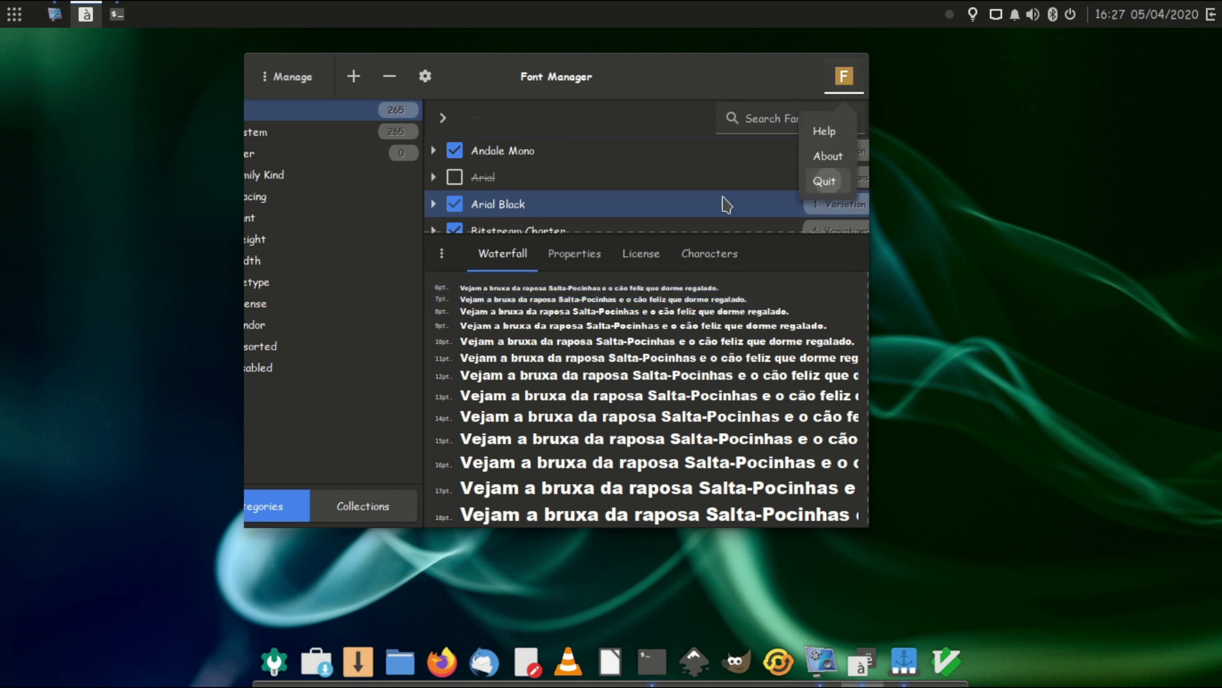
Step: Reposition the terminal window running Vim and enlarge its text
drag(518, 172, 652, 128)
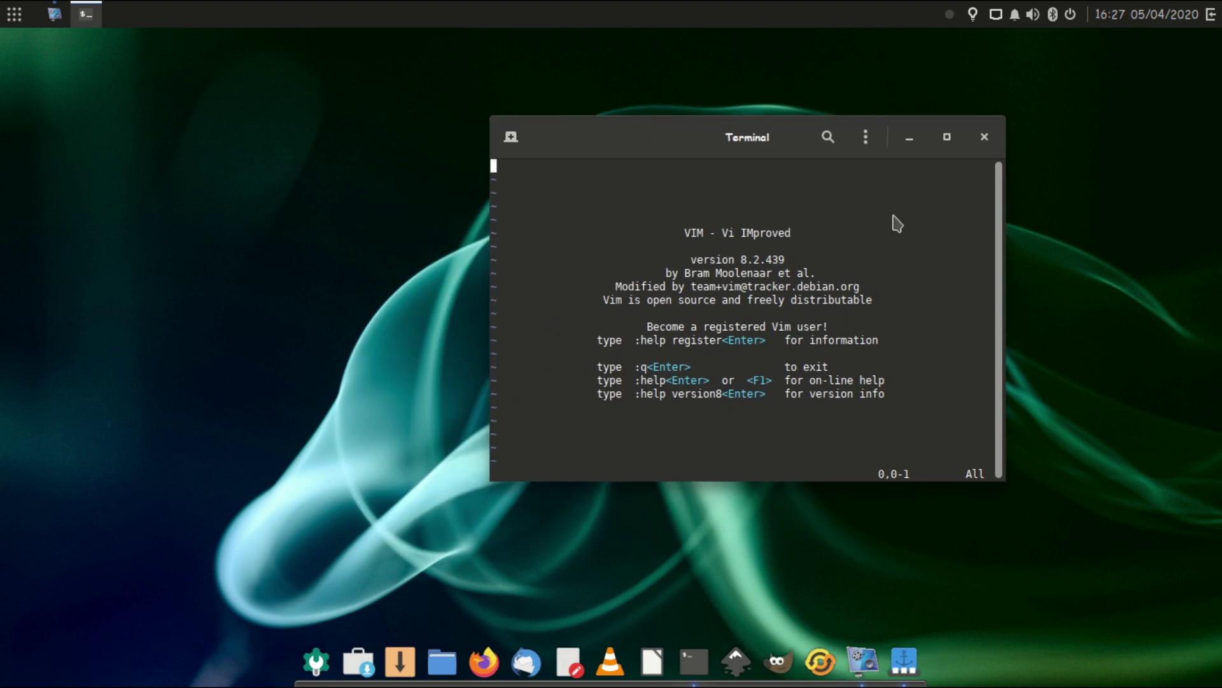
click(865, 141)
click(924, 196)
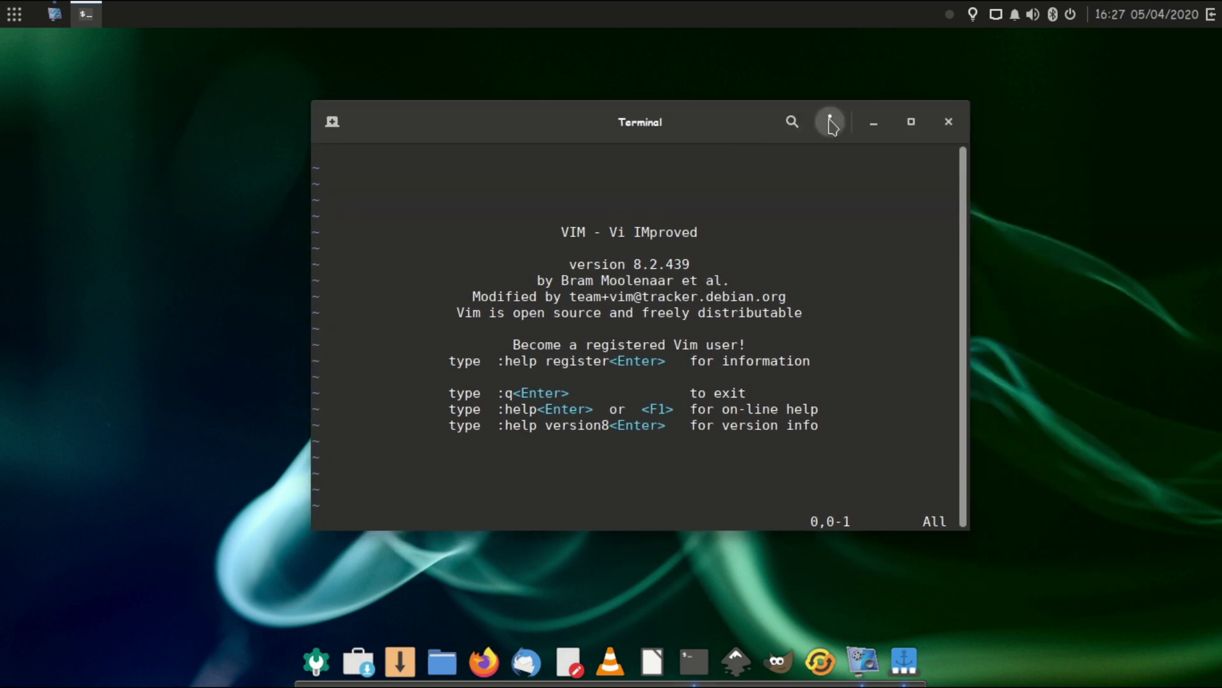
Step: Enlarge the Vim terminal's text once more and move its window higher on the desktop
click(830, 123)
click(882, 176)
drag(705, 129, 641, 96)
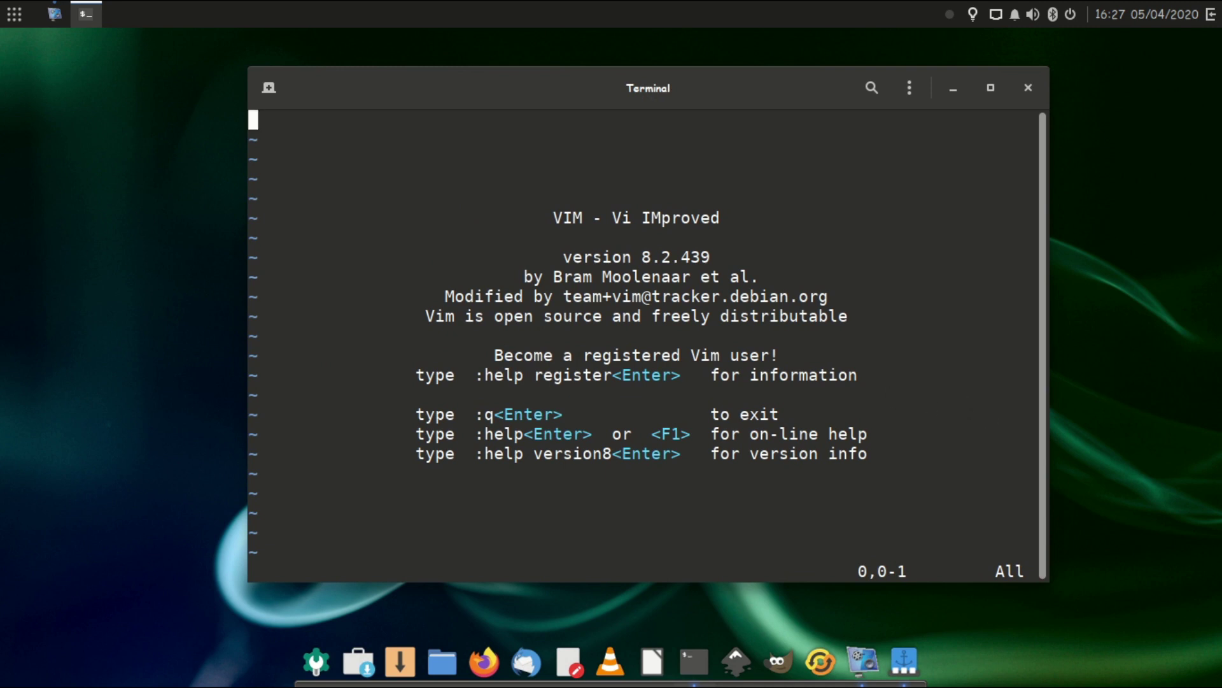
Step: Start and stop a macro recording in Vim's register q and close the terminal window
key(q)
key(q)
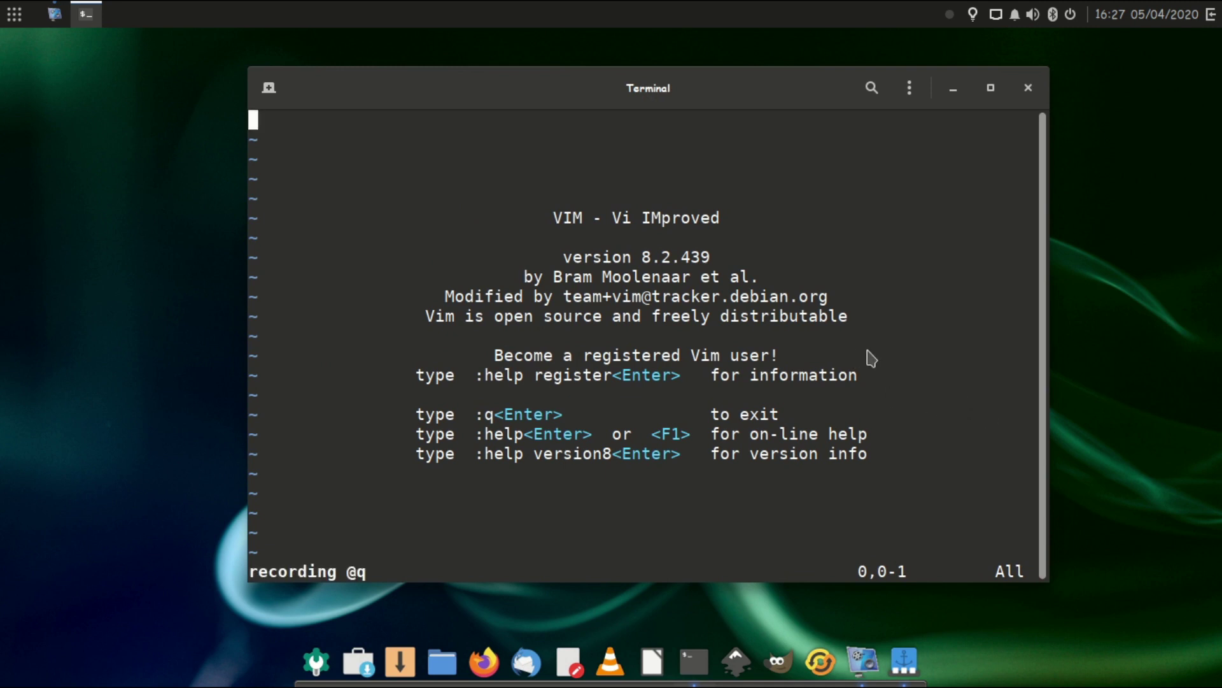
key(q)
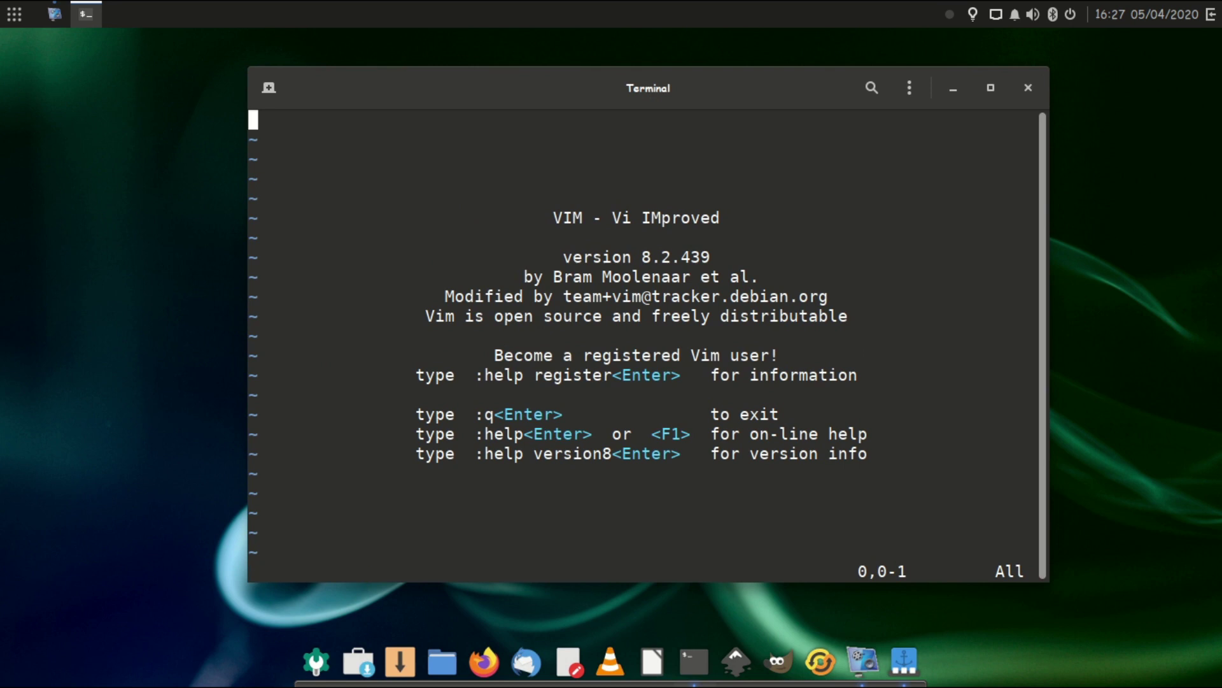
click(1028, 87)
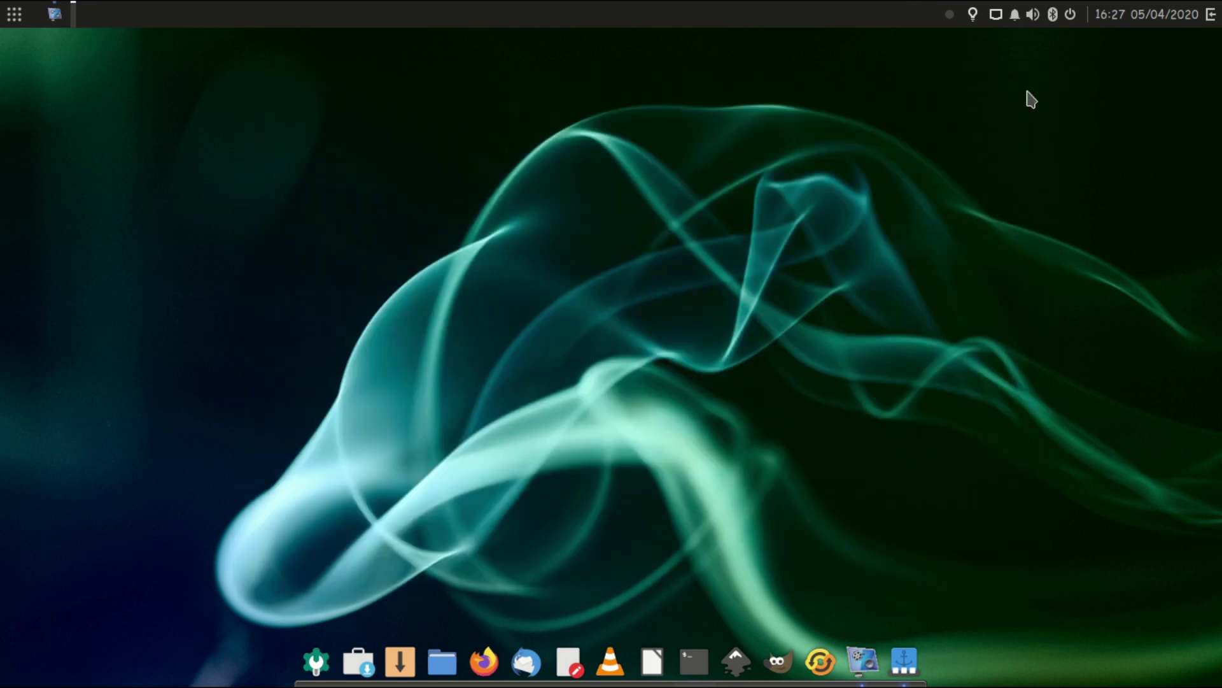
Step: Launch Aplicações from the Ferramentas de sistema category and minimize its window
click(15, 14)
click(95, 150)
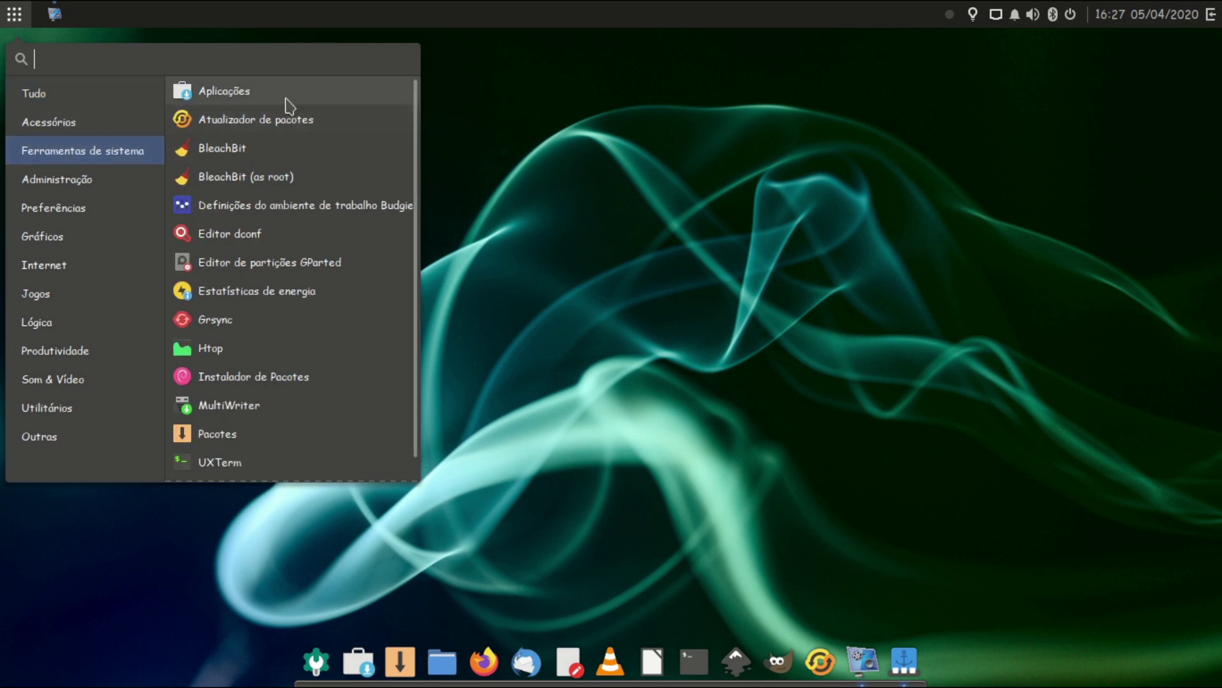
click(586, 224)
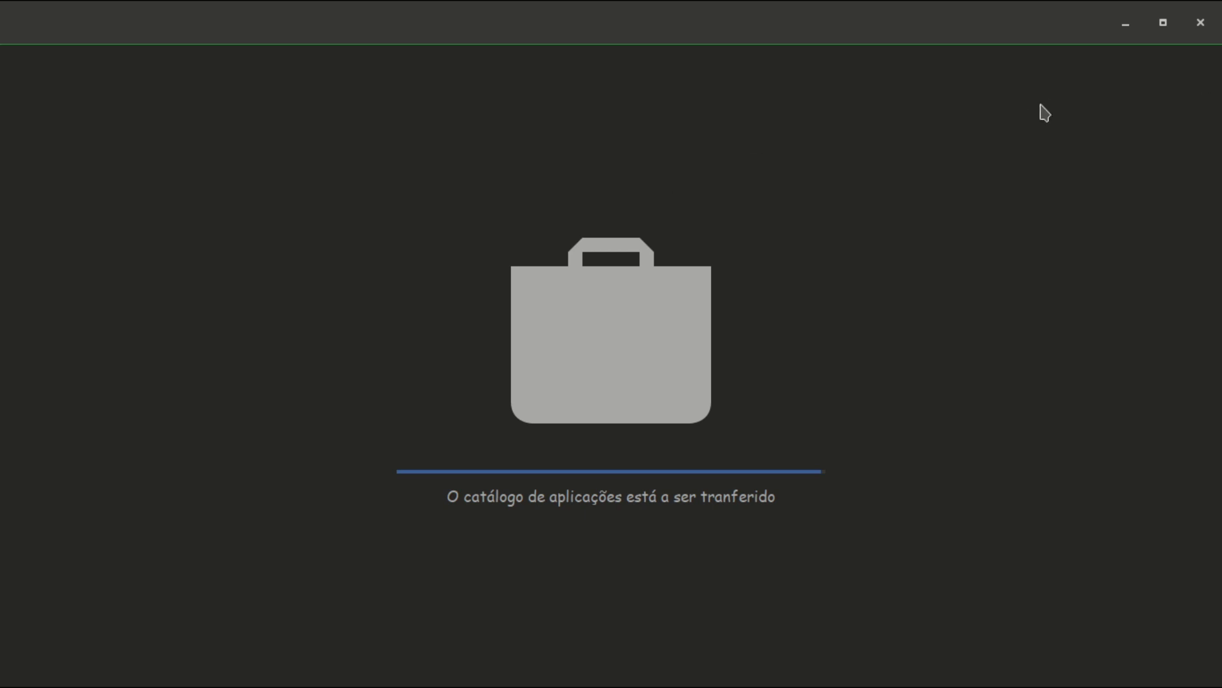
click(1125, 24)
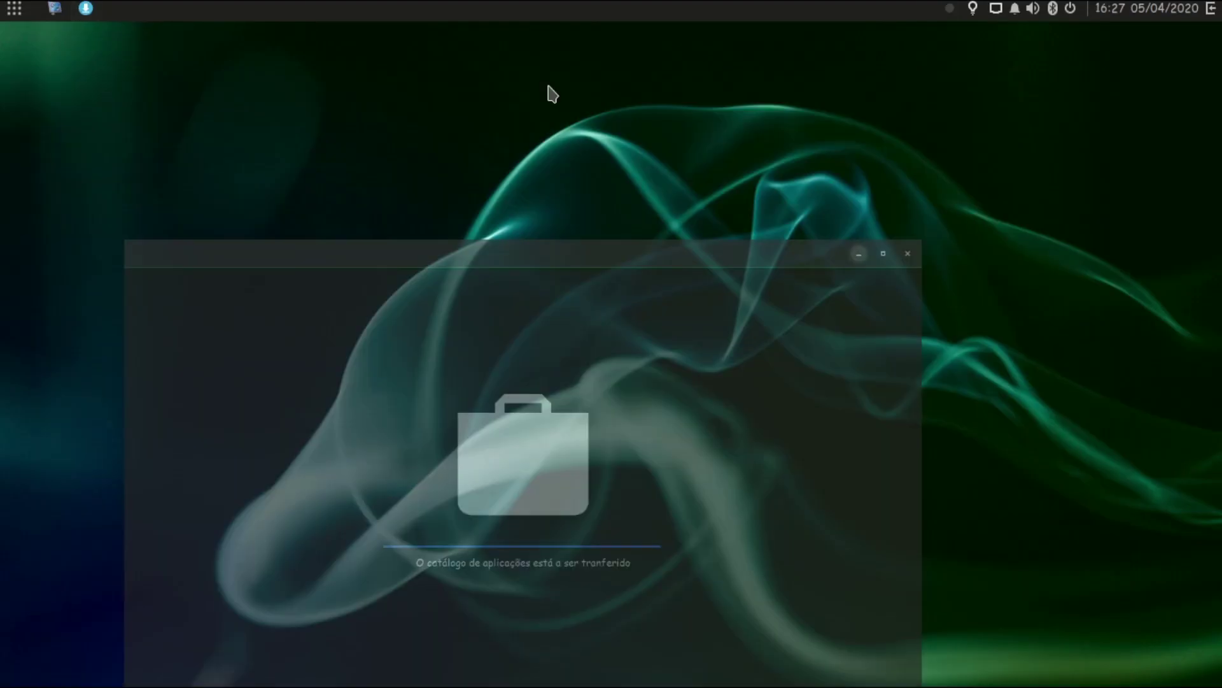
Step: Launch Atualizador de pacotes from the Ferramentas de sistema category and minimize its window
click(15, 16)
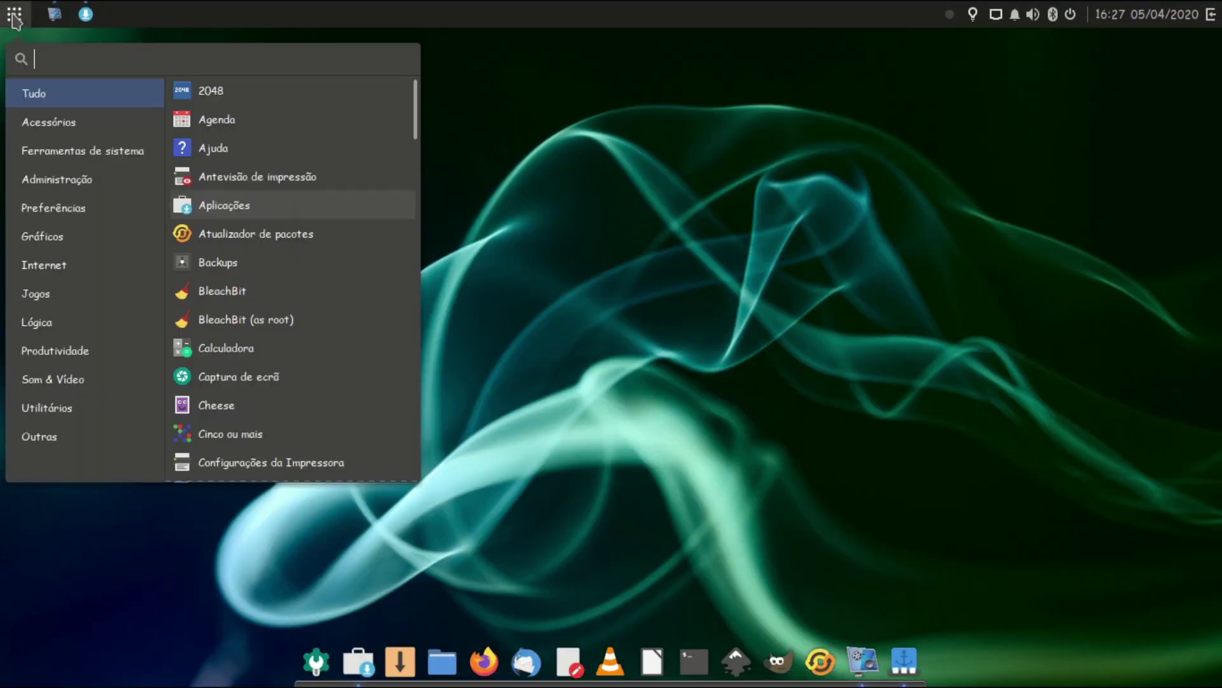
click(57, 150)
click(266, 121)
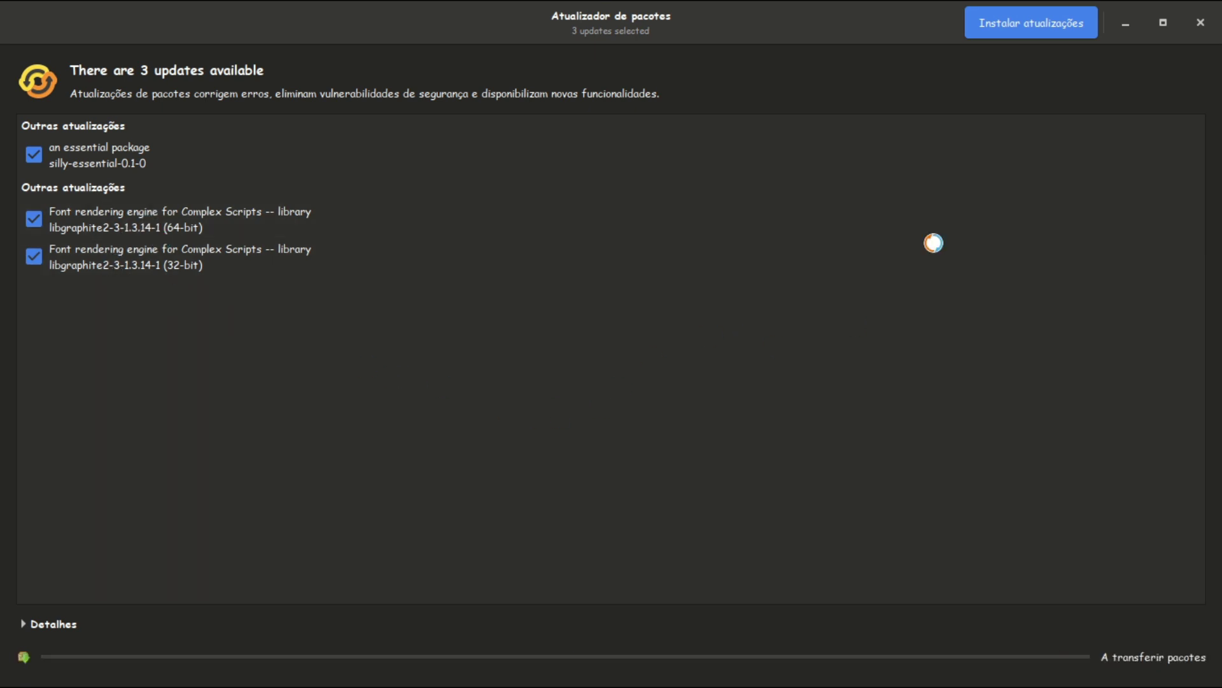
click(1126, 23)
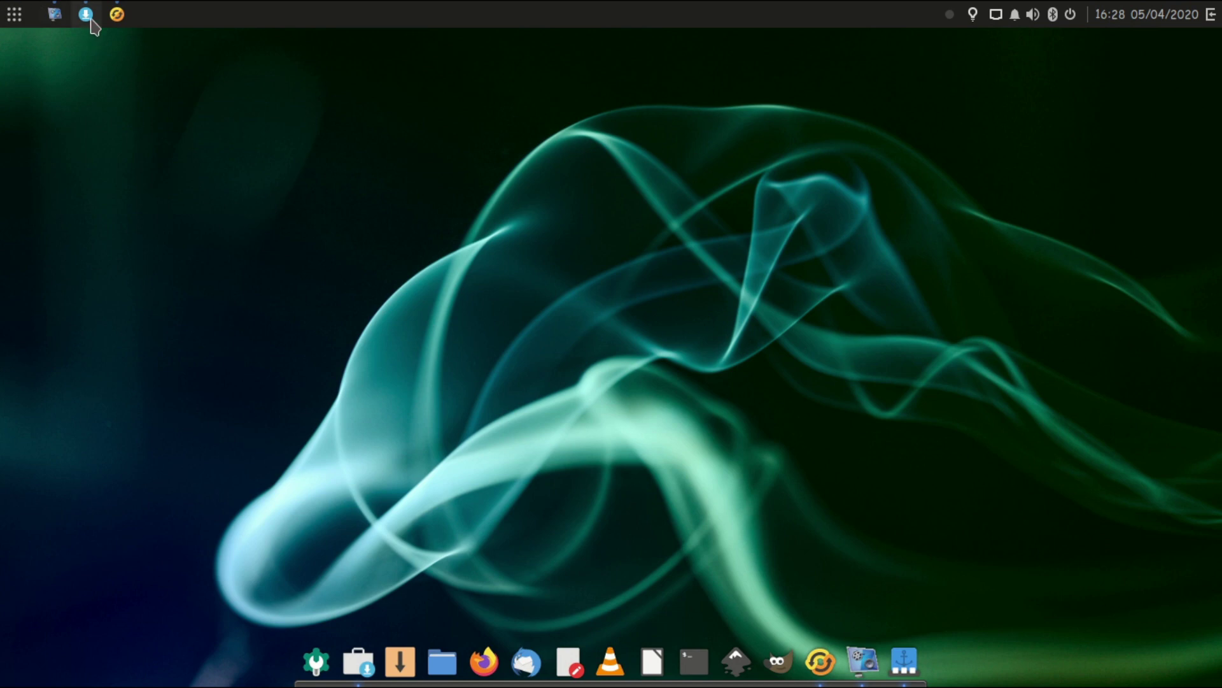
Step: Restore the software store window and browse the featured applications and categories on its Explore page
click(88, 14)
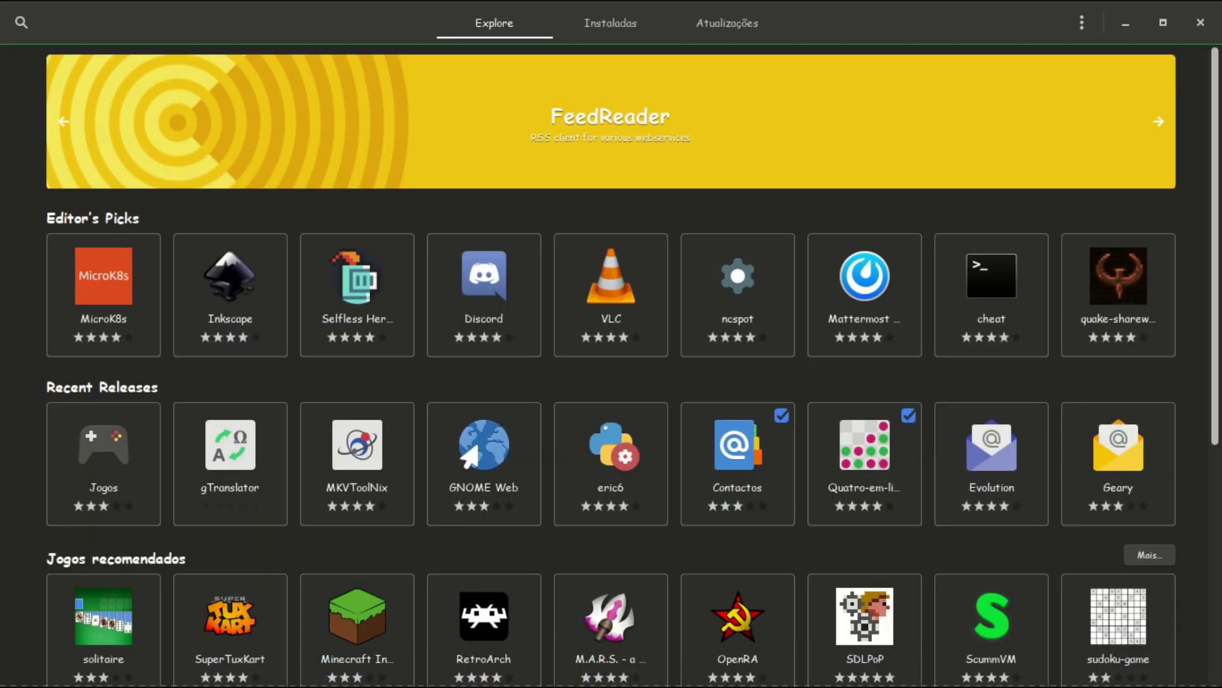
drag(1216, 229, 1216, 484)
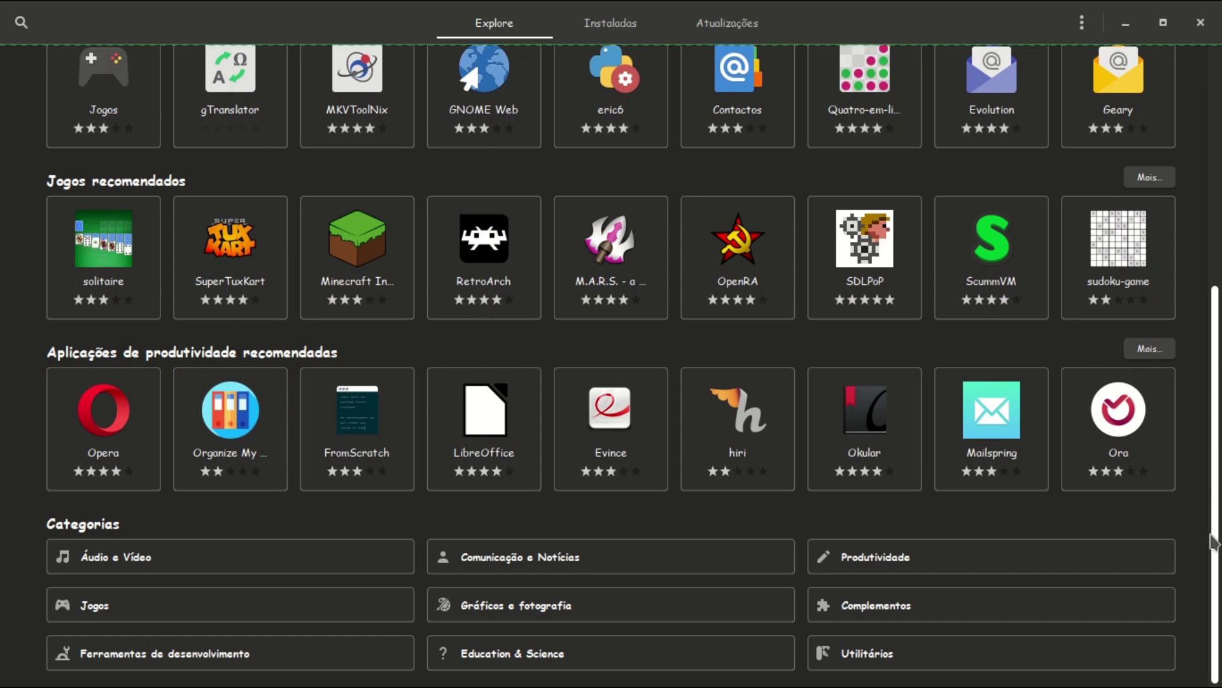
drag(1214, 541, 1213, 310)
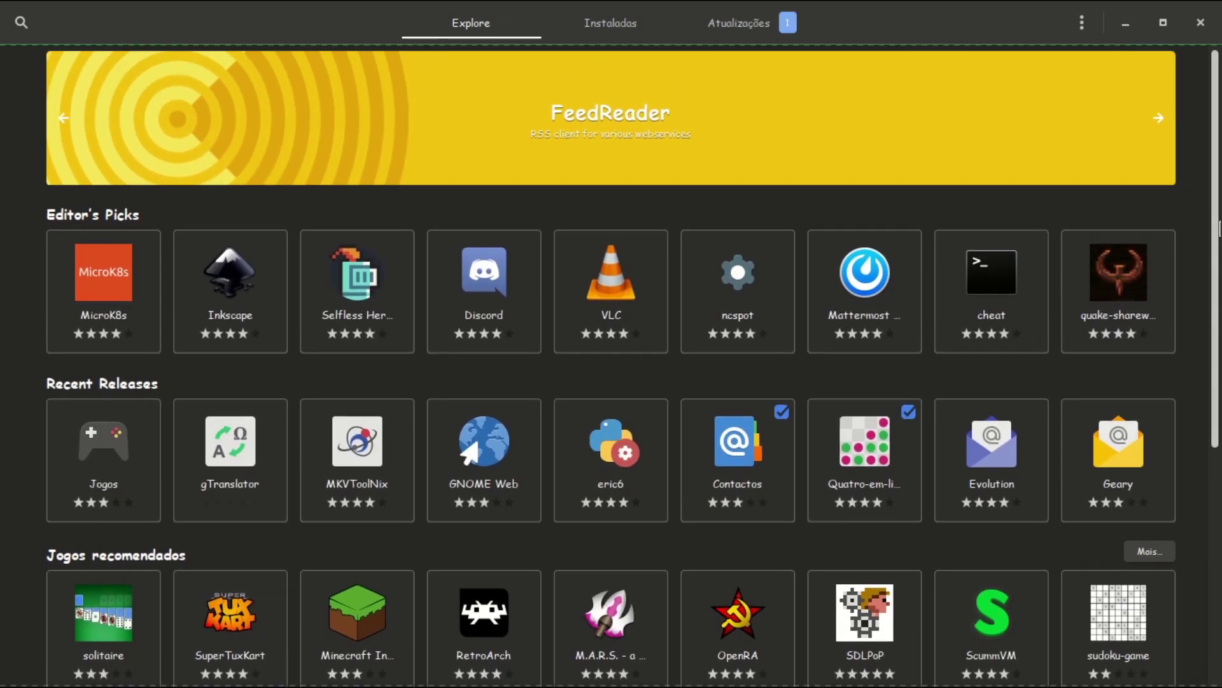
Step: Examine the VLC page in the store, including its source under Detalhes, and close the store
click(581, 308)
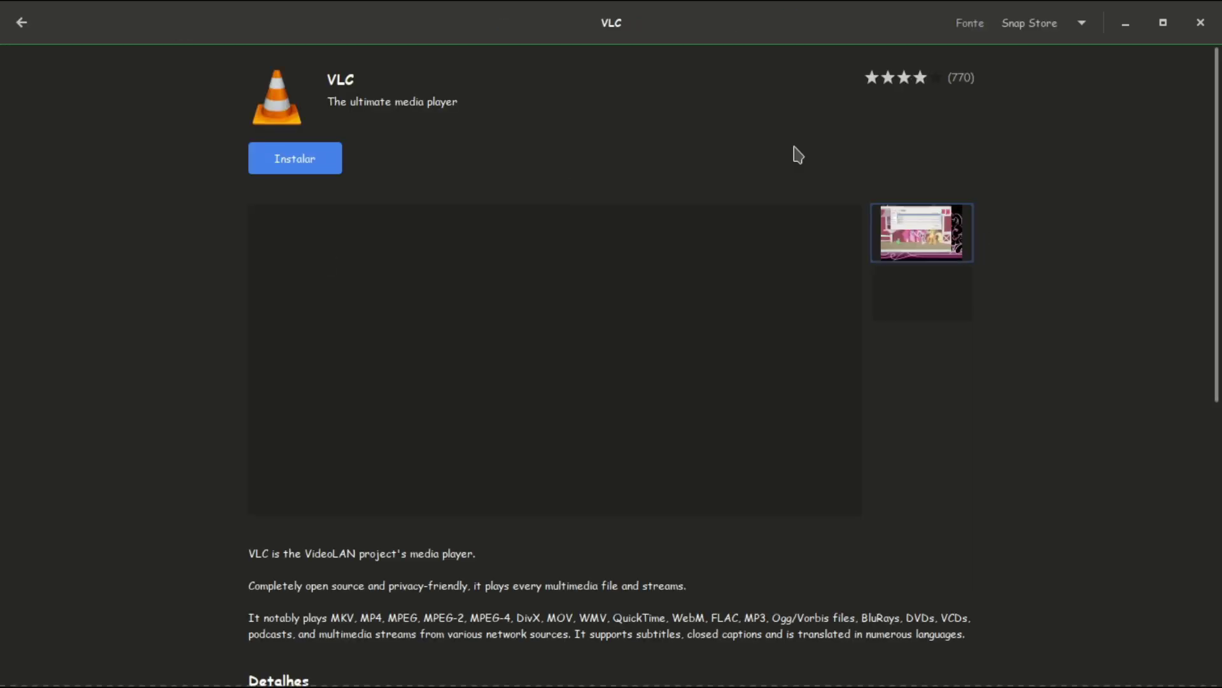
drag(1213, 128, 1209, 334)
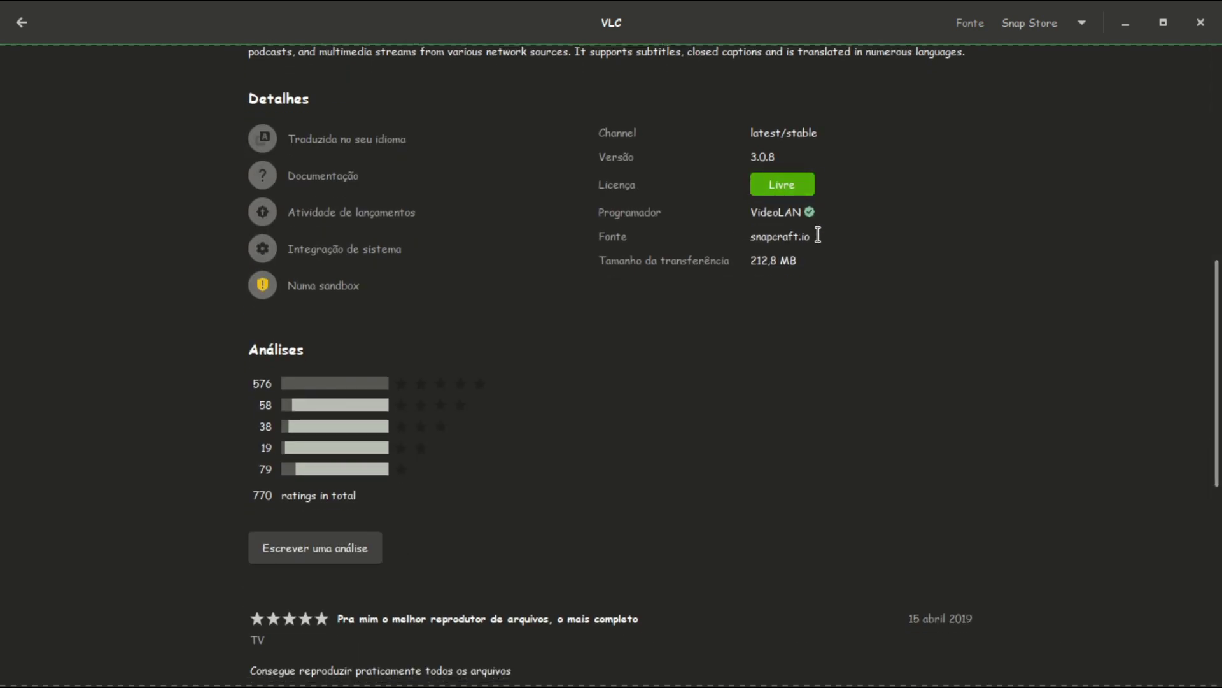
drag(818, 235, 732, 237)
scroll(979, 280, up, 5)
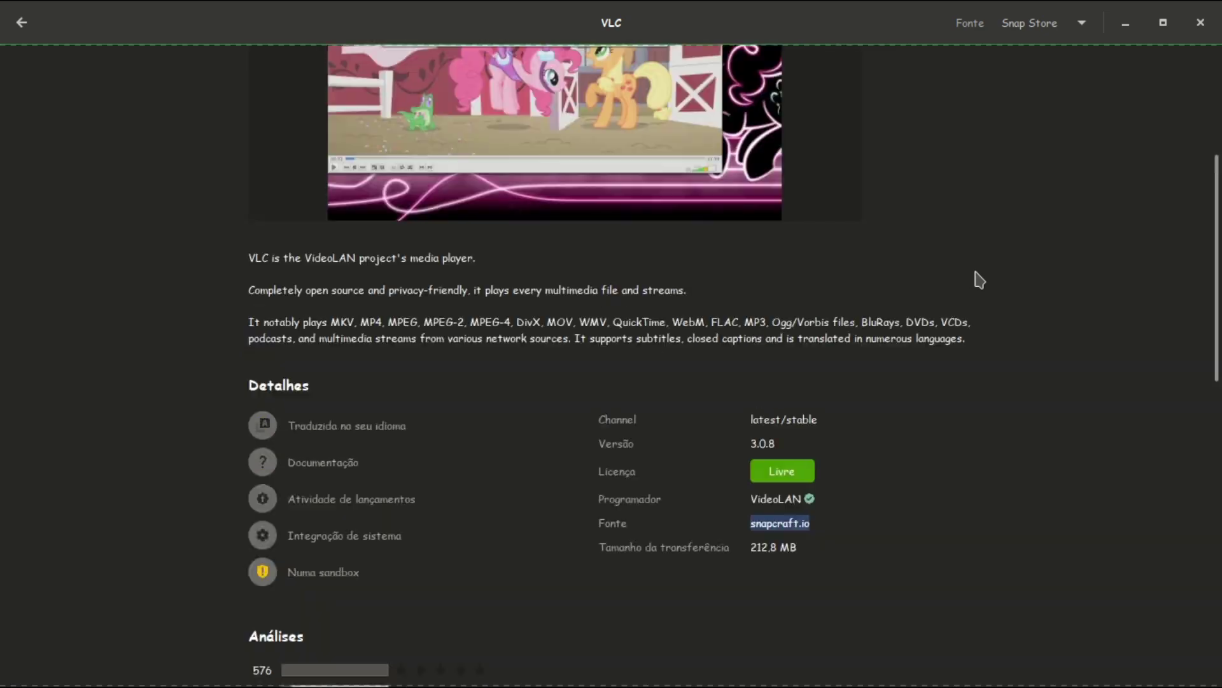
click(1201, 22)
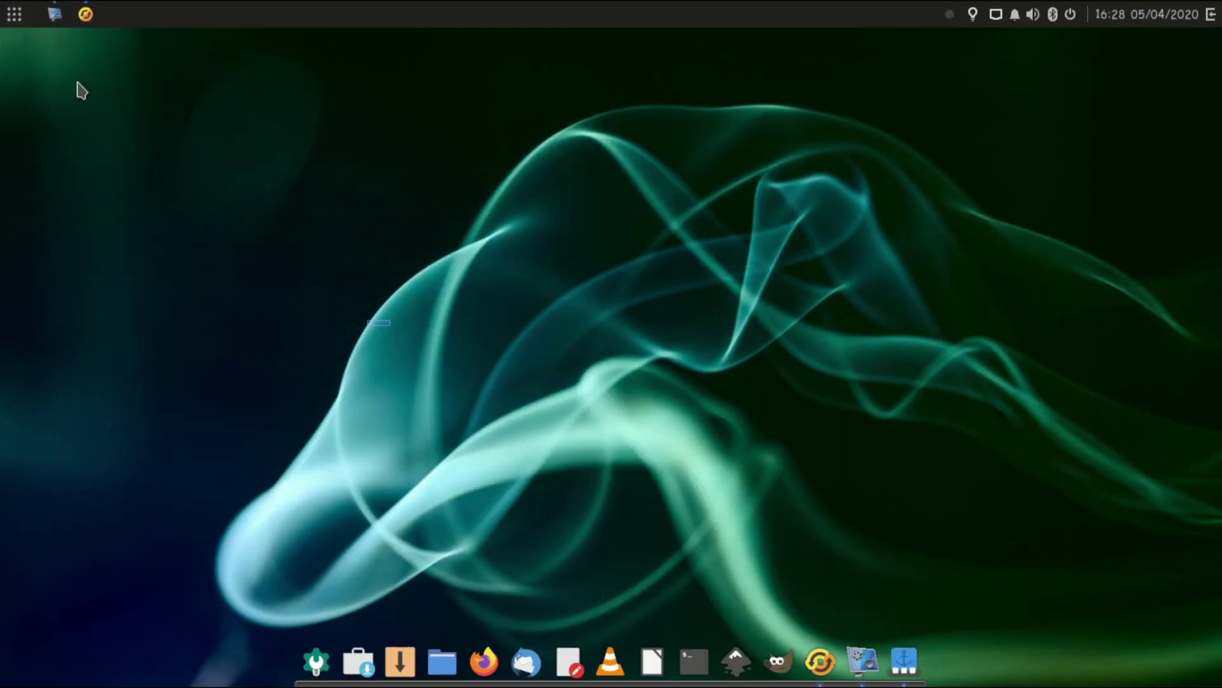
Step: Install the three selected updates in Atualizador de pacotes, authenticating with the account password, and close the updater
click(84, 15)
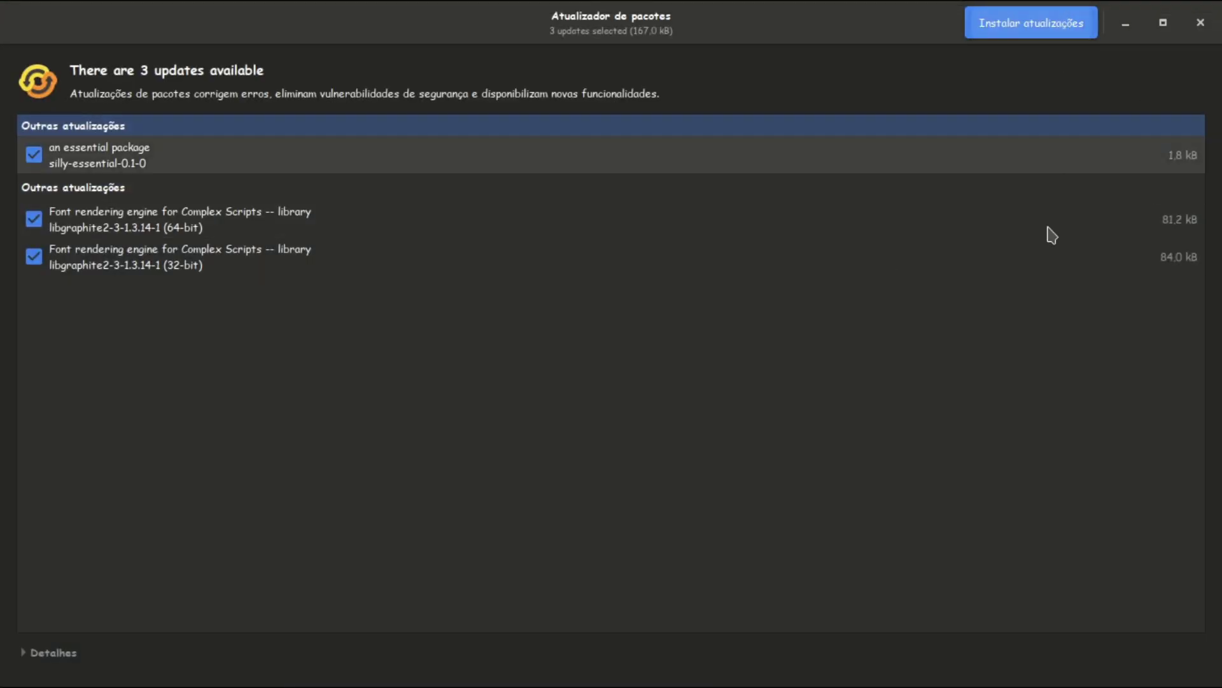
click(1011, 23)
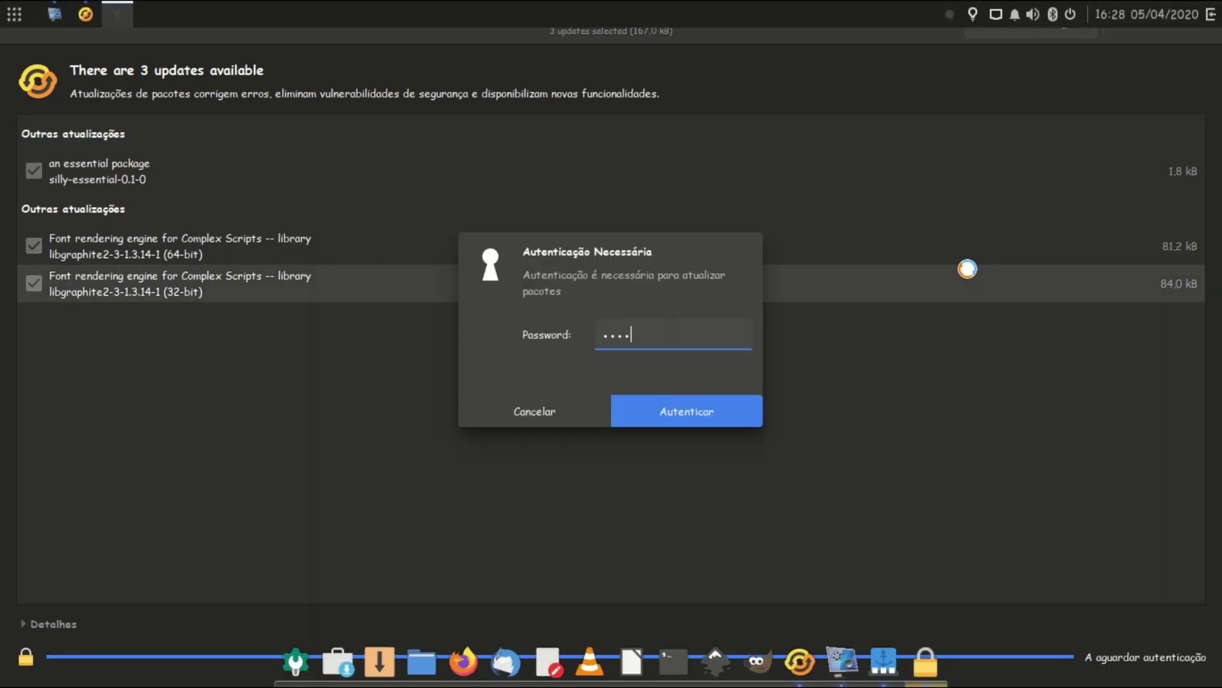
key(Return)
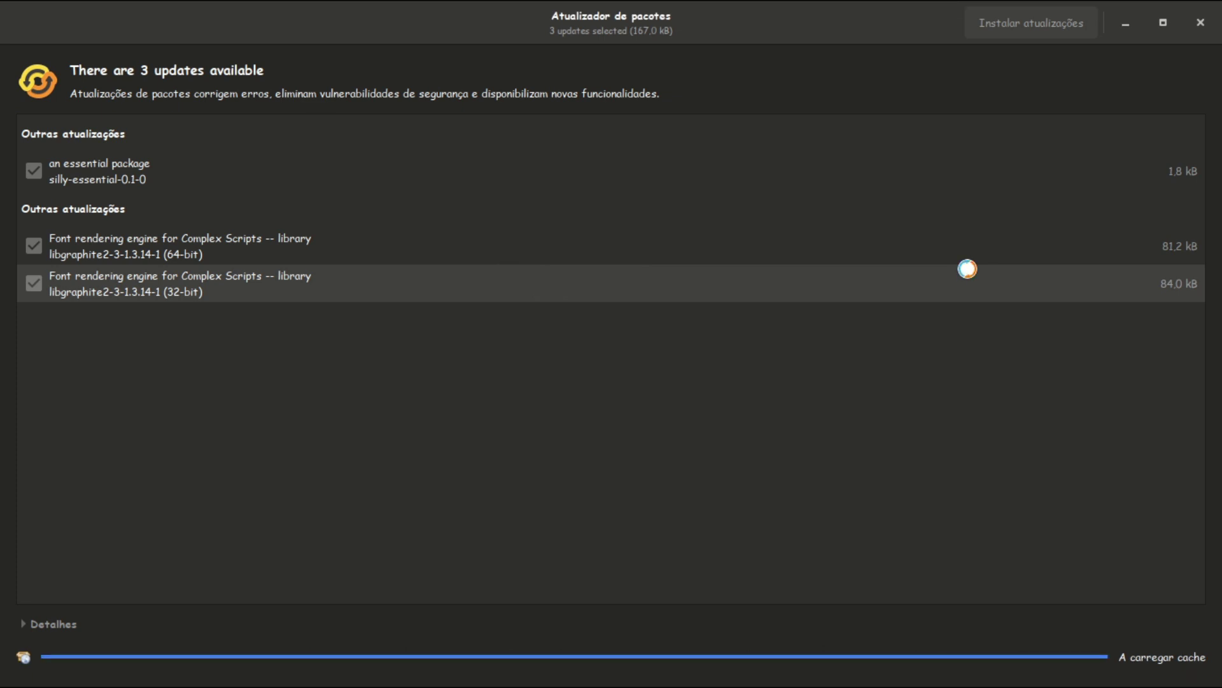
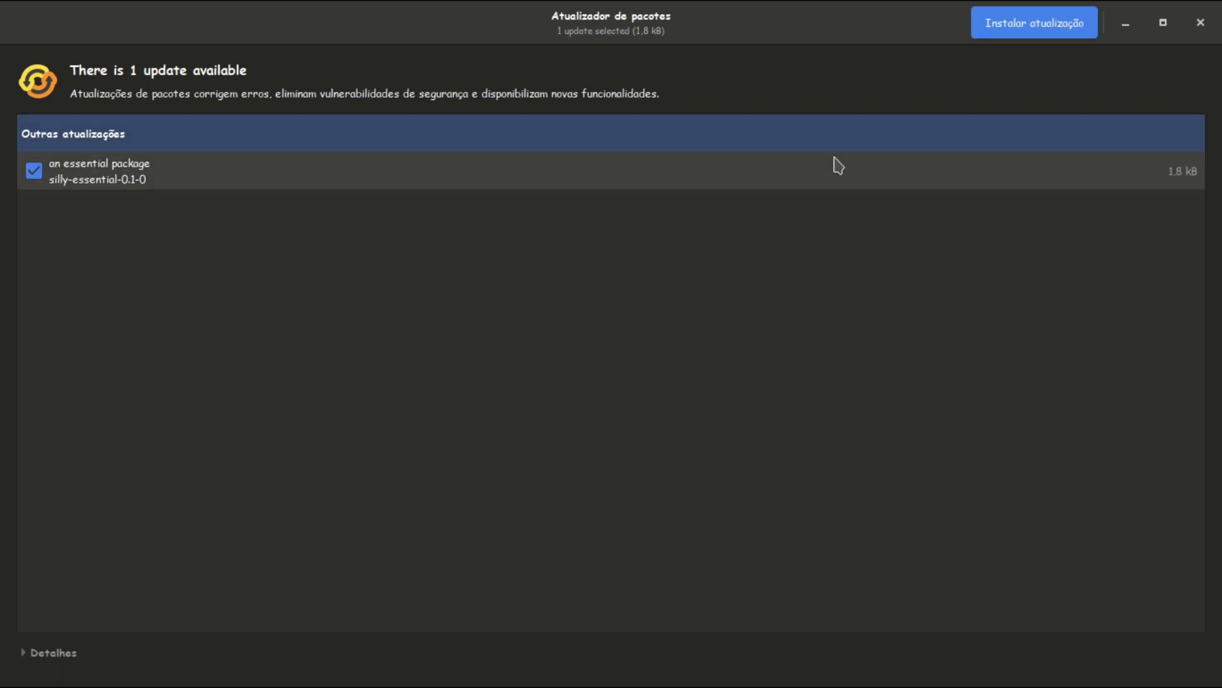
click(1200, 22)
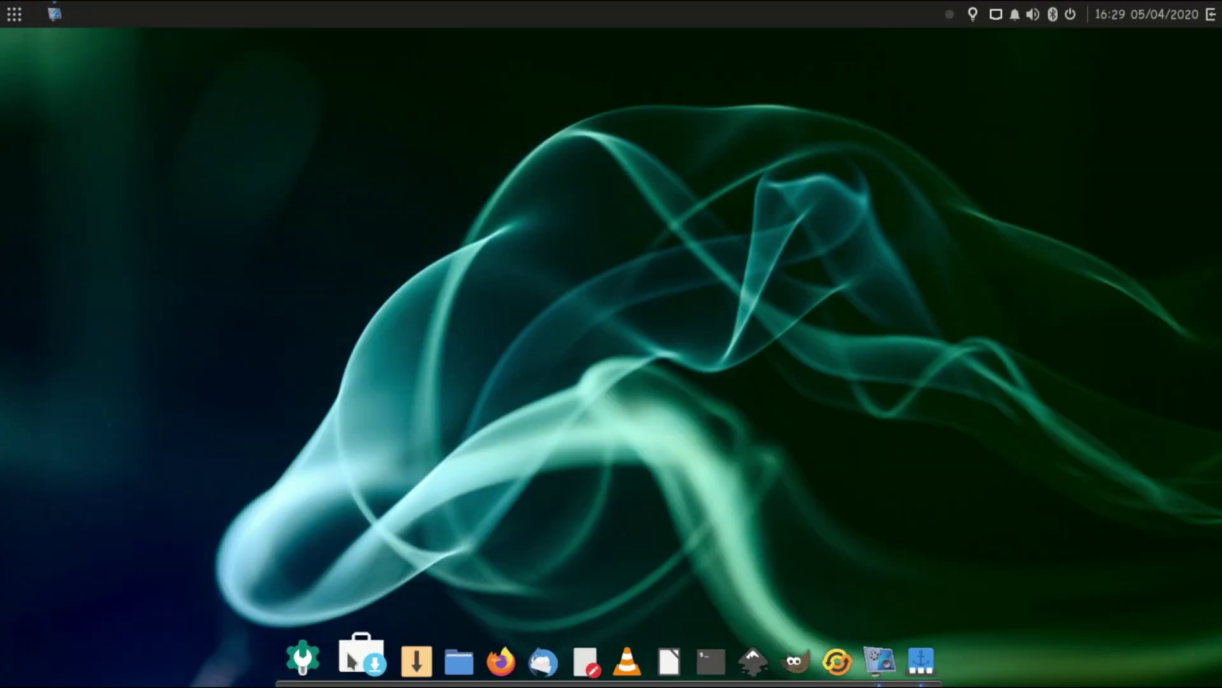
Step: Launch BleachBit from the Ferramentas de sistema category
click(11, 18)
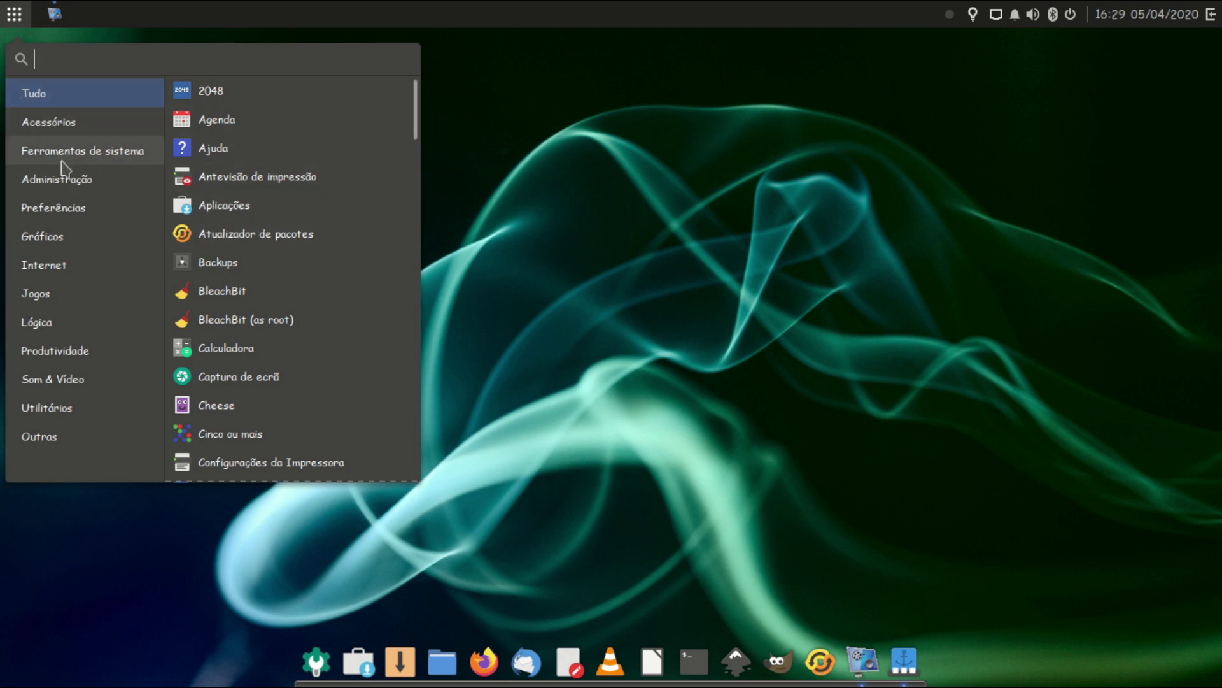
click(125, 156)
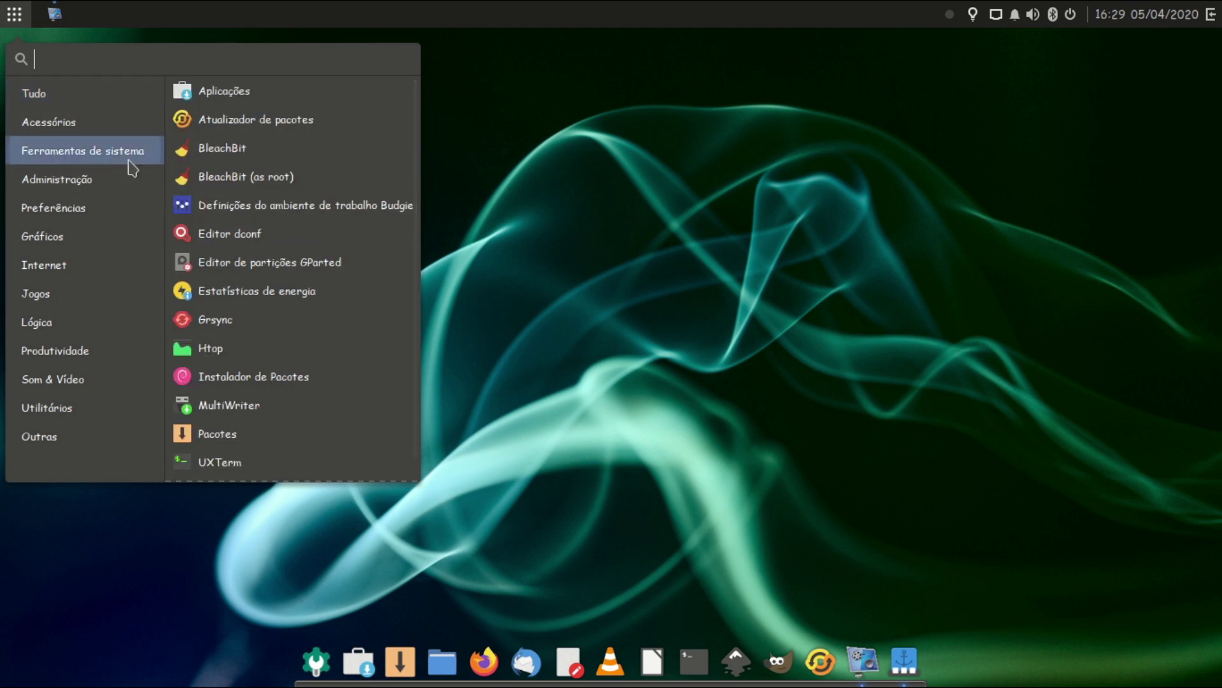
click(289, 167)
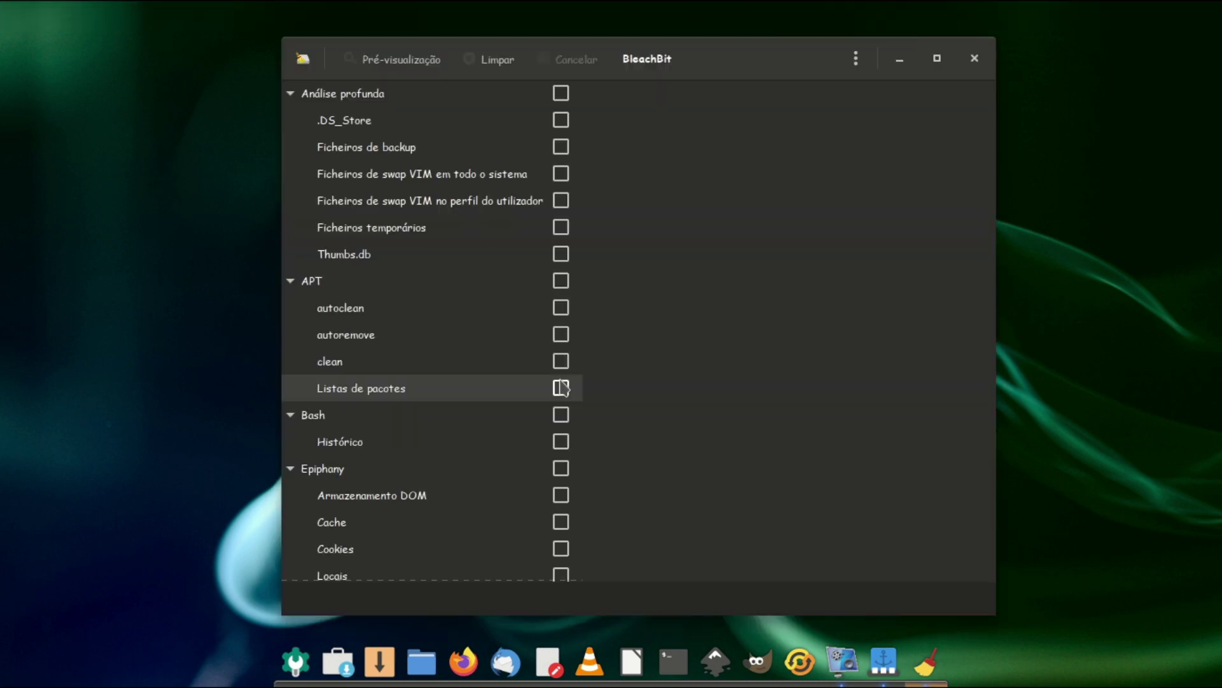
Step: View BleachBit's About information and close the program
click(303, 58)
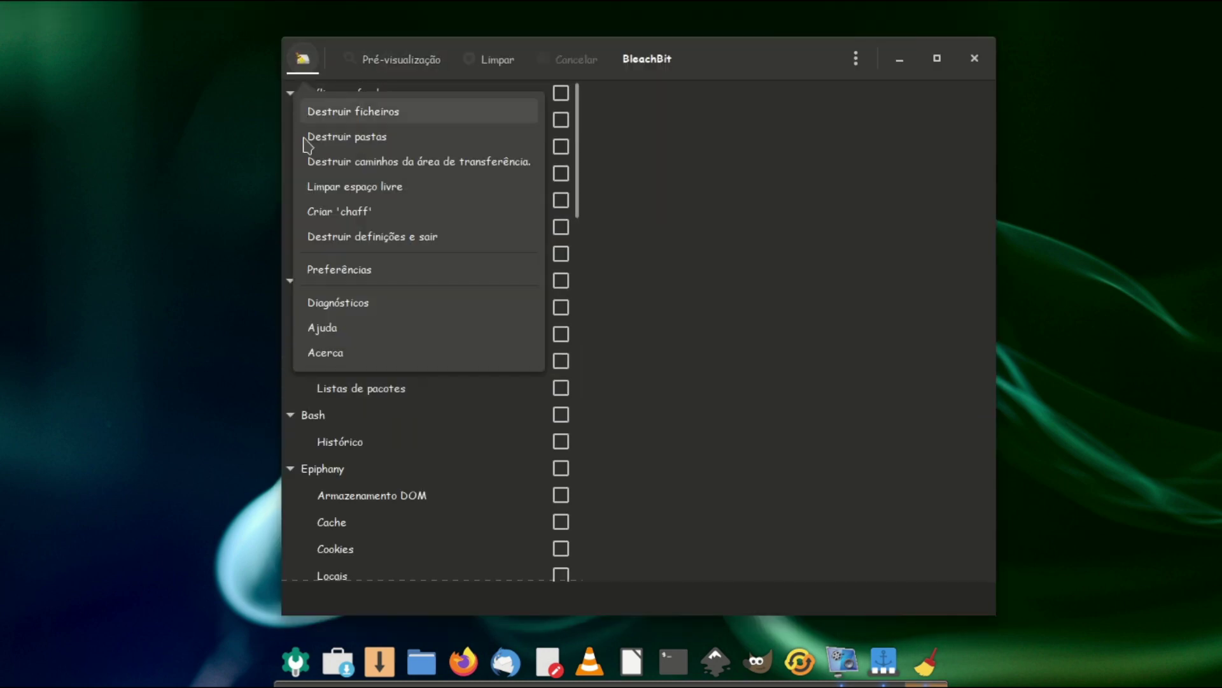
click(311, 353)
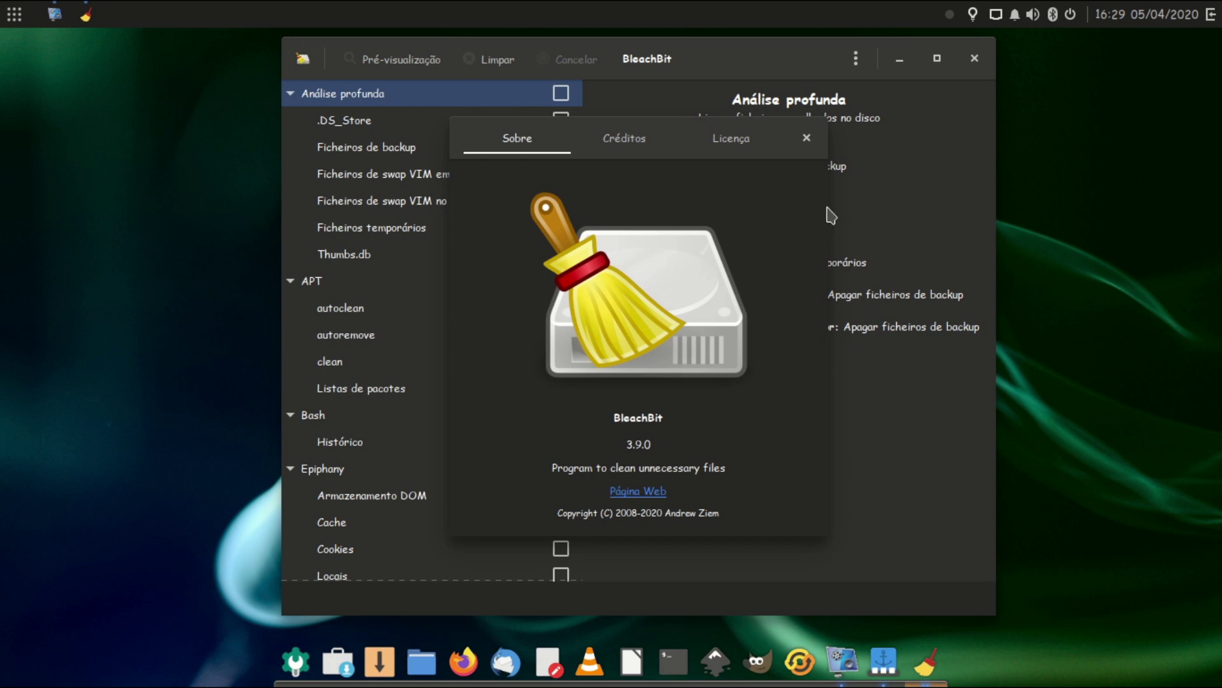
click(806, 138)
click(974, 58)
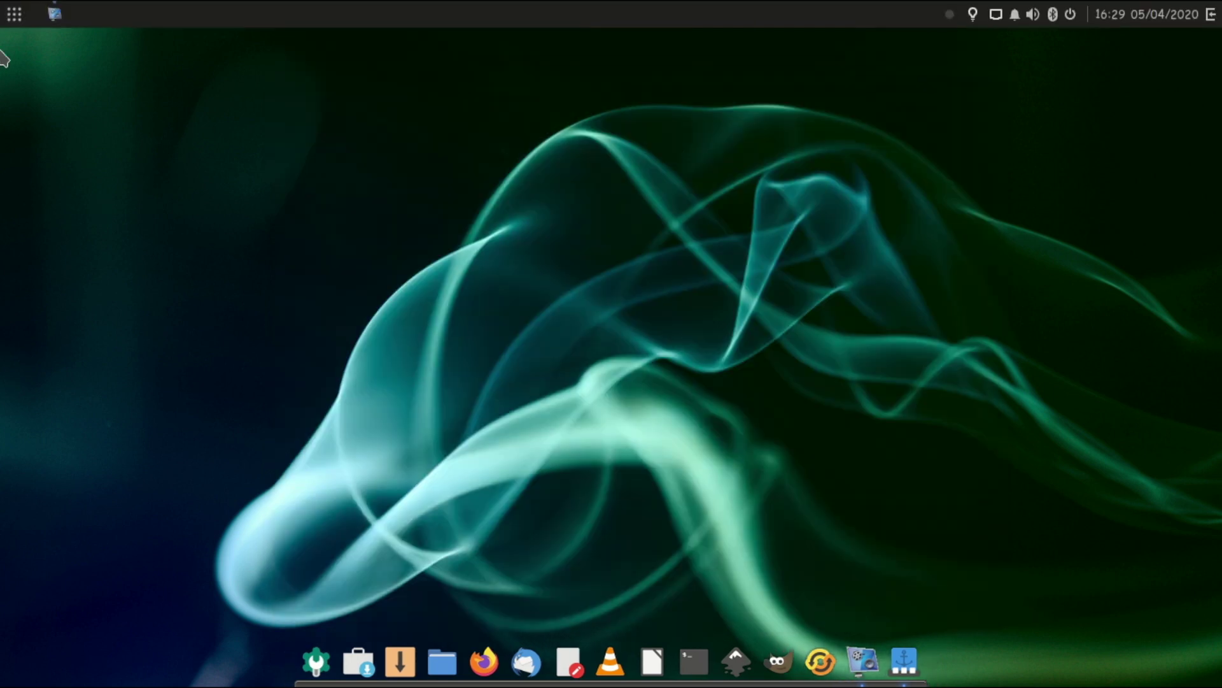
Step: View the Estilo page of Definições do ambiente de trabalho Budgie from Ferramentas de sistema, and close the window
click(14, 14)
click(38, 151)
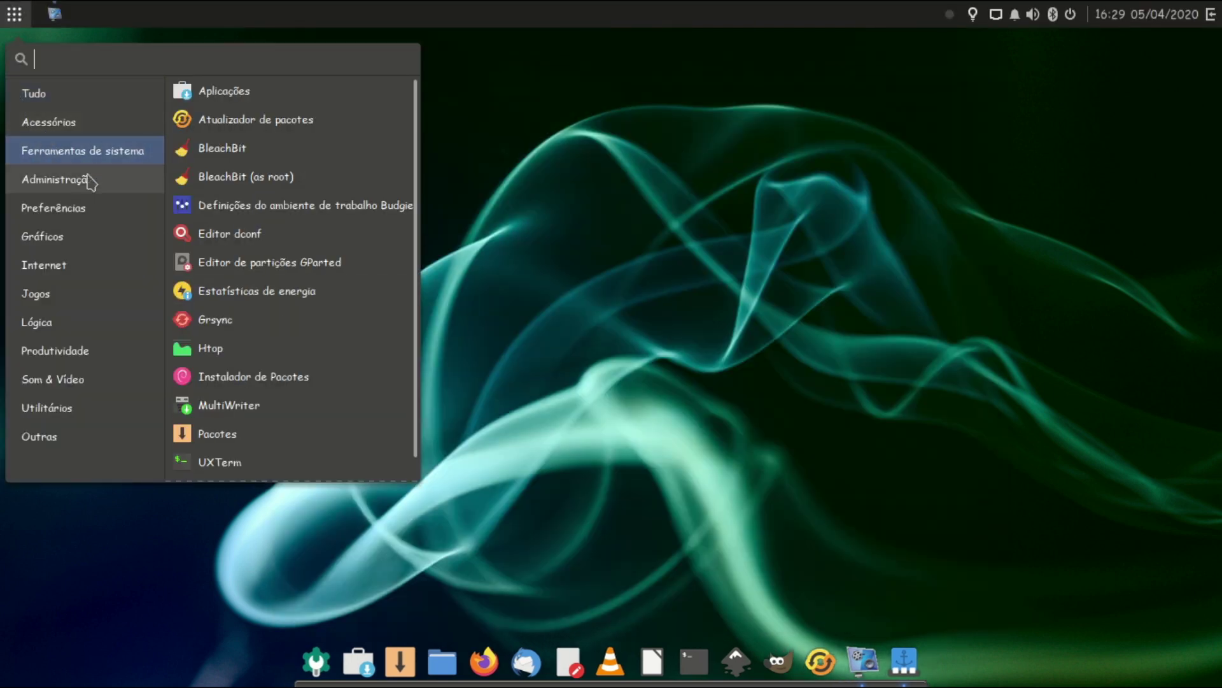
click(382, 207)
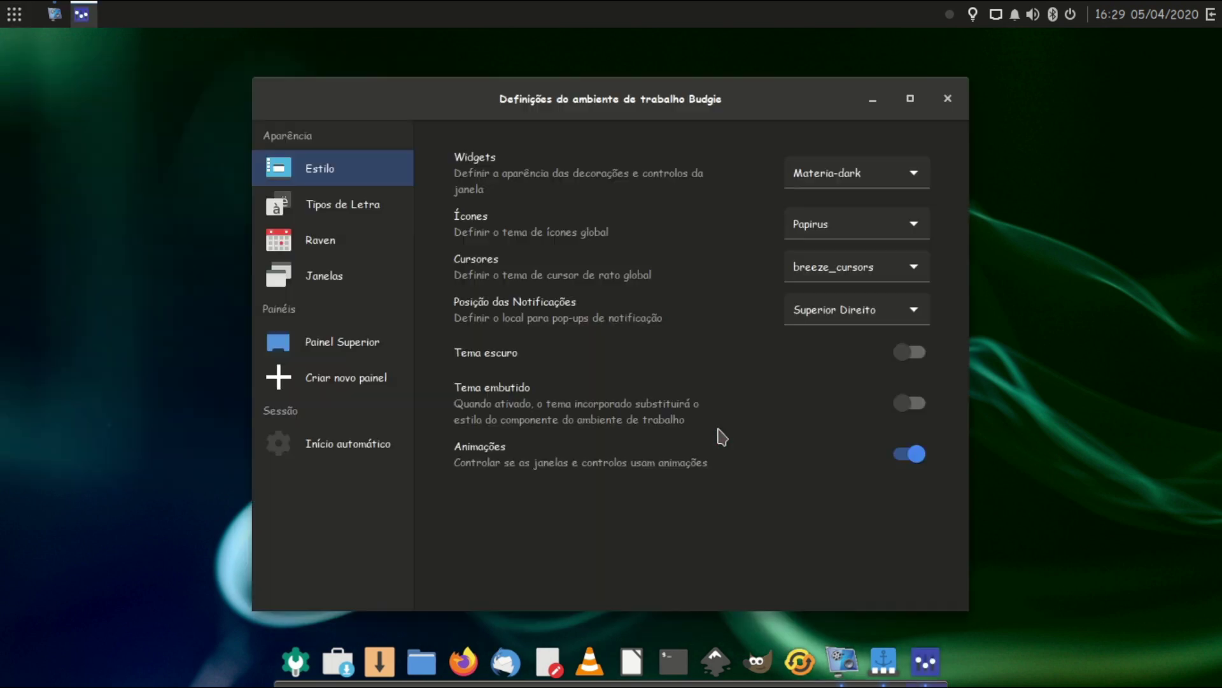
click(947, 100)
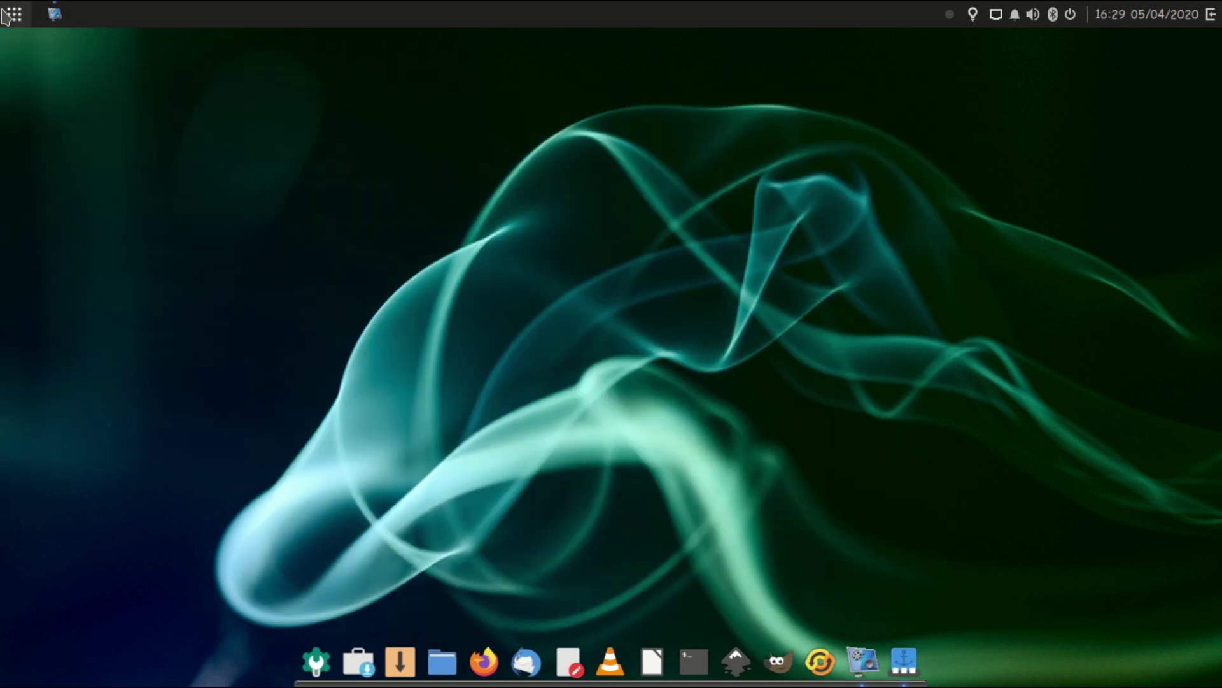
Step: Launch Editor dconf from the Ferramentas de sistema category and acknowledge its caution notice
click(14, 14)
click(38, 151)
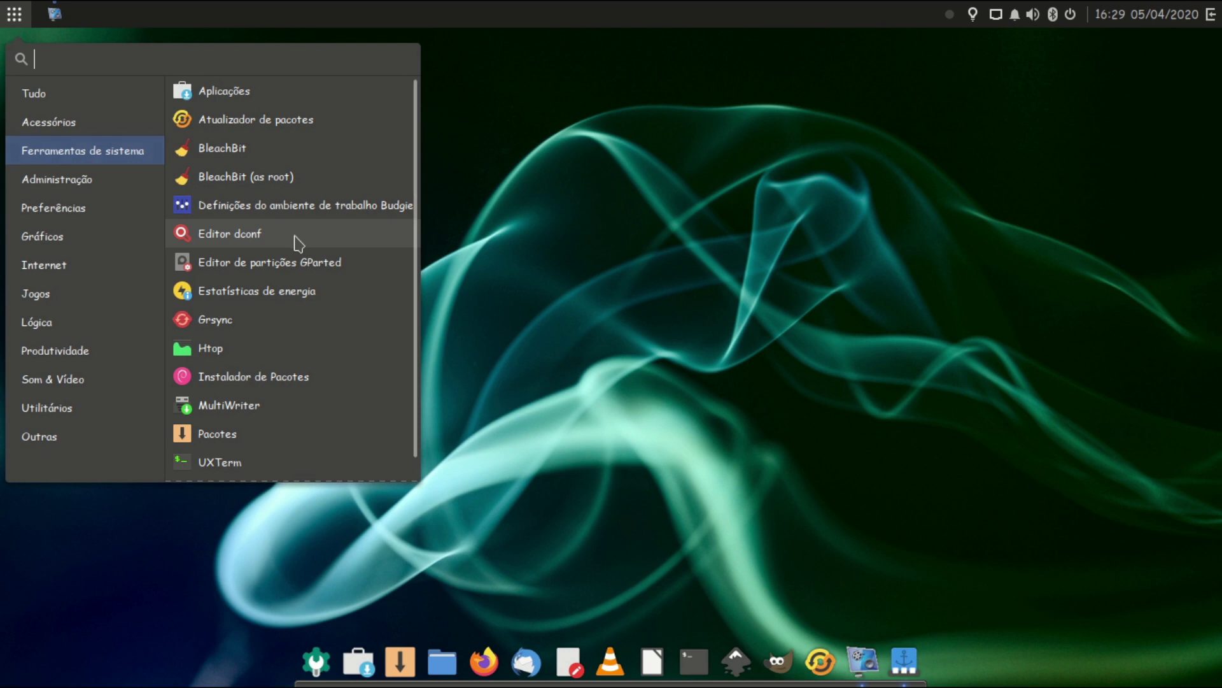
click(296, 241)
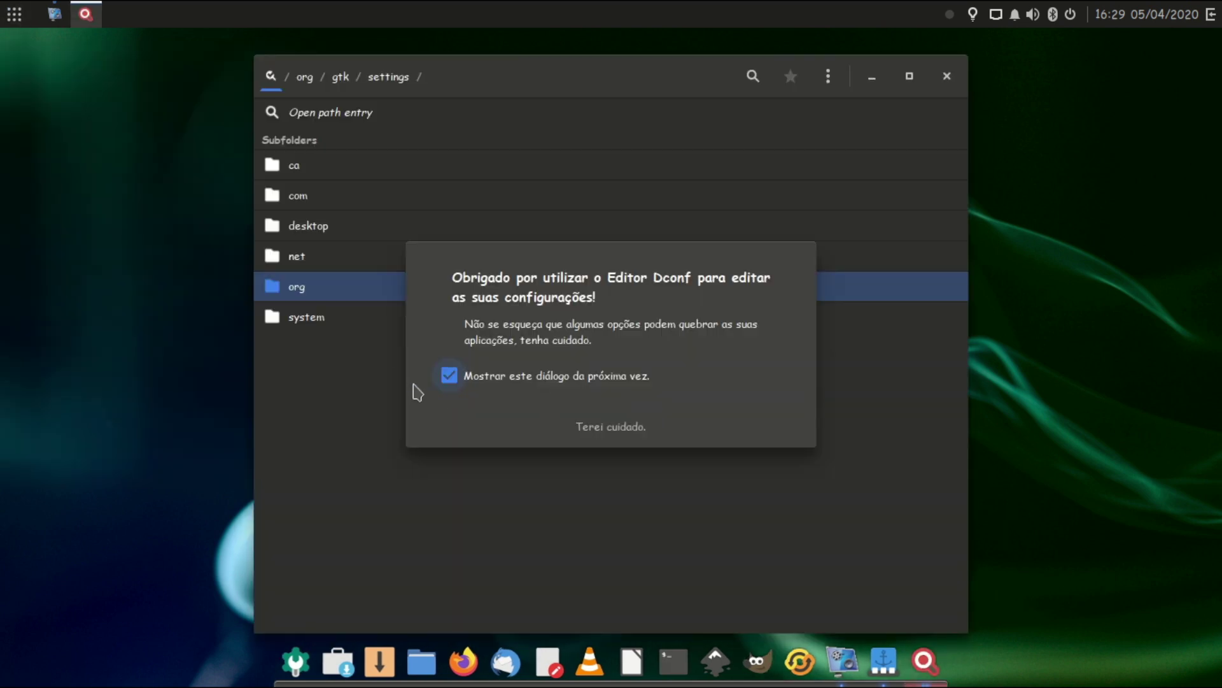
click(603, 431)
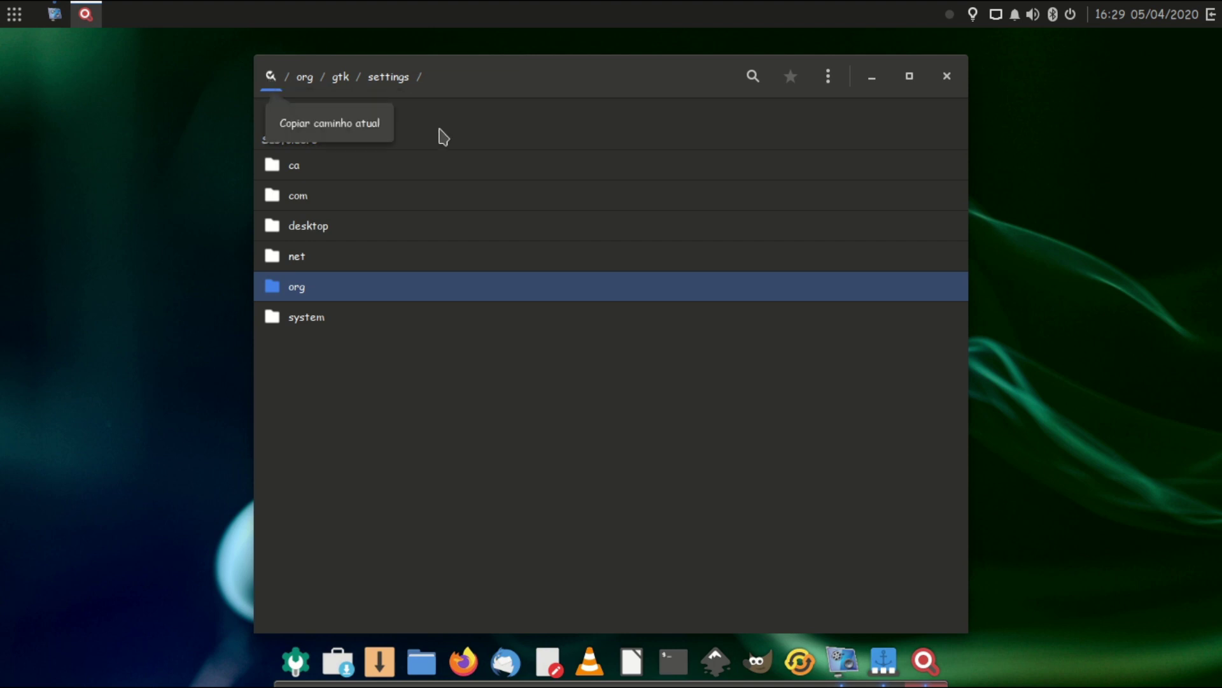
Step: View Dconf Editor's About information and close the program
click(825, 84)
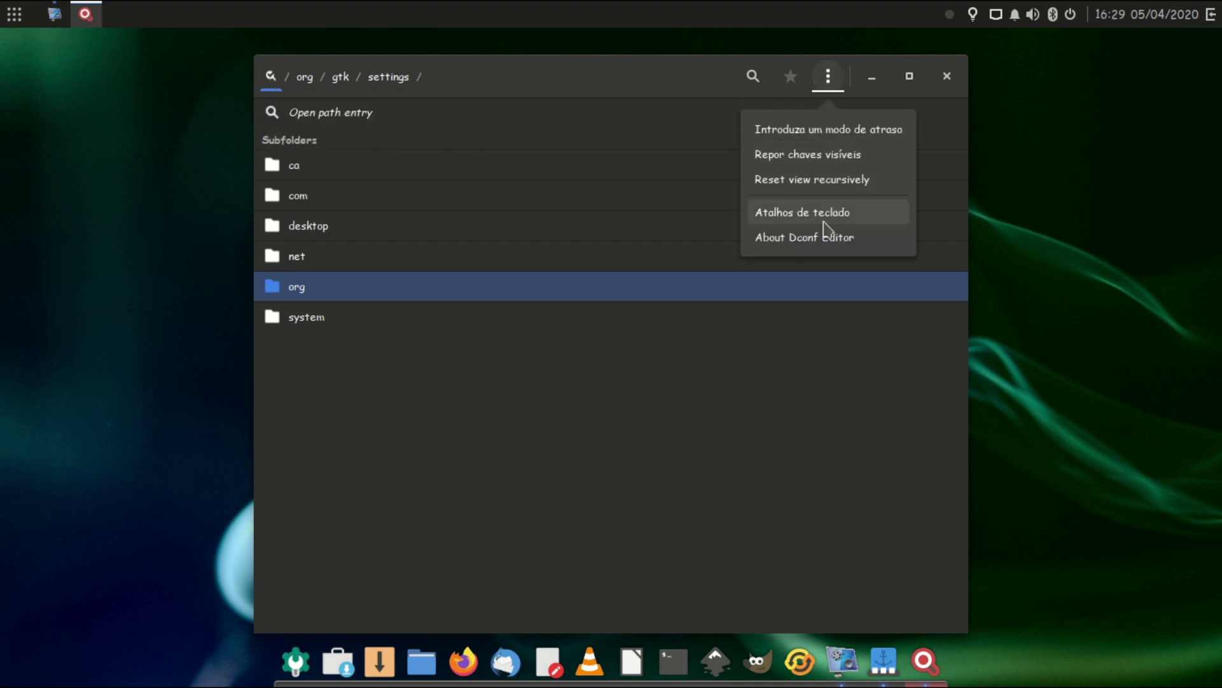
click(816, 238)
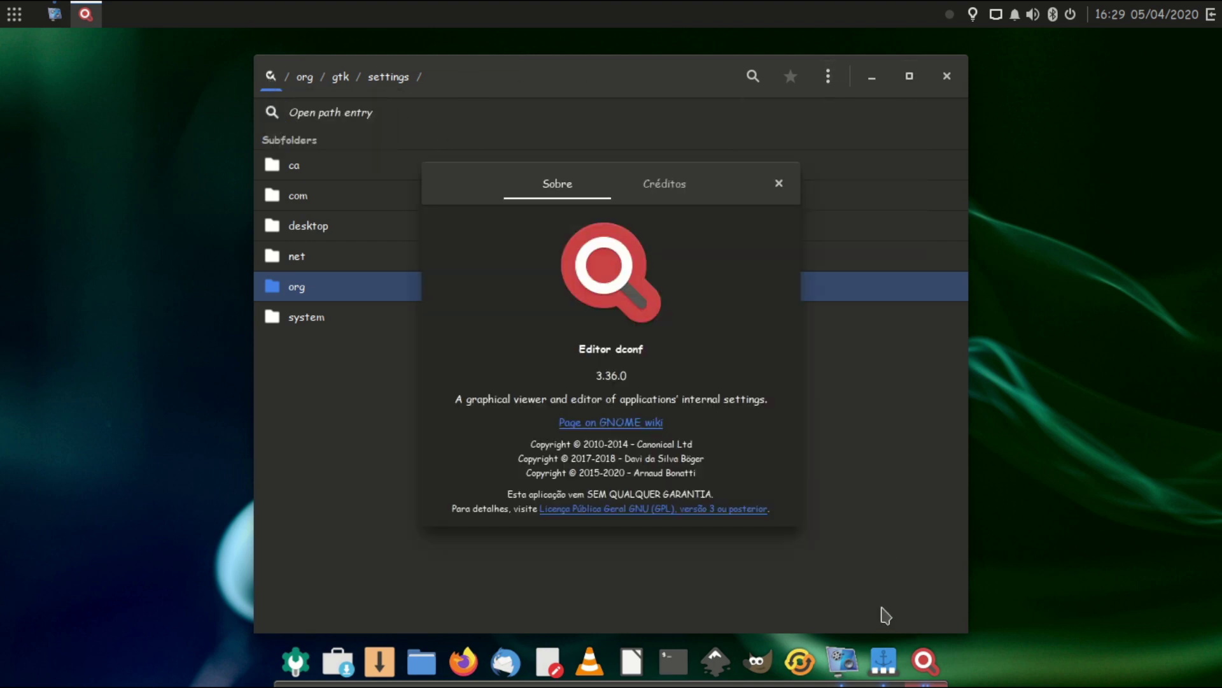
click(779, 183)
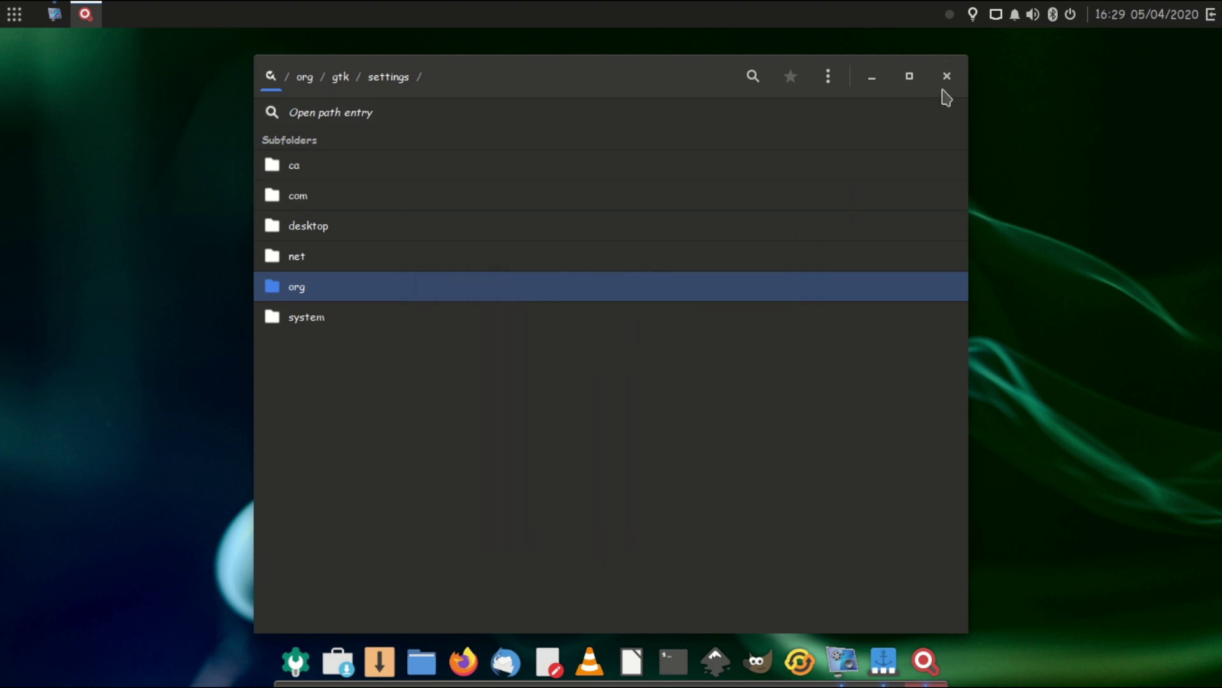
click(946, 77)
Step: Launch Editor de partições GParted from the Ferramentas de sistema category, authenticating with the account password
click(2, 3)
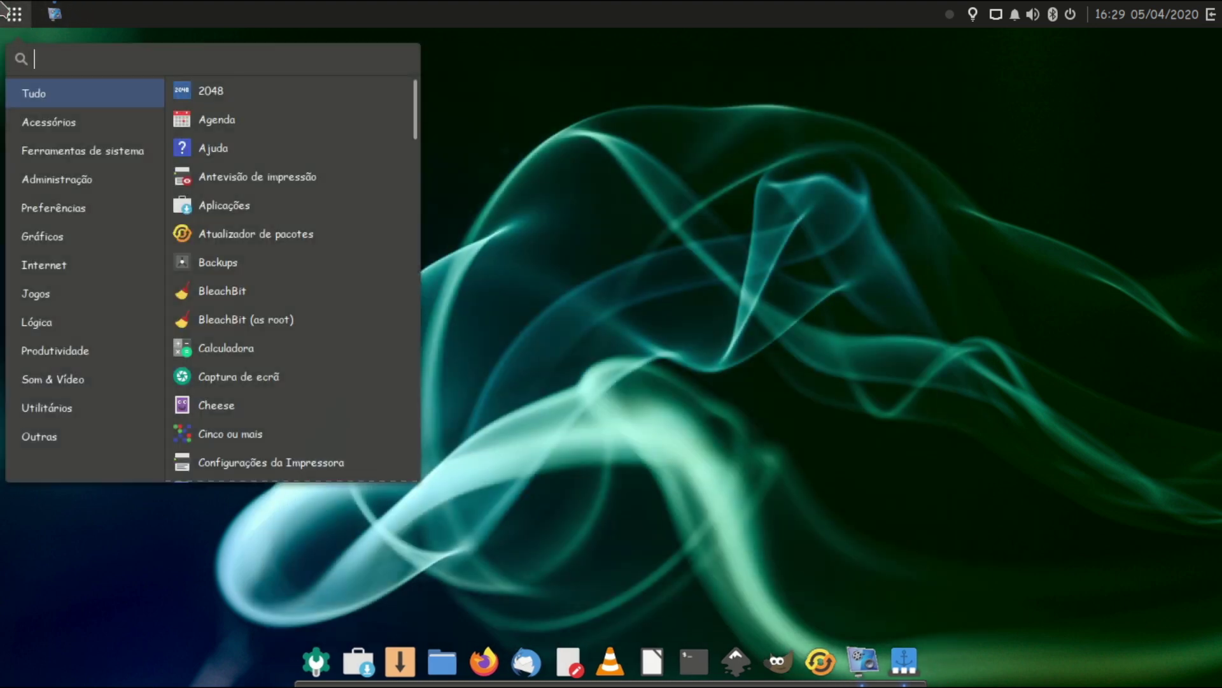
click(75, 155)
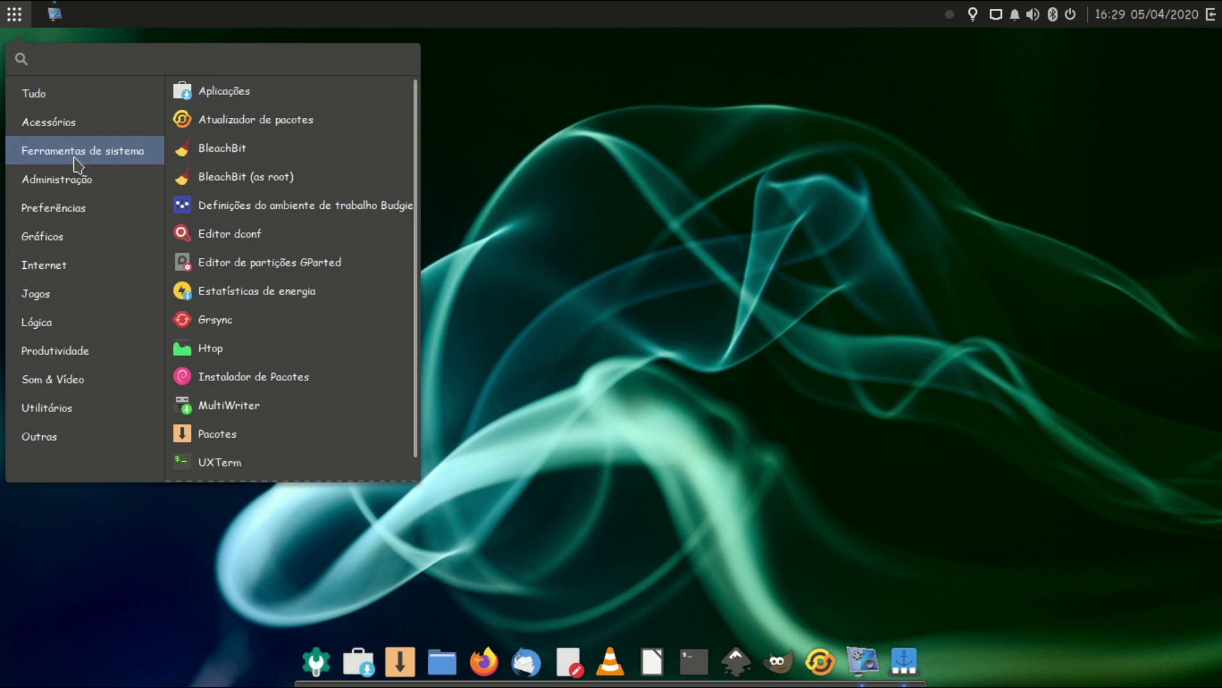
click(308, 267)
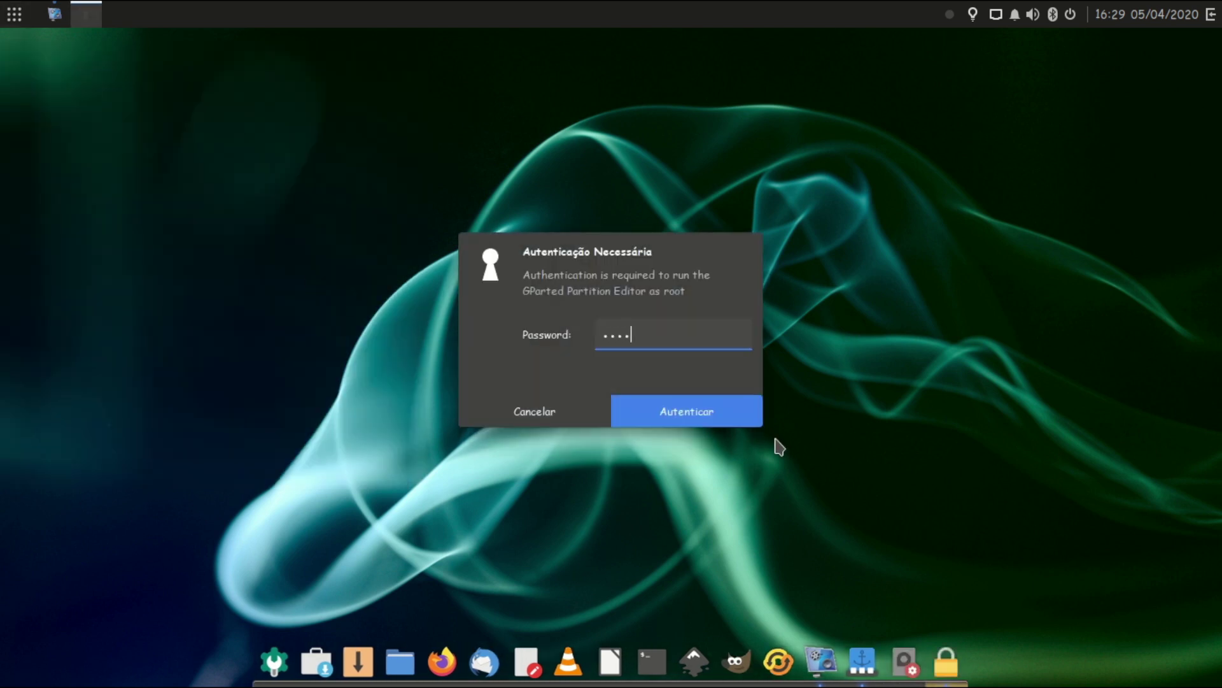
key(Return)
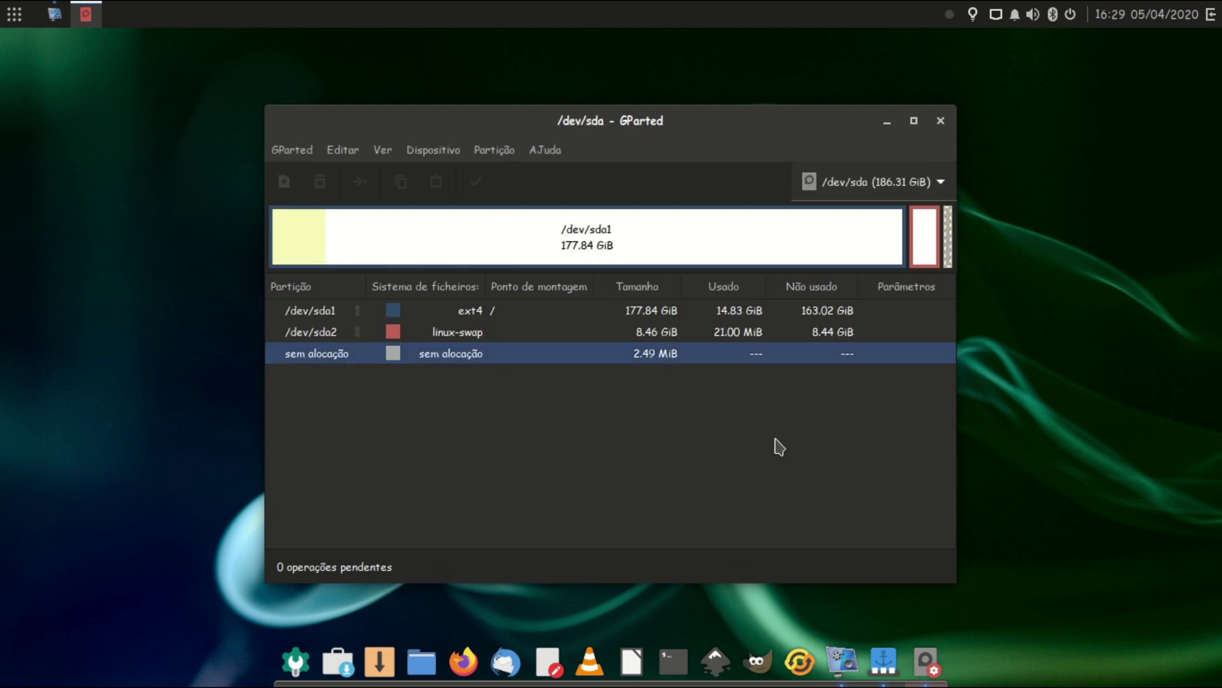
Step: View the list of storage devices in GParted, keep /dev/sda selected, and close the program
click(867, 181)
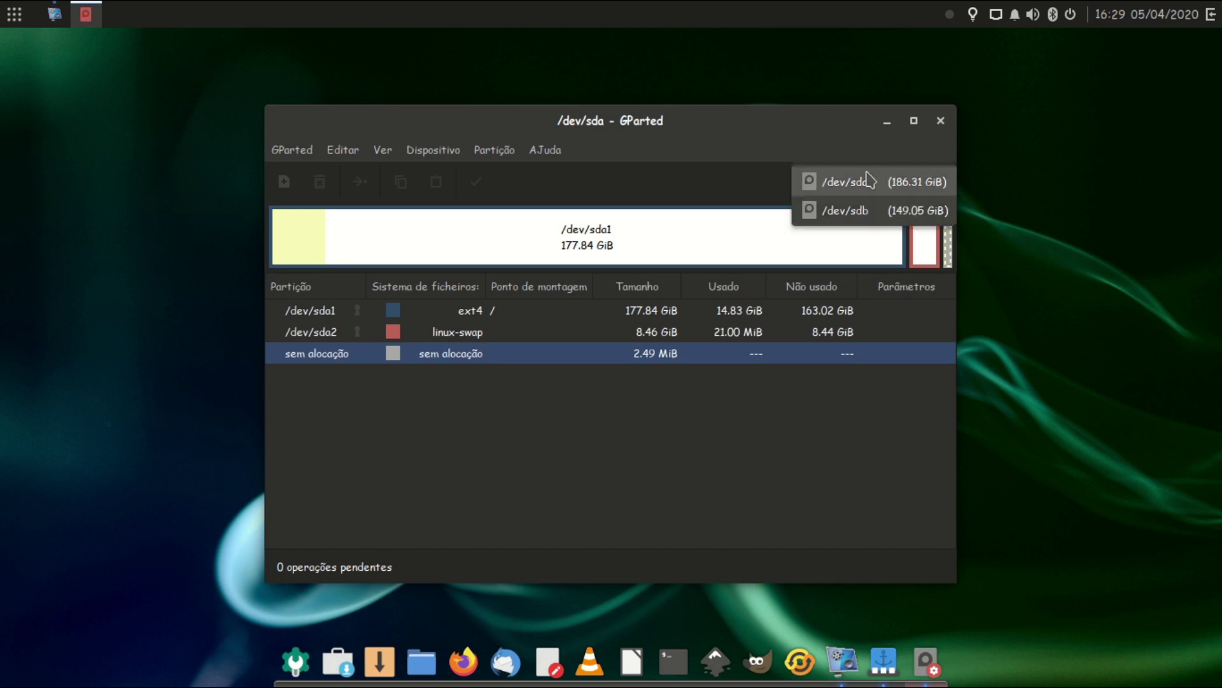
click(863, 208)
click(863, 184)
click(865, 149)
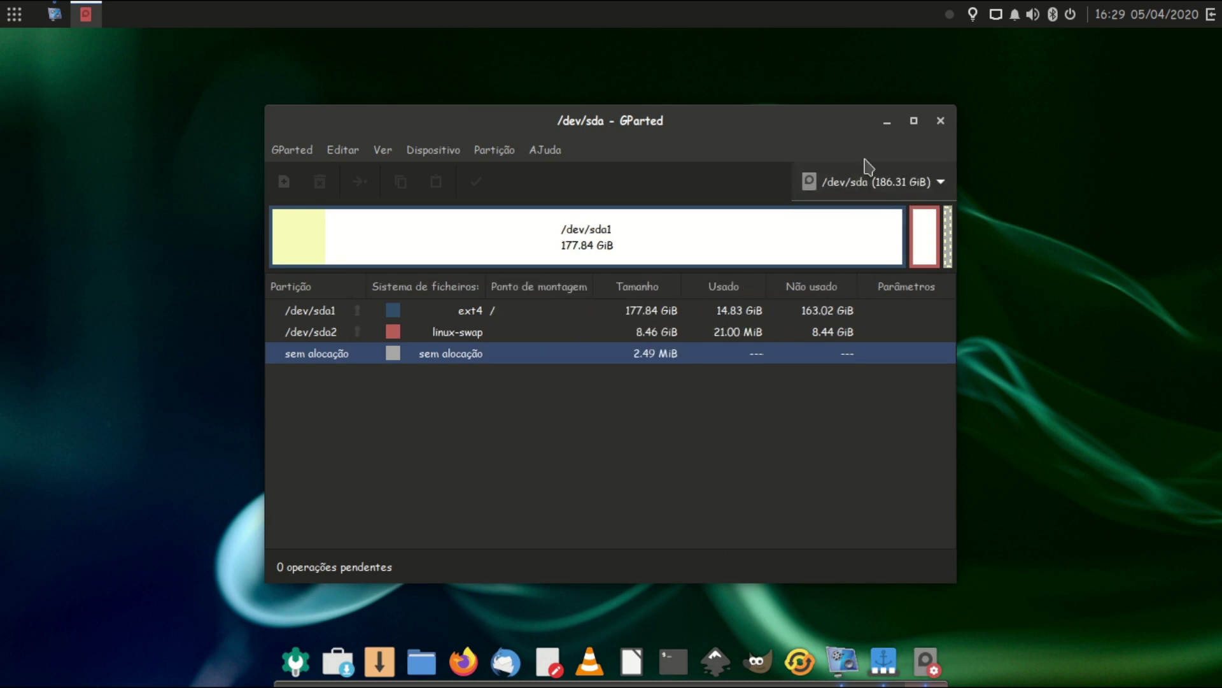
click(940, 120)
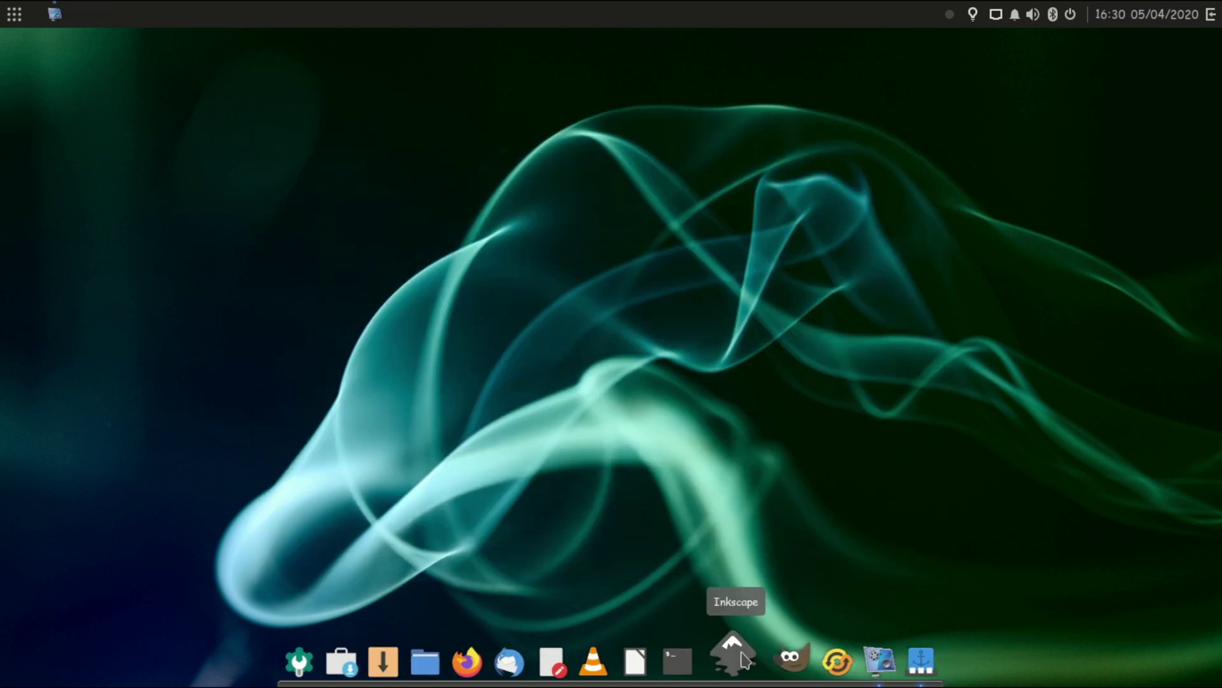
Step: Launch the terminal from the dock and view its About information
click(694, 660)
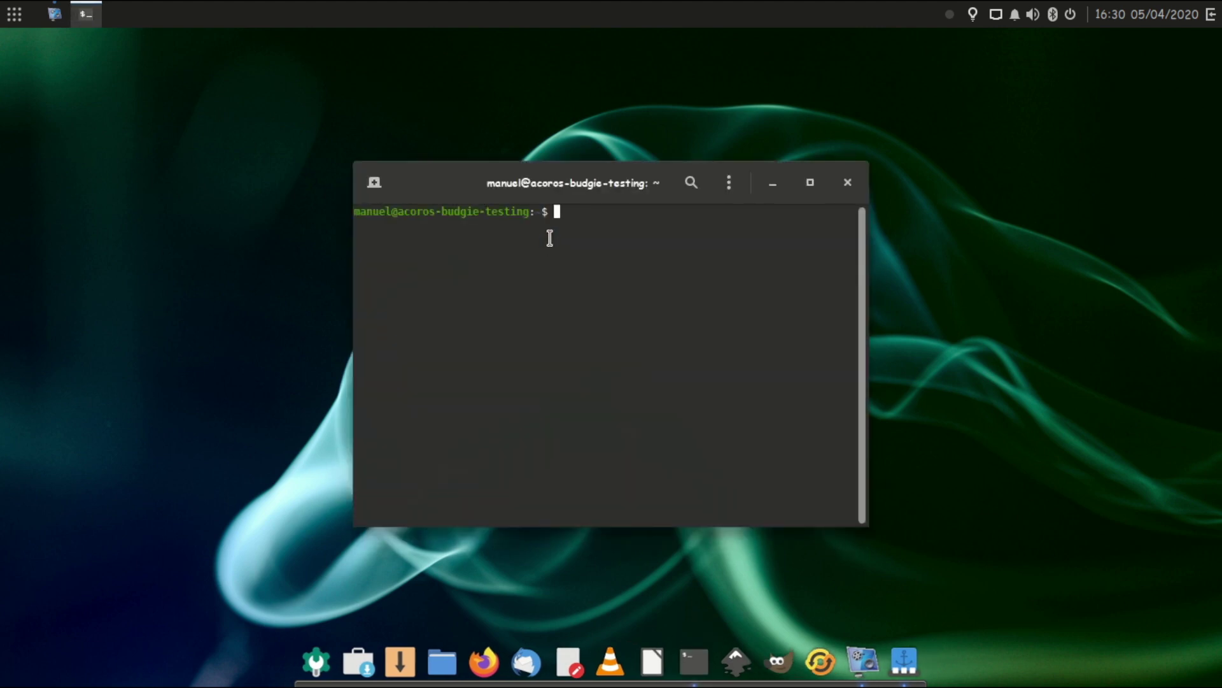
click(734, 191)
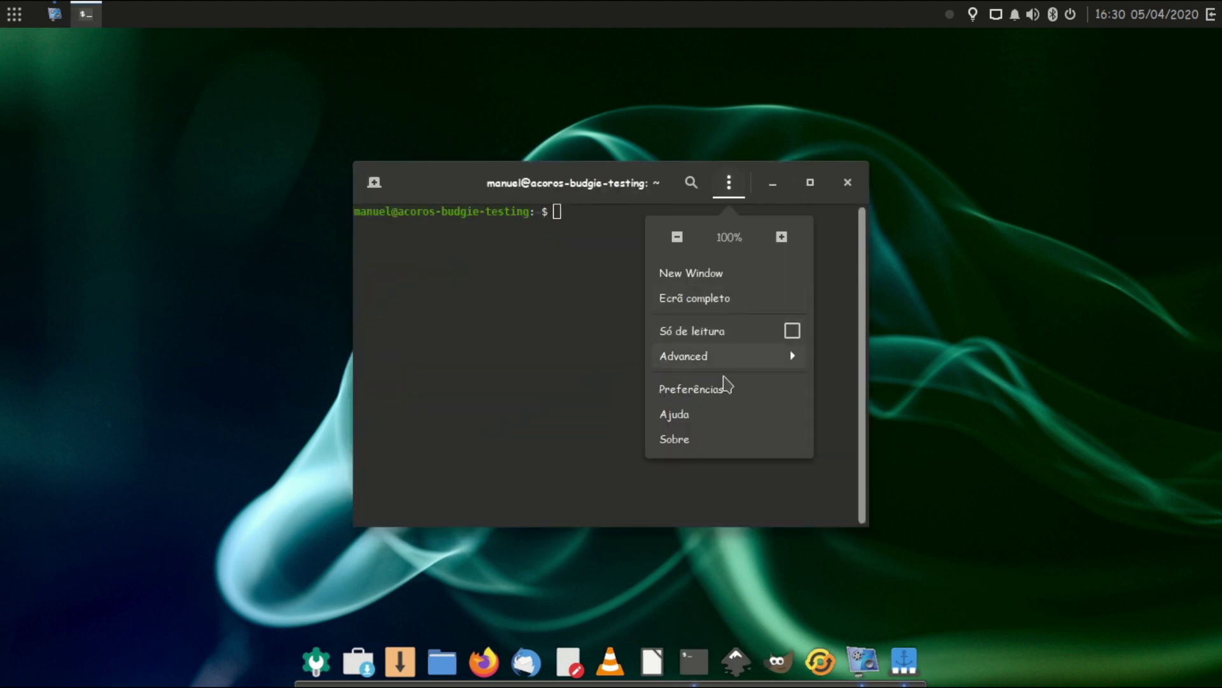
click(688, 435)
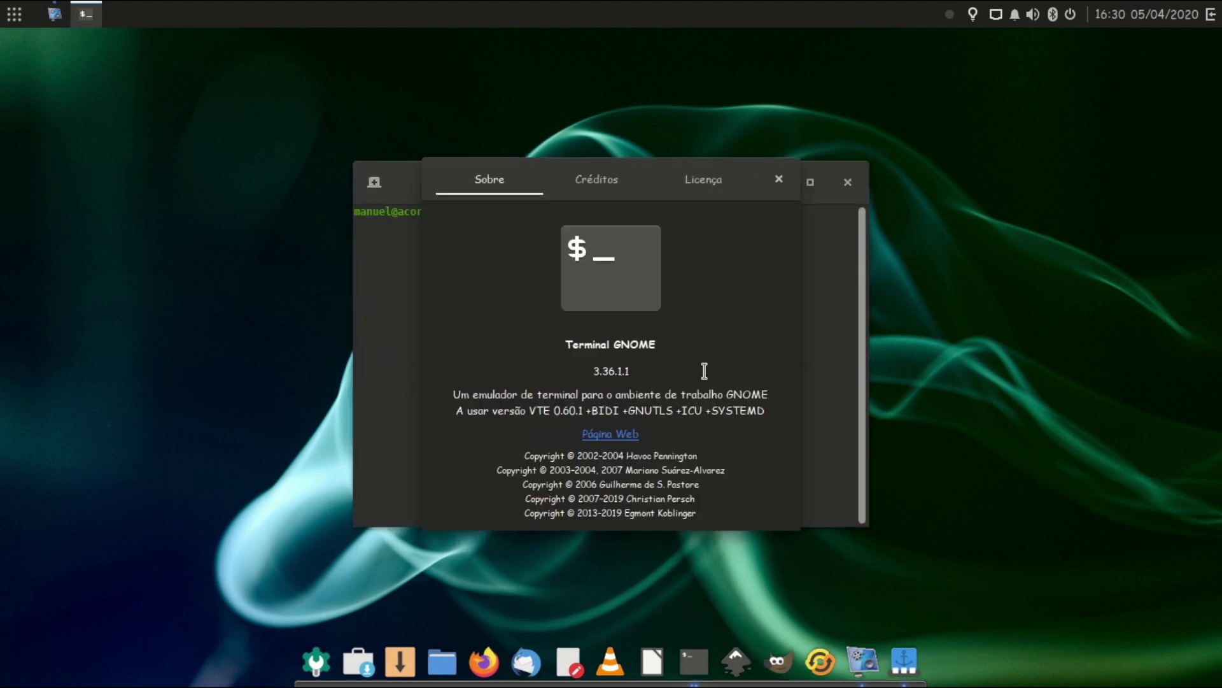
click(779, 179)
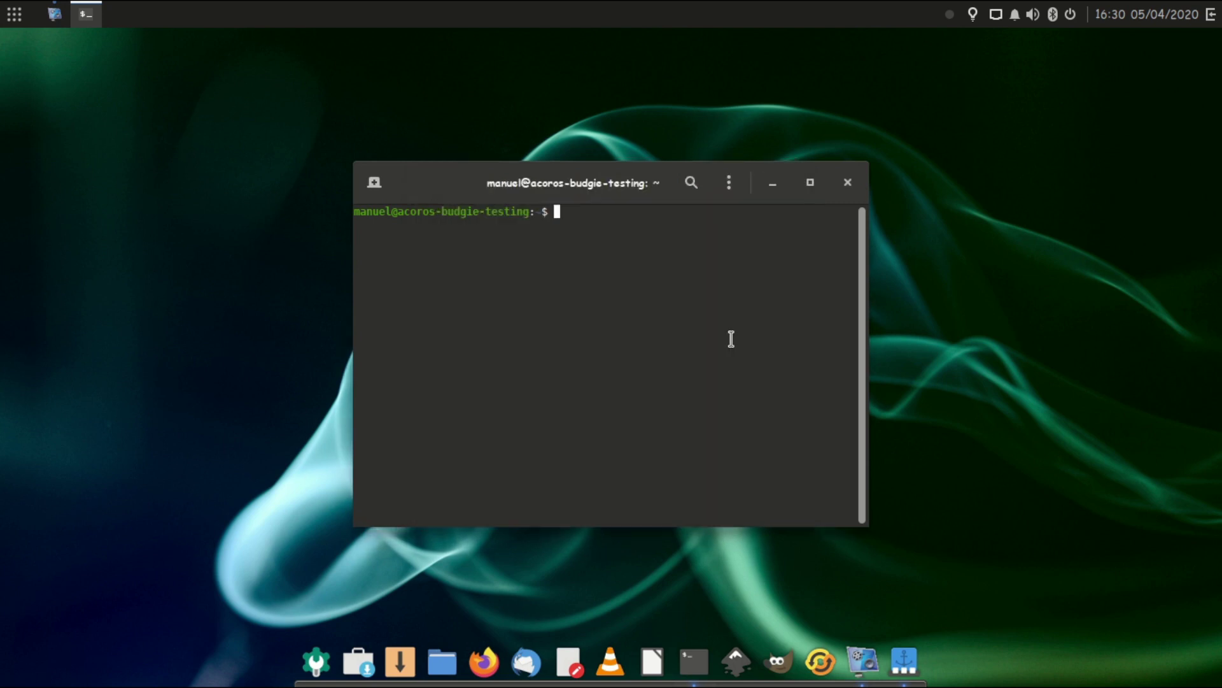
Step: Enlarge the terminal text by two zoom levels and move the window up so it fits above the dock
click(729, 186)
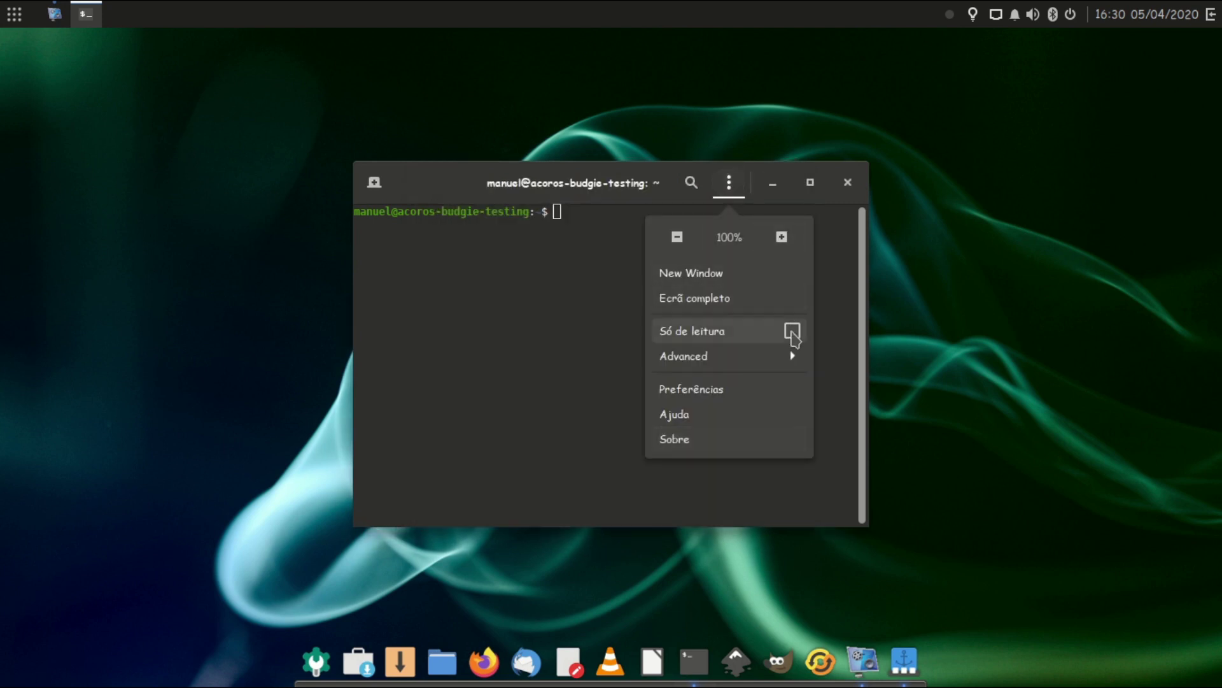
click(782, 236)
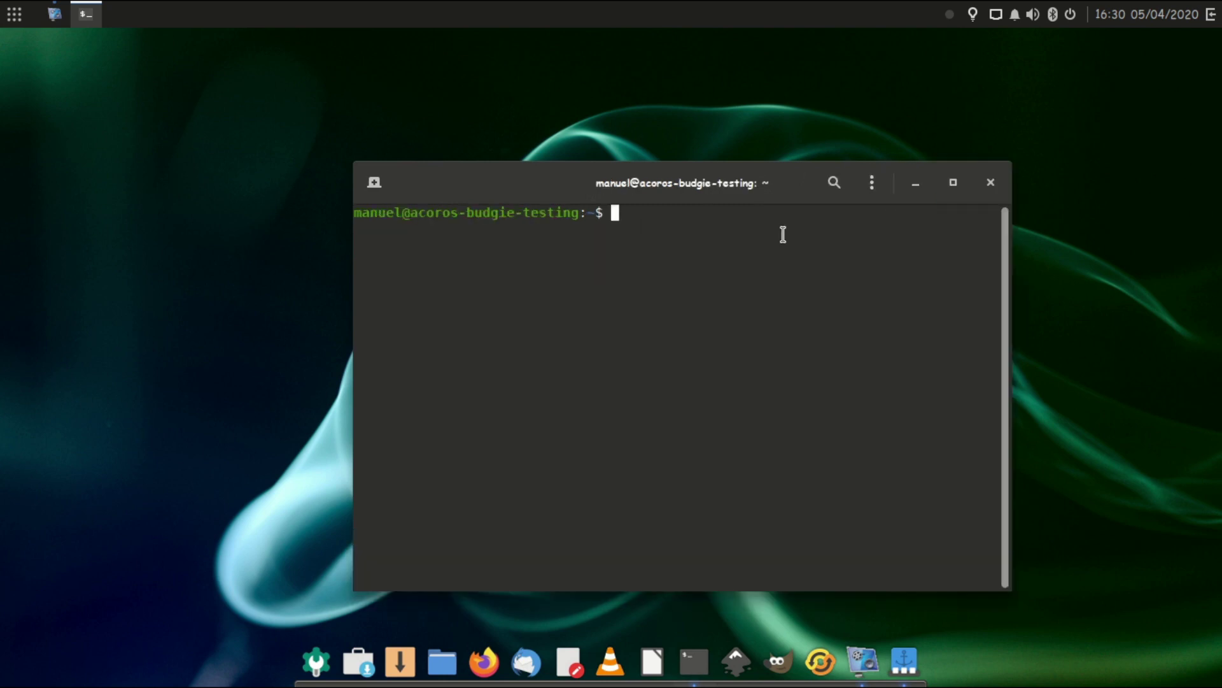
click(872, 185)
click(923, 245)
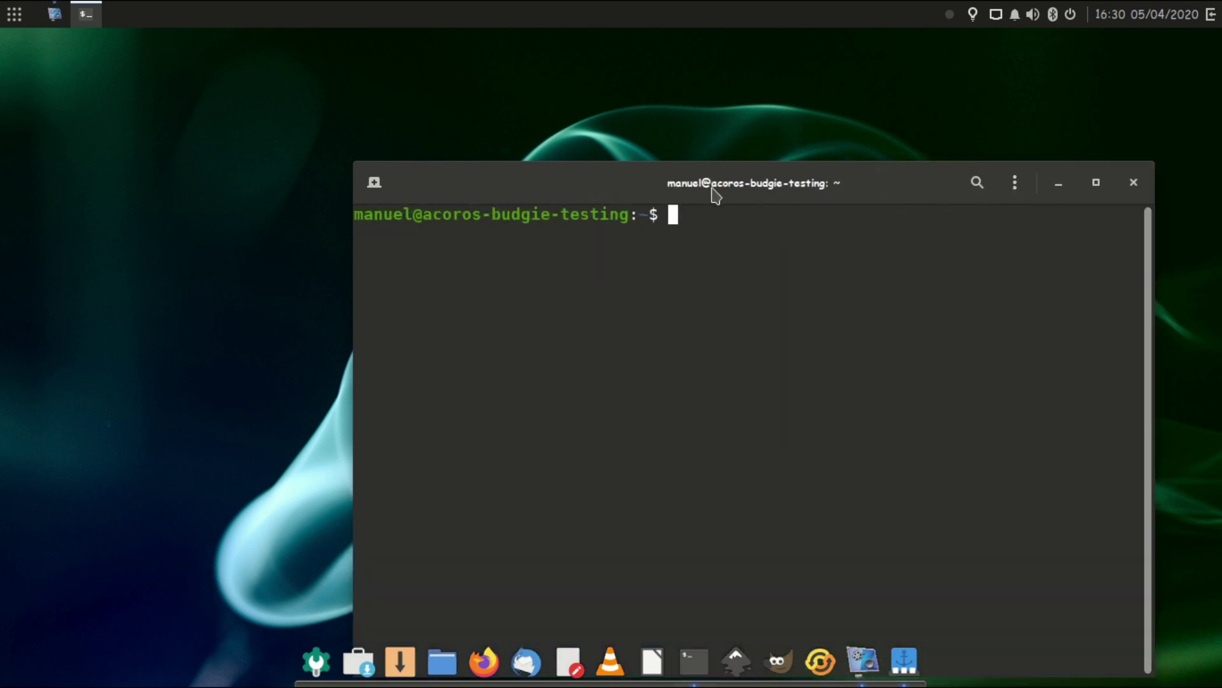
drag(715, 191, 586, 99)
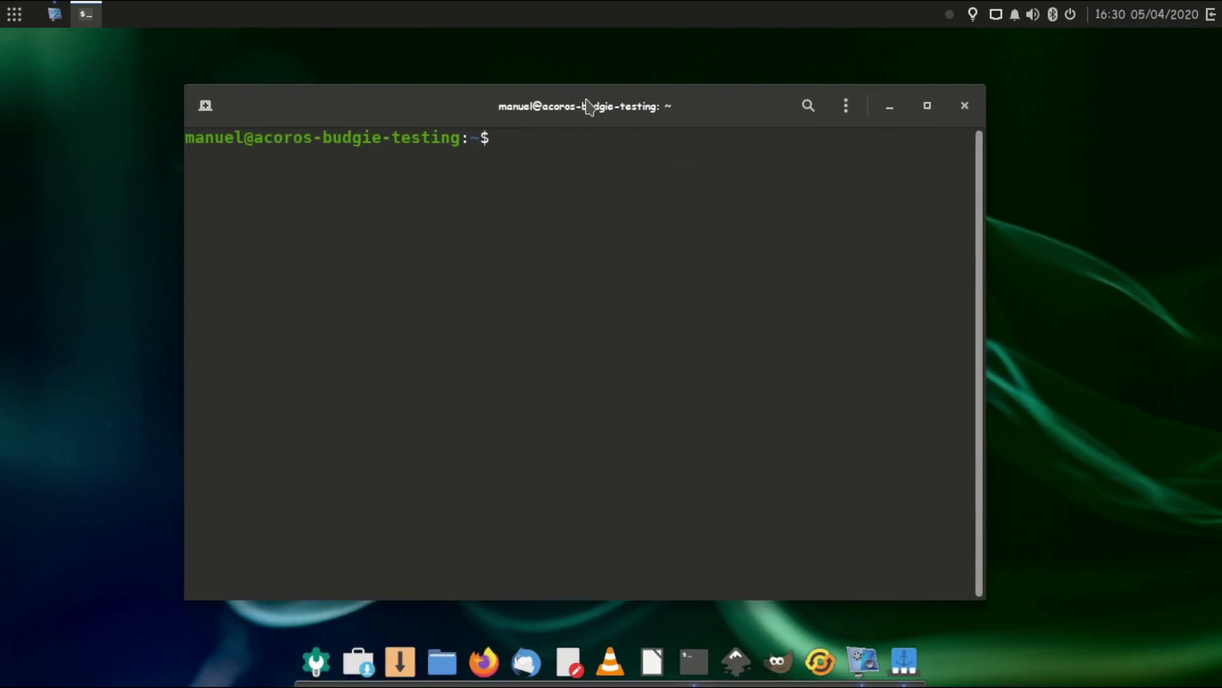
Step: Run htop in the terminal and move its window aside to clear the desktop area under the applications menu
text(htop)
key(Return)
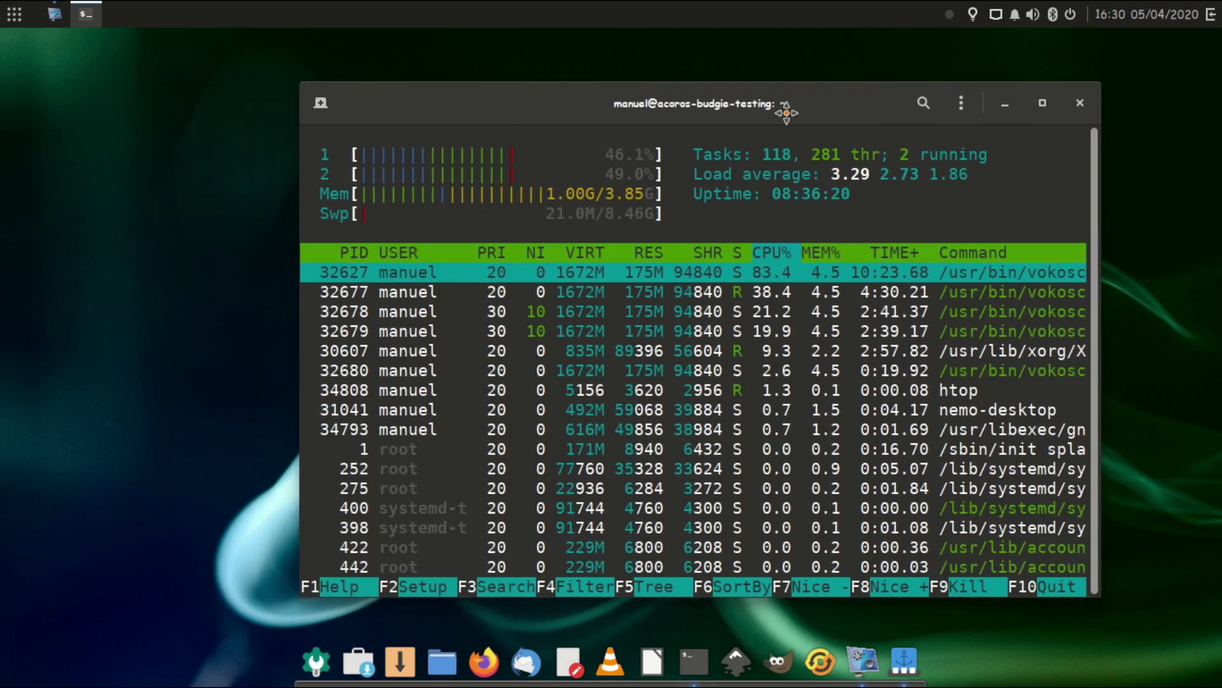
drag(659, 113, 893, 68)
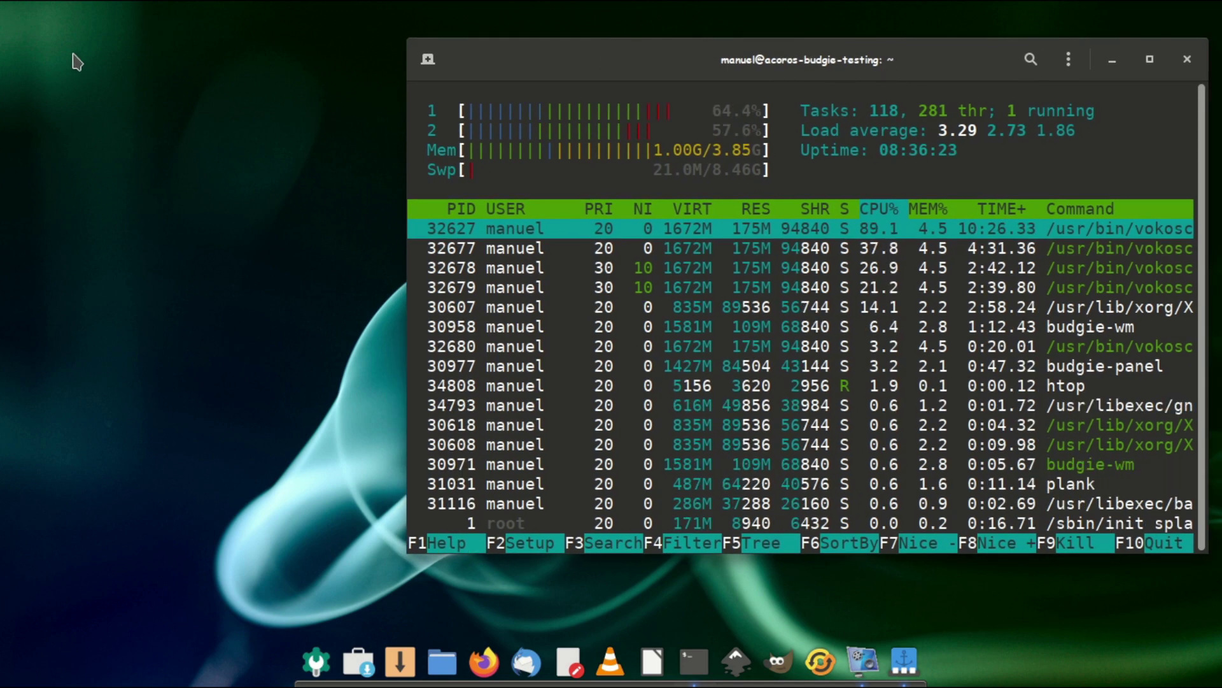
drag(763, 58, 756, 94)
Step: Open the applications menu beside the running htop window
click(14, 14)
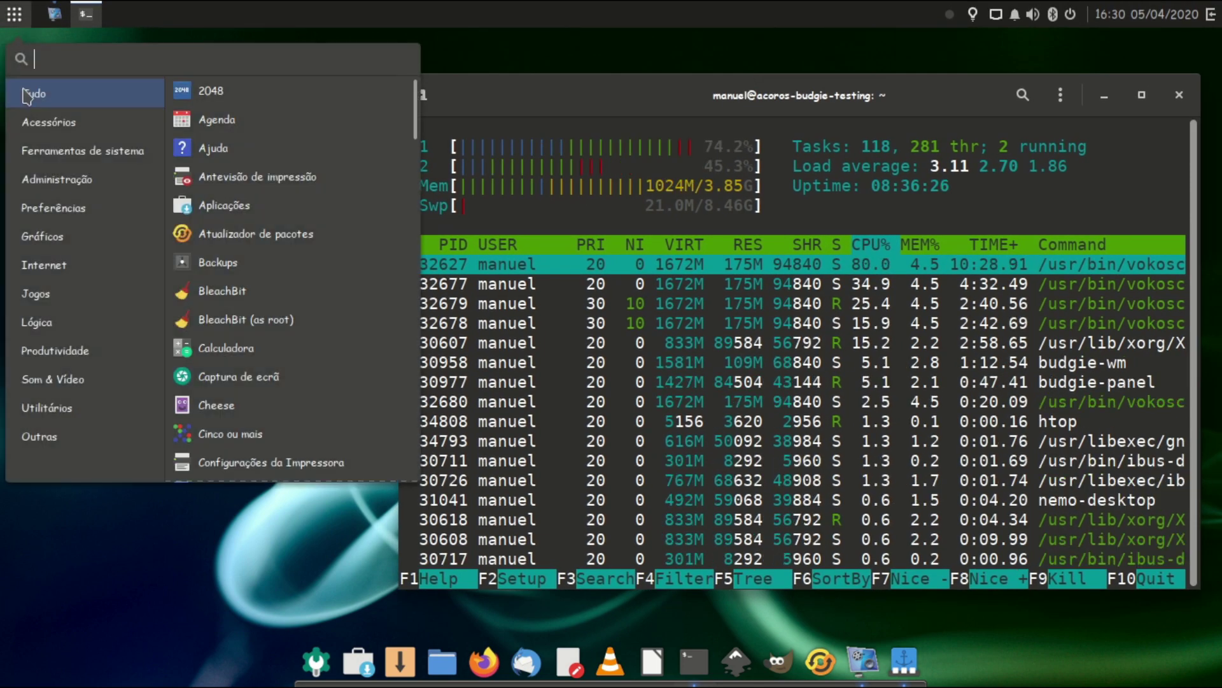
Step: Open Monitor de sistema from an application search for "mon" and terminate the gnome-software process
text(ni)
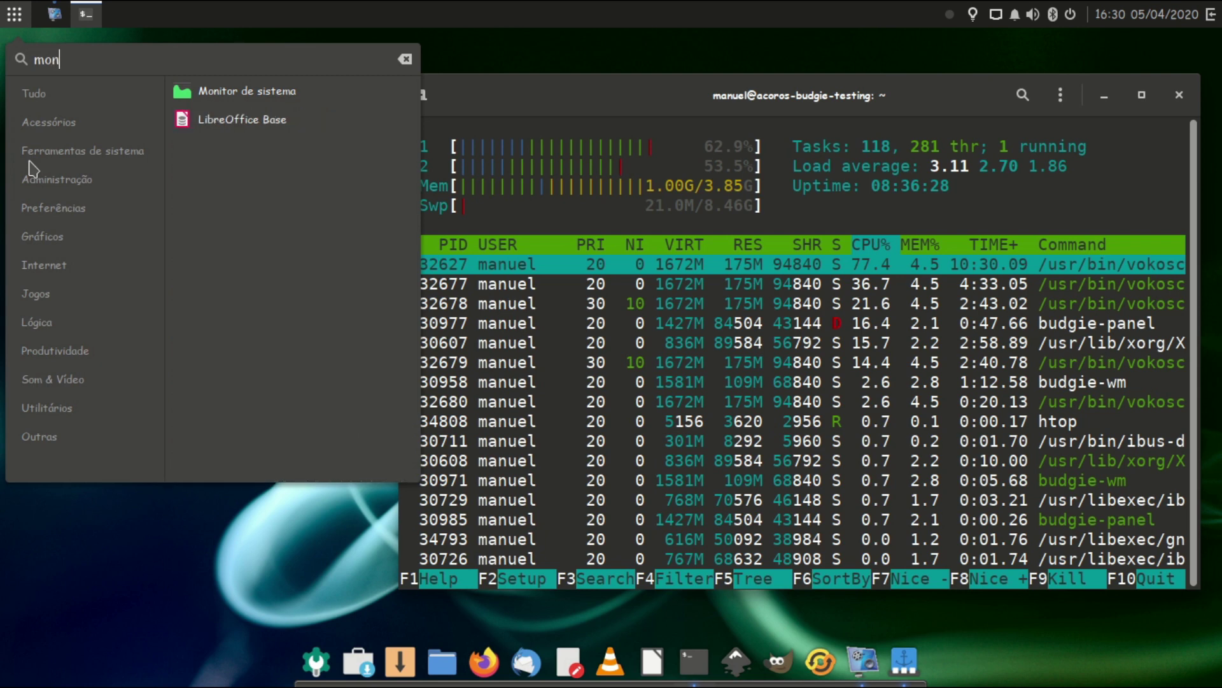
click(344, 102)
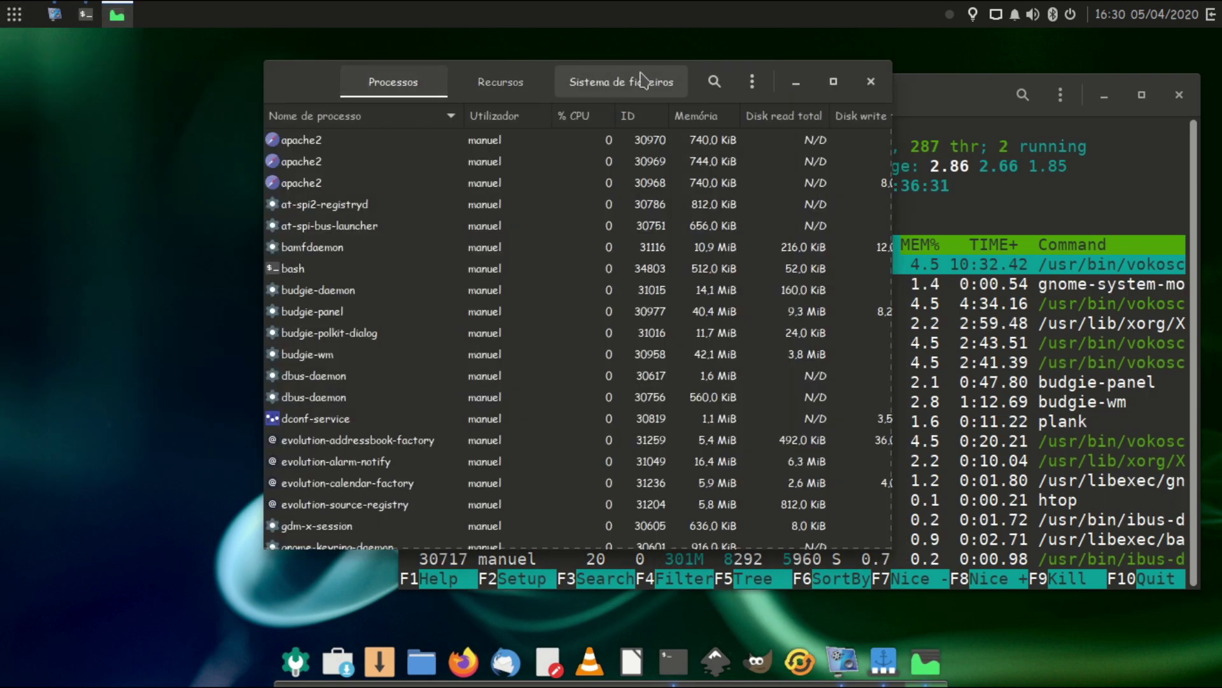
click(374, 81)
scroll(356, 363, down, 4)
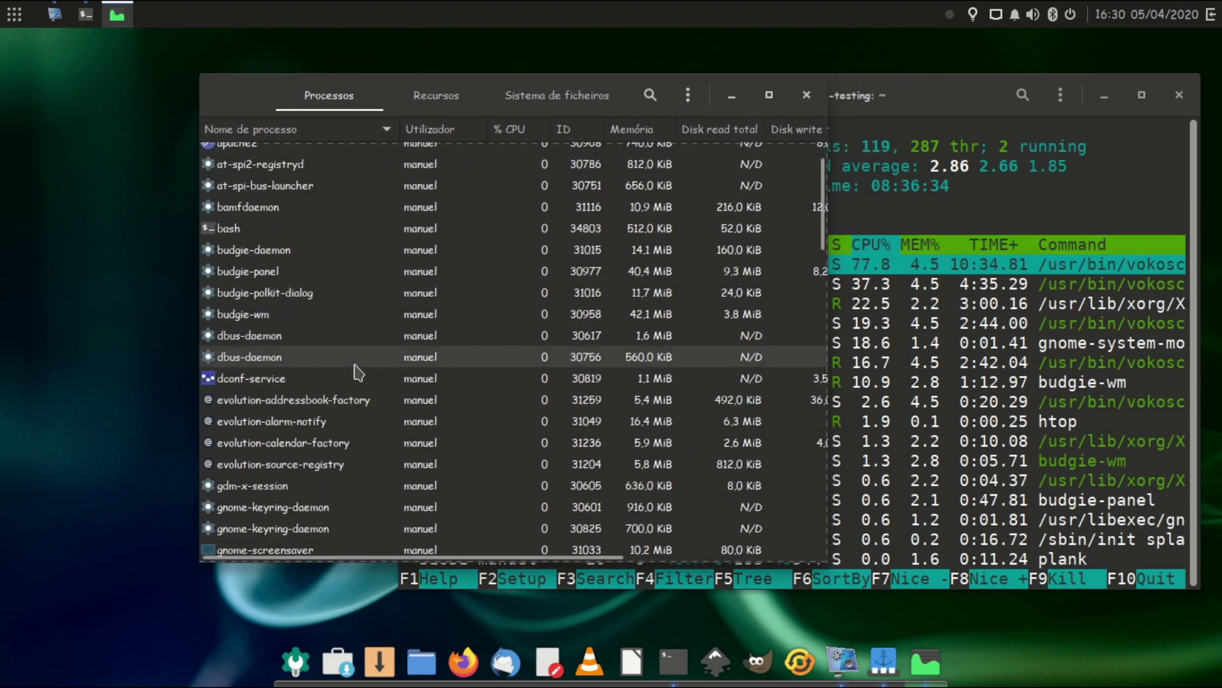
right_click(296, 435)
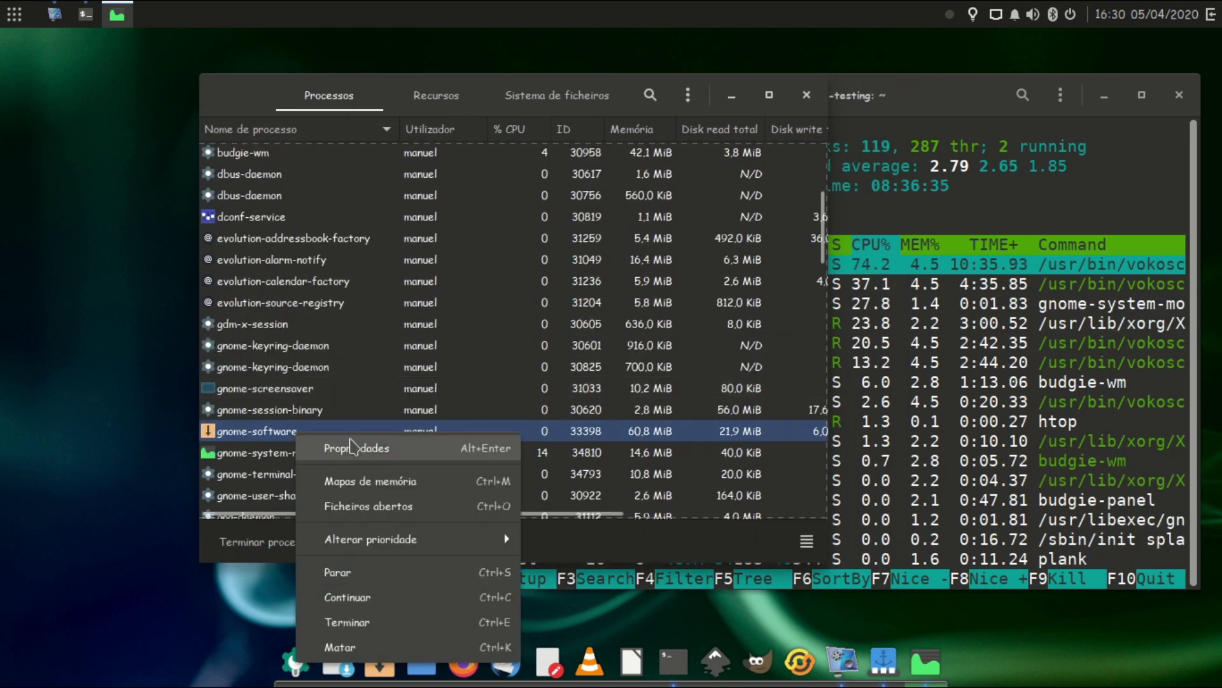
click(356, 622)
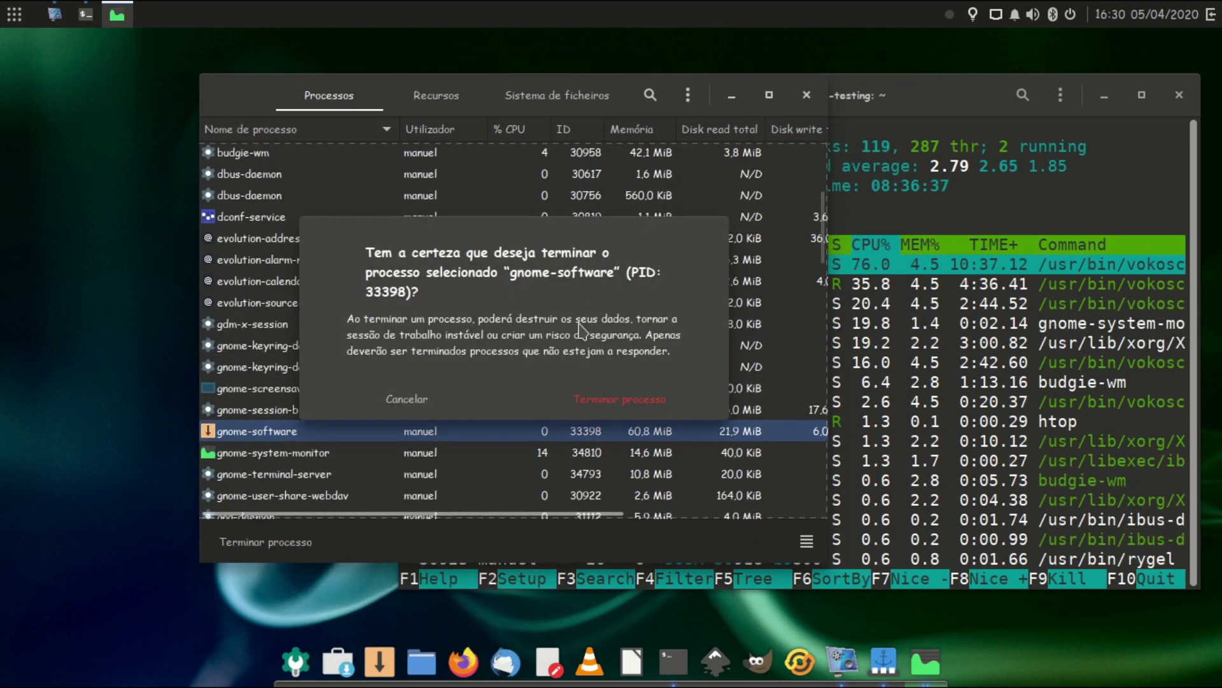
click(608, 401)
Step: Examine the CPU, memory, swap and network histories in the system monitor and close it
click(436, 95)
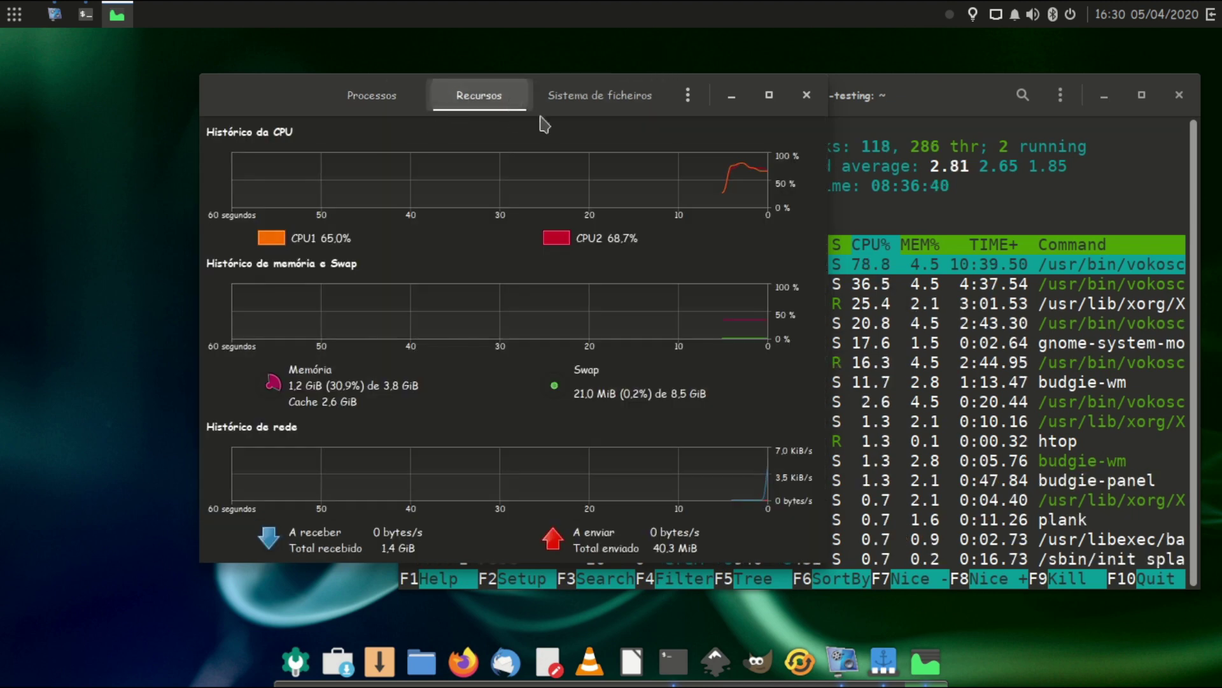
drag(291, 112, 103, 131)
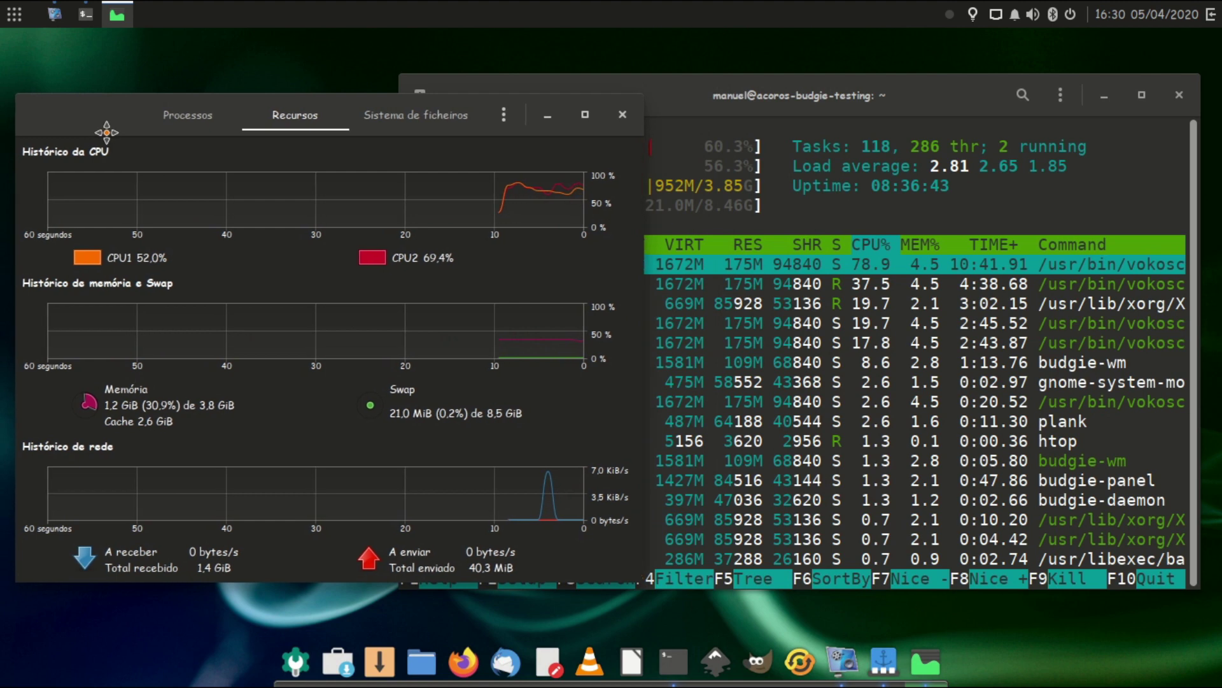
click(619, 114)
Step: Close the terminal running htop and confirm killing its process
drag(945, 108, 860, 89)
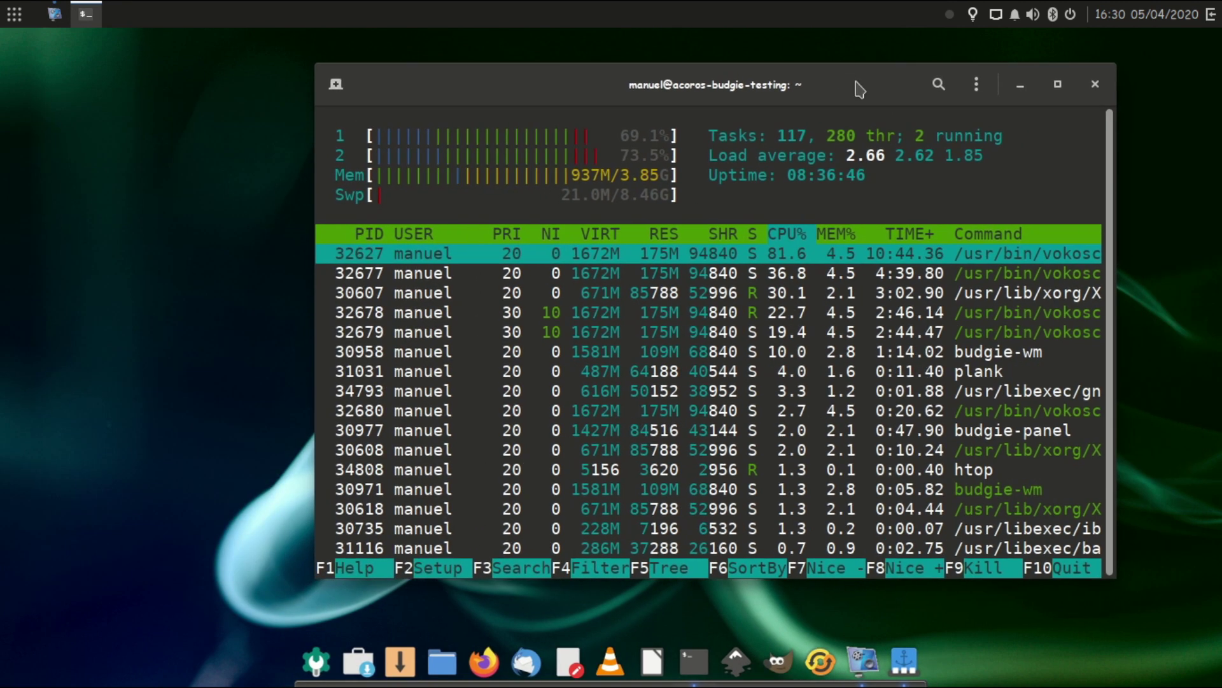
click(1095, 83)
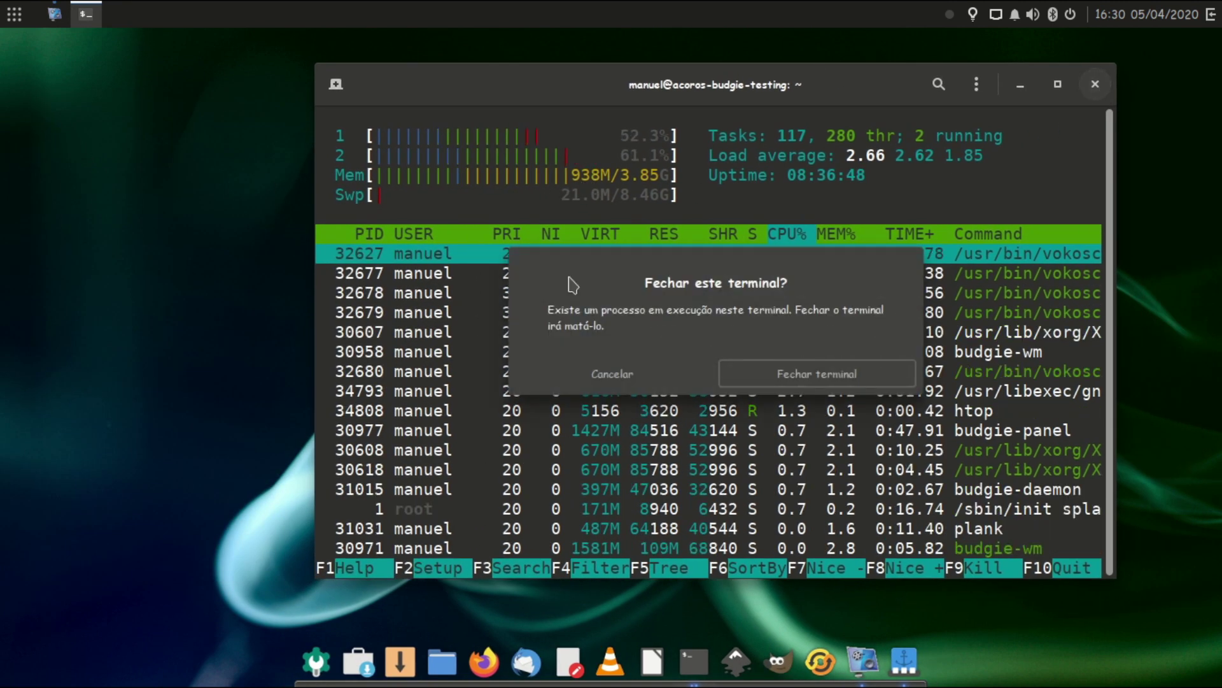
click(801, 372)
Step: Launch Estatísticas de energia from the system tools, look at its details and close it
click(14, 19)
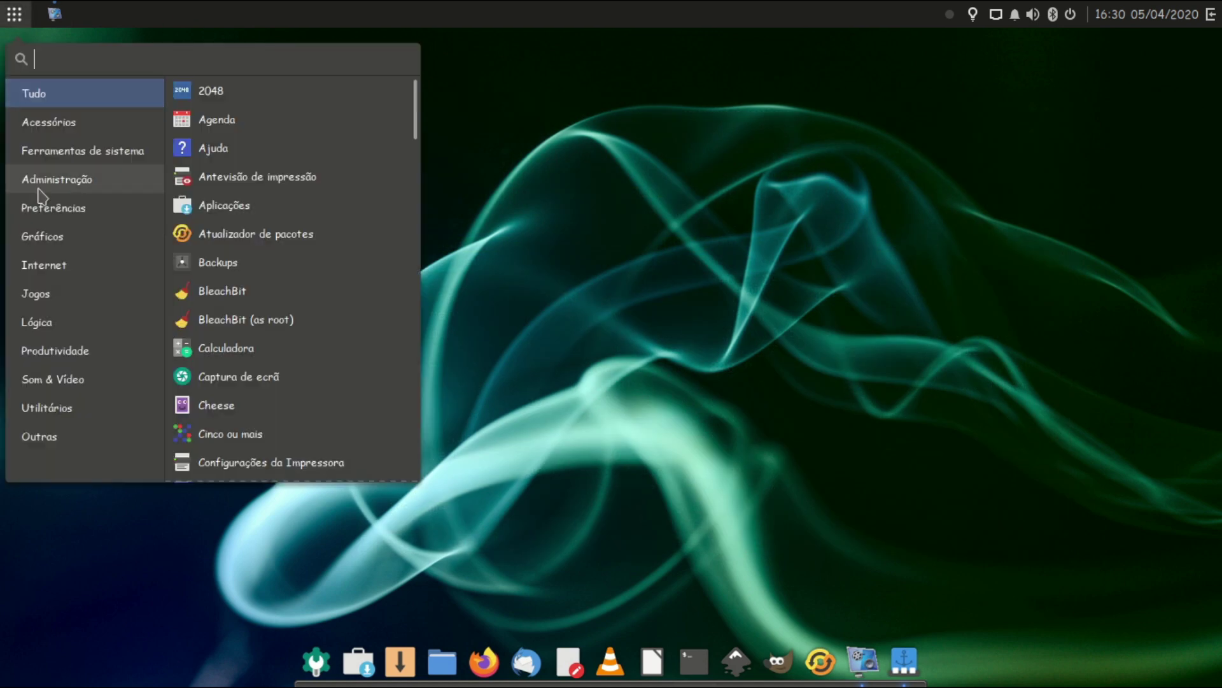
click(83, 150)
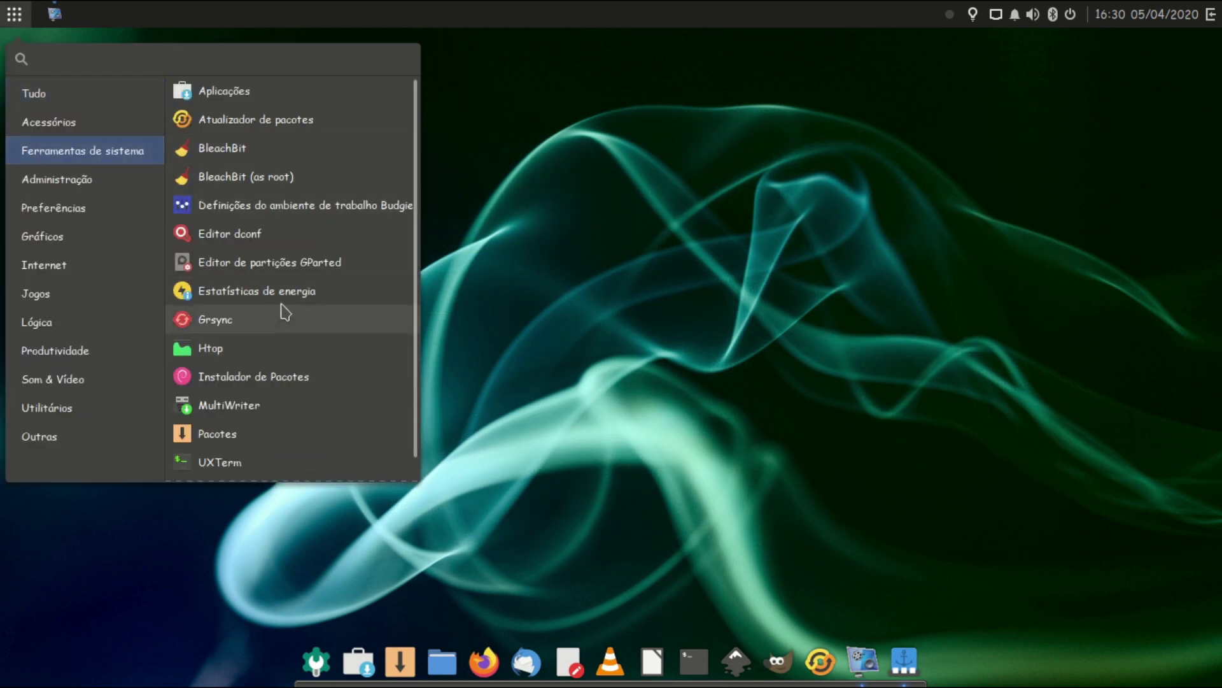
click(263, 296)
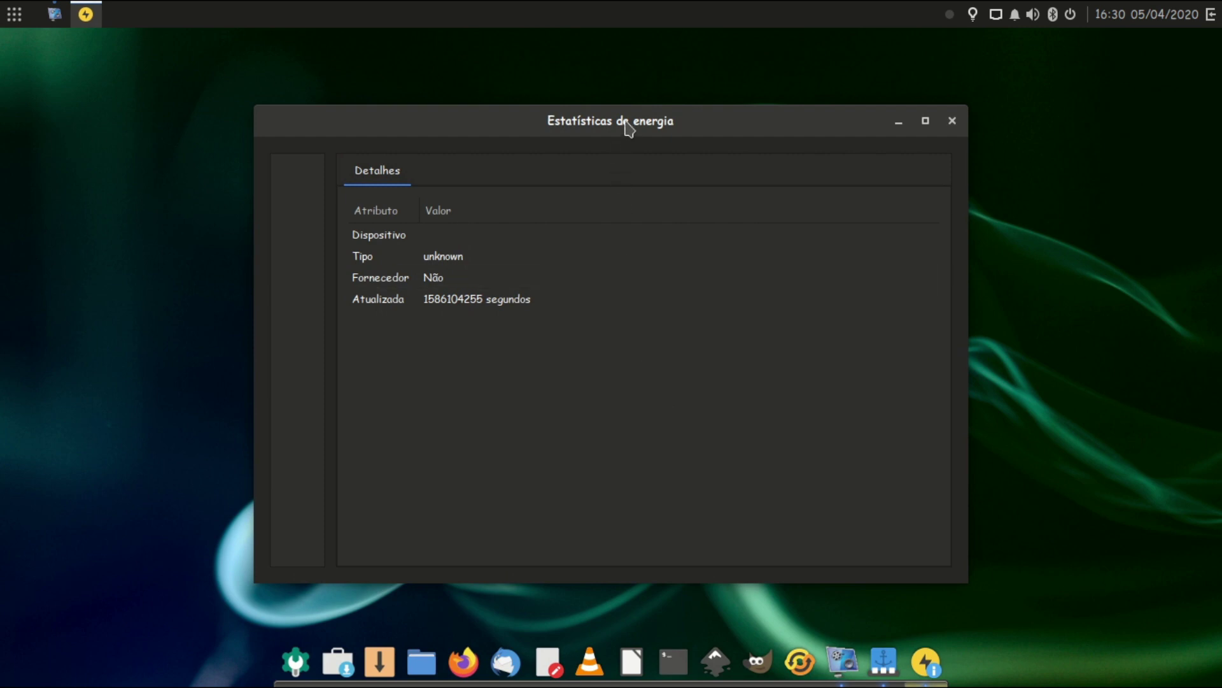
drag(629, 127, 680, 118)
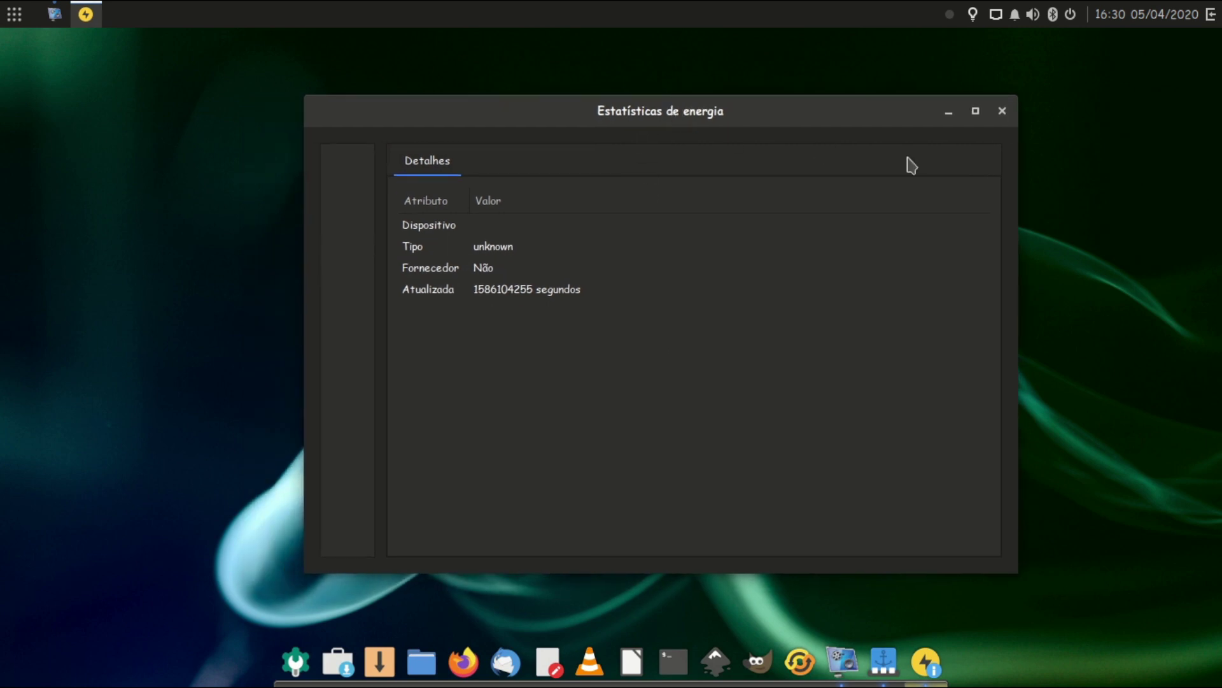
click(1007, 116)
Step: Launch Grsync from the system tools, display its about information and open its online contribution page
click(13, 15)
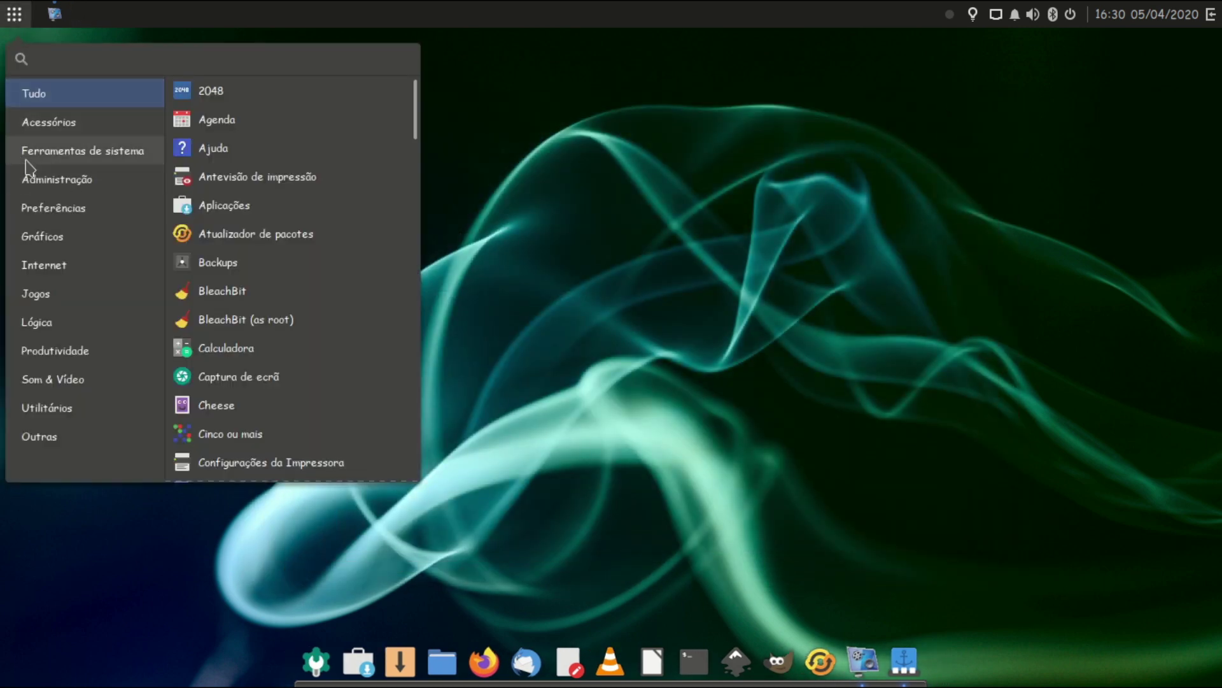
click(54, 154)
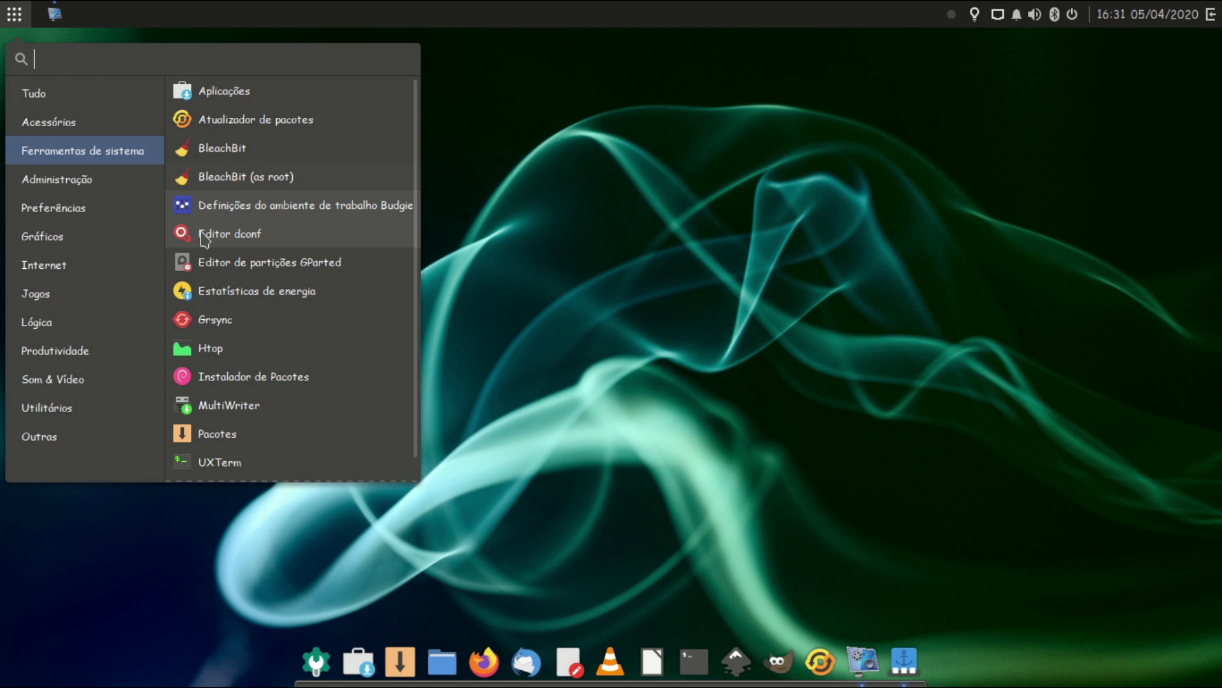
click(212, 317)
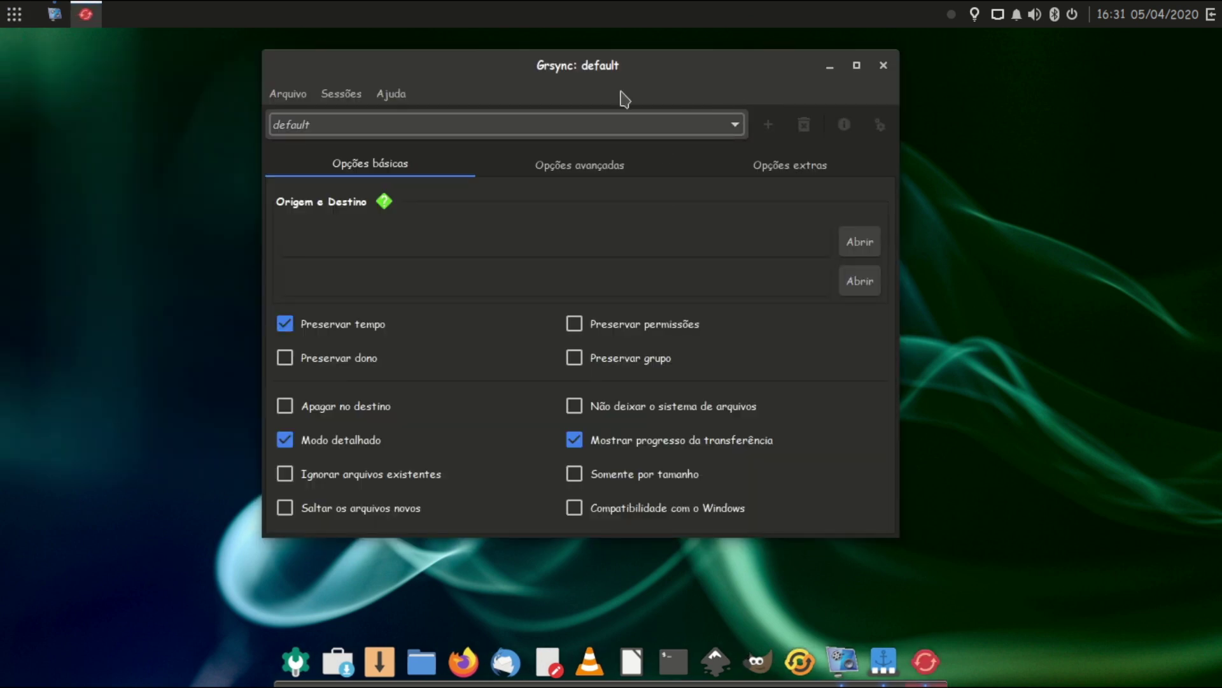
click(392, 96)
click(421, 166)
click(386, 95)
click(407, 117)
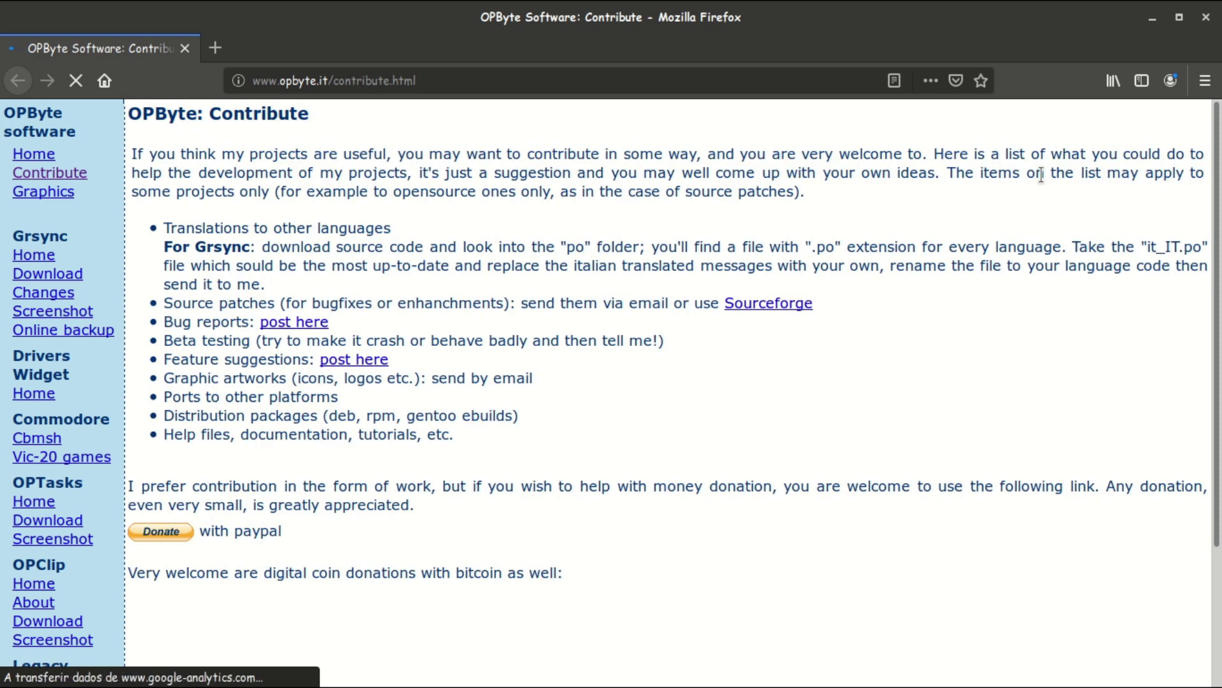
Step: Check Firefox's version in its about window and dismiss that window
click(1205, 81)
click(1012, 614)
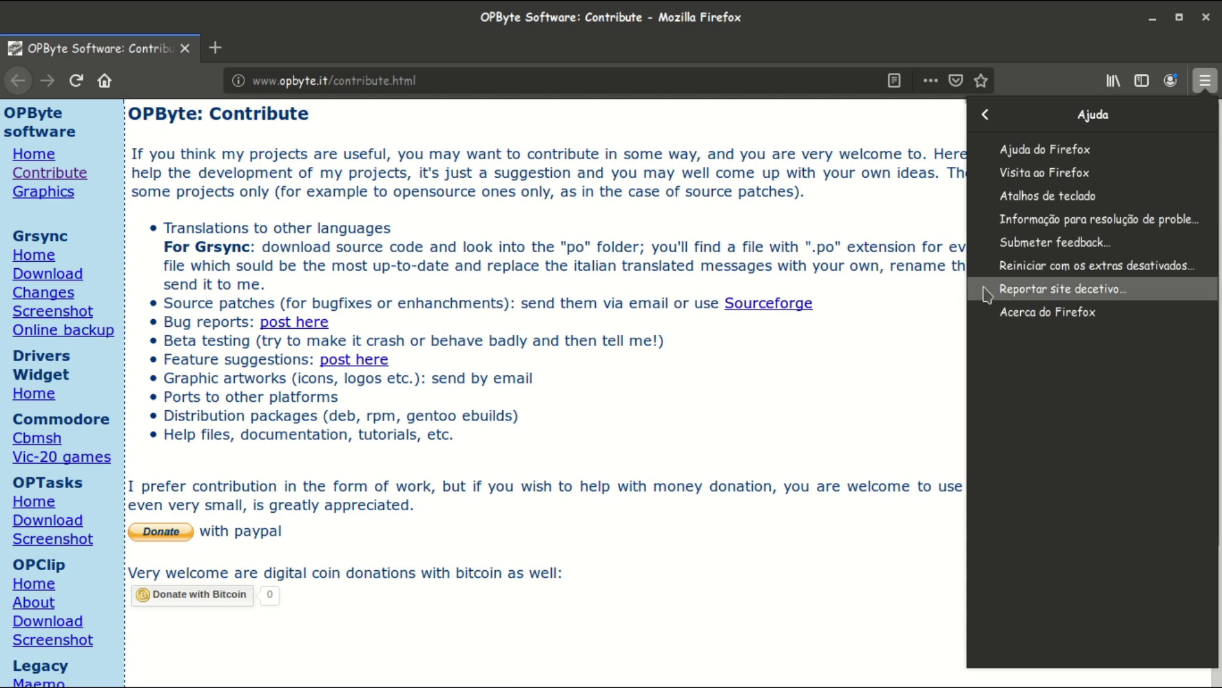
click(993, 312)
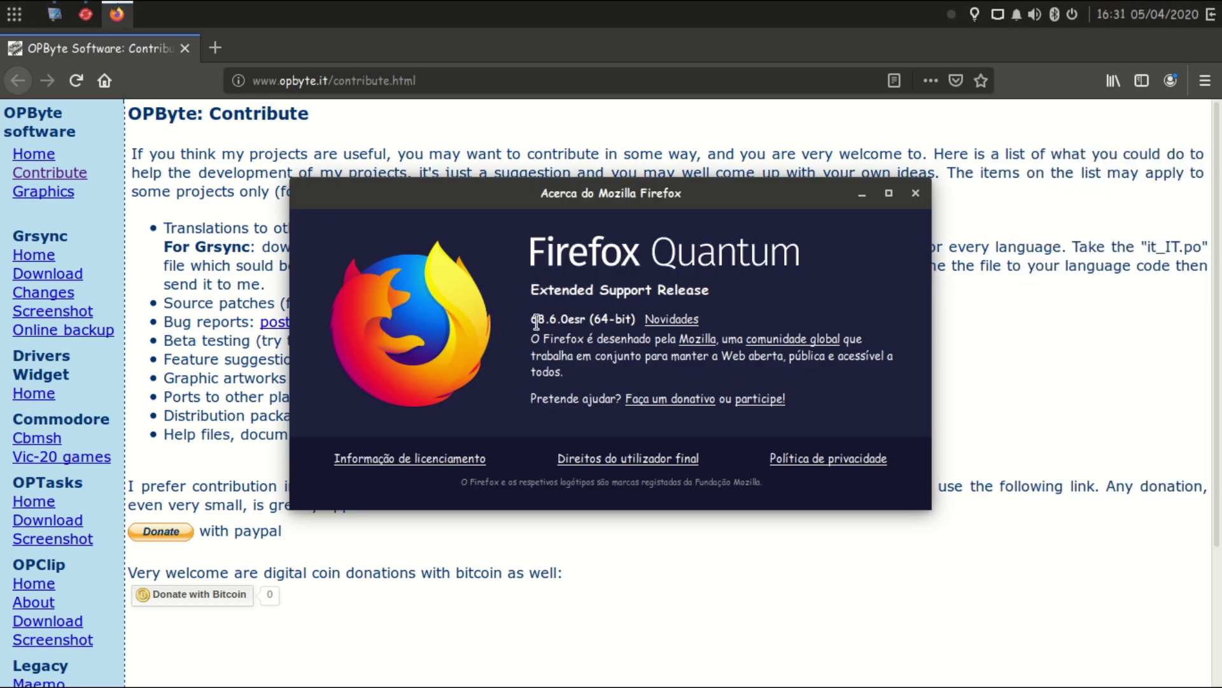
click(915, 196)
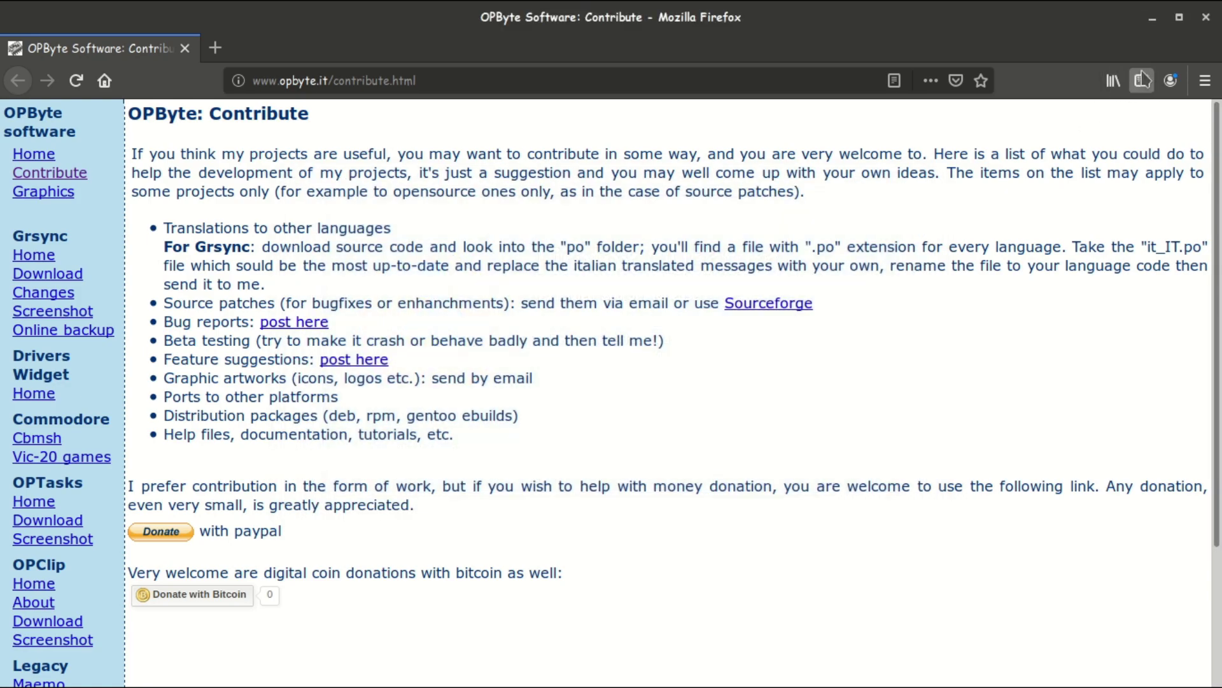
Step: Close Firefox, dismiss Grsync's about window and close Grsync
click(1205, 17)
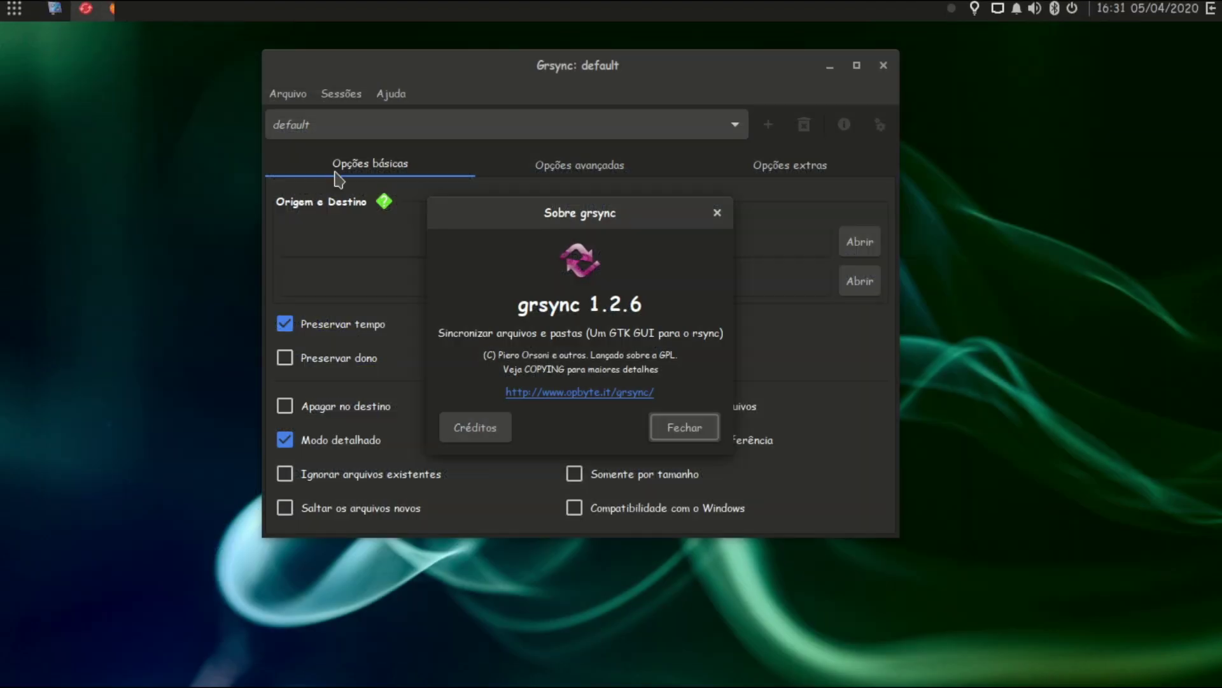
click(697, 438)
click(883, 65)
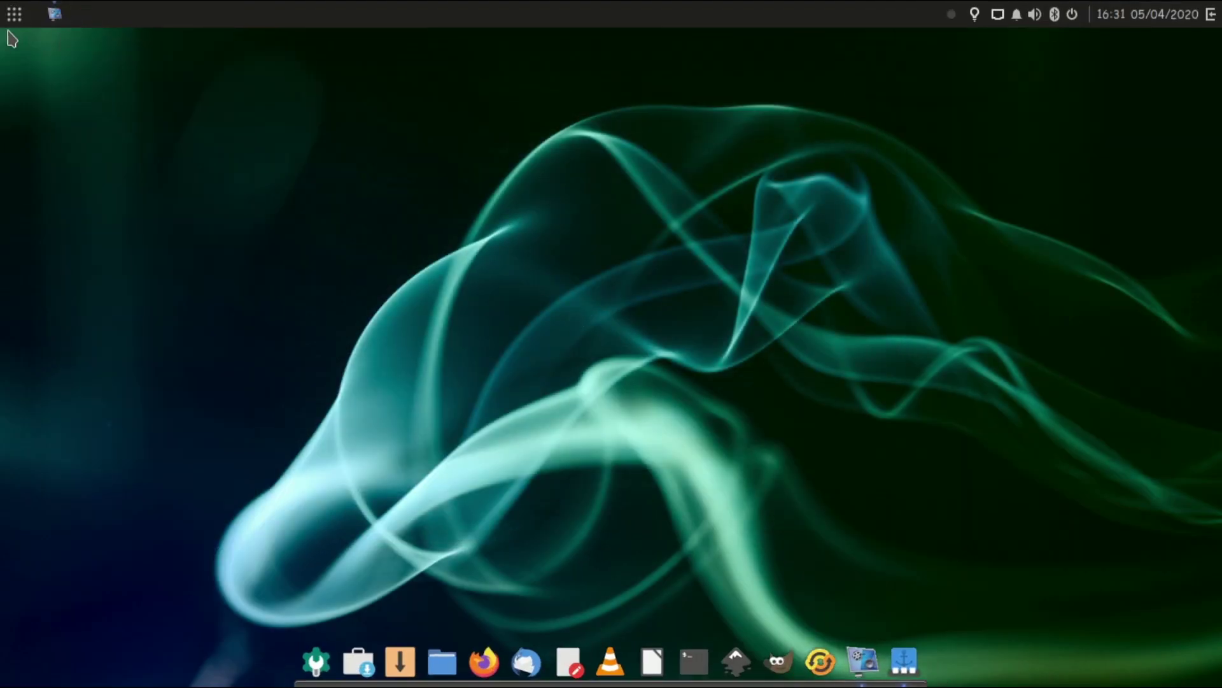
Step: Launch Instalador de Pacotes from the system tools, view its about information and close it
click(14, 14)
click(95, 151)
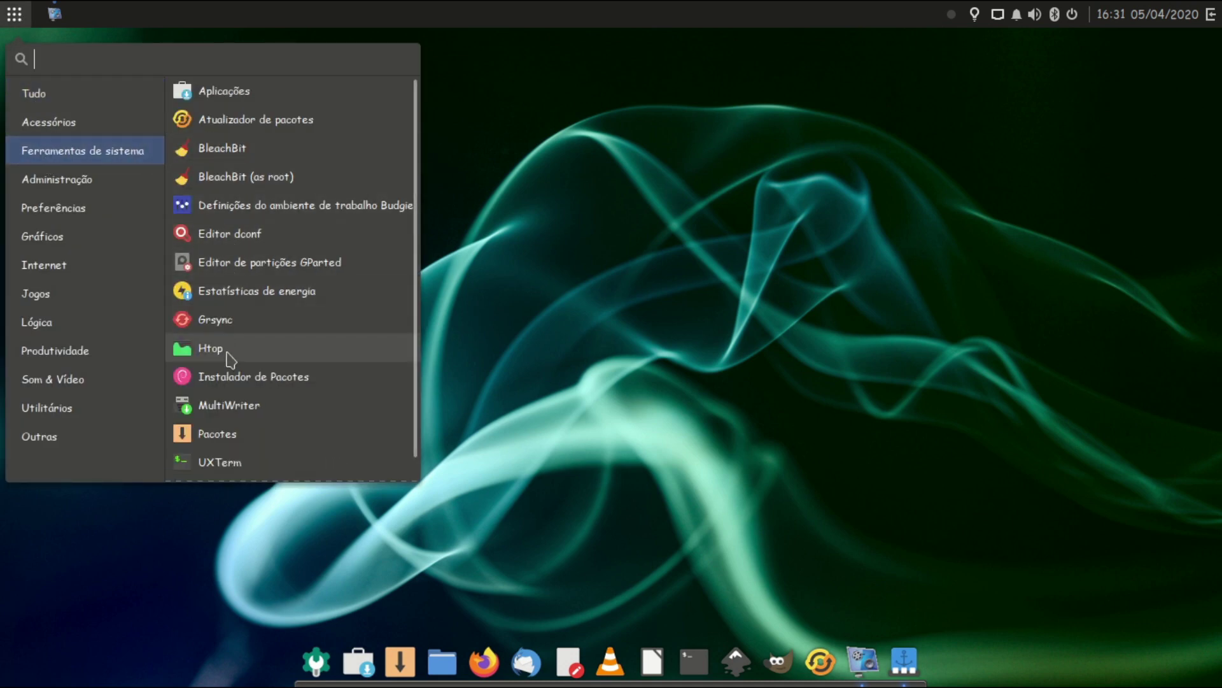
click(322, 384)
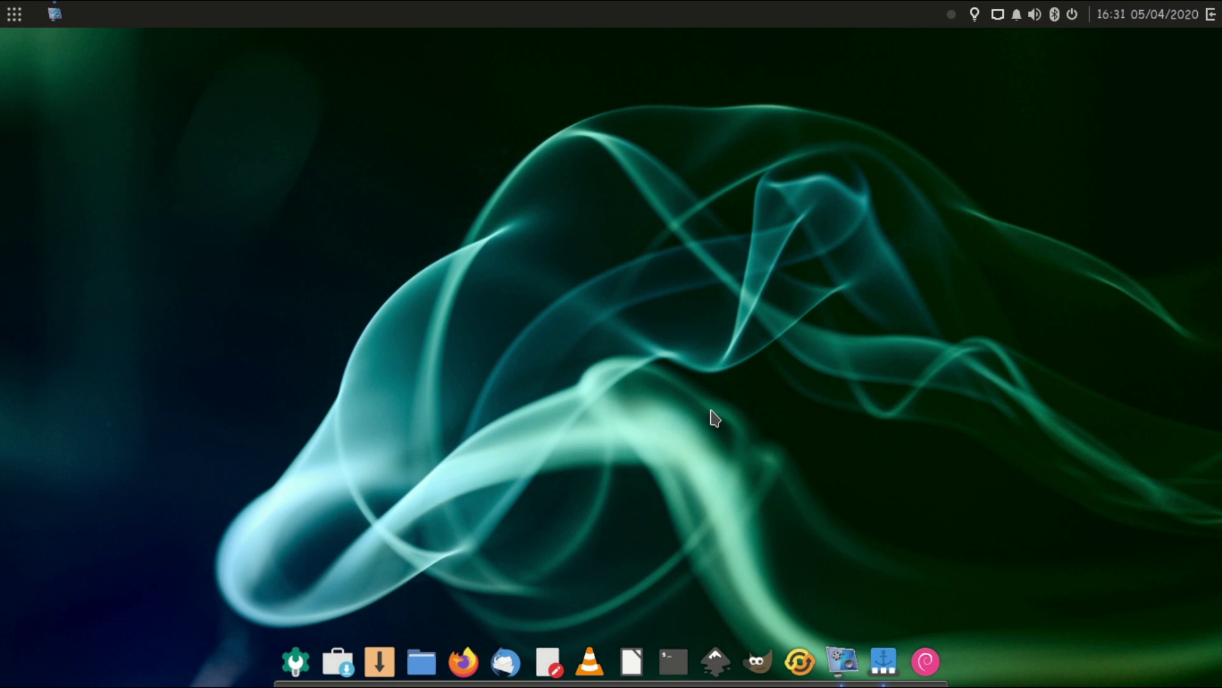
click(489, 198)
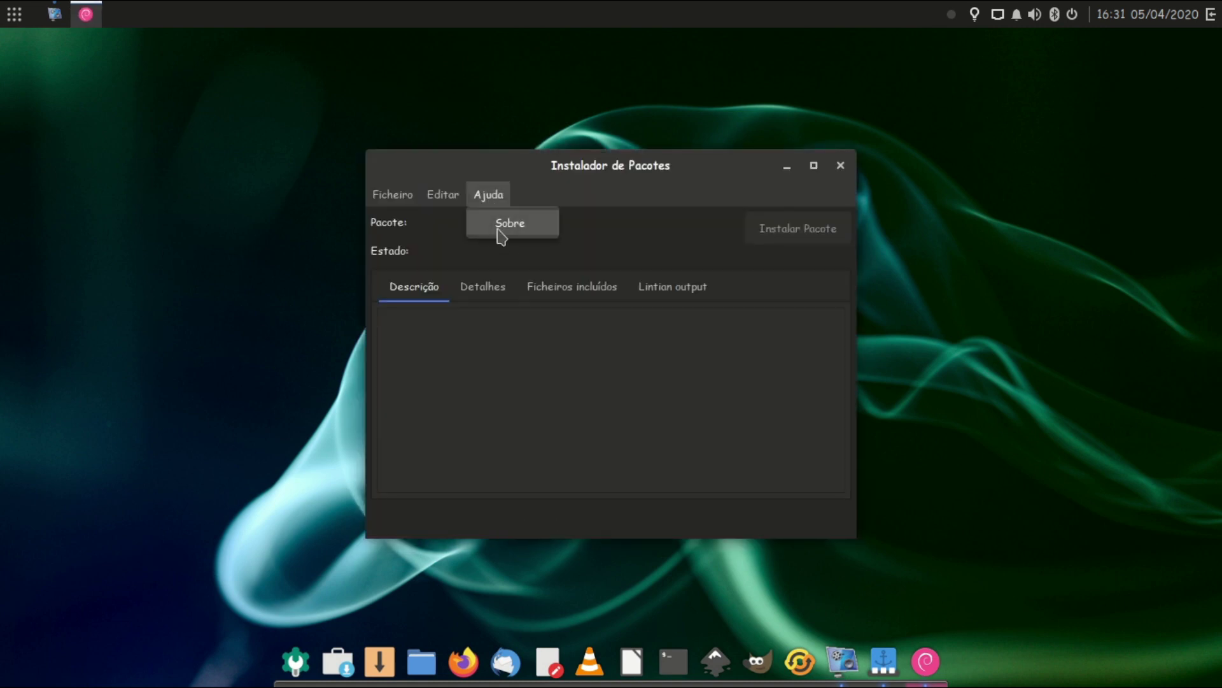
click(500, 227)
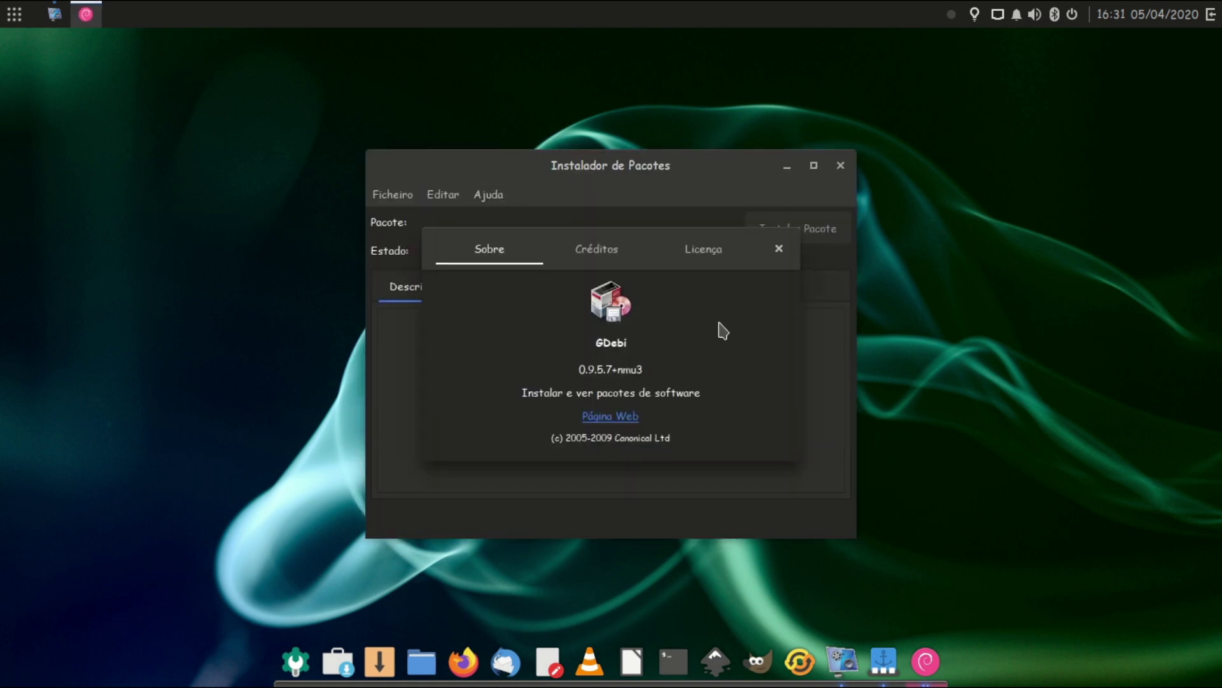
click(779, 248)
click(840, 165)
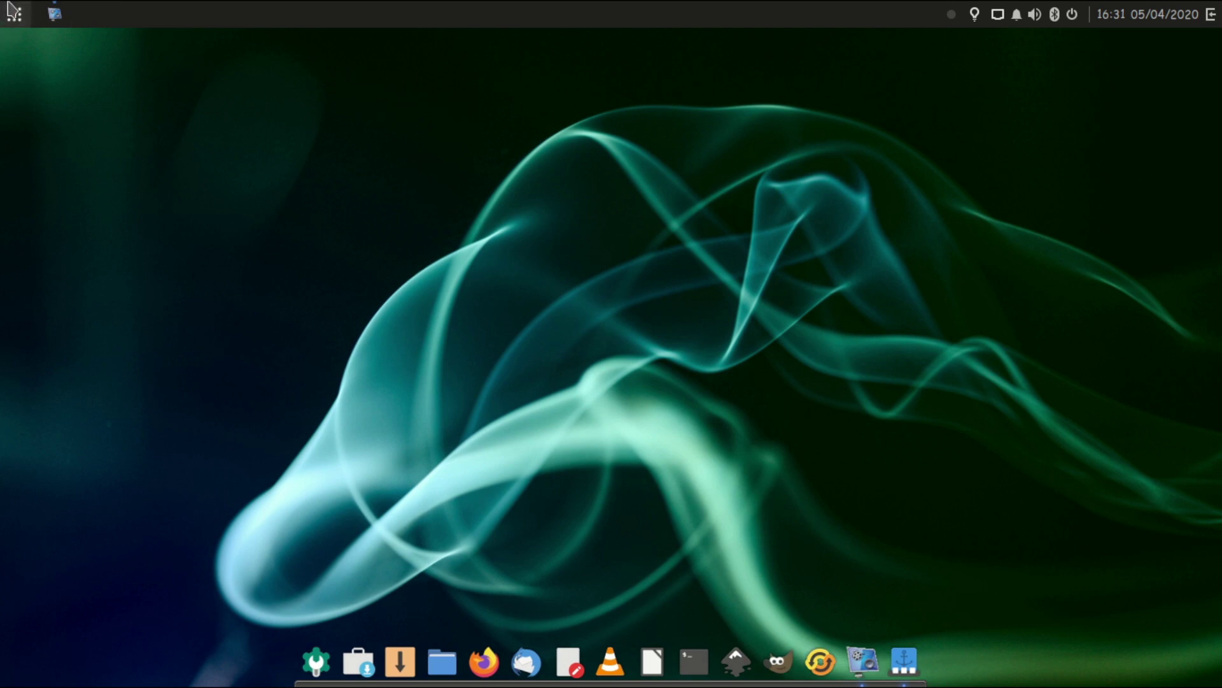
Step: Launch MultiWriter from the system tools and move its window higher on the desktop
click(14, 14)
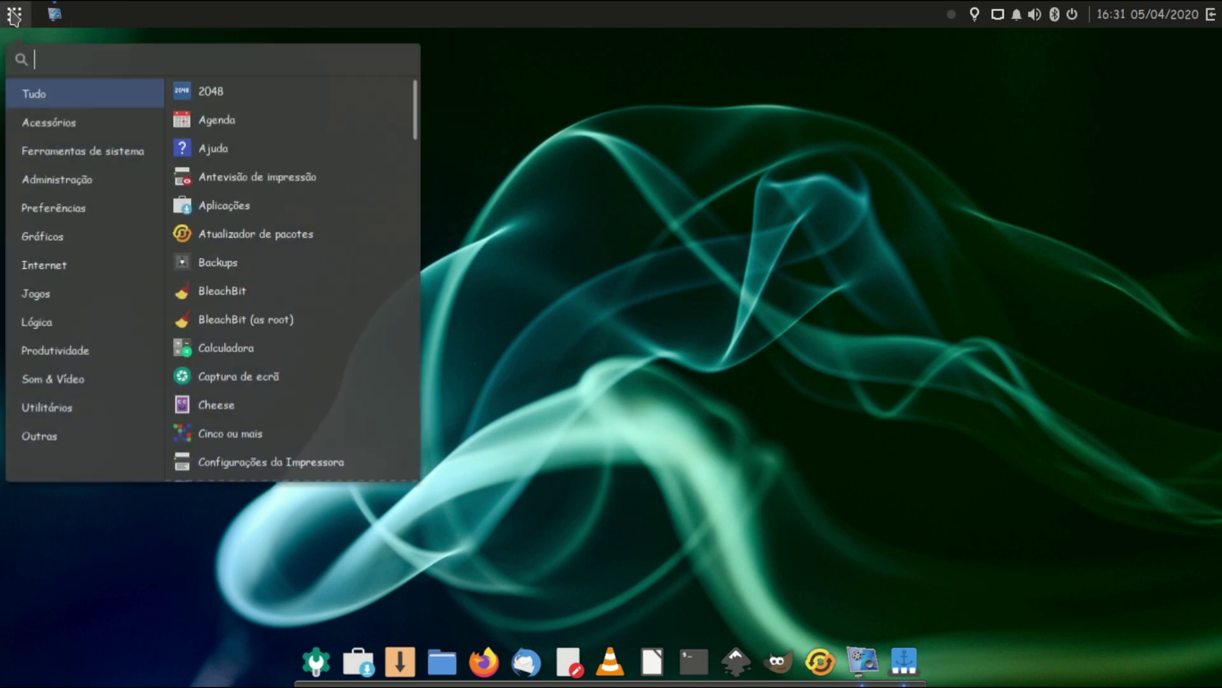
click(56, 153)
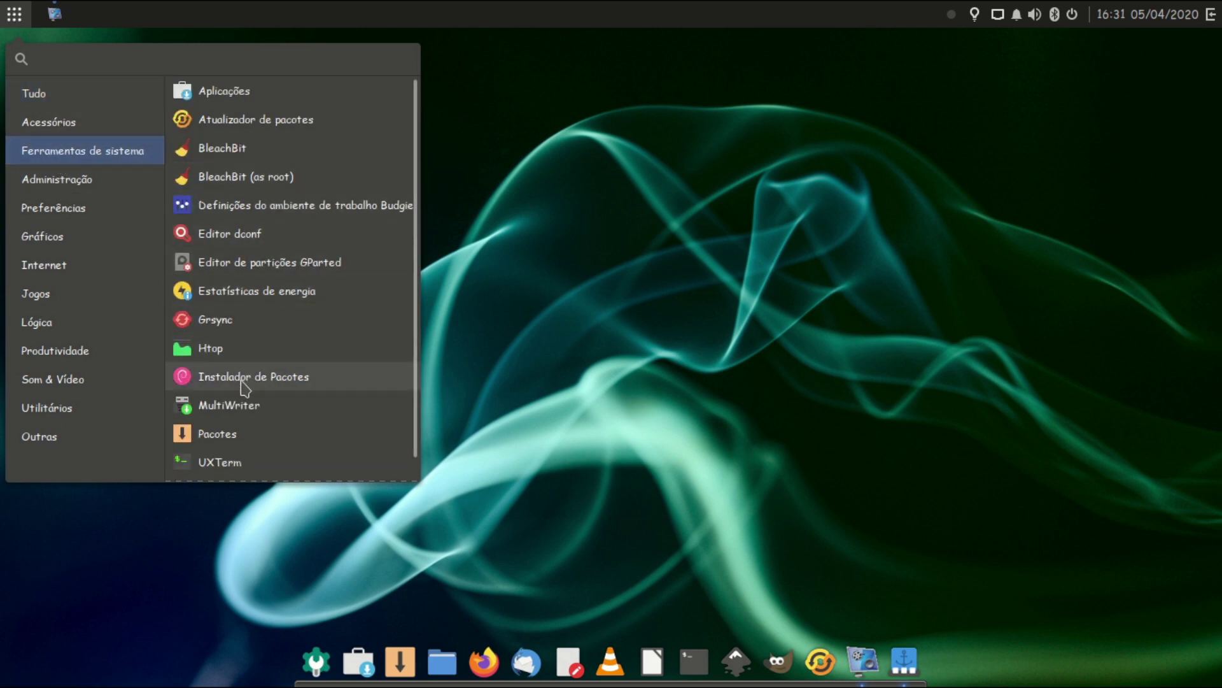
click(233, 407)
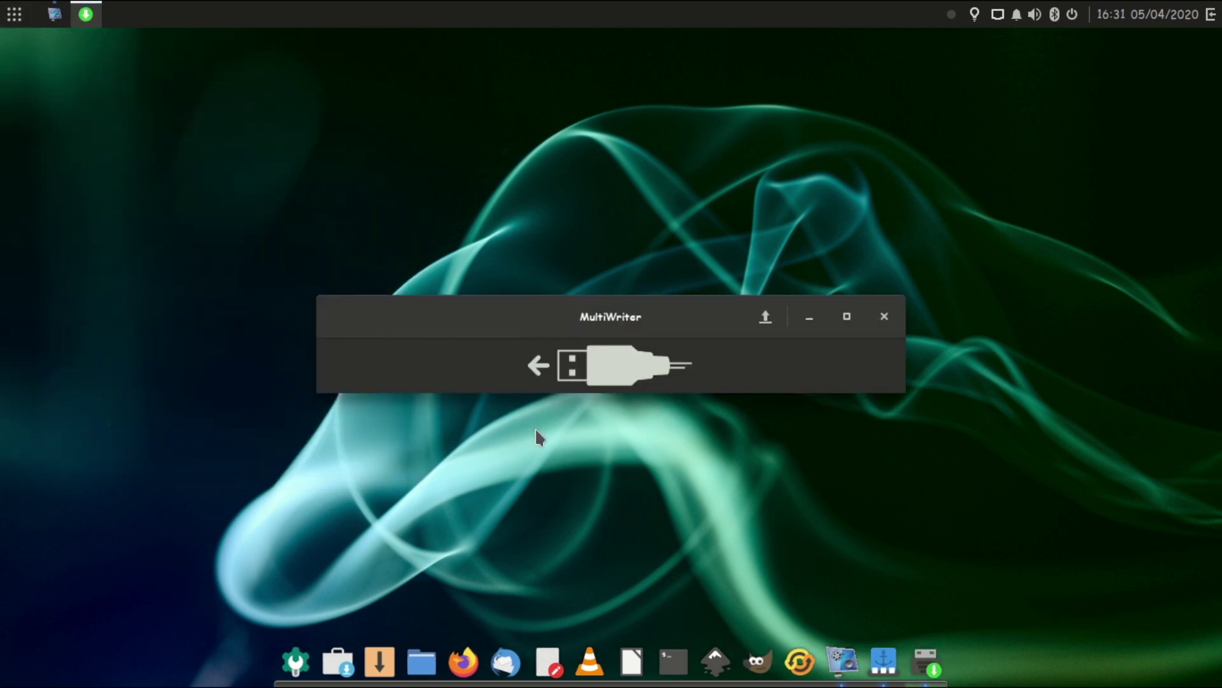
drag(622, 324, 622, 225)
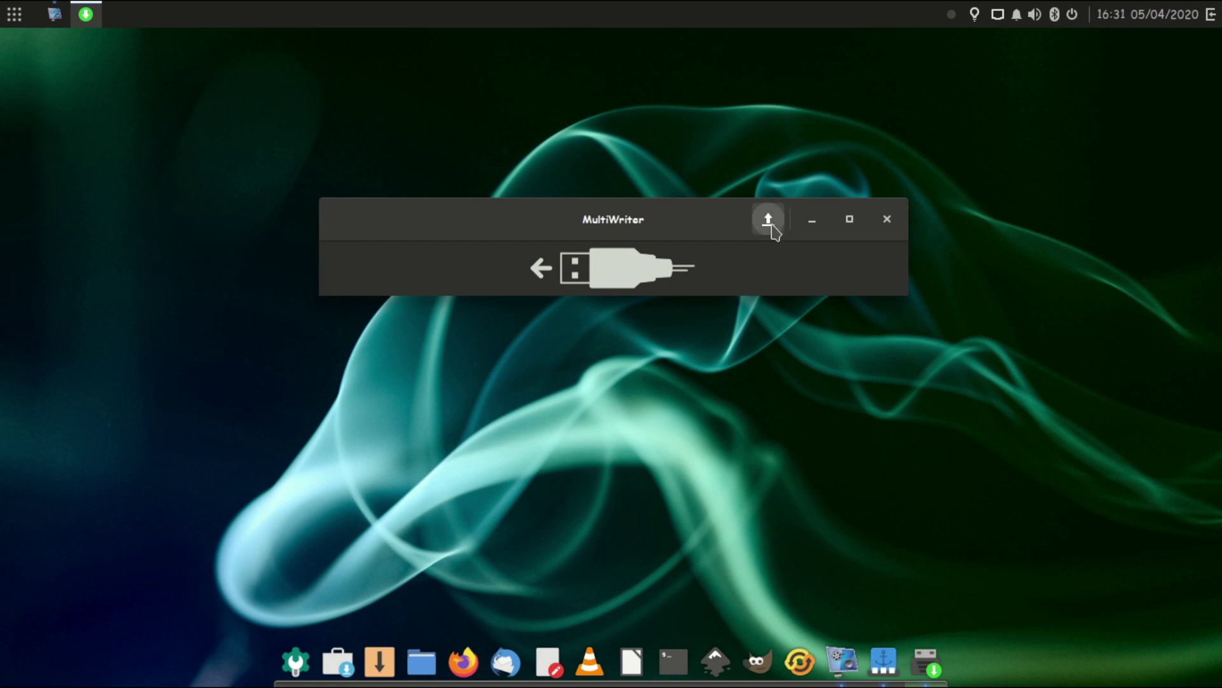
Step: Open MultiWriter's image file chooser and browse Transferências, Vídeos and the Computador root under Outras localizações
click(769, 223)
click(276, 205)
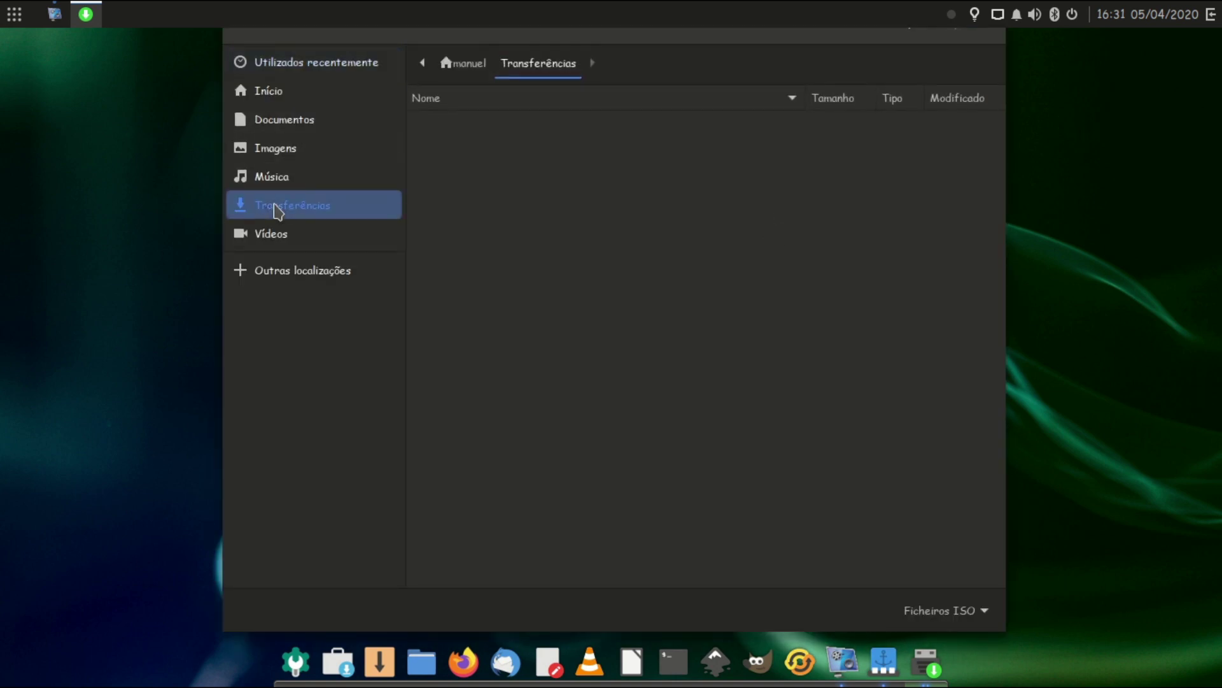
click(273, 242)
click(272, 273)
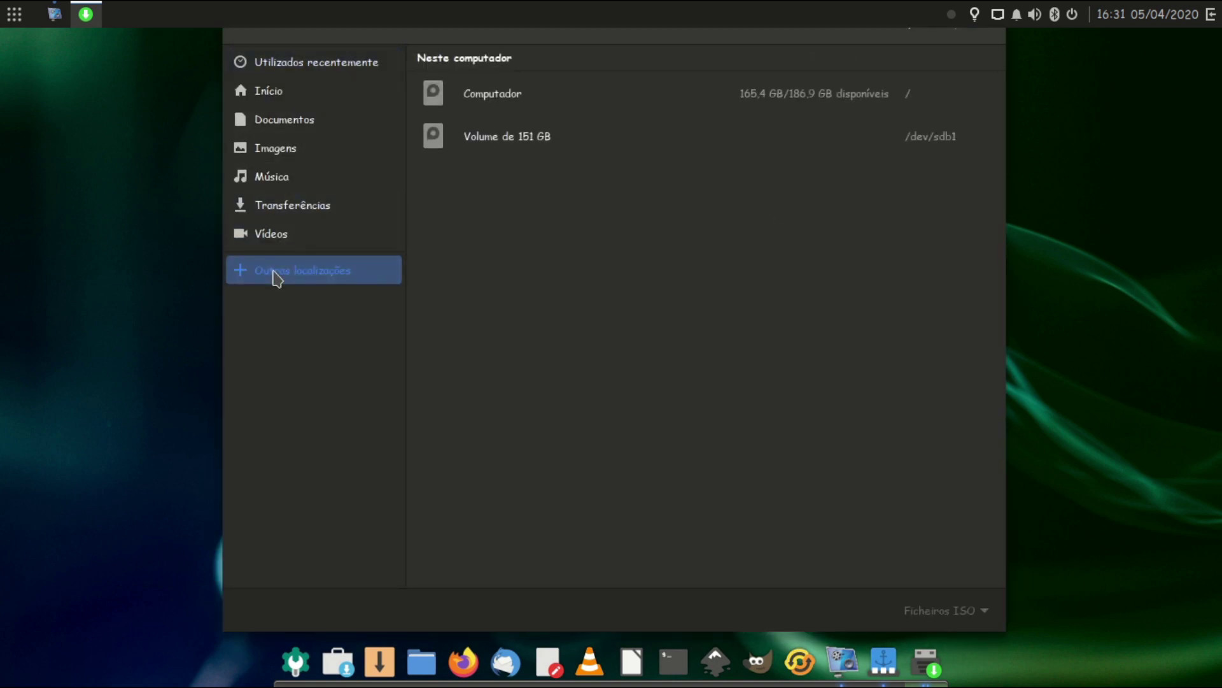
click(461, 99)
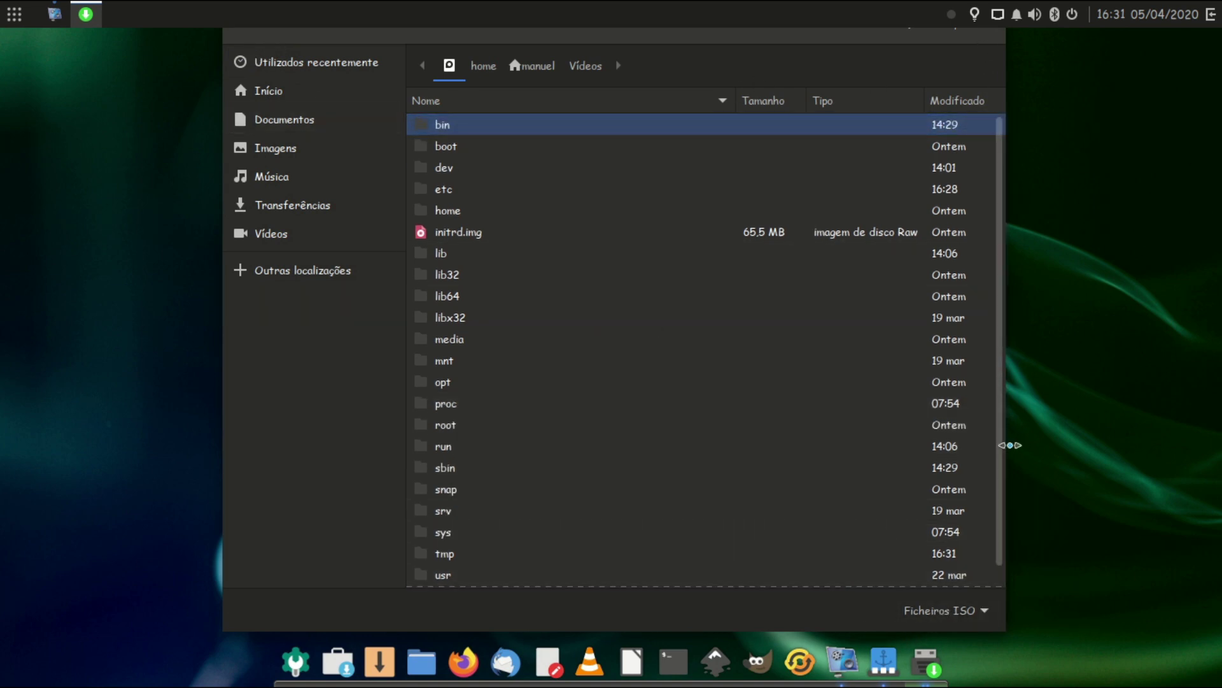
Step: Open the bin folder, reposition the file chooser, cancel it without importing a file and close MultiWriter
drag(890, 38, 831, 38)
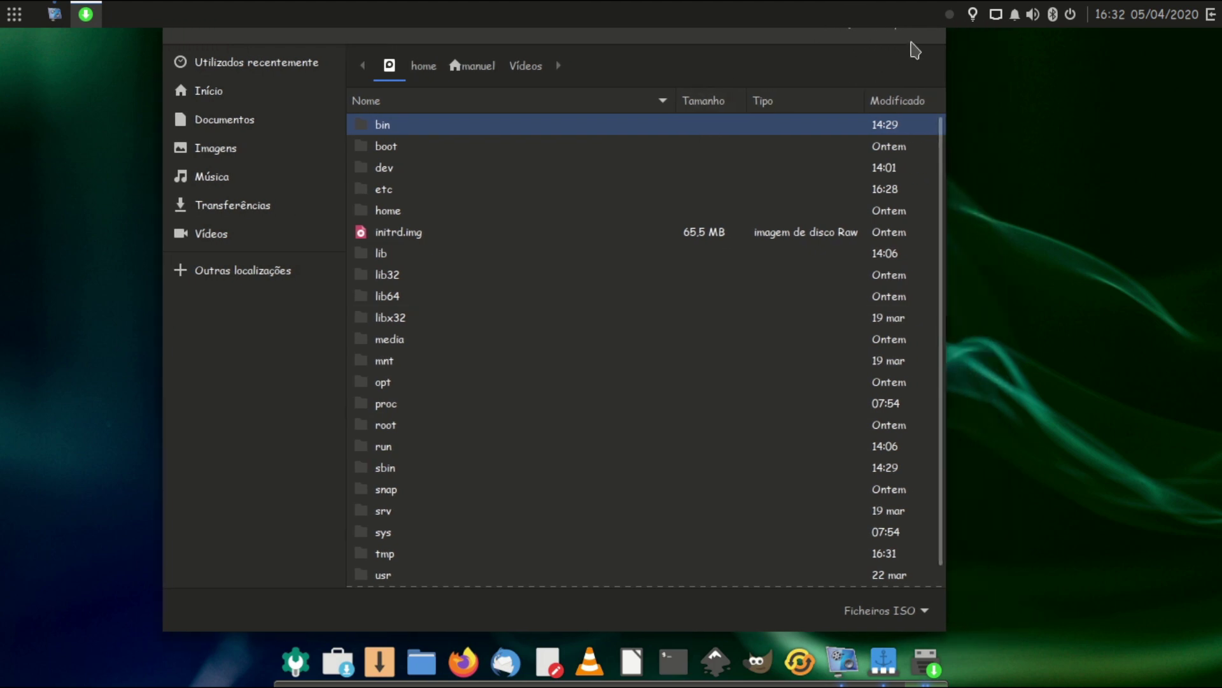
key(Return)
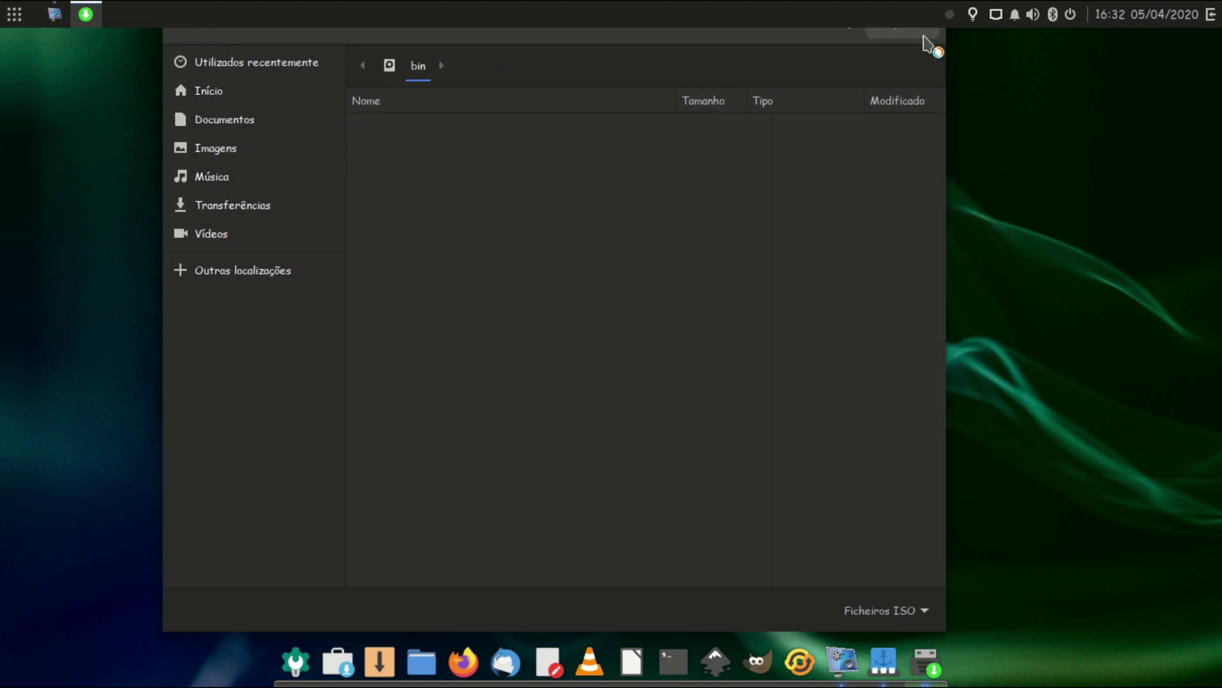
drag(611, 65, 593, 121)
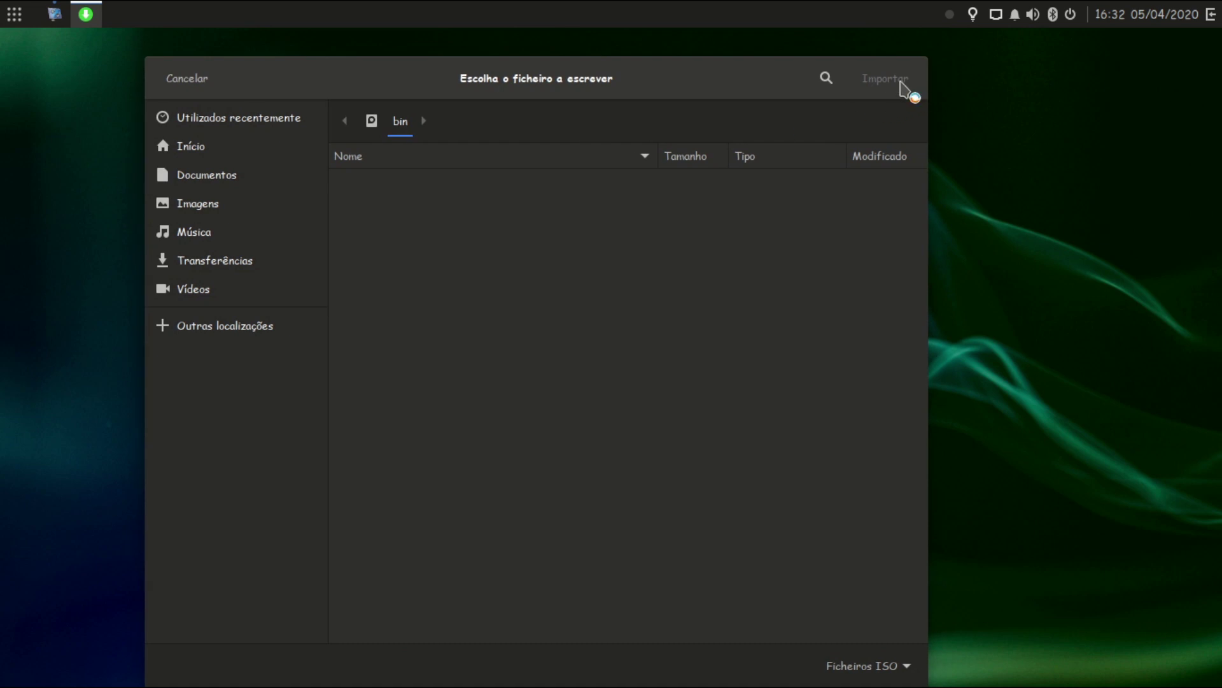
click(165, 77)
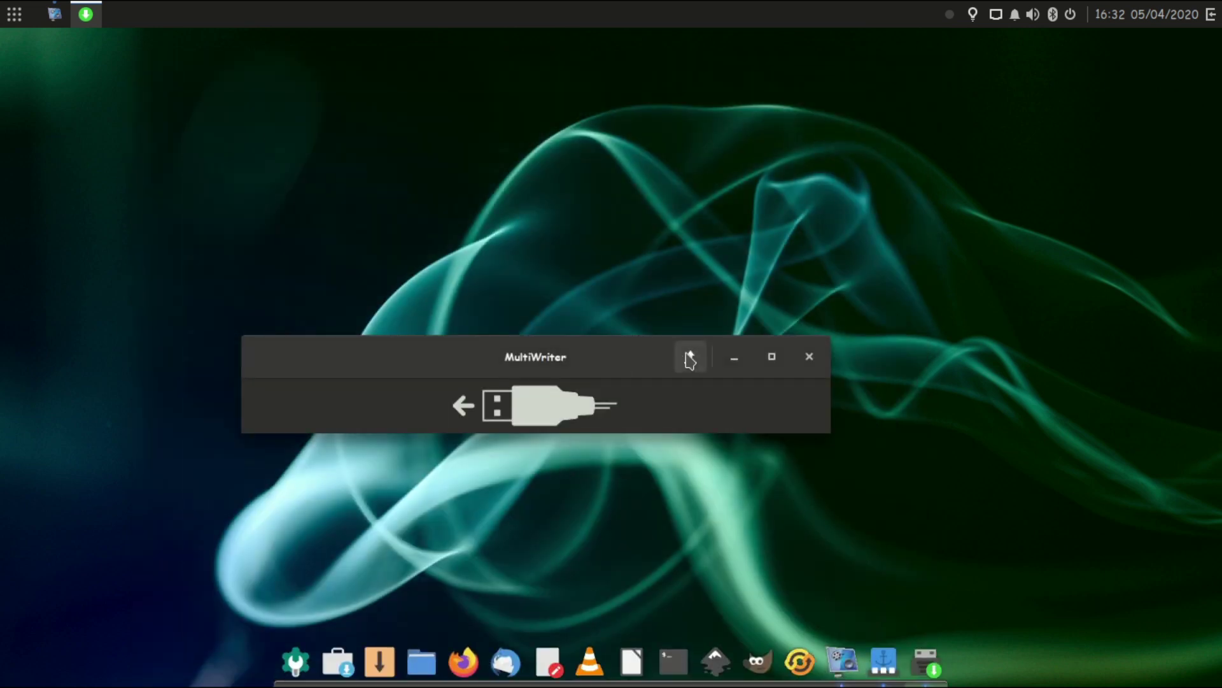
click(810, 359)
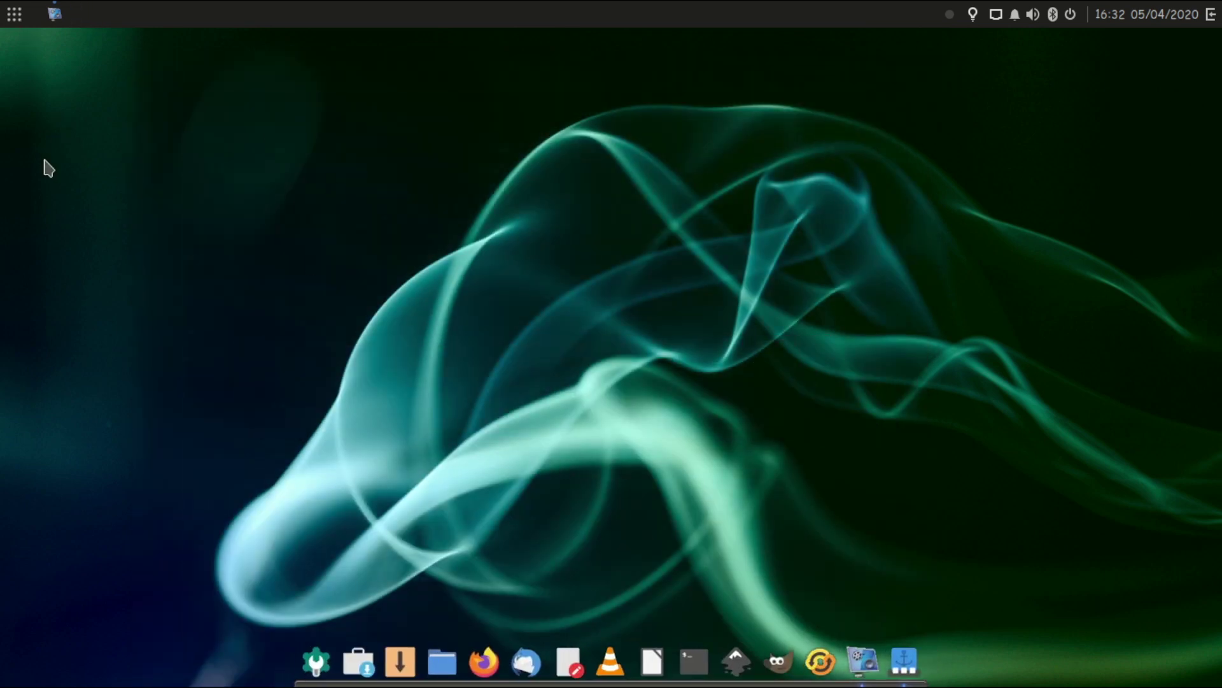
Step: Launch Pacotes from the system tools and look through the packages in the Jogos category
click(27, 16)
click(88, 153)
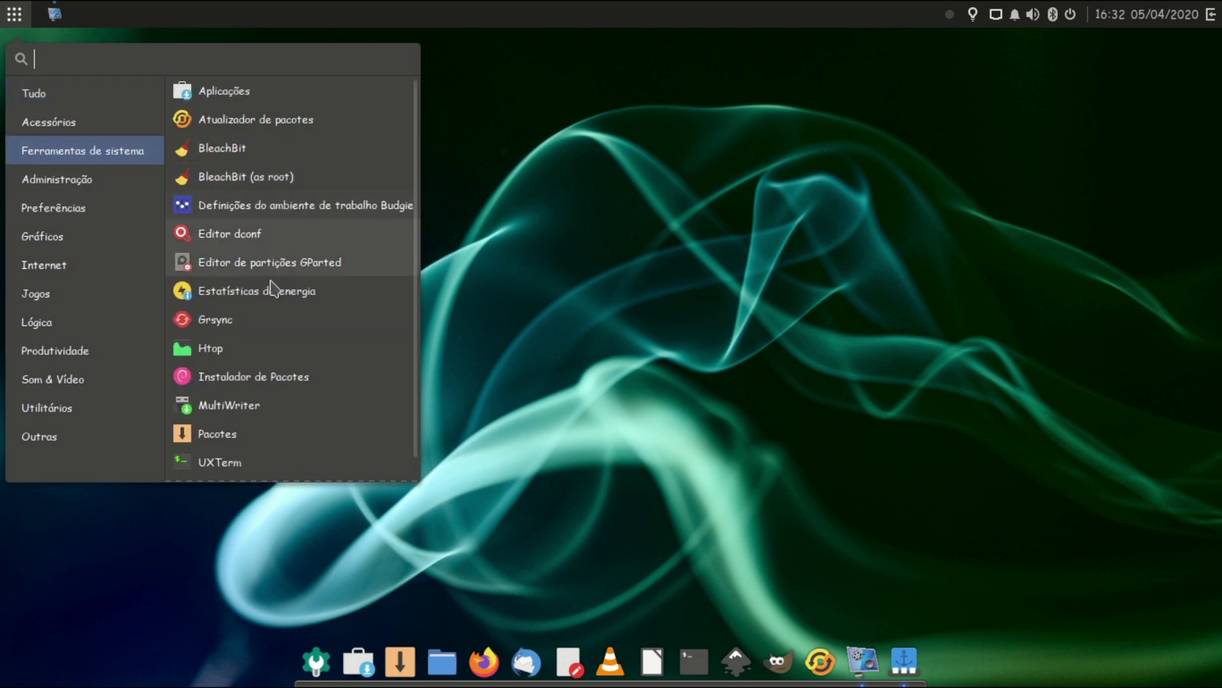
scroll(306, 453, down, 1)
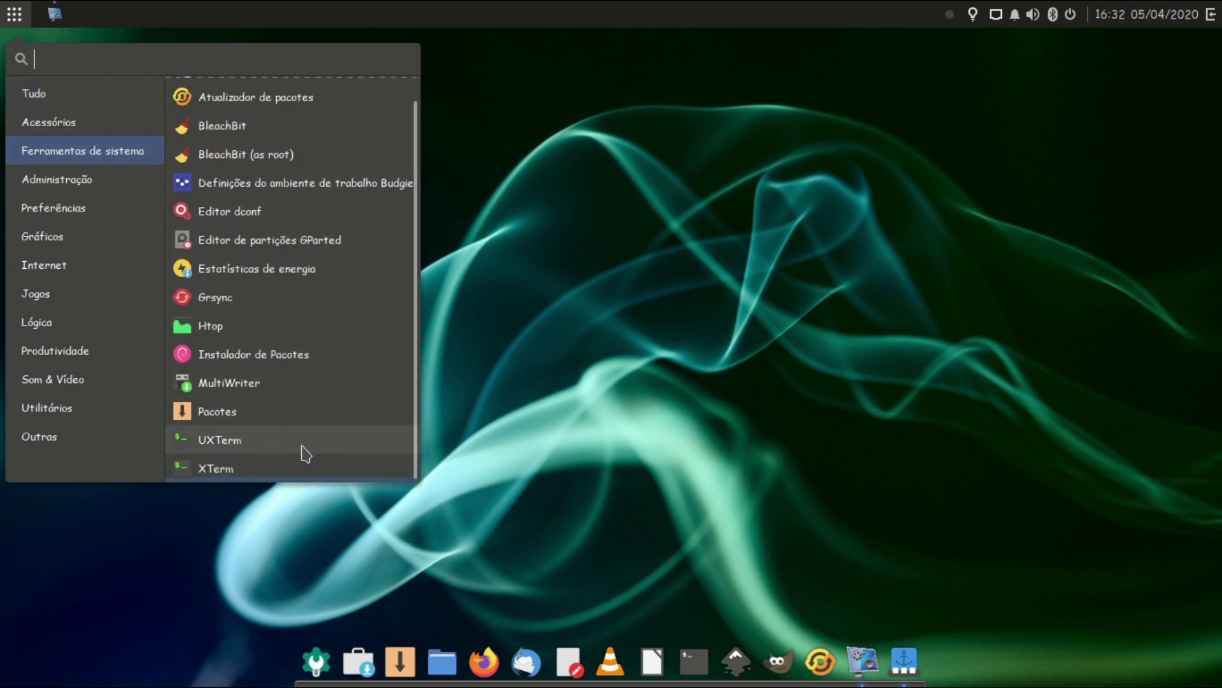
click(275, 410)
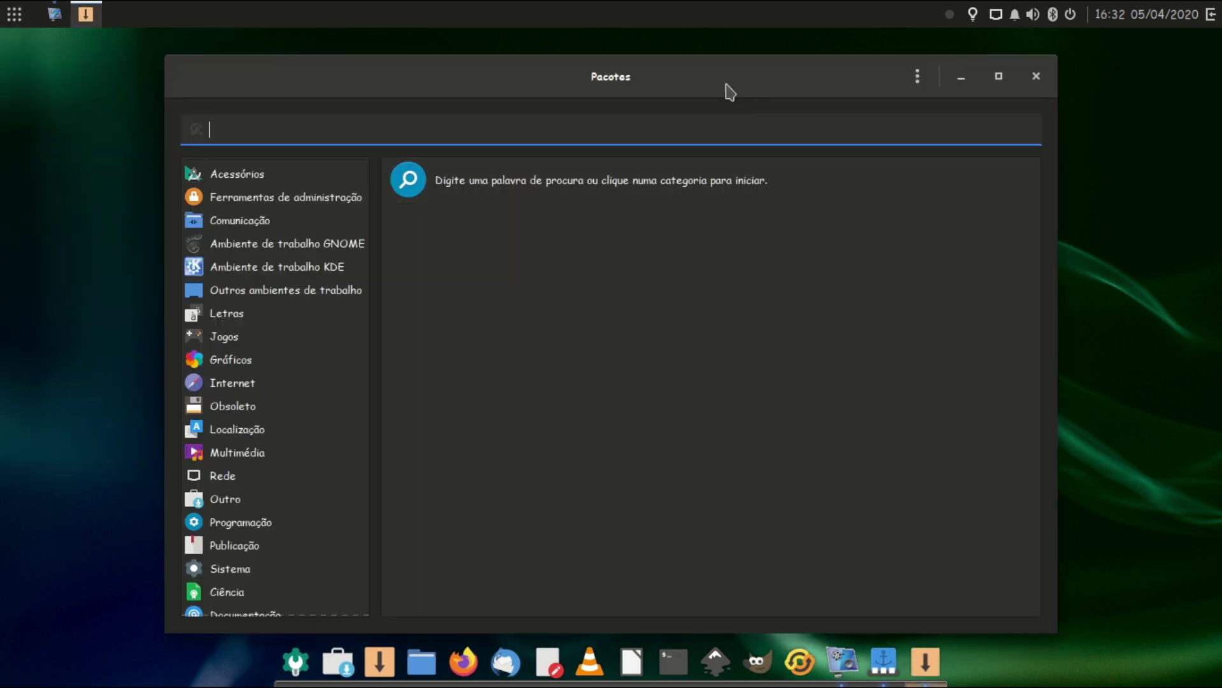
click(245, 343)
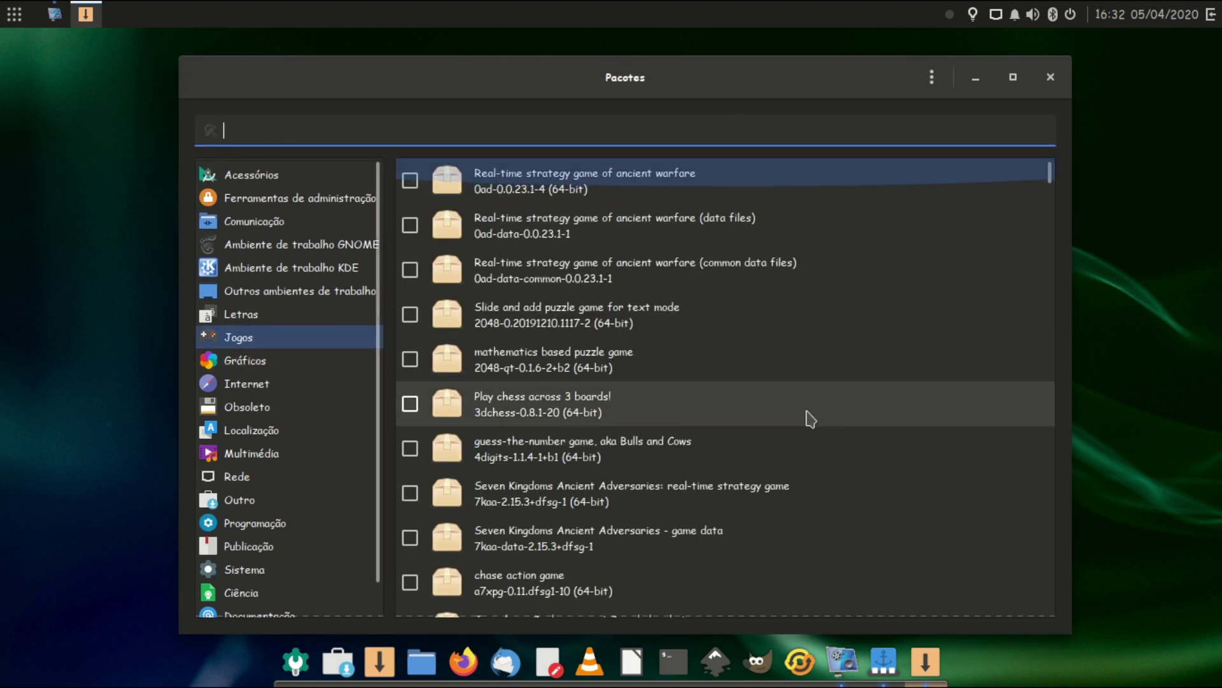
scroll(812, 418, down, 2)
scroll(812, 419, down, 6)
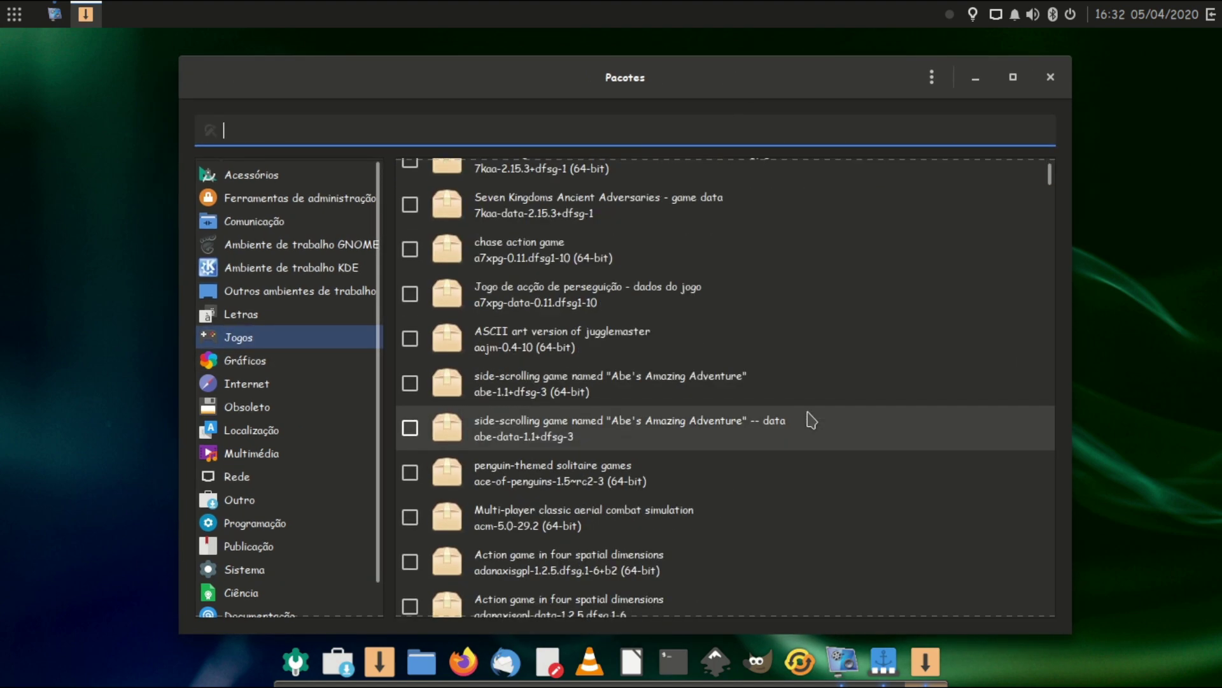
Step: List the packages in the Ambiente de trabalho KDE category and look through them
click(305, 275)
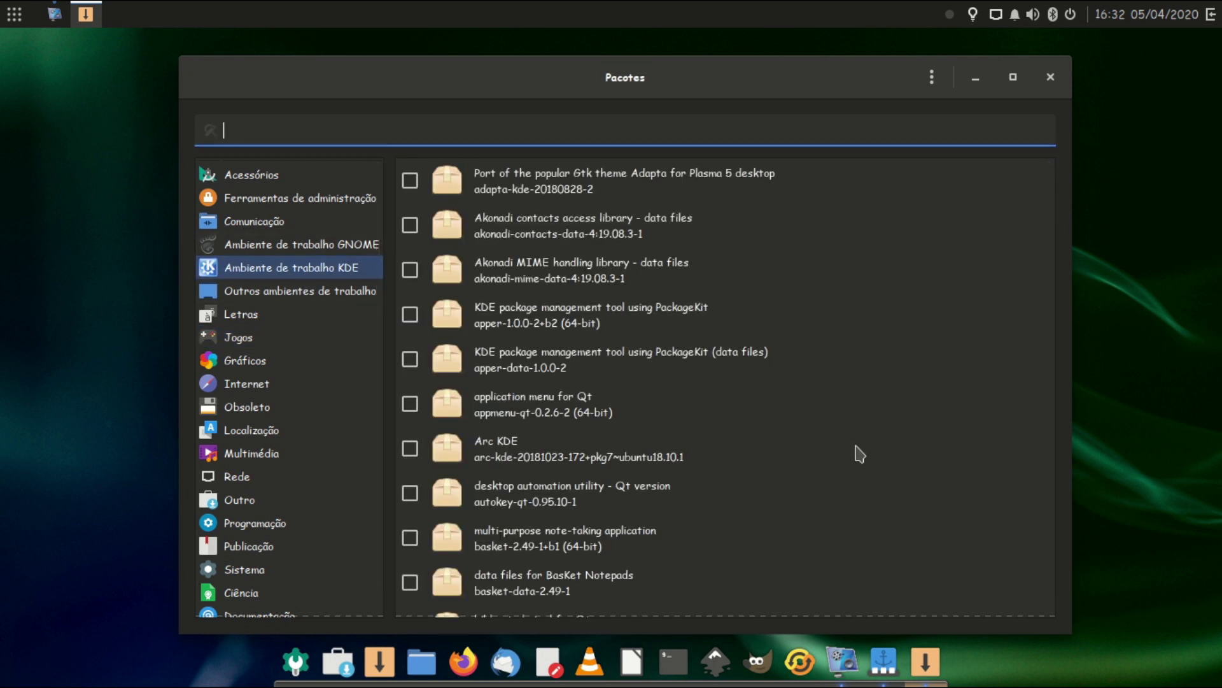
scroll(858, 454, down, 1)
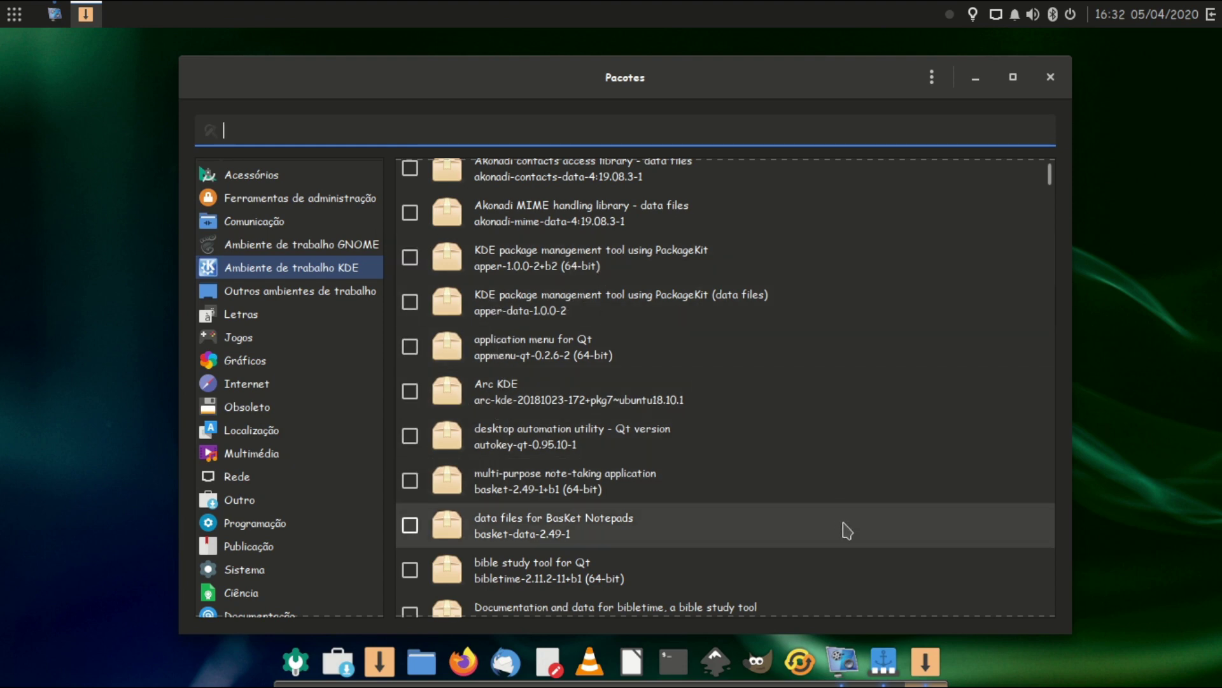
scroll(846, 530, down, 5)
scroll(851, 534, down, 2)
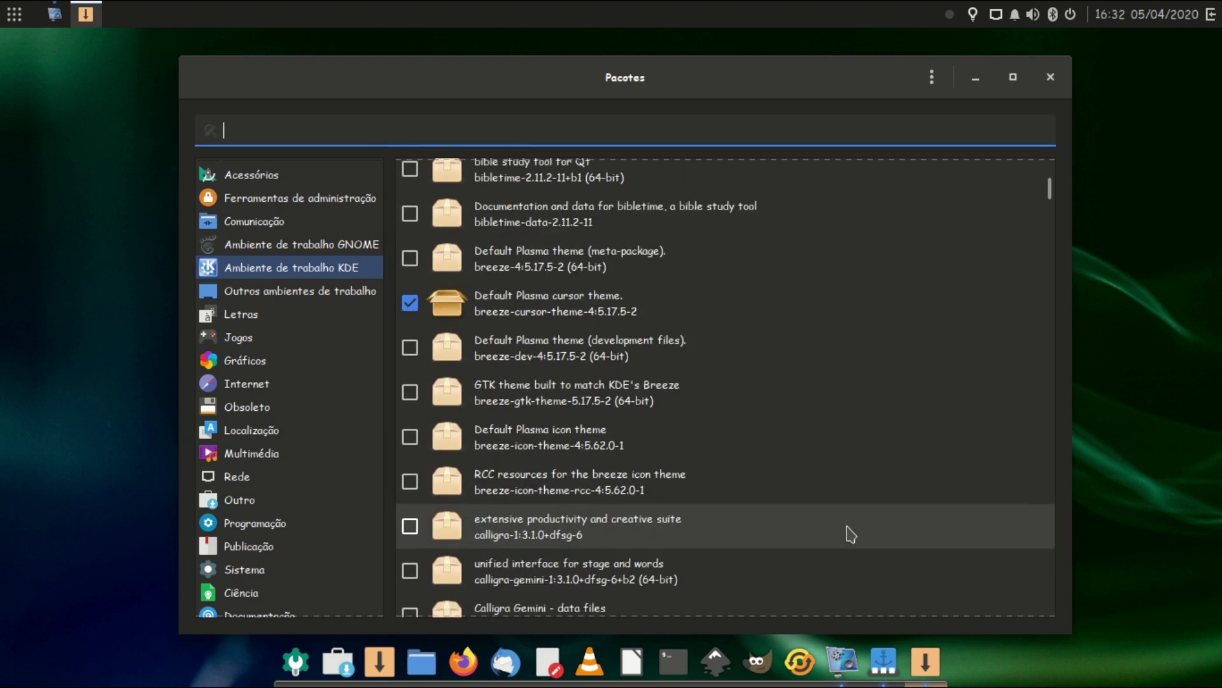
scroll(848, 533, down, 6)
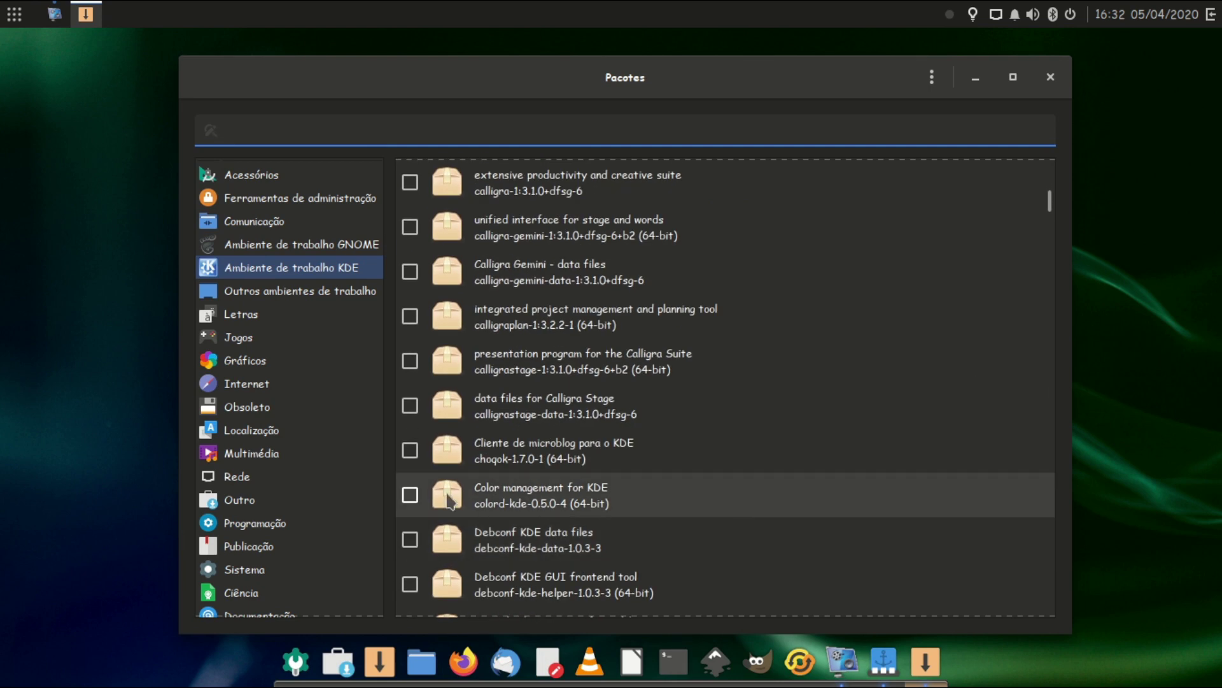
Step: List the Programação packages, look through them and close Pacotes
click(259, 527)
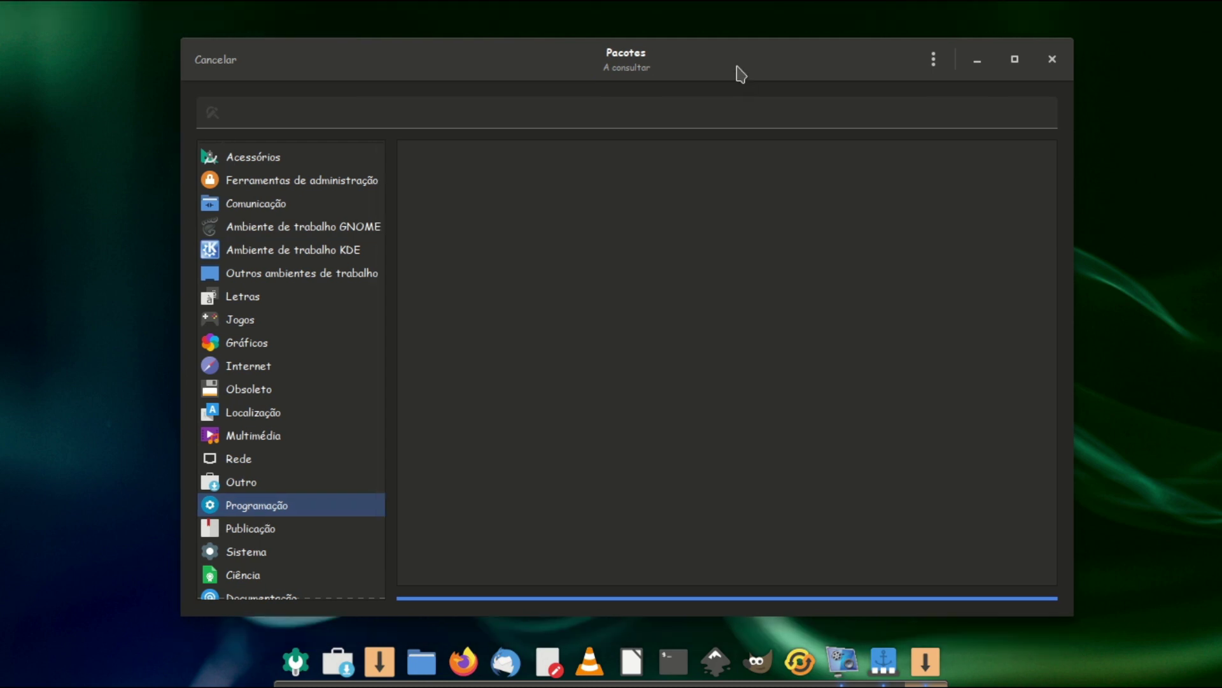
drag(738, 67, 740, 45)
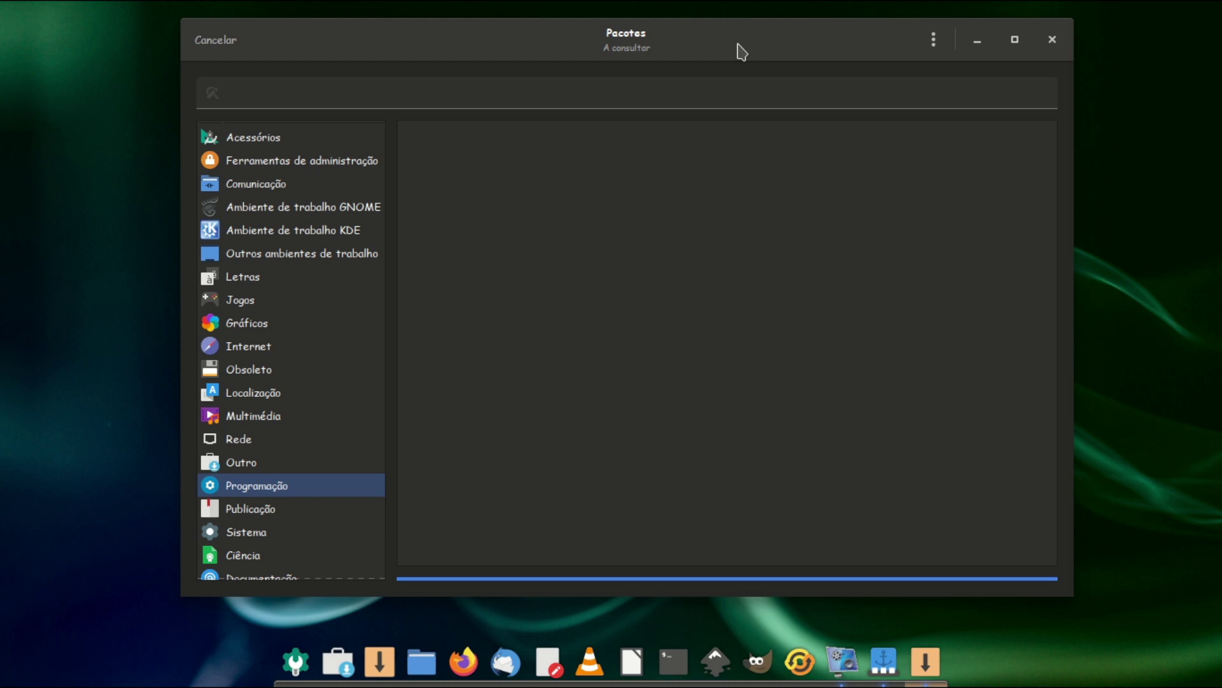
drag(741, 52, 737, 86)
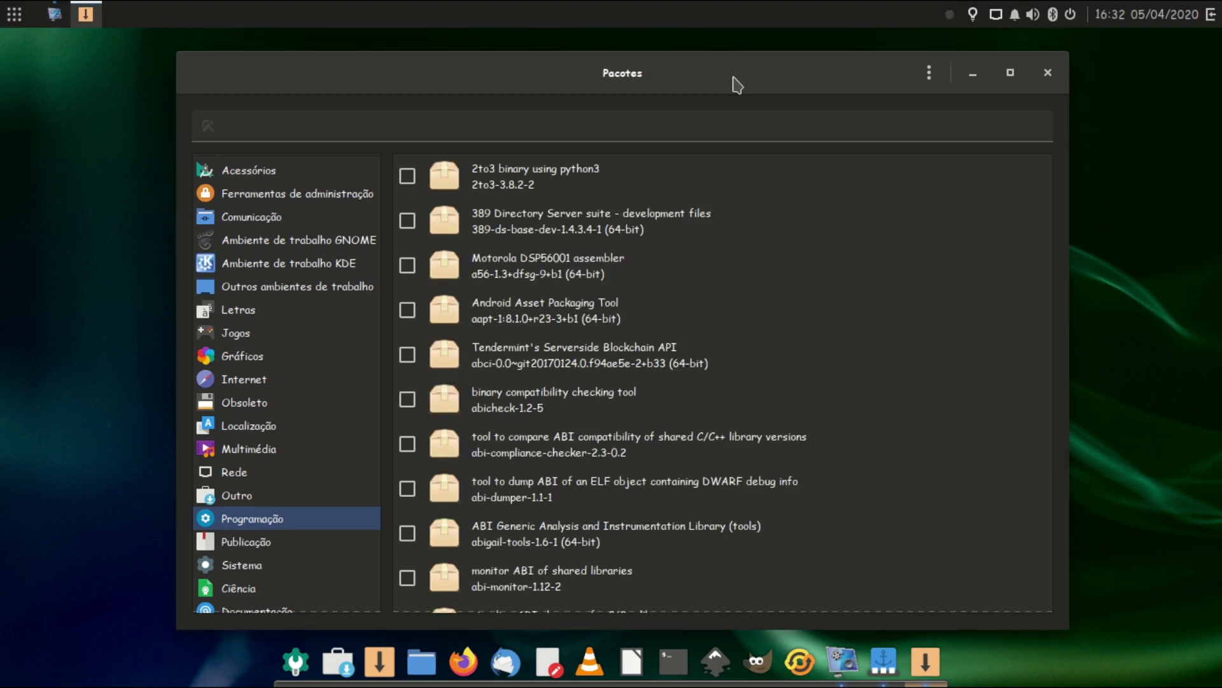
scroll(870, 416, down, 3)
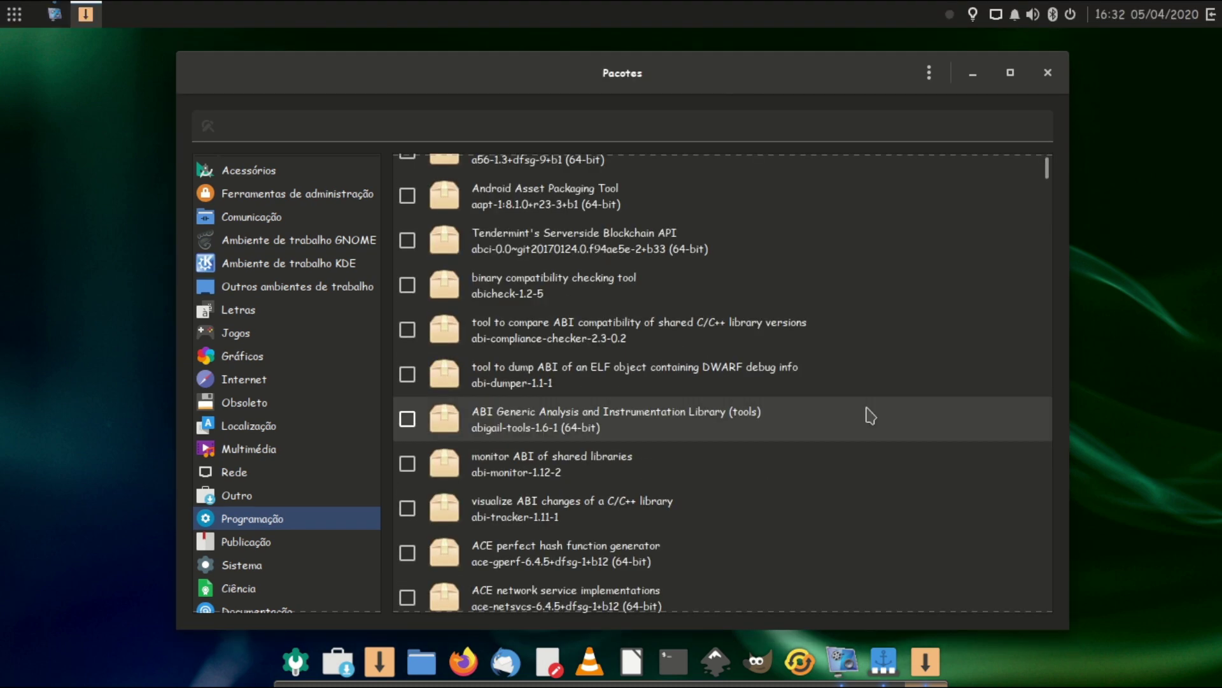
scroll(870, 415, down, 9)
scroll(868, 432, down, 1)
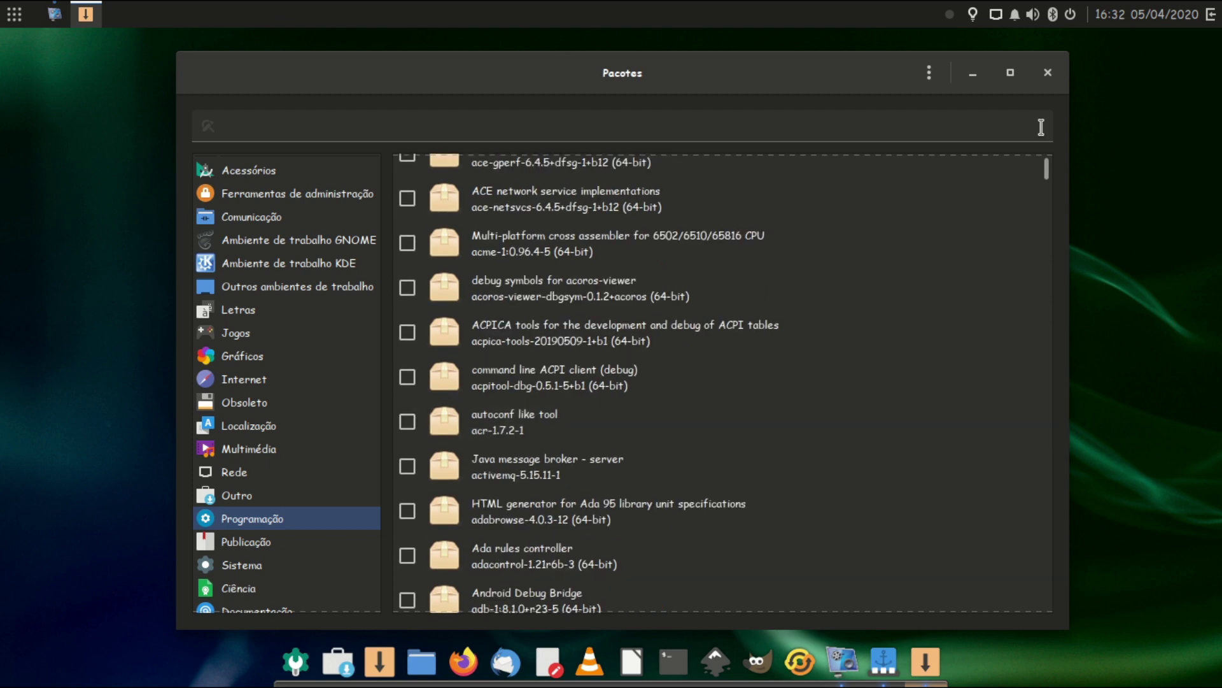
click(1048, 74)
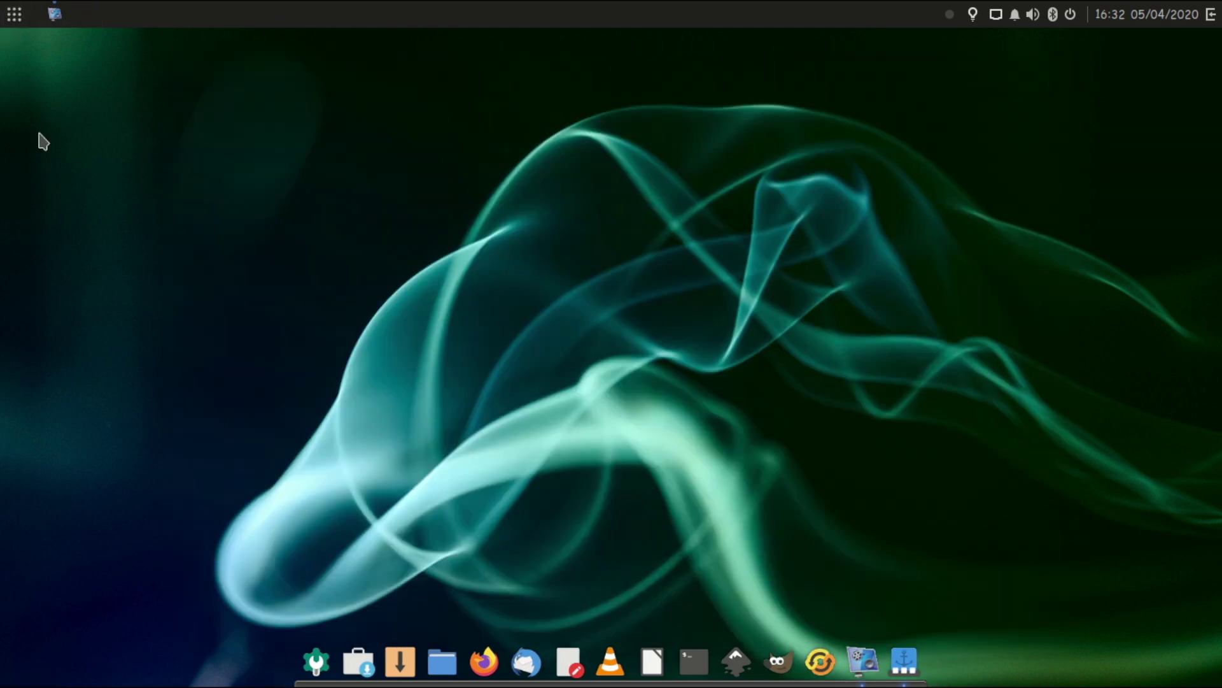
Step: Launch UXTerm from the system tools and close its terminal window
click(14, 14)
click(50, 151)
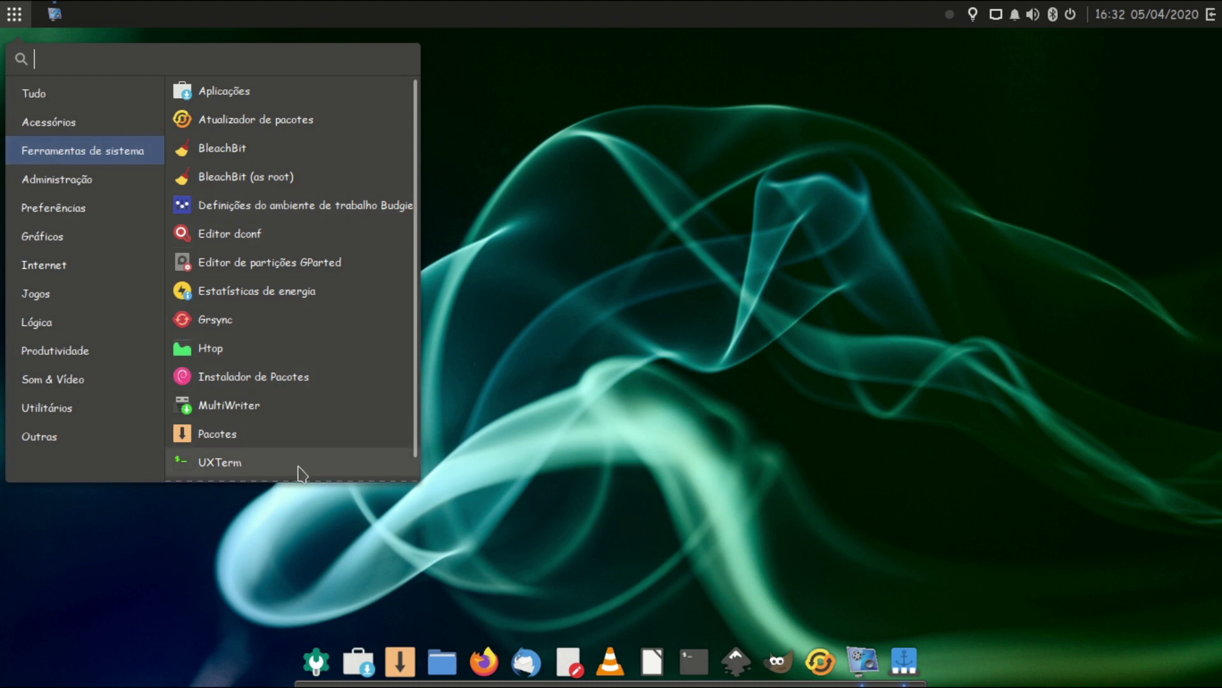
scroll(333, 459, down, 1)
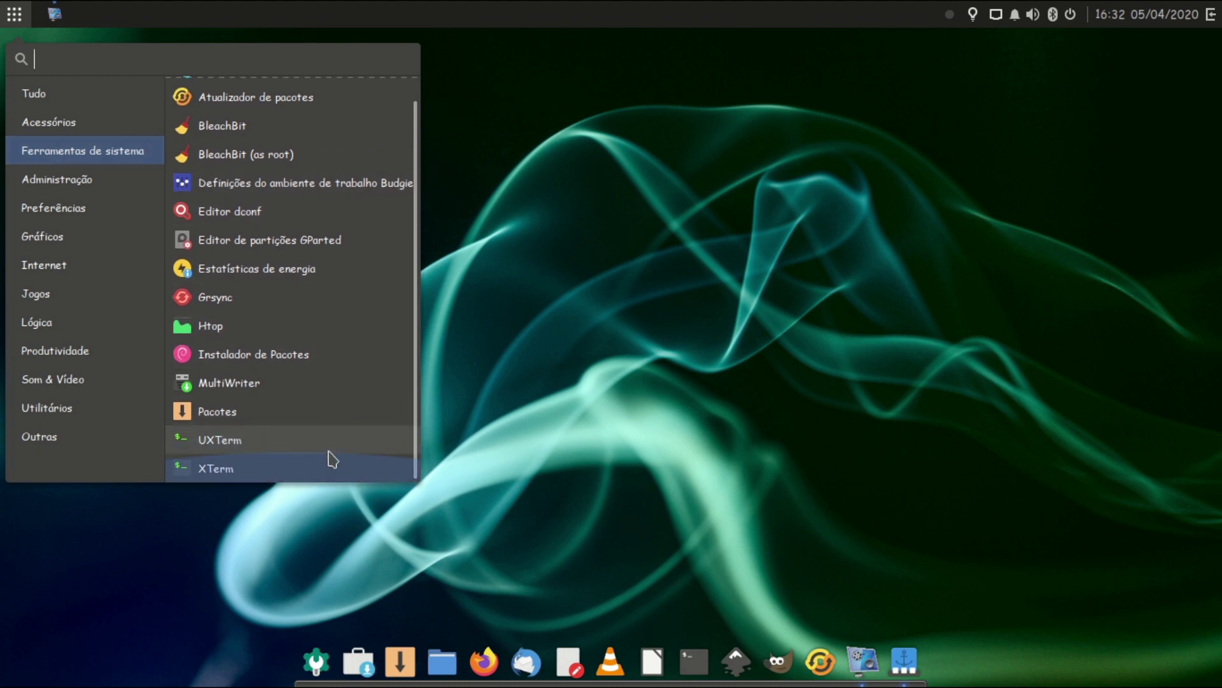
click(257, 445)
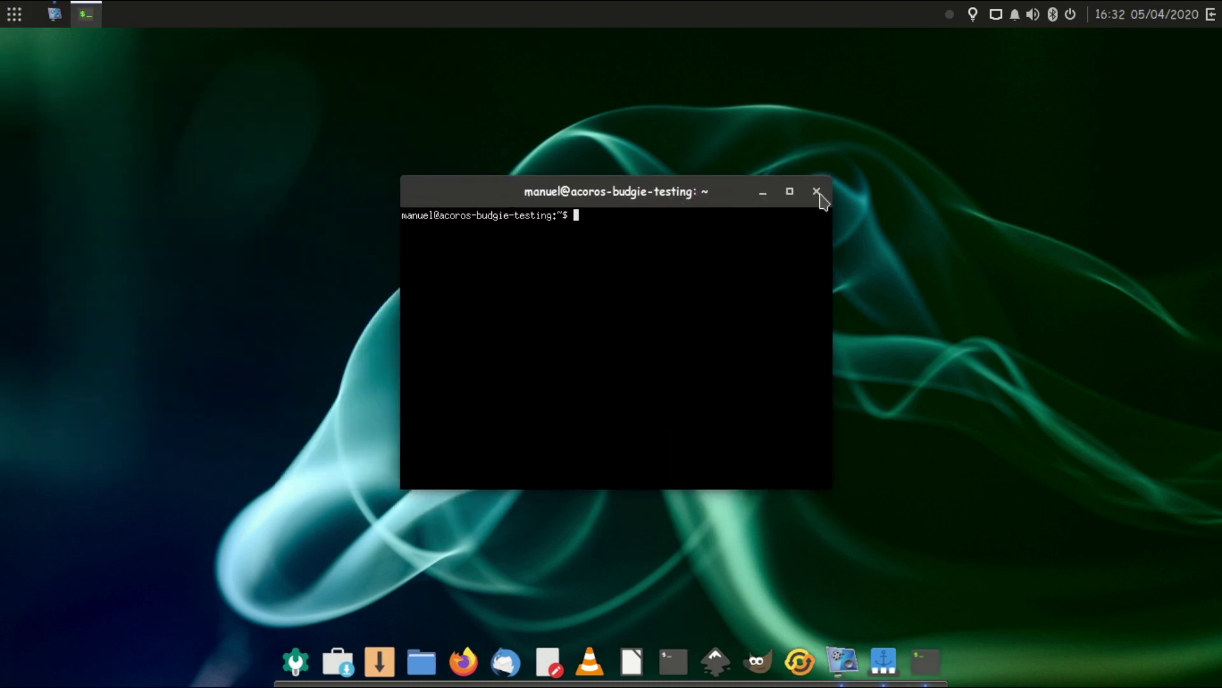
click(816, 192)
Step: Launch the Synaptic package manager from the Administração category and authenticate with the account password
click(13, 13)
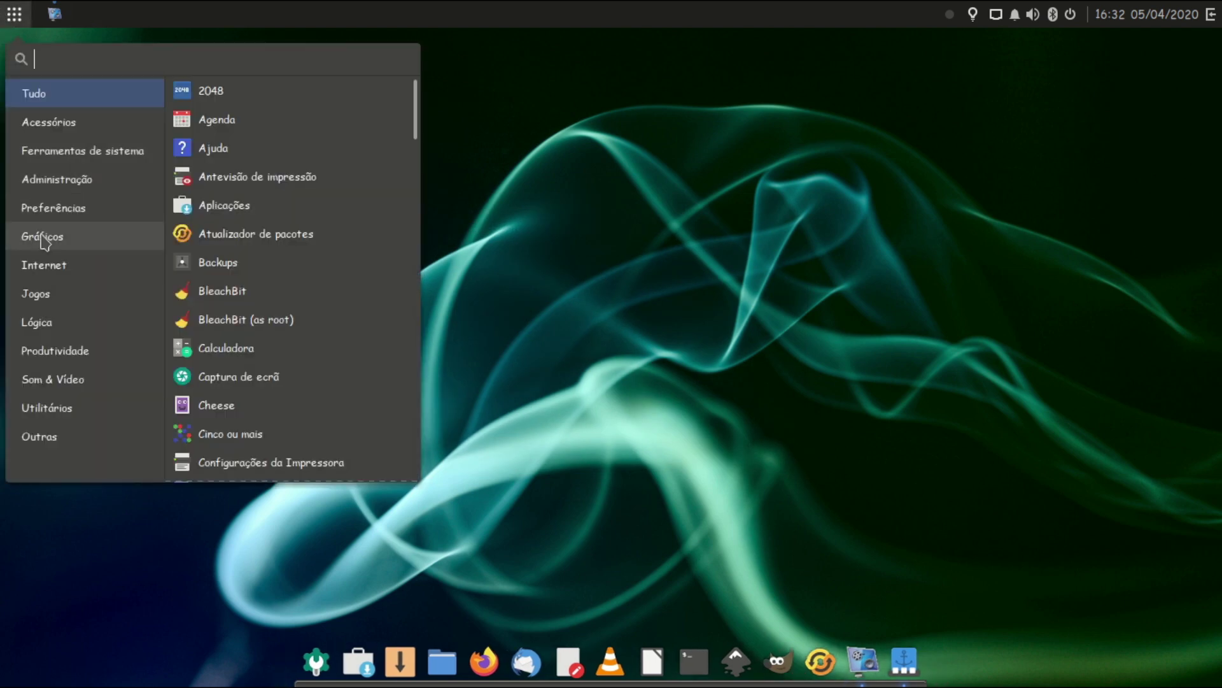
click(48, 179)
click(185, 90)
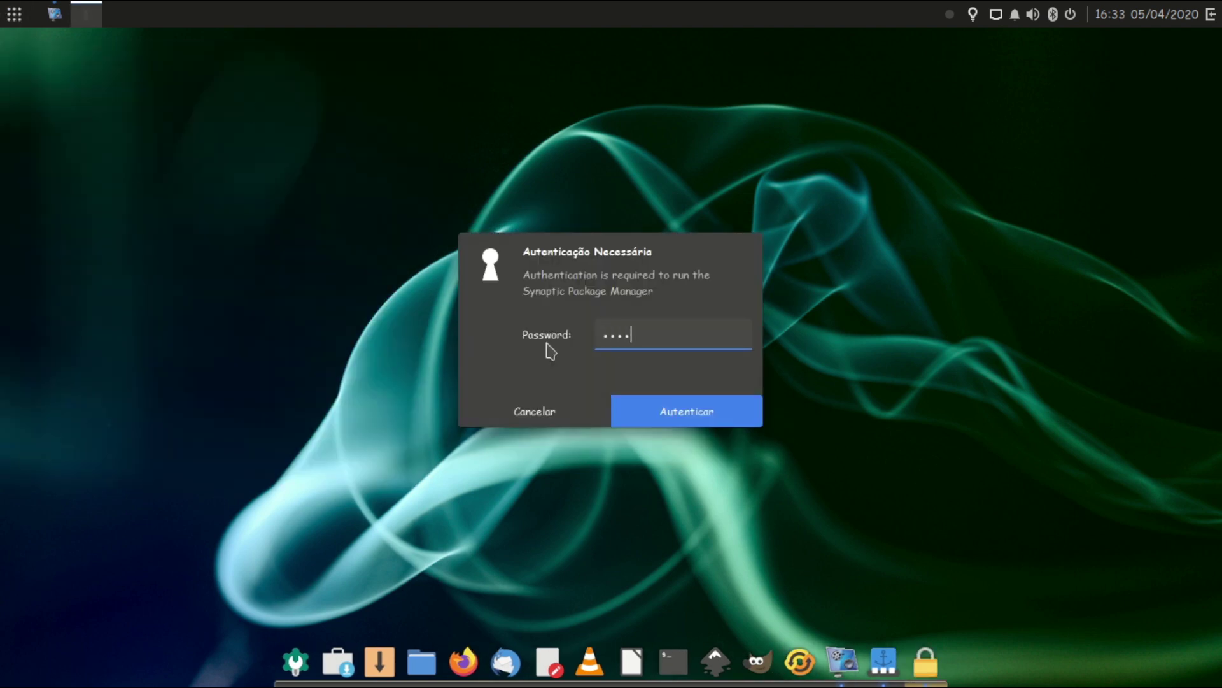
key(Return)
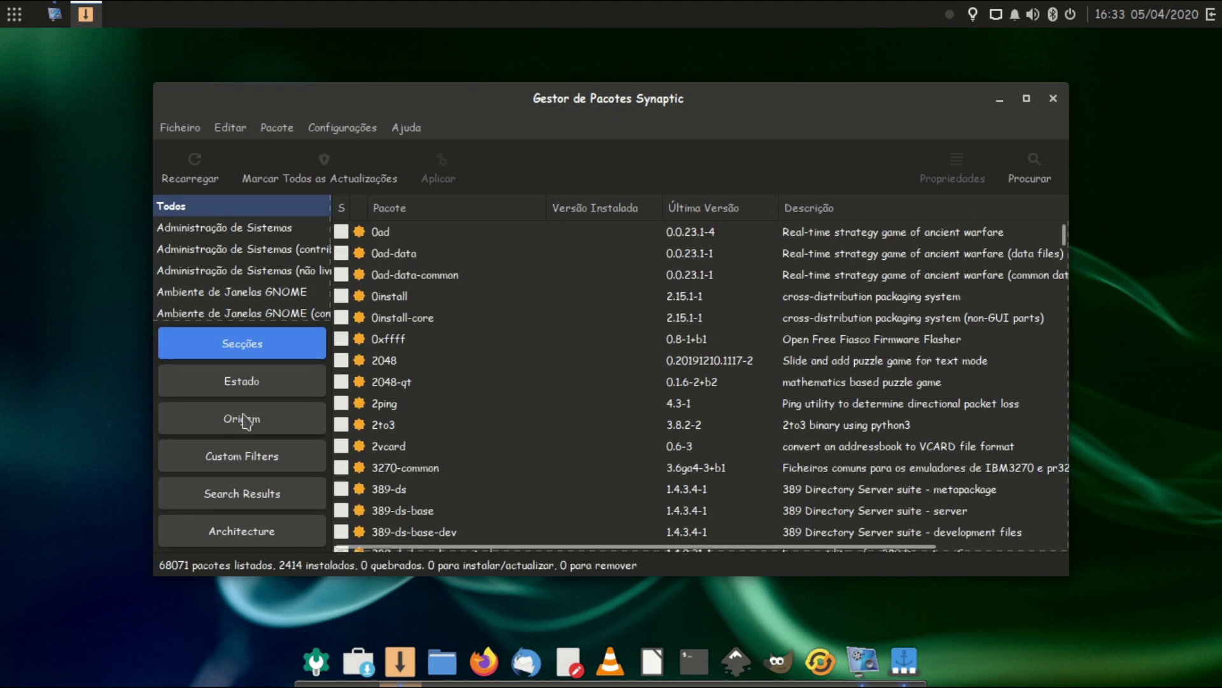
Step: Maximize the Synaptic window, group packages by Origem and widen the origin list to show full repository names
click(1026, 98)
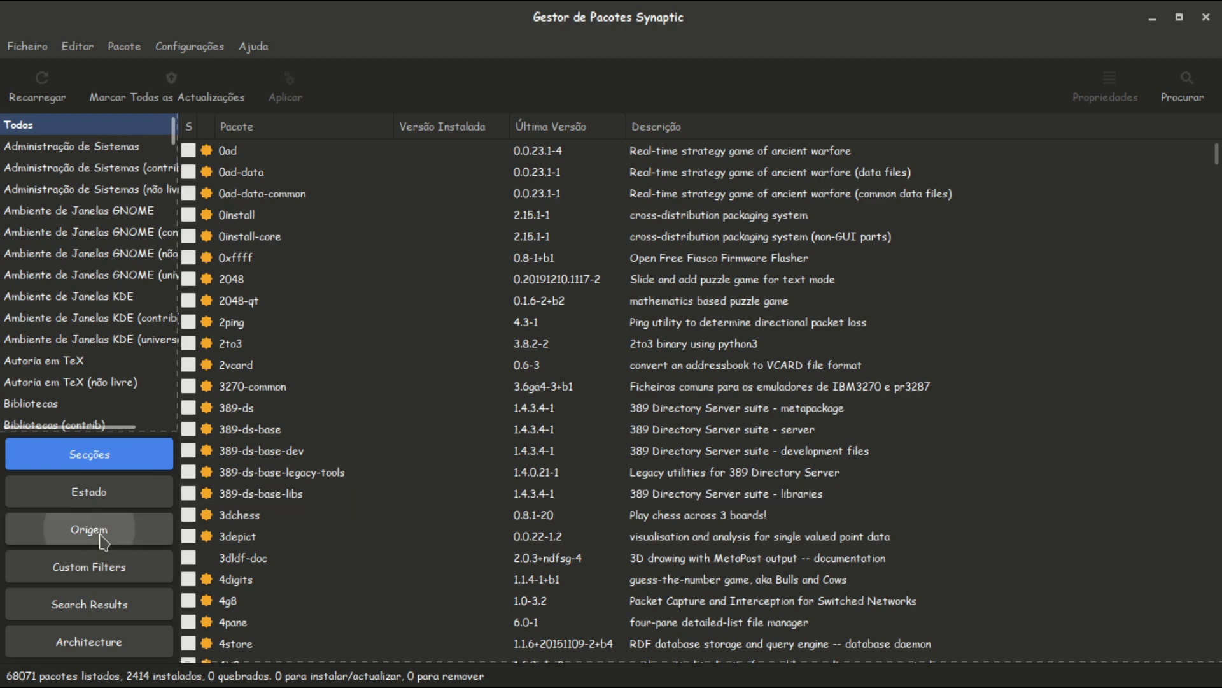
click(99, 530)
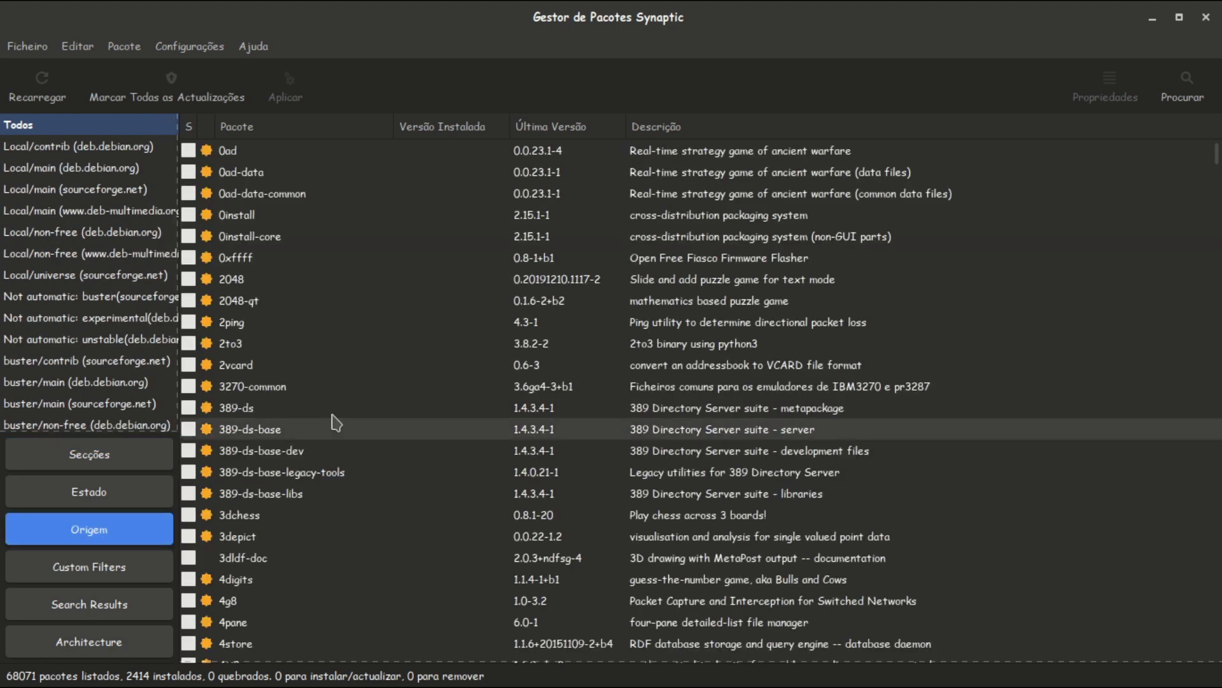
drag(180, 257, 423, 308)
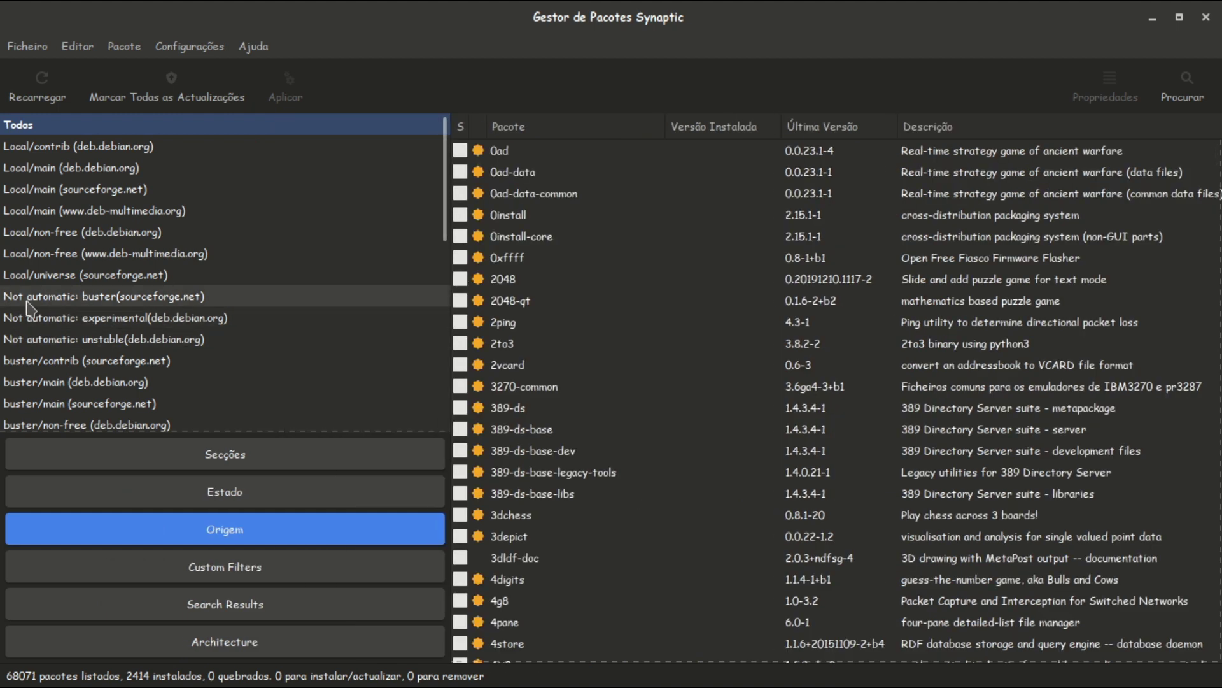
Step: List the packages from the "Not automatic: buster(sourceforge.net)" origin and look through them
click(70, 296)
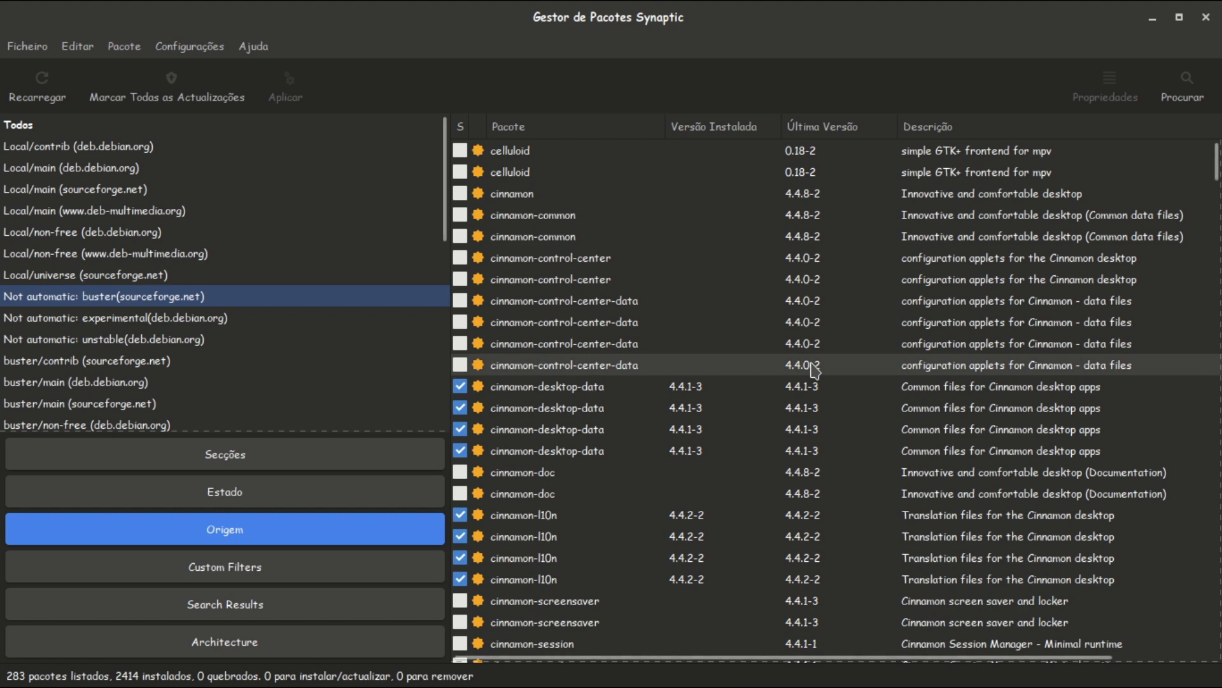
scroll(815, 369, down, 5)
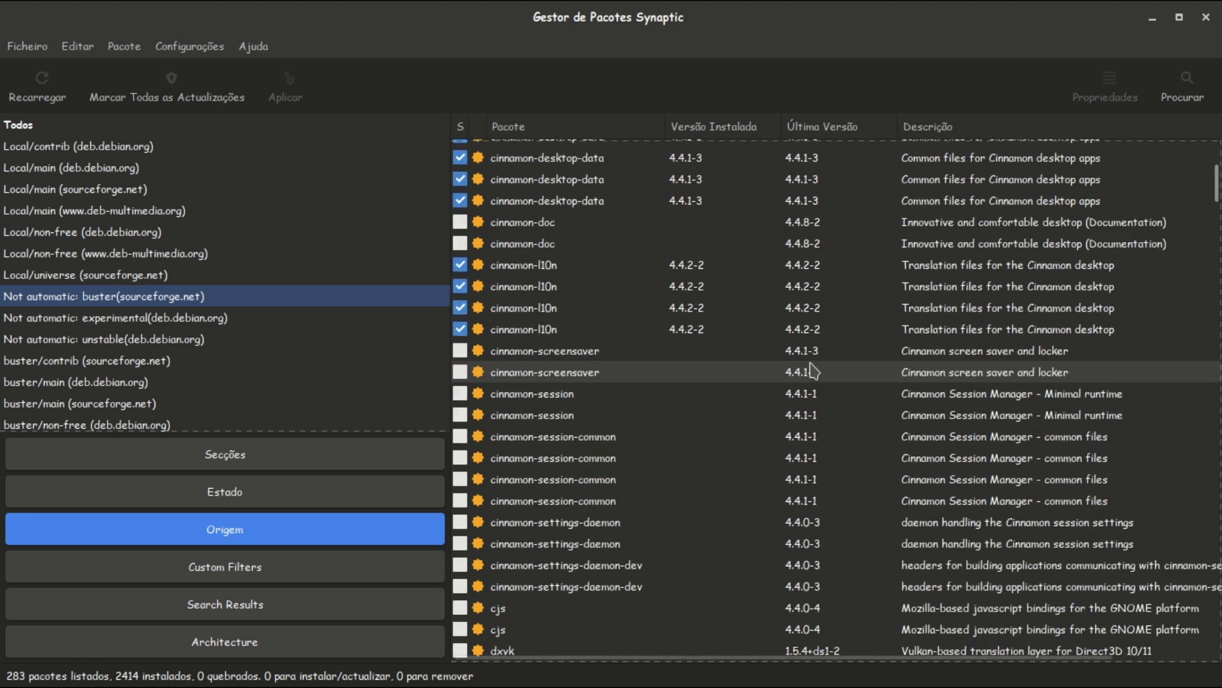
scroll(804, 399, down, 3)
scroll(804, 400, up, 7)
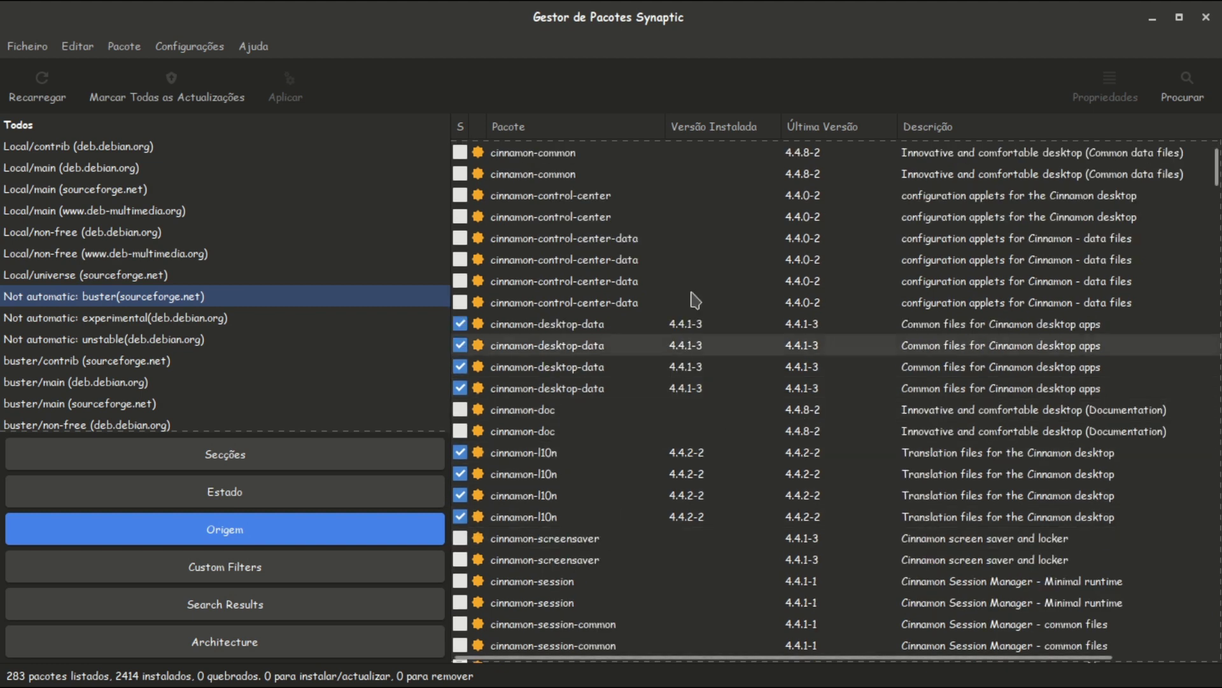
Step: Try marking the cinnamon package for installation, review the additional packages it requires, and bring the Synaptic window back to full size
scroll(546, 306, up, 2)
click(541, 194)
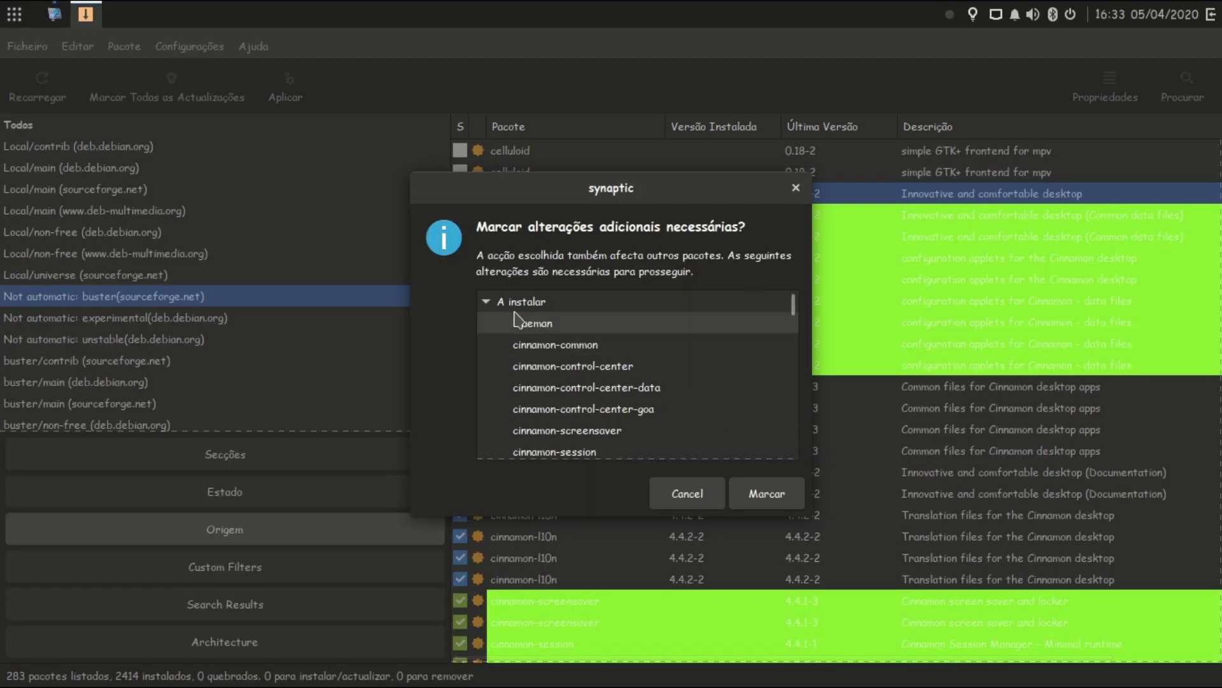
scroll(733, 375, down, 10)
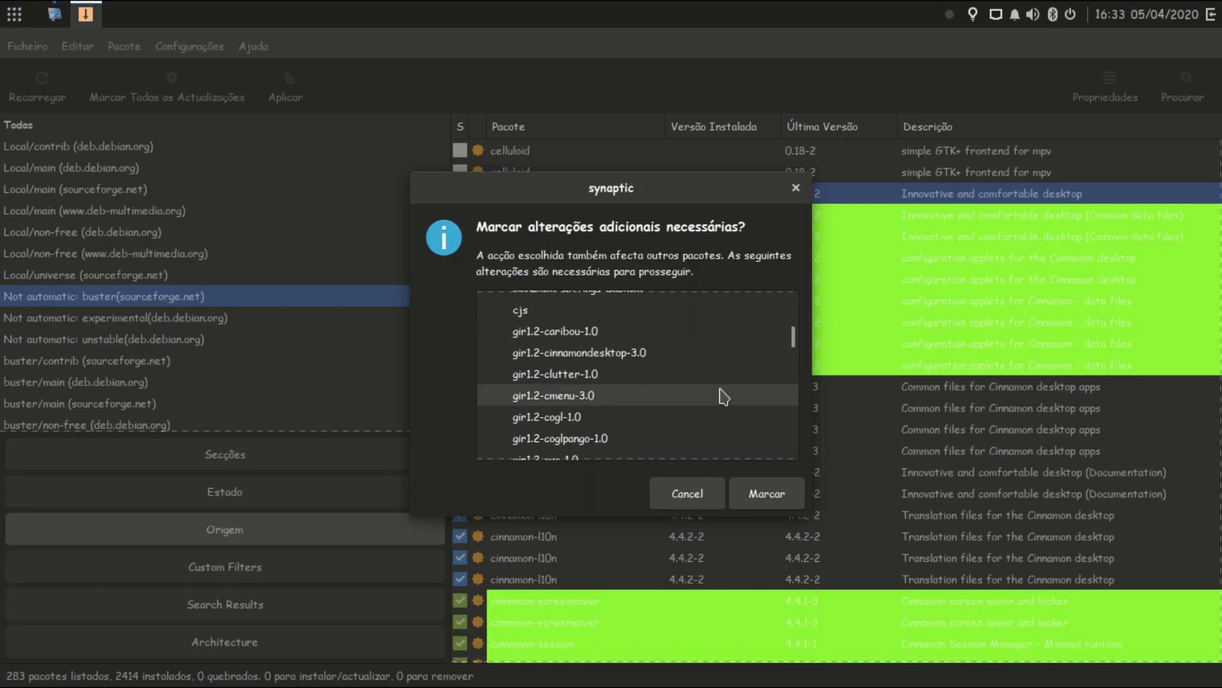
scroll(717, 373, down, 5)
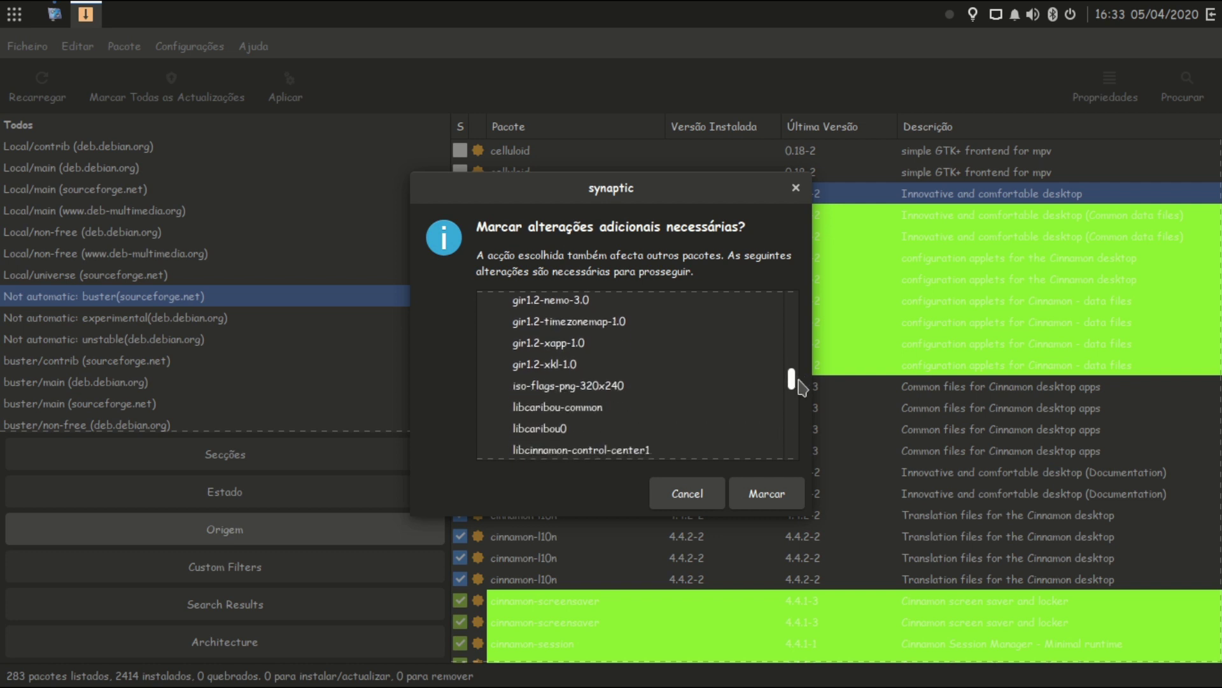
drag(811, 406, 826, 461)
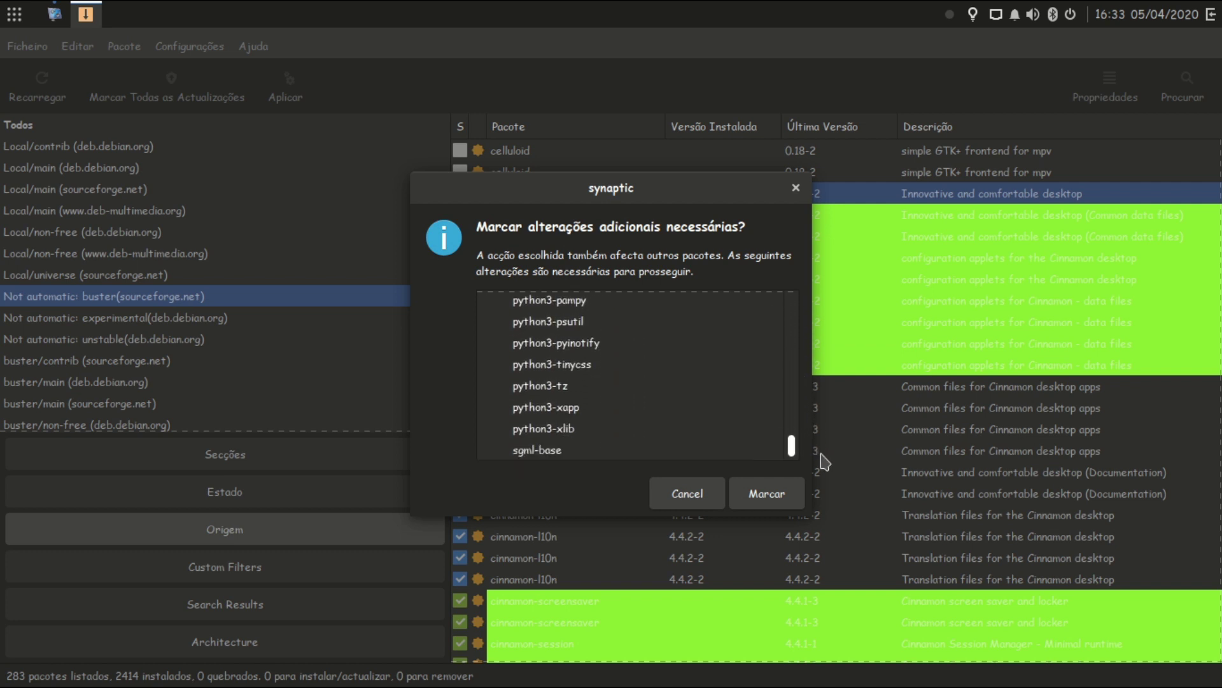
drag(687, 185, 158, 109)
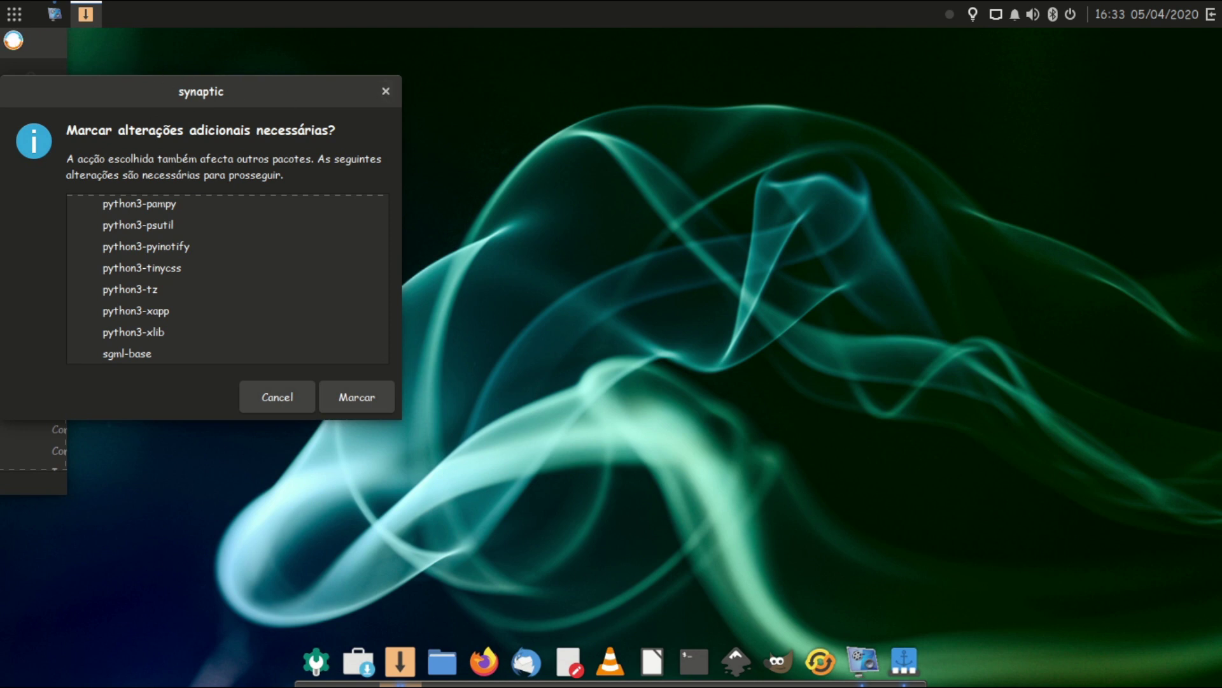
click(254, 403)
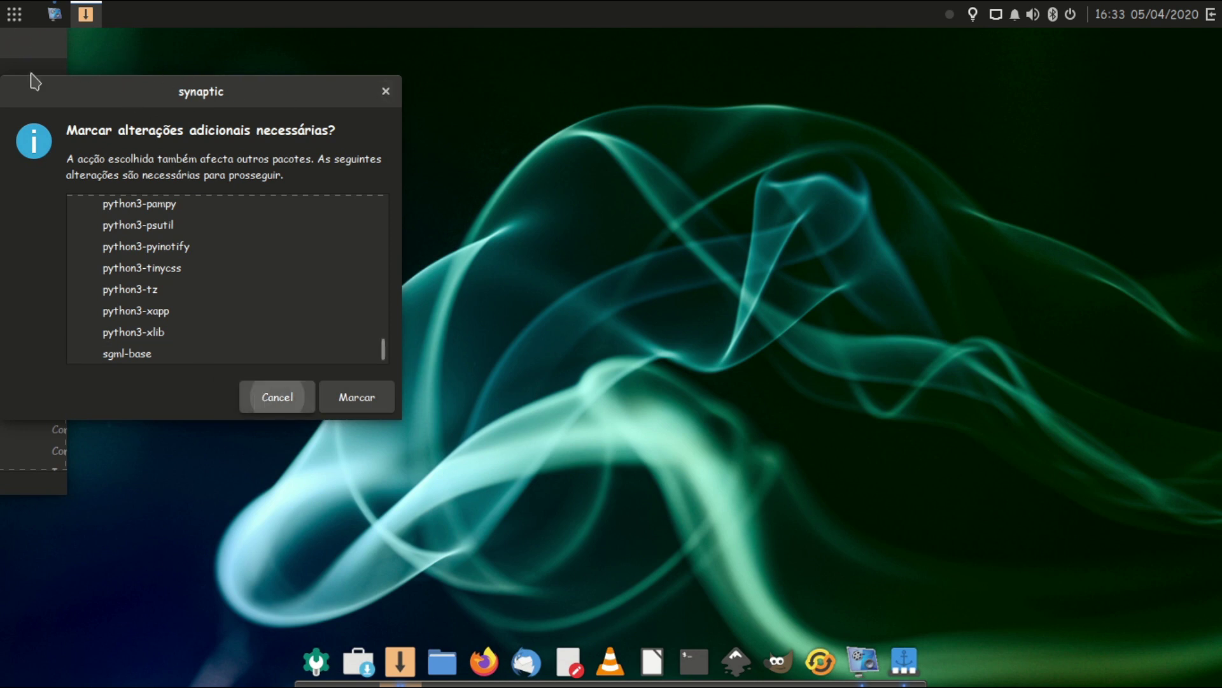
drag(18, 50, 1010, 130)
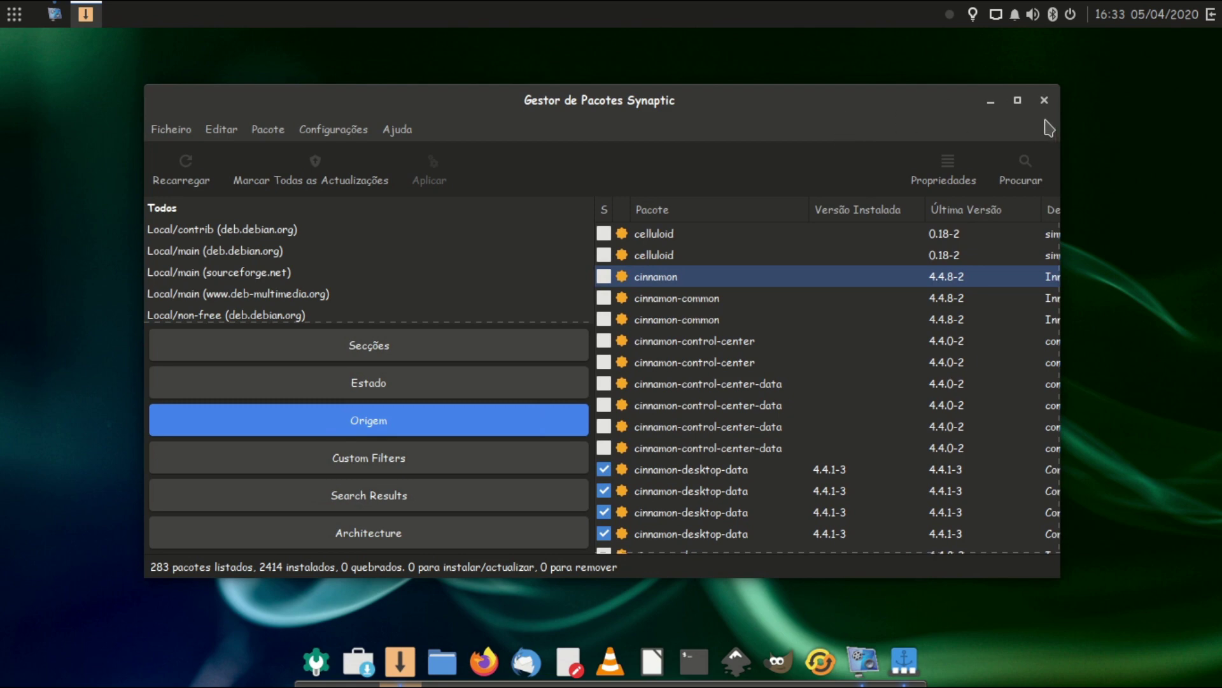
click(1017, 100)
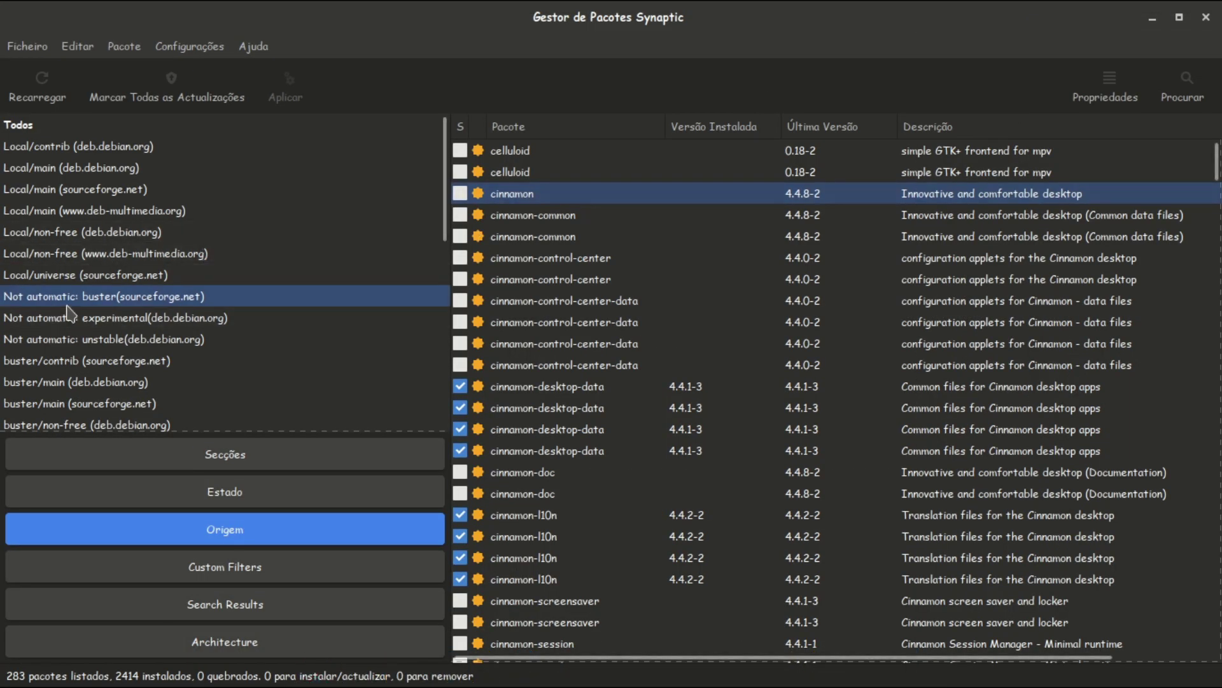
Step: Mark celluloid for installation together with its required additional packages and apply the changes
click(551, 156)
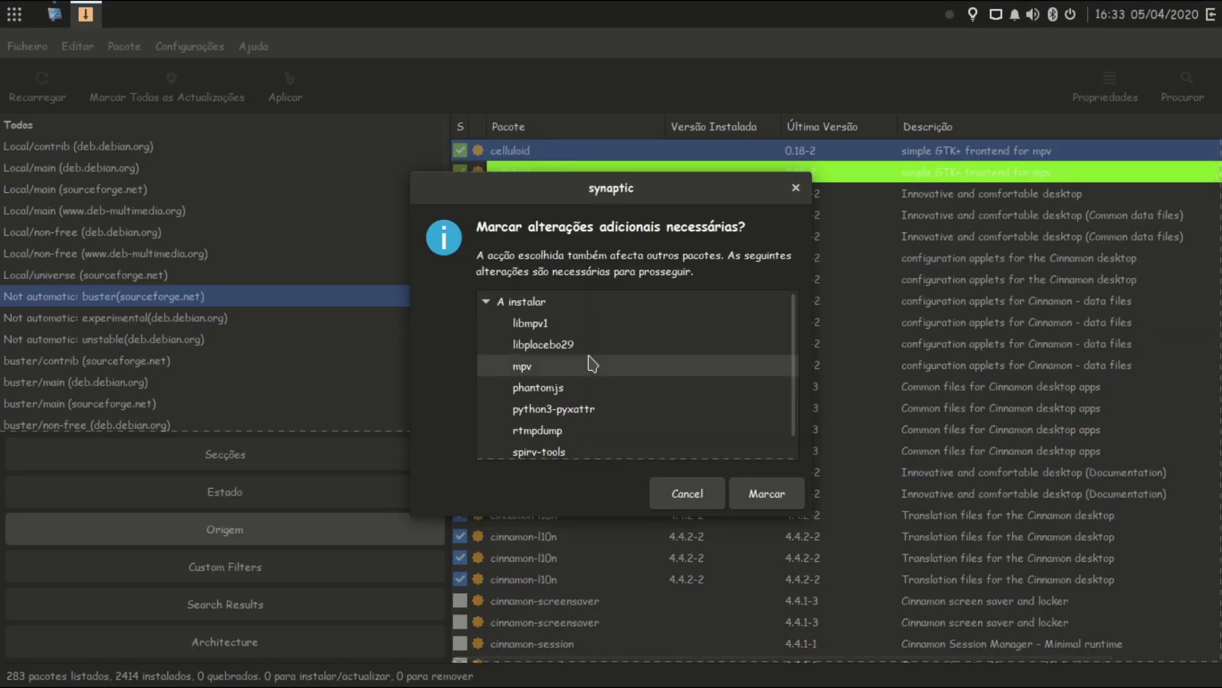
scroll(599, 367, down, 1)
scroll(598, 367, up, 1)
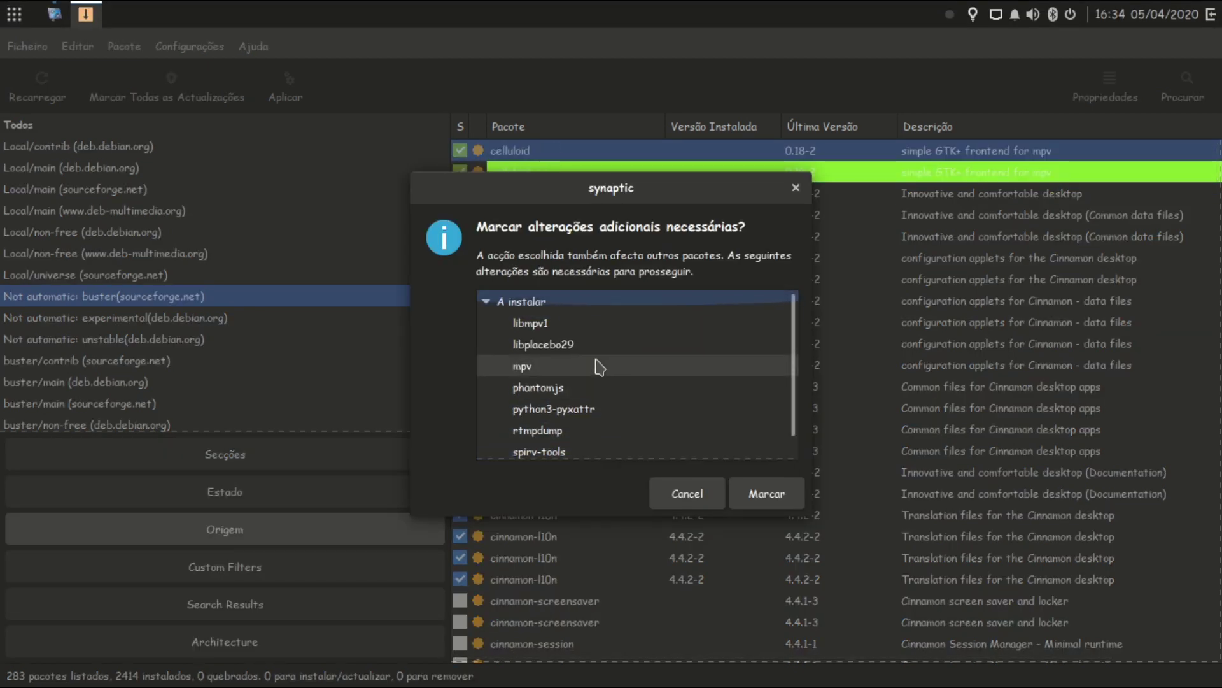
click(754, 503)
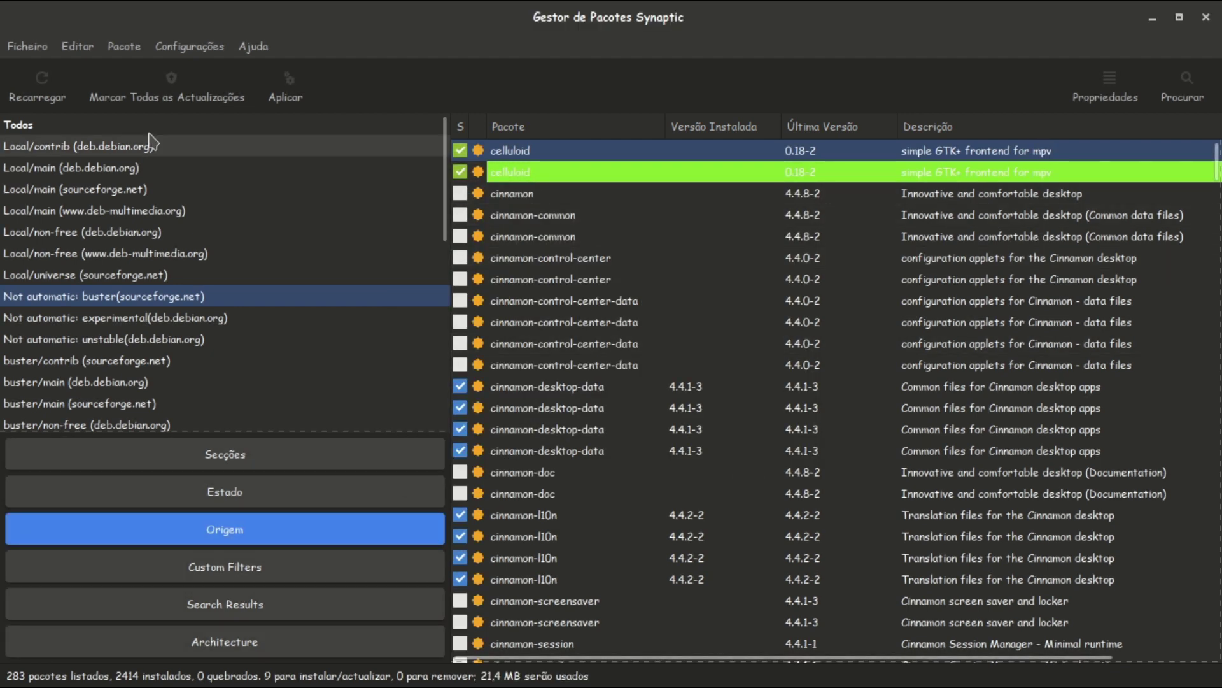
click(285, 90)
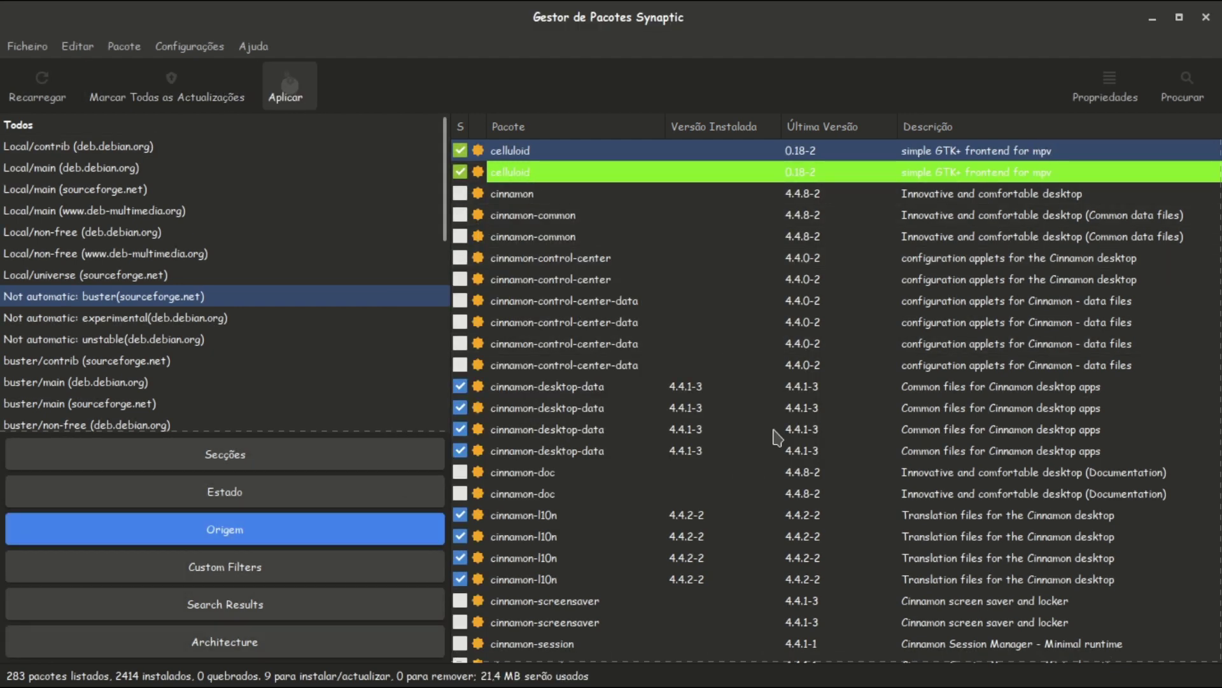
click(872, 515)
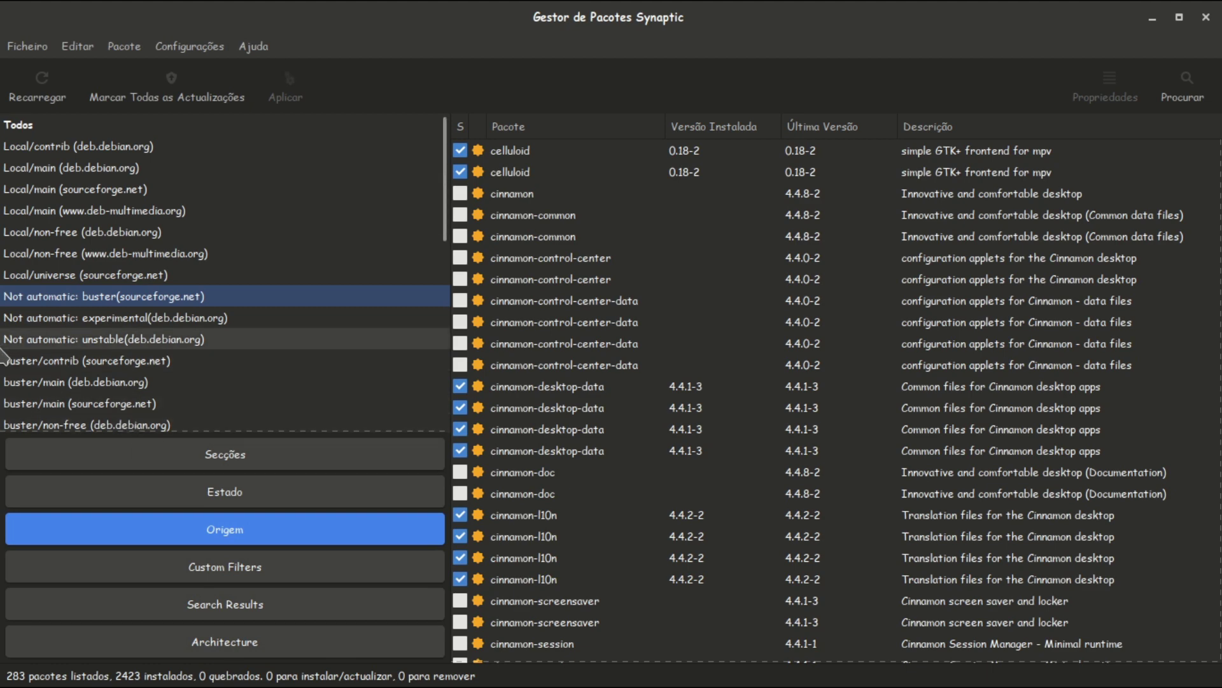
Step: List the packages from the buster/contrib (sourceforge.net), buster/main (deb.debian.org) and buster/main (sourceforge.net) origins in turn
click(21, 361)
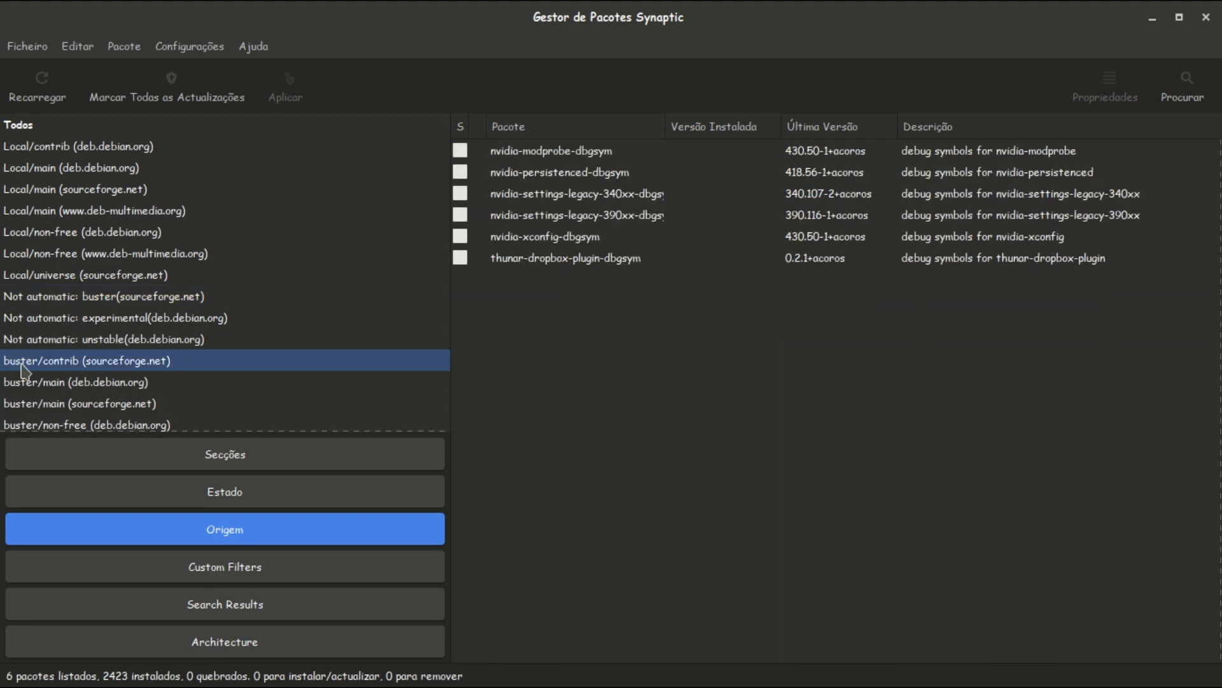
click(23, 385)
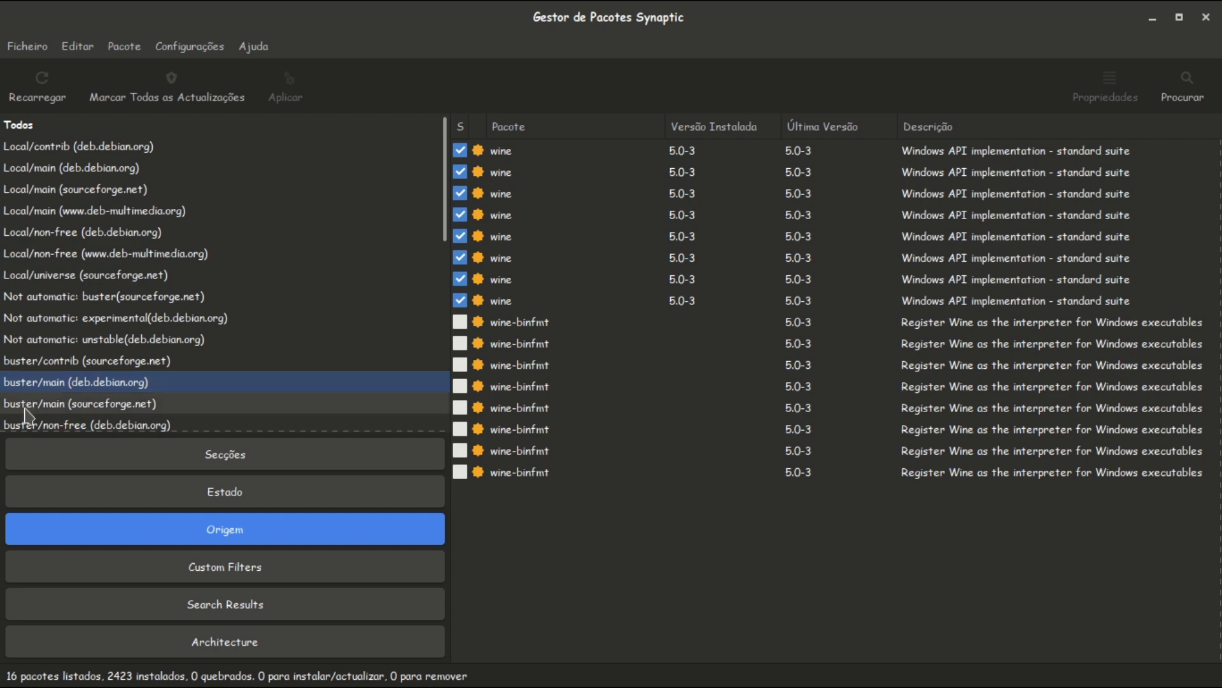
click(89, 408)
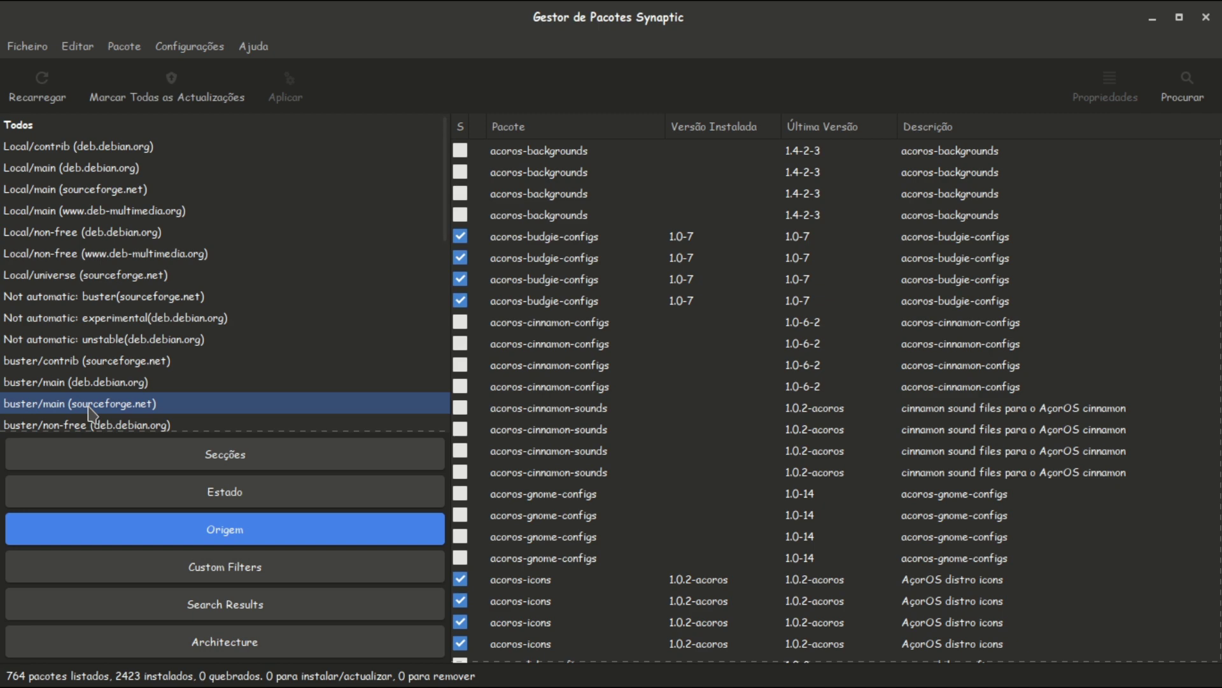
Step: Look through the buster/main (sourceforge.net) package list from the acoros packages down to lutris, checking versions and descriptions
scroll(1044, 407, down, 5)
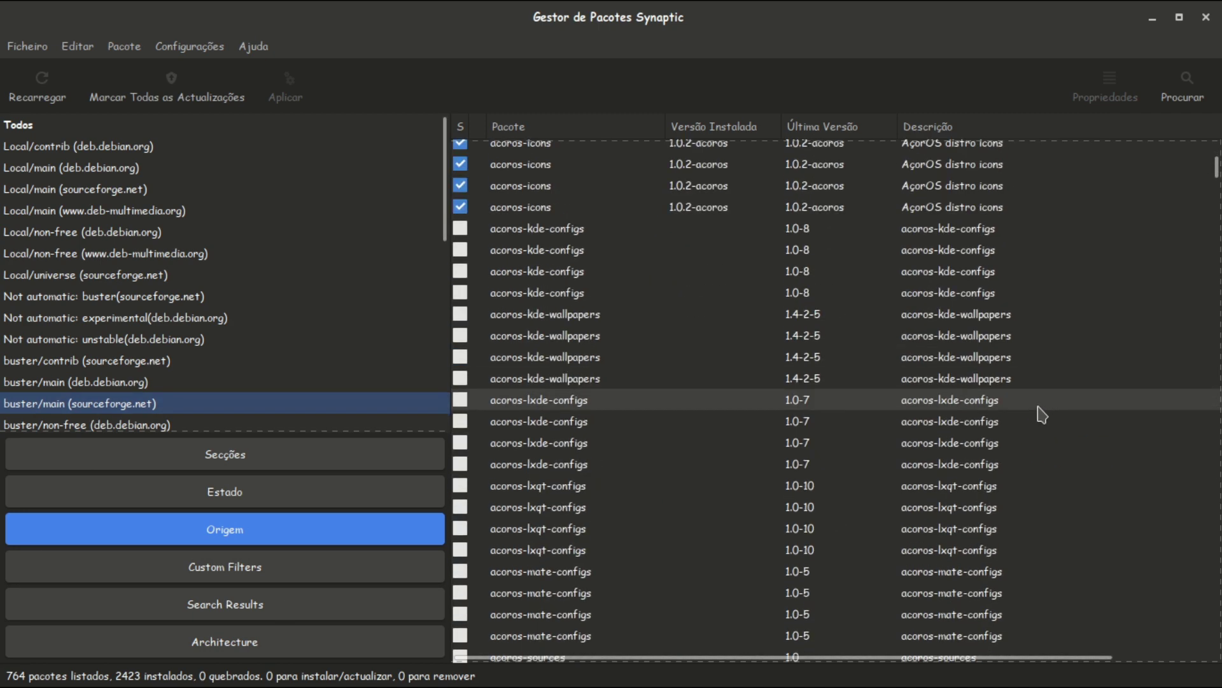
scroll(1032, 433, down, 8)
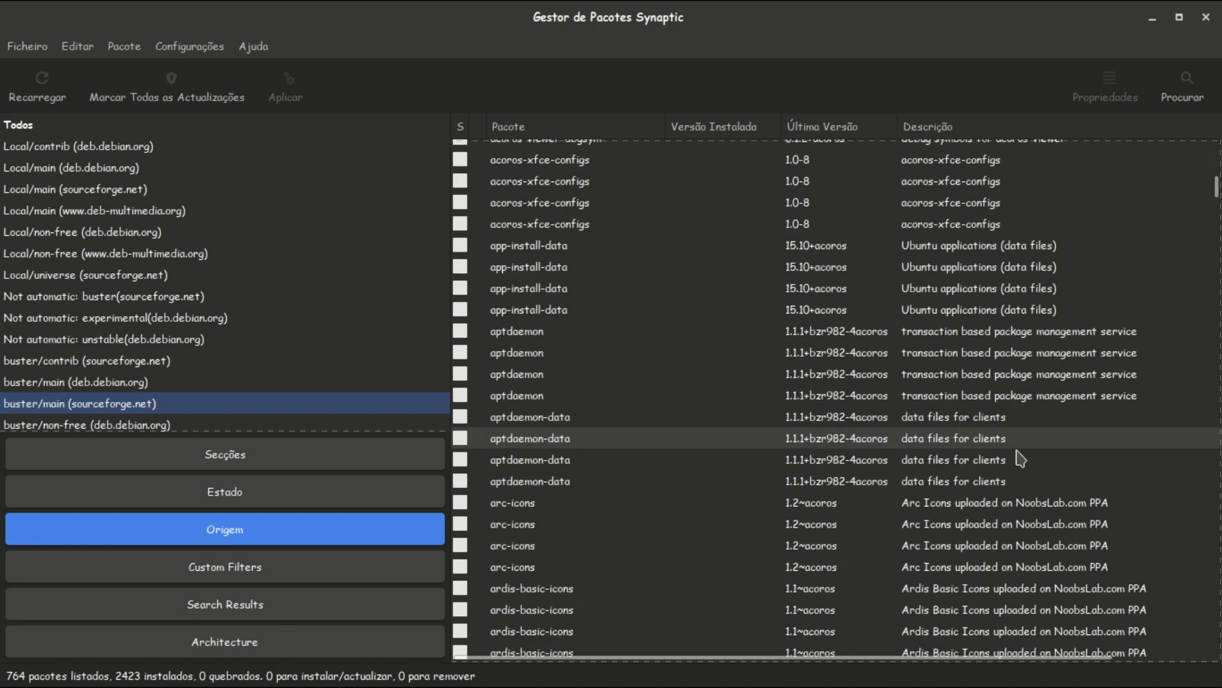
scroll(1021, 458, down, 5)
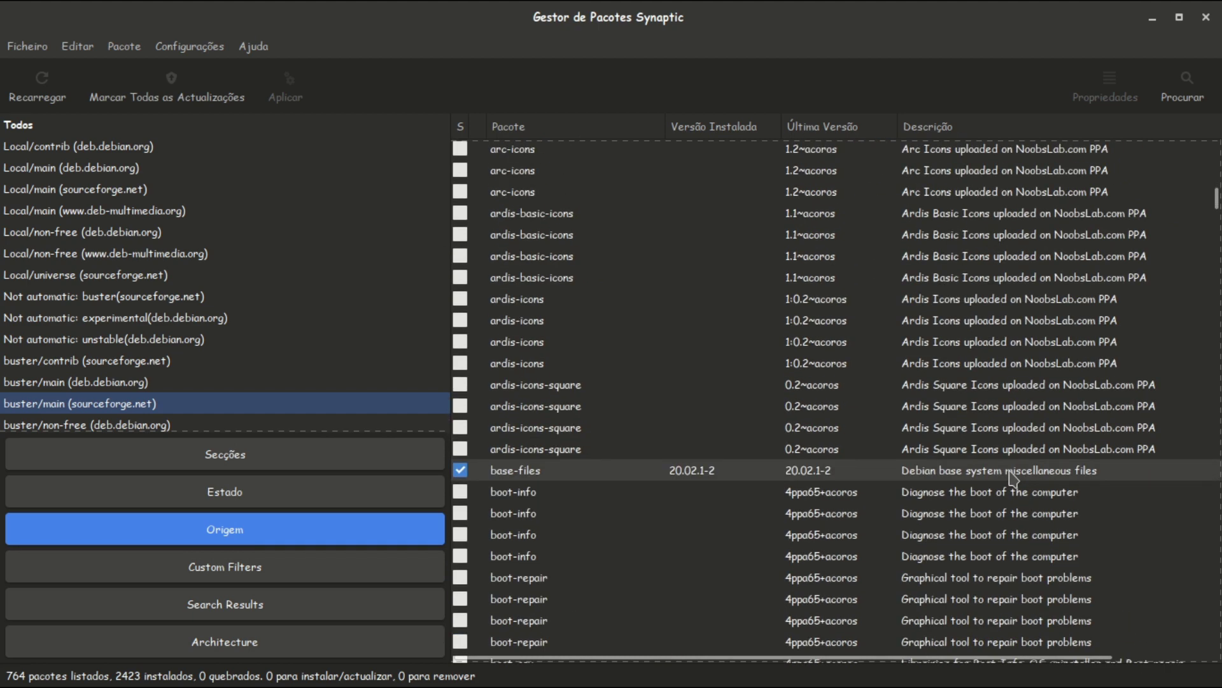
scroll(1012, 476, down, 12)
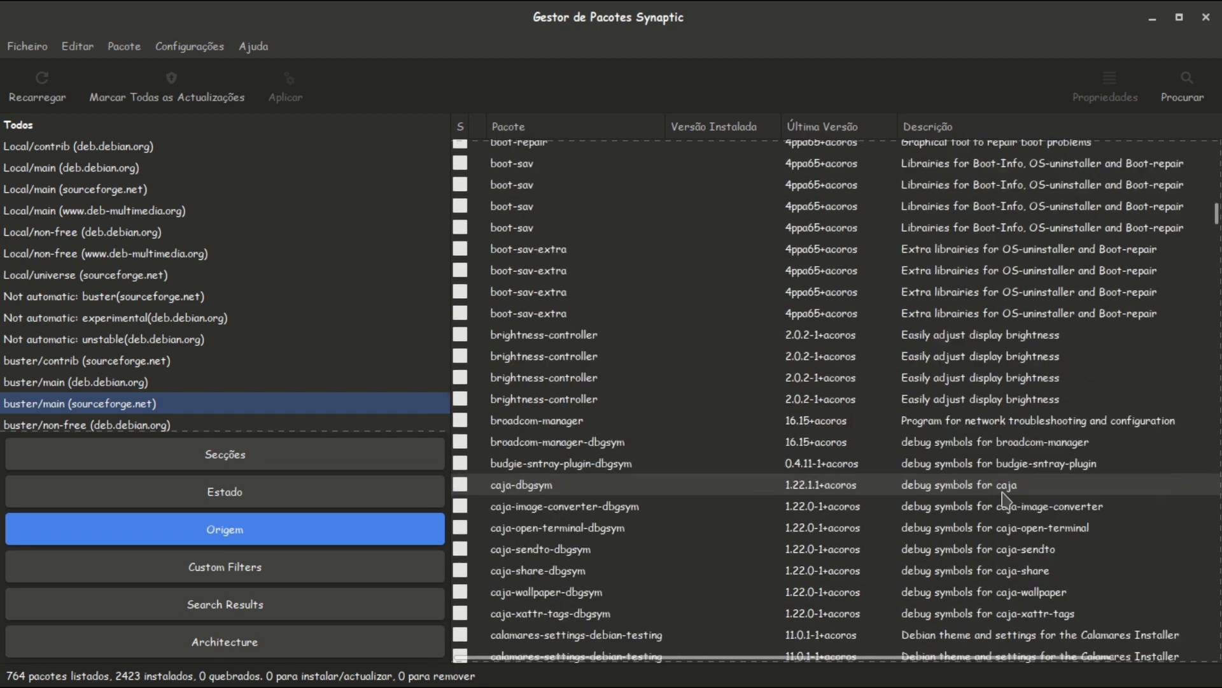
scroll(1003, 513, down, 3)
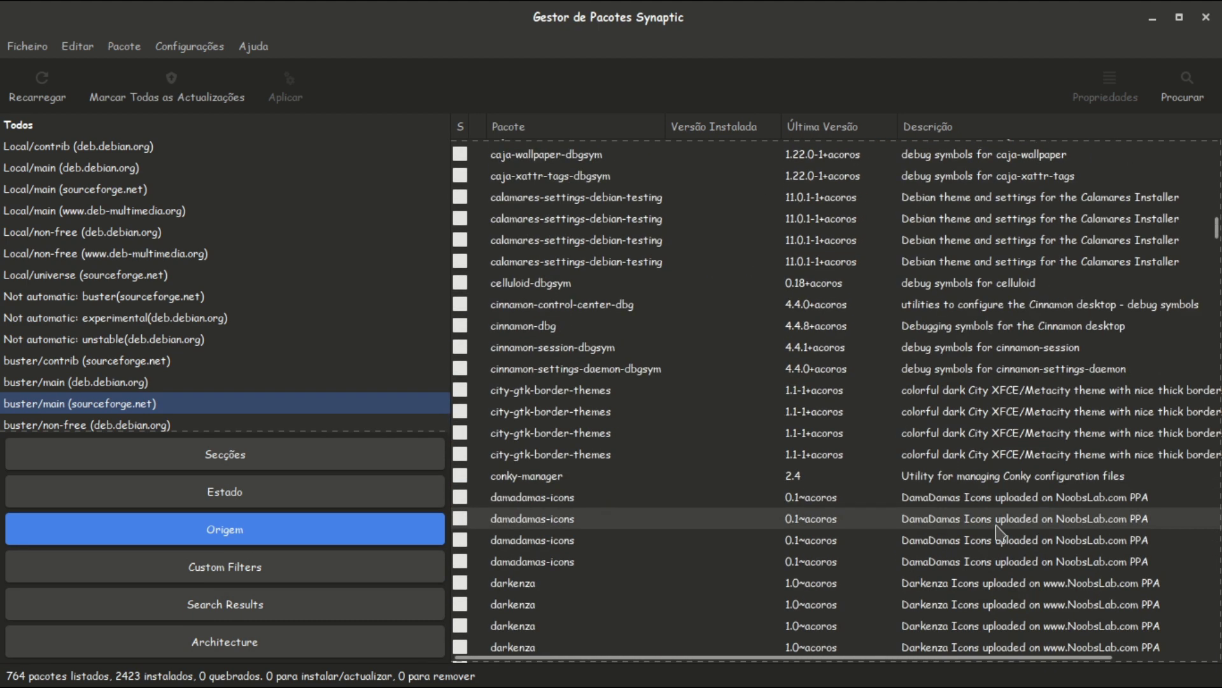
scroll(998, 541, down, 3)
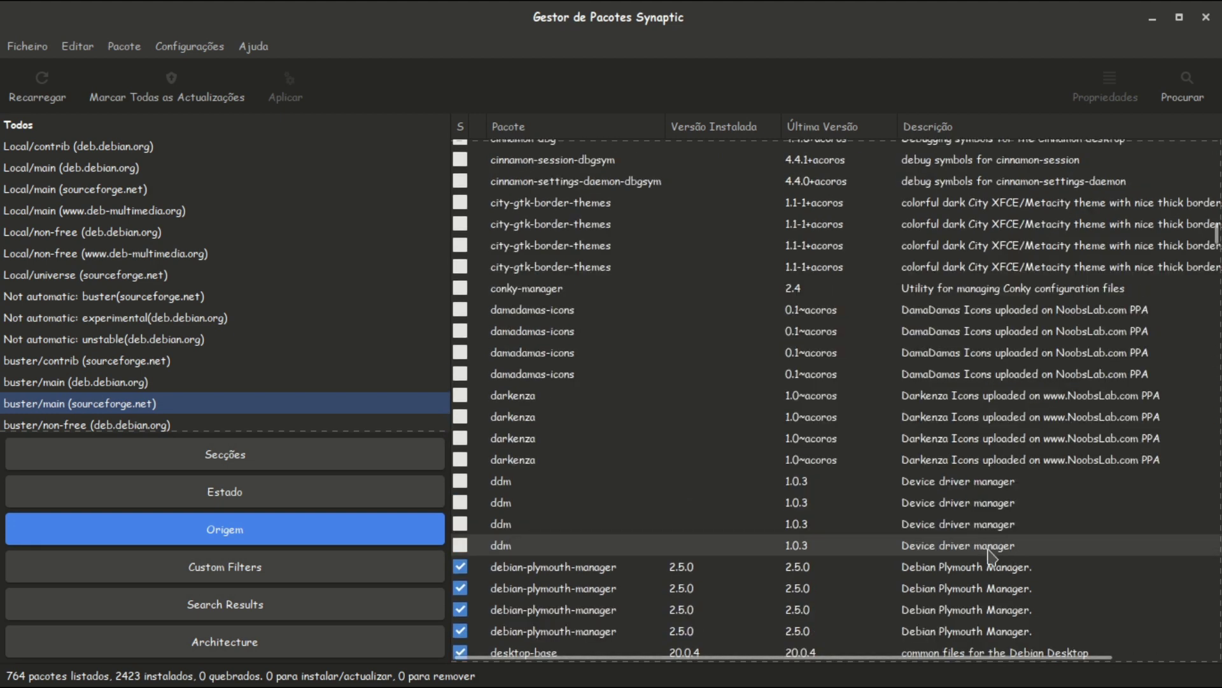
scroll(990, 566, down, 4)
scroll(980, 592, down, 11)
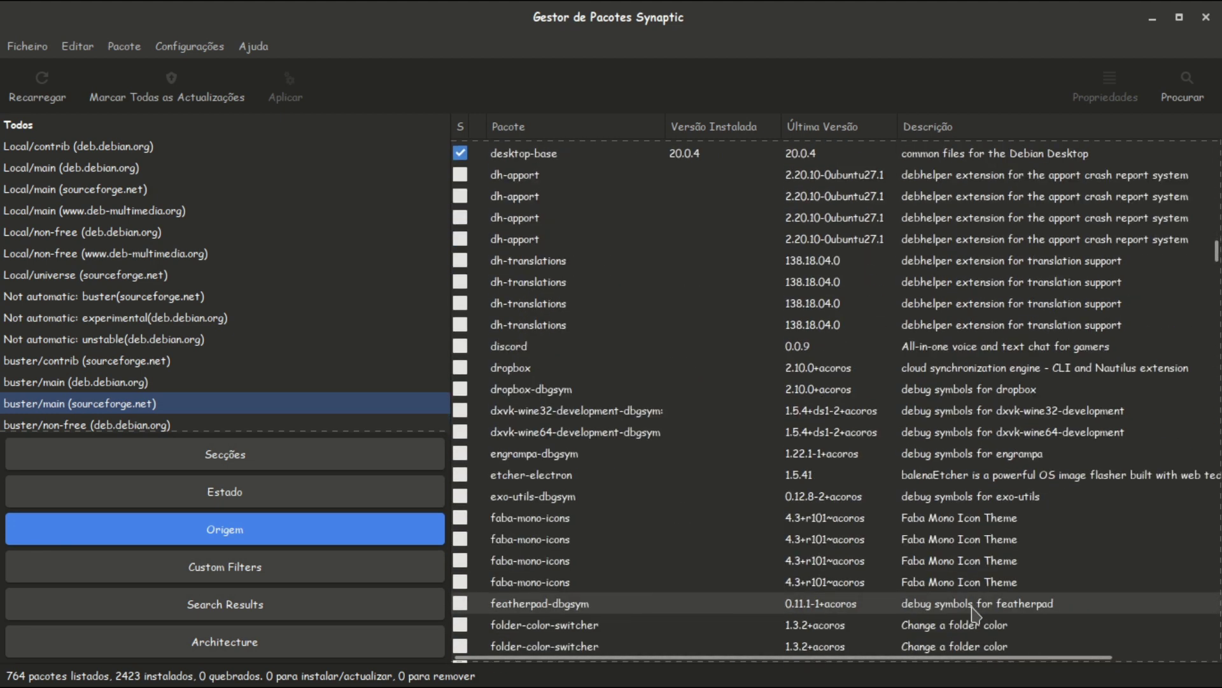
scroll(965, 635, up, 3)
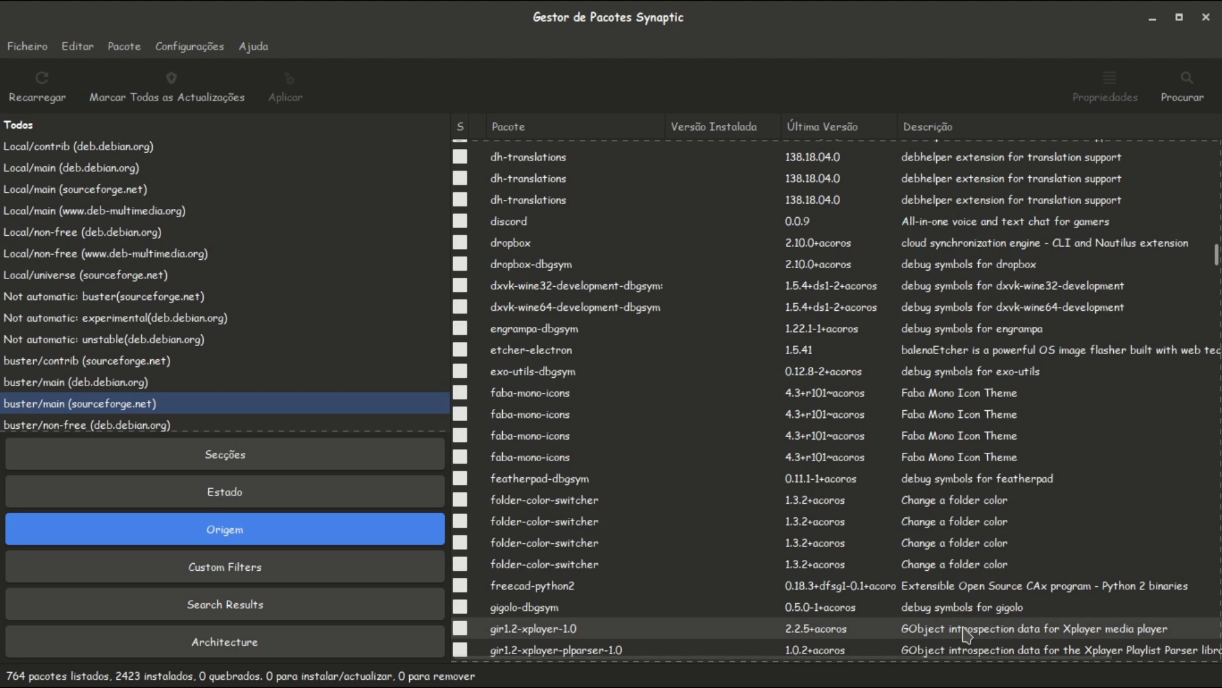
scroll(964, 635, down, 3)
scroll(952, 657, right, 4)
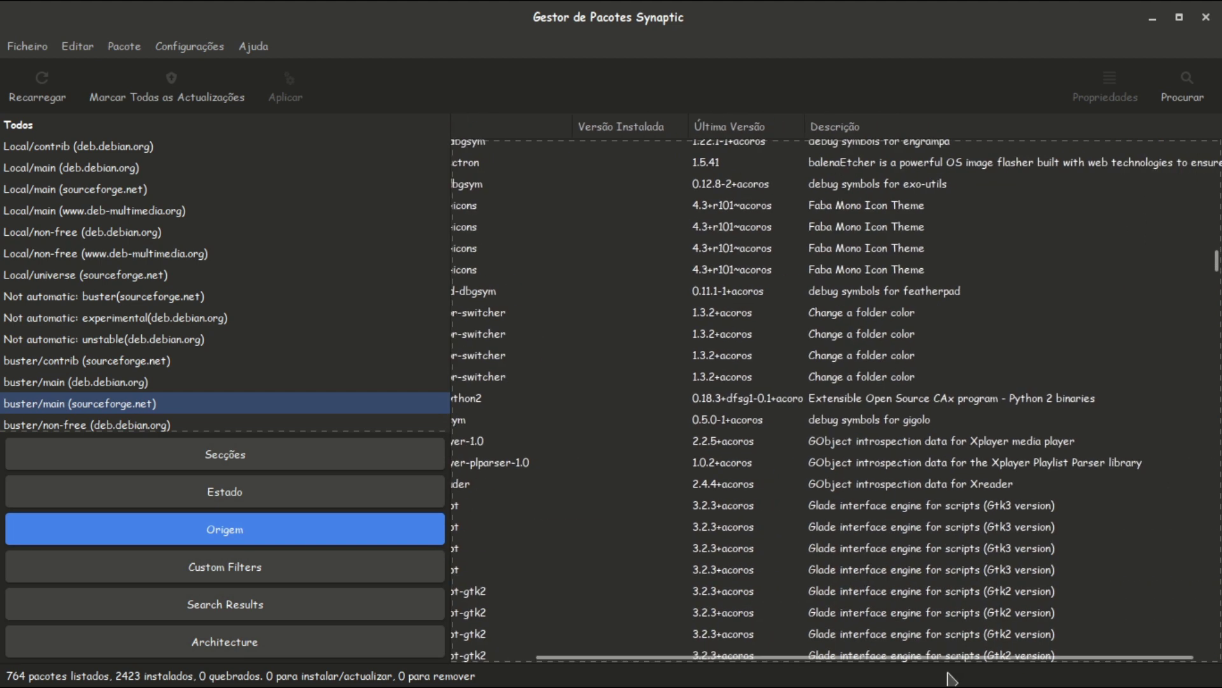
scroll(950, 669, left, 4)
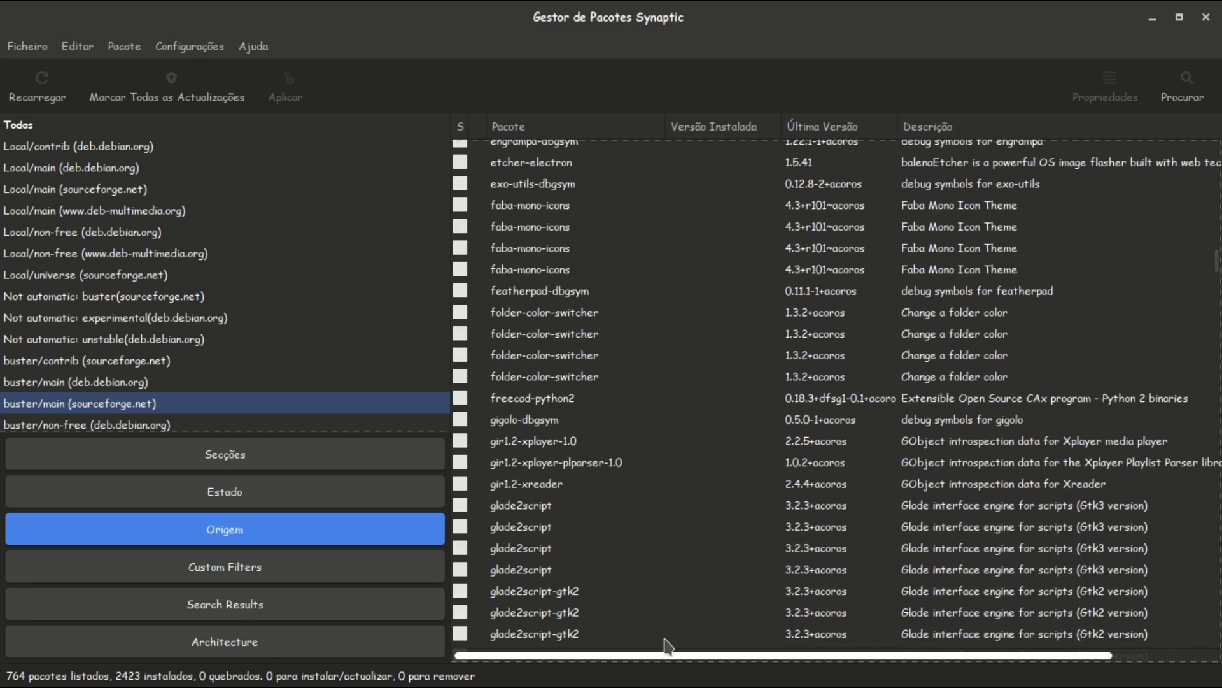
scroll(757, 506, down, 5)
scroll(758, 506, down, 15)
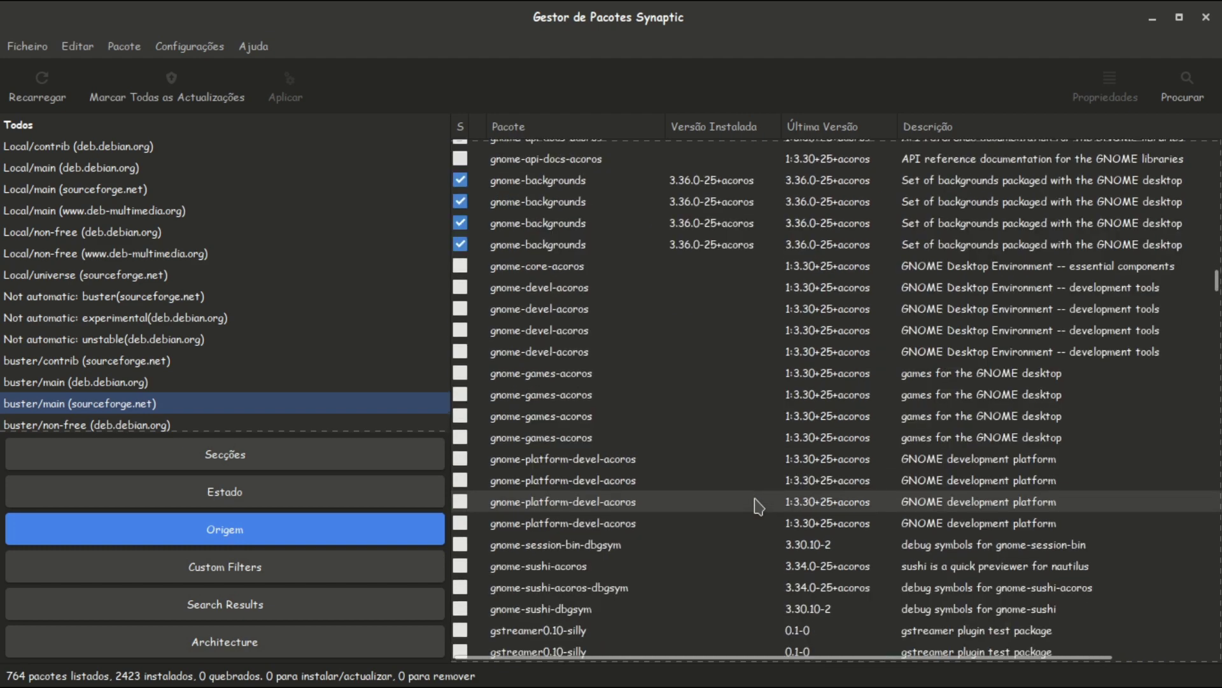
scroll(758, 507, down, 20)
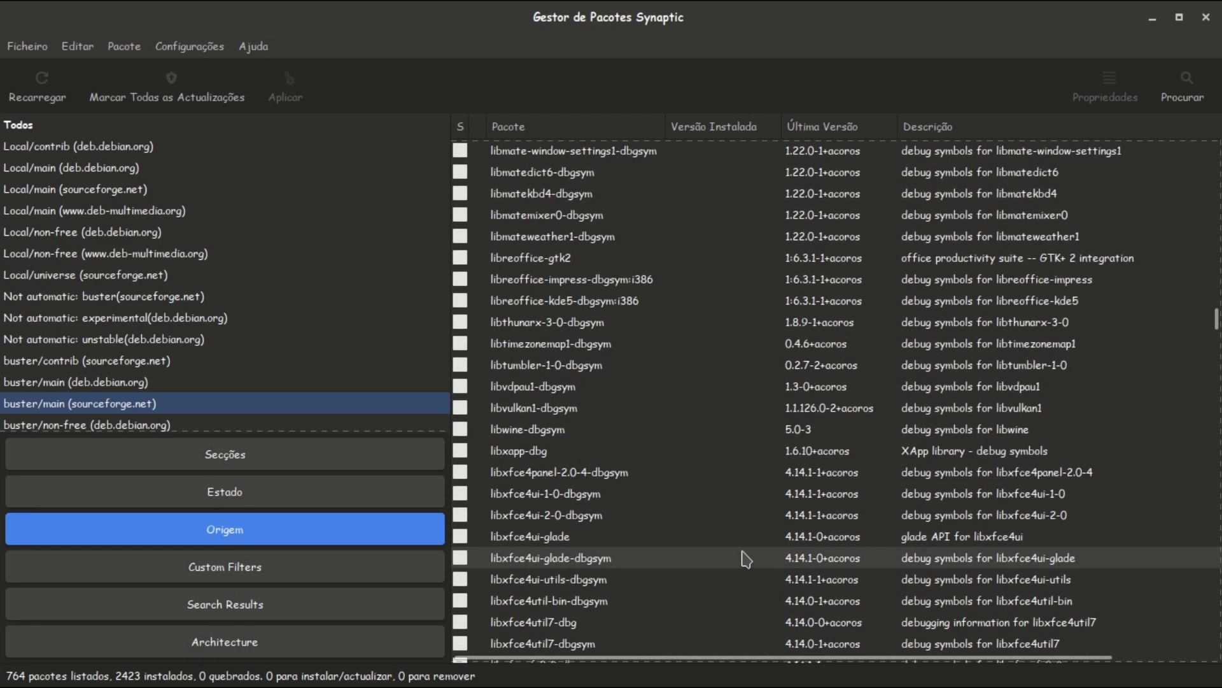
scroll(745, 562, down, 3)
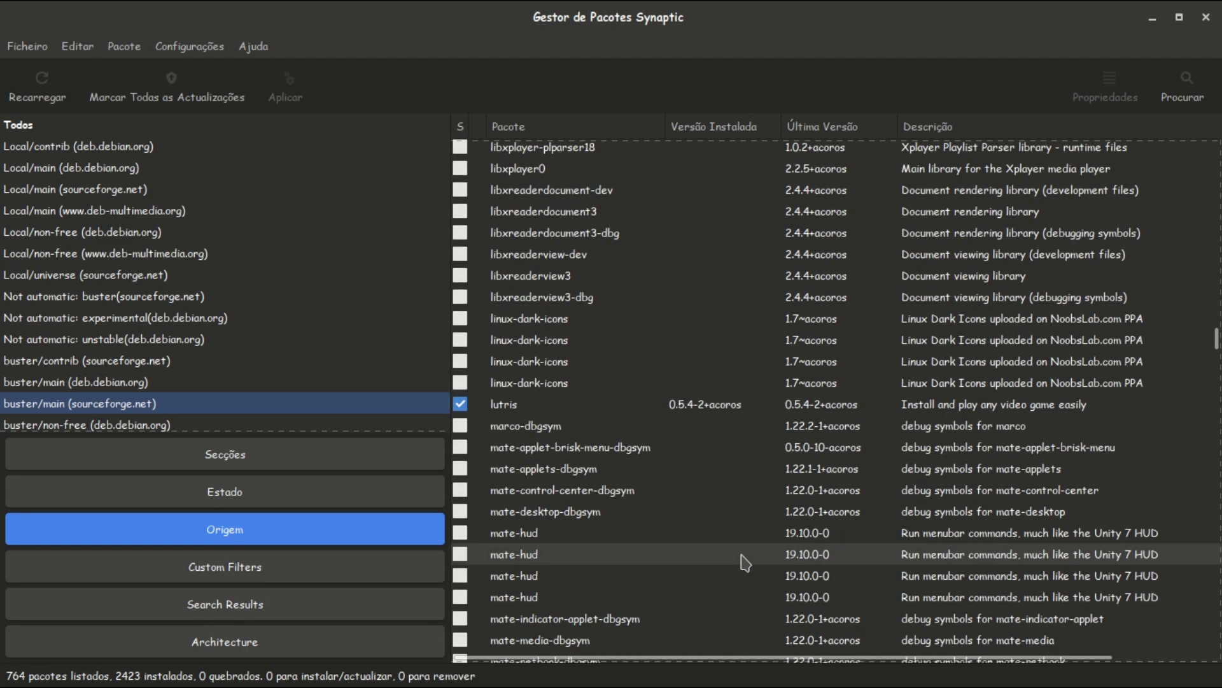
scroll(745, 562, down, 2)
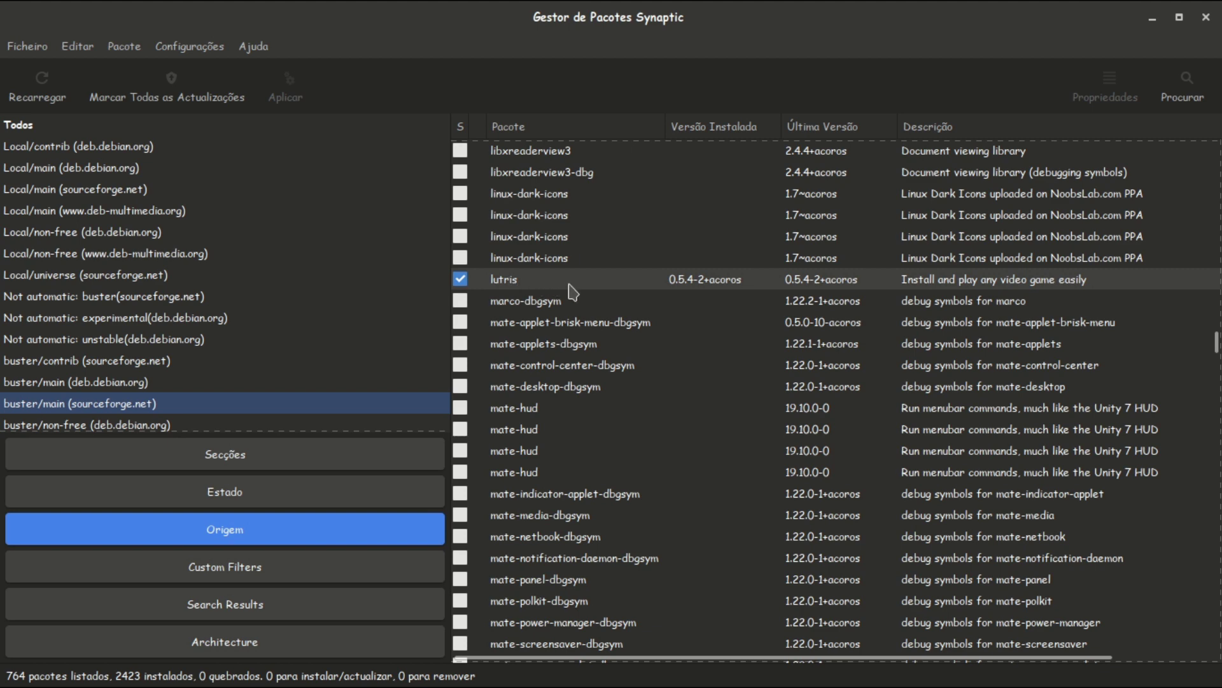
Step: Mark the mint-x-icons and mint-y-icons icon themes for installation from the buster/main (sourceforge.net) origin
scroll(687, 388, down, 12)
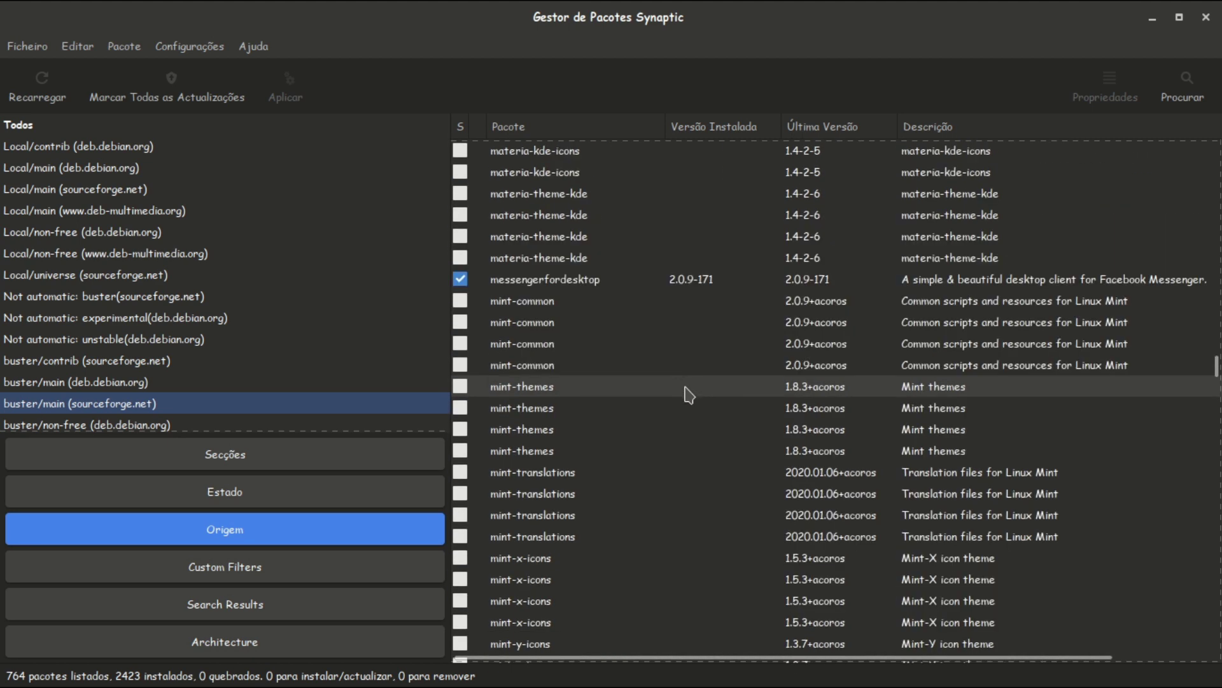
scroll(690, 395, down, 4)
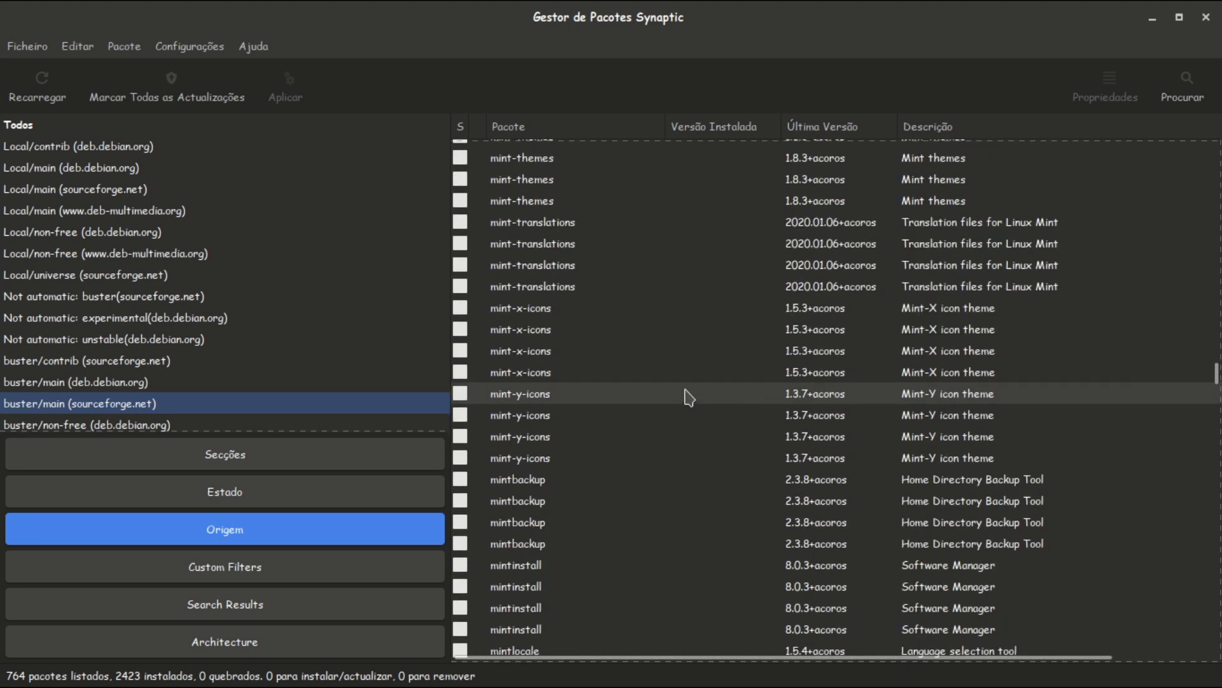
click(522, 311)
double_click(522, 316)
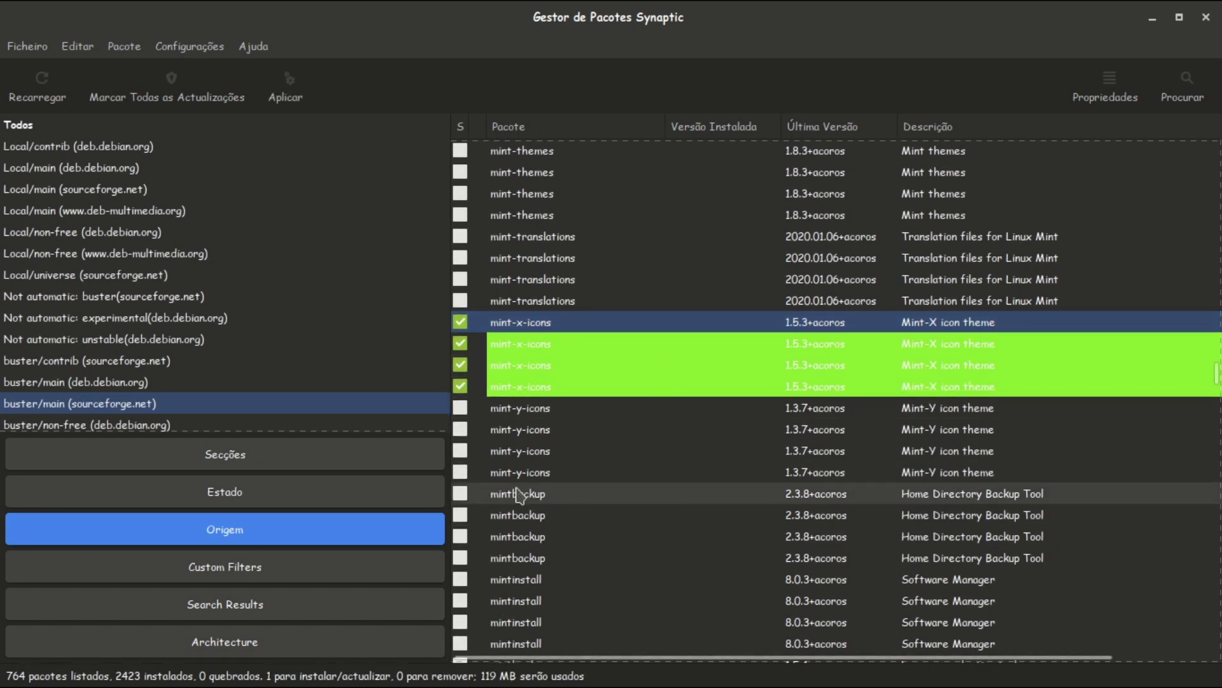
click(521, 456)
double_click(523, 454)
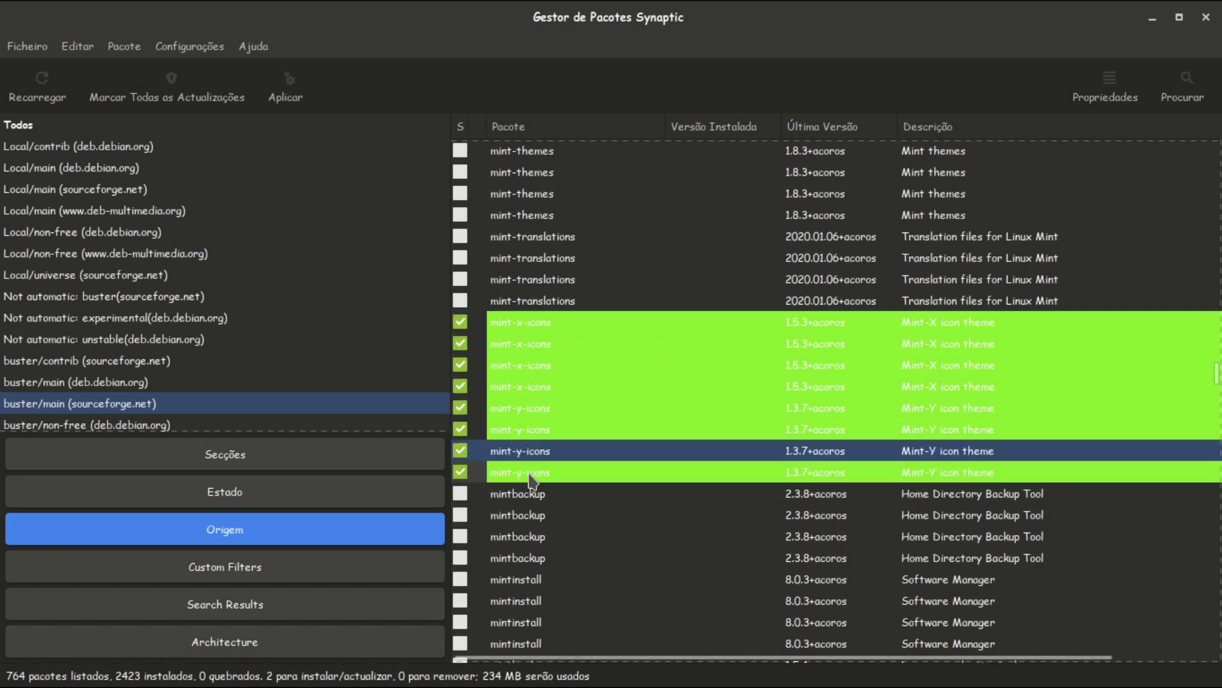
scroll(669, 362, up, 2)
scroll(672, 368, up, 1)
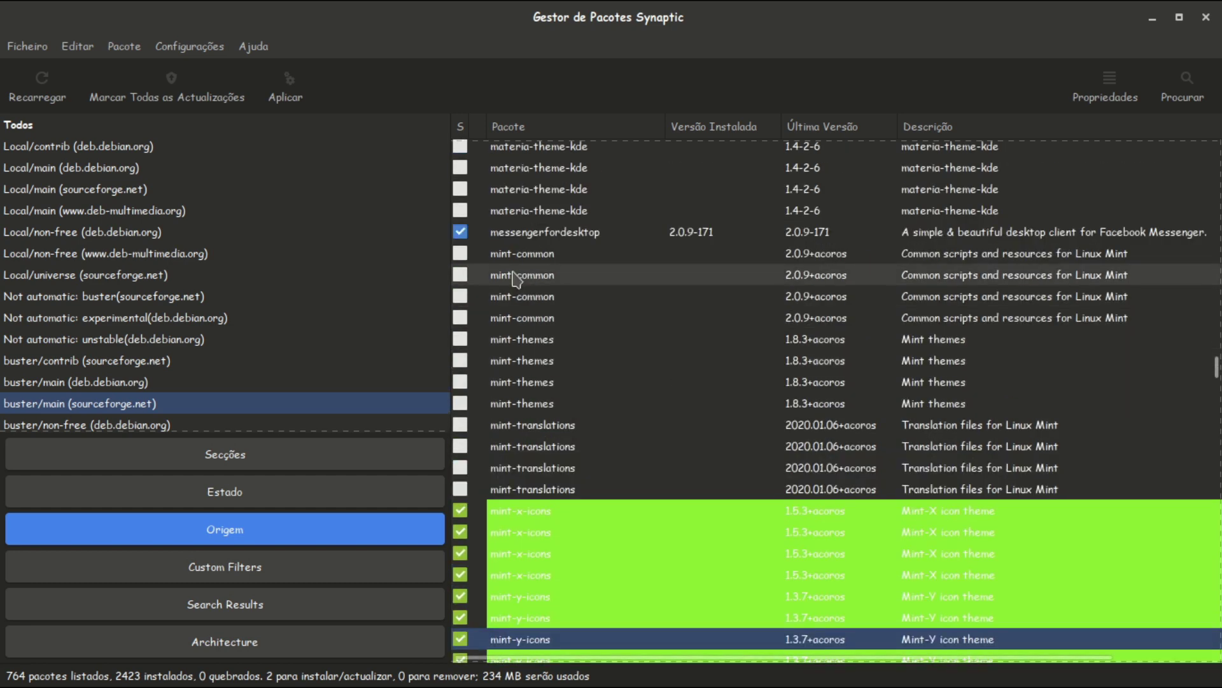
Step: Mark the mint-themes package for installation alongside the Mint icon themes and apply the pending changes
click(508, 339)
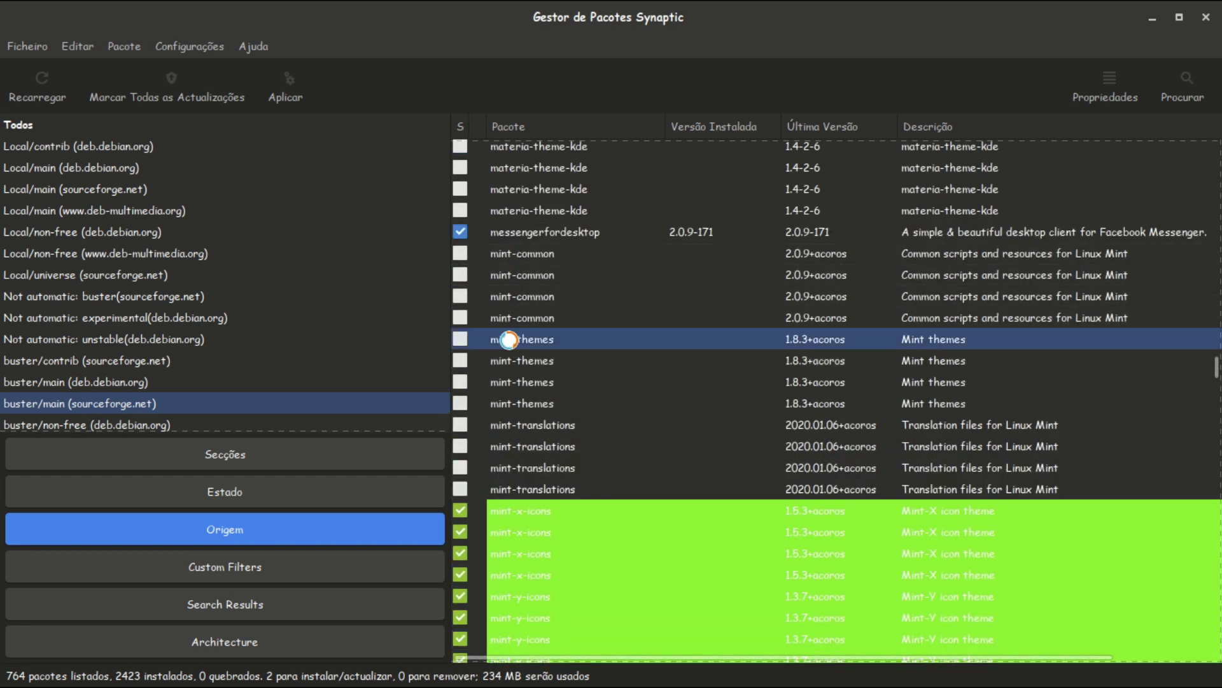
double_click(509, 340)
scroll(716, 445, down, 10)
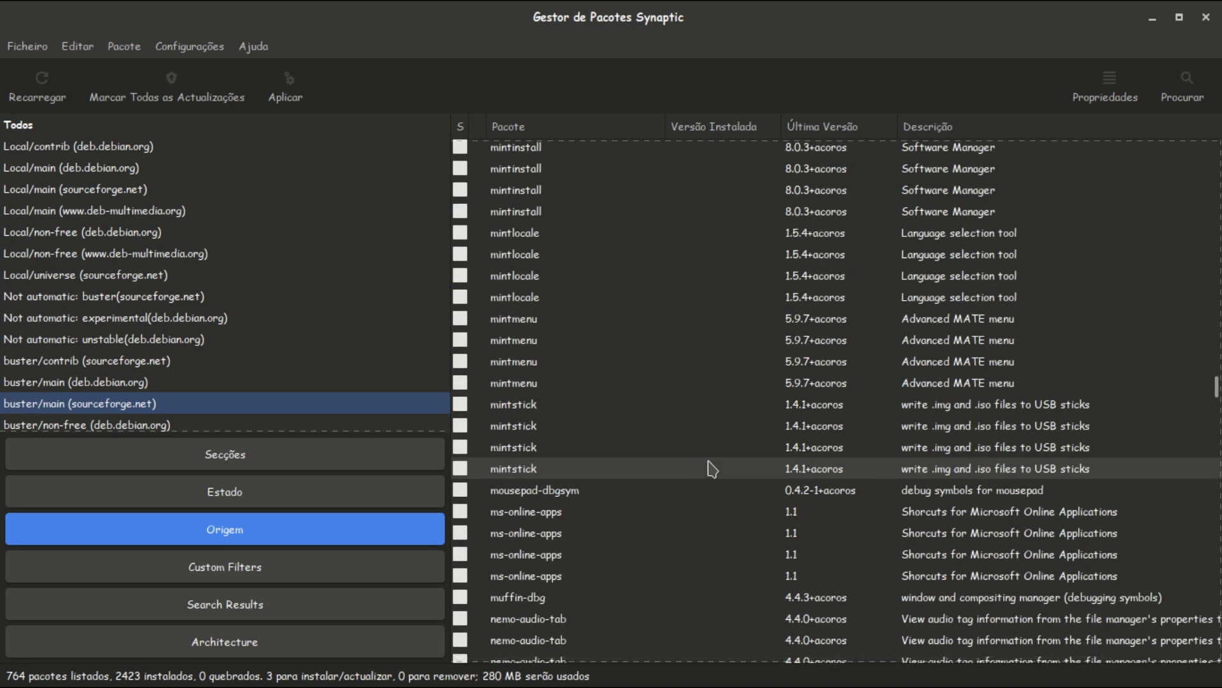
scroll(711, 470, down, 15)
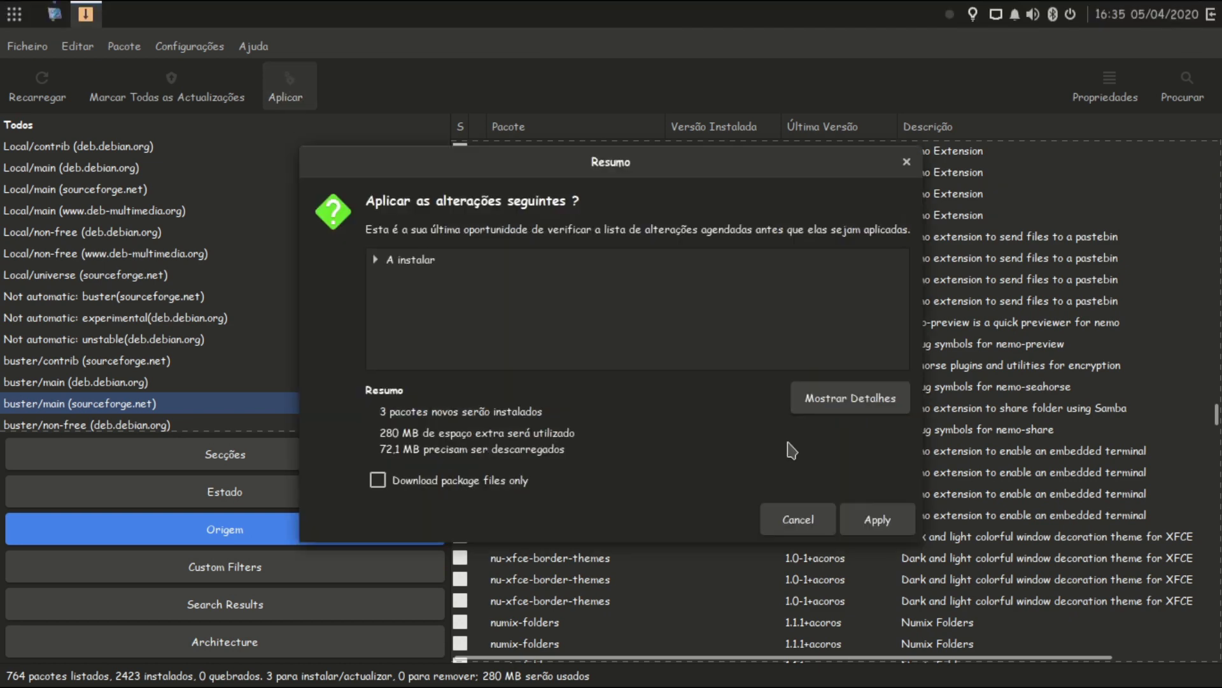
click(874, 516)
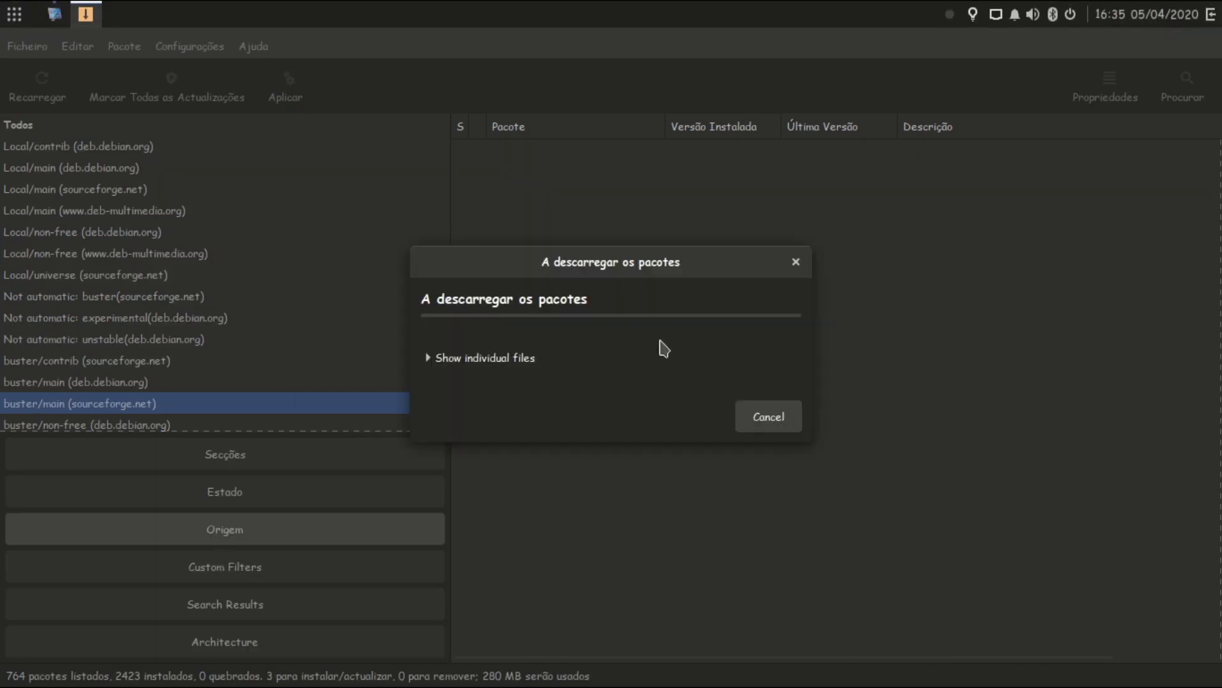
Step: Show the individual files being downloaded and enlarge the download window so their full URIs fit
click(484, 360)
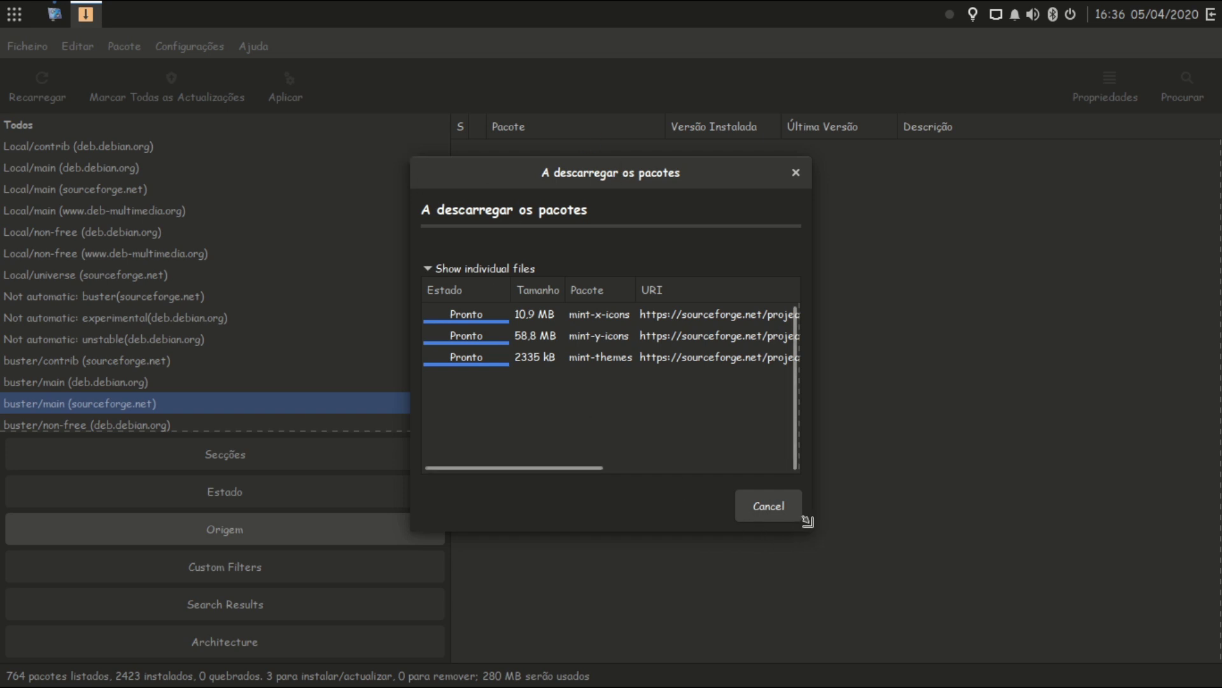
drag(863, 523, 1101, 618)
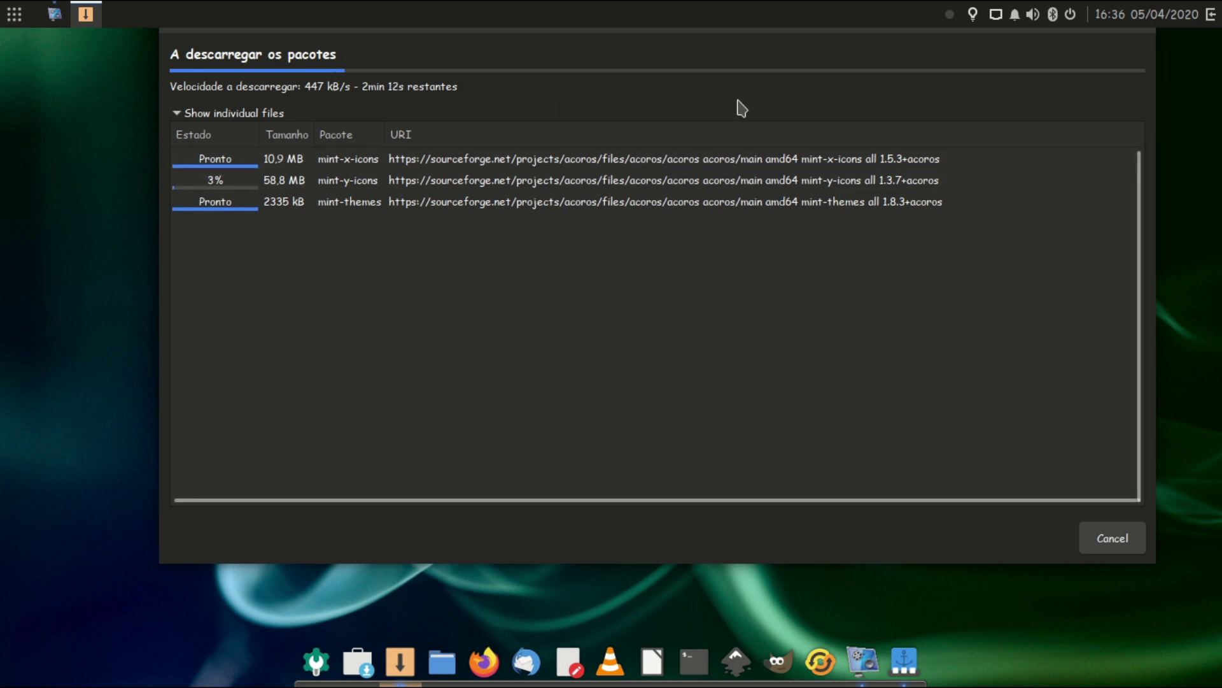
key(alt)
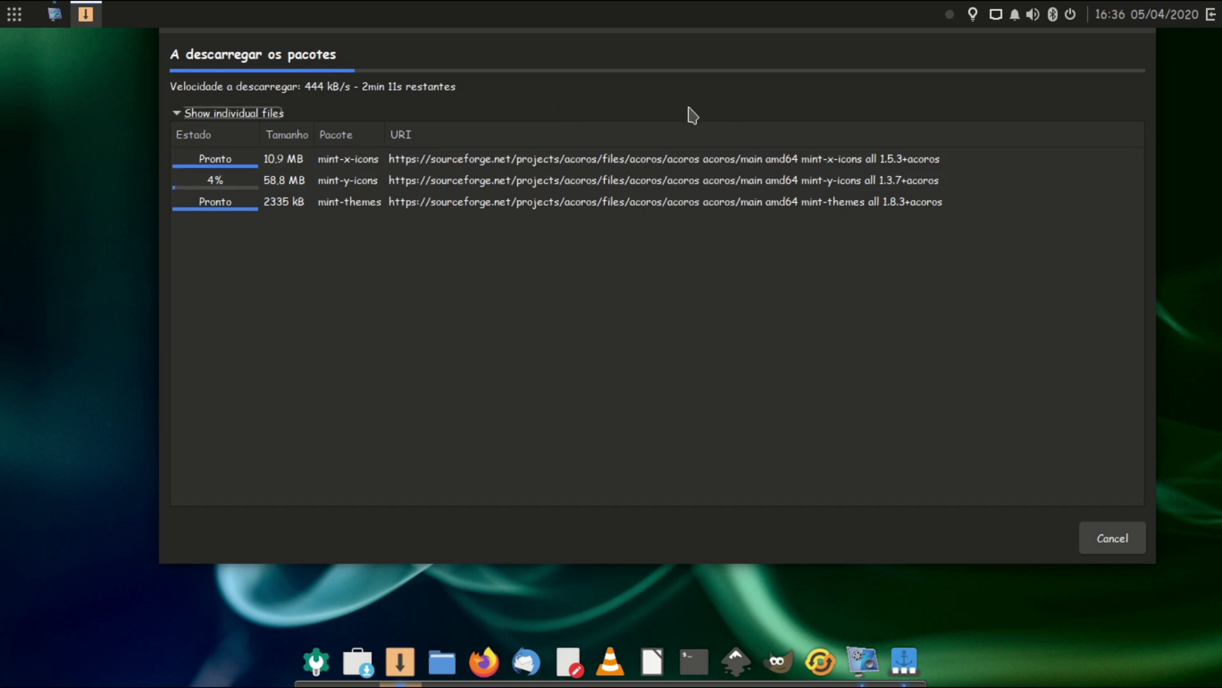
Step: Look through the Ferramentas de sistema and Administração application categories and launch Gestor do Debian Plymouth
click(14, 14)
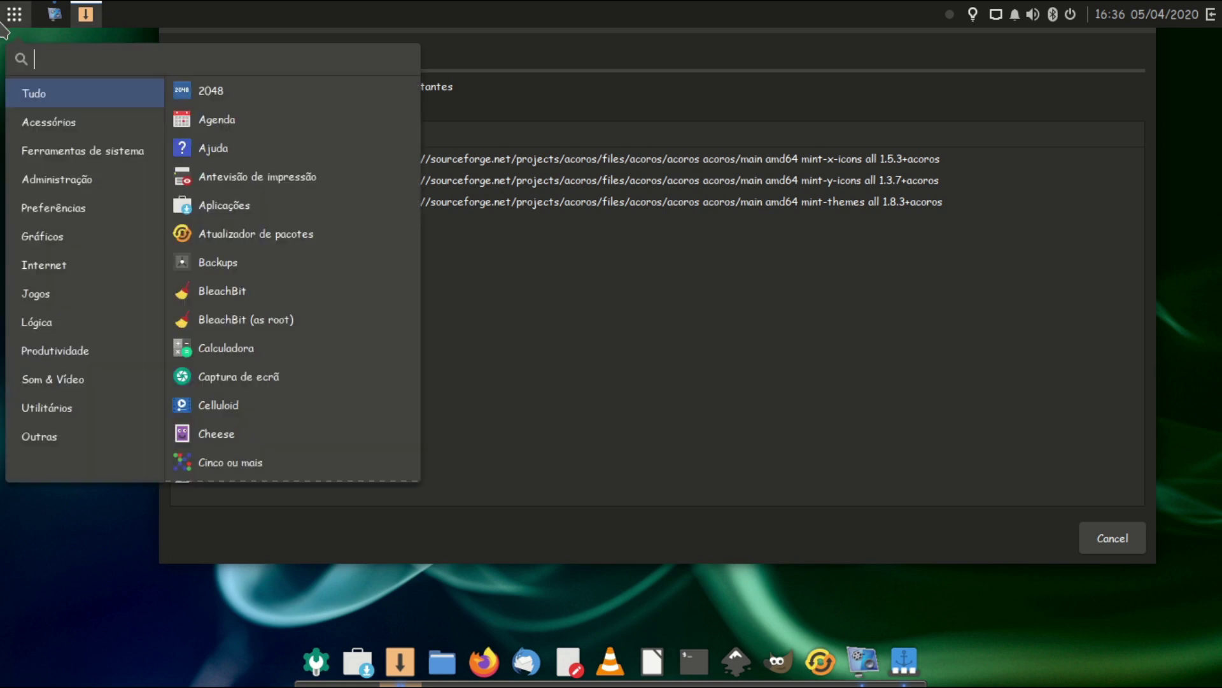
click(46, 160)
scroll(327, 395, down, 1)
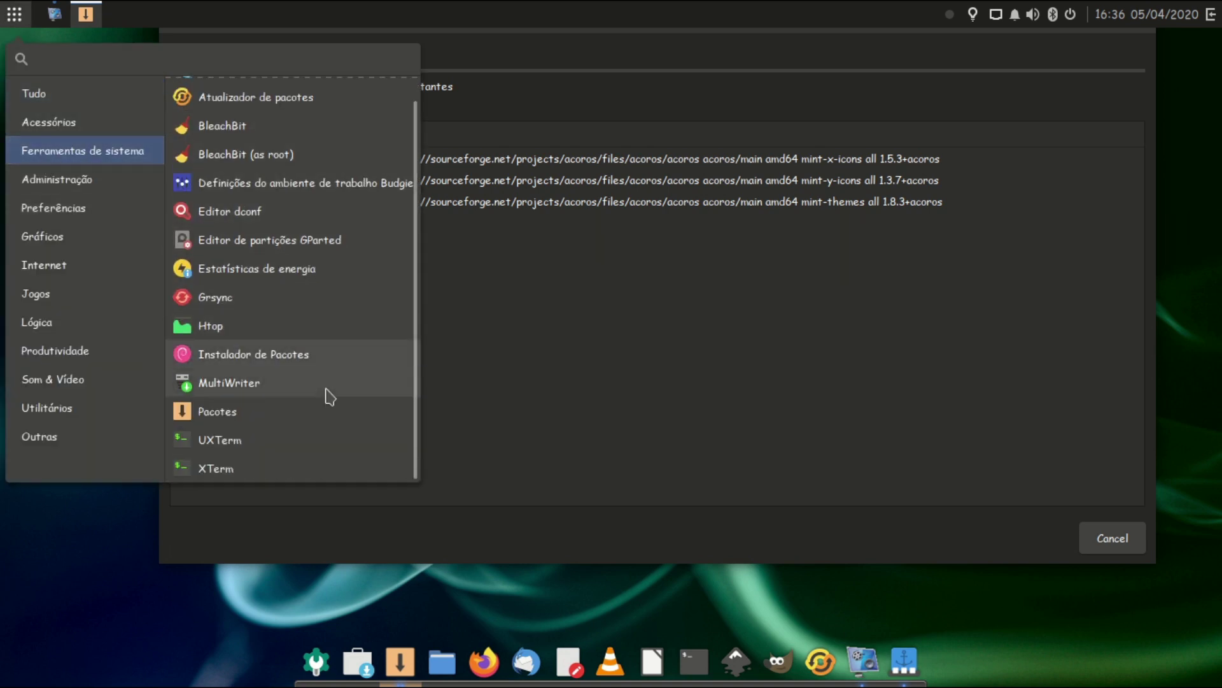
click(40, 186)
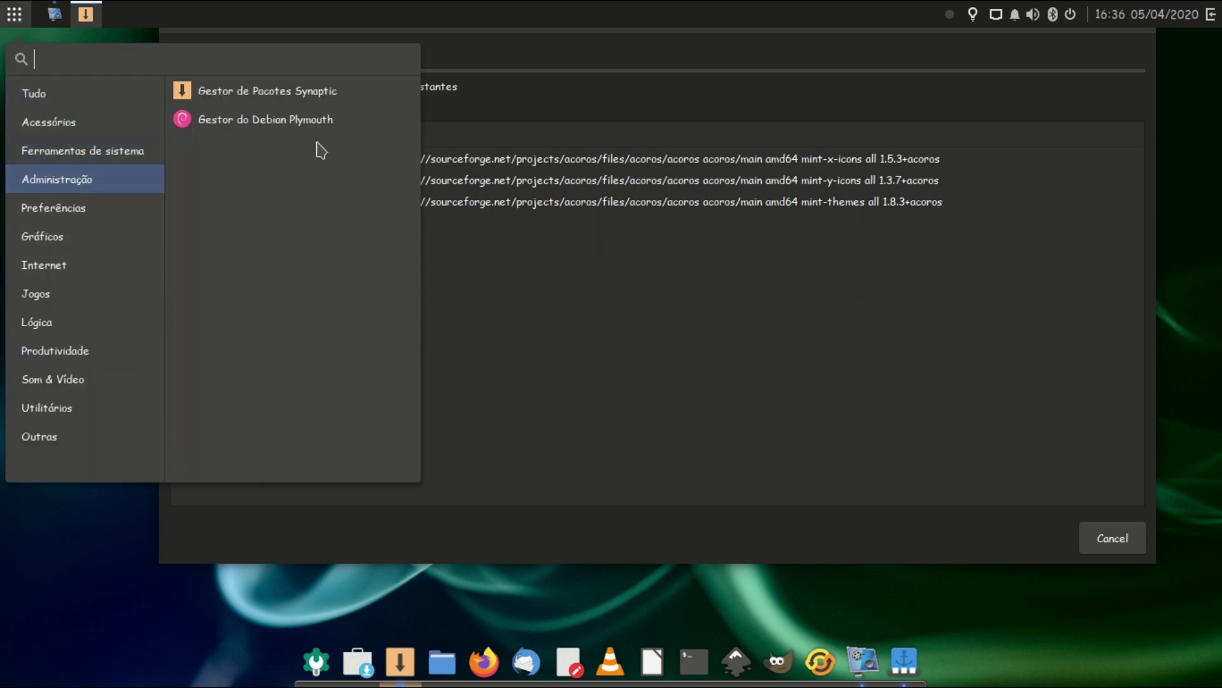
click(277, 129)
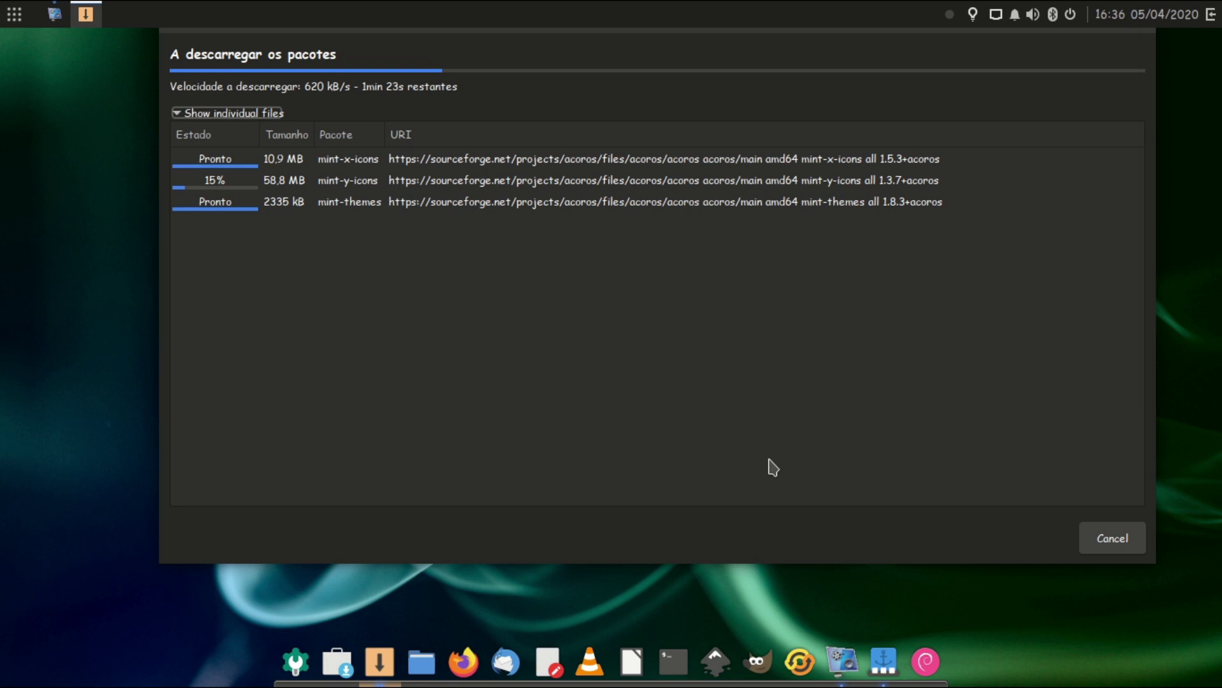
Step: Open the Definições application from the Preferências category and reposition its window on the desktop
click(14, 14)
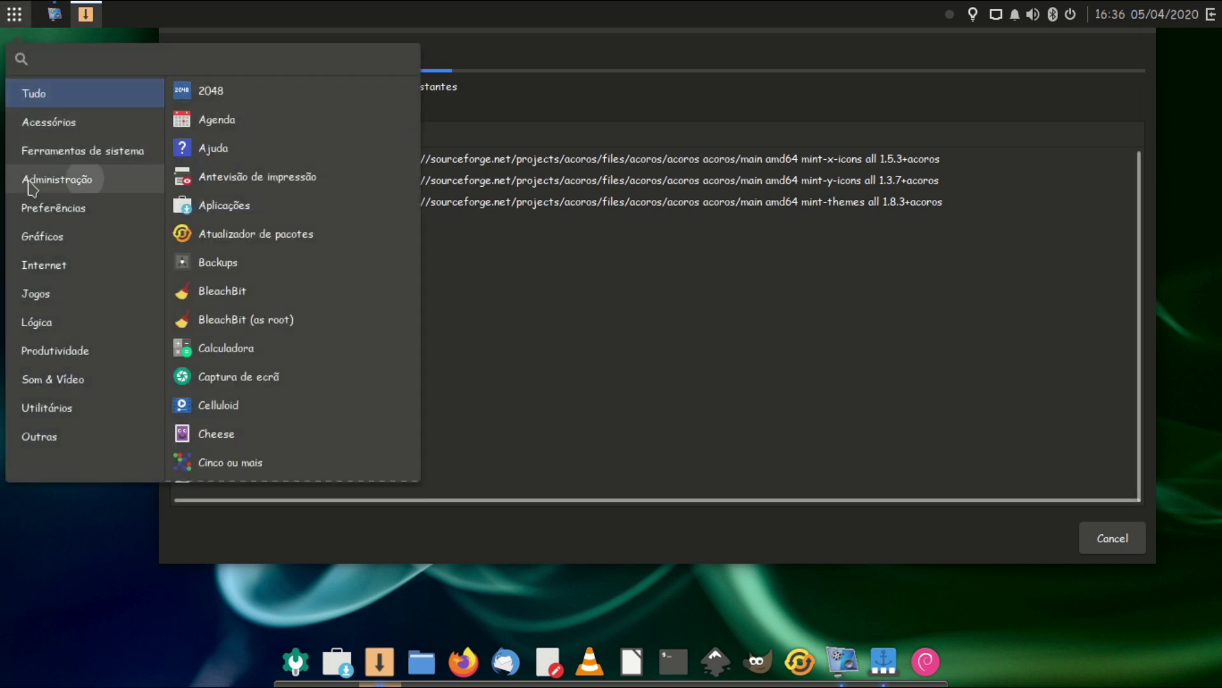
click(57, 178)
click(57, 208)
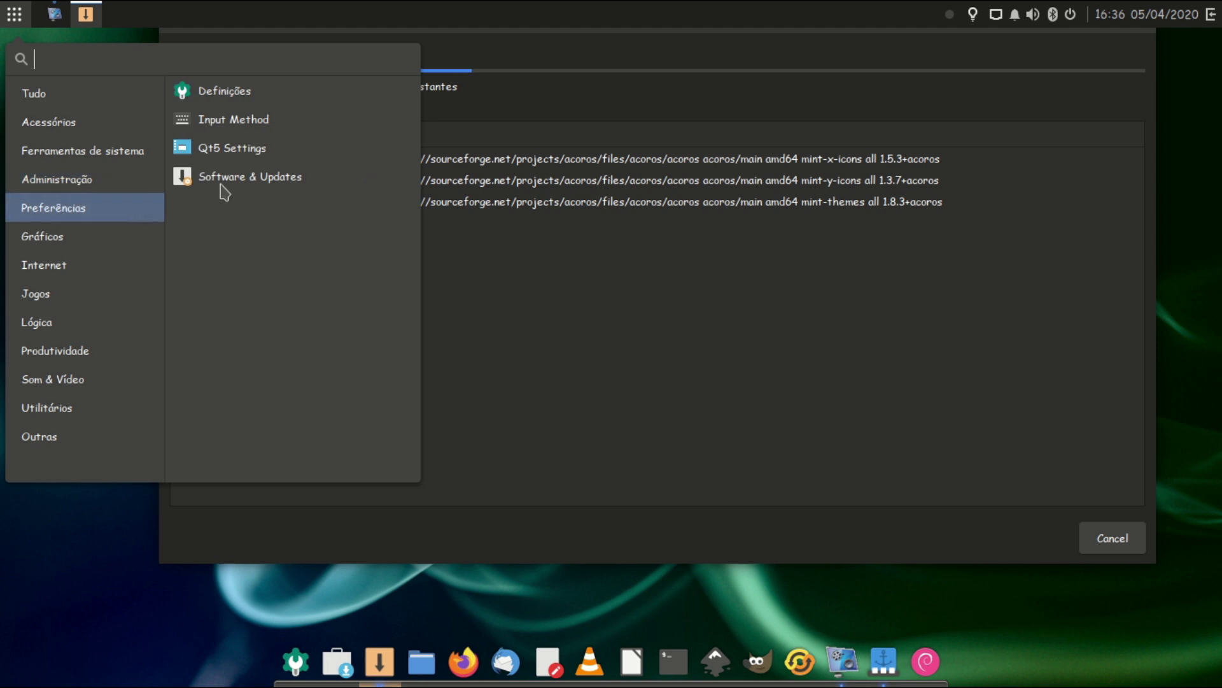
click(575, 403)
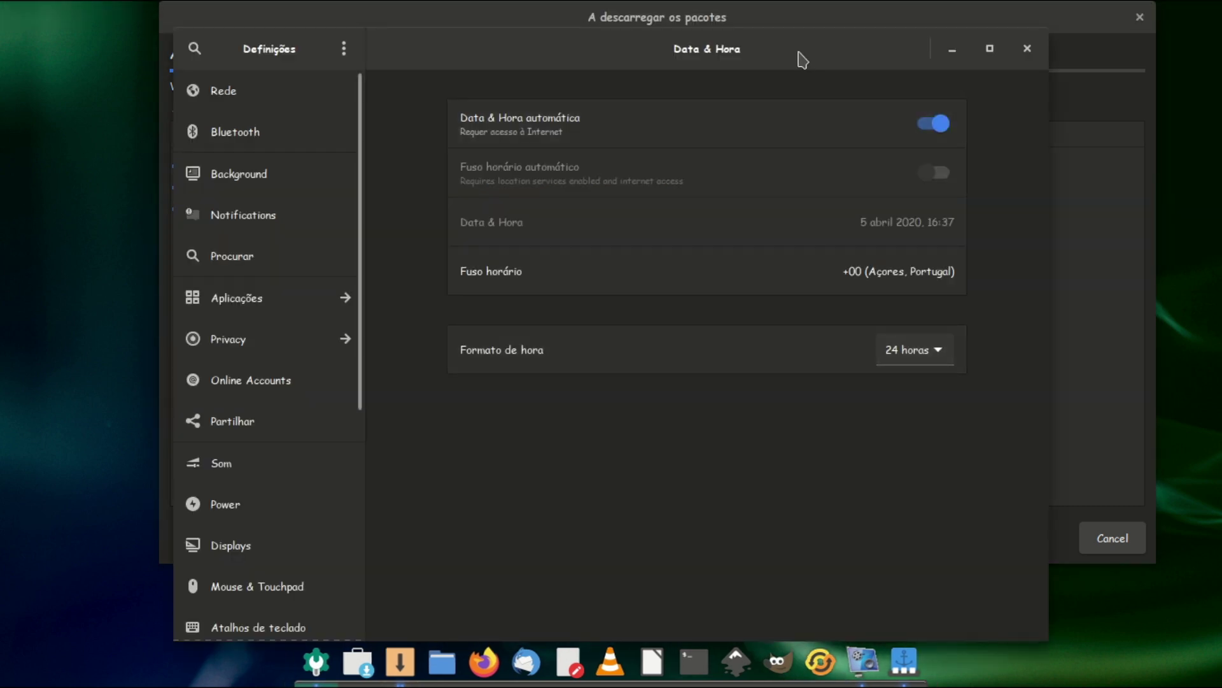
drag(800, 58, 693, 70)
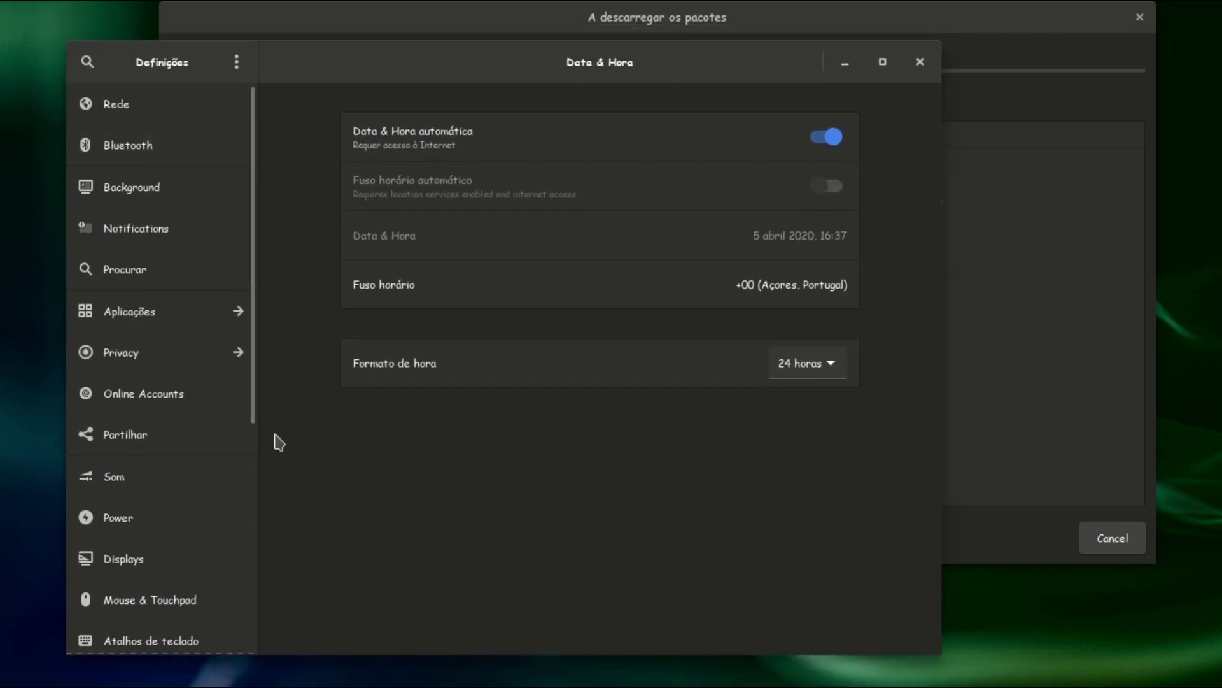
Step: Open the Rede settings and try to switch on the Neffos C9A connection under Other Devices
click(150, 116)
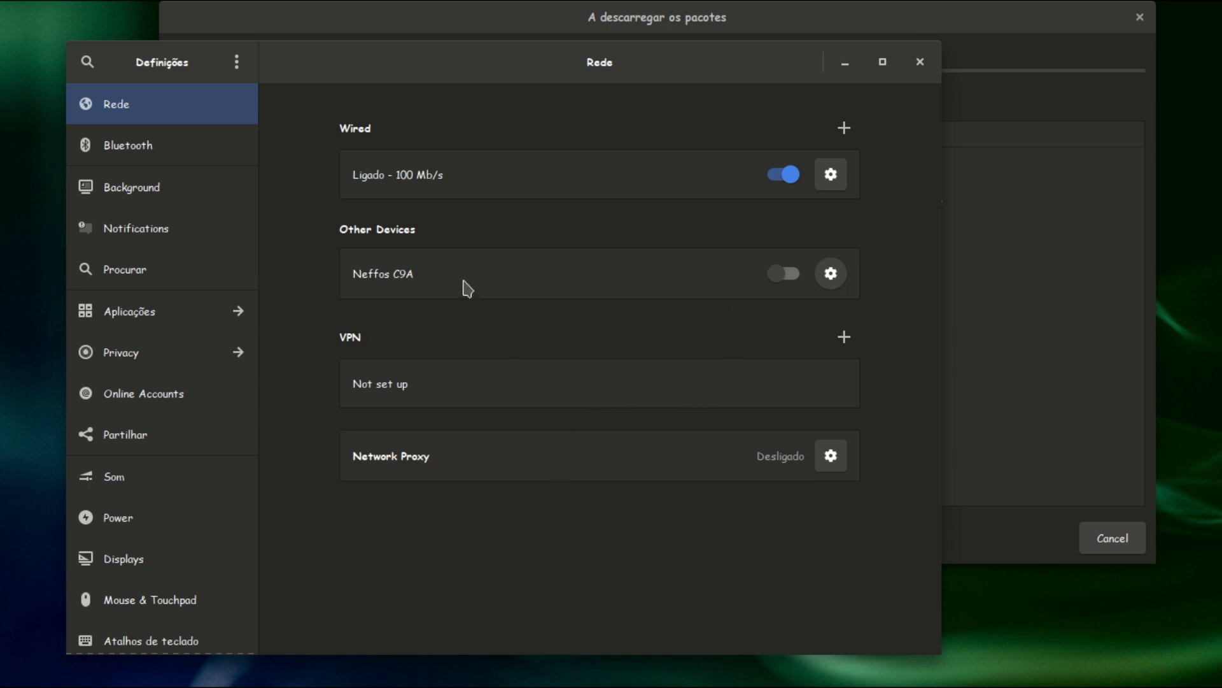
click(792, 276)
click(792, 276)
click(793, 279)
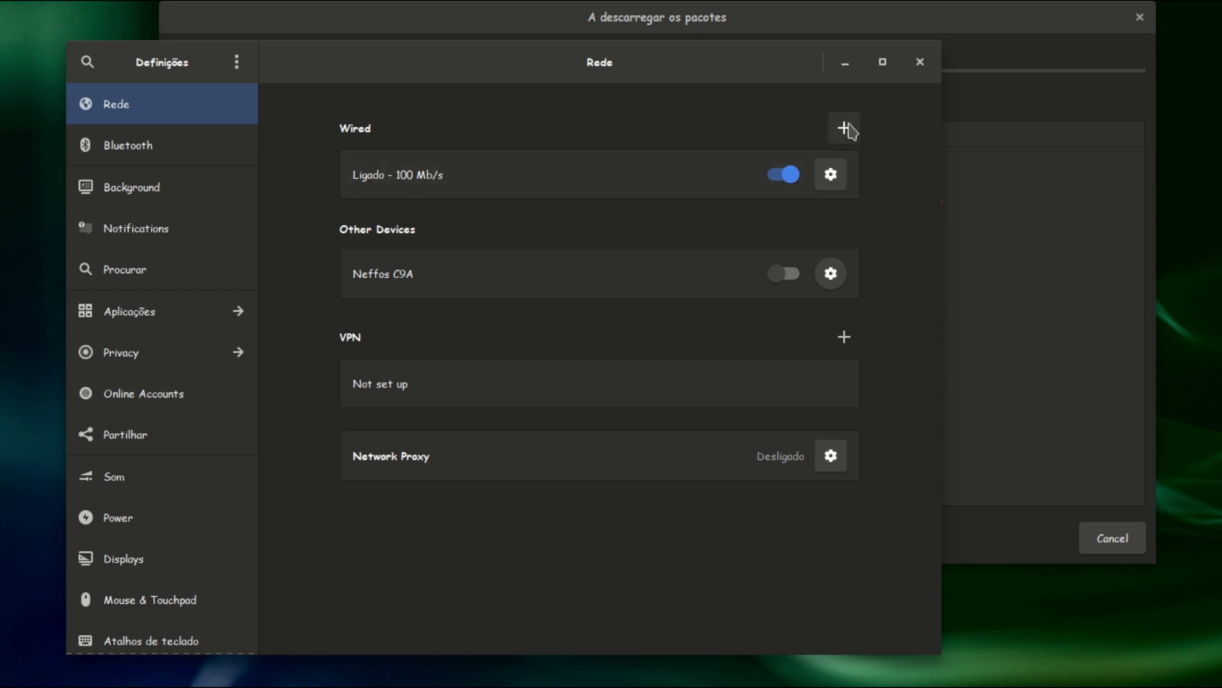
Step: Move the settings window aside, view the Rede location in the file manager and close it
drag(322, 60, 821, 57)
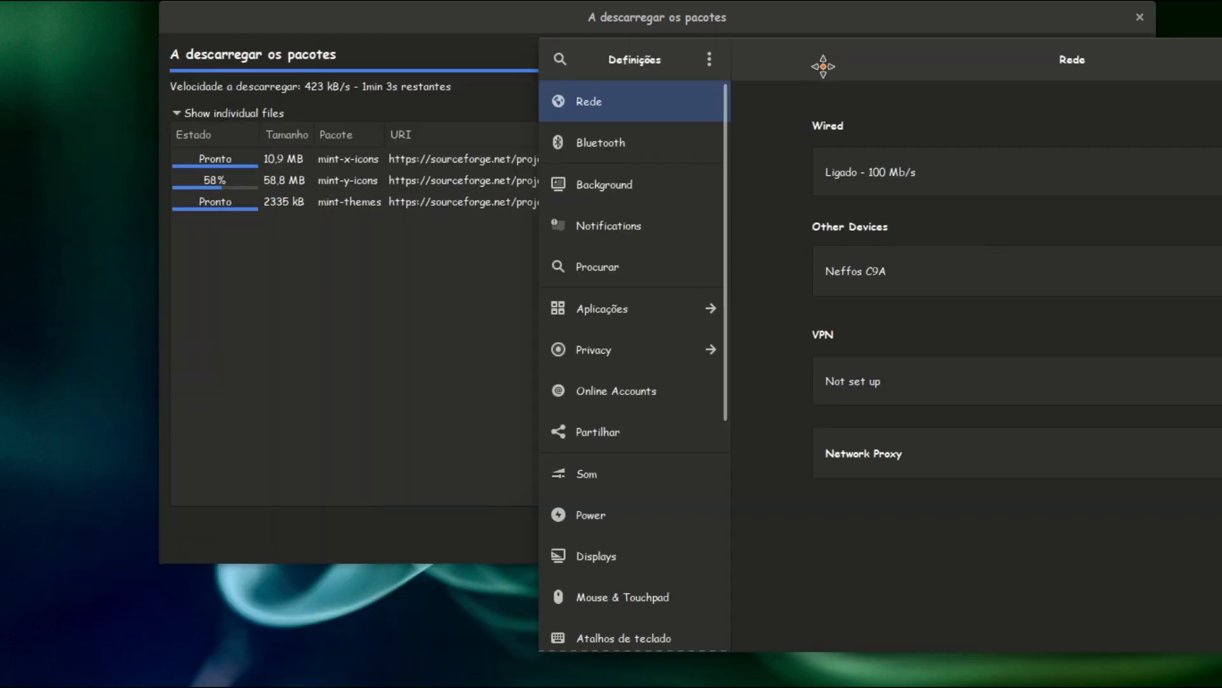
click(437, 662)
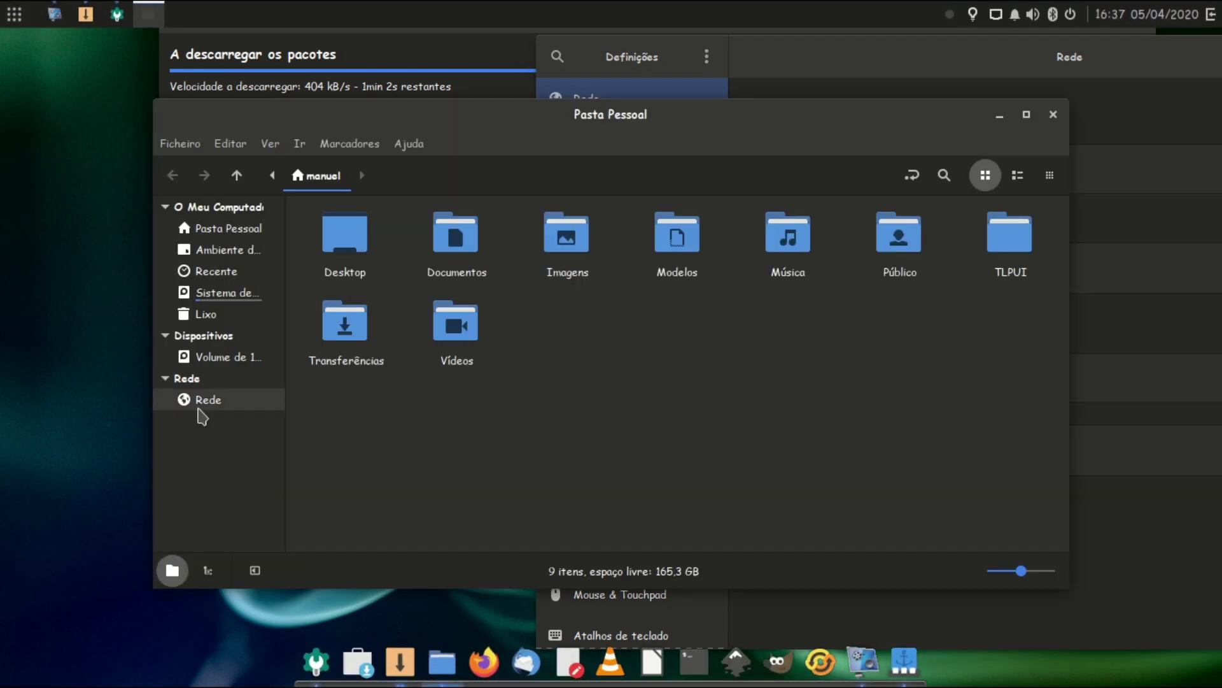
click(200, 401)
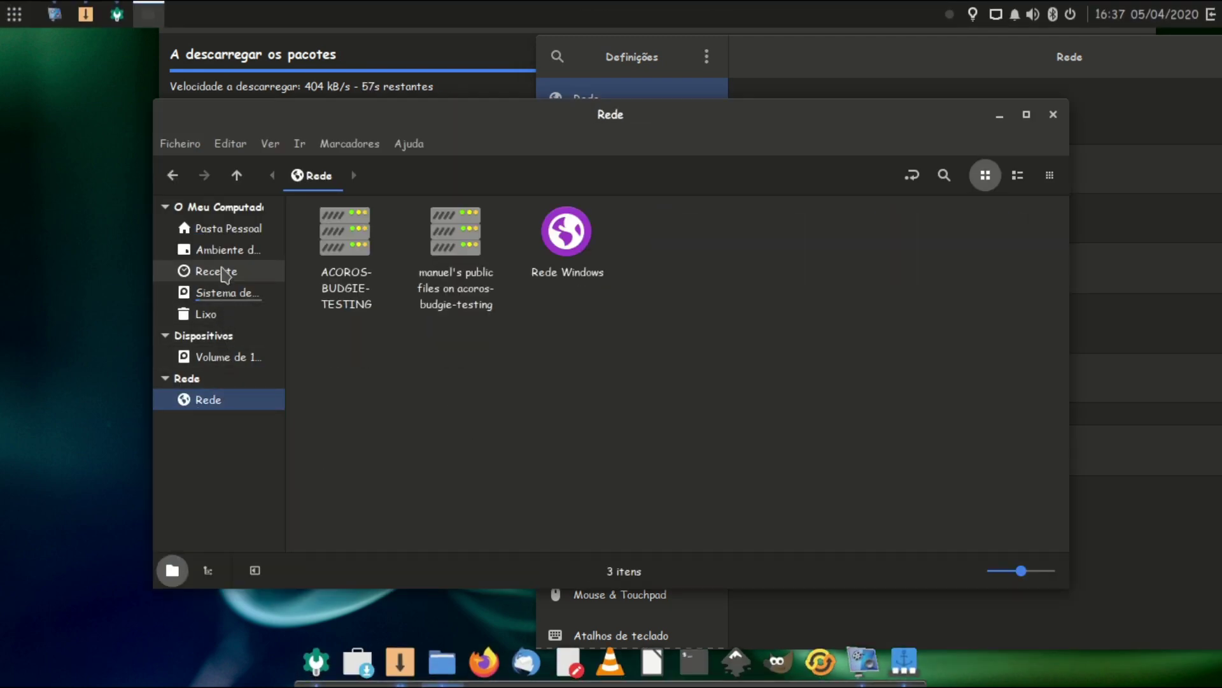
click(1053, 115)
Step: Save the Neffos C9A Network connection with Neffos C9A as its Bluetooth device and try switching it on before closing the settings
drag(1097, 57, 688, 55)
click(891, 267)
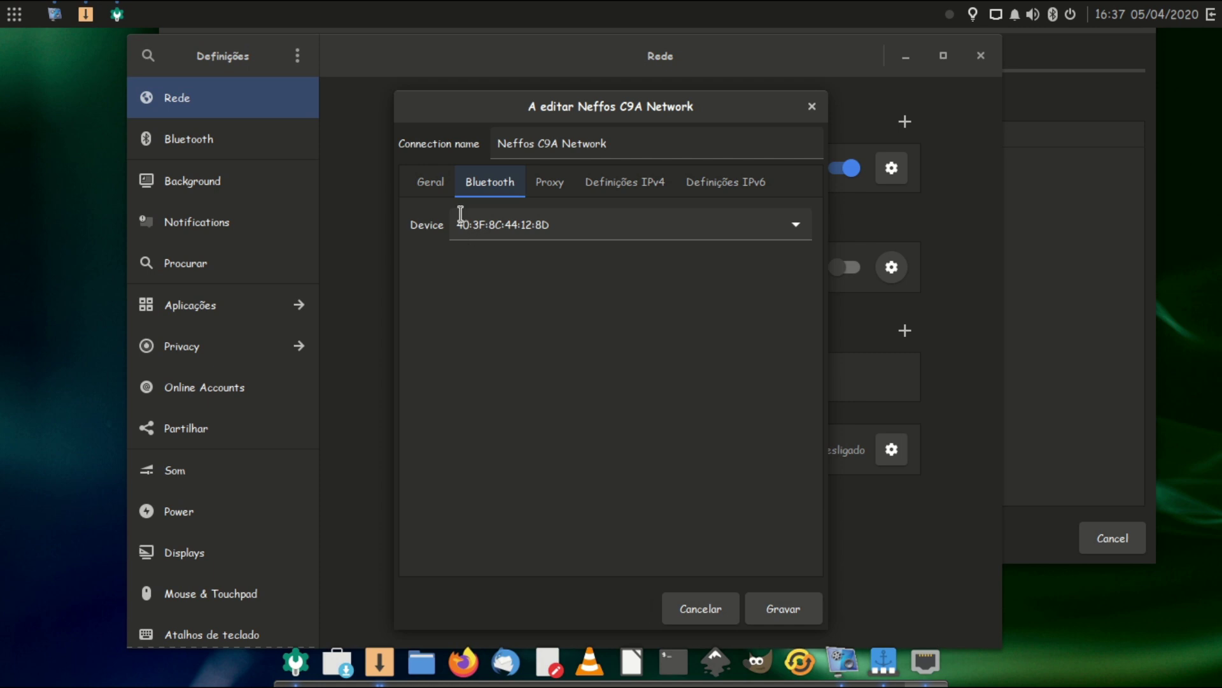
click(430, 182)
click(500, 181)
click(591, 231)
click(796, 226)
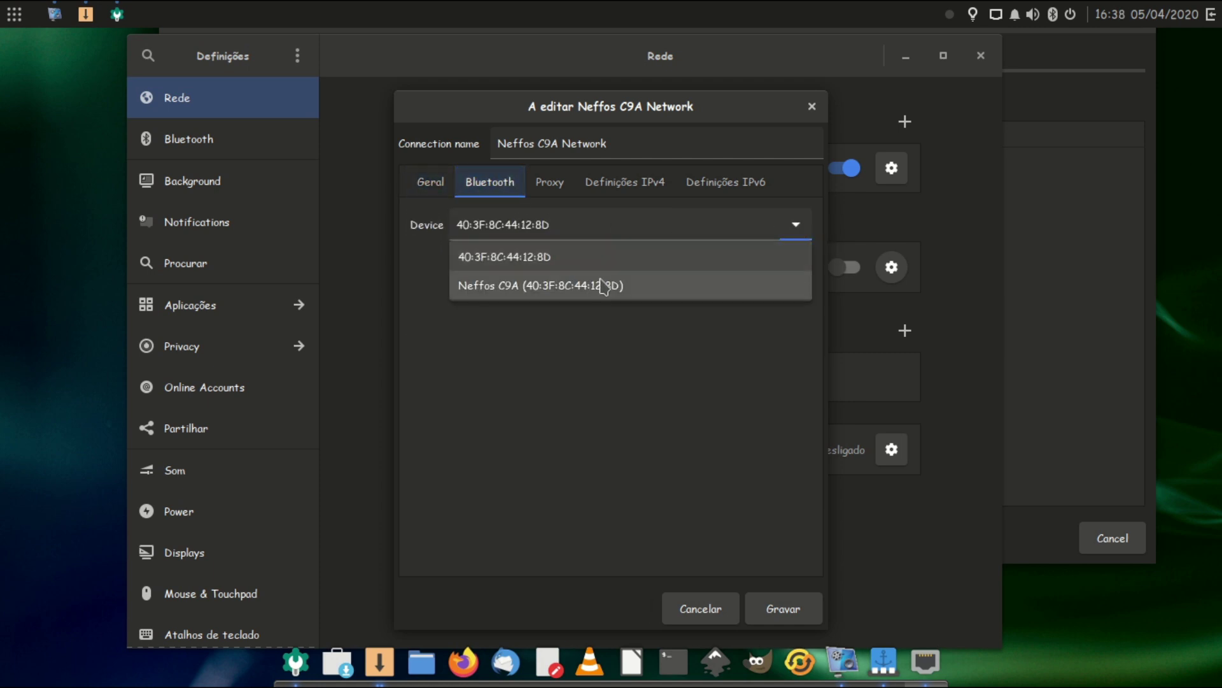
click(580, 291)
click(792, 609)
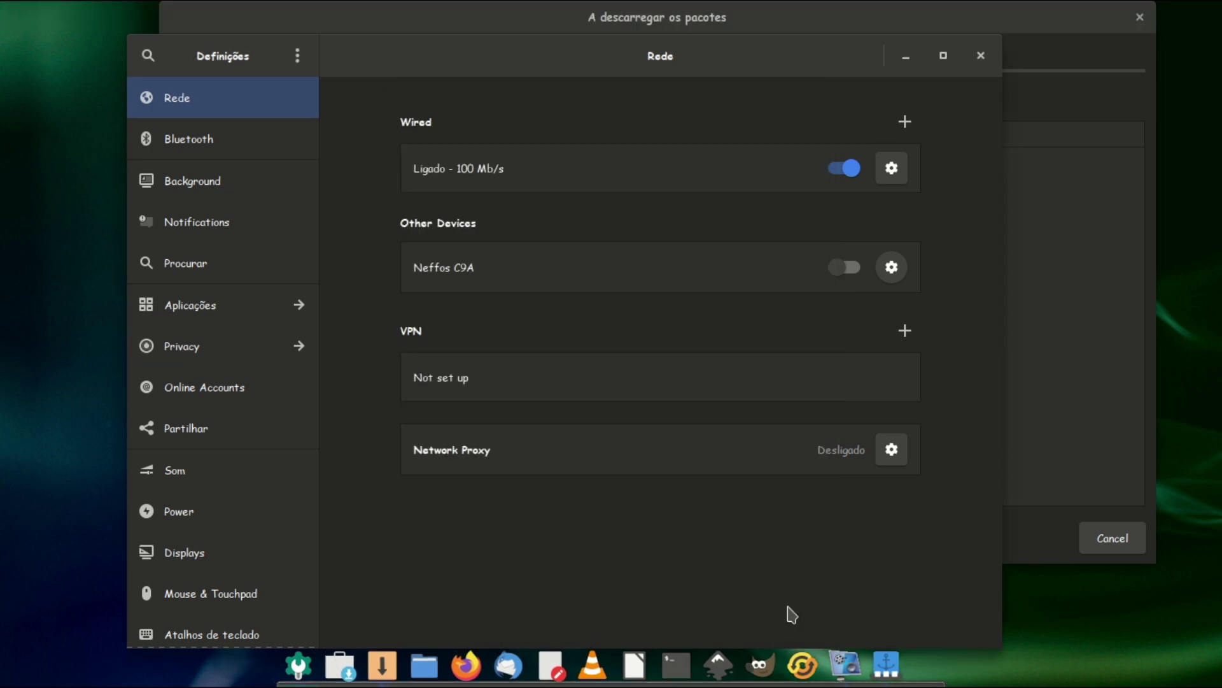
click(861, 270)
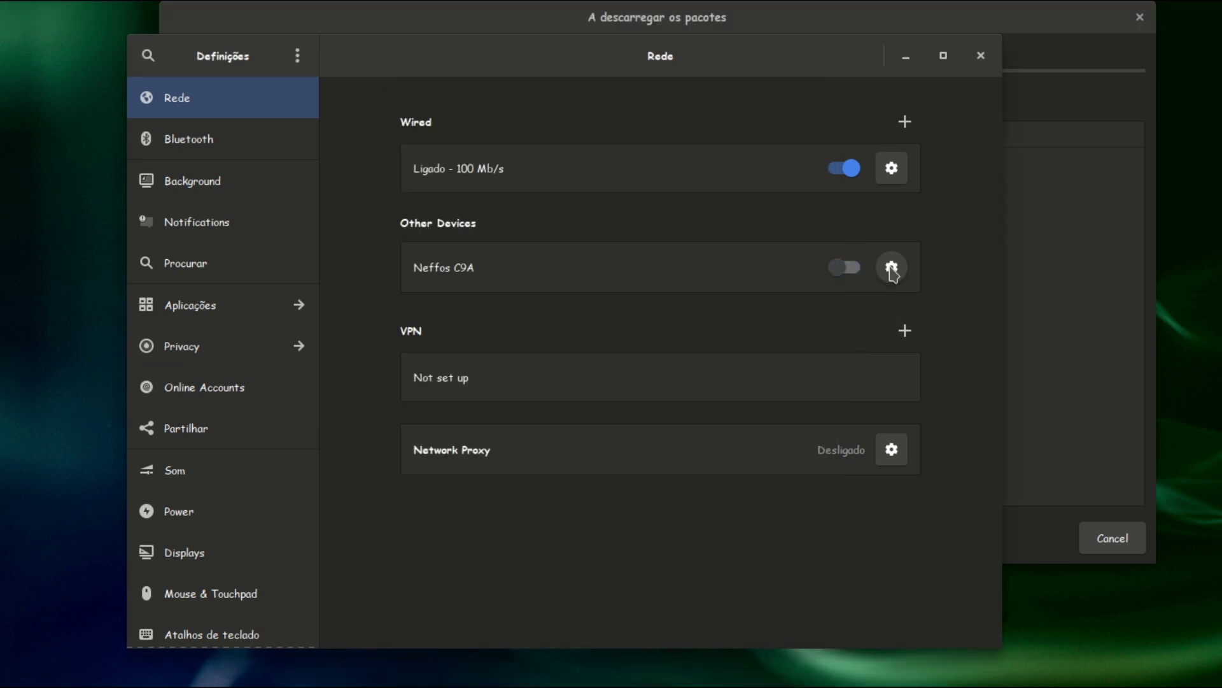
click(981, 56)
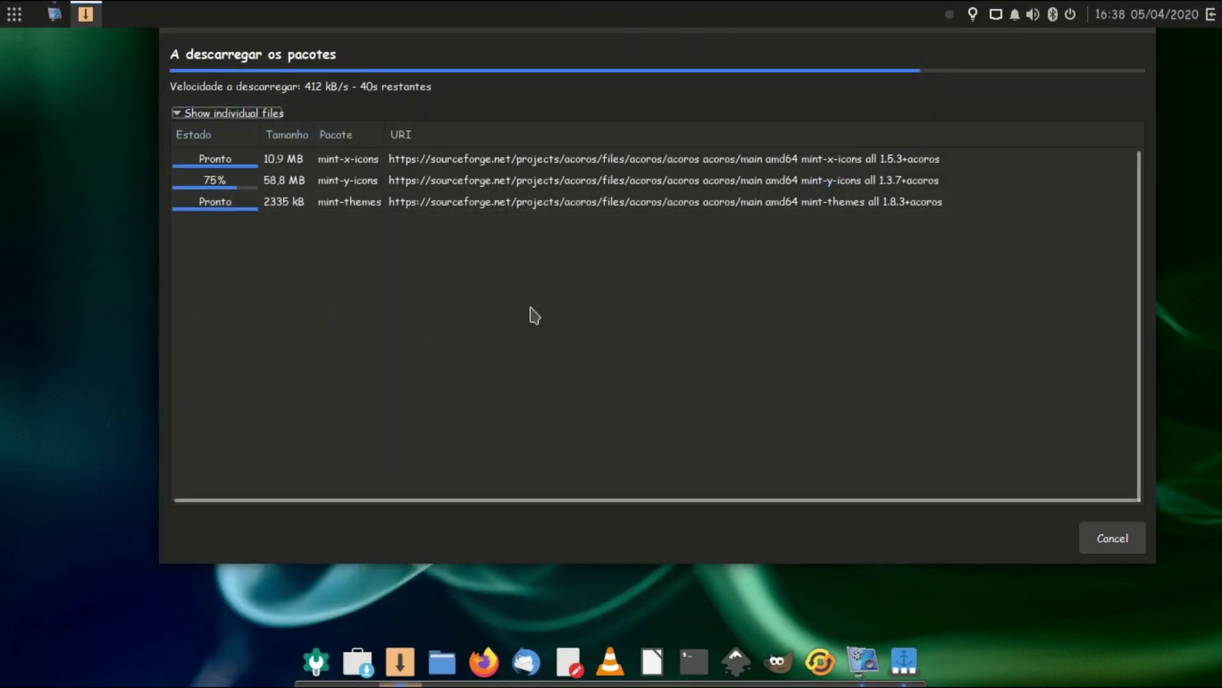
Step: Reopen Definições from the Preferências category and show the Bluetooth settings
click(14, 14)
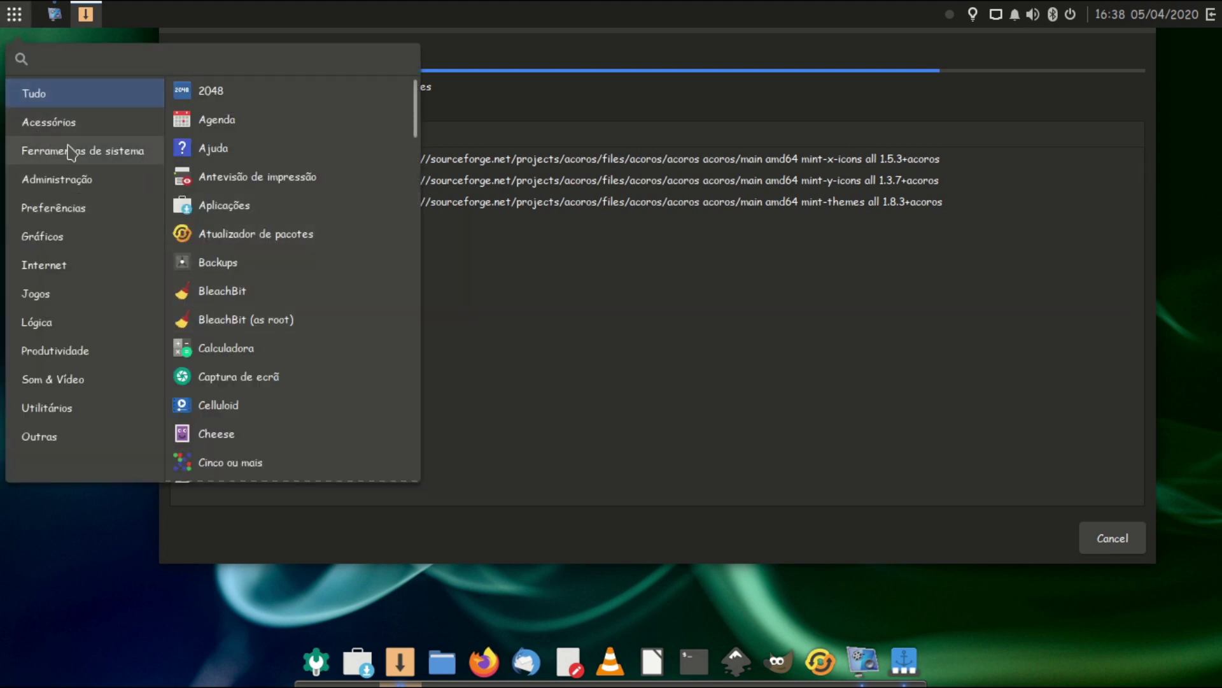
click(67, 182)
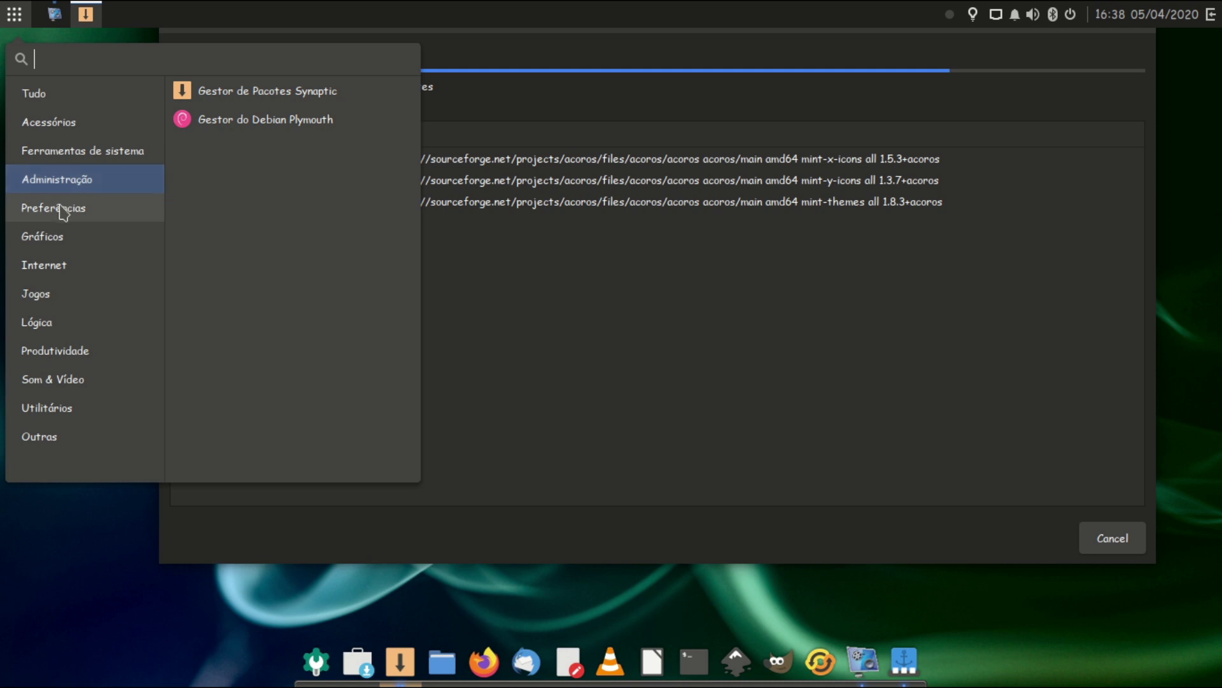
click(62, 207)
click(573, 281)
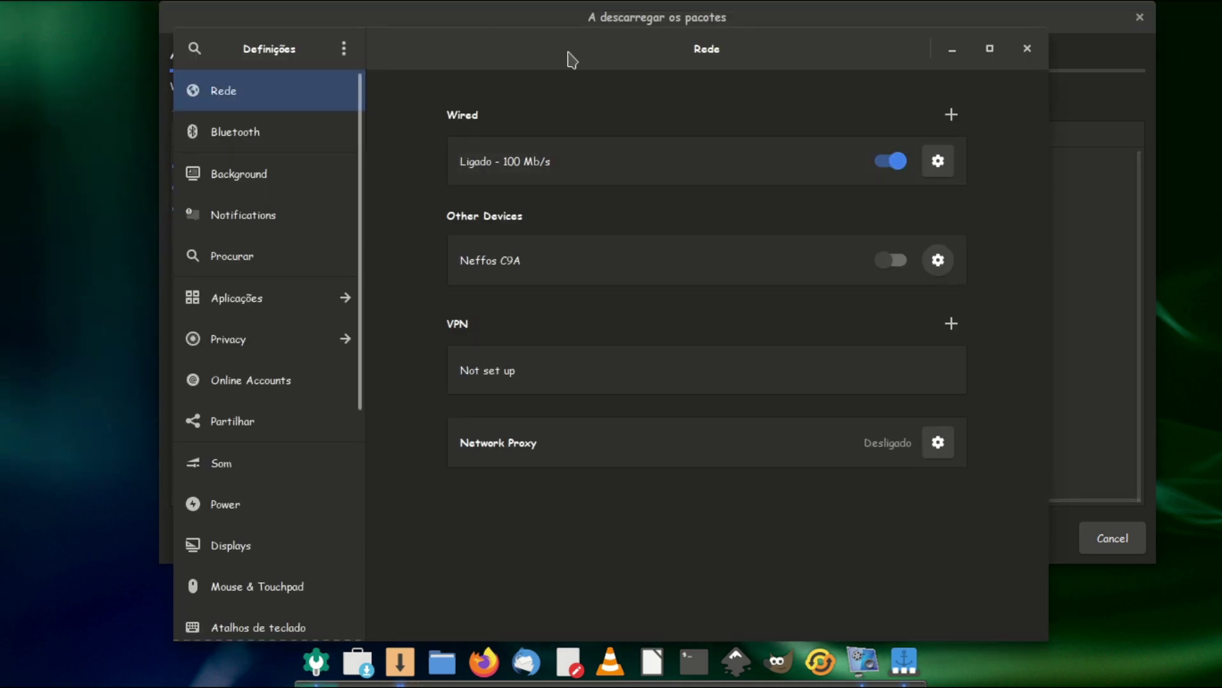
click(221, 148)
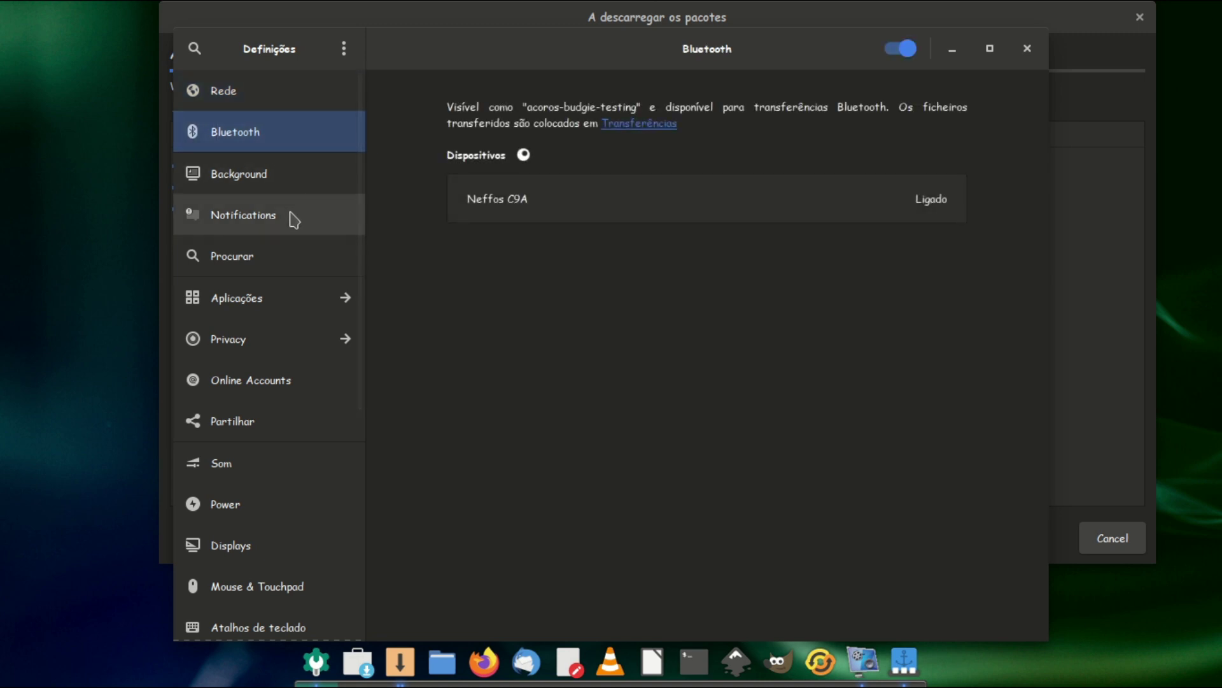
Step: Try the blue, rainbow-striped, mountain and stone aqueduct wallpapers, ending with the dark grey gradient as desktop background
click(243, 186)
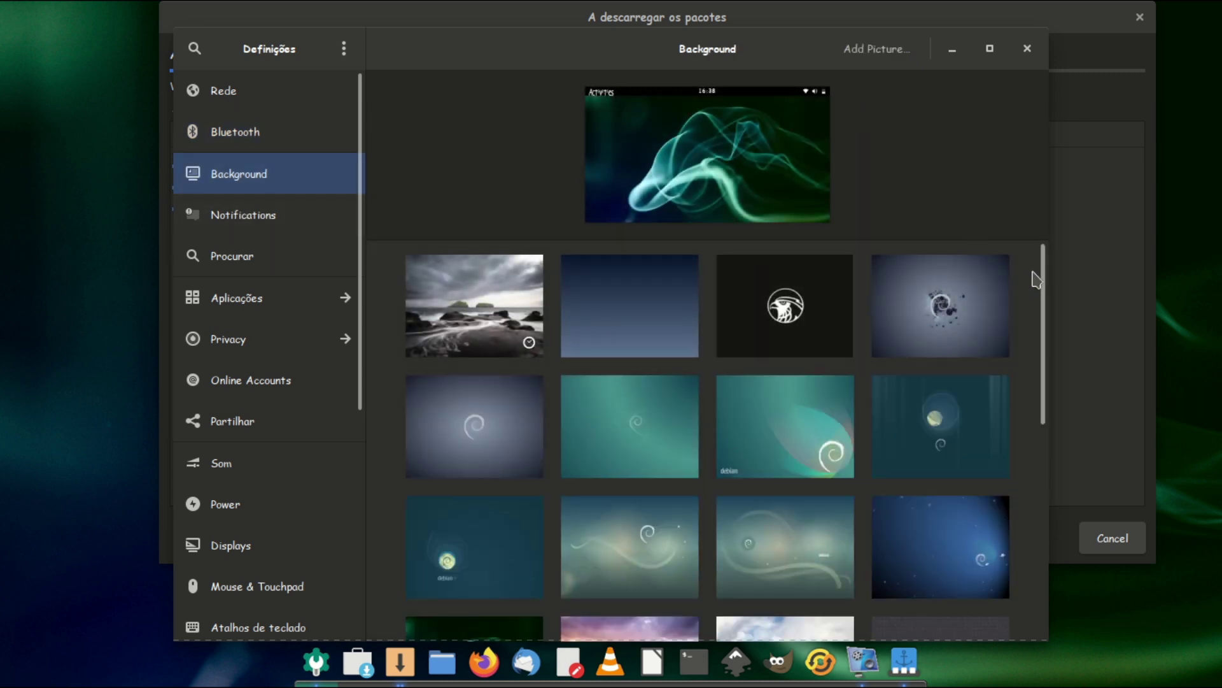
drag(1034, 274, 1023, 453)
click(927, 538)
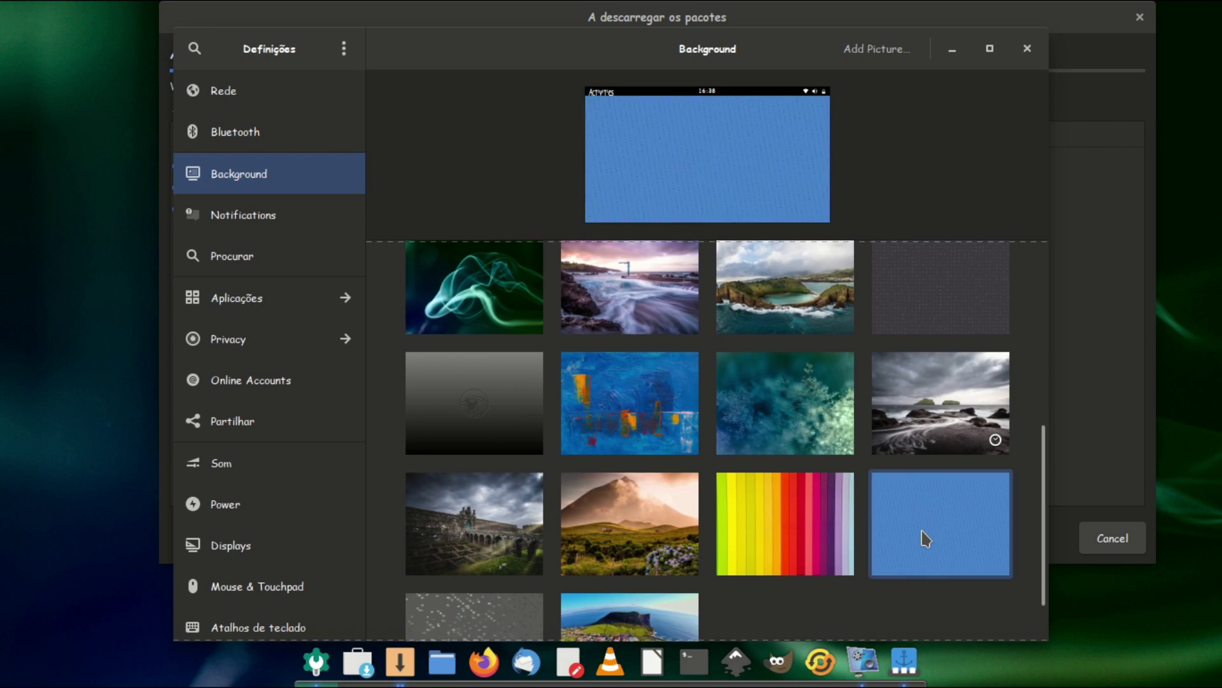
click(796, 543)
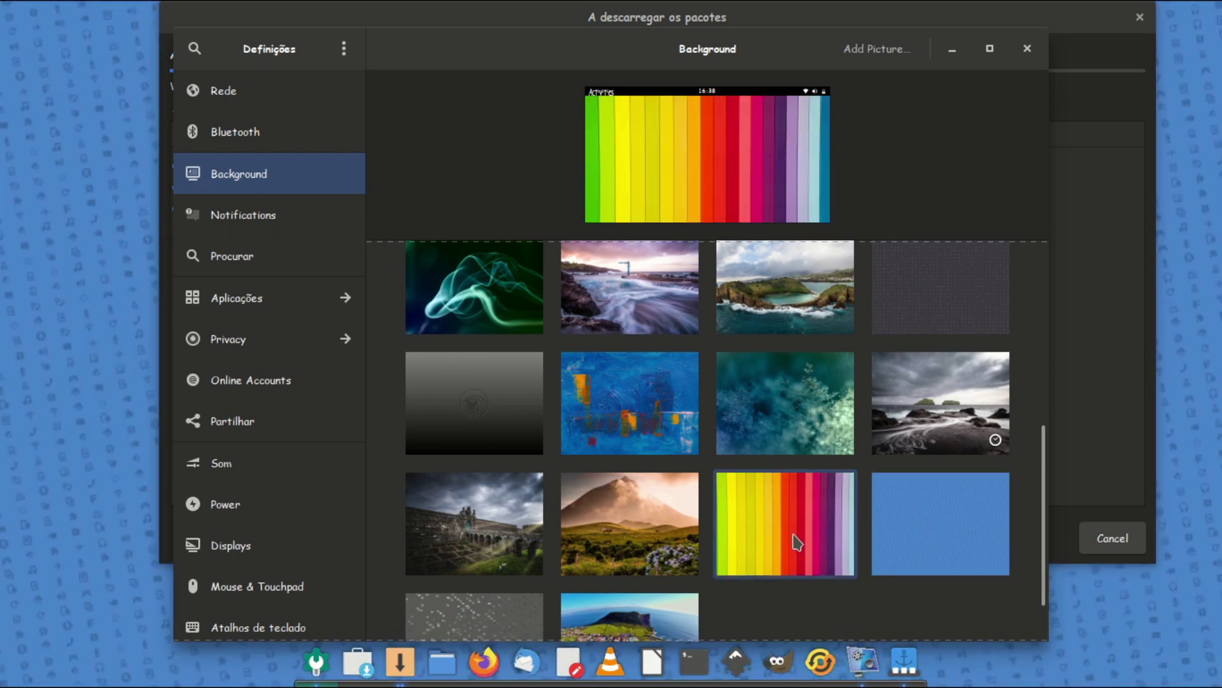
click(618, 531)
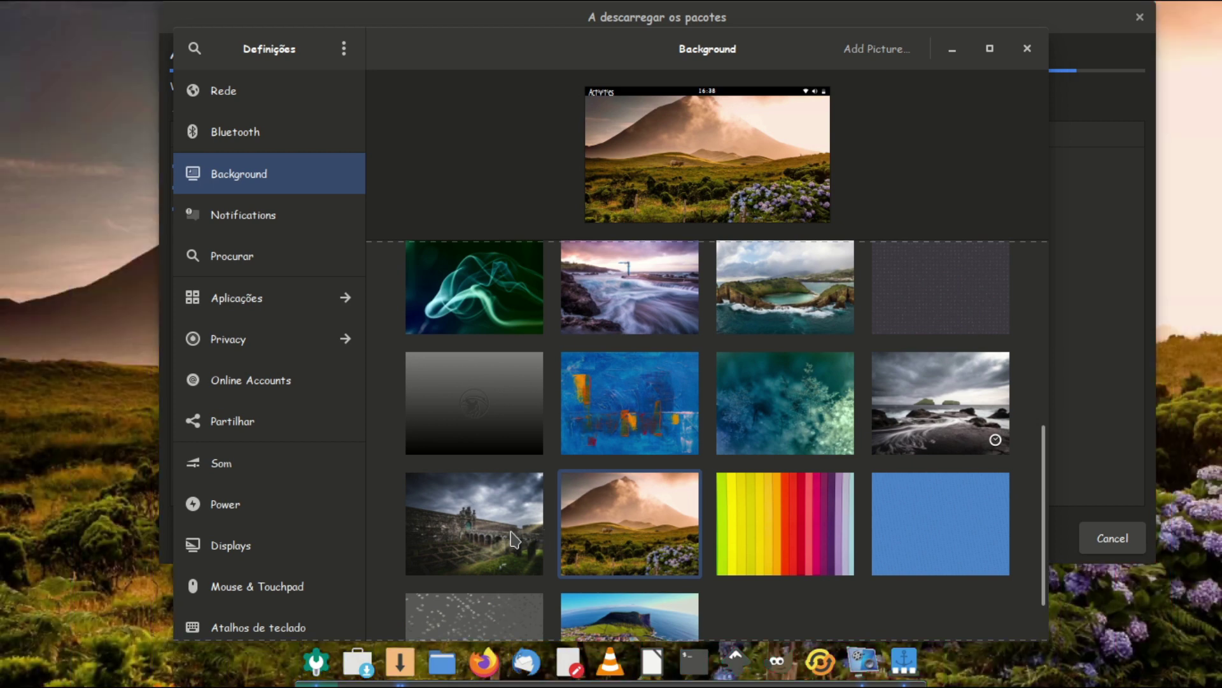
click(514, 545)
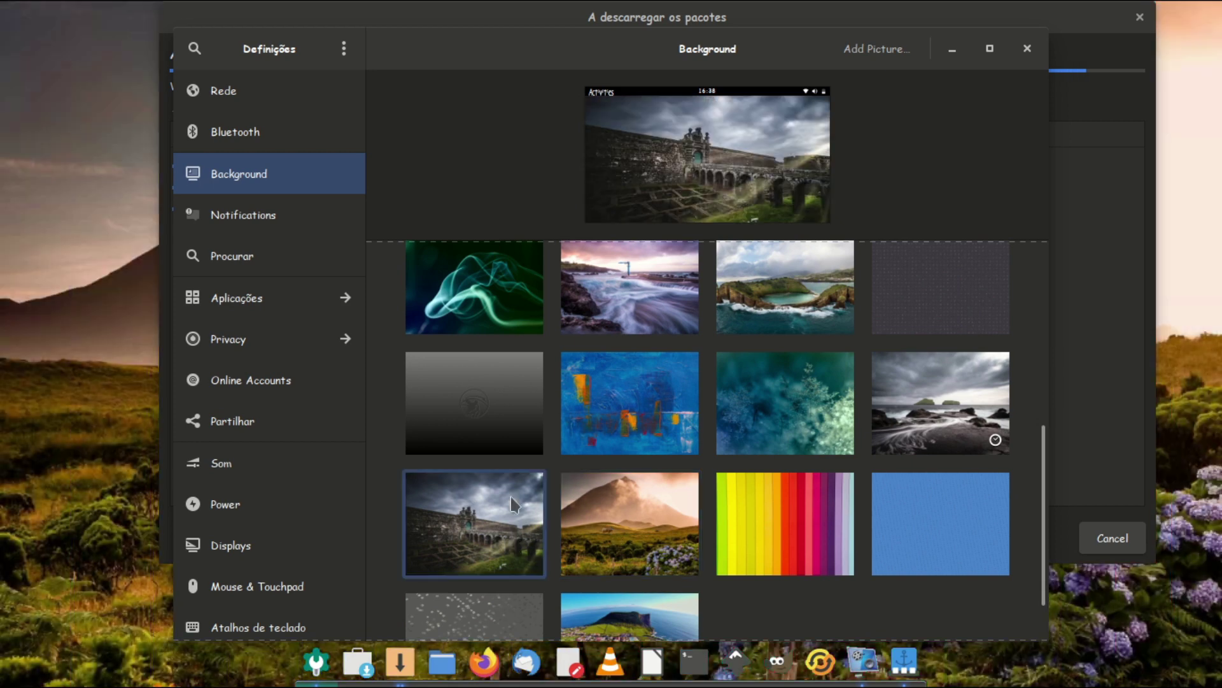
click(492, 395)
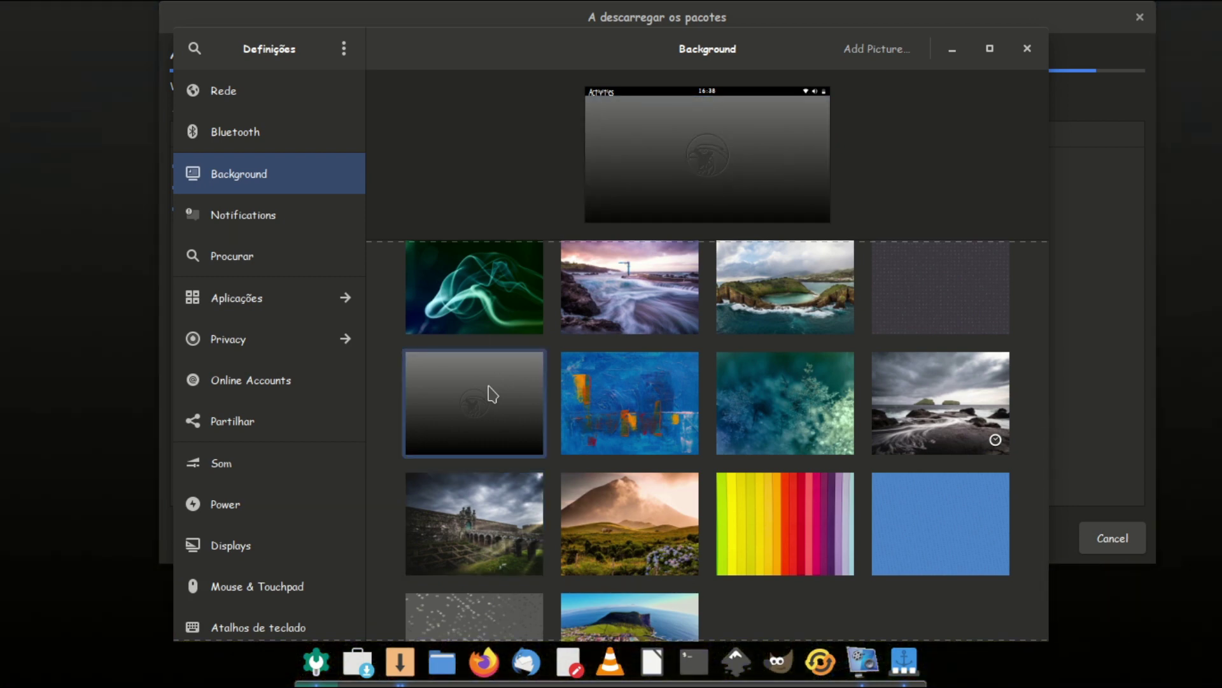
Step: Move the settings window aside, try the green smoke and coastal islet wallpapers, and return to the dark grey gradient background
drag(665, 49, 543, 72)
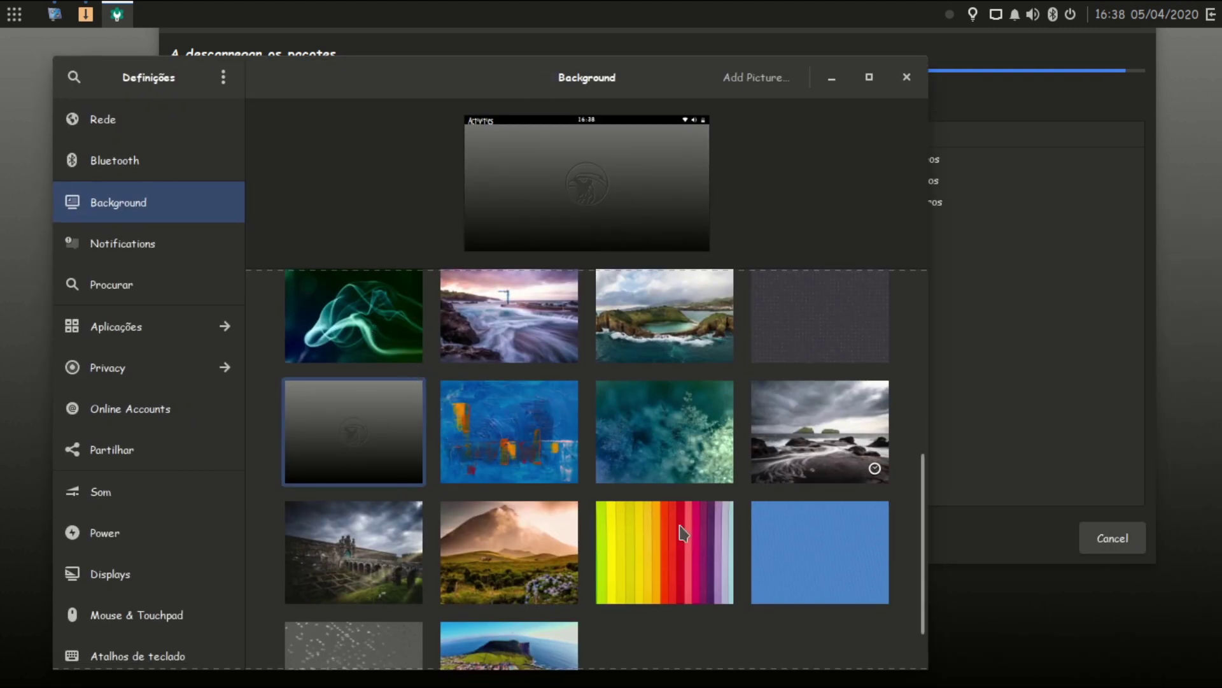
click(344, 341)
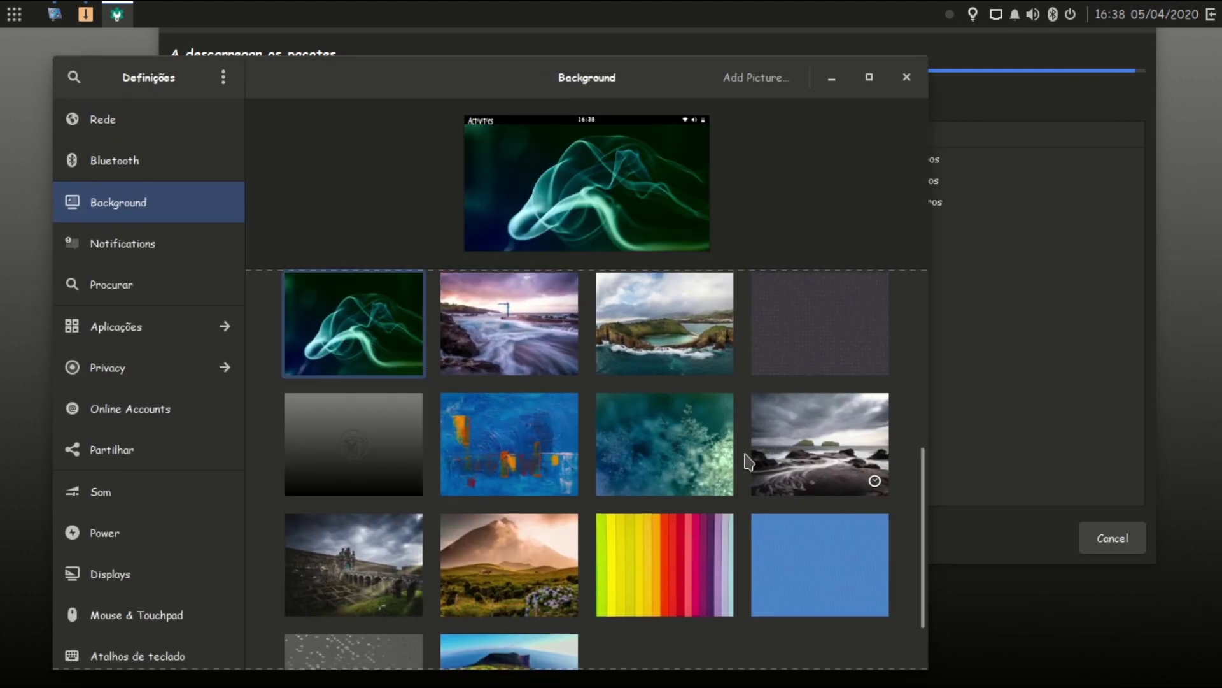
click(648, 332)
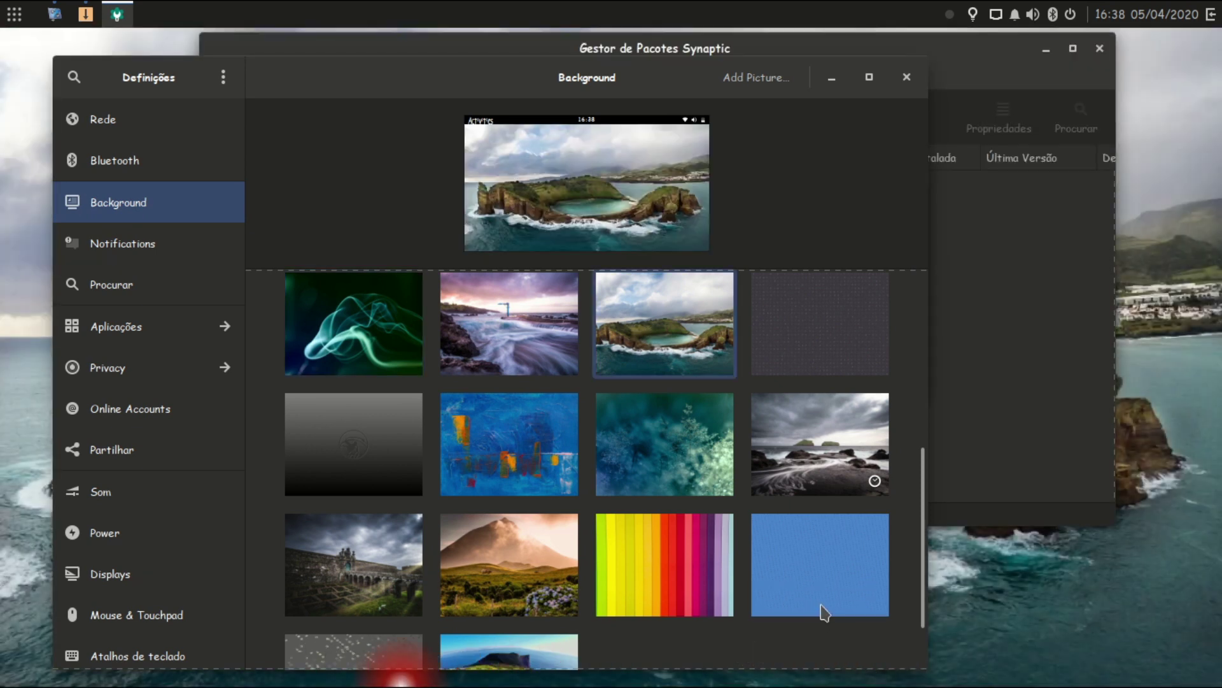
click(382, 462)
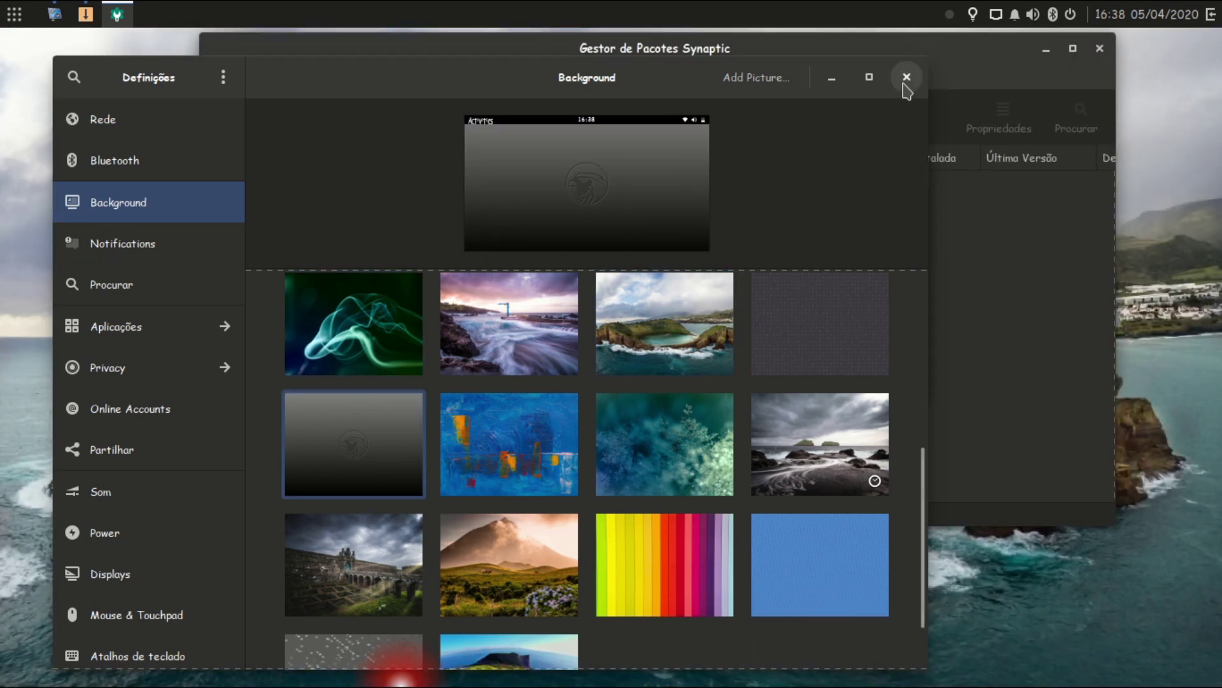
Step: Look through the Notifications settings, check the installation details in Synaptic, and return to Definições
click(161, 250)
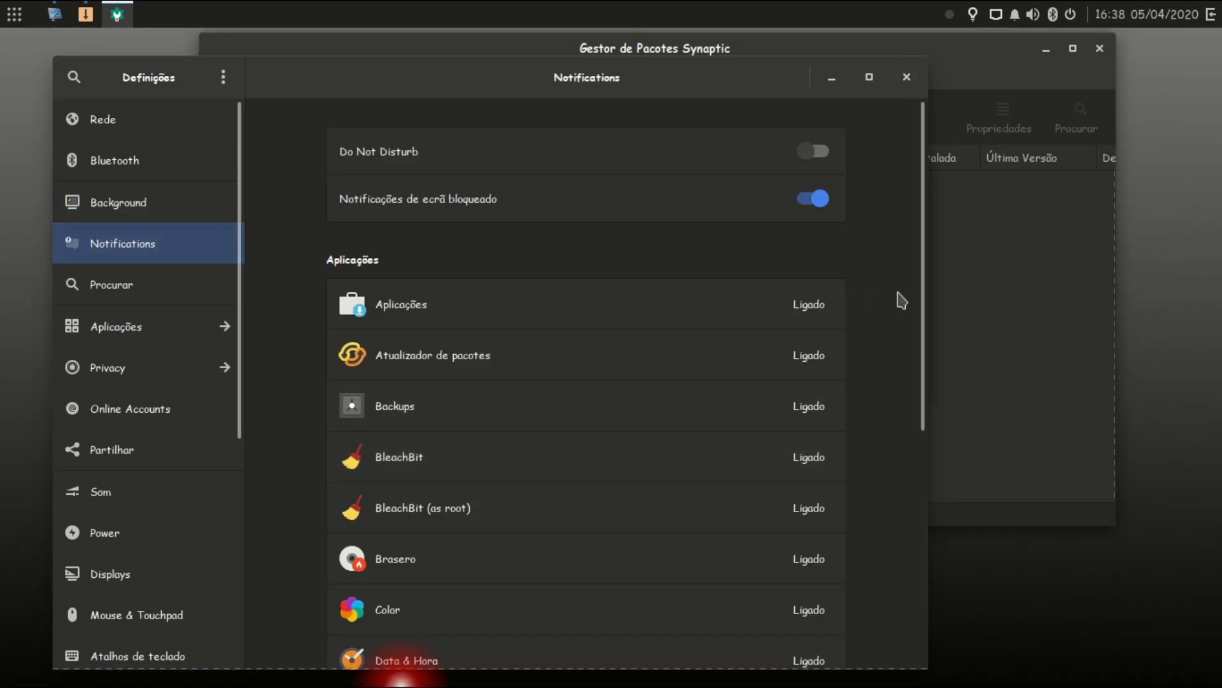
scroll(902, 300, down, 5)
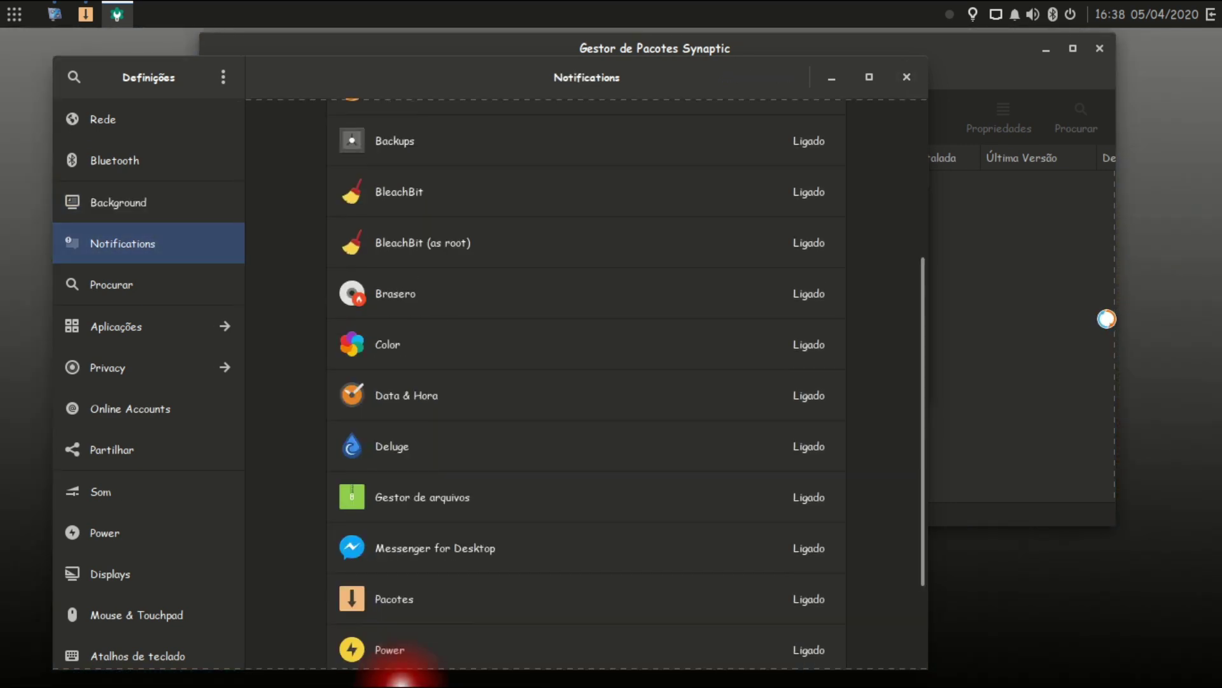
click(1005, 78)
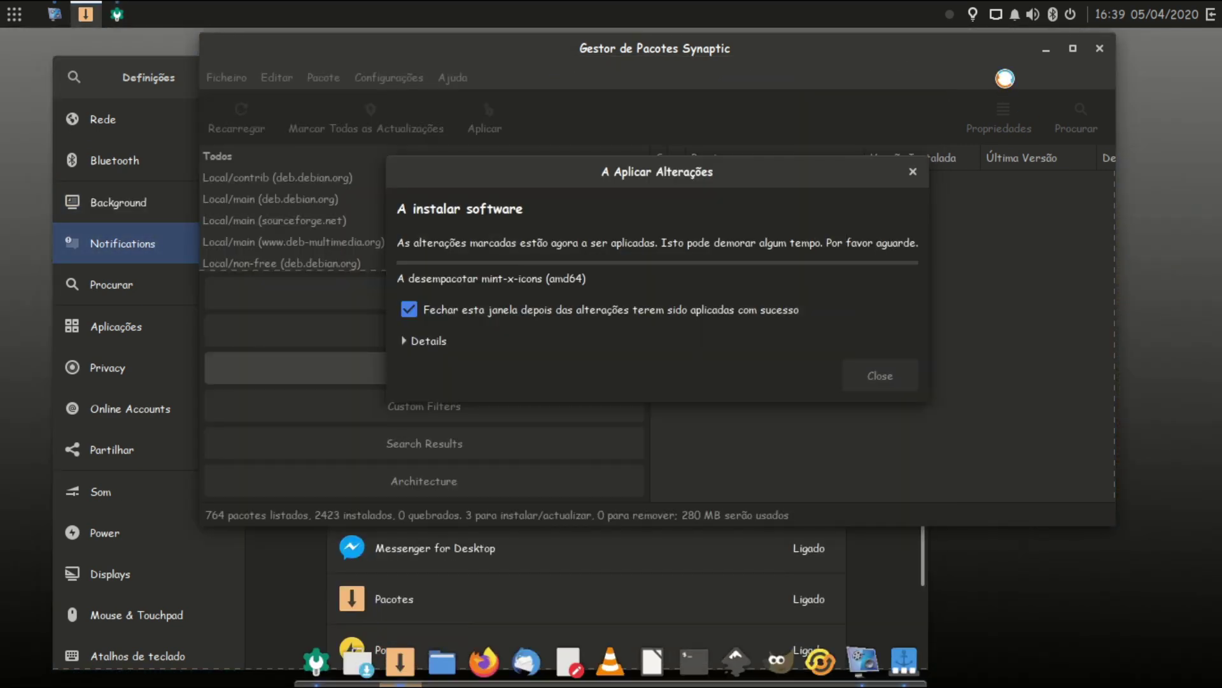
click(428, 342)
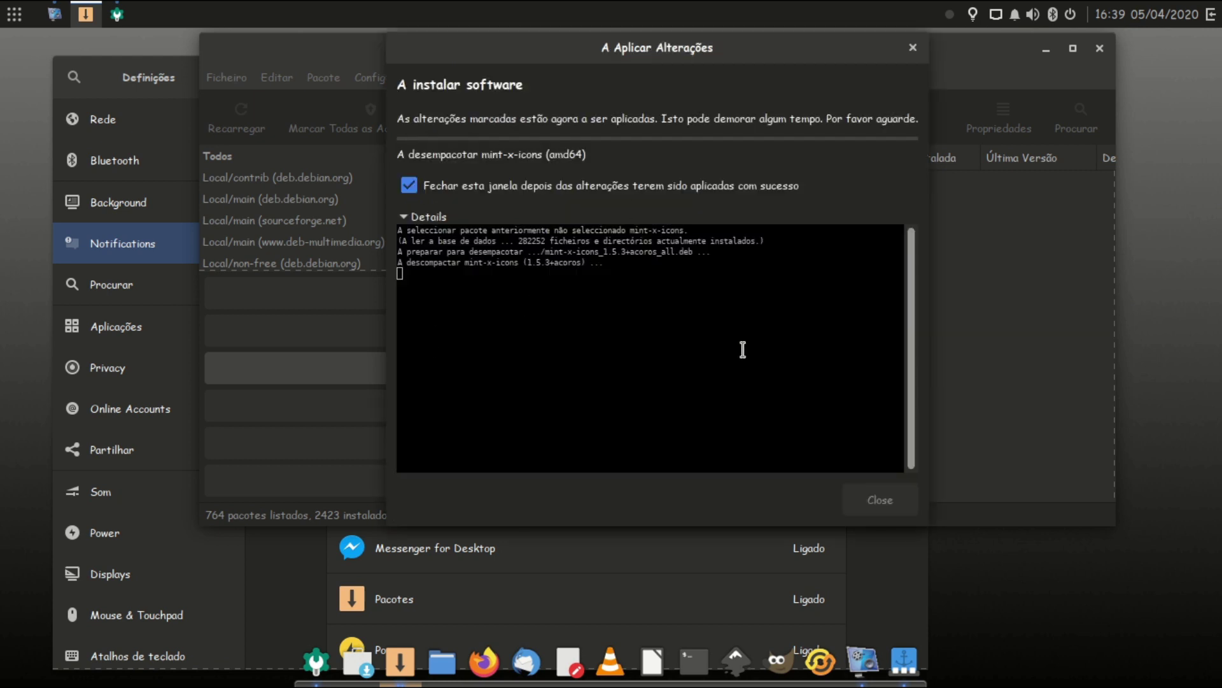
click(100, 77)
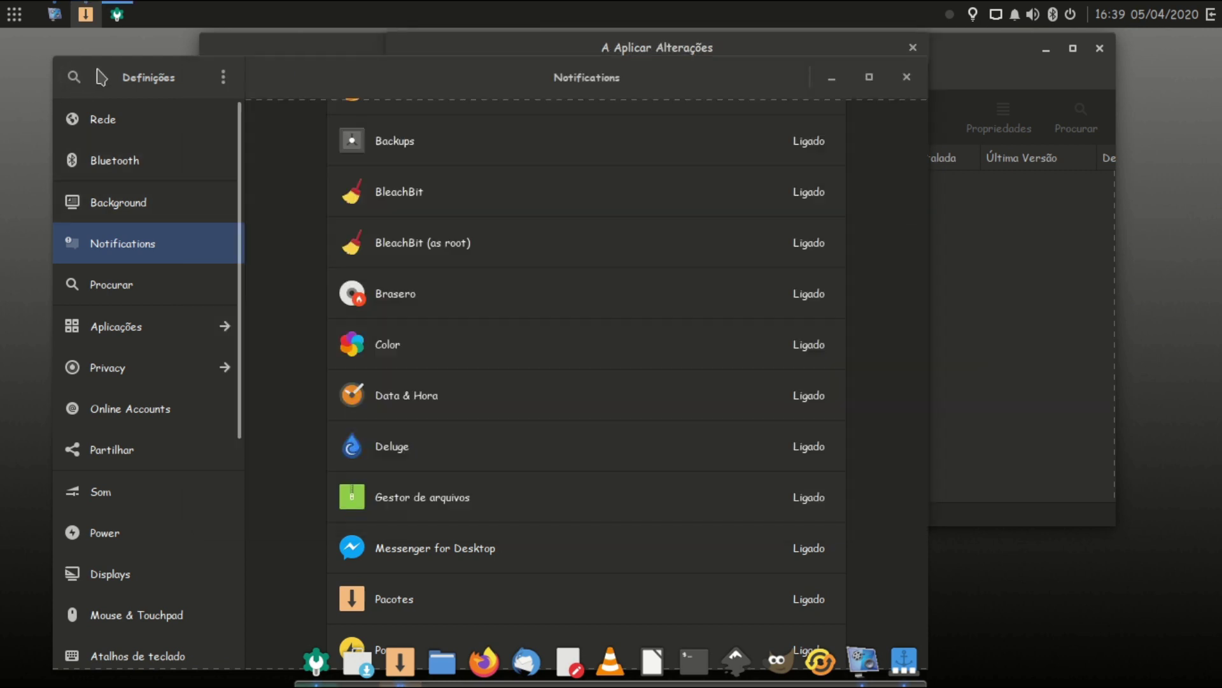
Step: Show the Procurar search settings, browse the application list under Aplicações, and return to the main settings list
click(158, 294)
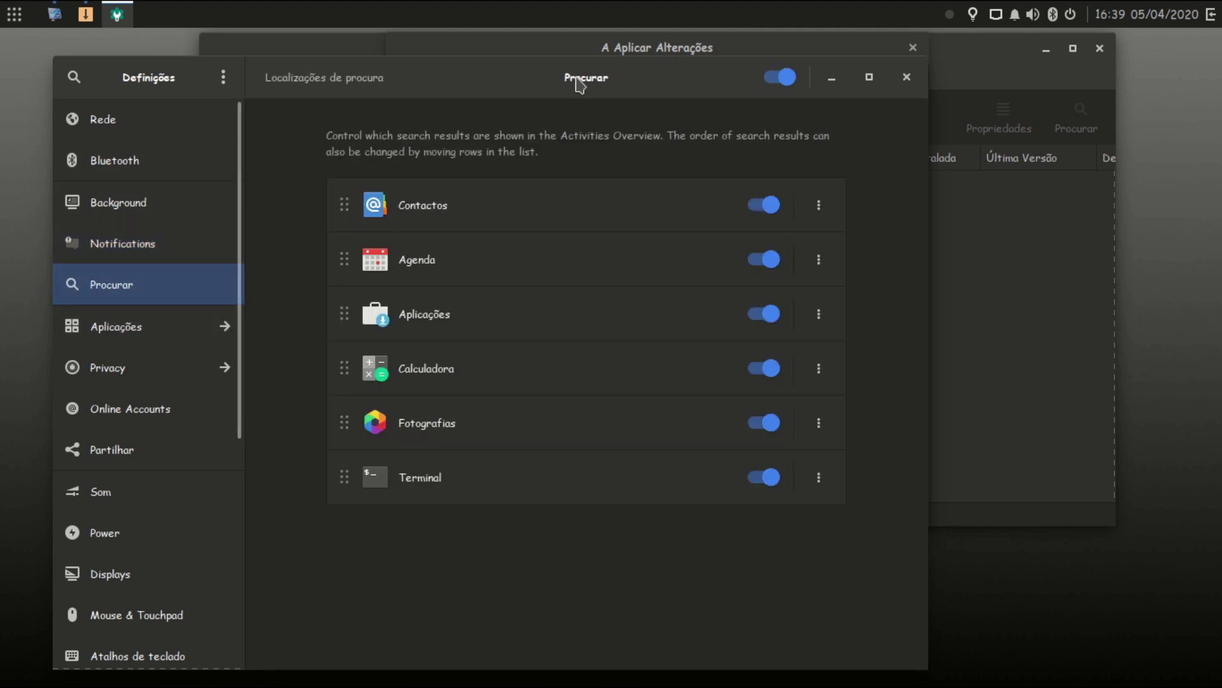
click(95, 326)
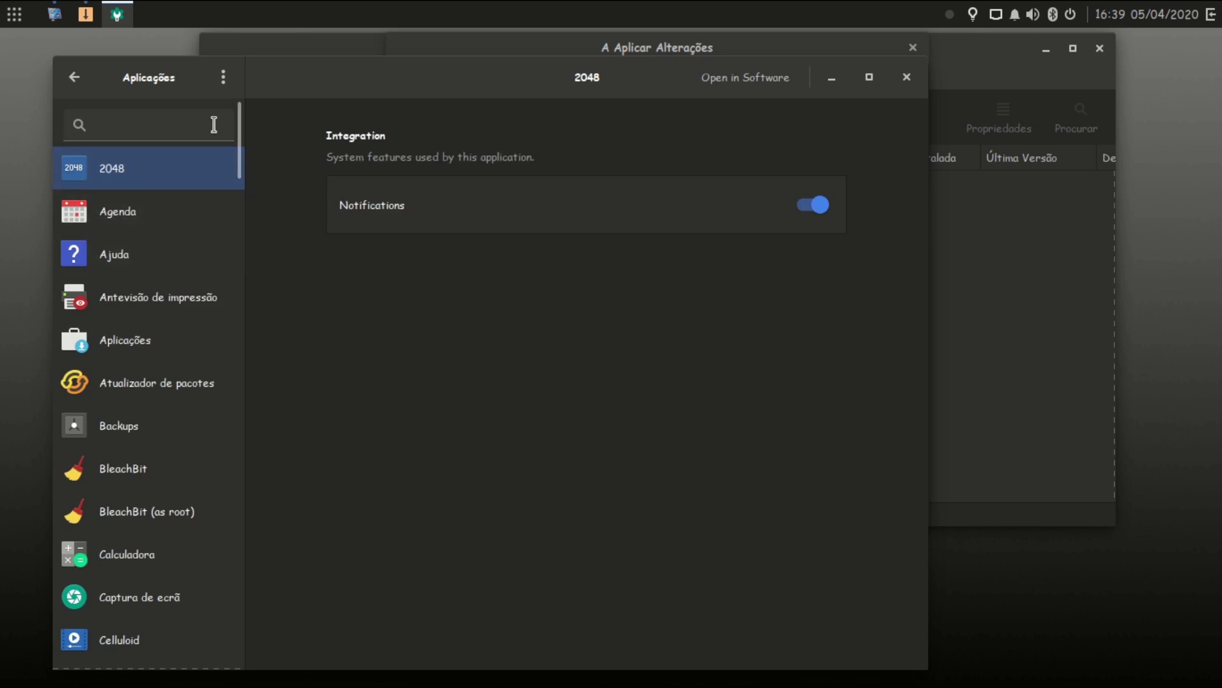
drag(240, 137, 251, 382)
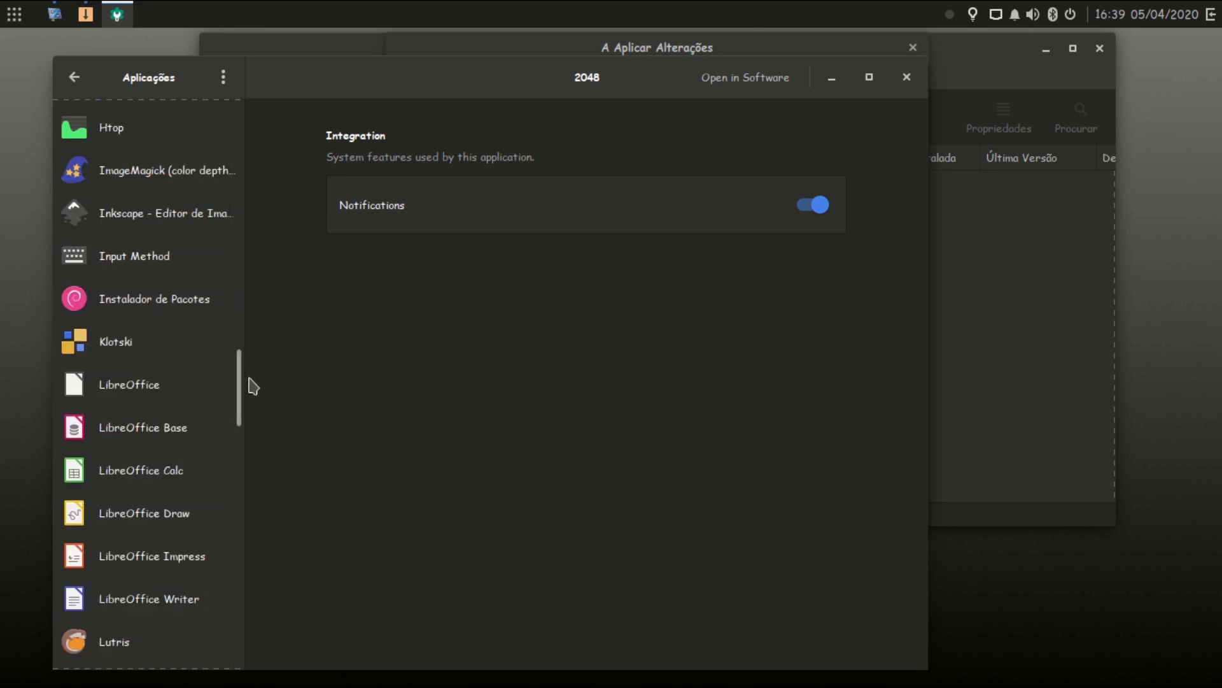
click(75, 80)
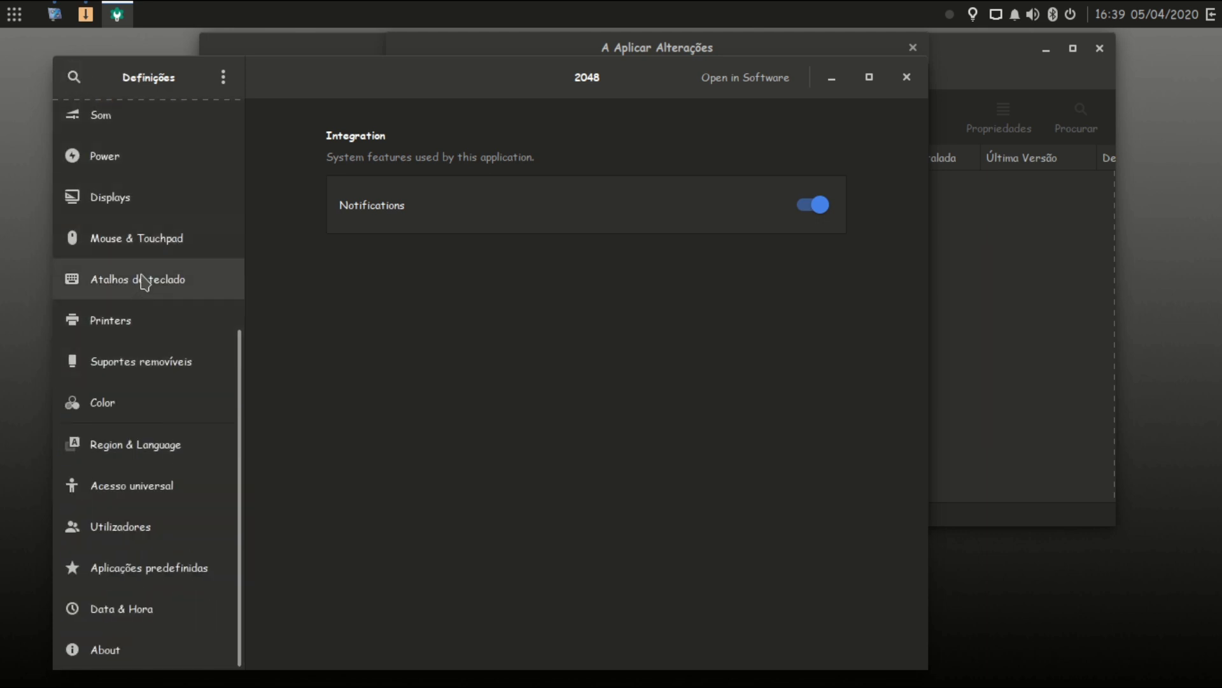
Step: Go through the Privacy pages, from location services, Camera and Microphone to Thunderbolt, File History & Trash and Ecrã bloqueado
scroll(136, 265, up, 5)
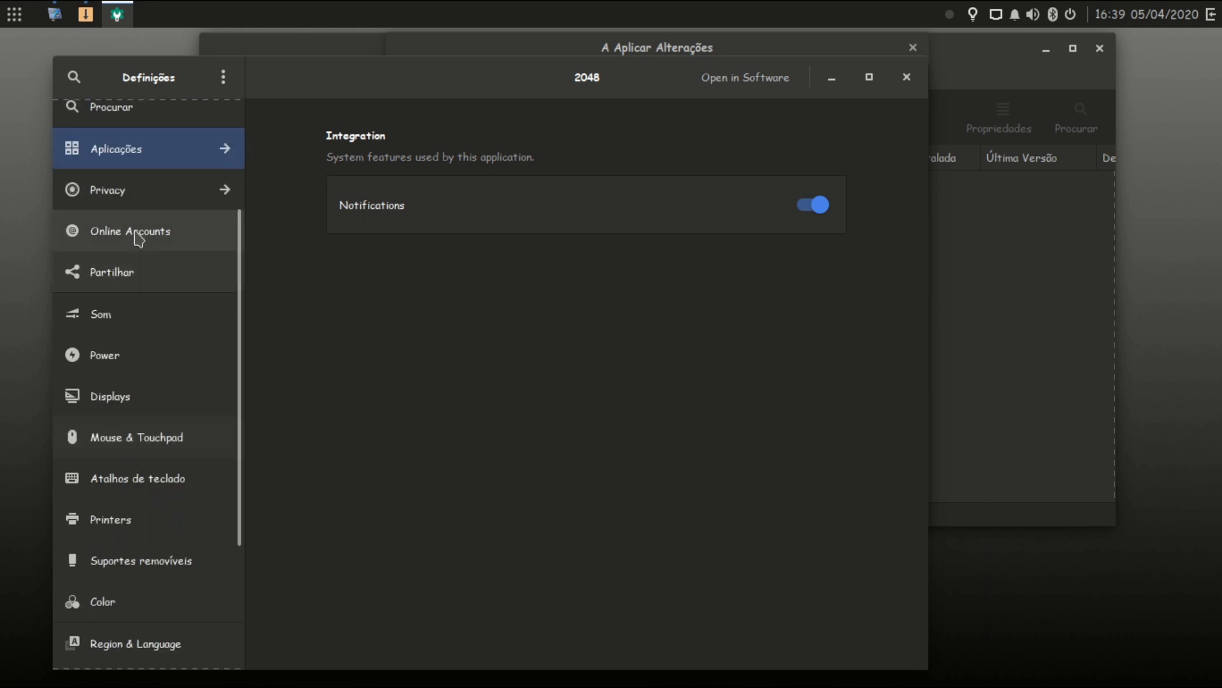
click(161, 192)
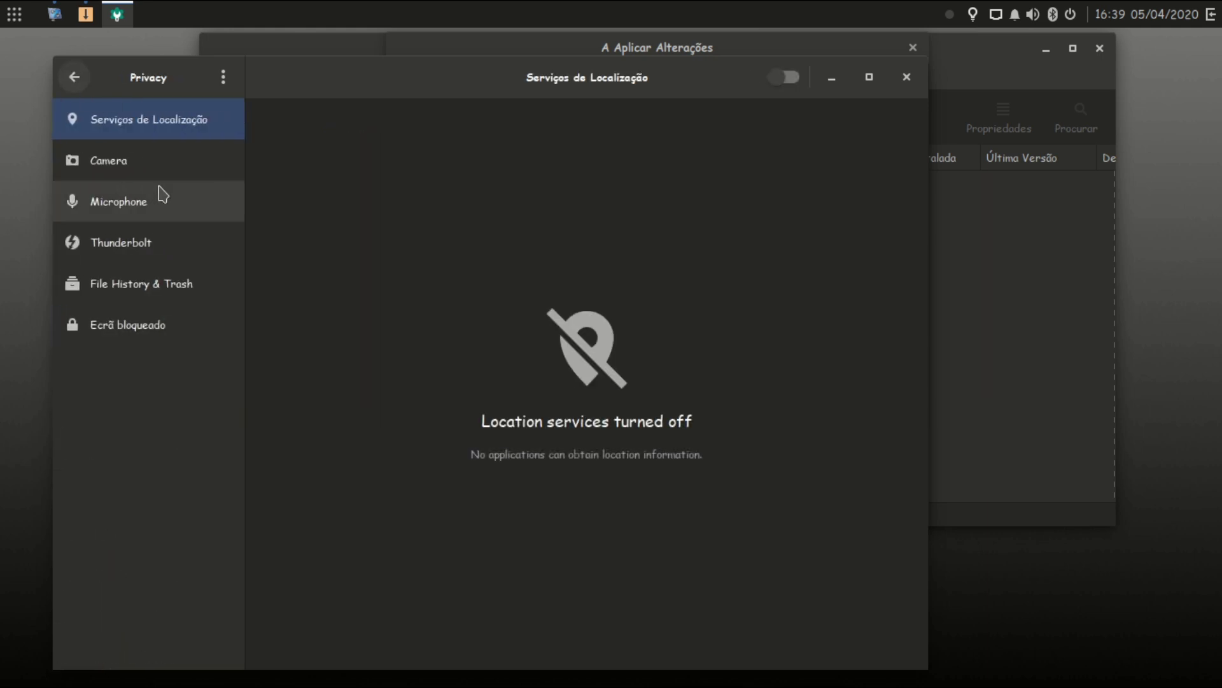
click(111, 173)
click(115, 194)
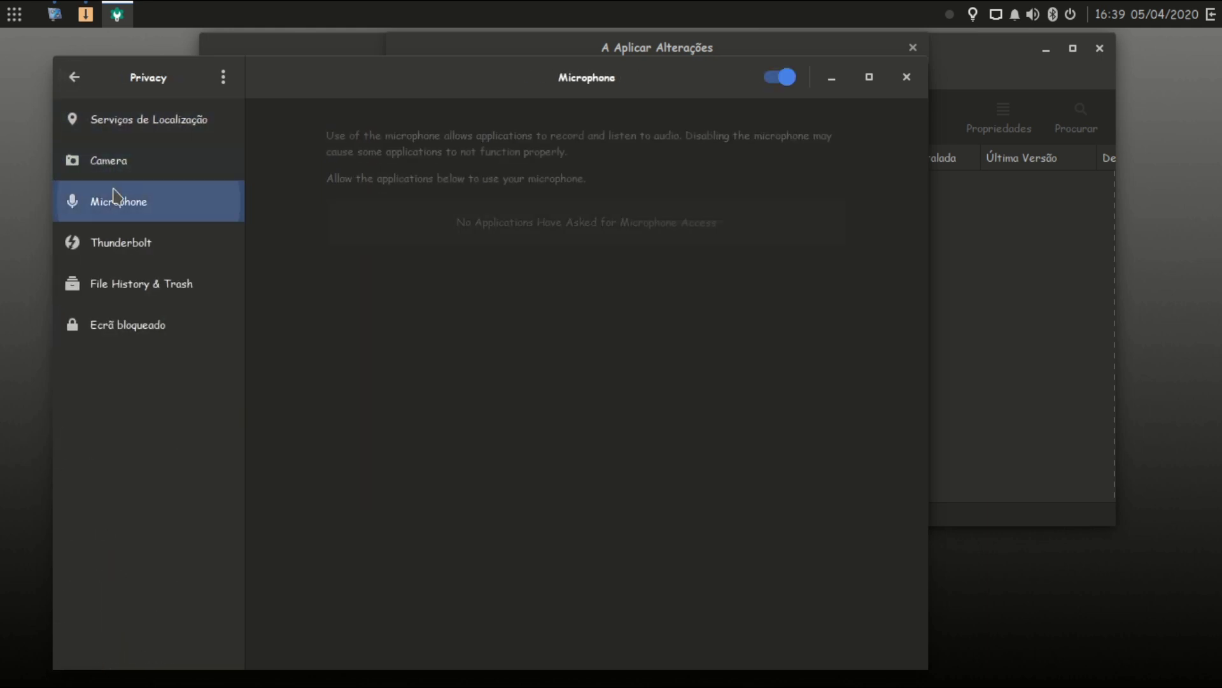
click(103, 239)
click(115, 288)
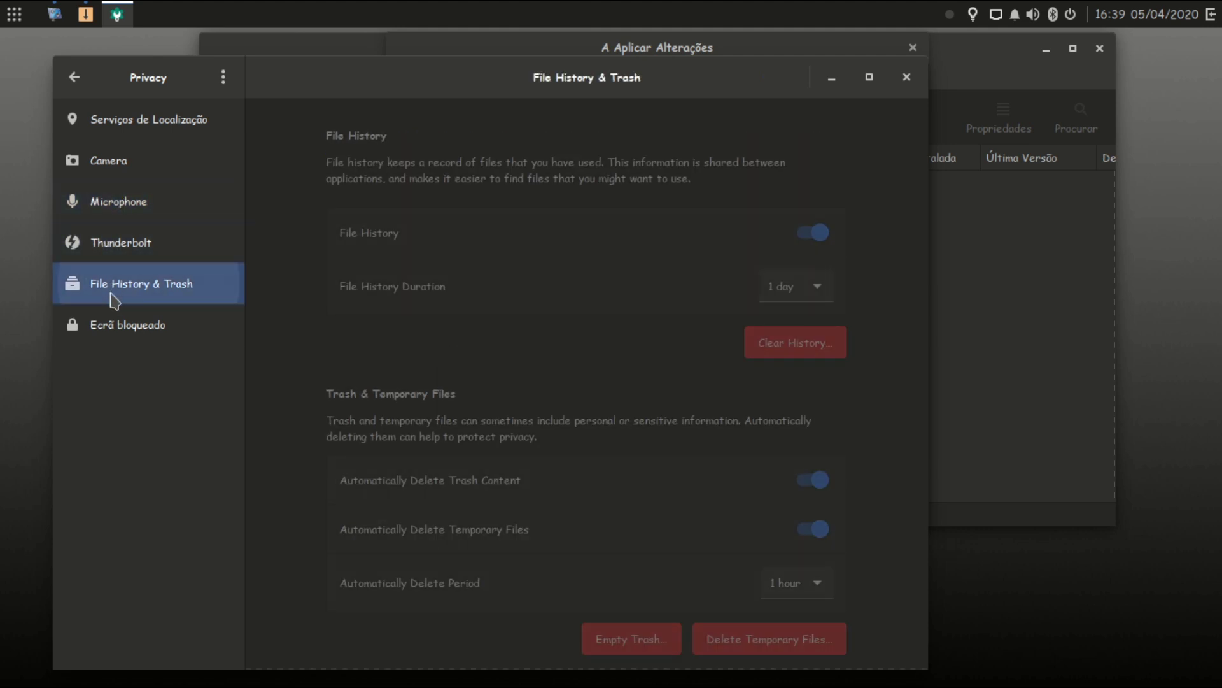
click(119, 336)
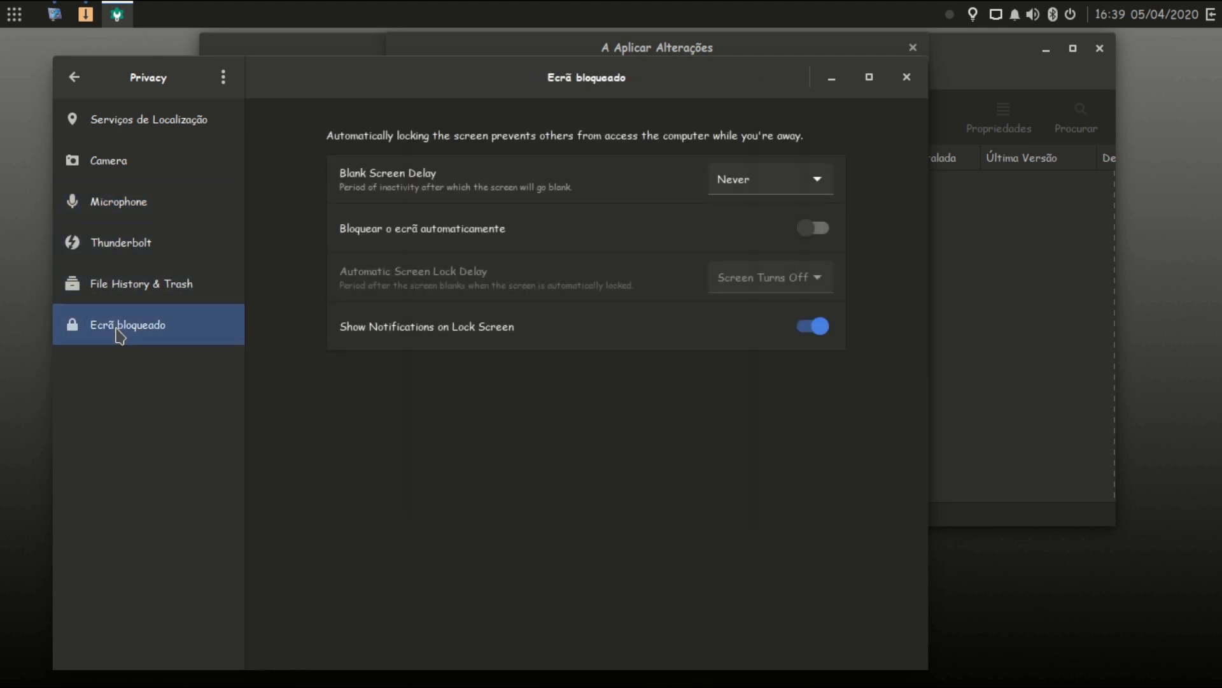
click(75, 77)
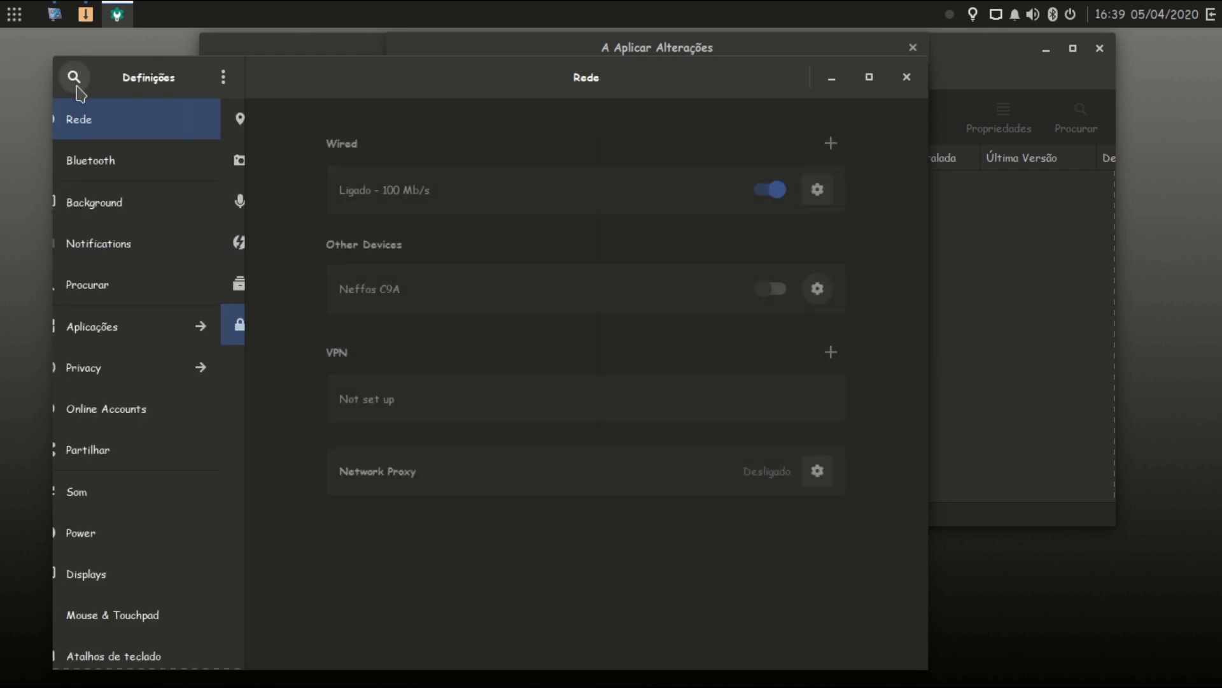
Step: Show the Online Accounts settings and open the Google account sign-in
click(121, 412)
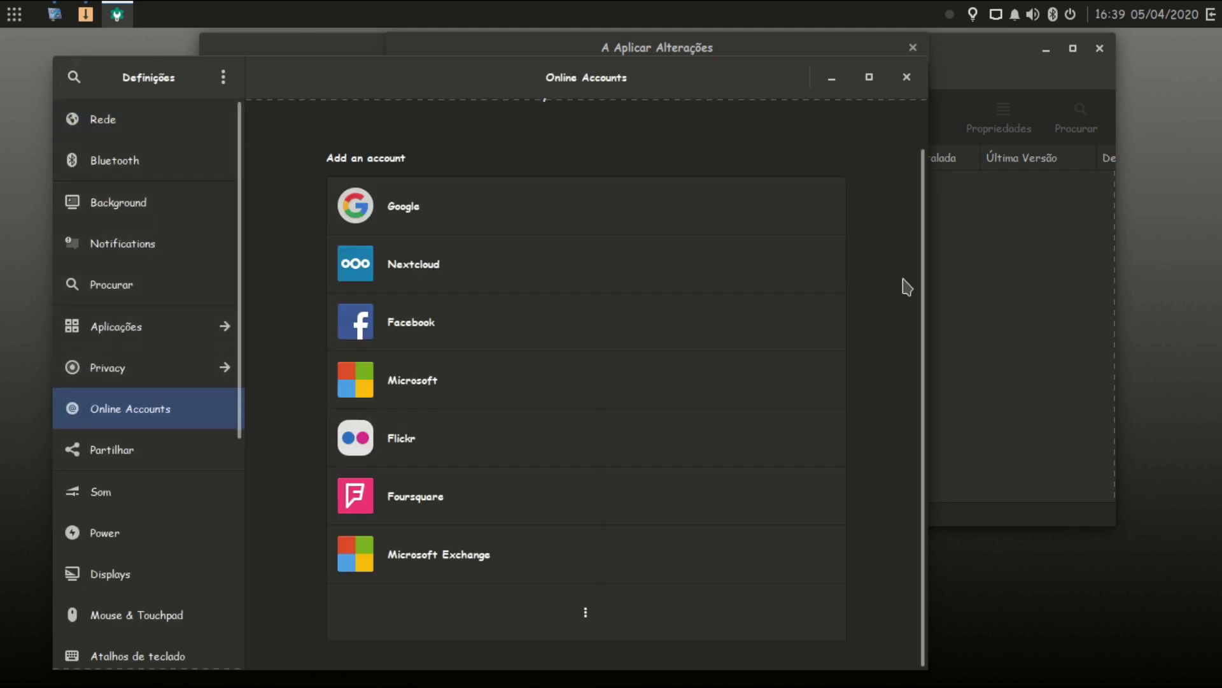
scroll(907, 287, up, 1)
click(428, 275)
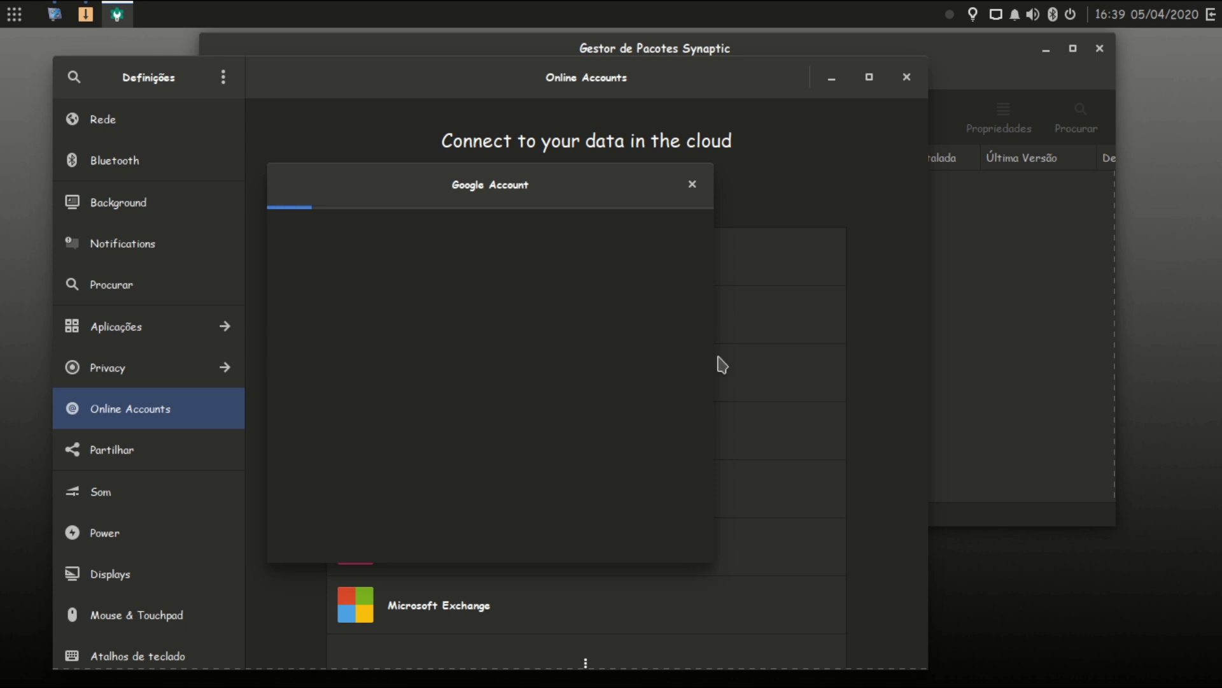
Step: Switch to the Synaptic package manager and close it
click(957, 118)
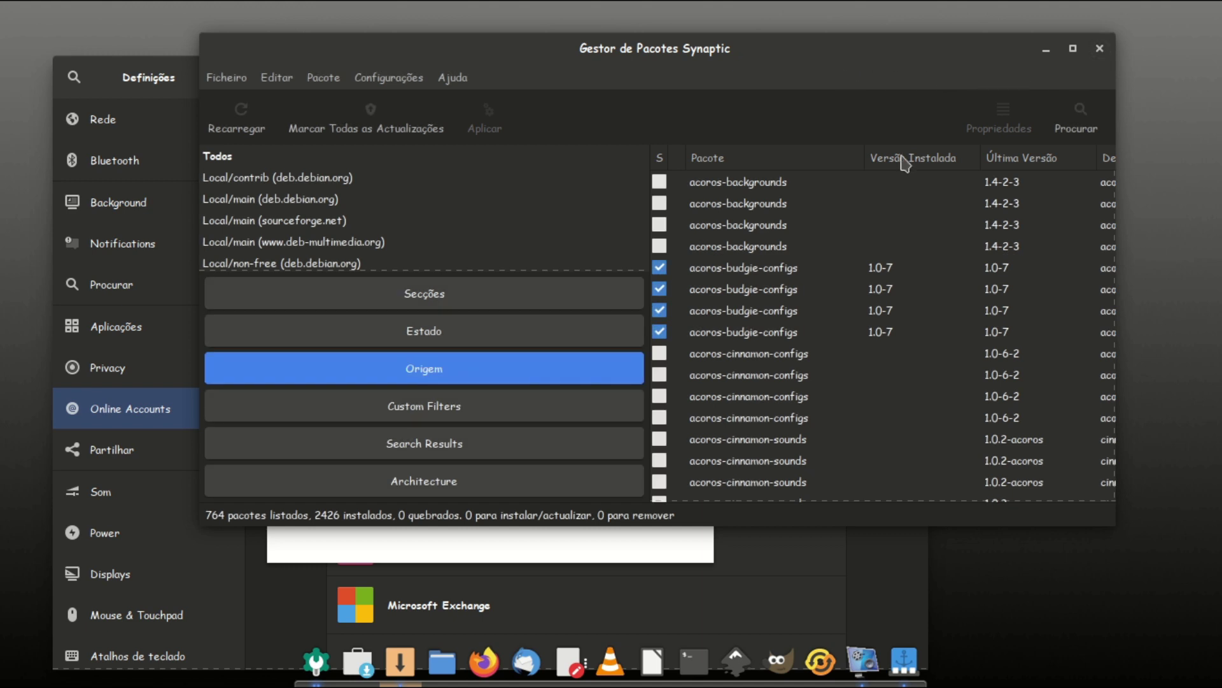
drag(608, 310, 360, 319)
click(1100, 49)
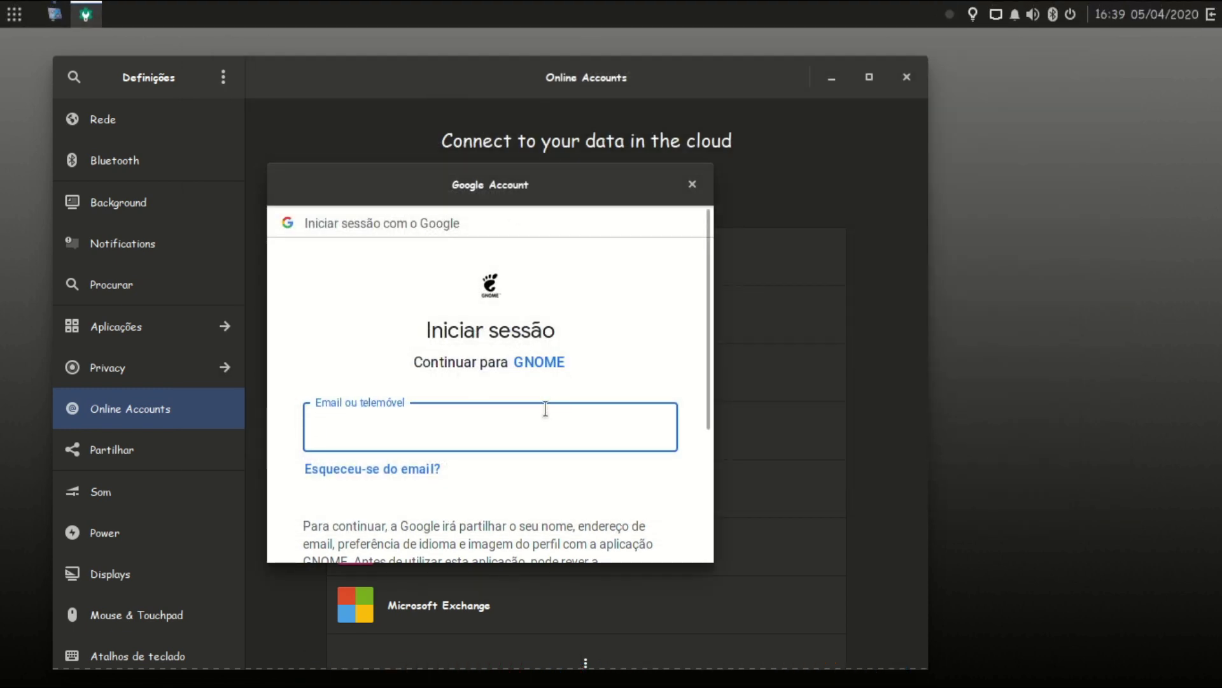
Step: Dismiss the Google account sign-in and review the Partilhar and Som settings
click(693, 185)
click(137, 452)
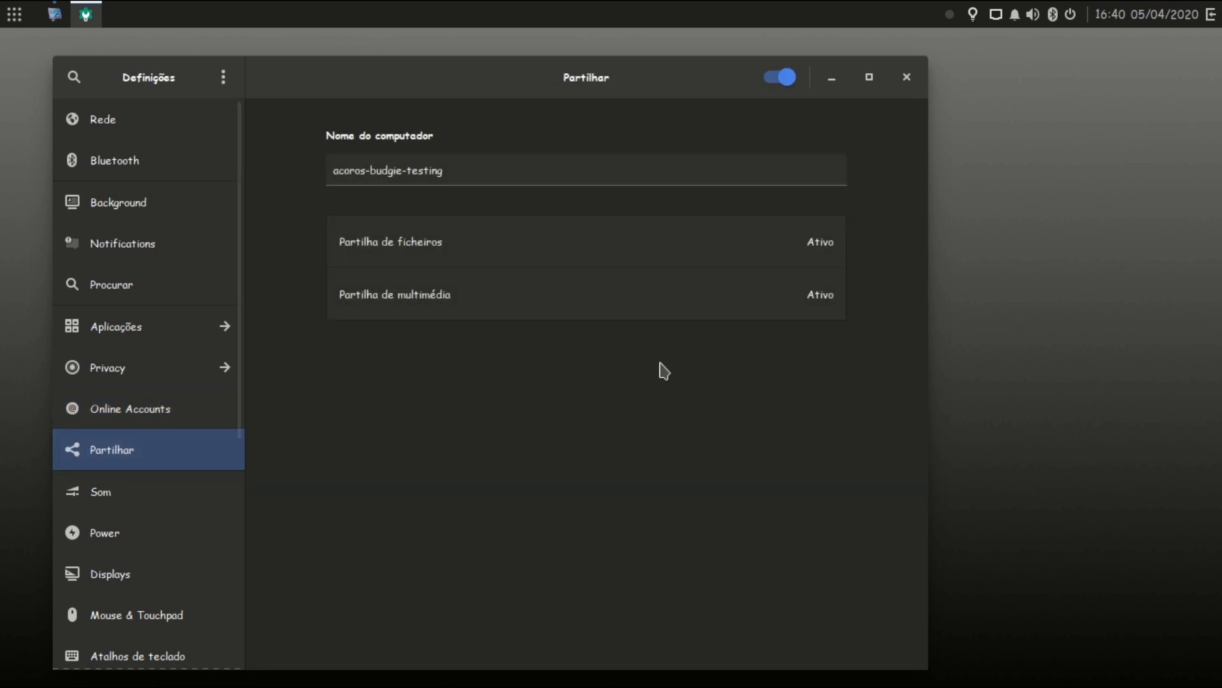
click(126, 507)
scroll(387, 474, down, 1)
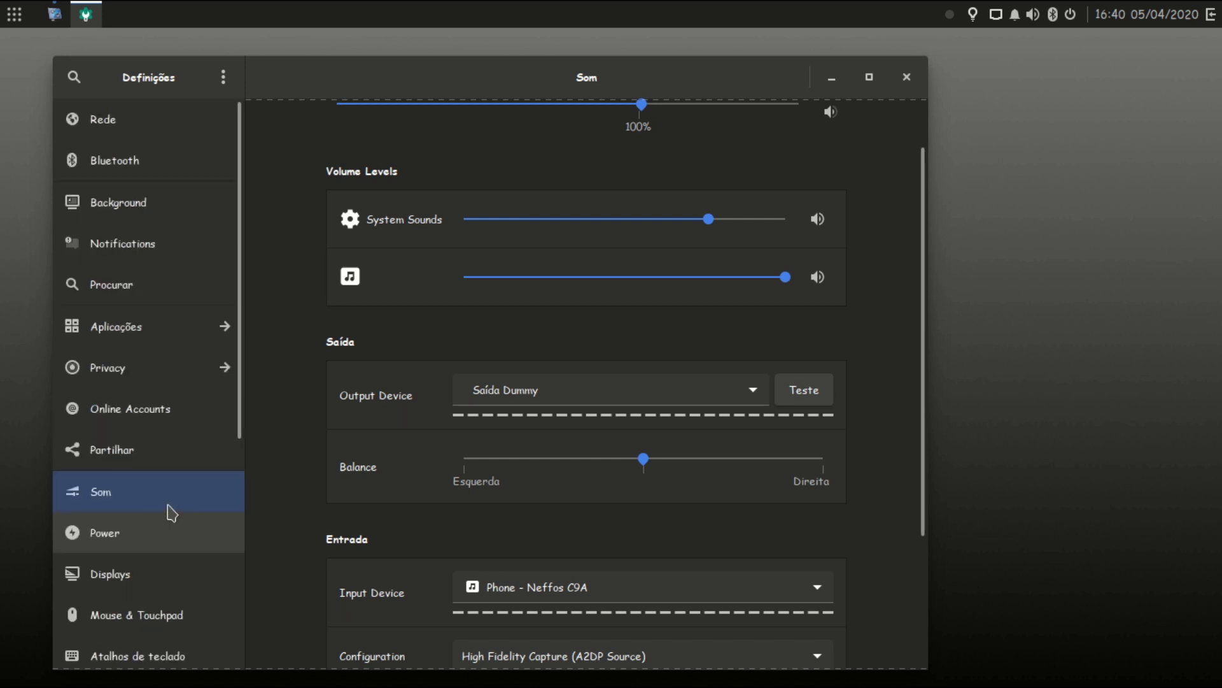
scroll(236, 433, down, 1)
Step: View the Power settings with the available Blank Screen delays, and show the Displays settings
drag(238, 445, 226, 576)
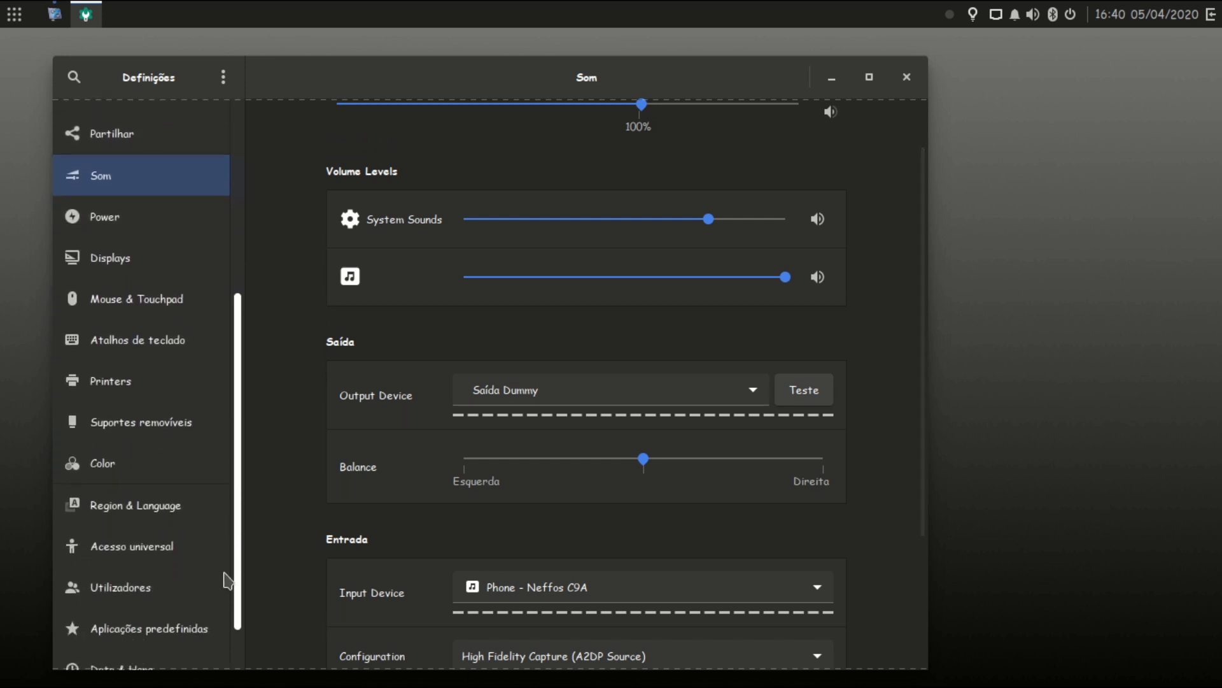
click(114, 232)
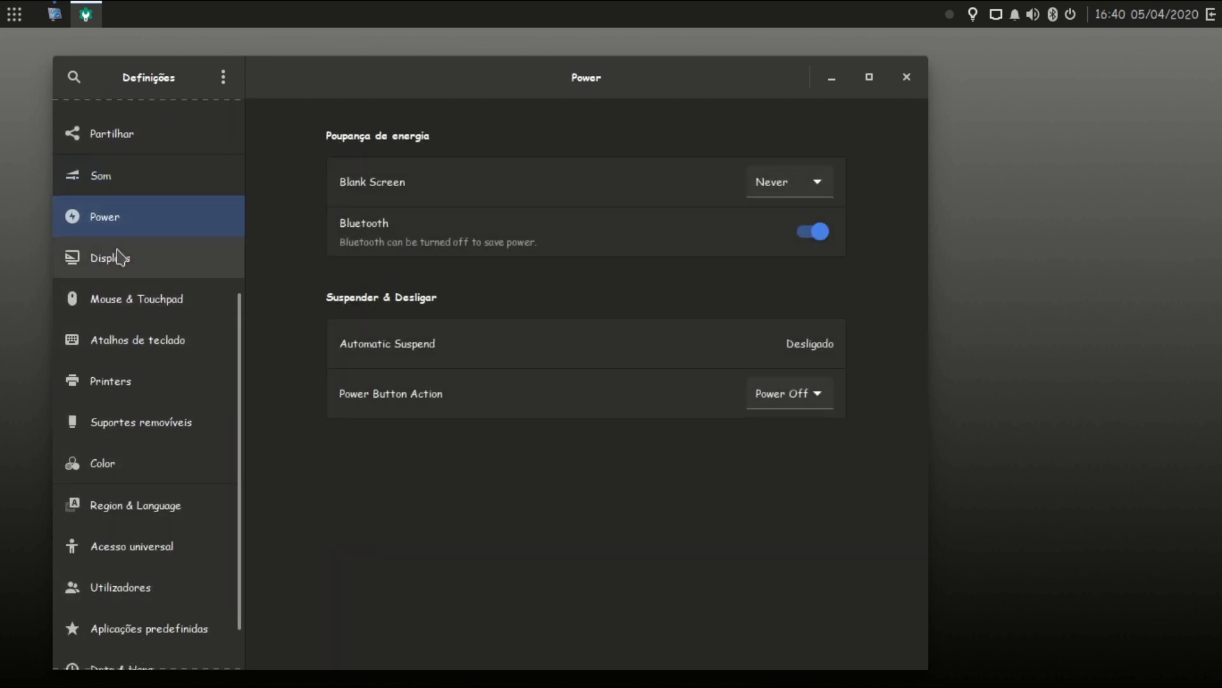
click(831, 184)
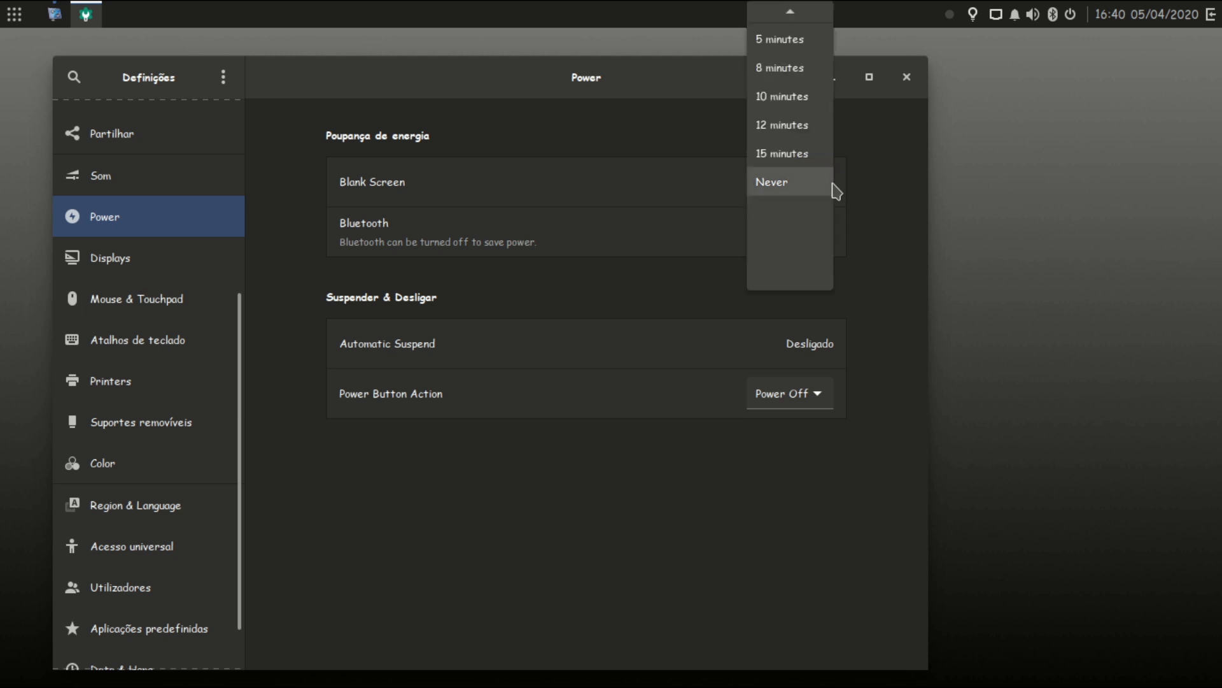
click(523, 593)
click(126, 257)
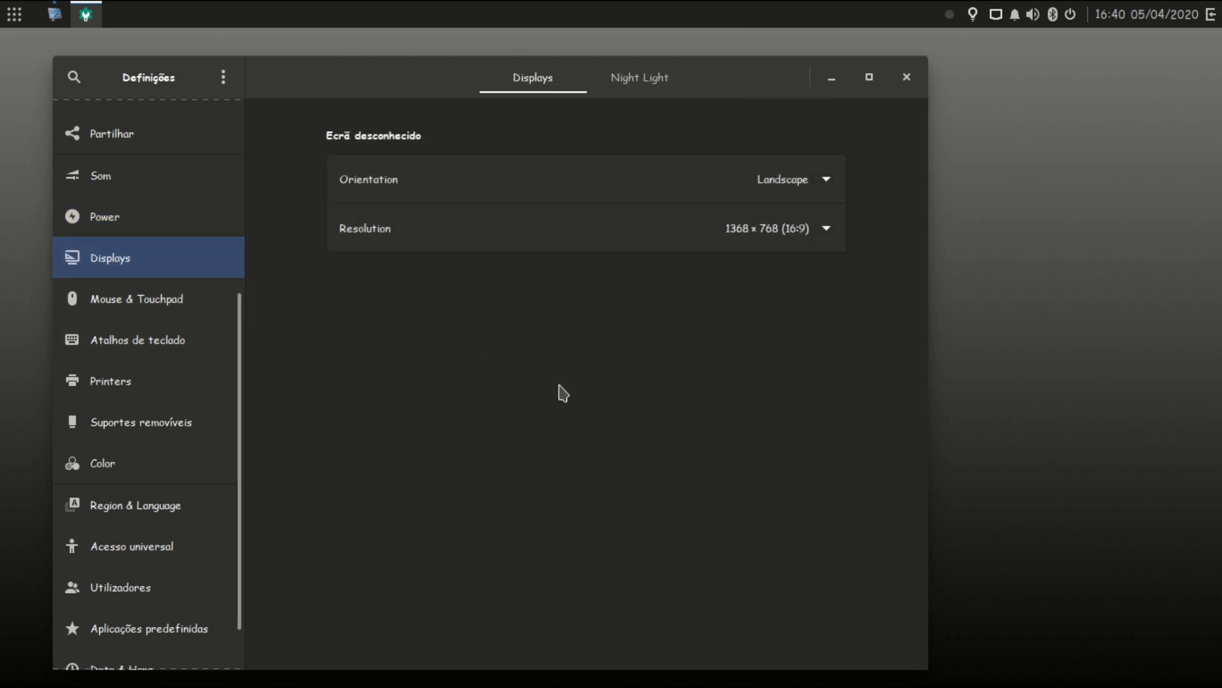
Step: In the Mouse & Touchpad settings, switch Deslocamento natural on and back off, and raise Velocidade do rato to about three quarters
click(96, 305)
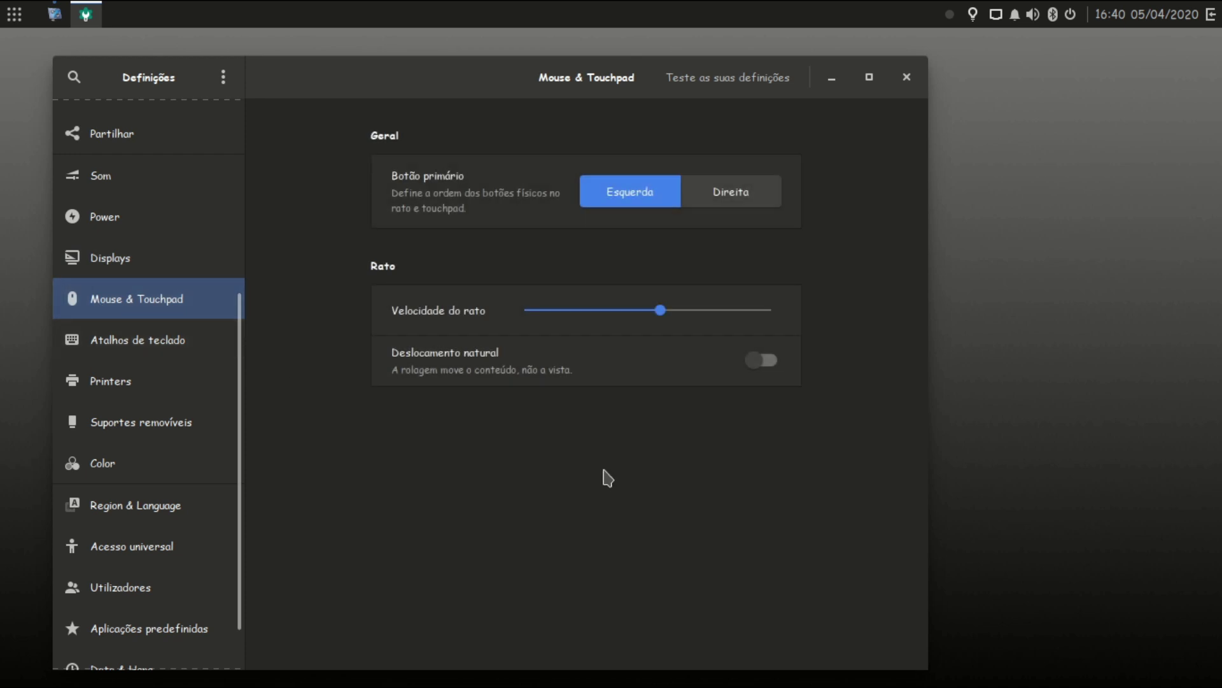
click(770, 362)
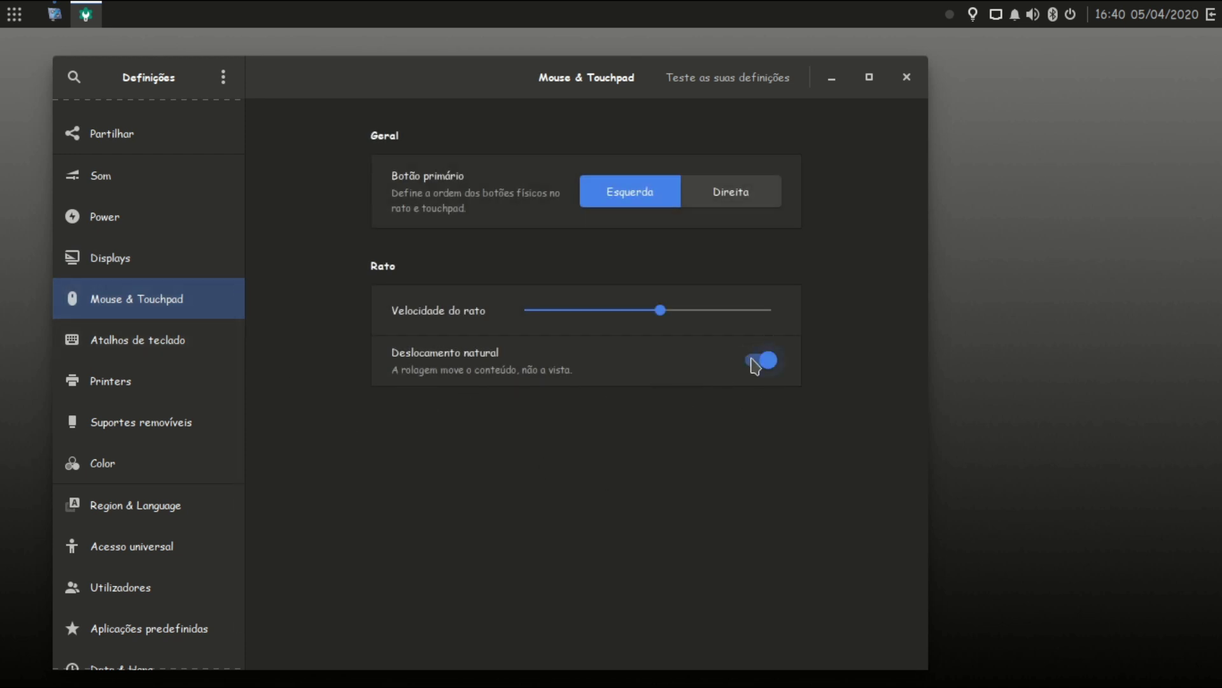
click(754, 363)
drag(663, 315, 710, 320)
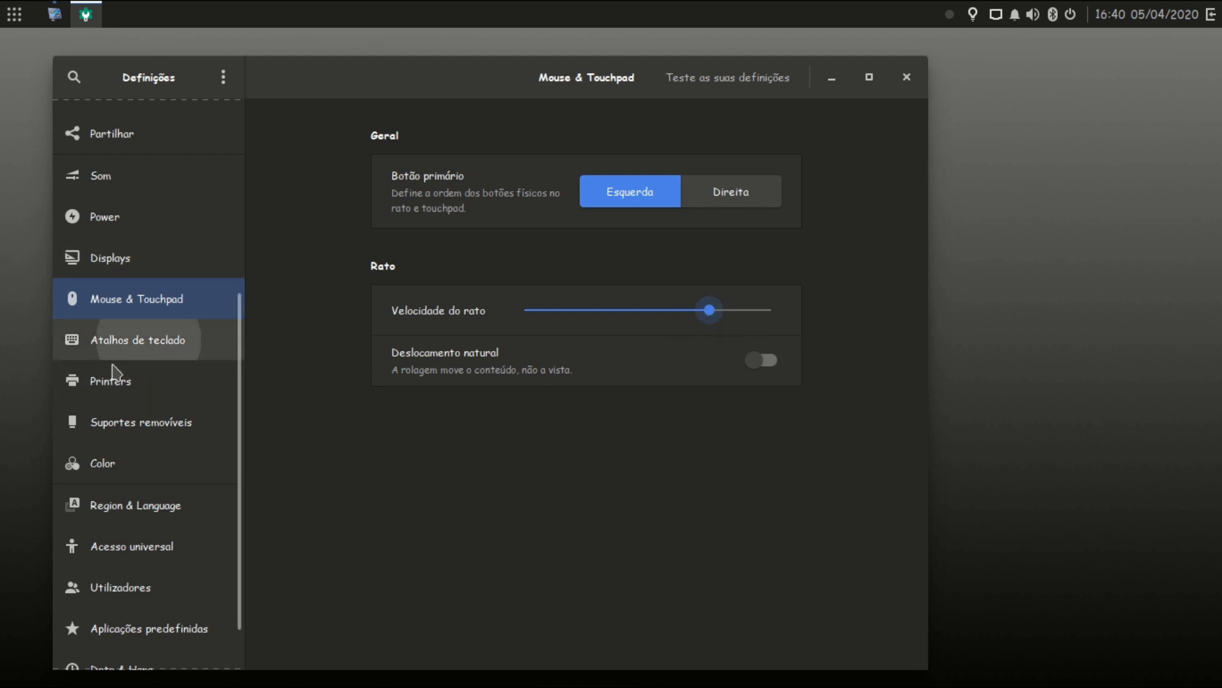
Step: Look through the Atalhos de teclado list down to the Iniciadores and Janelas shortcuts, and show the Printers settings
click(136, 343)
scroll(820, 404, down, 5)
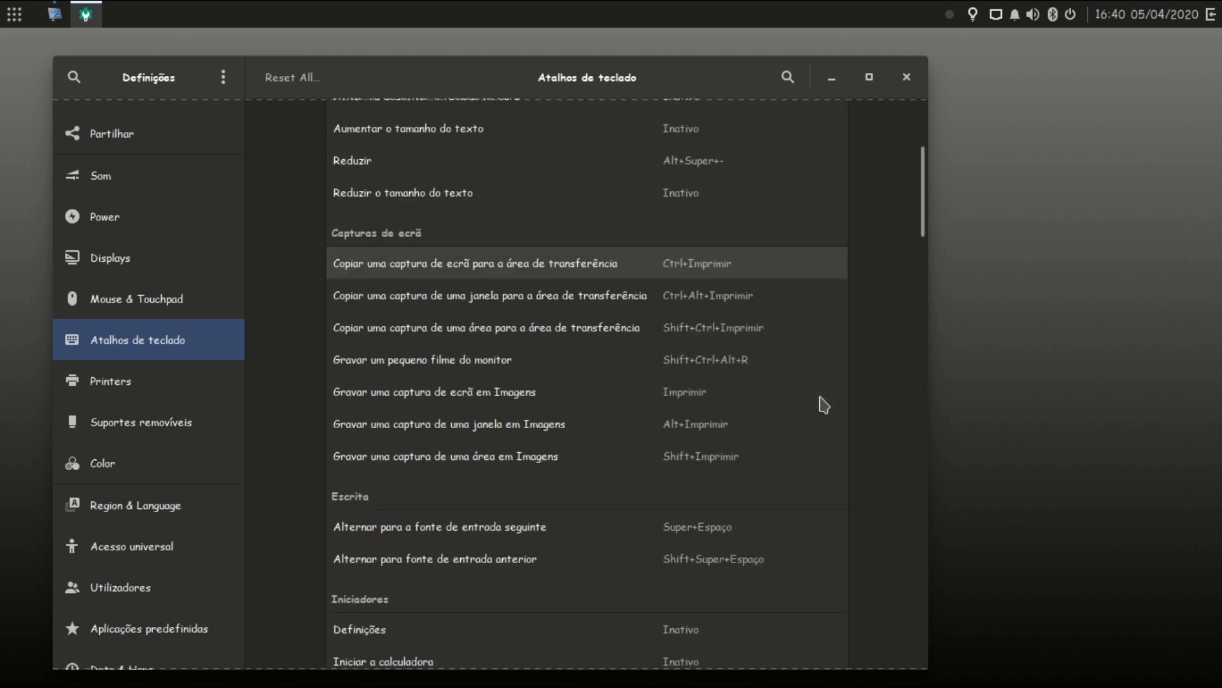
scroll(824, 405, down, 8)
scroll(826, 405, down, 2)
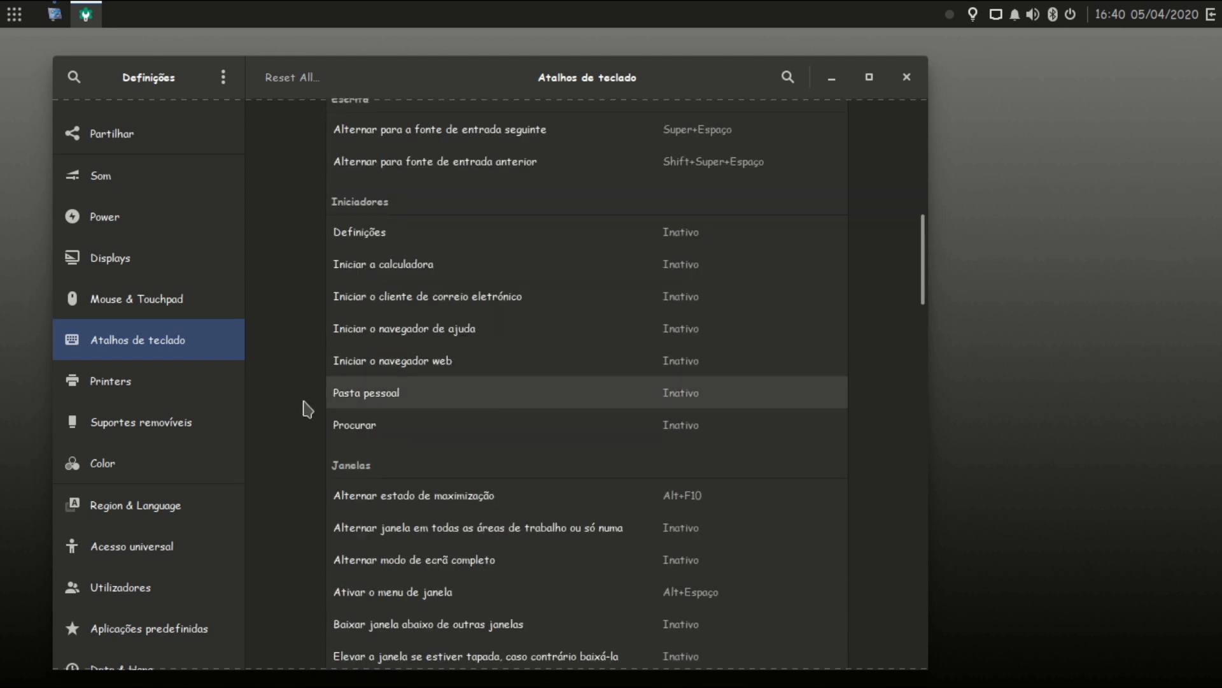
click(170, 395)
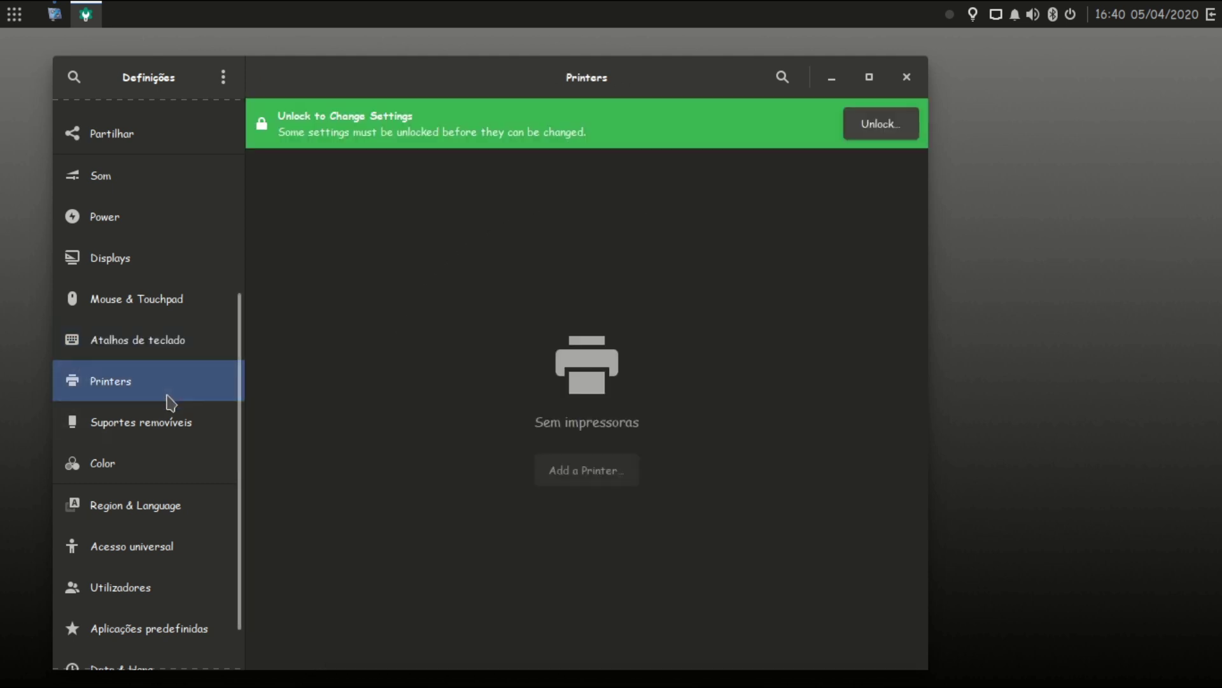
Step: Go through the Suportes removíveis, Color and Region & Language settings, viewing the available input sources without adding one
click(140, 438)
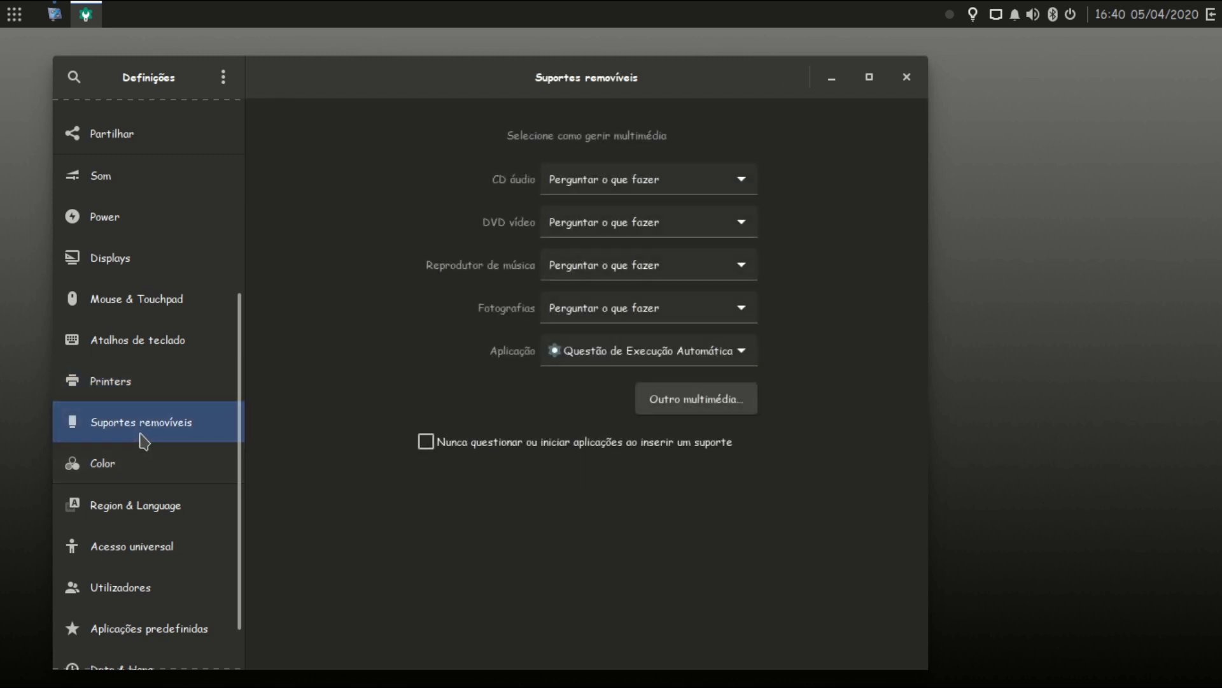
click(121, 478)
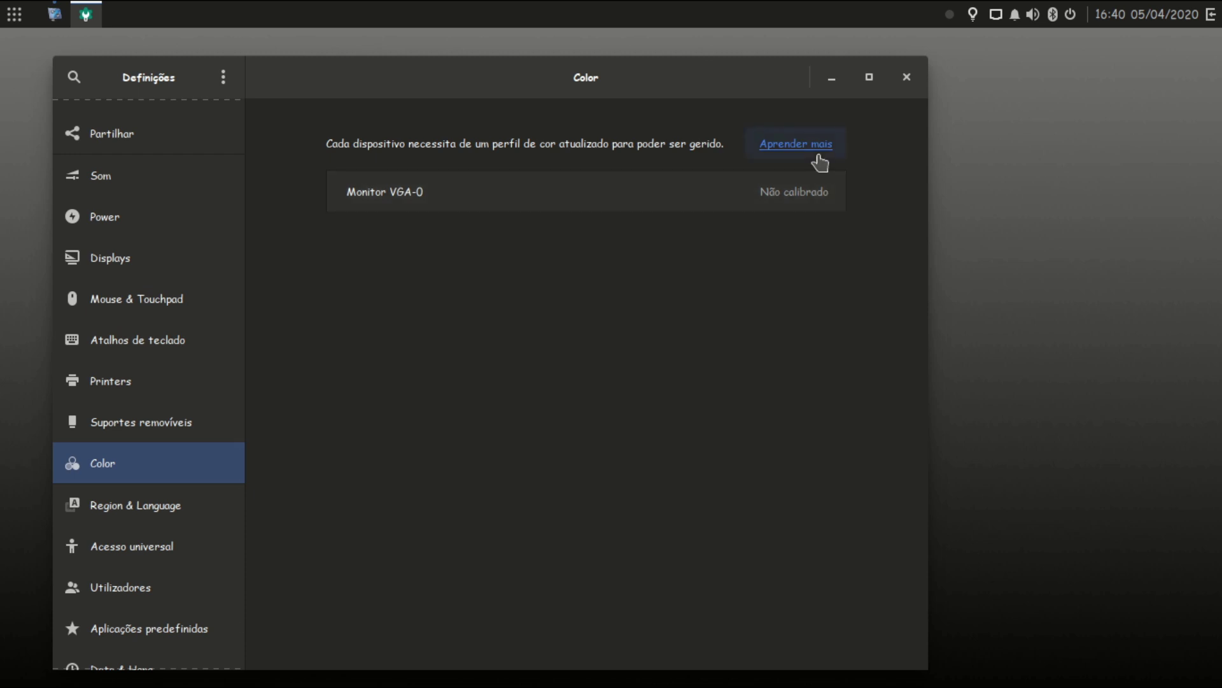
click(135, 512)
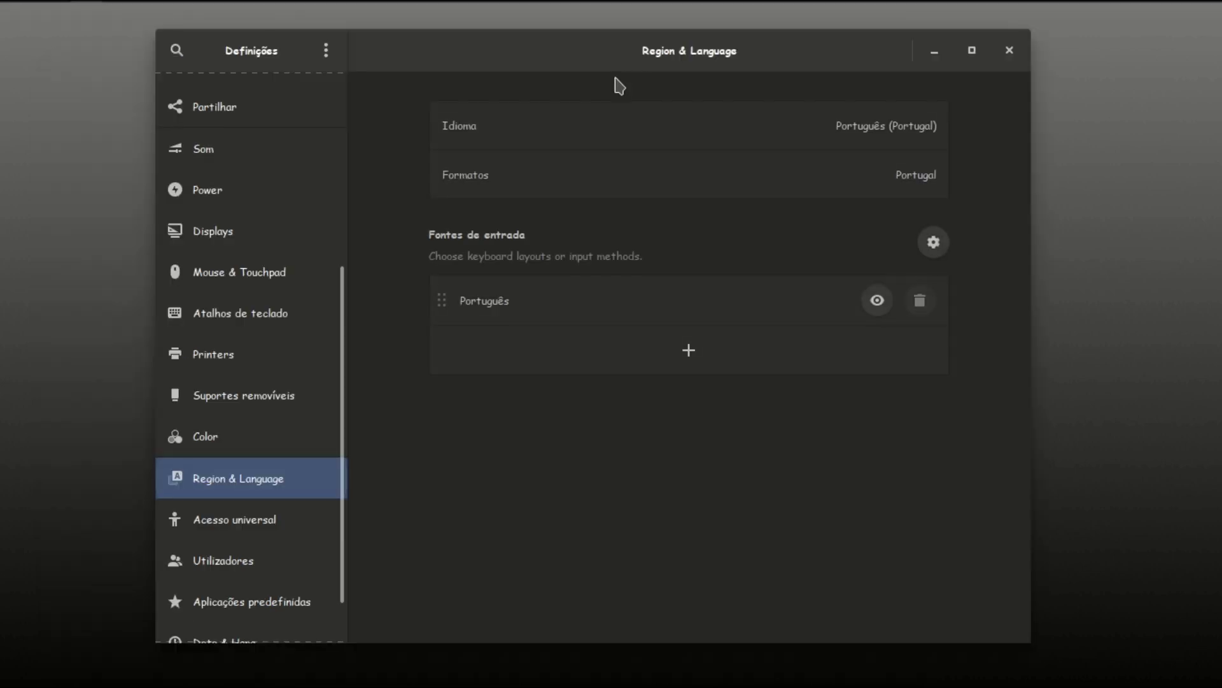
click(674, 371)
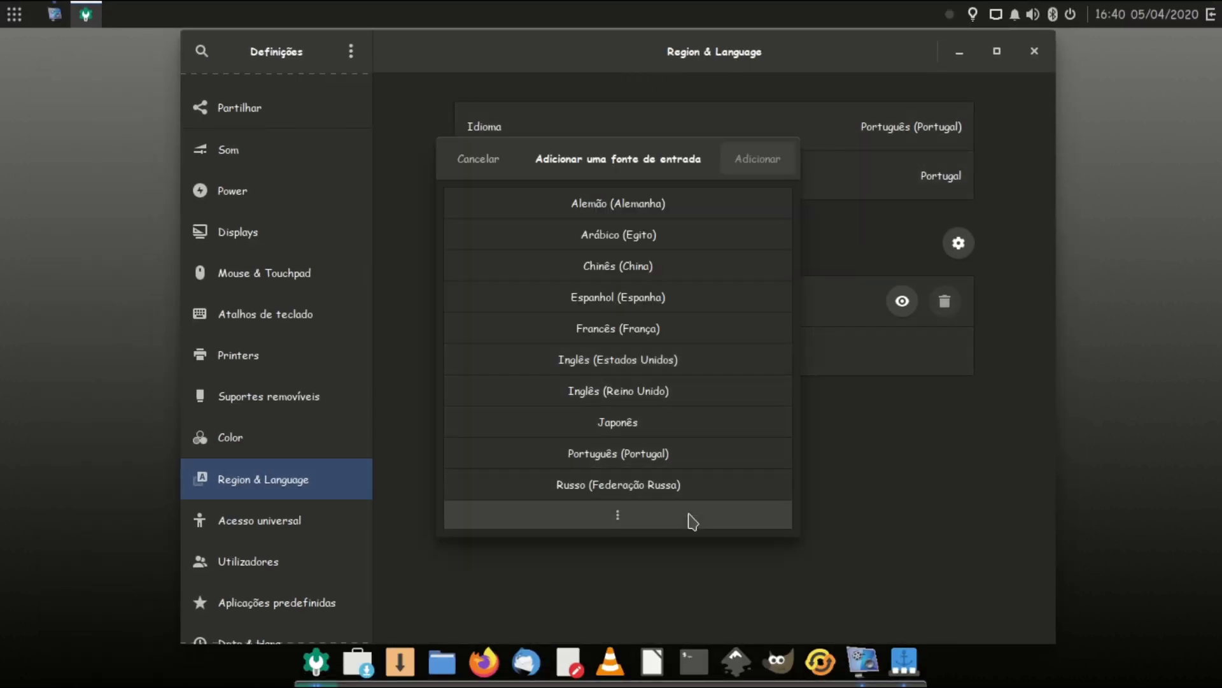
click(468, 158)
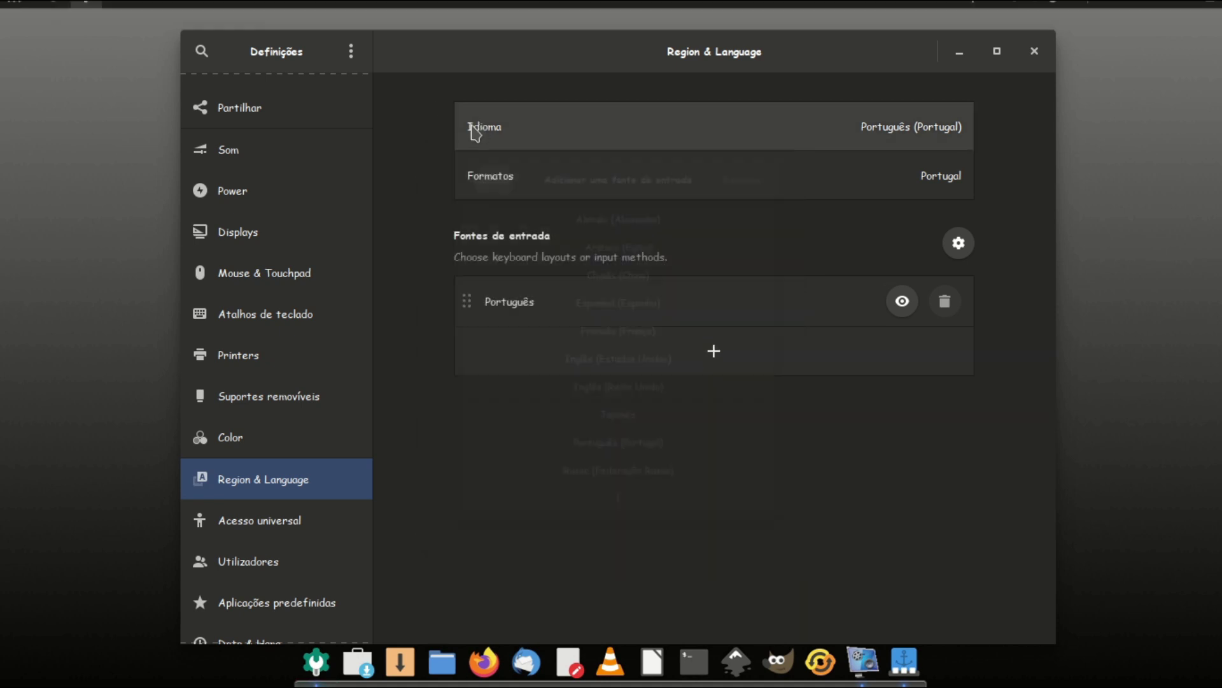
Step: Look over the Acesso universal, Utilizadores and Aplicações predefinidas settings
click(242, 517)
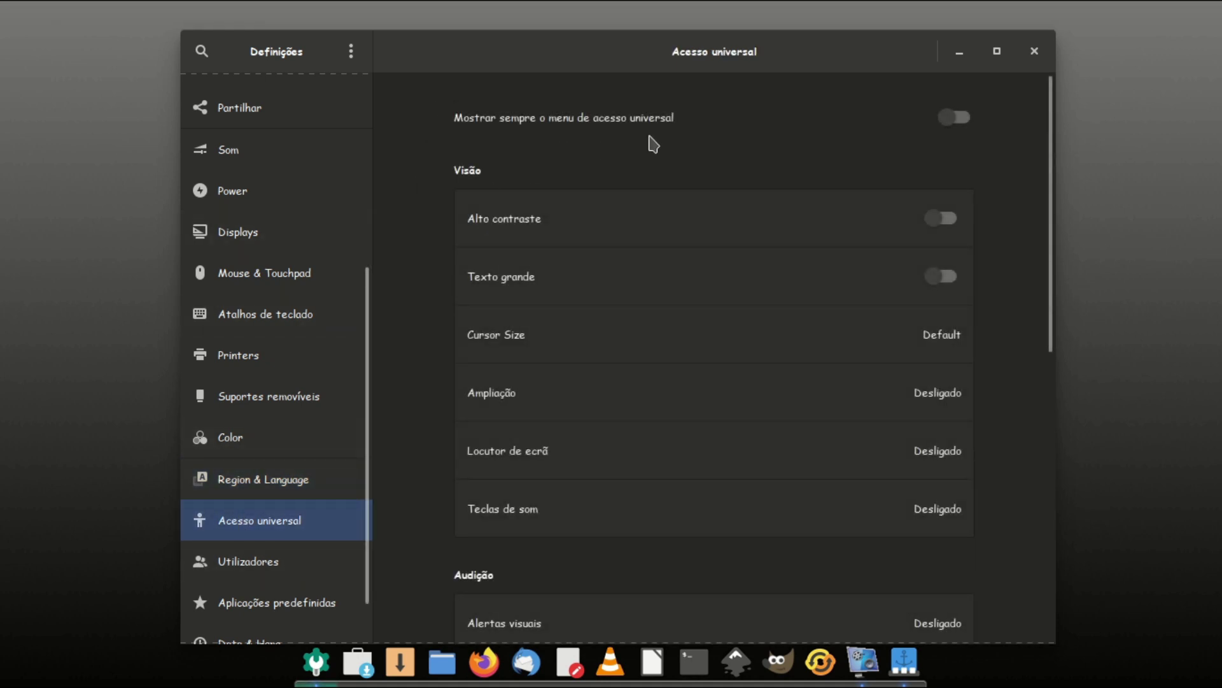
click(279, 562)
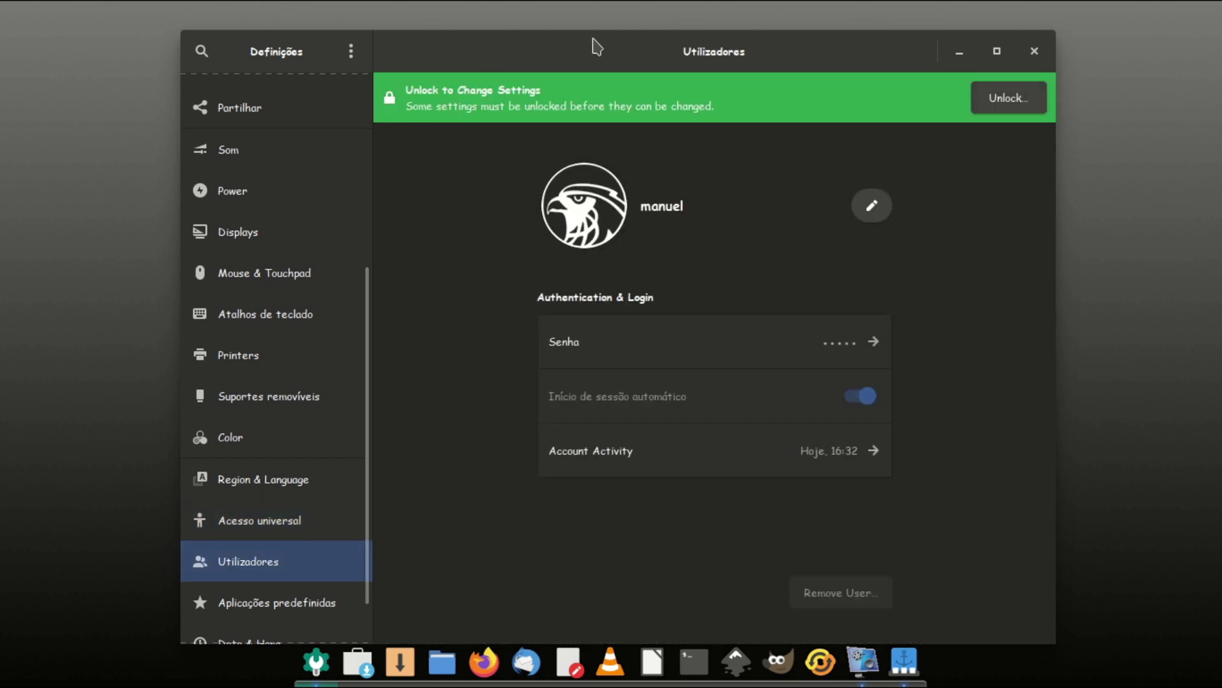
drag(592, 41, 603, 39)
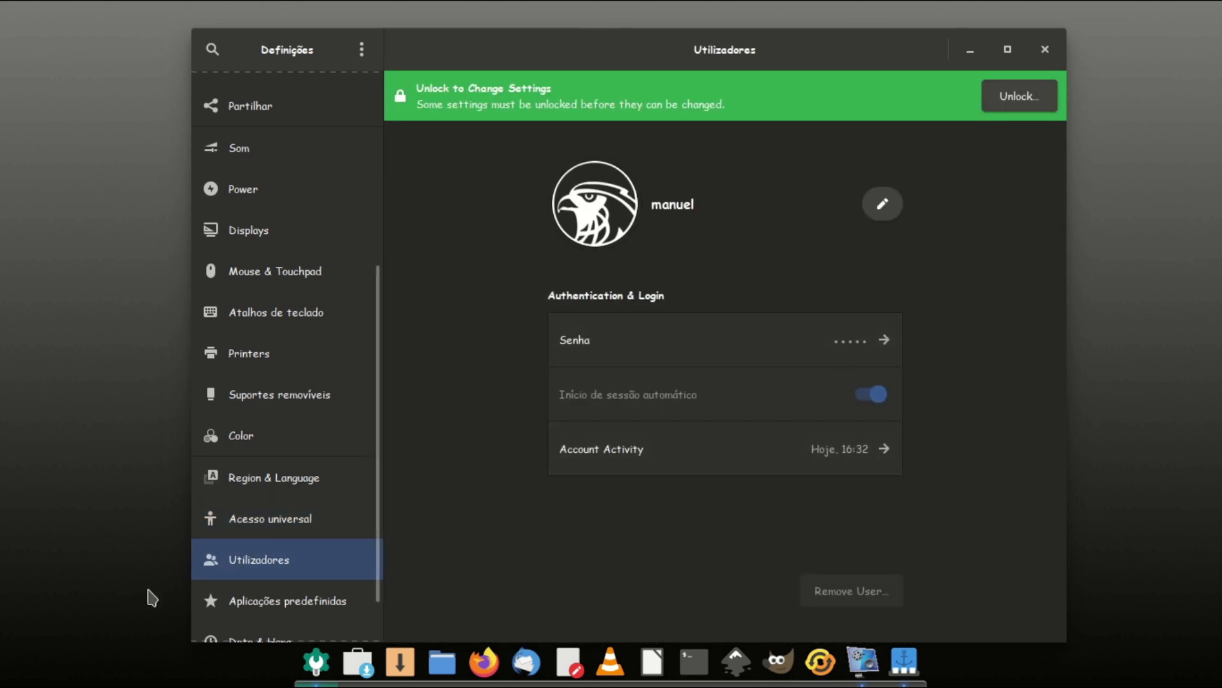
click(238, 602)
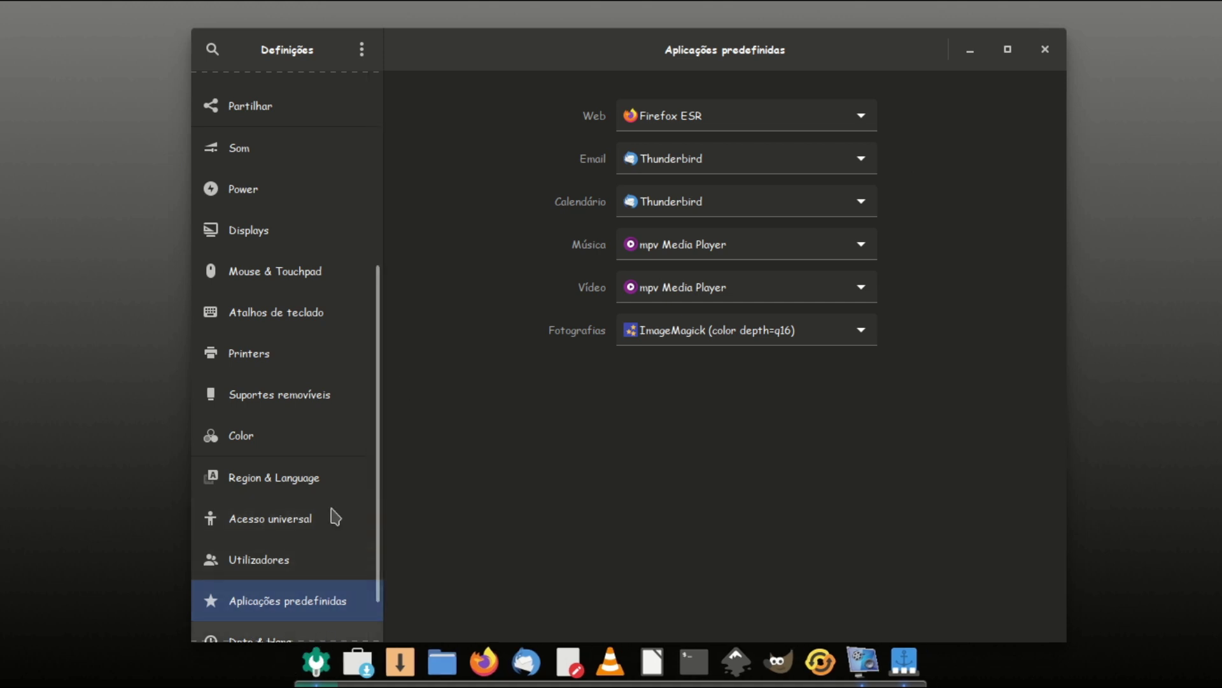
drag(709, 49, 716, 23)
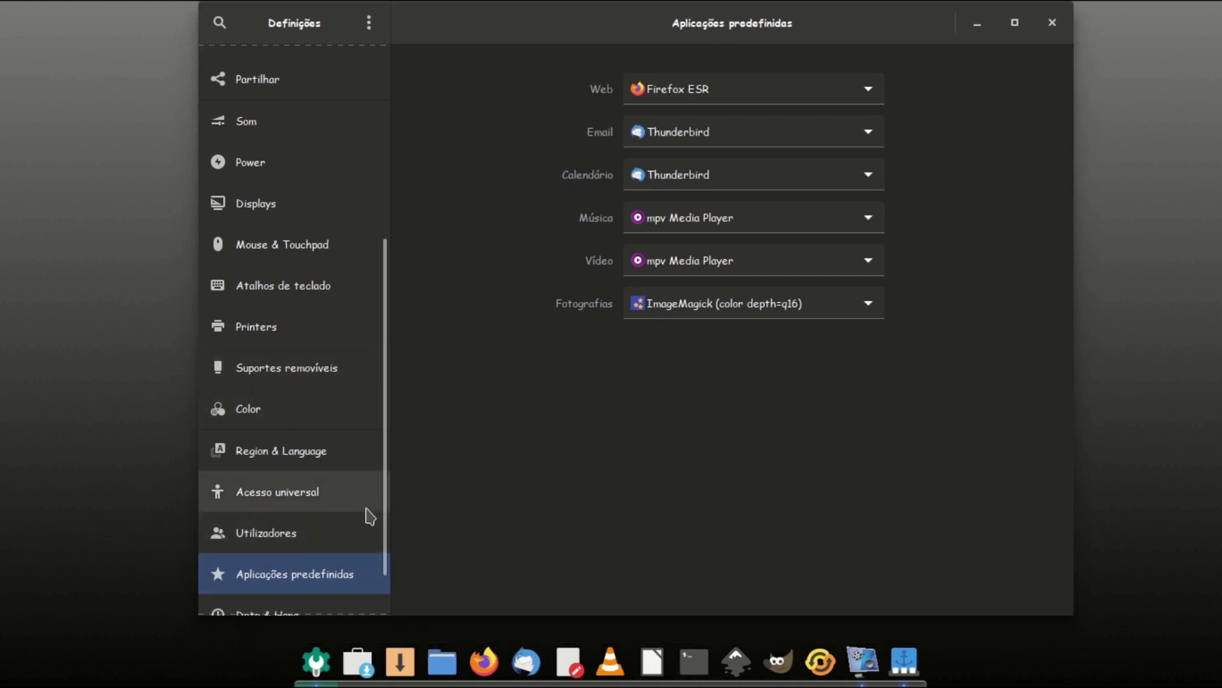
scroll(376, 595, down, 2)
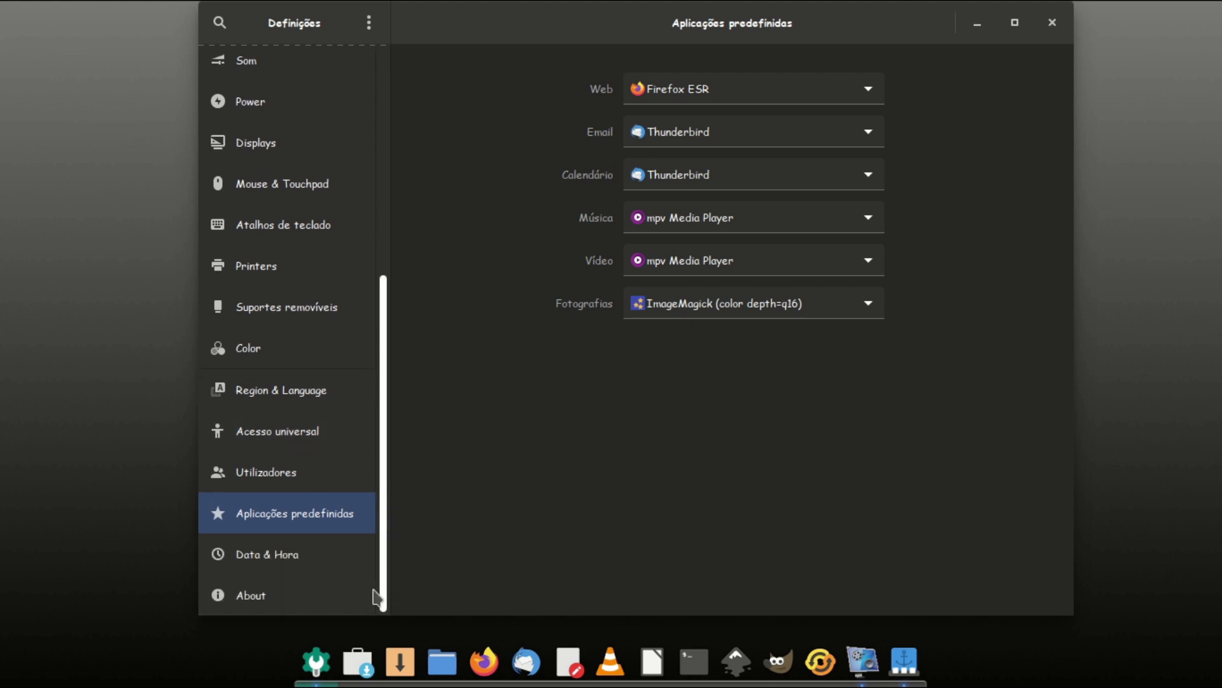
Step: Show Data & Hora, review the About page's hardware, OS and GNOME version details, and close the system settings
click(293, 566)
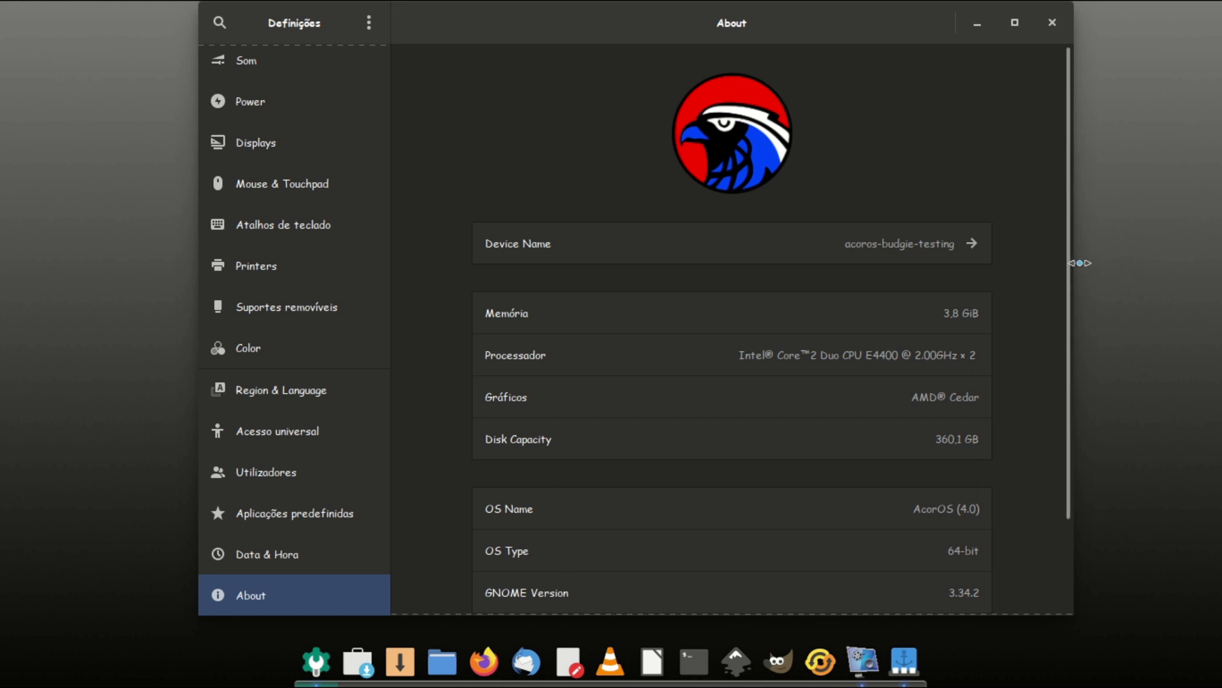
scroll(1060, 325, down, 3)
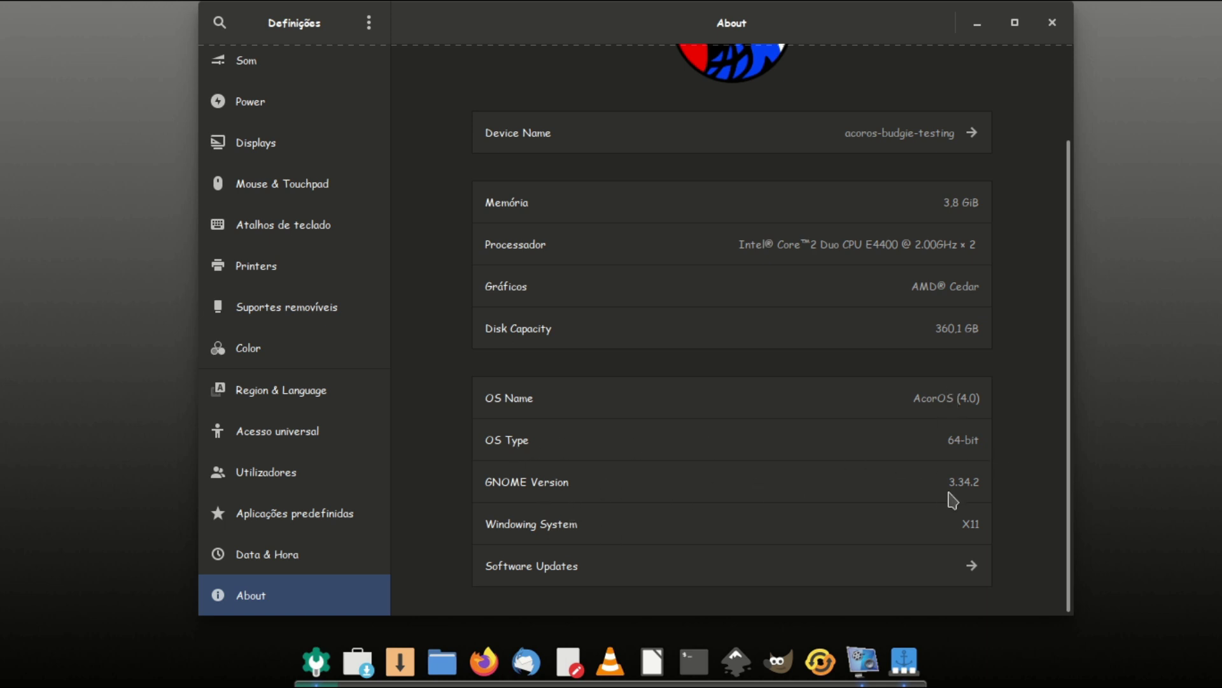
drag(966, 486, 989, 486)
click(1052, 22)
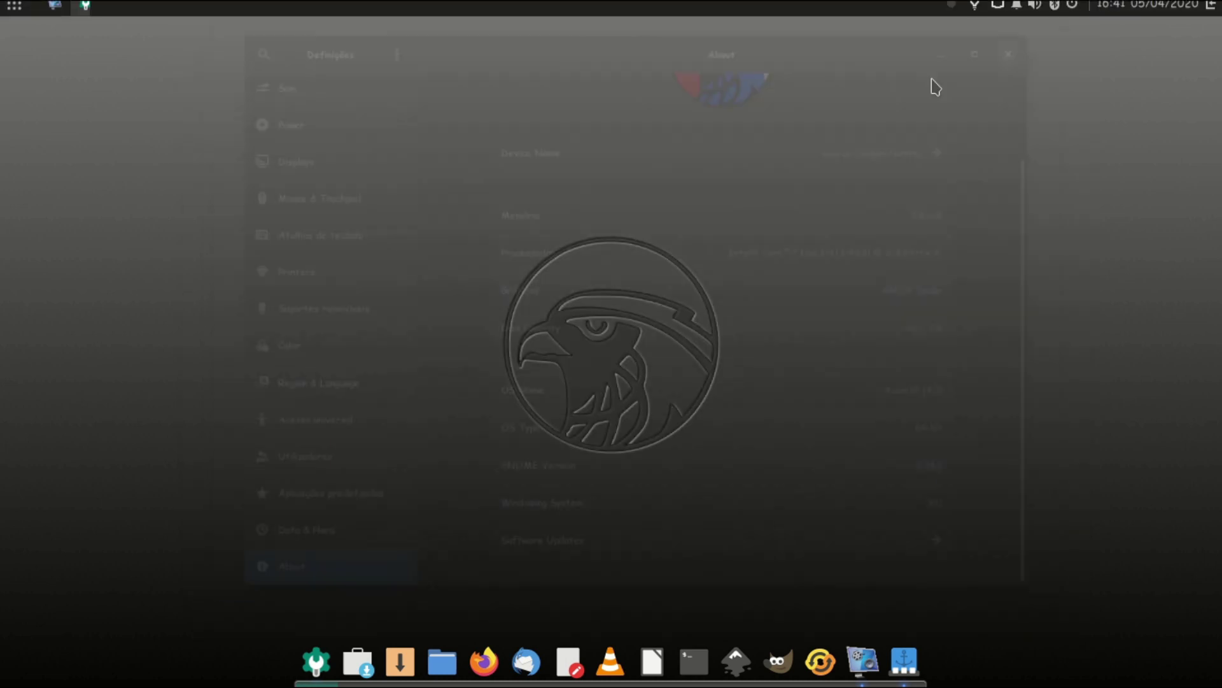
Step: View the Input Method configuration from the Preferências applications and cancel it
click(14, 14)
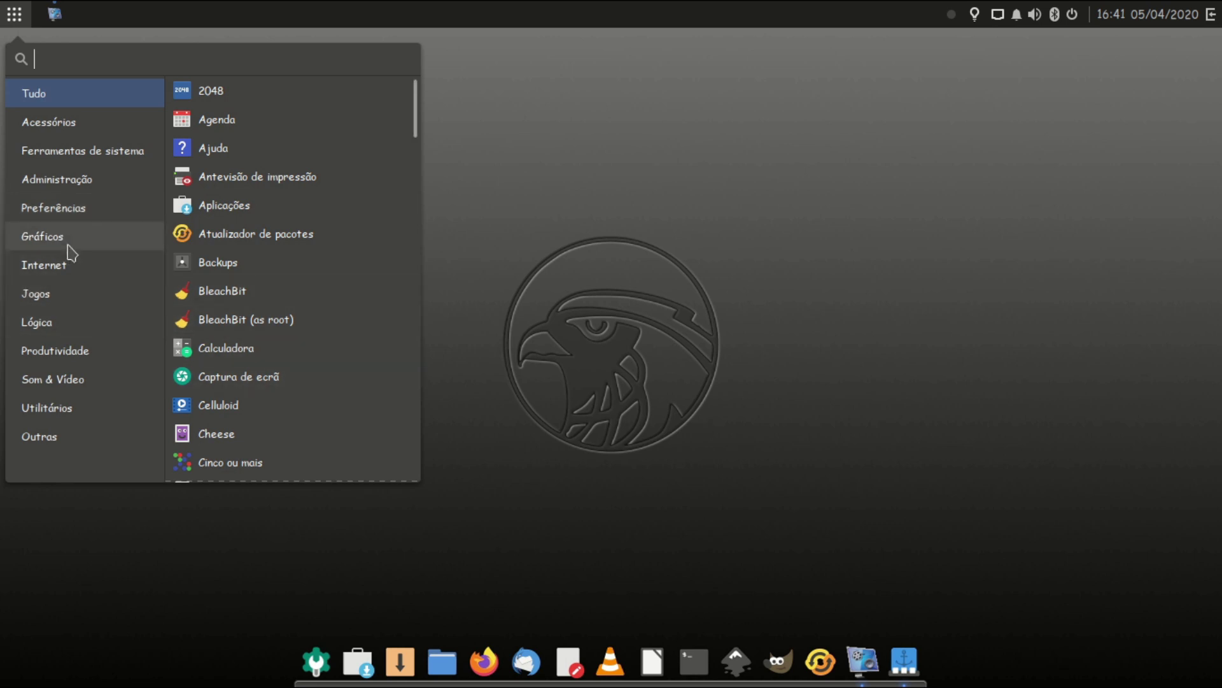
click(76, 215)
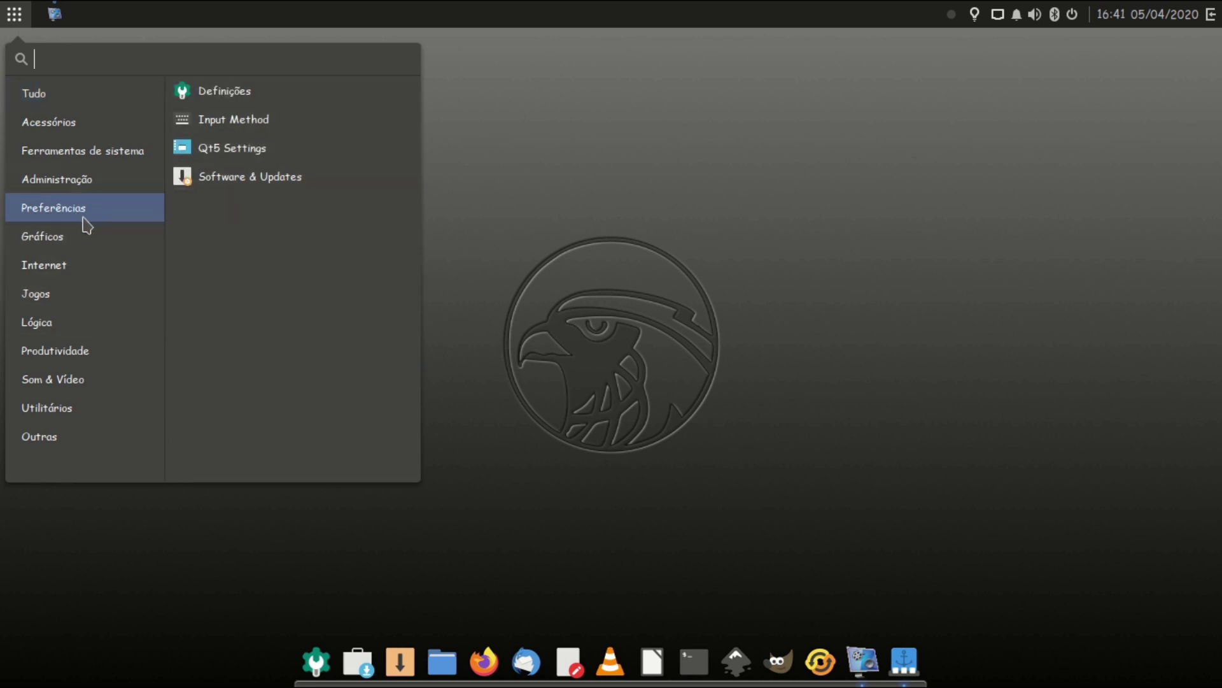
click(269, 122)
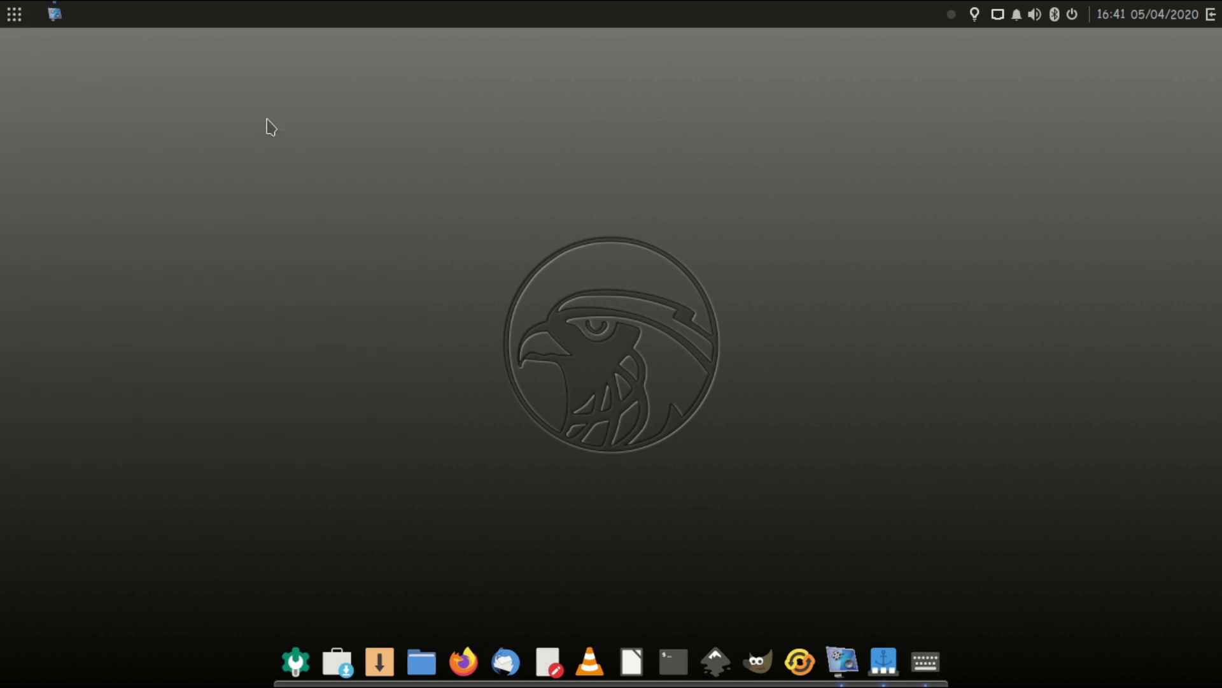
click(753, 534)
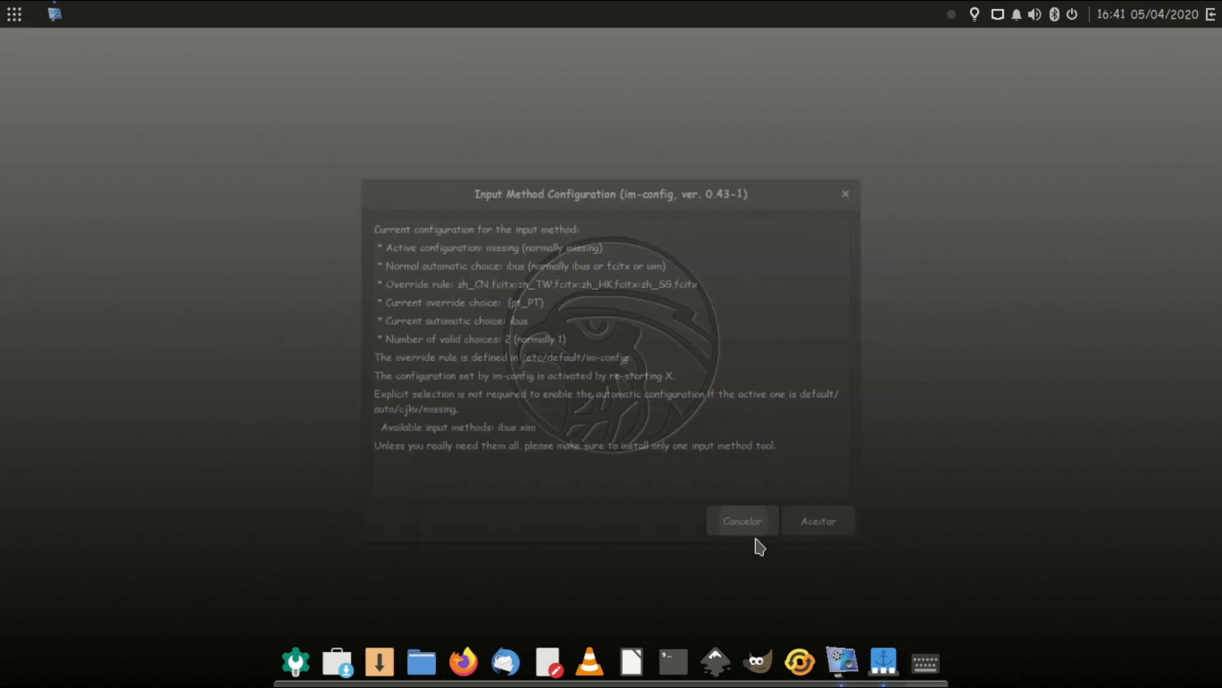
Step: Launch Qt5 Settings from the Preferências applications
click(14, 14)
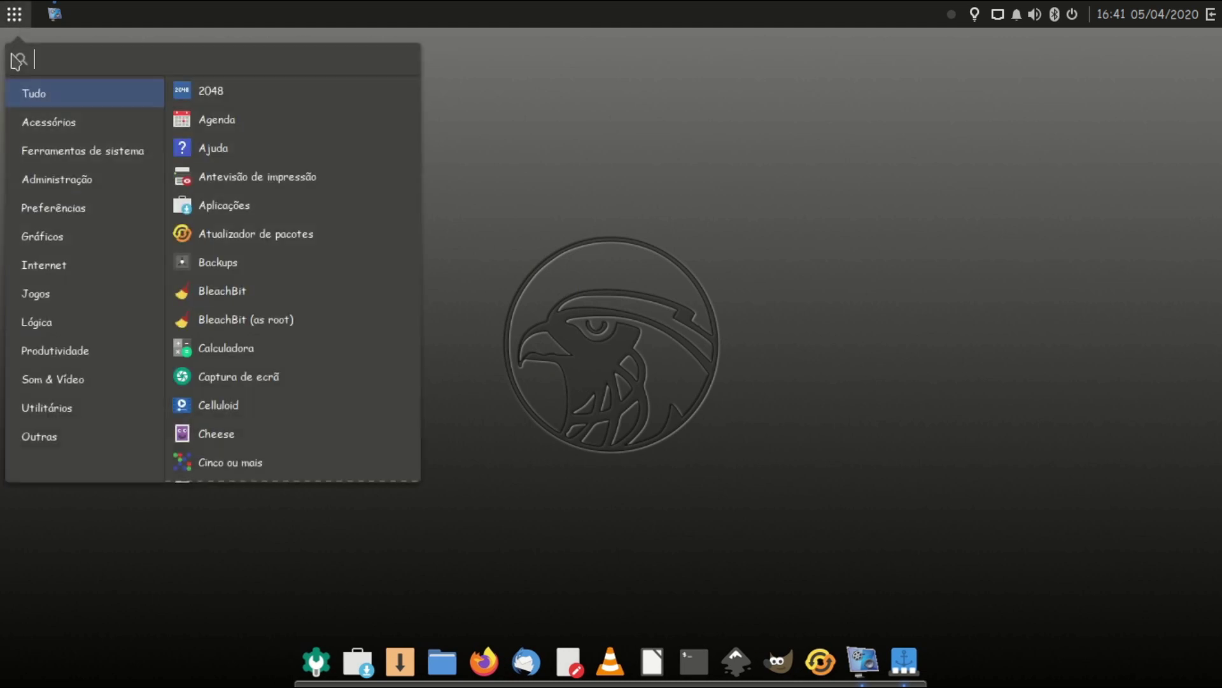
click(42, 210)
click(207, 150)
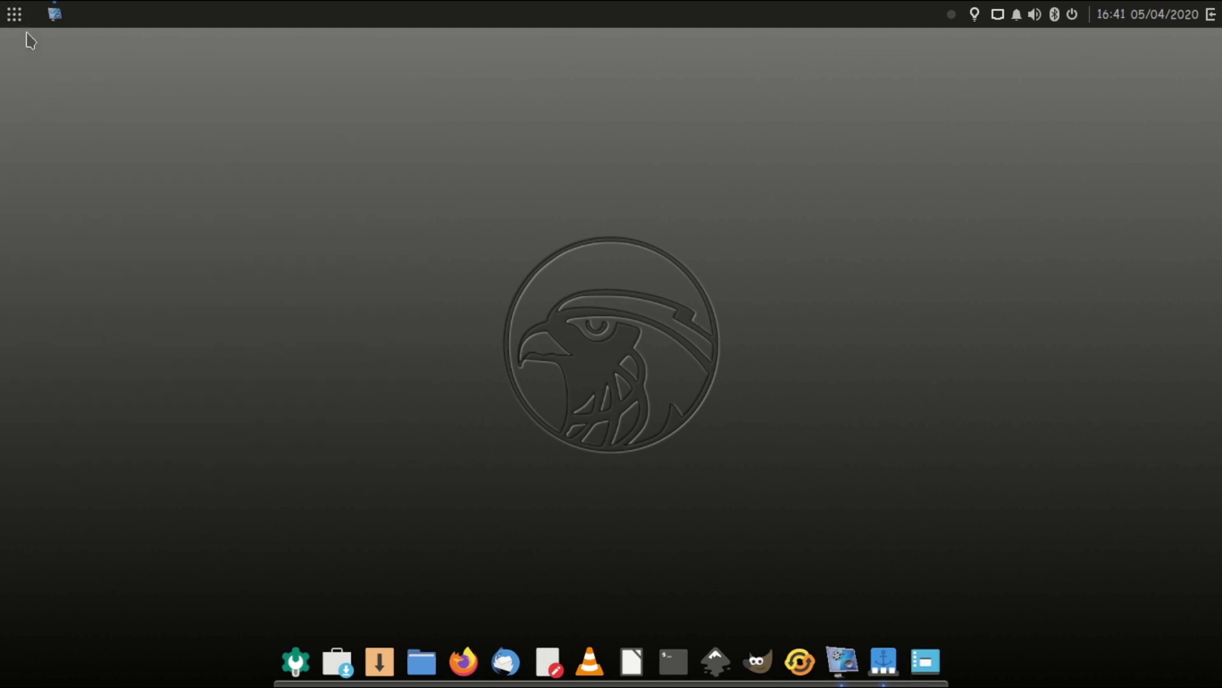
Step: Open Software & Updates, review the Other Software repositories in a maximized window, and bring it in front of the Qt5 Configuration Tool
click(14, 14)
click(42, 205)
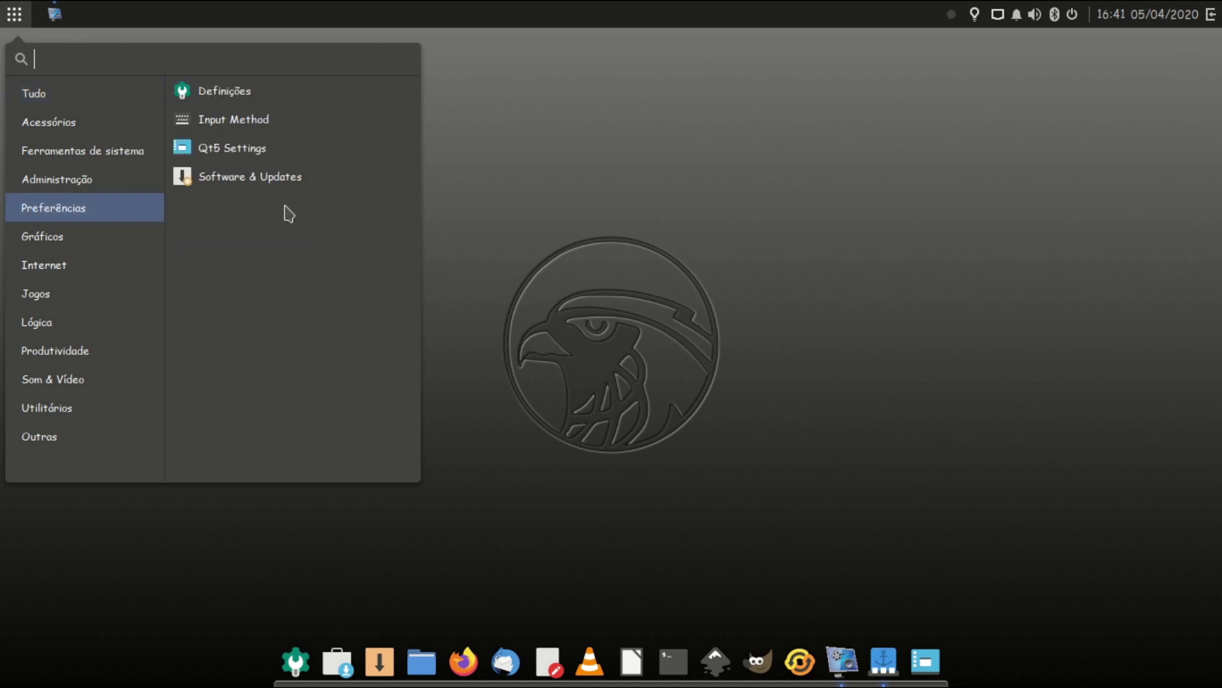
click(293, 182)
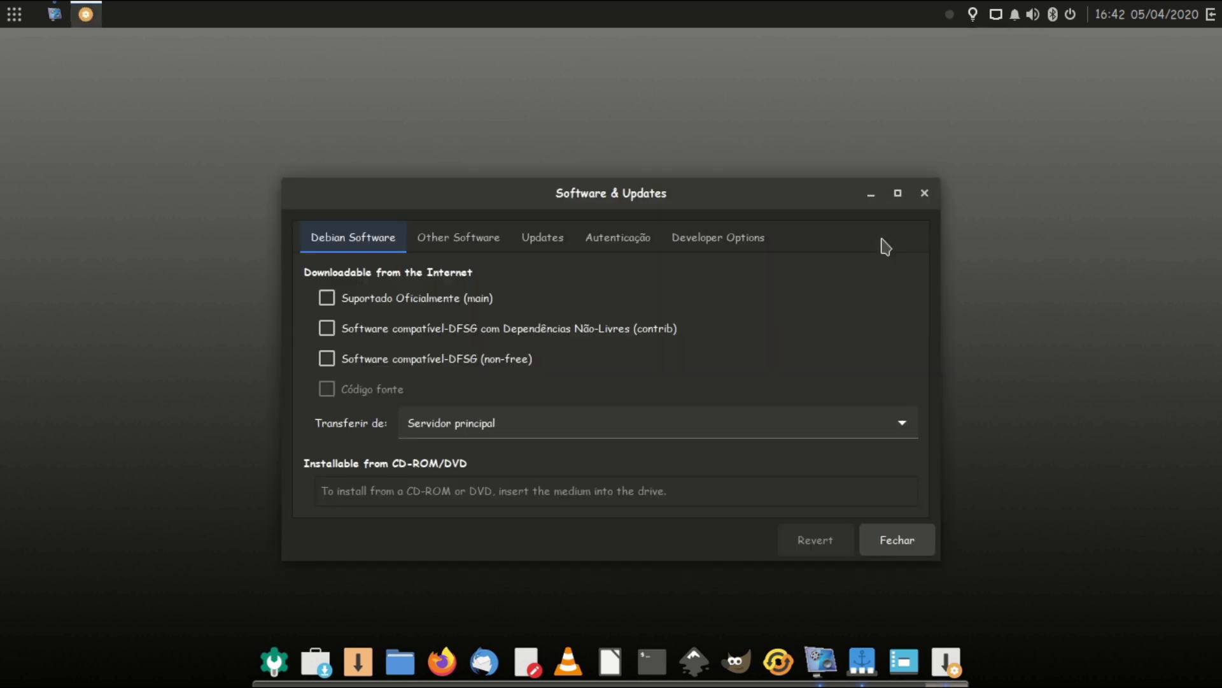
drag(687, 195, 680, 124)
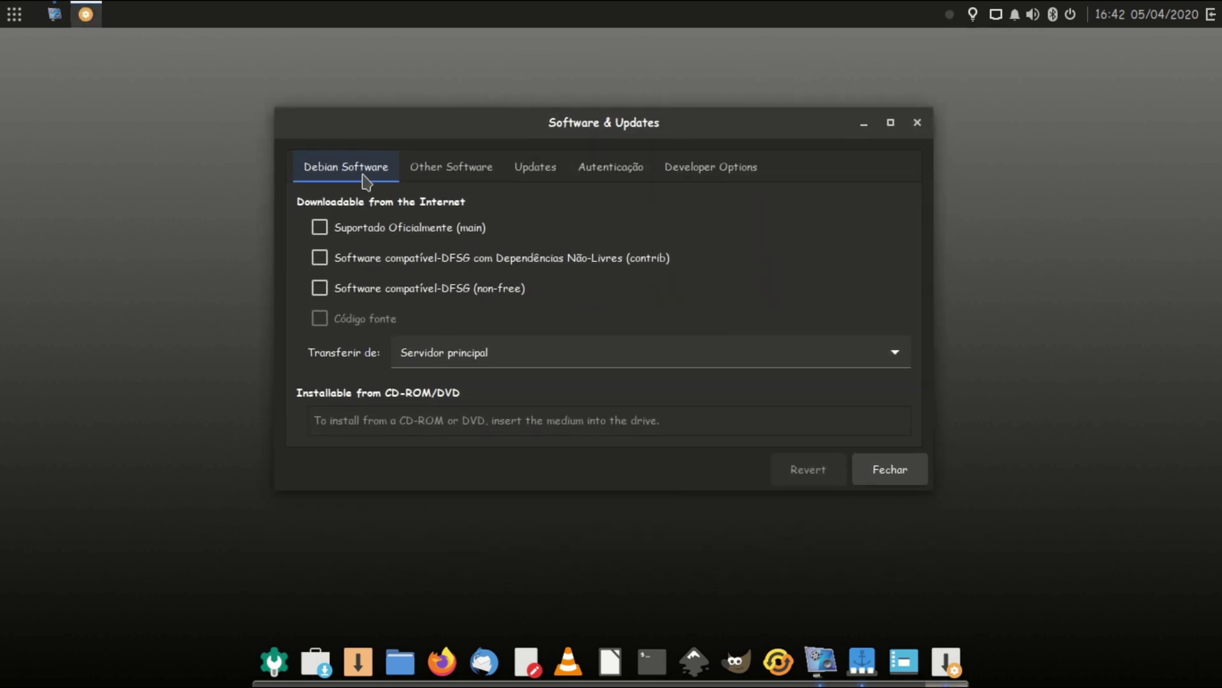
click(446, 173)
click(445, 173)
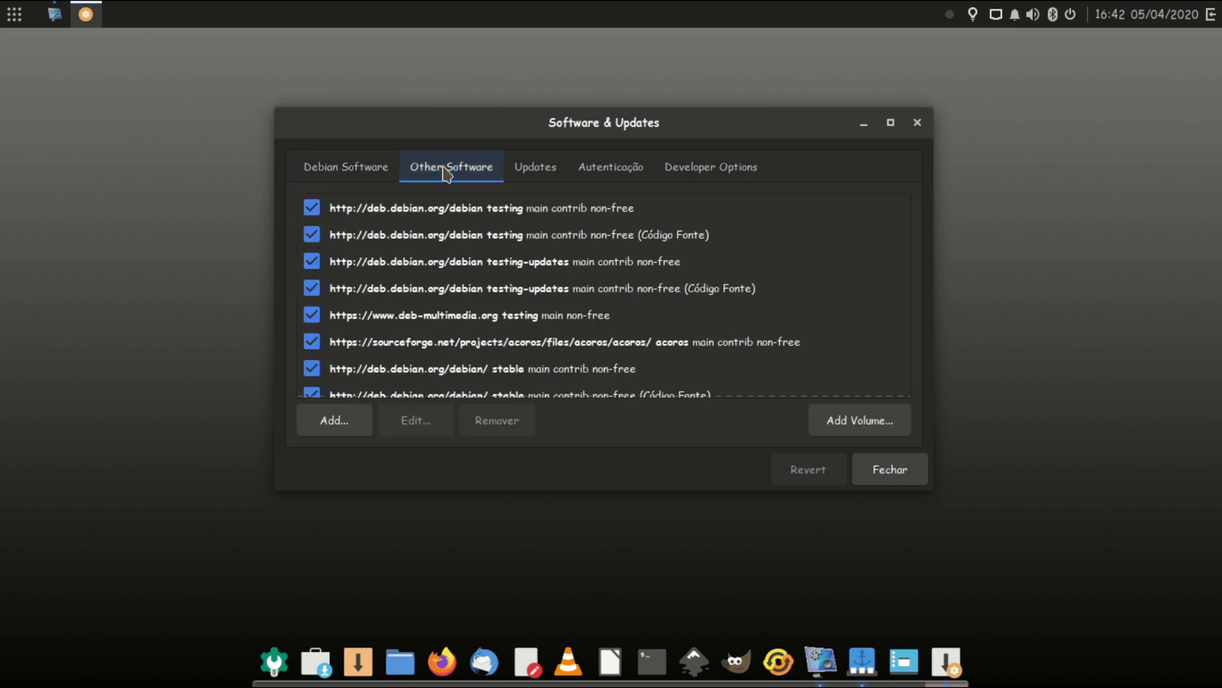
click(891, 122)
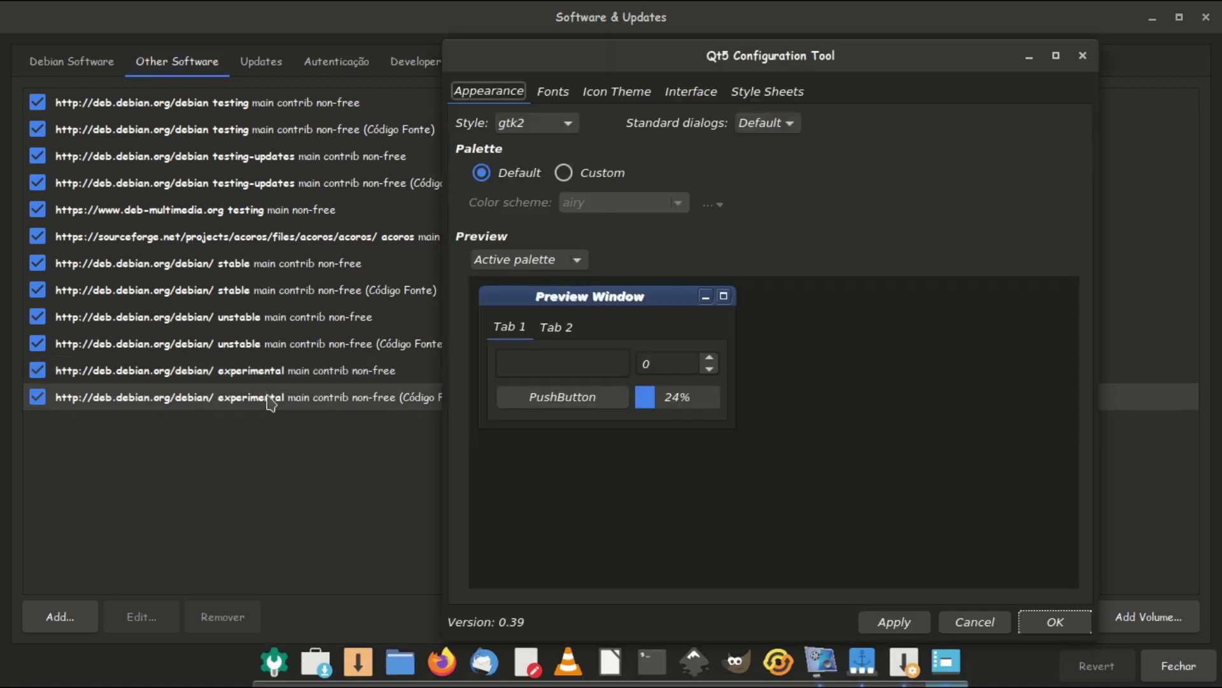
click(641, 29)
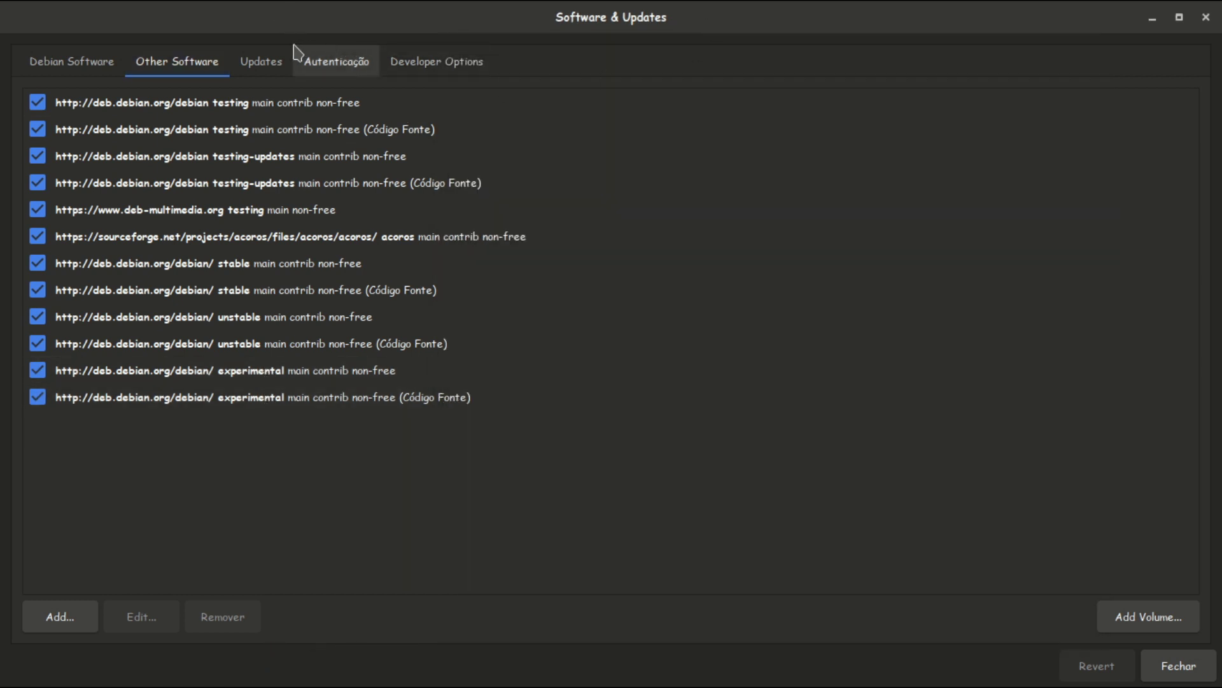
Step: Check the Updates, Autenticação and Developer Options settings of Software & Updates, and close it
click(270, 69)
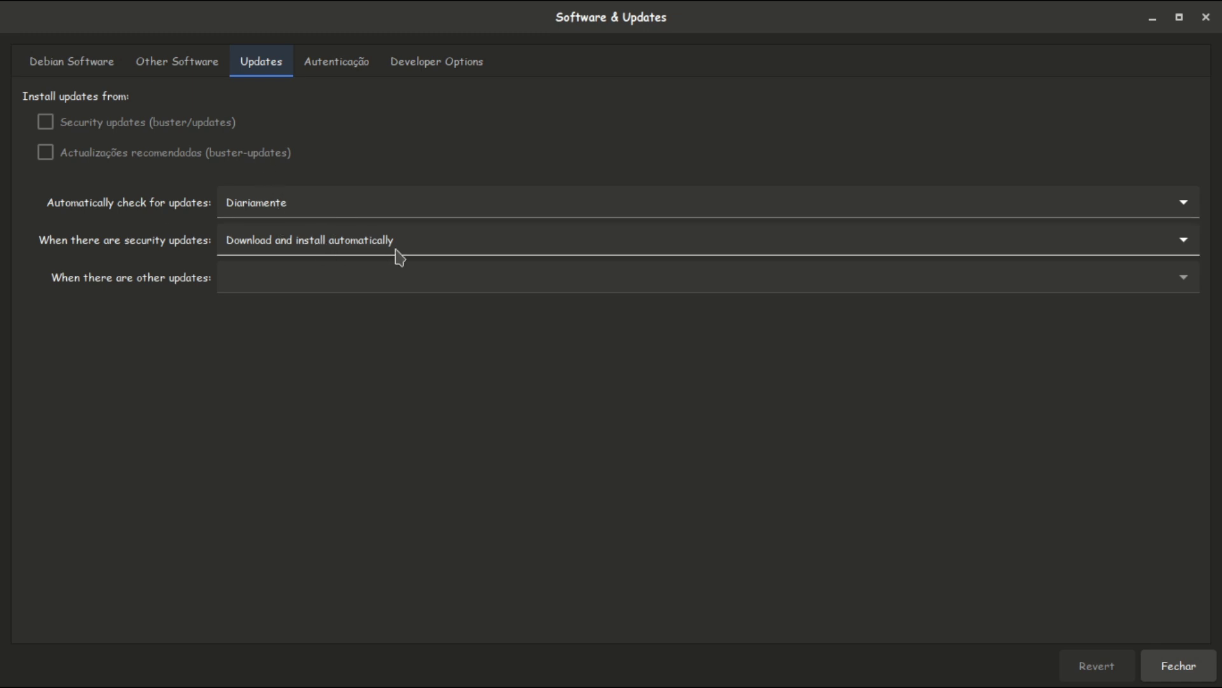
click(310, 65)
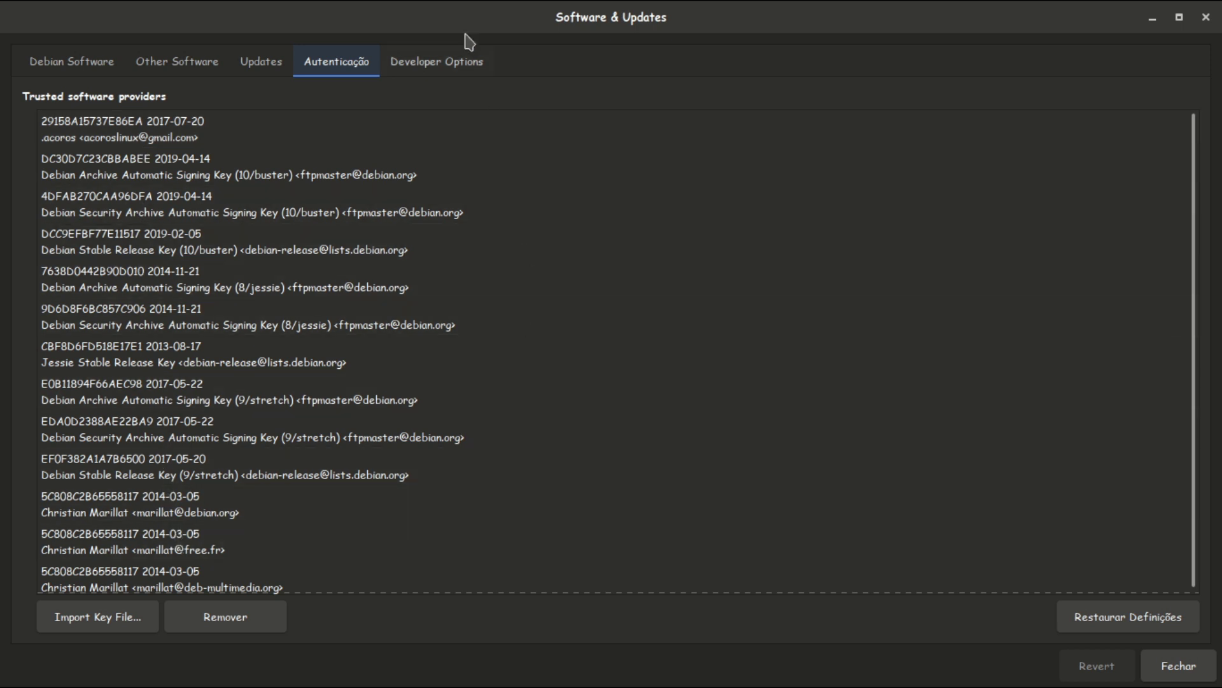
click(434, 62)
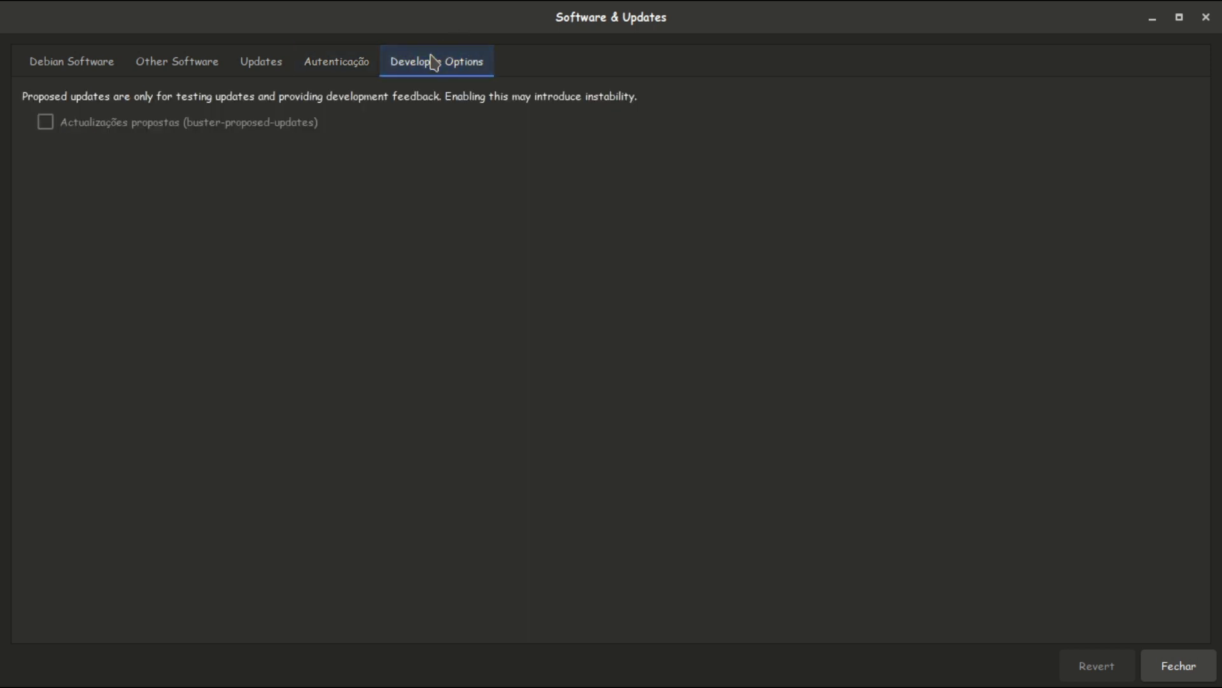
click(1179, 19)
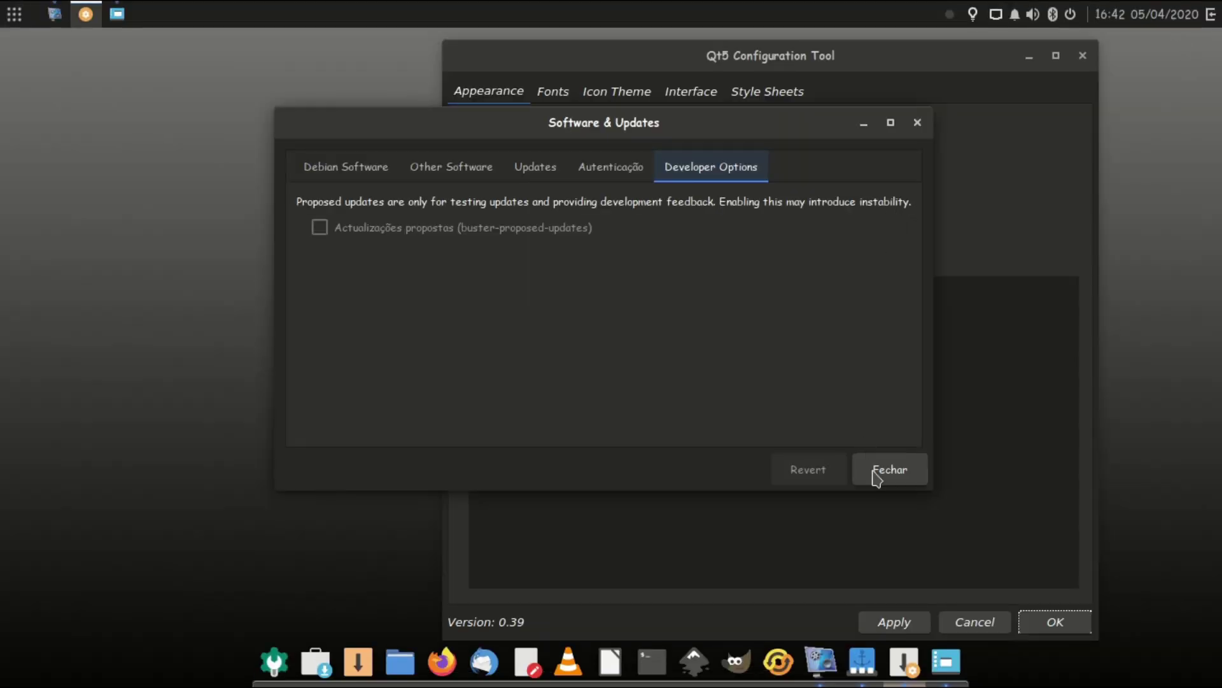
click(890, 469)
Step: View the available Qt5 appearance styles and keep gtk2 selected
drag(885, 56, 959, 32)
click(627, 107)
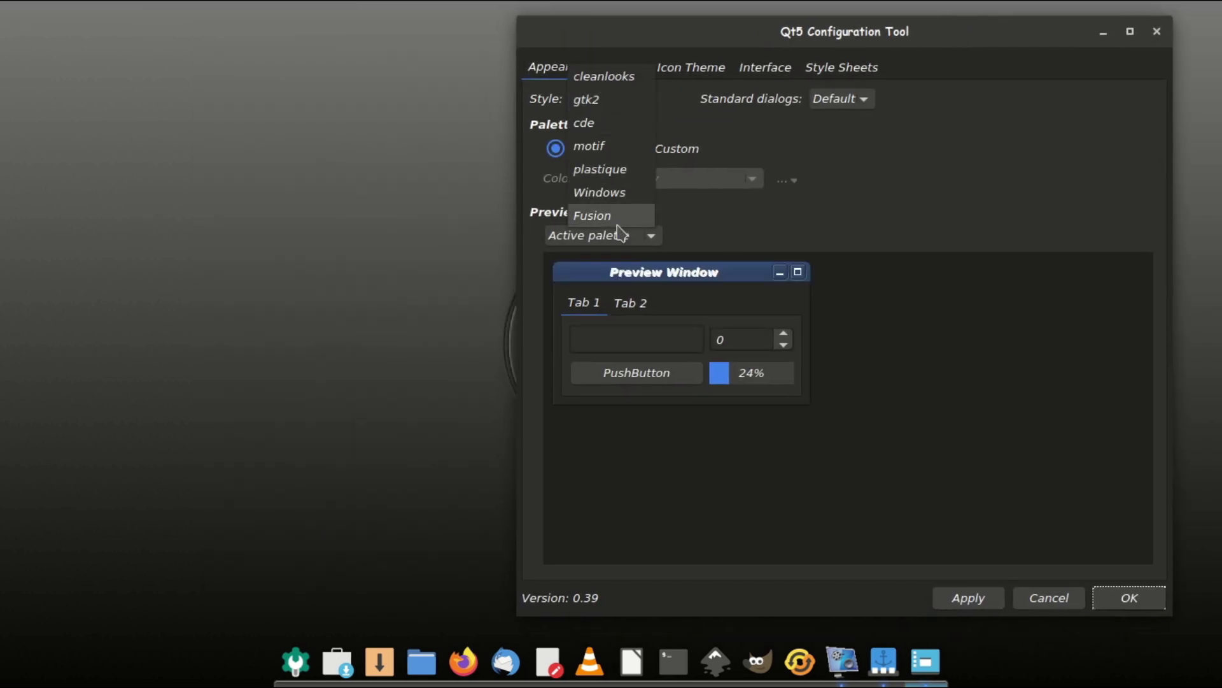
click(618, 102)
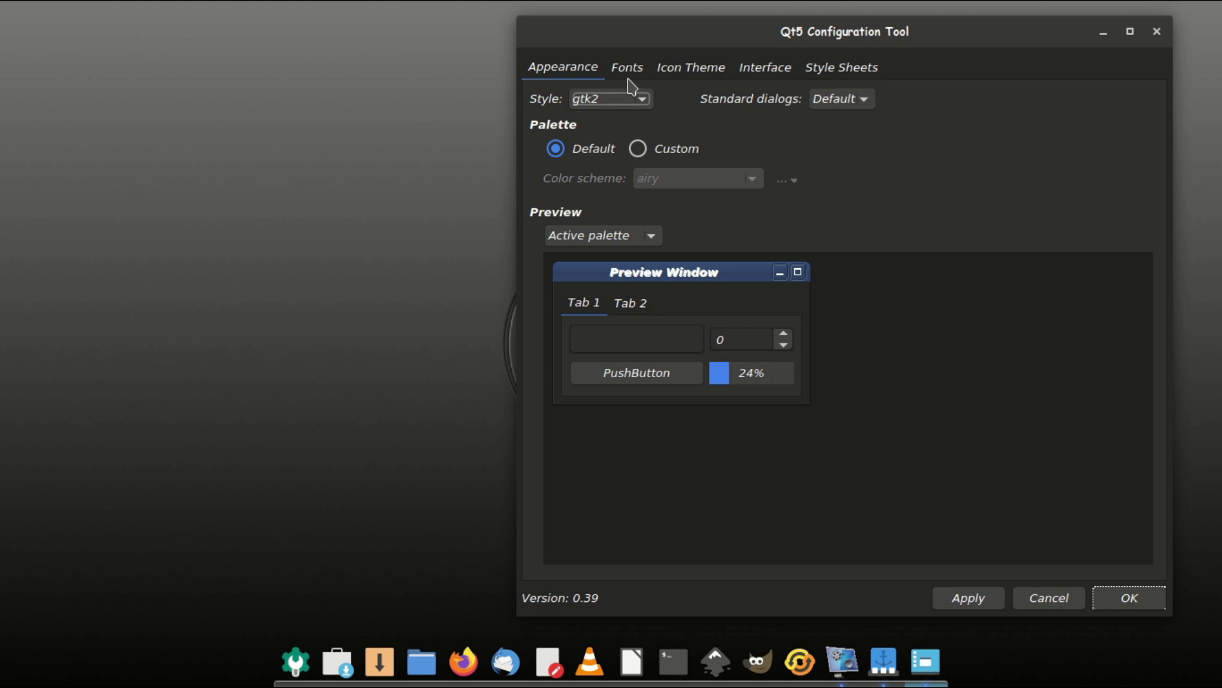
Step: Look through the Qt5 Fonts, Icon Theme, Interface and Style Sheets settings, including the installed Mint and Papirus icon themes
click(629, 79)
click(696, 75)
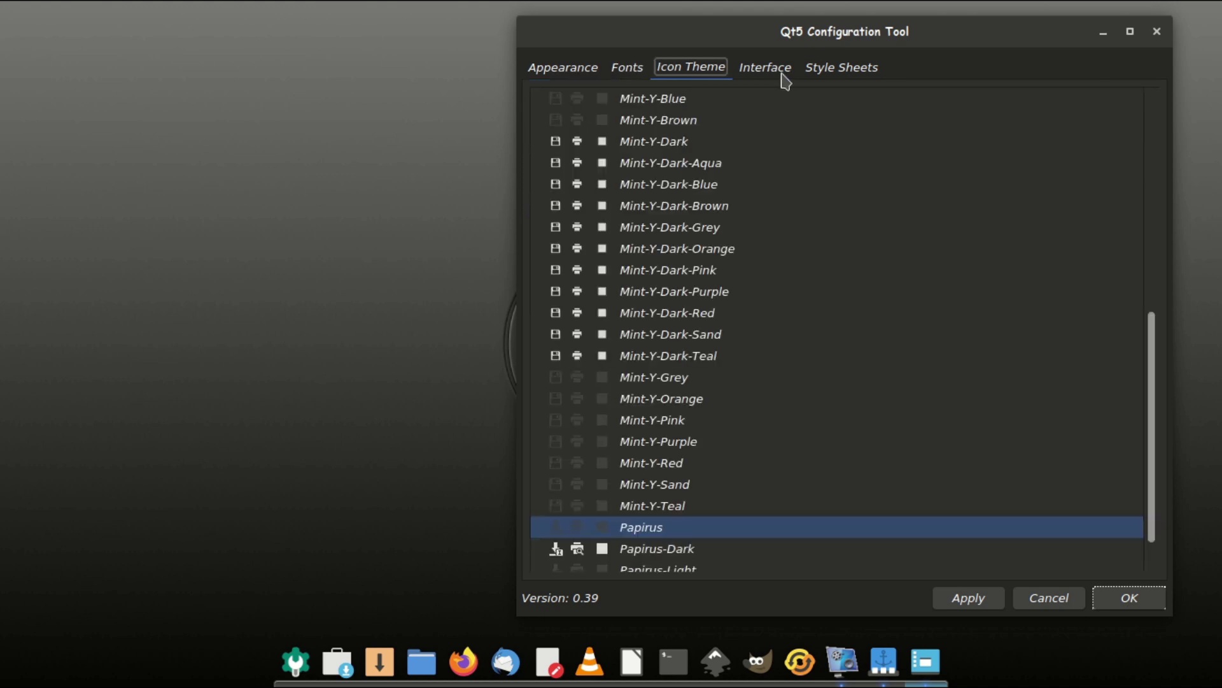
scroll(743, 387, up, 2)
scroll(743, 388, down, 3)
click(758, 70)
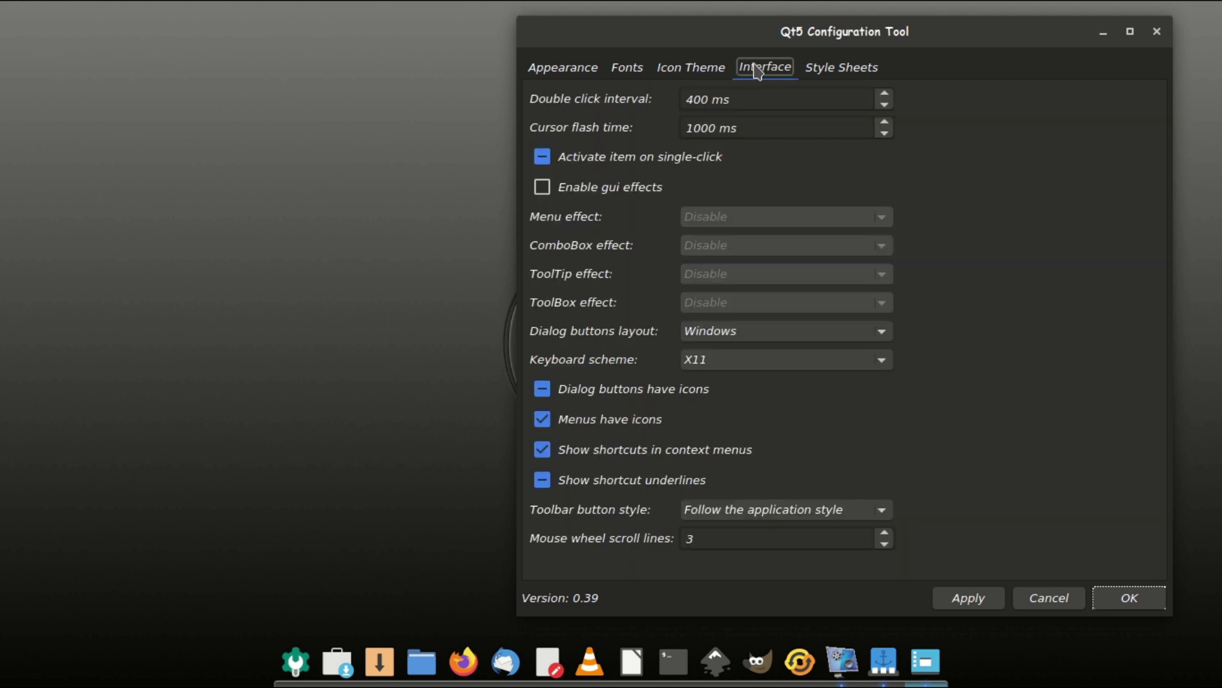
click(870, 70)
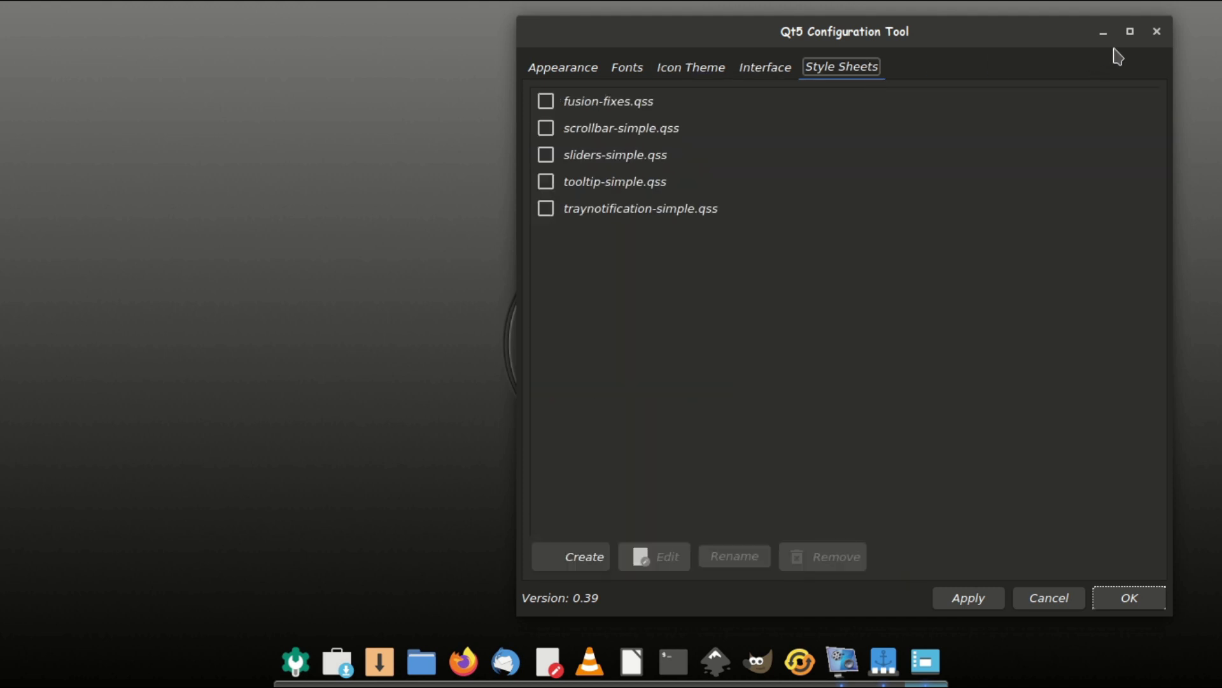
Step: Close the Qt5 Configuration Tool, then open the Gnome drawing and painting editor, view its window and close it
click(1157, 31)
click(14, 14)
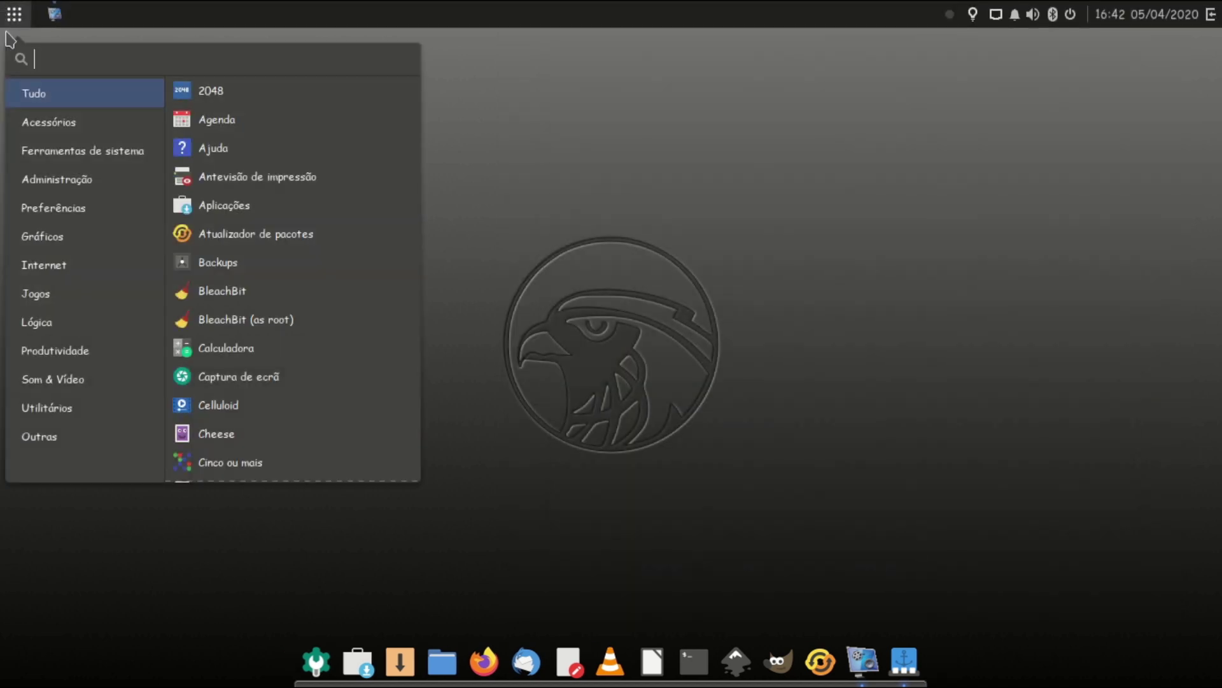
click(51, 207)
click(99, 242)
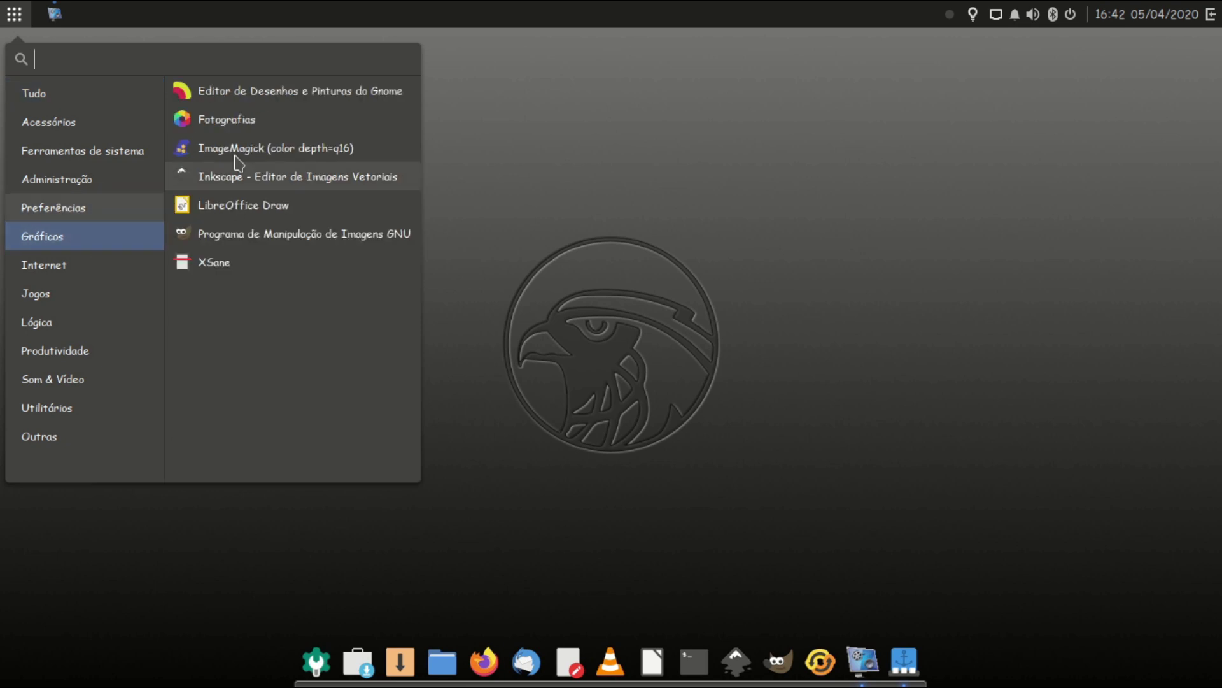
click(265, 96)
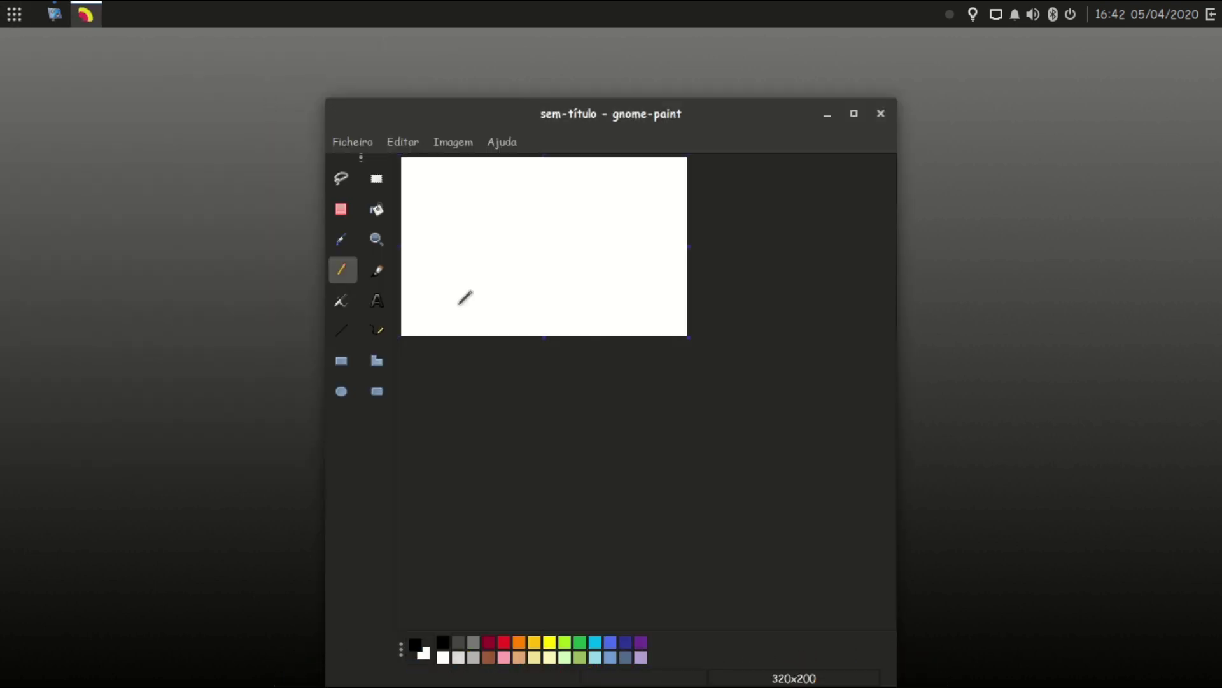
drag(624, 115, 631, 69)
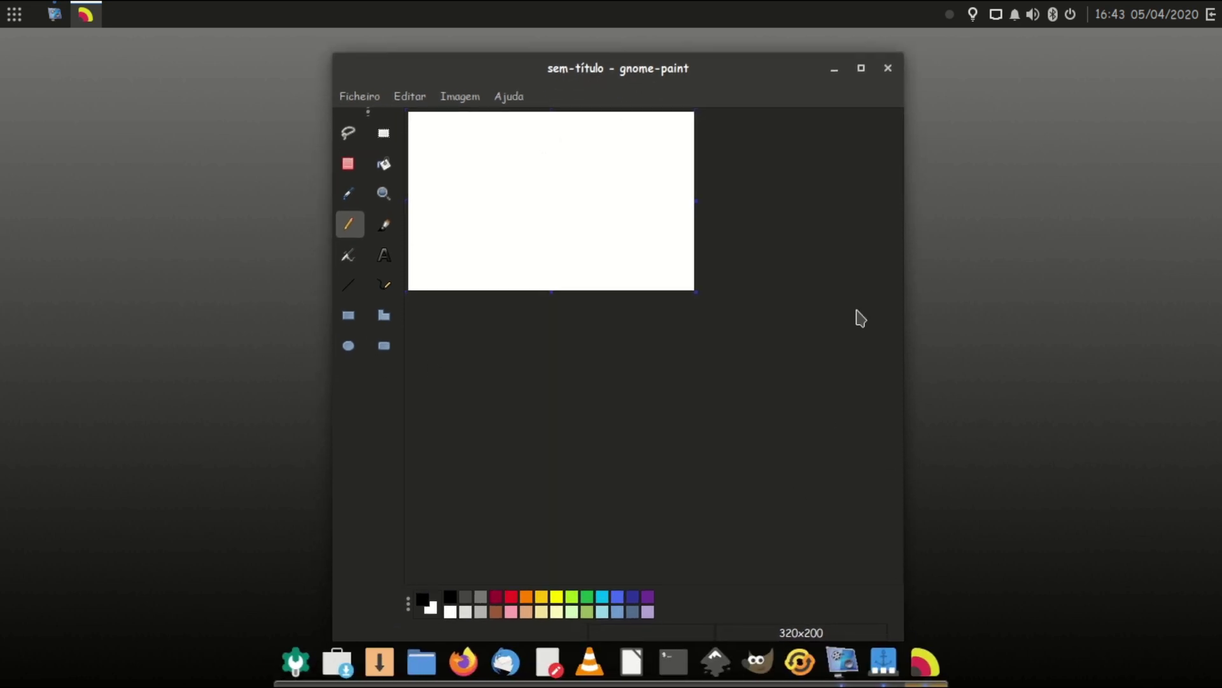
click(889, 67)
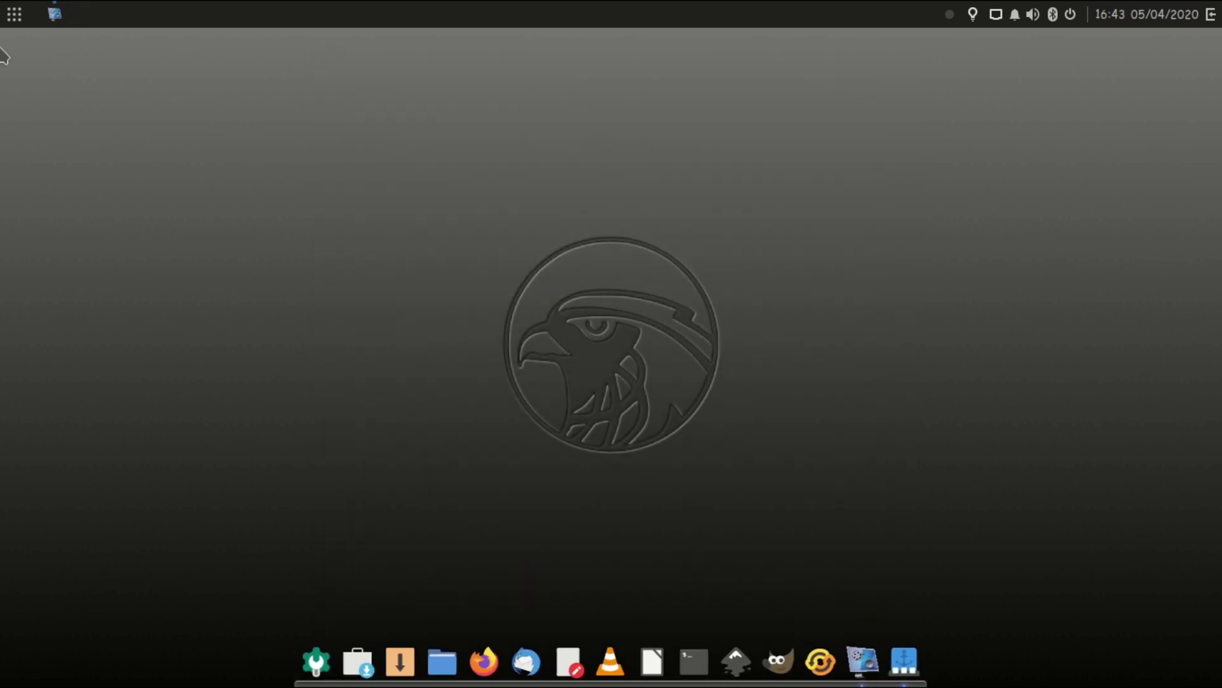
Step: Open Fotografias, browse the saved desktop screenshots at full size and close the application
click(14, 14)
click(46, 260)
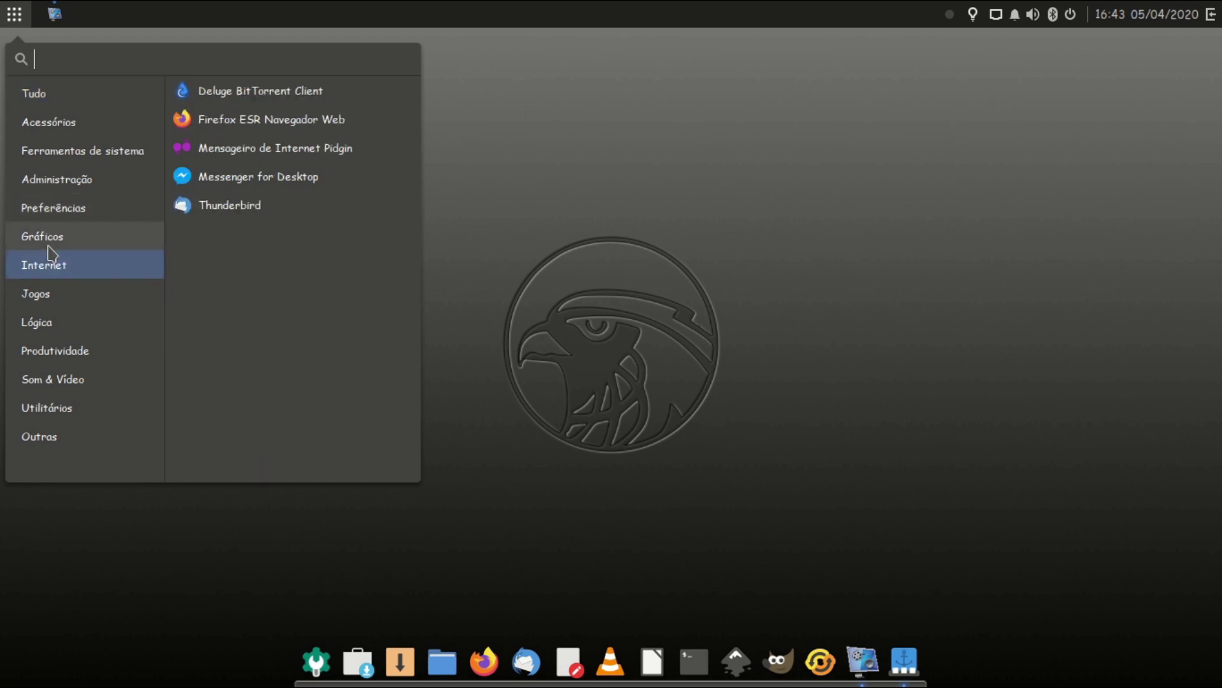
click(46, 238)
click(284, 131)
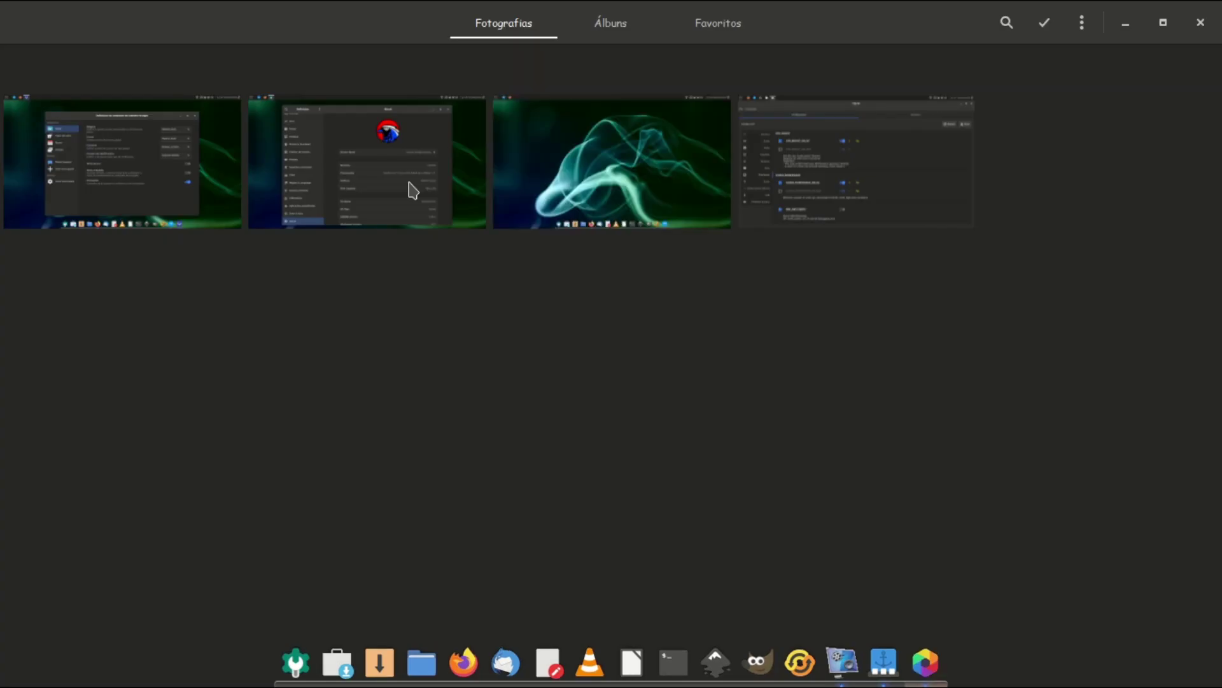
click(665, 171)
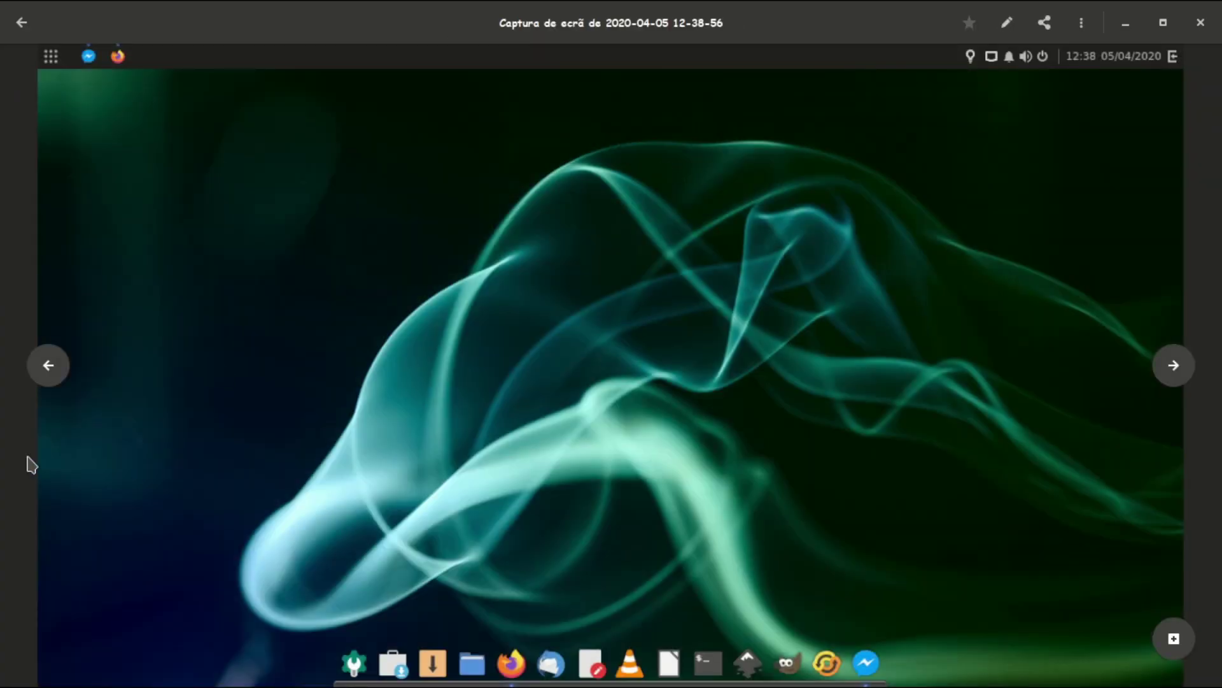
click(48, 366)
click(48, 366)
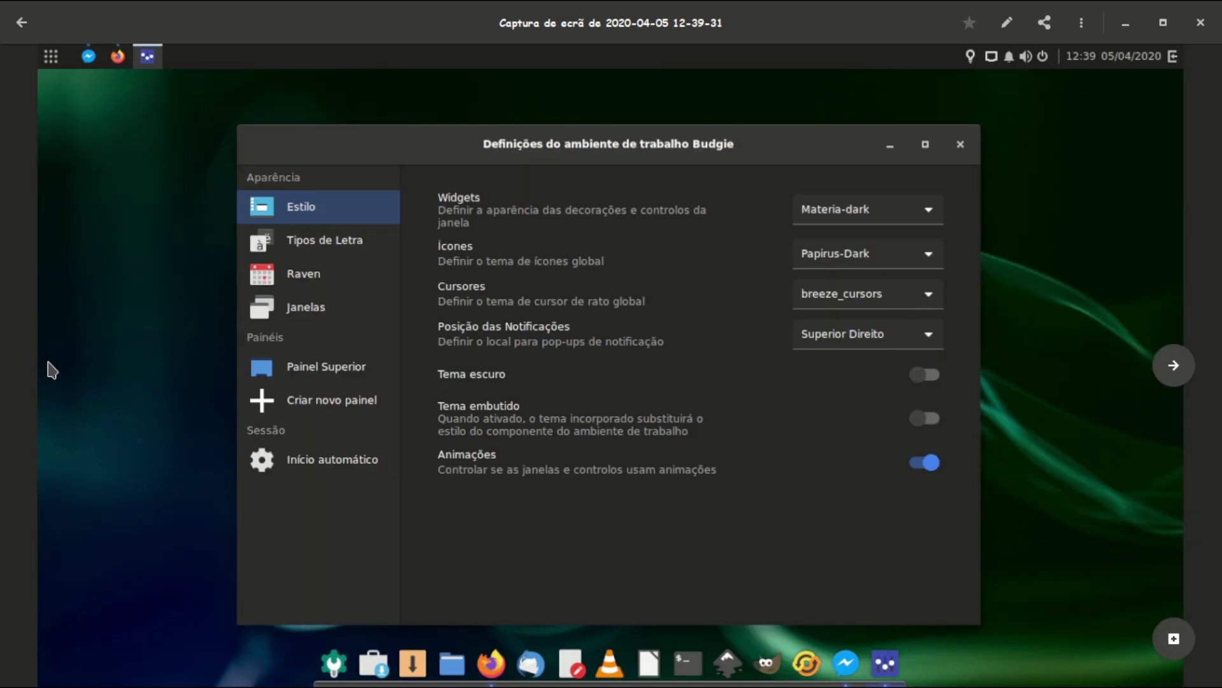
click(1200, 22)
Step: Open ImageMagick (color depth=q16) from the graphics applications, view its start window and close it
click(14, 14)
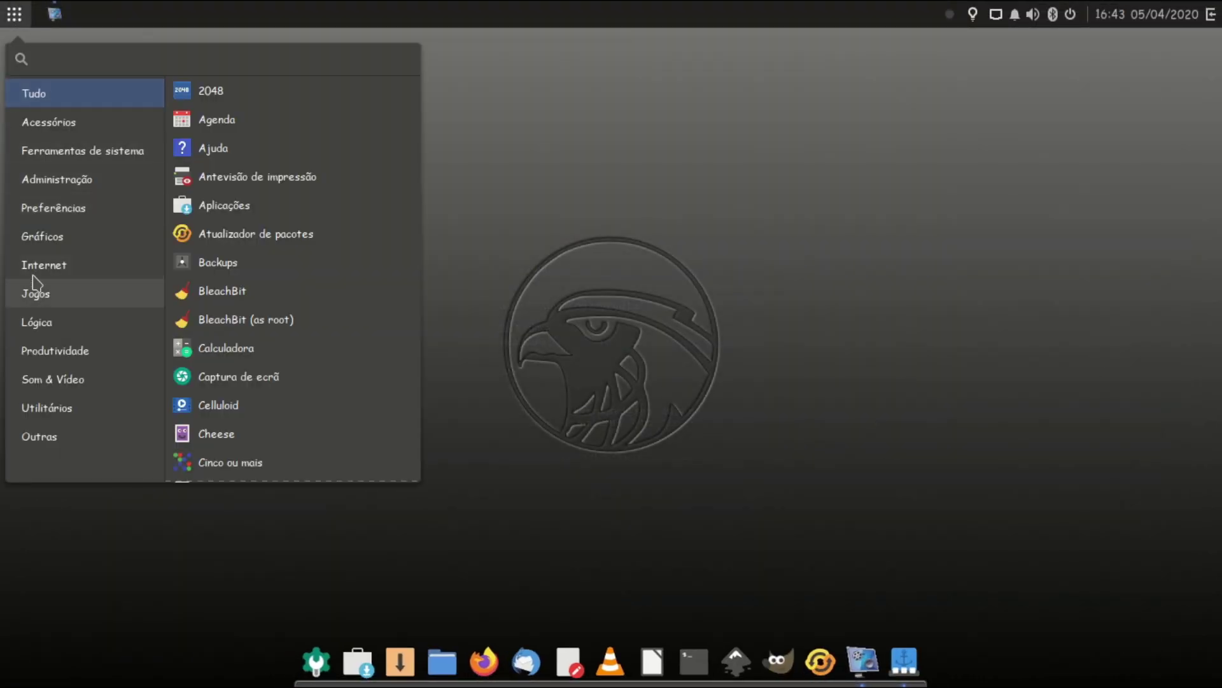
click(23, 210)
click(39, 243)
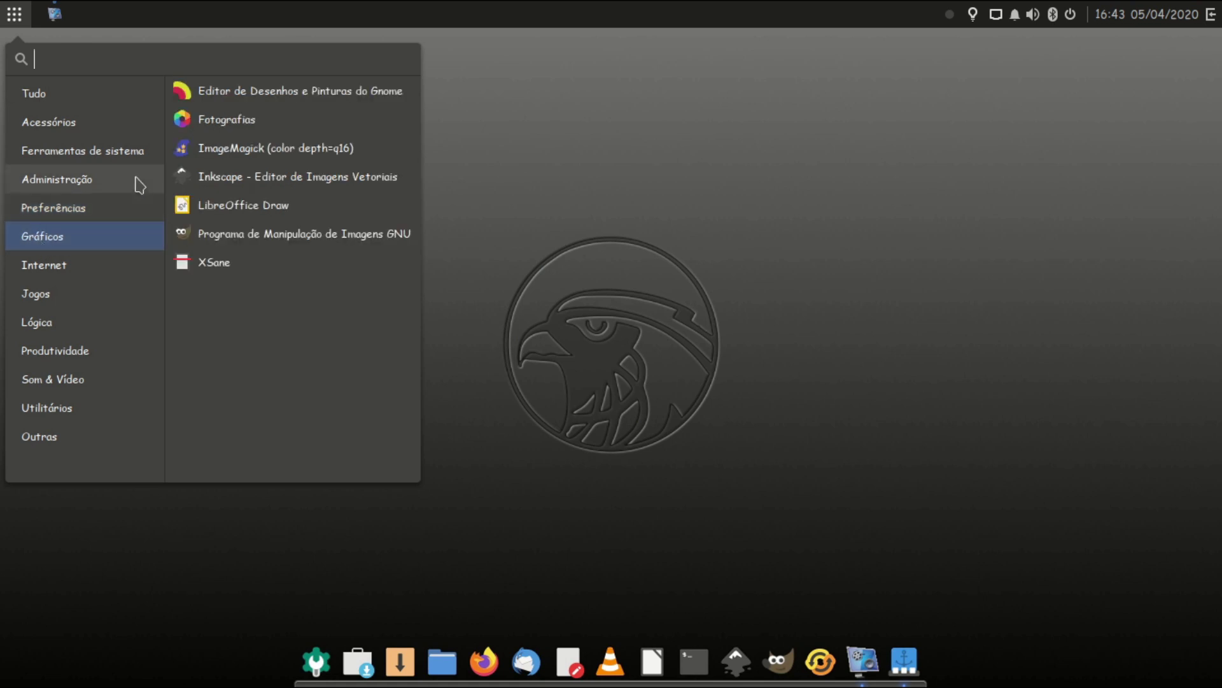
click(214, 150)
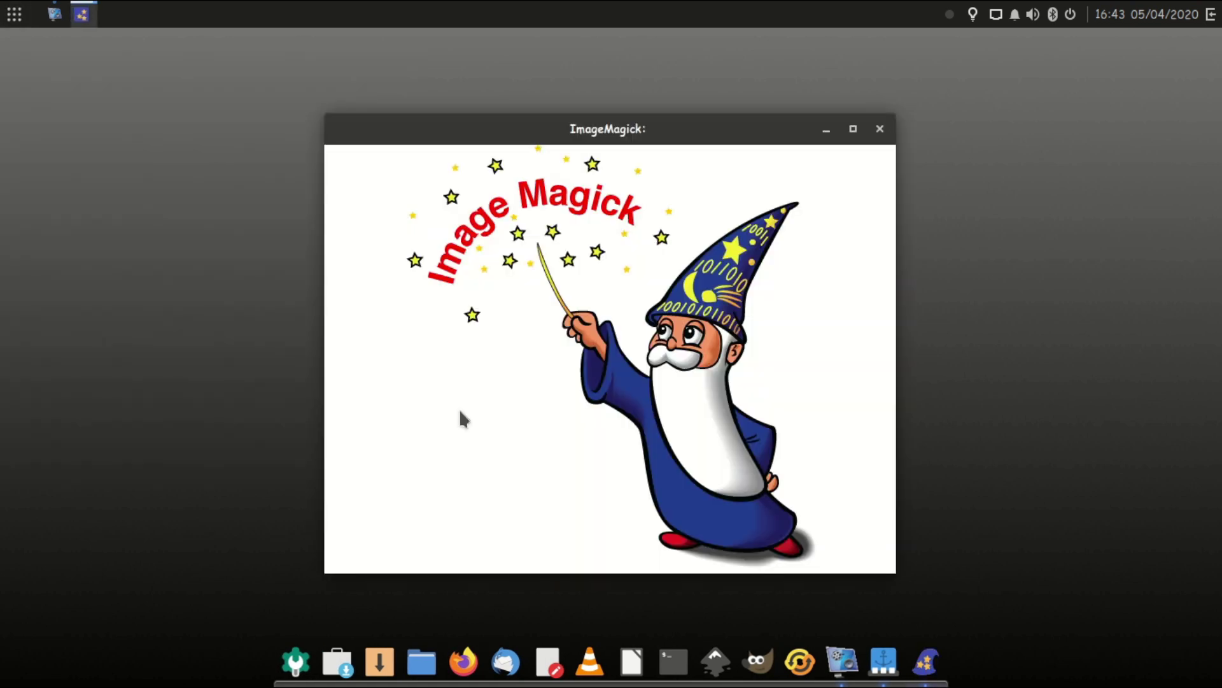
click(882, 130)
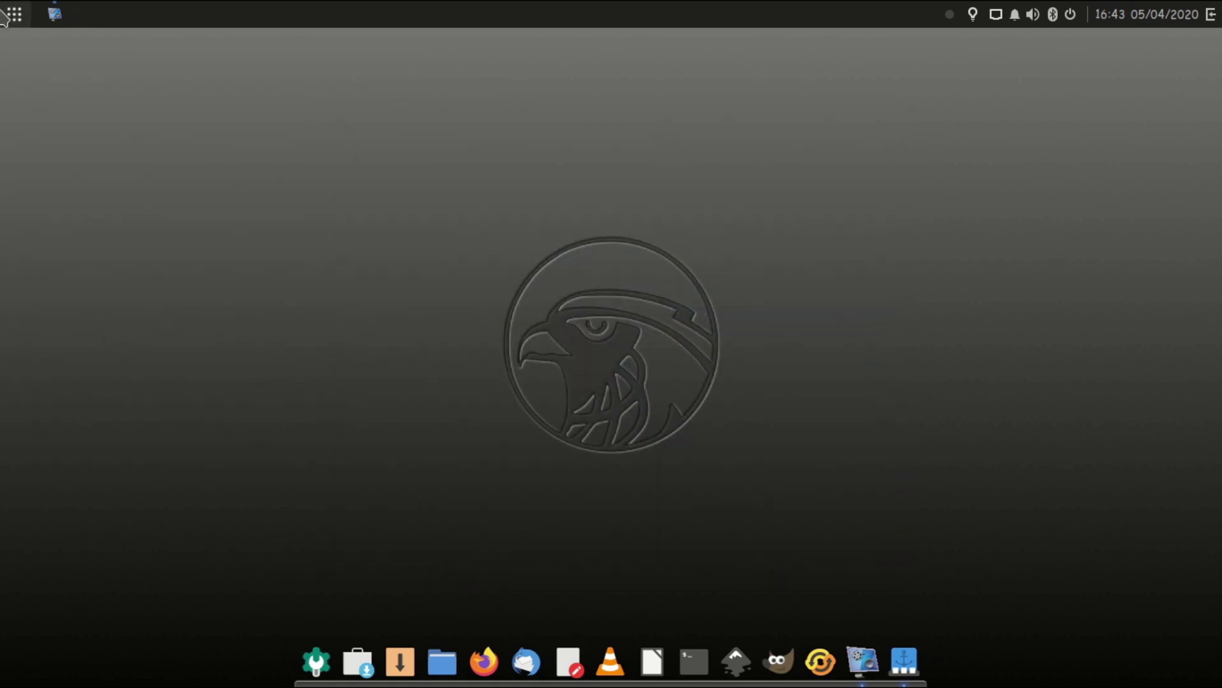
Step: Open Inkscape, check its version in the About window and quit the application
click(14, 14)
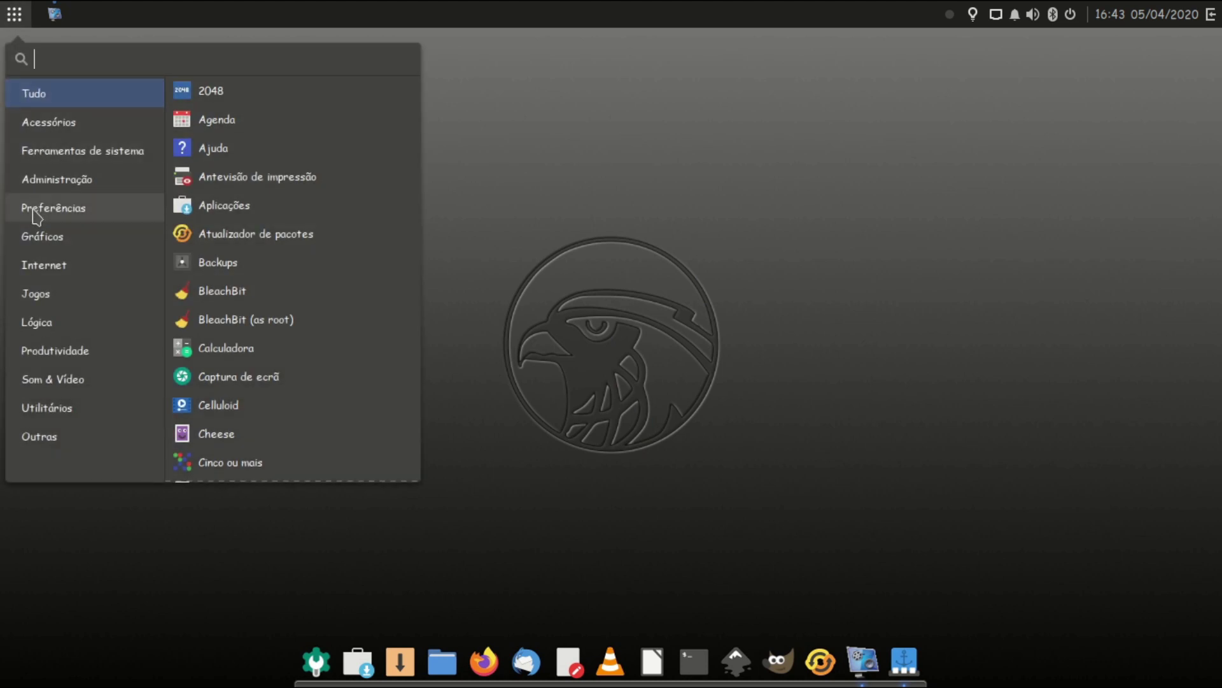
click(38, 237)
click(244, 185)
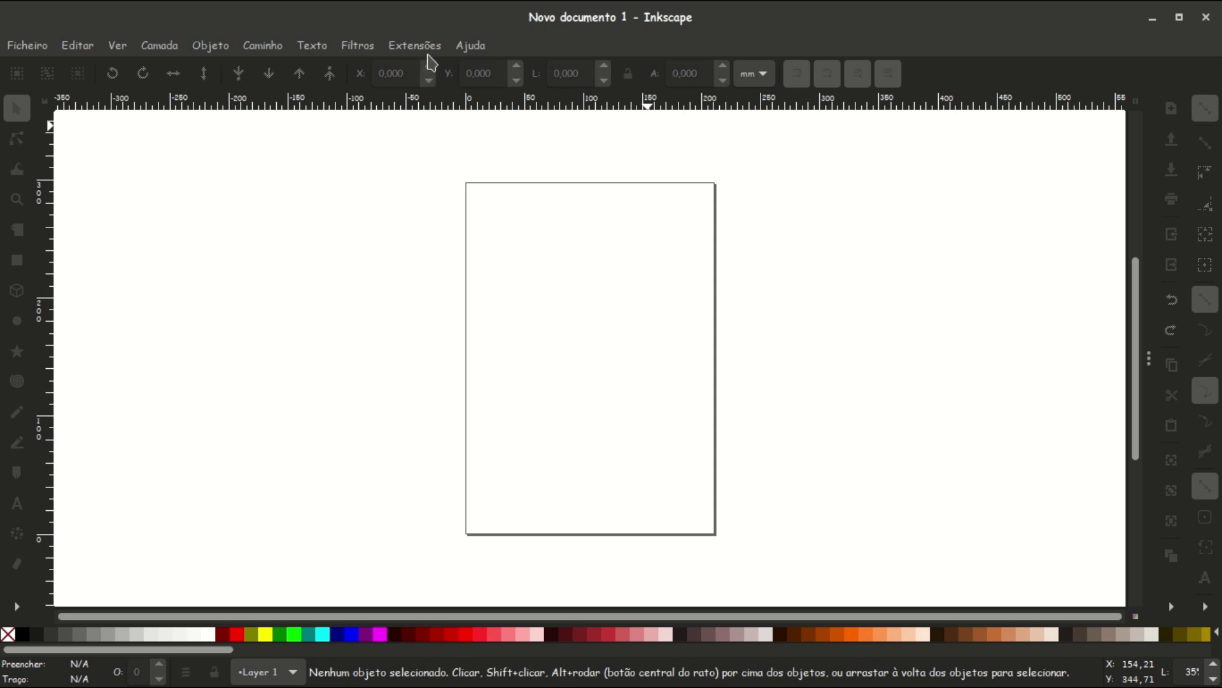
click(466, 46)
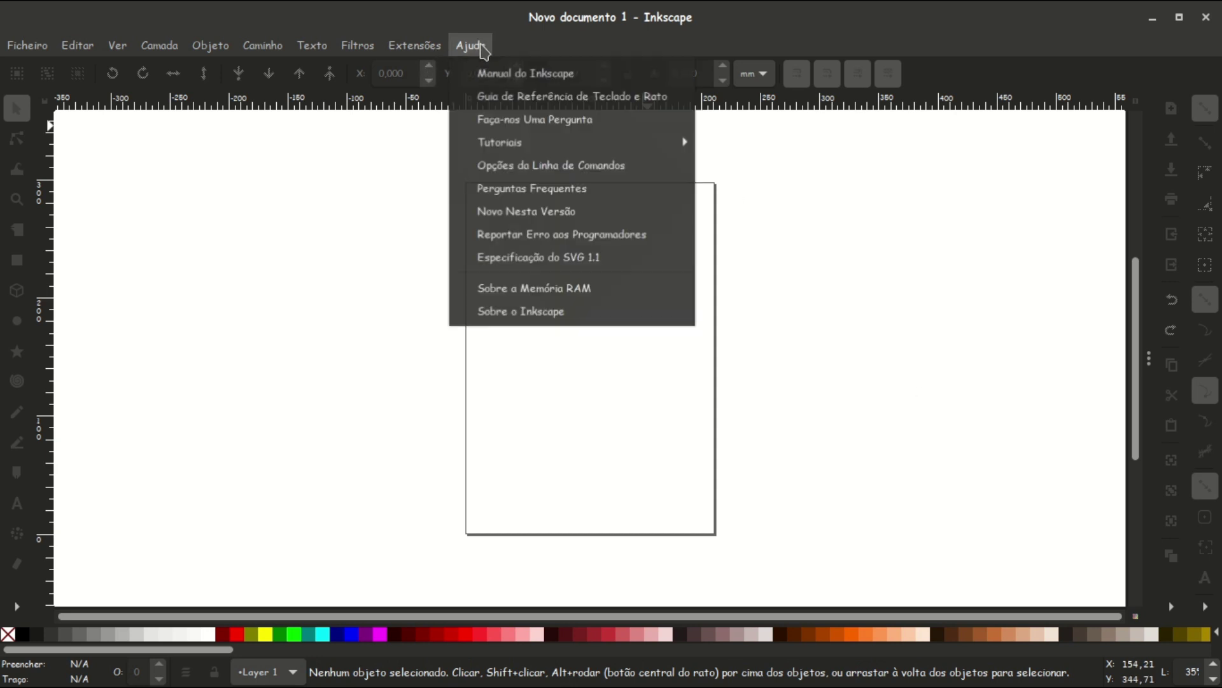
click(549, 314)
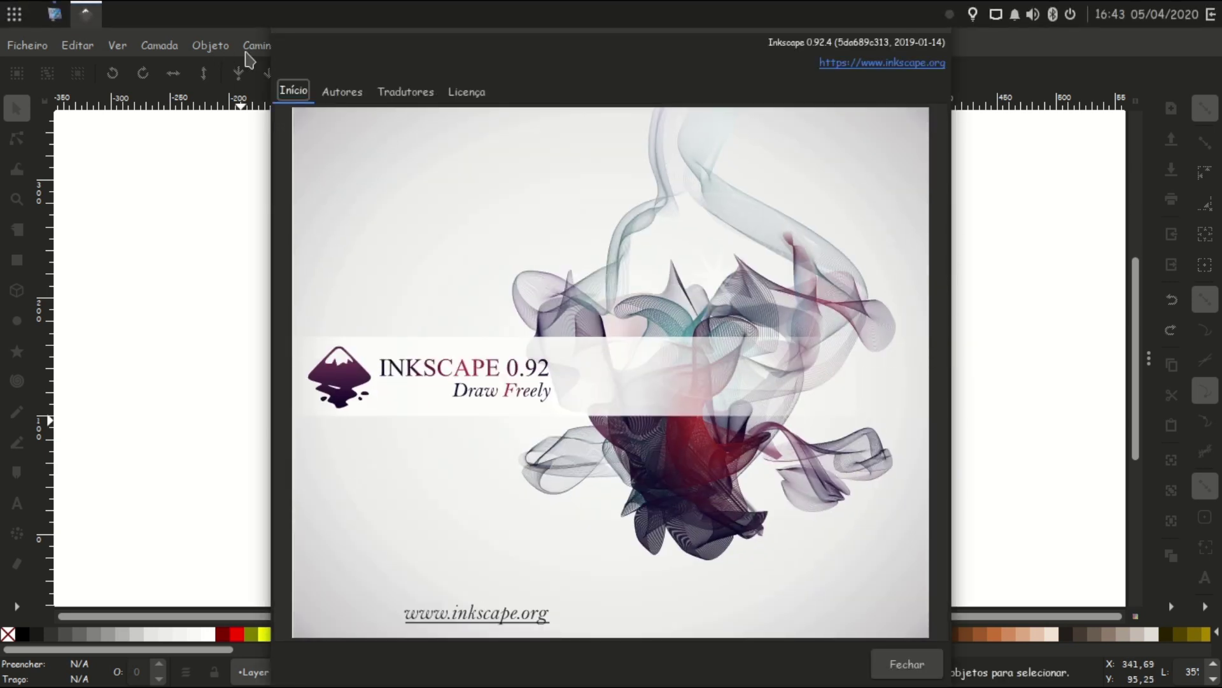
click(908, 664)
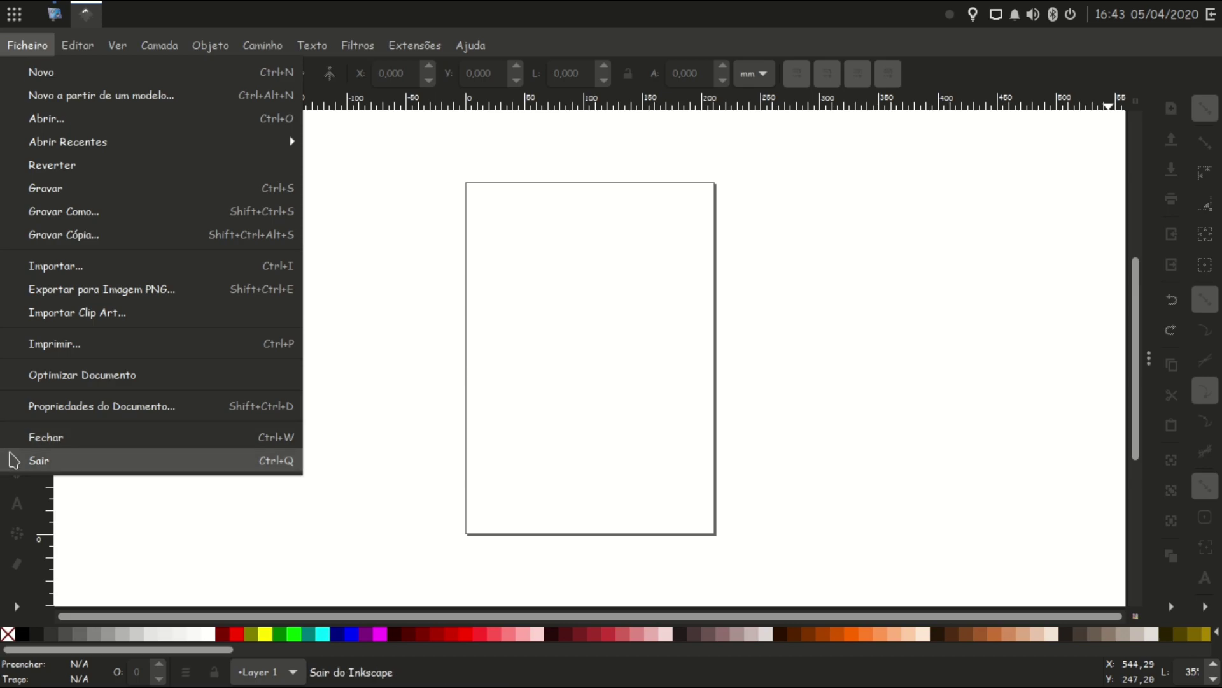
click(9, 459)
Step: Launch LibreOffice Draw and the GIMP image editor from the graphics applications
click(5, 16)
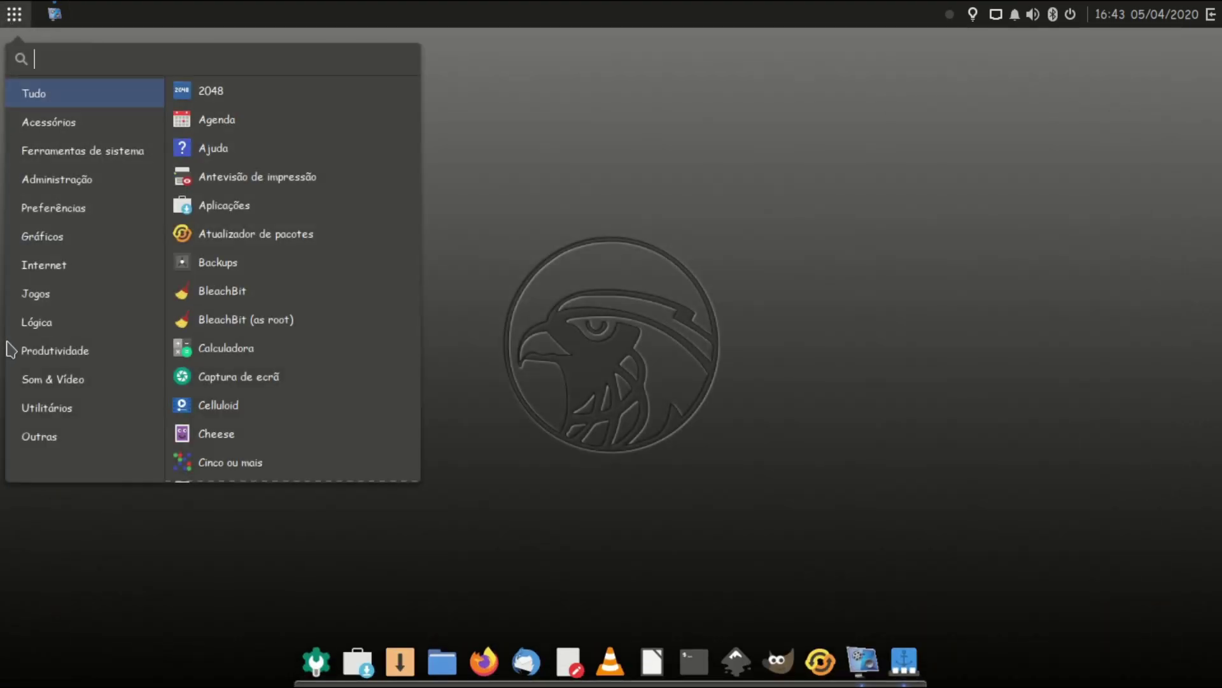
click(48, 235)
click(198, 206)
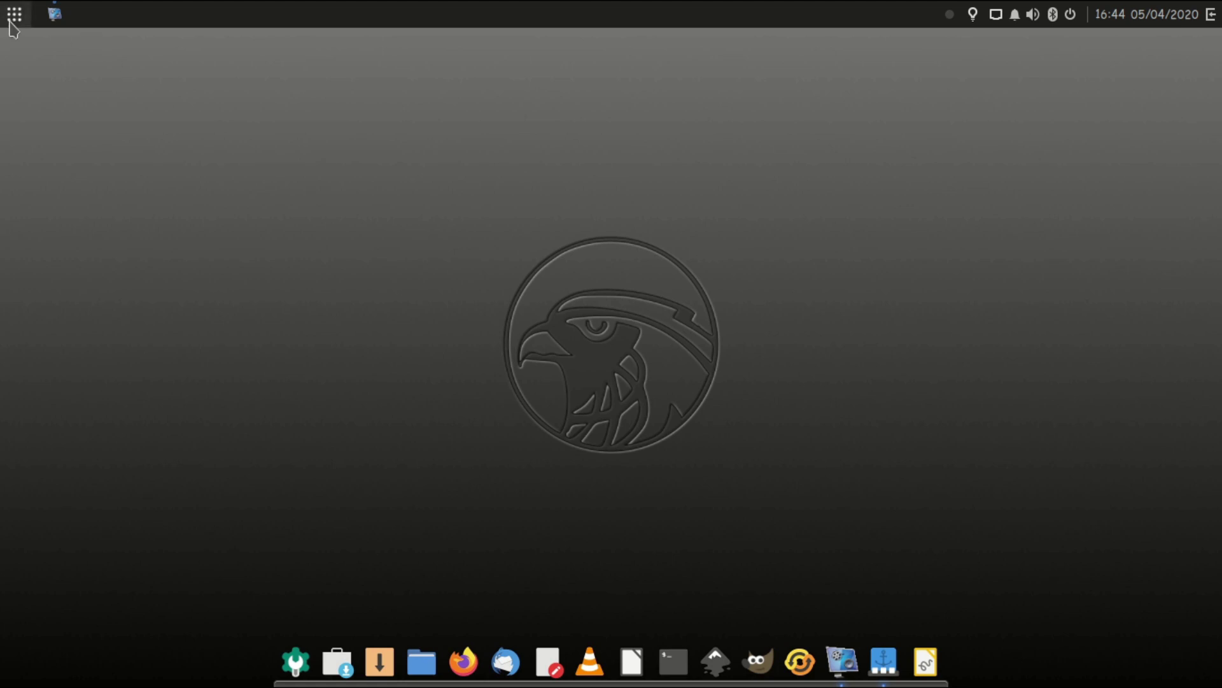
click(14, 15)
click(40, 240)
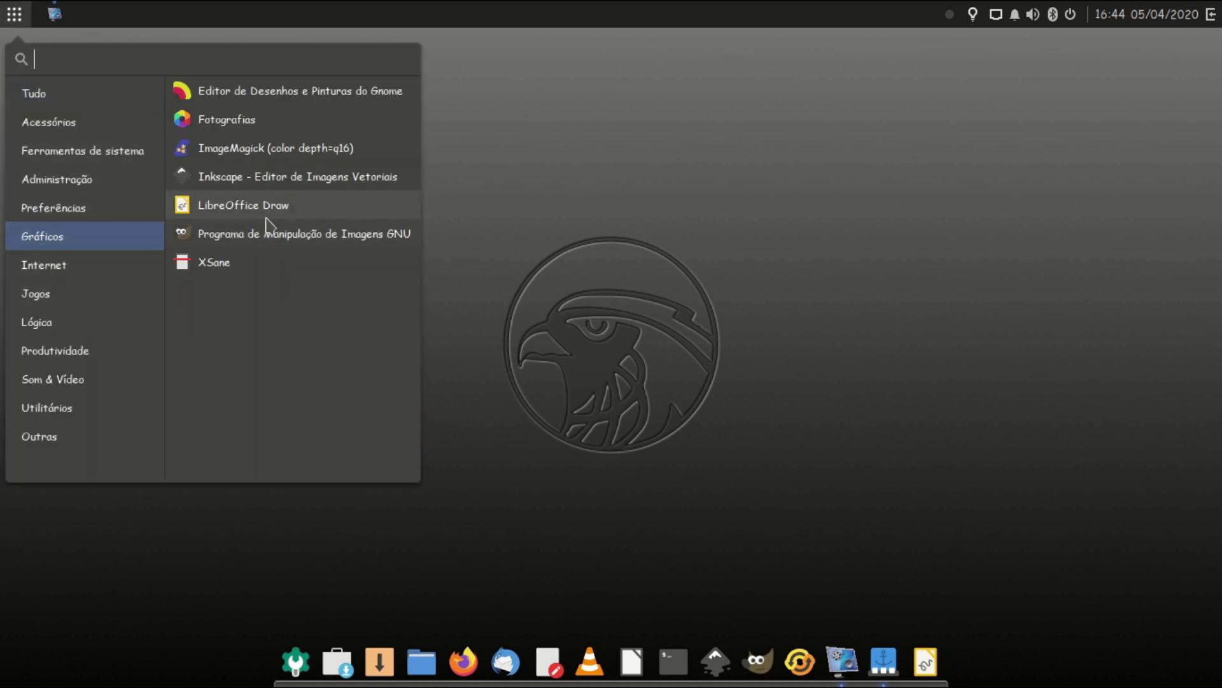
click(263, 247)
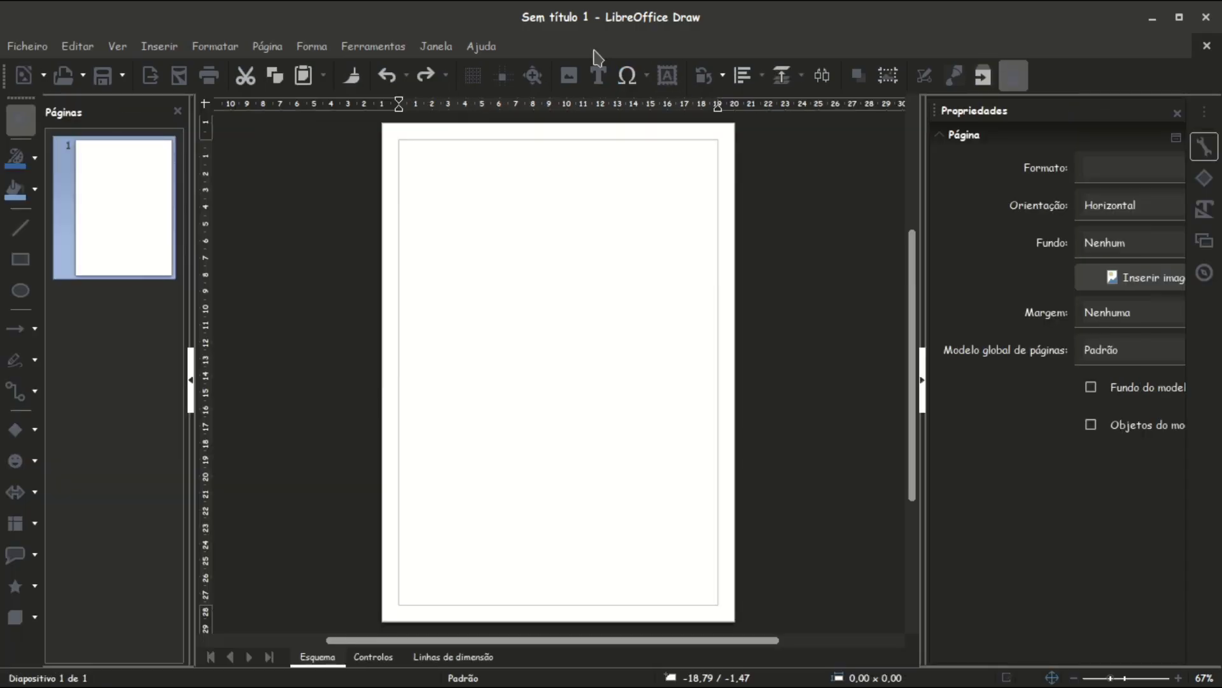
Step: Show the LibreOffice version information from Draw, highlight the version line and close the information window
click(482, 47)
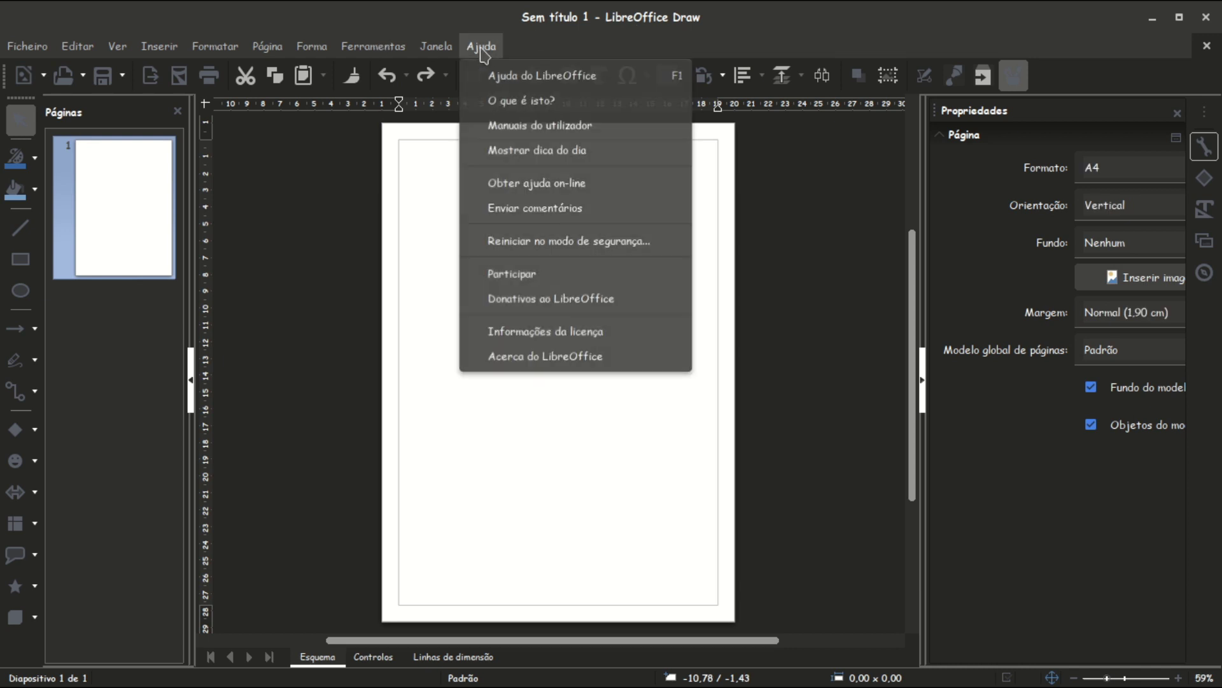
click(518, 388)
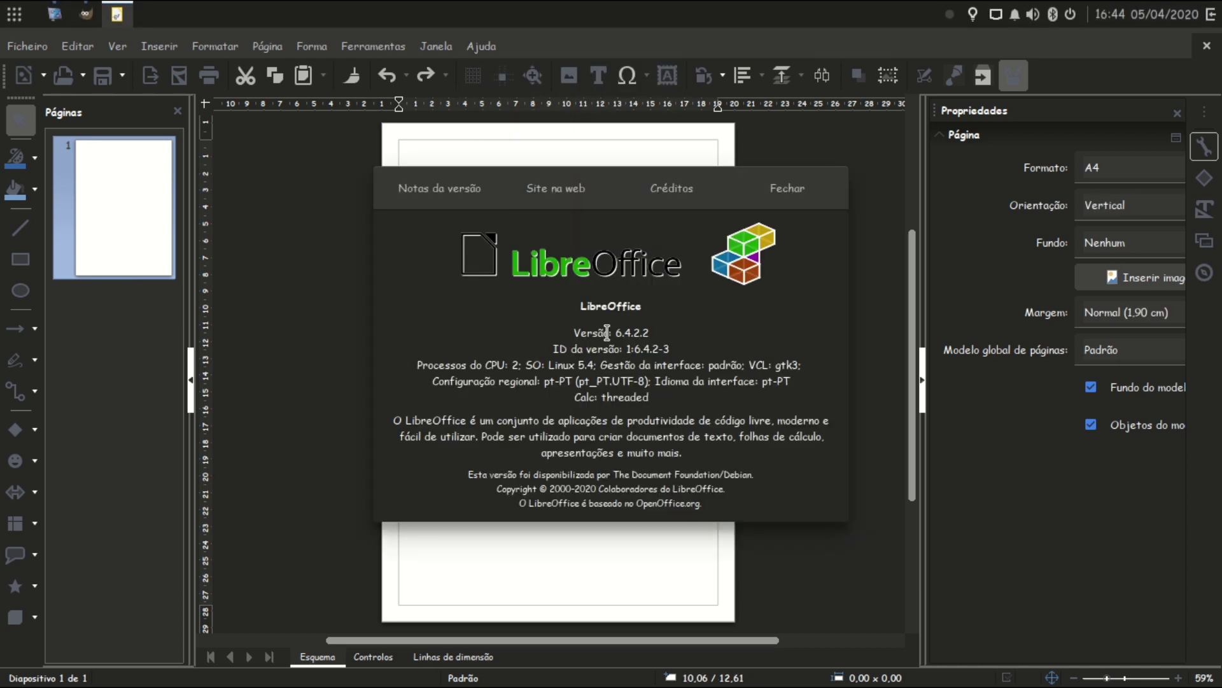
drag(653, 331, 572, 332)
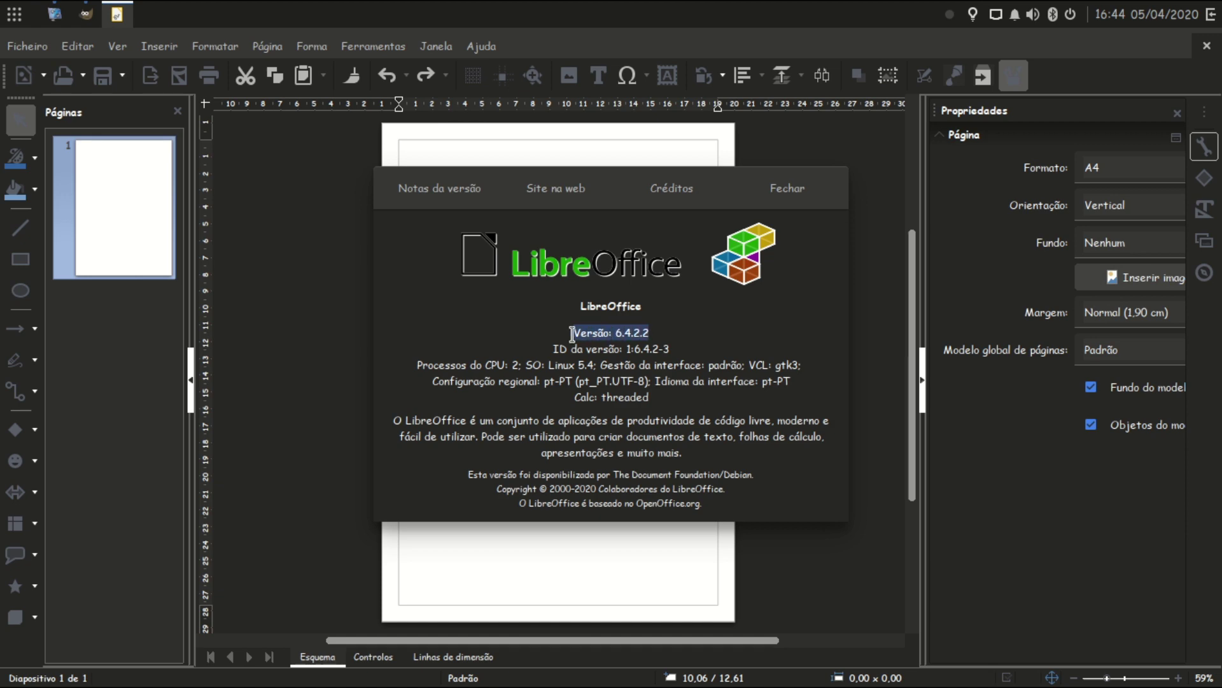
click(817, 180)
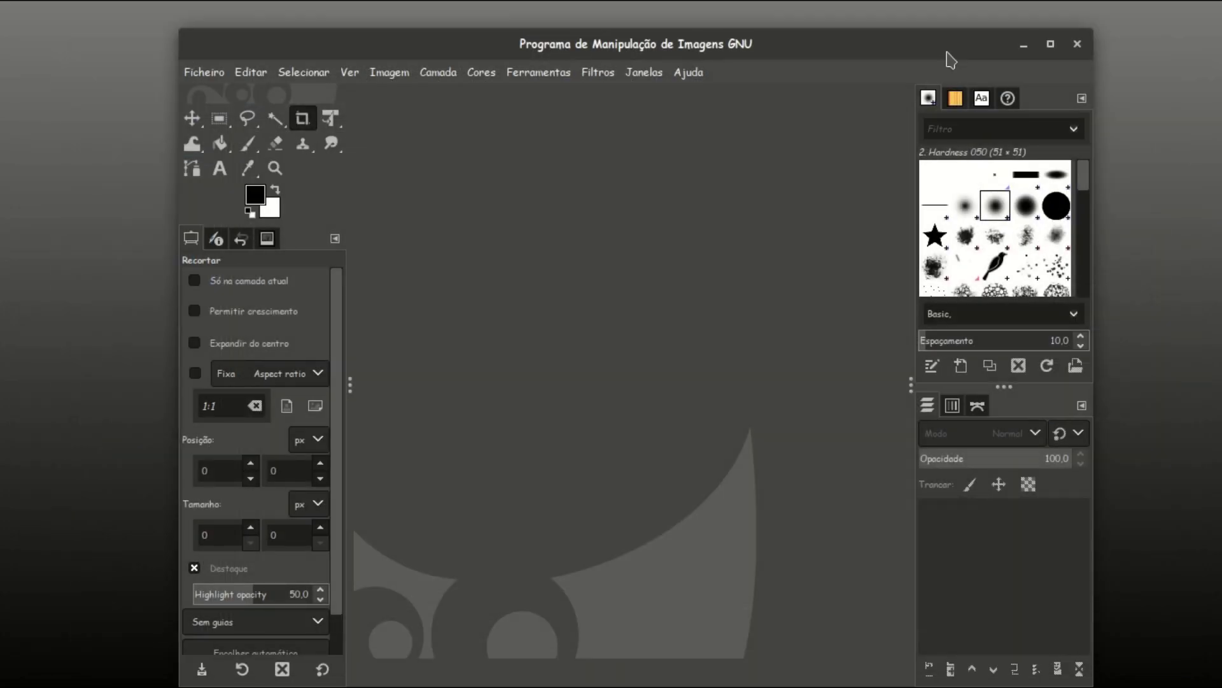
Step: Check GIMP's version in its About window and close GIMP
click(681, 74)
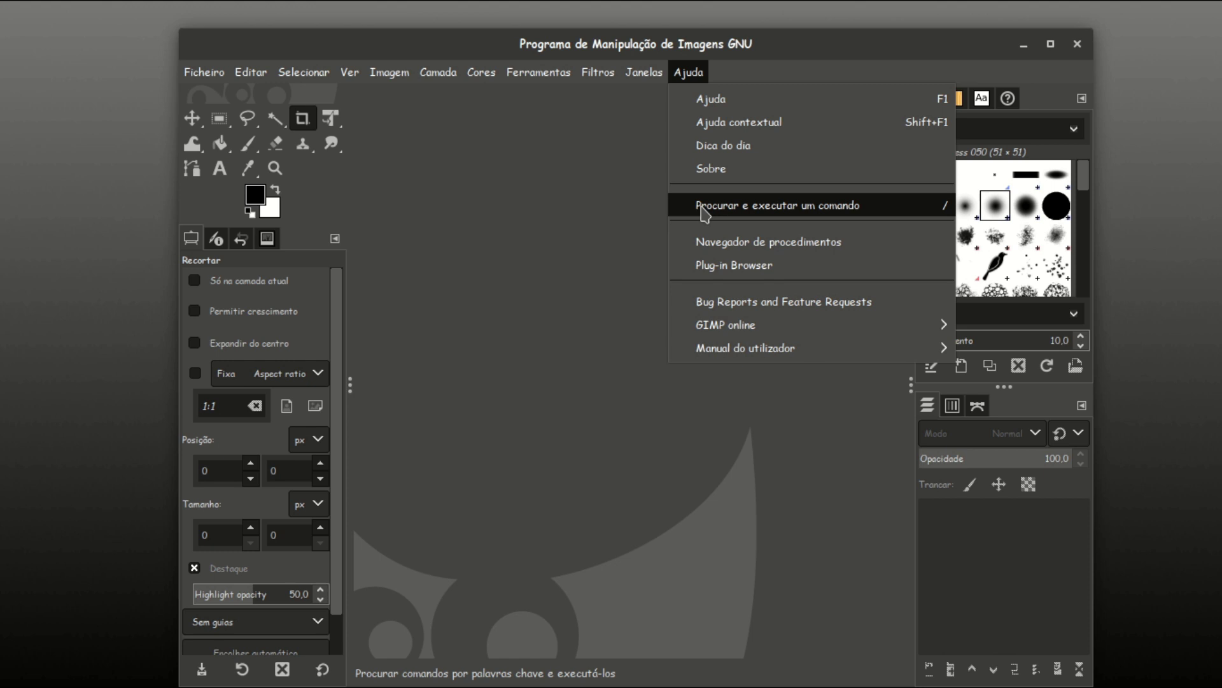
click(729, 171)
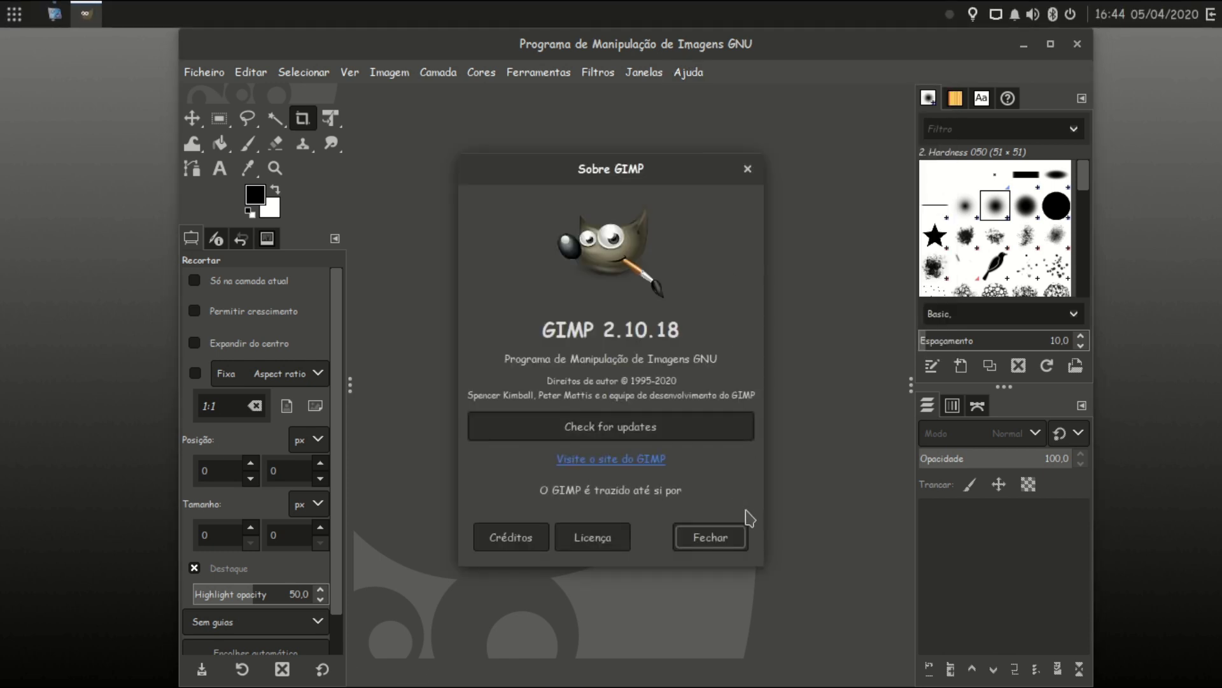
click(706, 539)
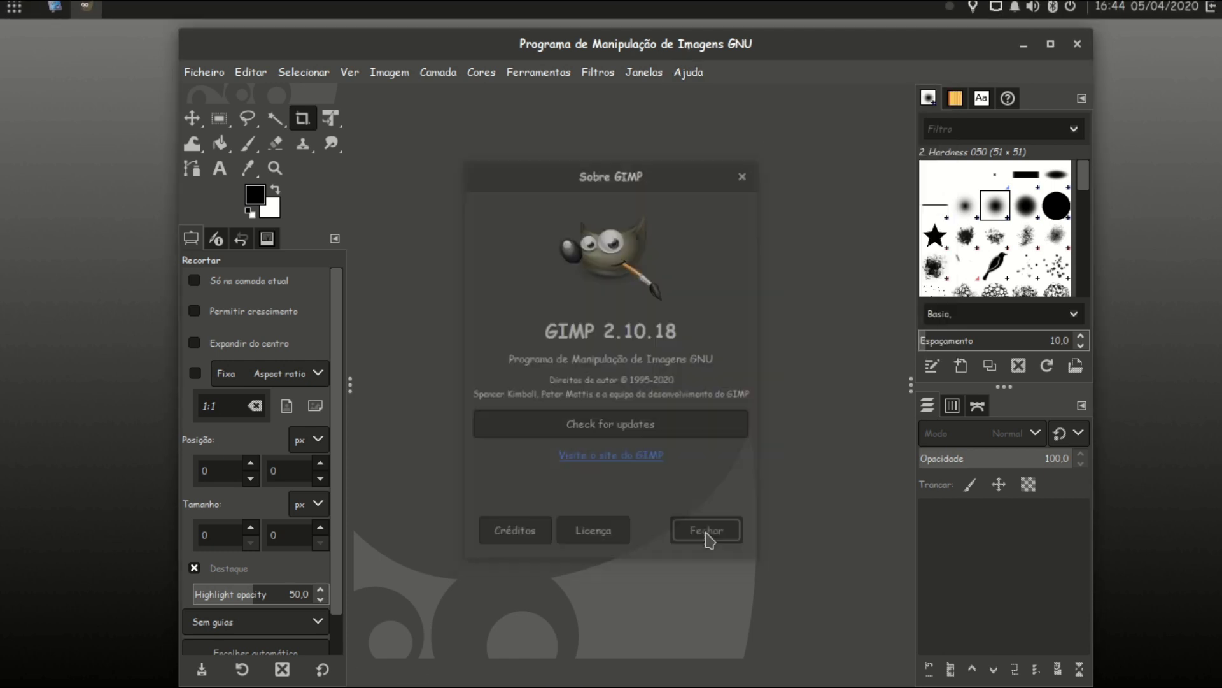
click(1078, 43)
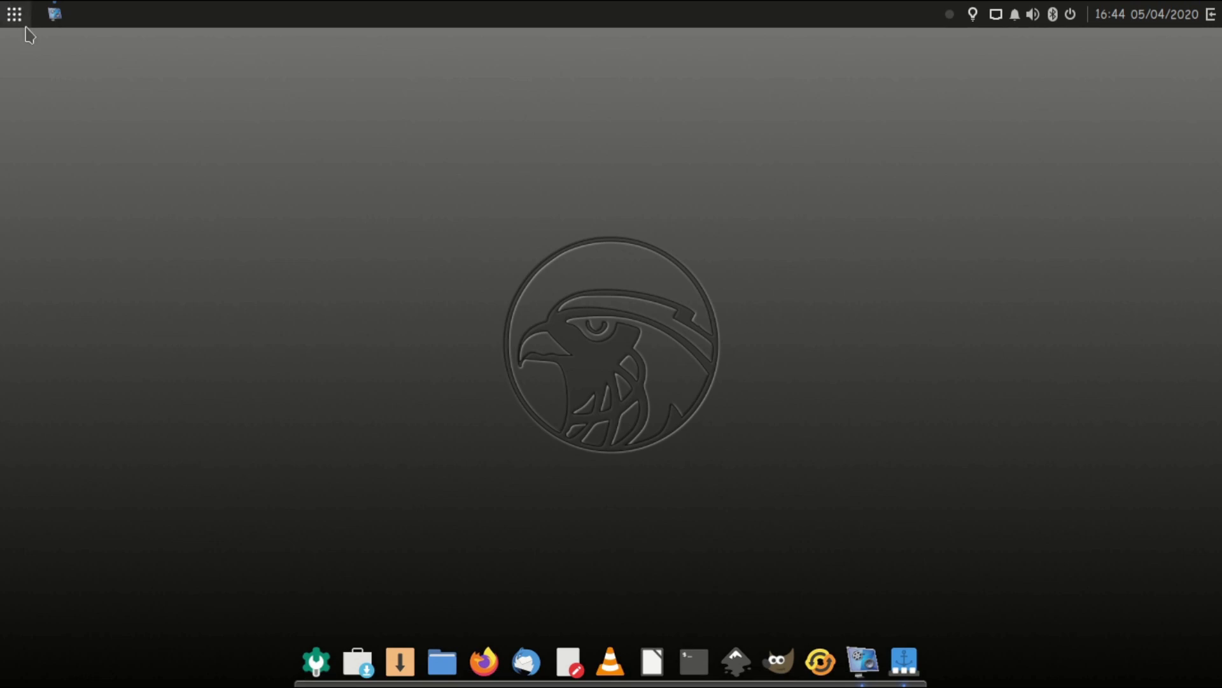
Step: Launch the XSane scanning application from the graphics applications
click(14, 13)
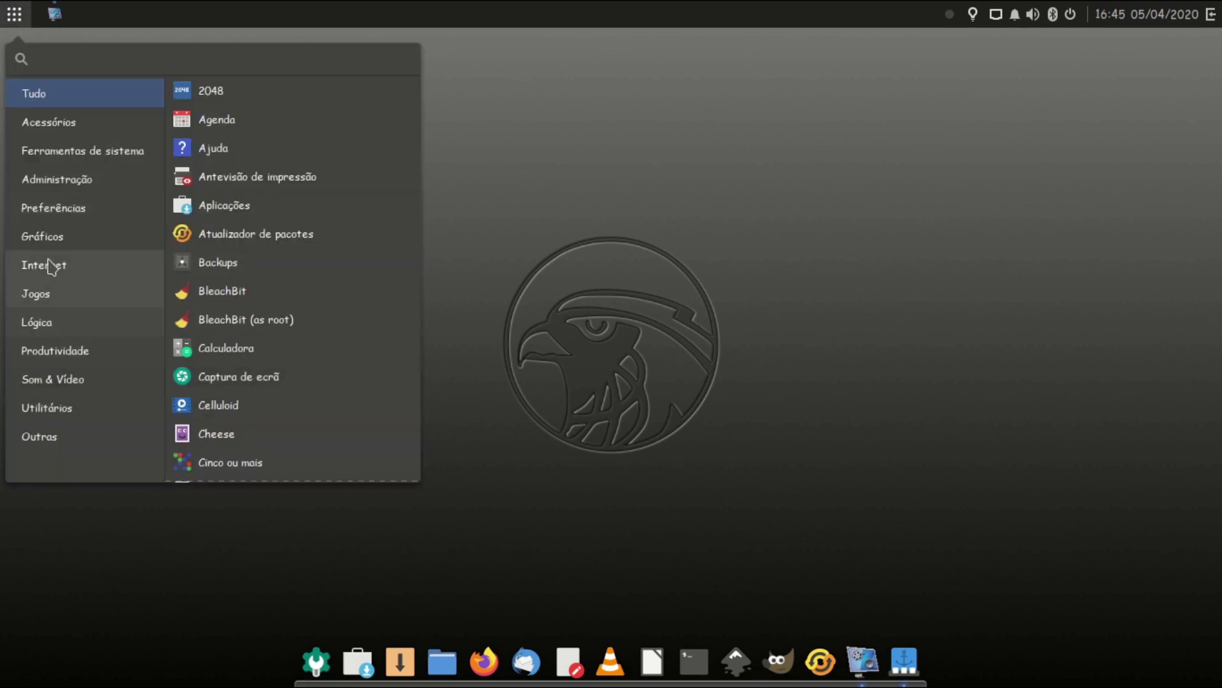
click(65, 240)
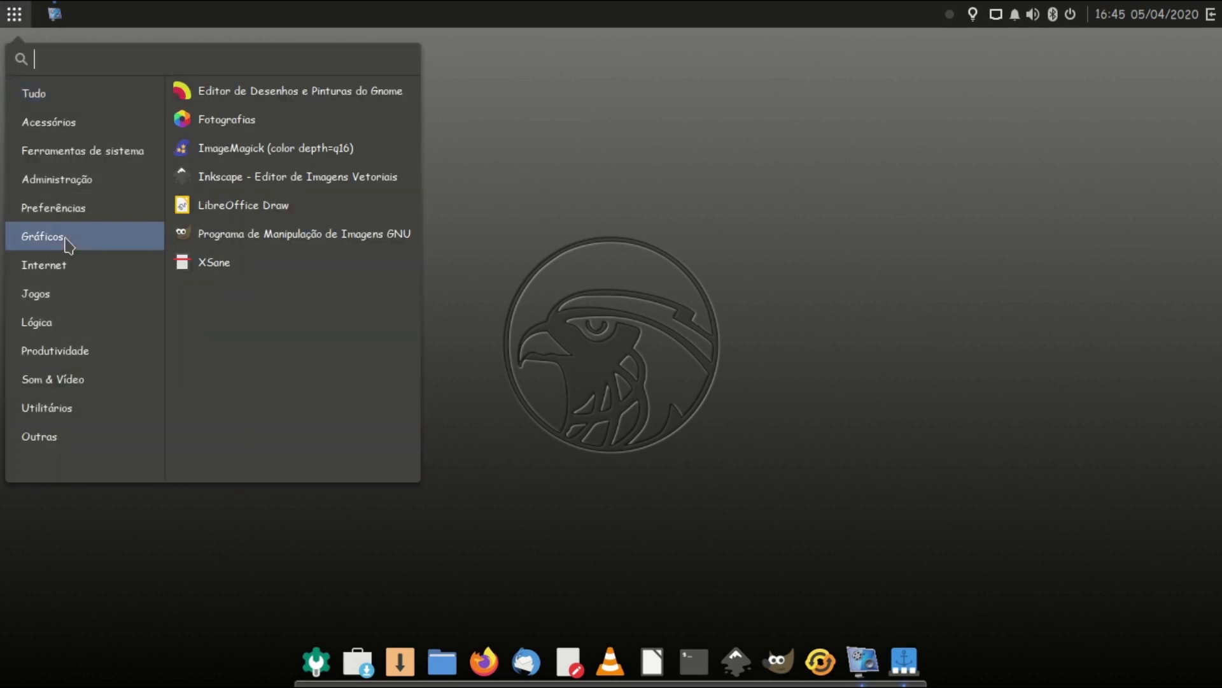
click(247, 270)
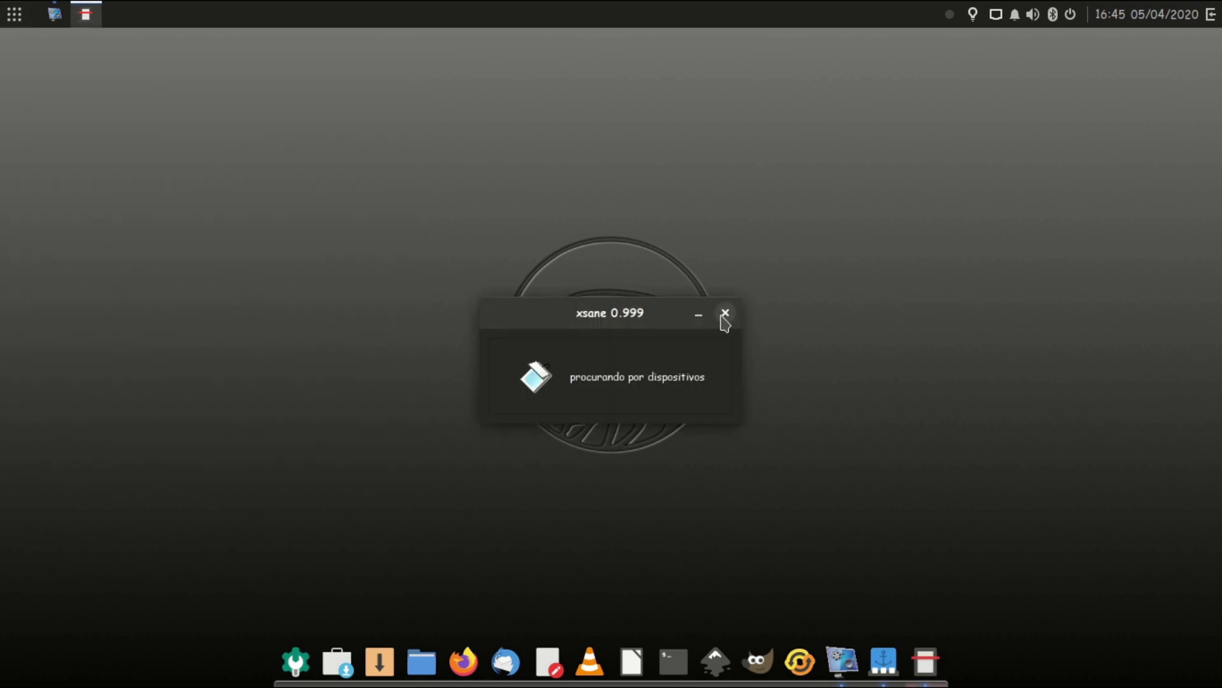
Step: Launch the Deluge BitTorrent Client from the Internet applications
click(14, 14)
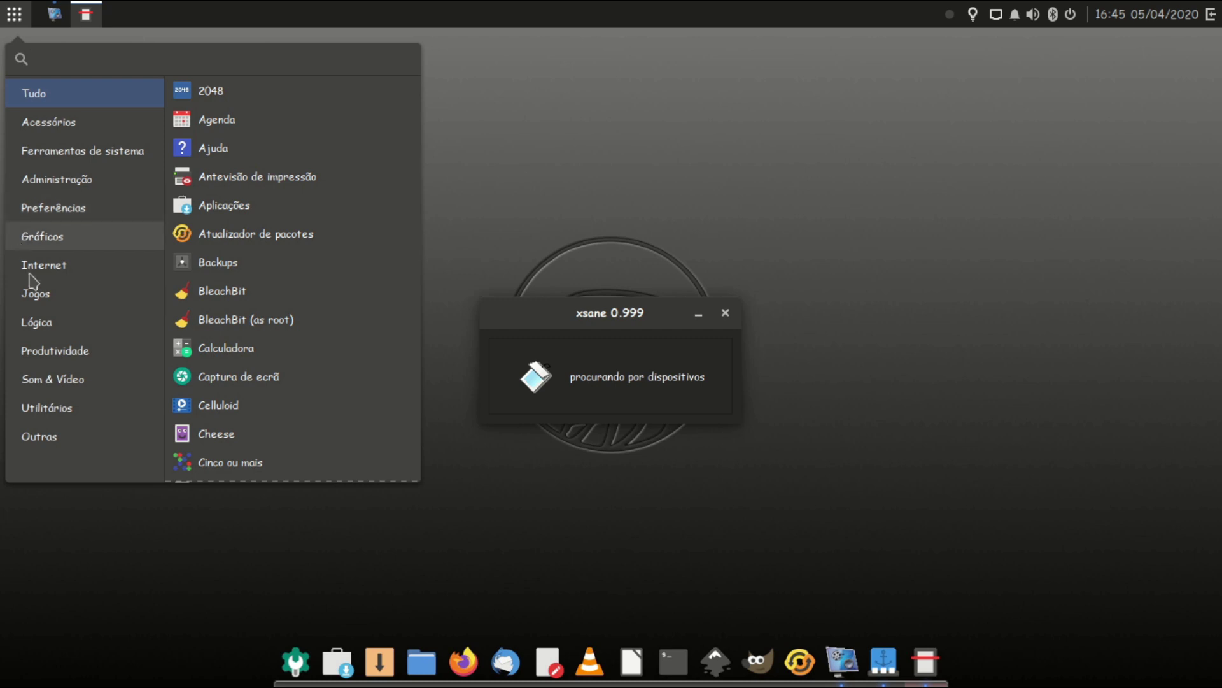
mouse_move(29, 274)
click(200, 106)
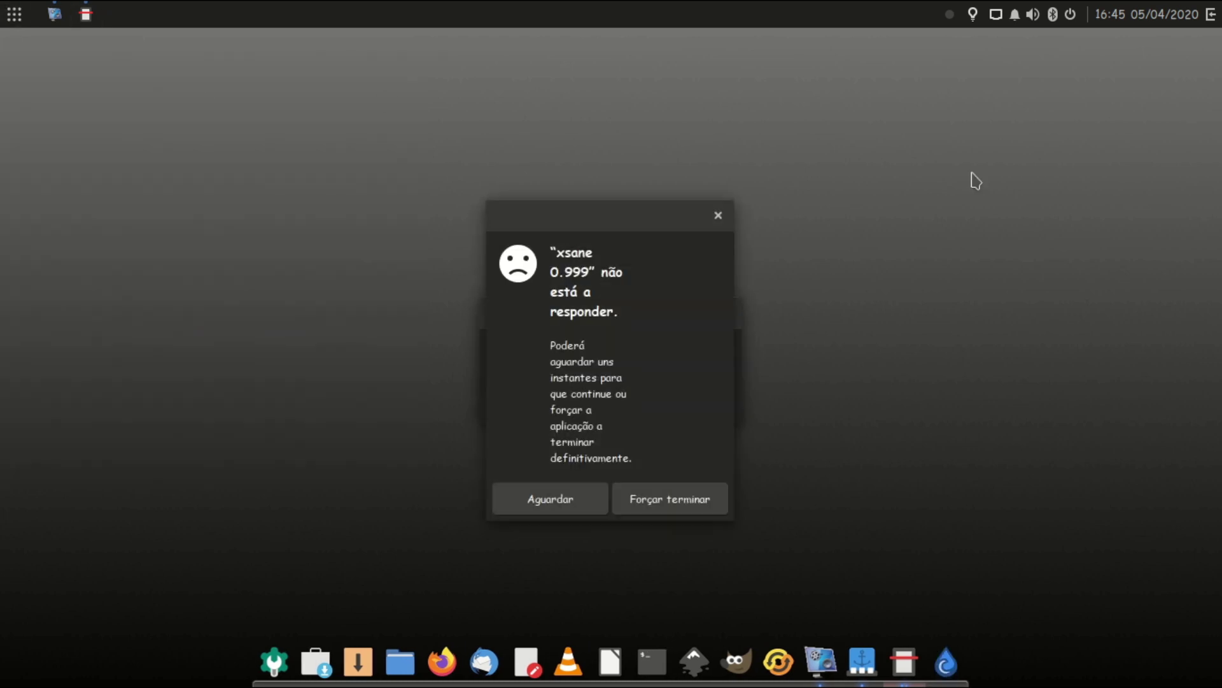
Step: Choose to keep waiting for the unresponsive XSane application and close the terminal window
click(583, 509)
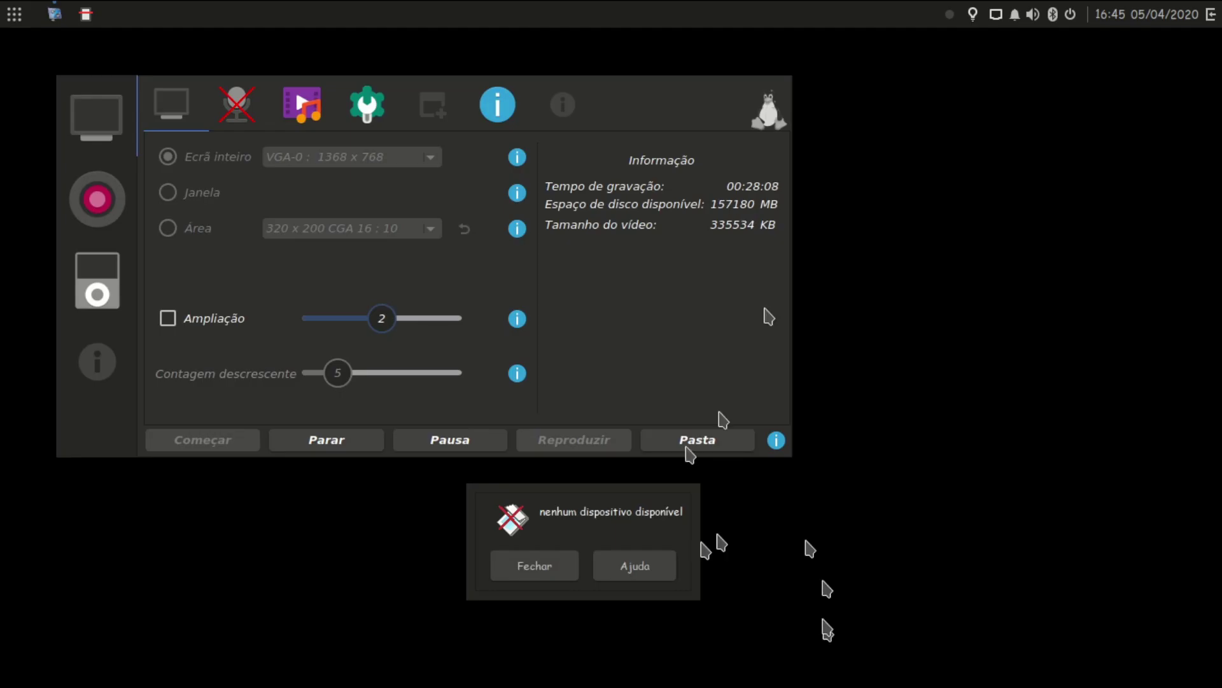
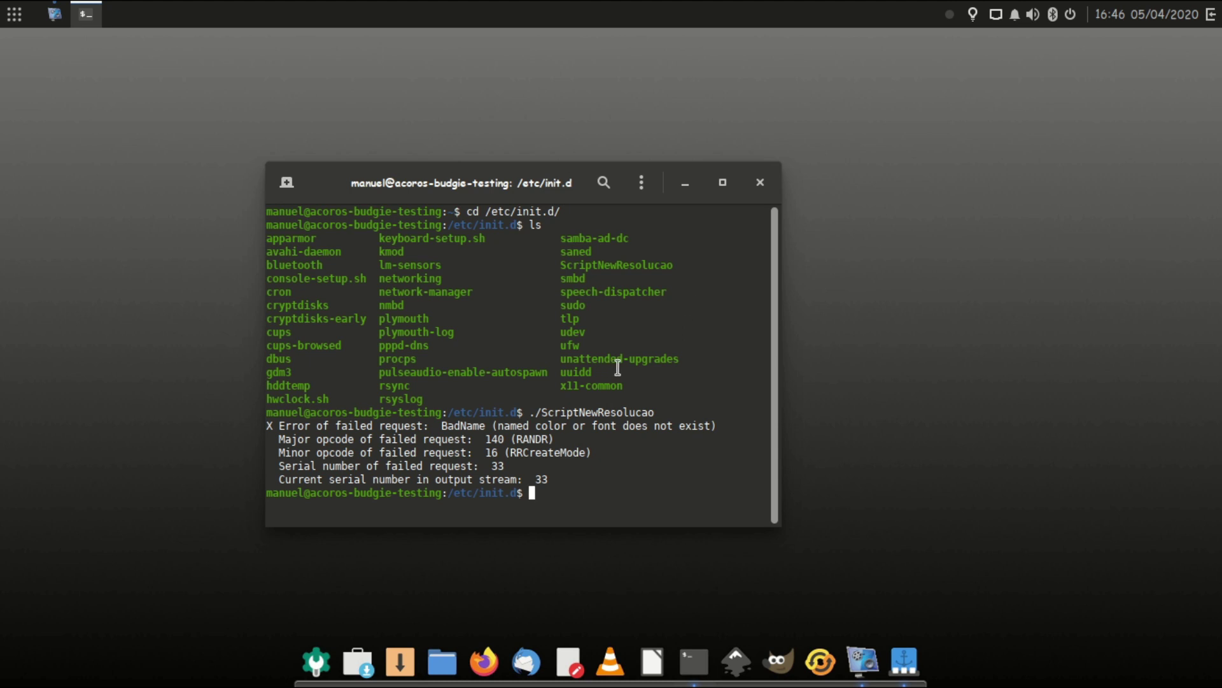
click(761, 182)
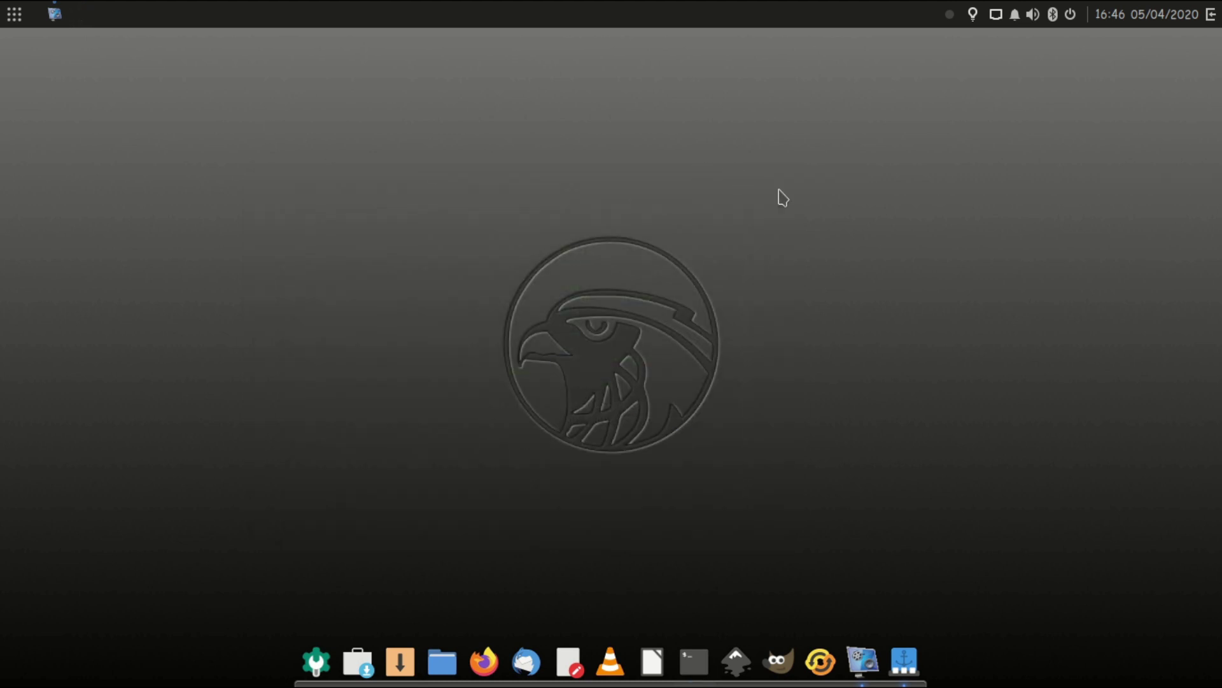
Step: Launch the Firefox ESR web browser from the Internet applications
click(13, 12)
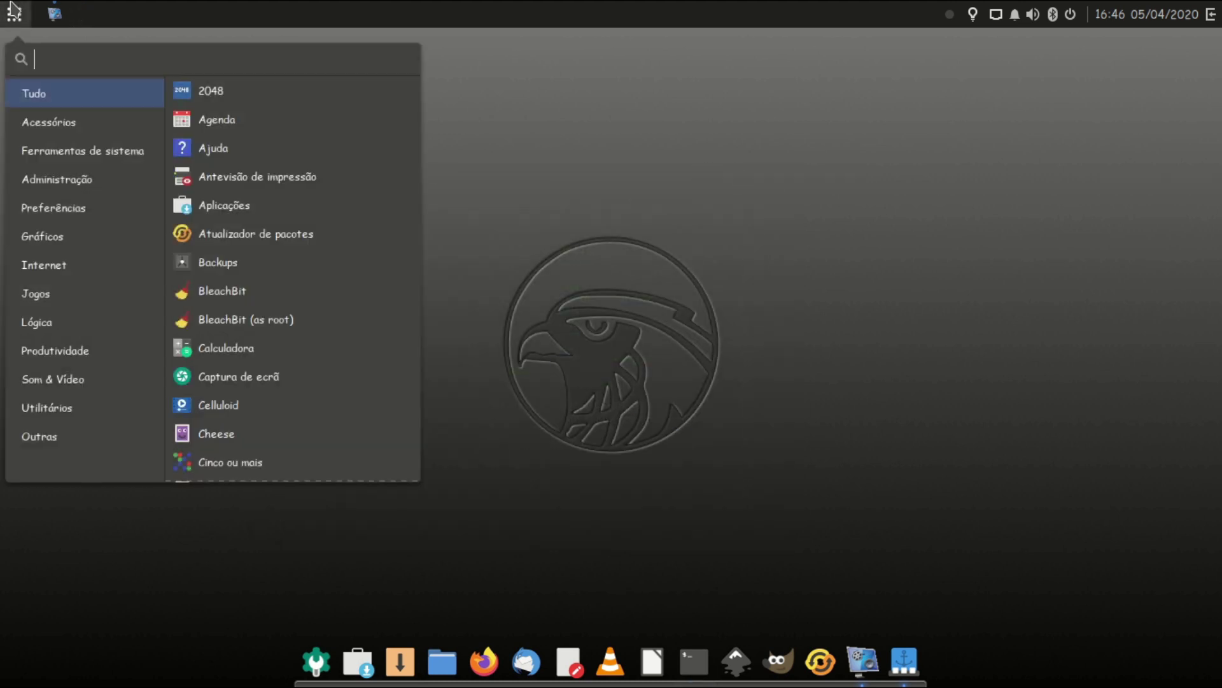
click(88, 202)
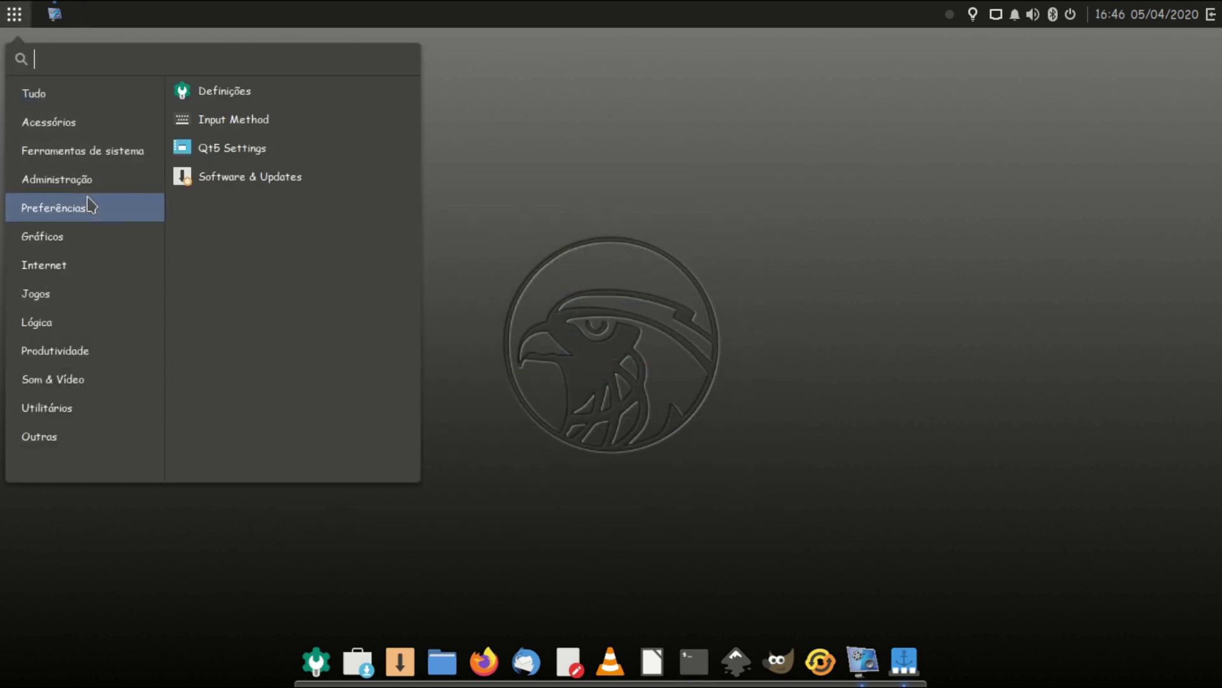
click(75, 241)
click(65, 265)
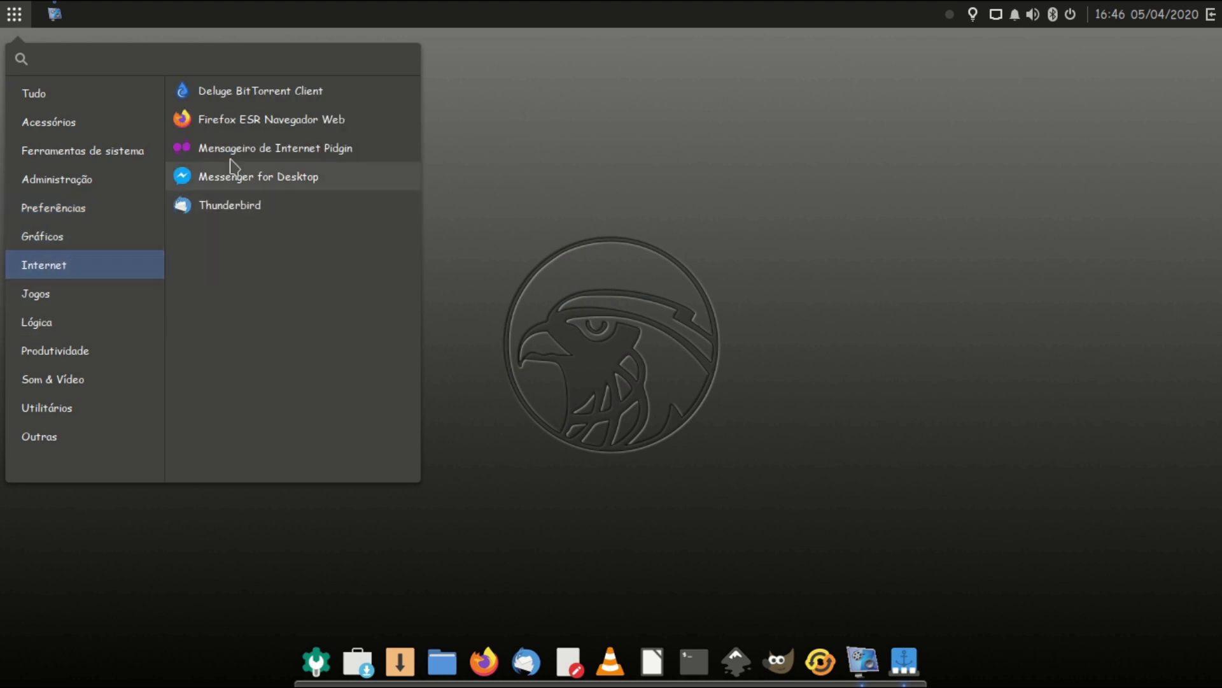
click(260, 121)
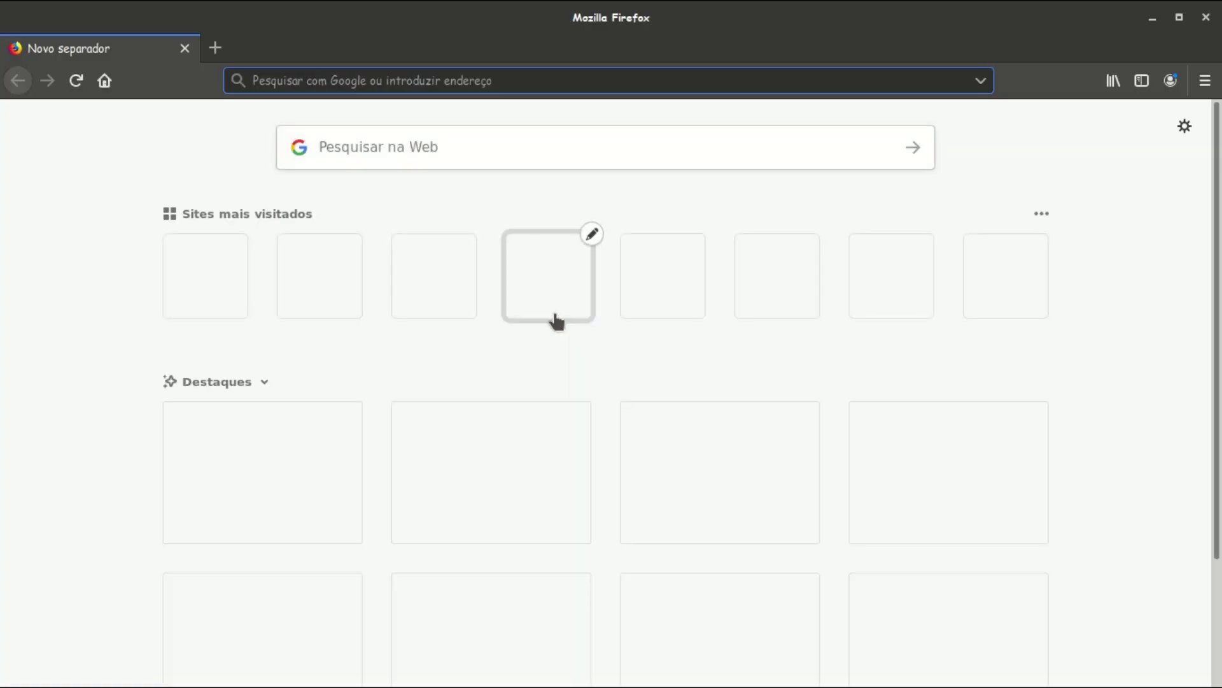
Step: Check Firefox's version in its About window and close the browser
click(1205, 80)
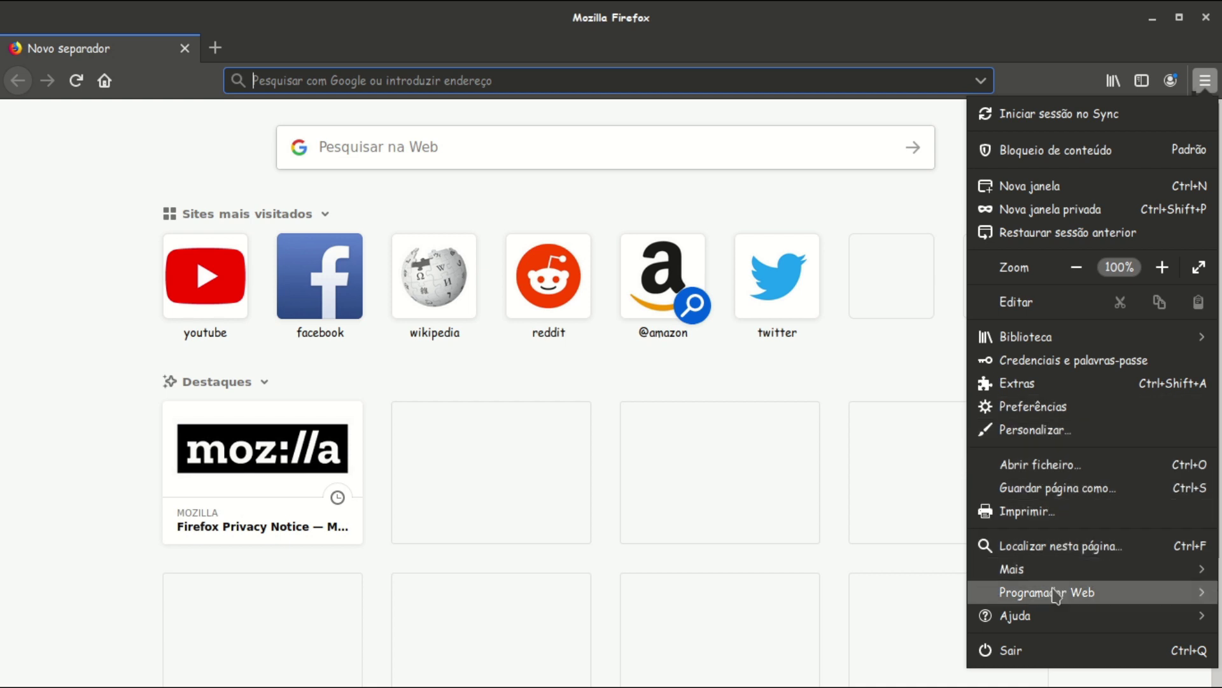
click(1044, 619)
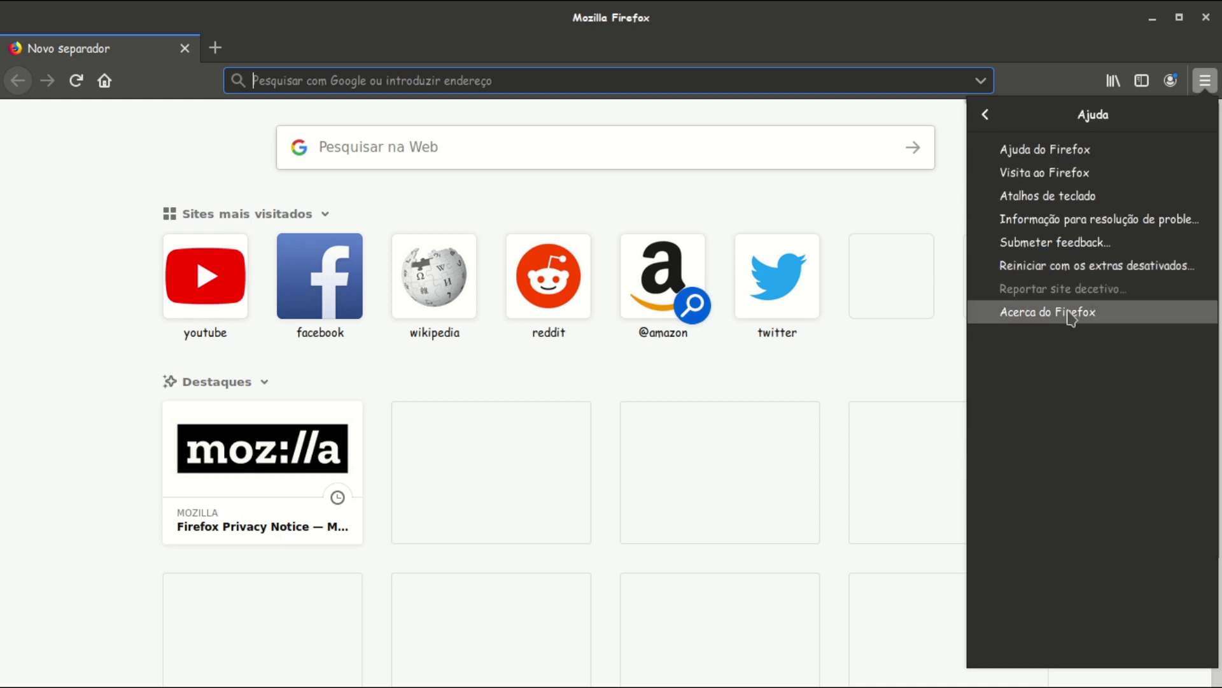
click(1067, 310)
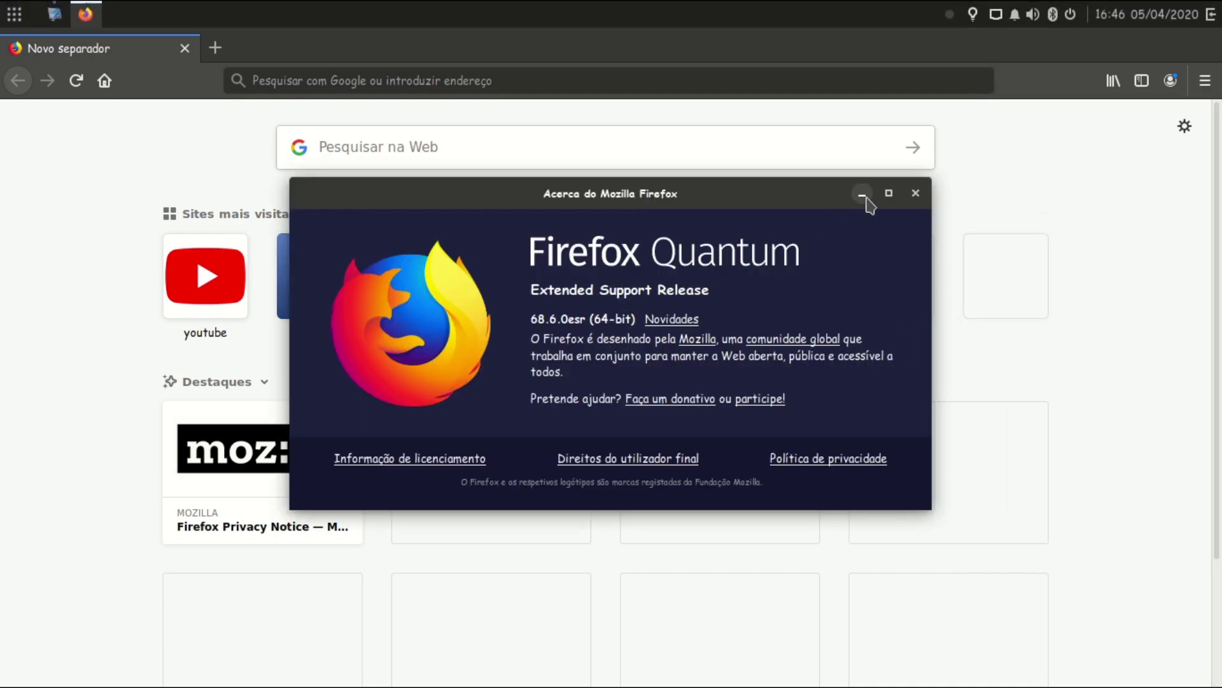
click(916, 193)
click(1206, 17)
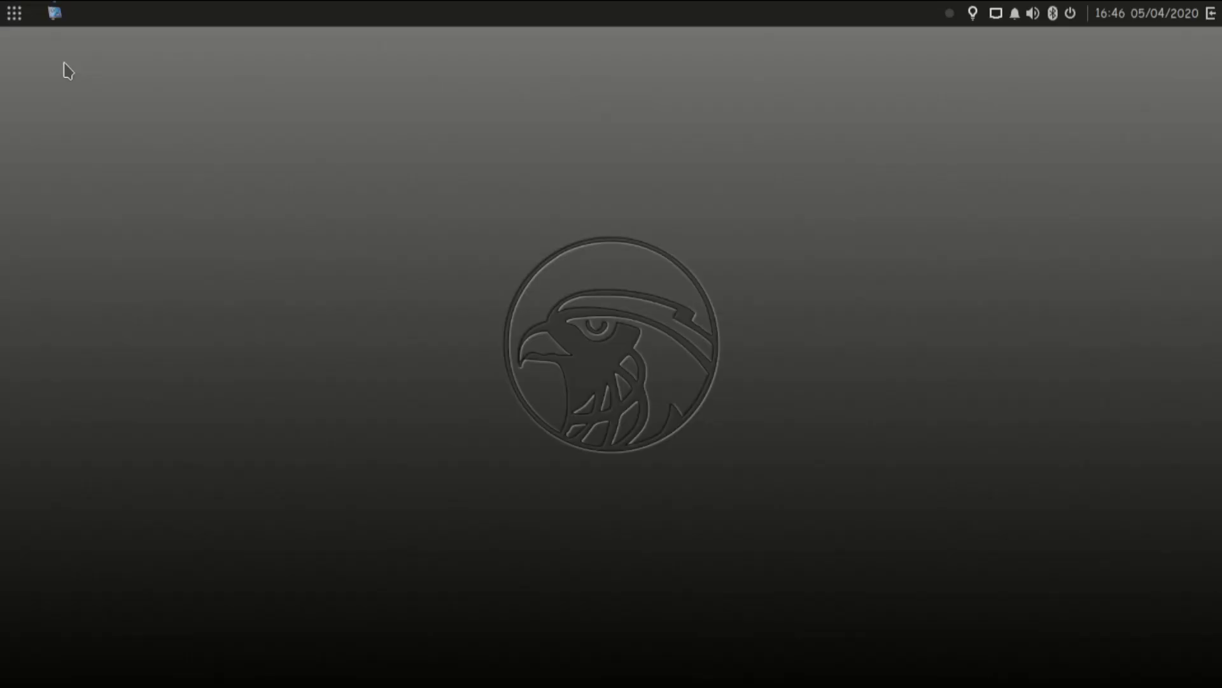
Step: Launch Messenger for Desktop from the Internet applications
click(14, 15)
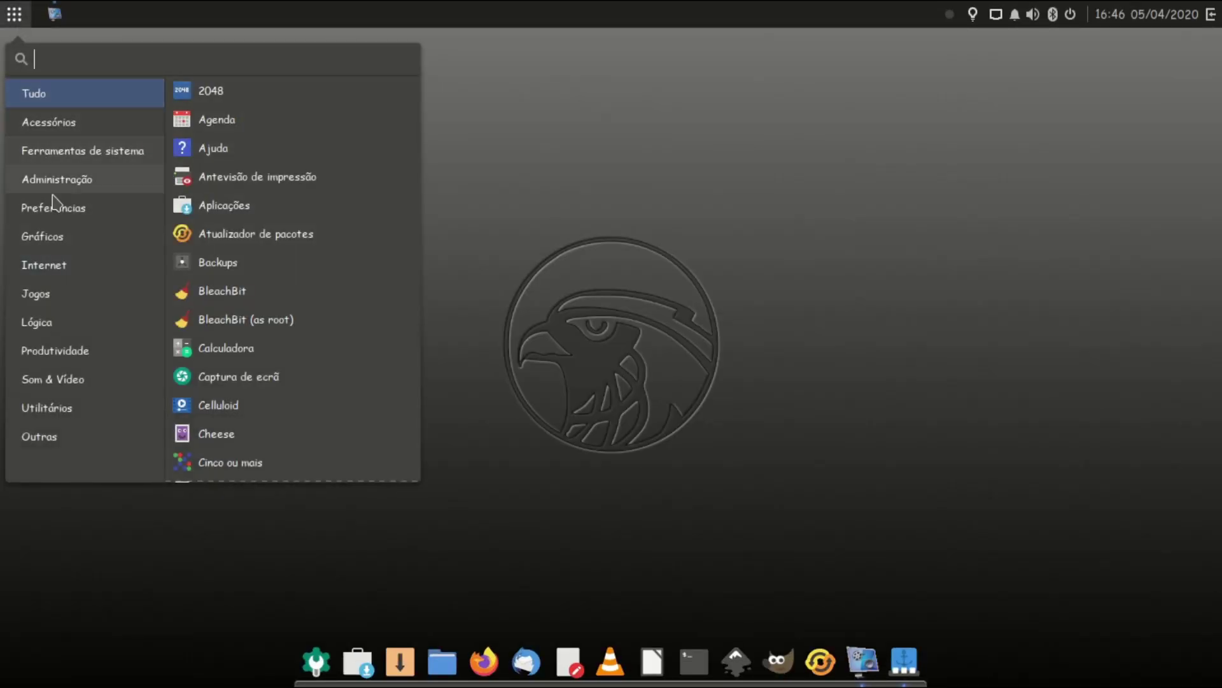
click(60, 264)
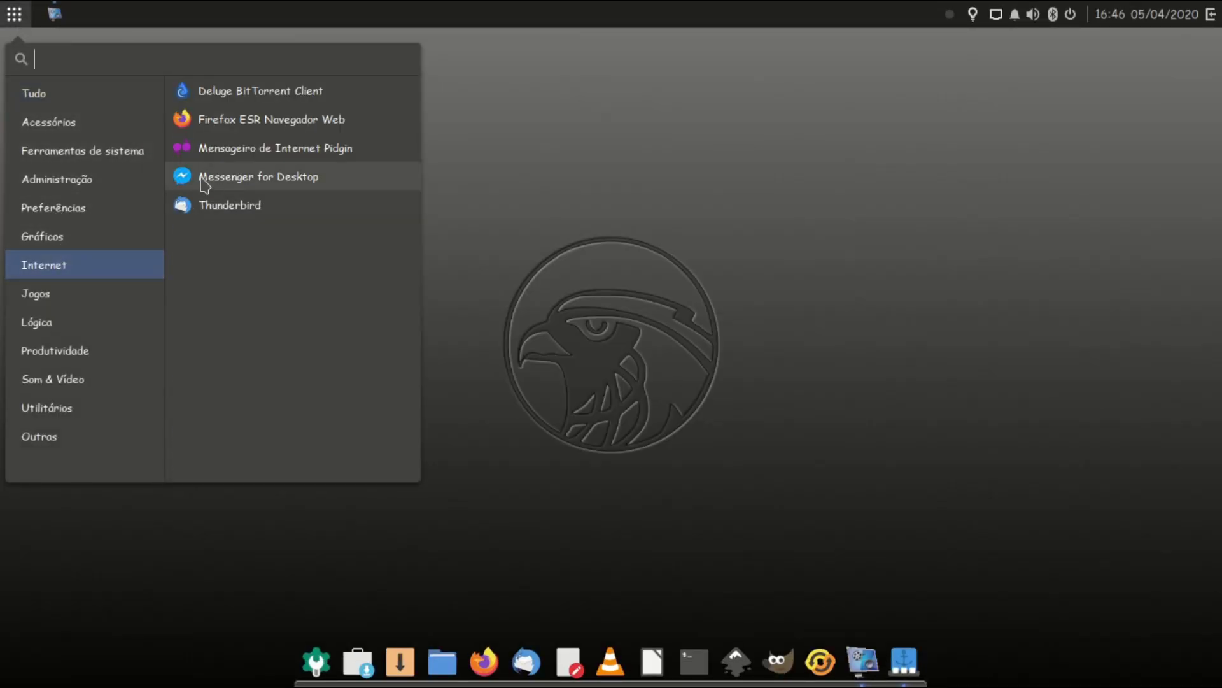
click(242, 179)
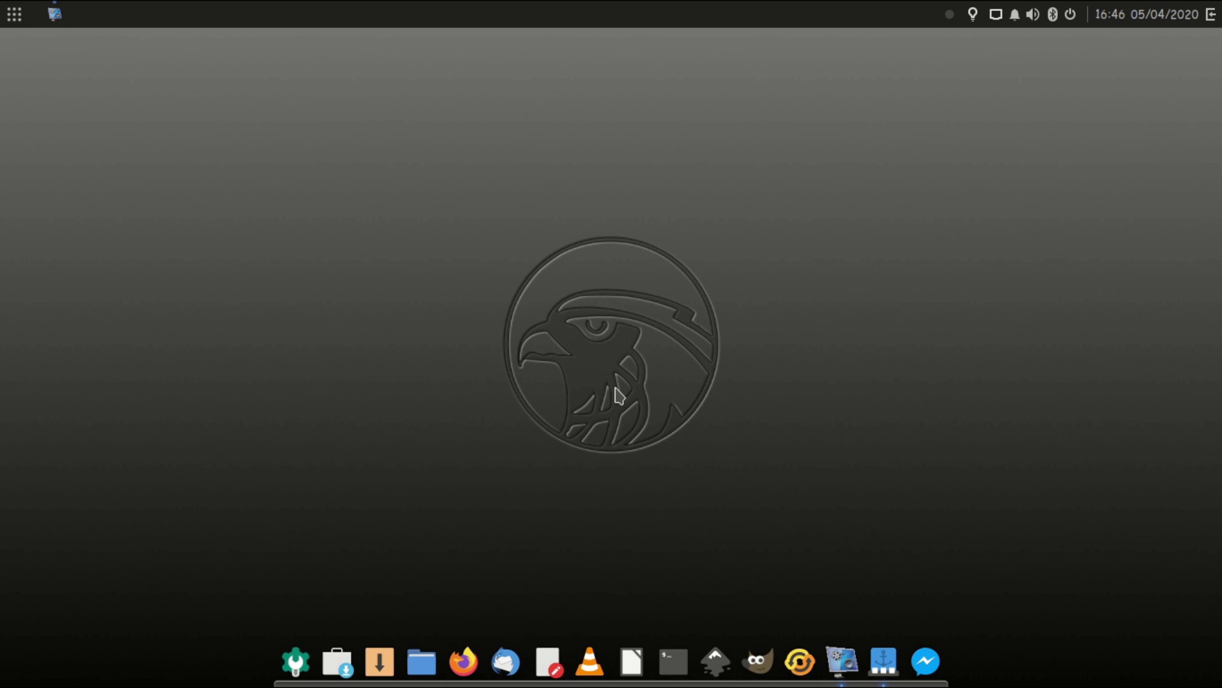
Step: Glance at the games category while Messenger for Desktop loads, move its window higher and close it
click(14, 14)
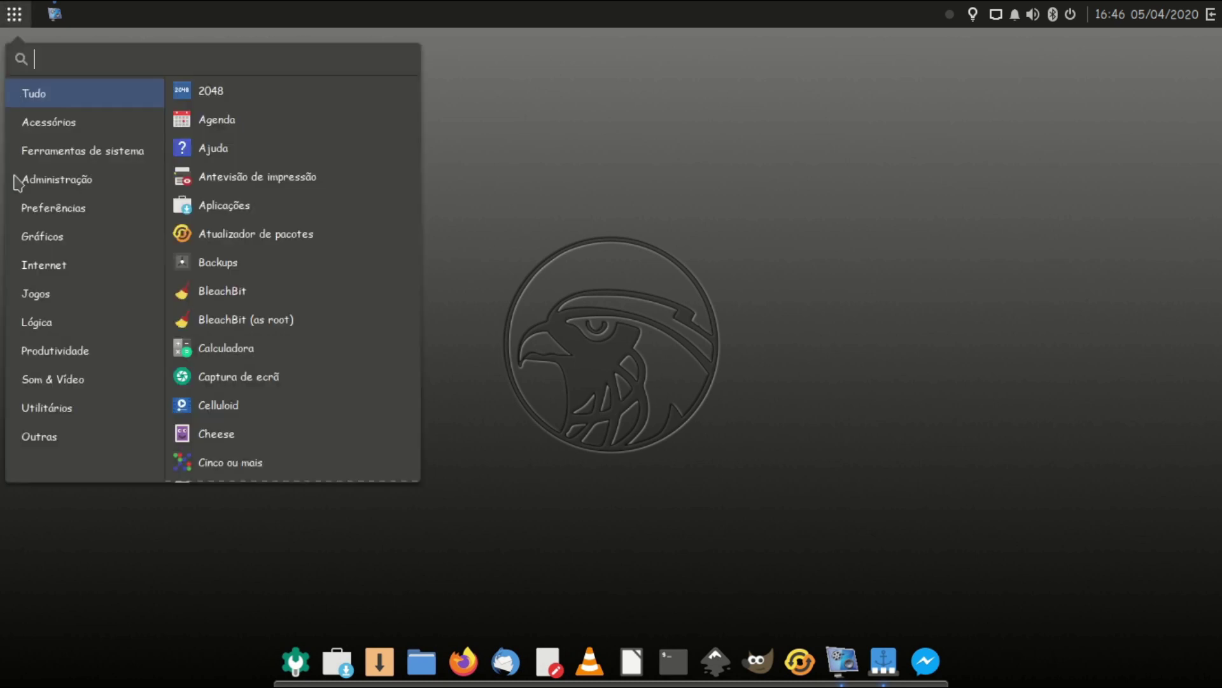
click(33, 294)
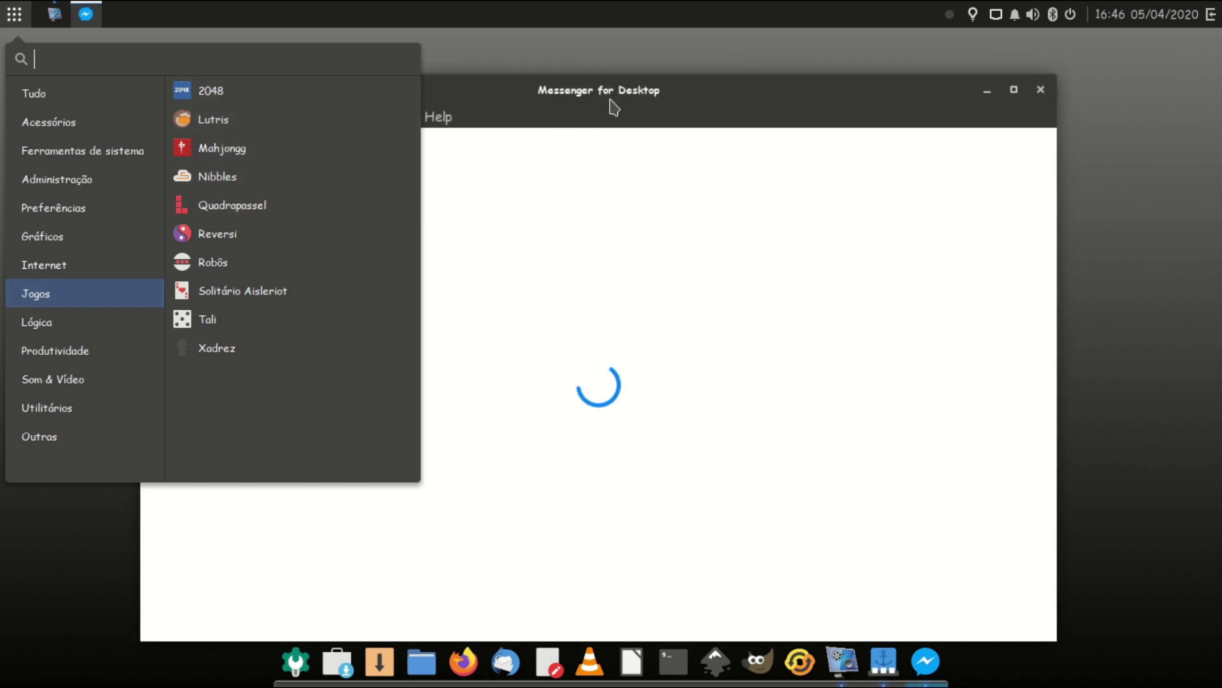
click(615, 96)
drag(617, 94, 668, 65)
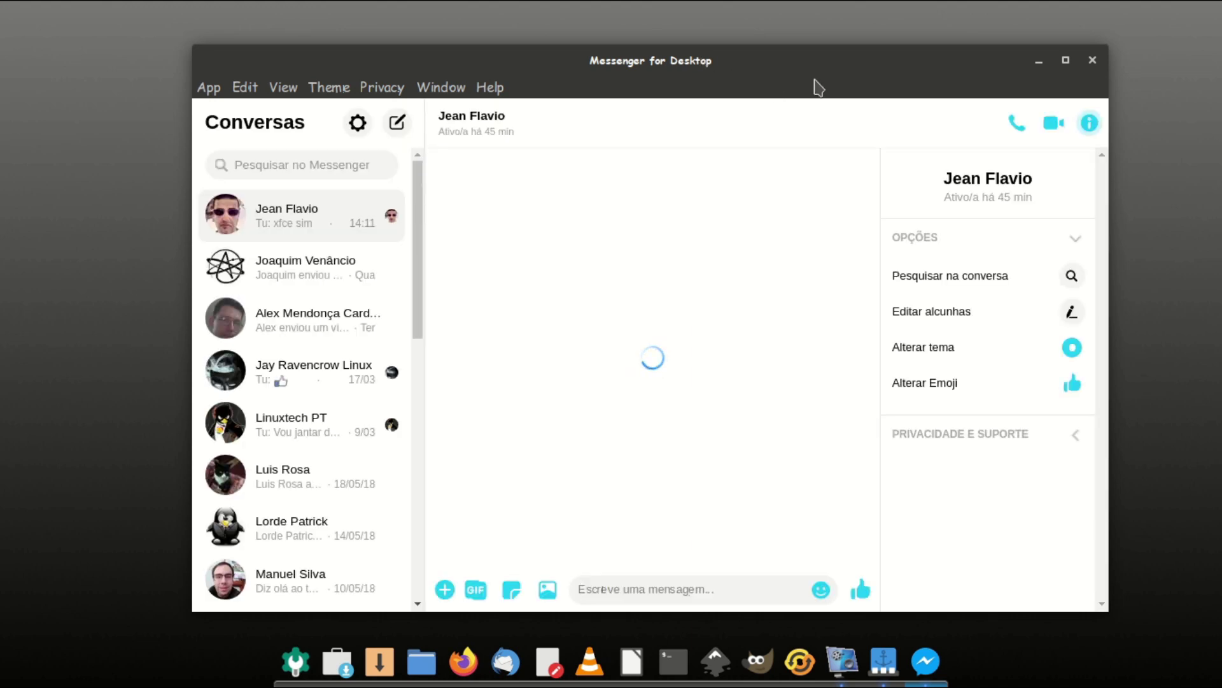
click(1092, 61)
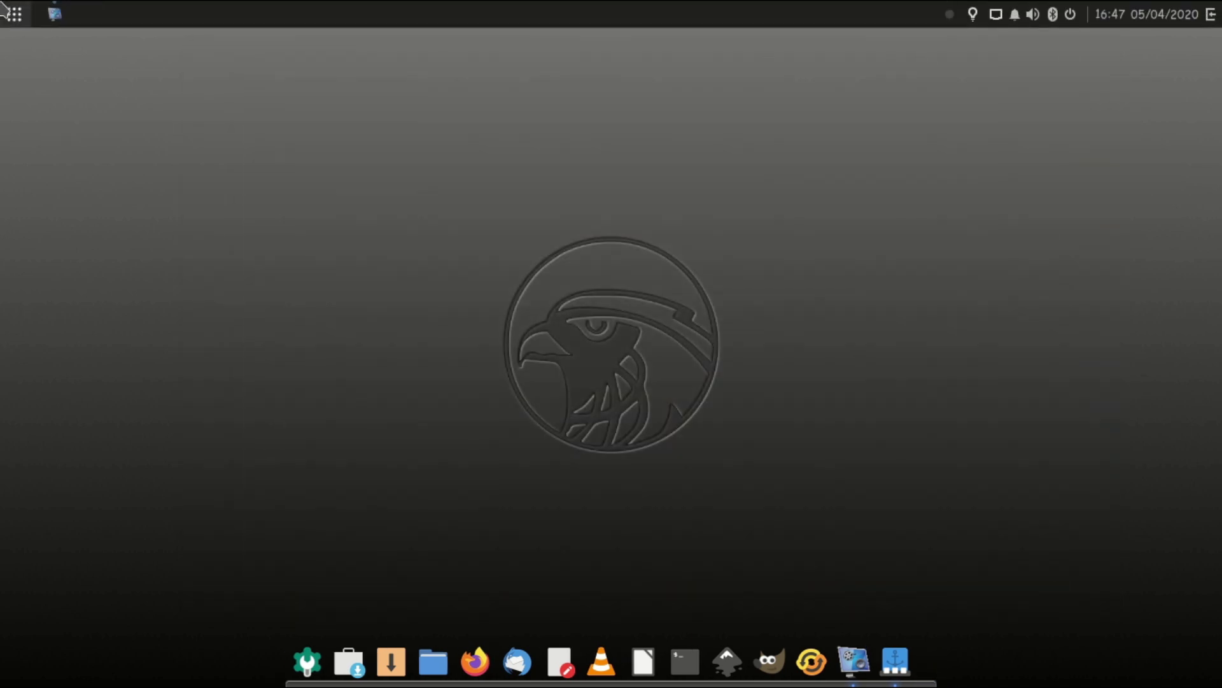
Step: Look through the games and logic categories and launch Agenda from the productivity applications
click(14, 14)
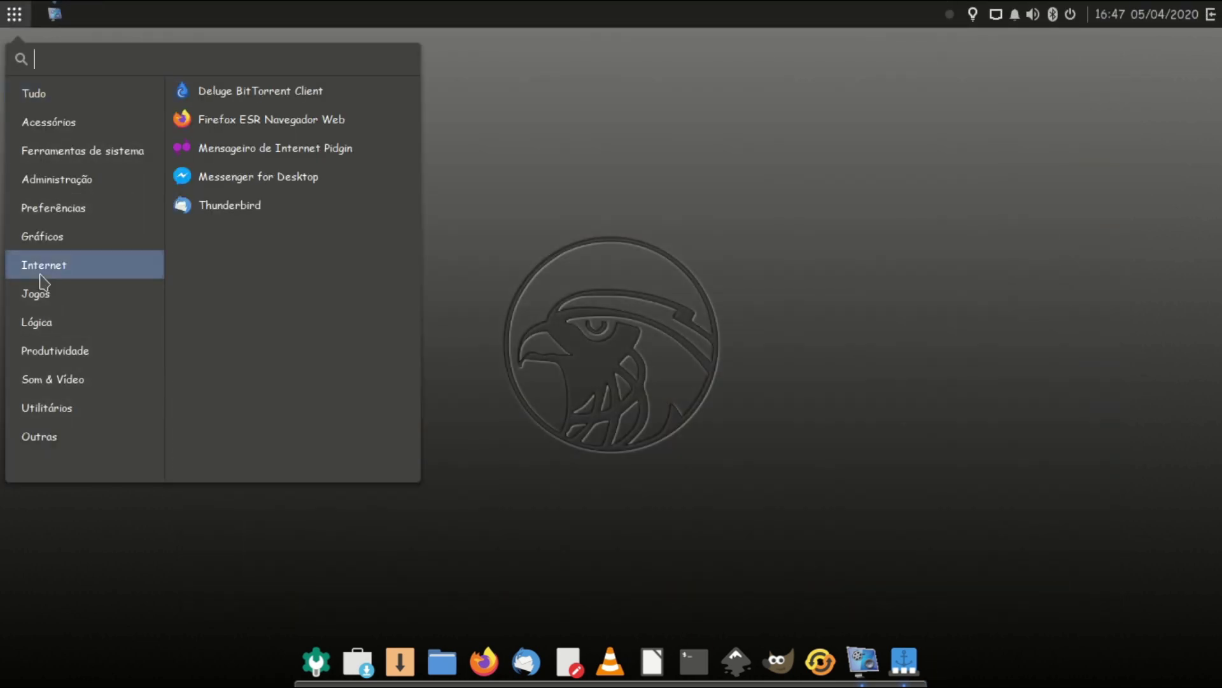
mouse_move(38, 294)
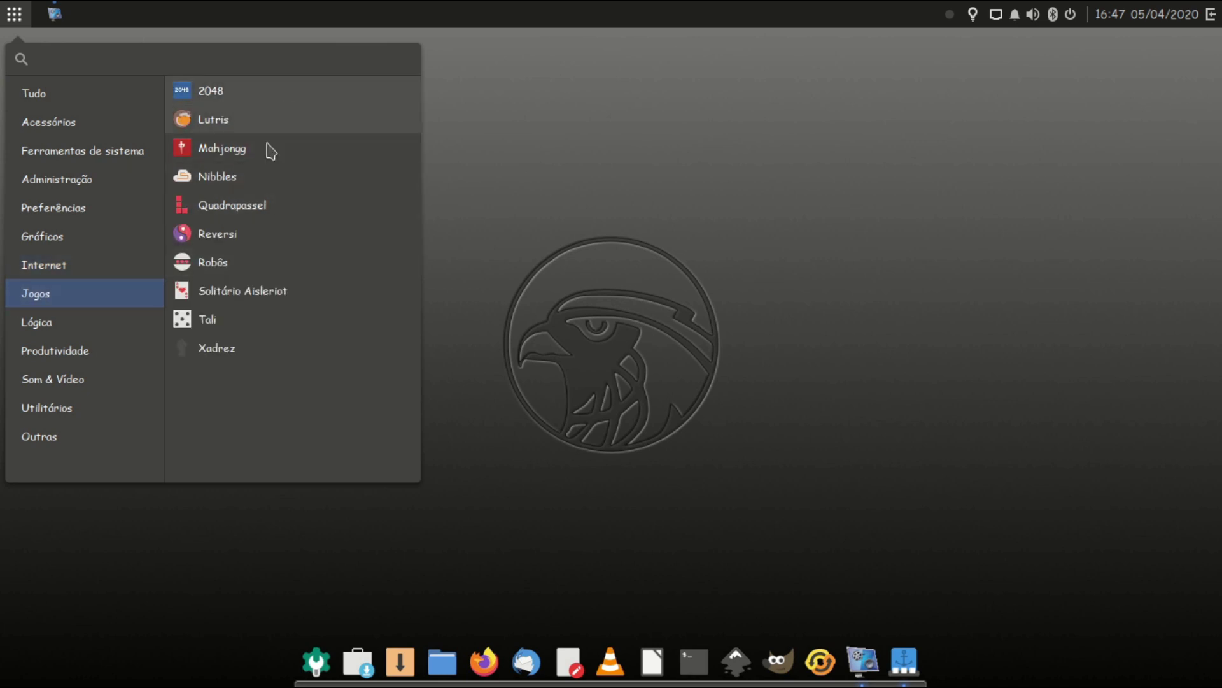
mouse_move(60, 327)
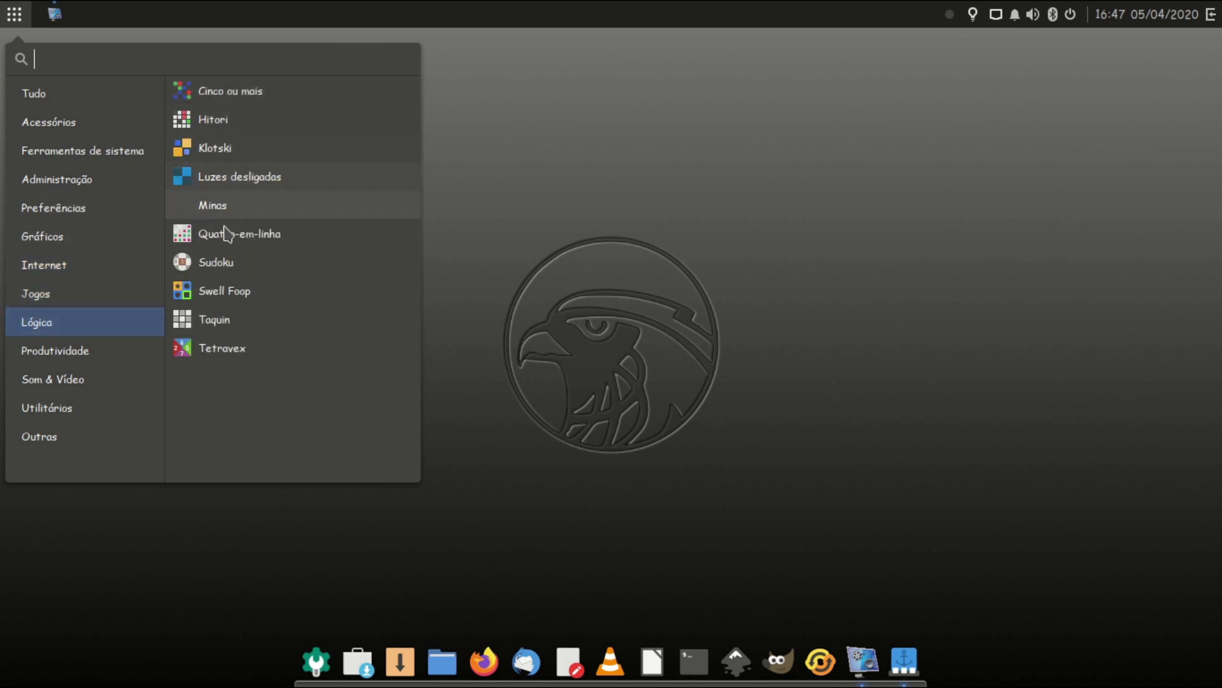
mouse_move(90, 352)
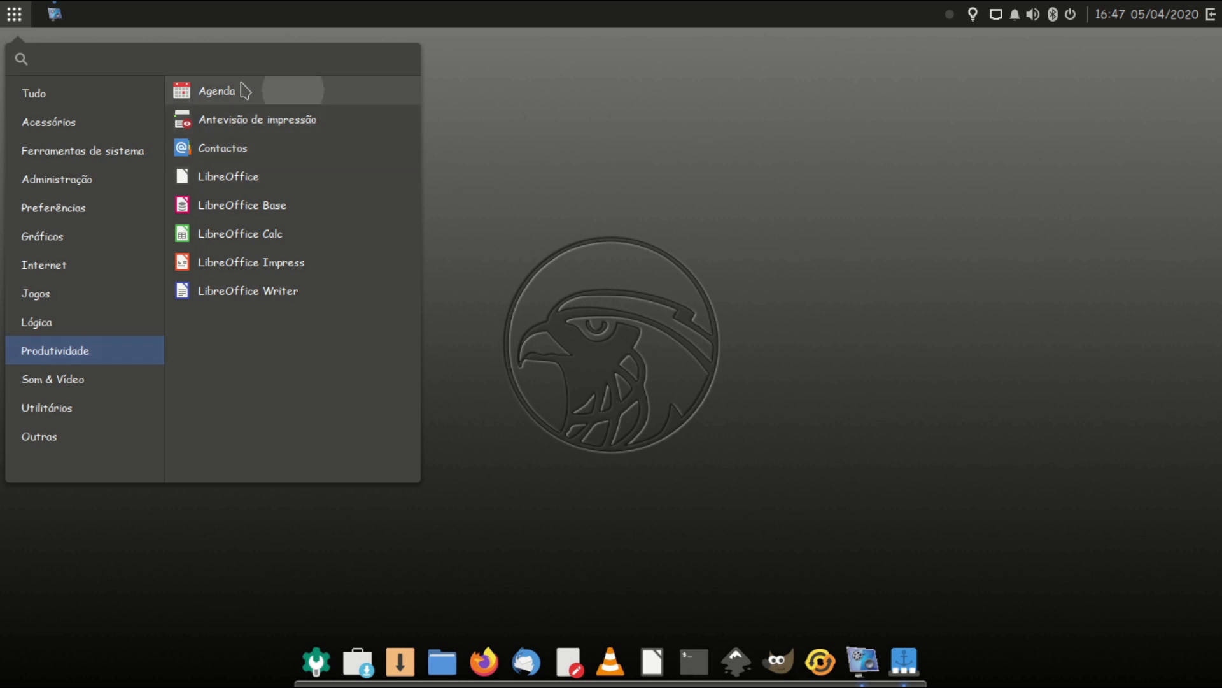
click(524, 199)
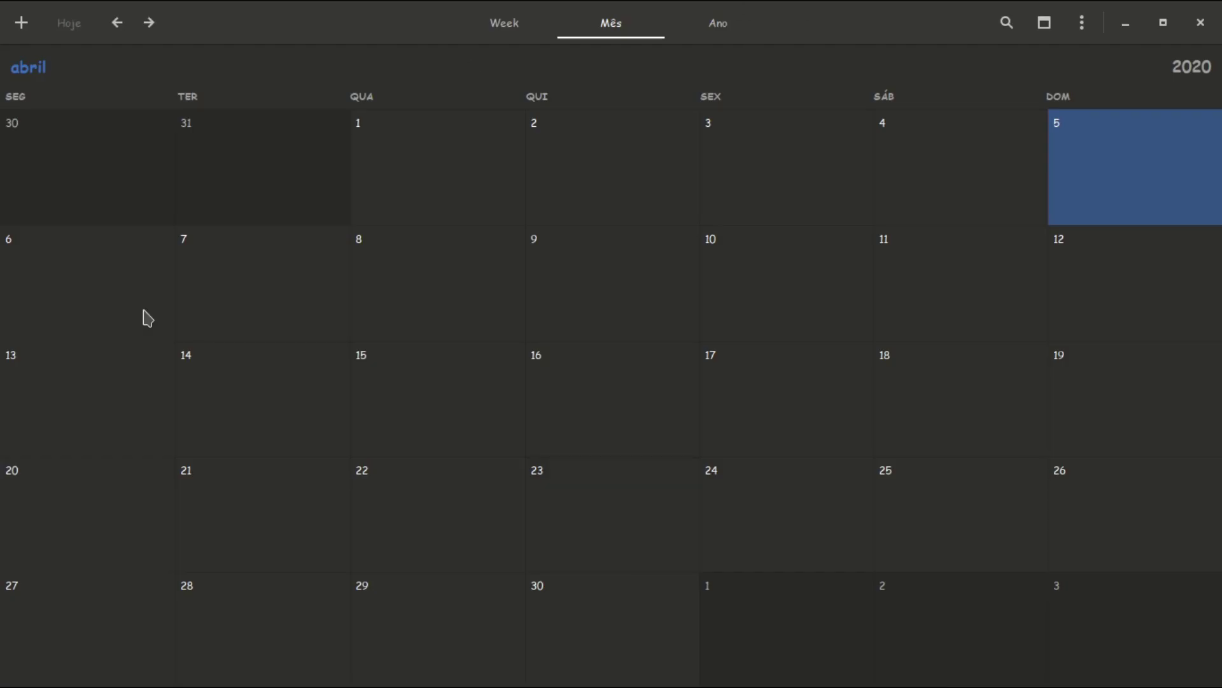
Step: Check Agenda's version in its About window and close the calendar
click(1081, 23)
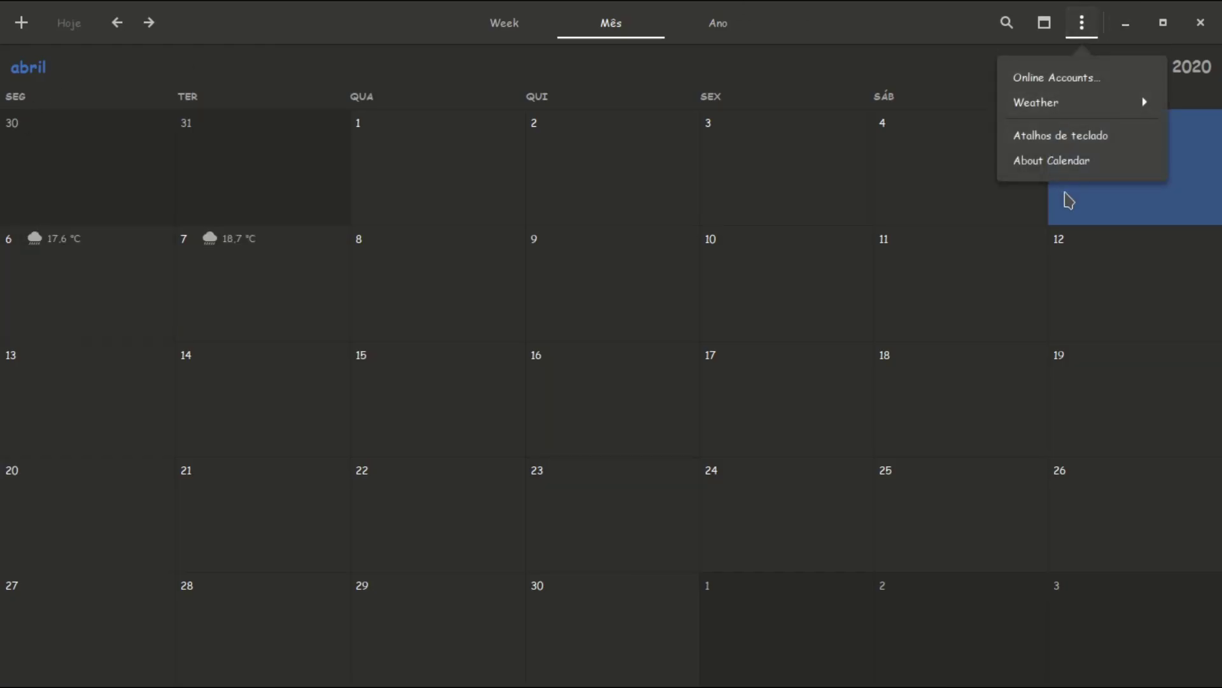
click(1058, 165)
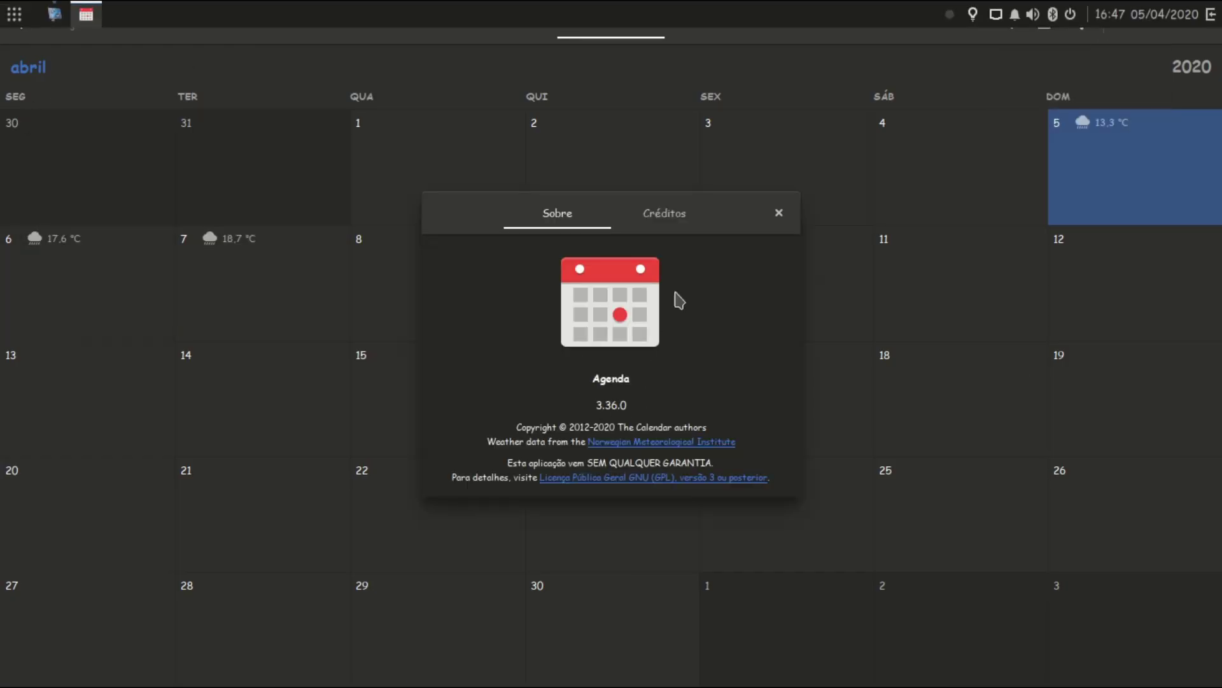
click(779, 212)
click(1197, 23)
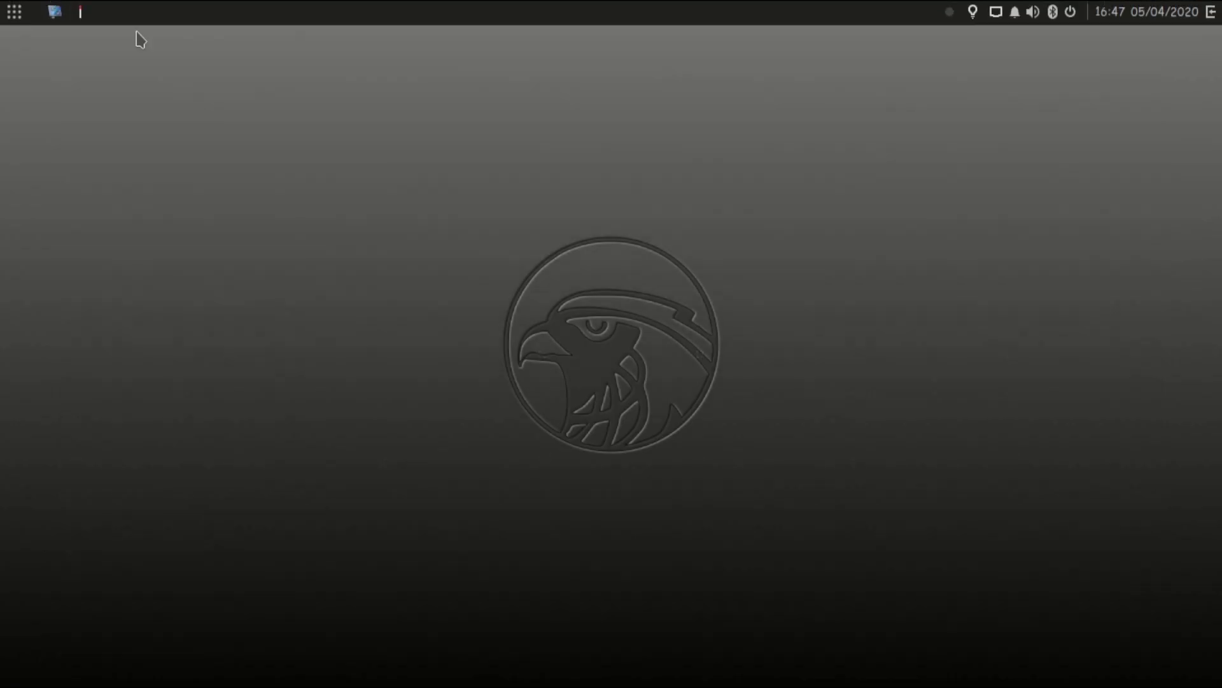
Step: Open Contacts from the productivity applications and quit its address book setup
click(14, 11)
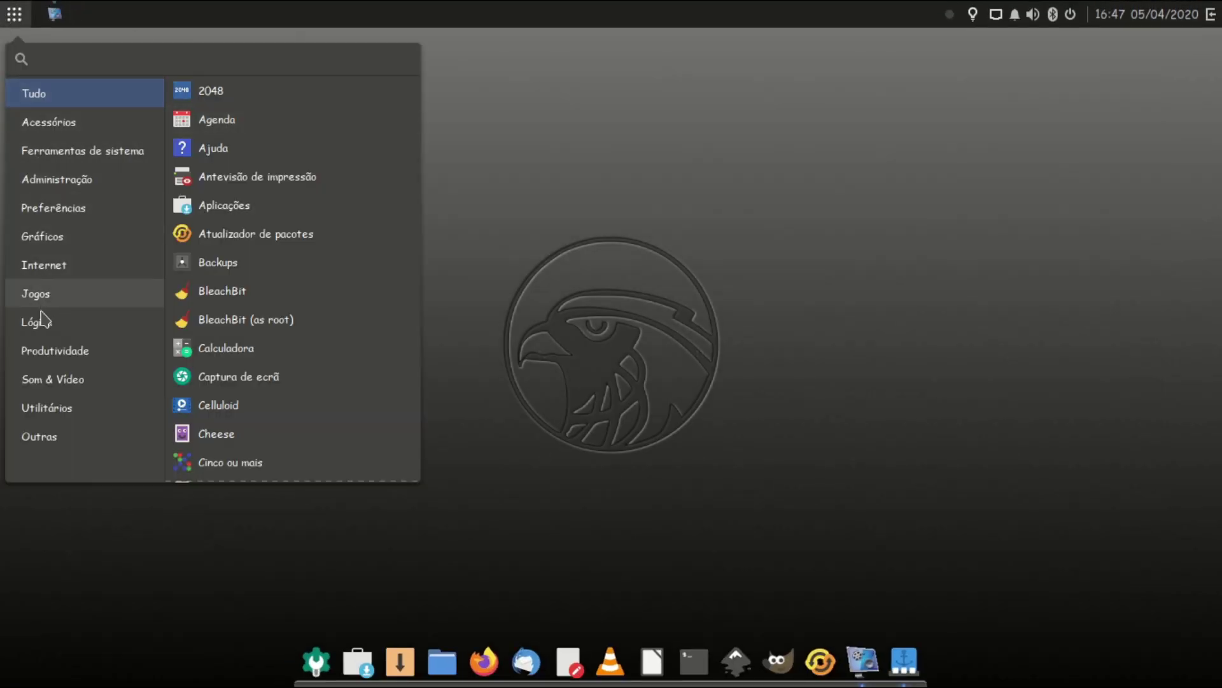
click(35, 350)
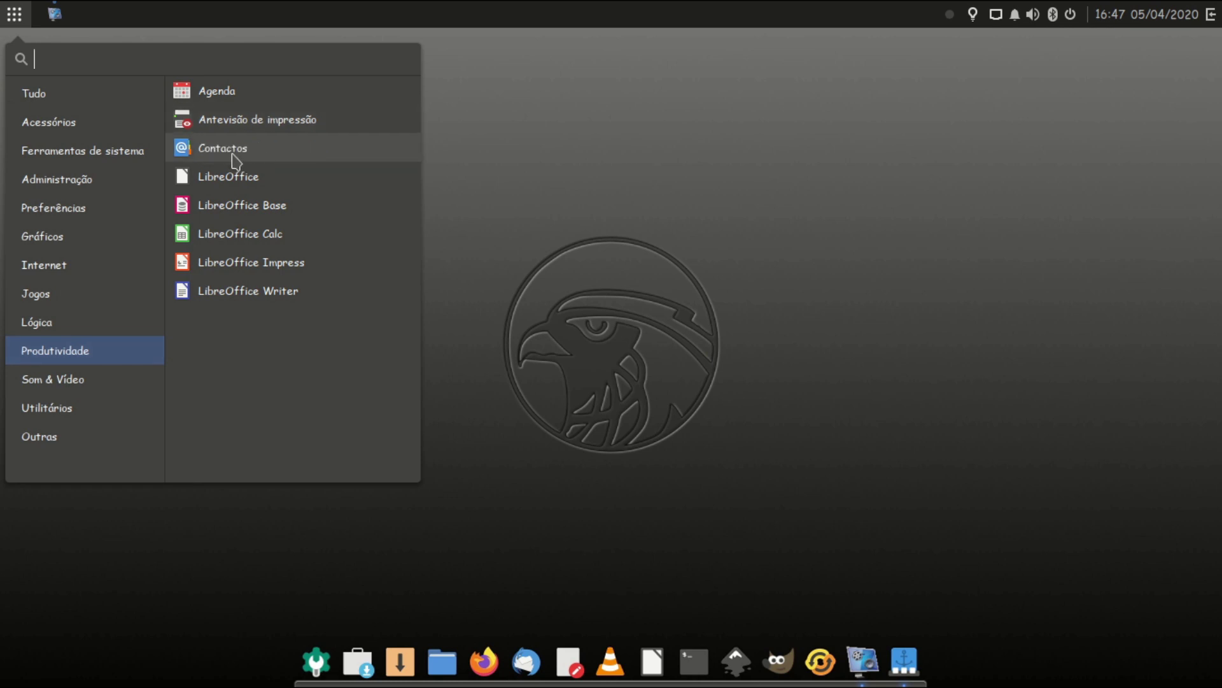
click(540, 318)
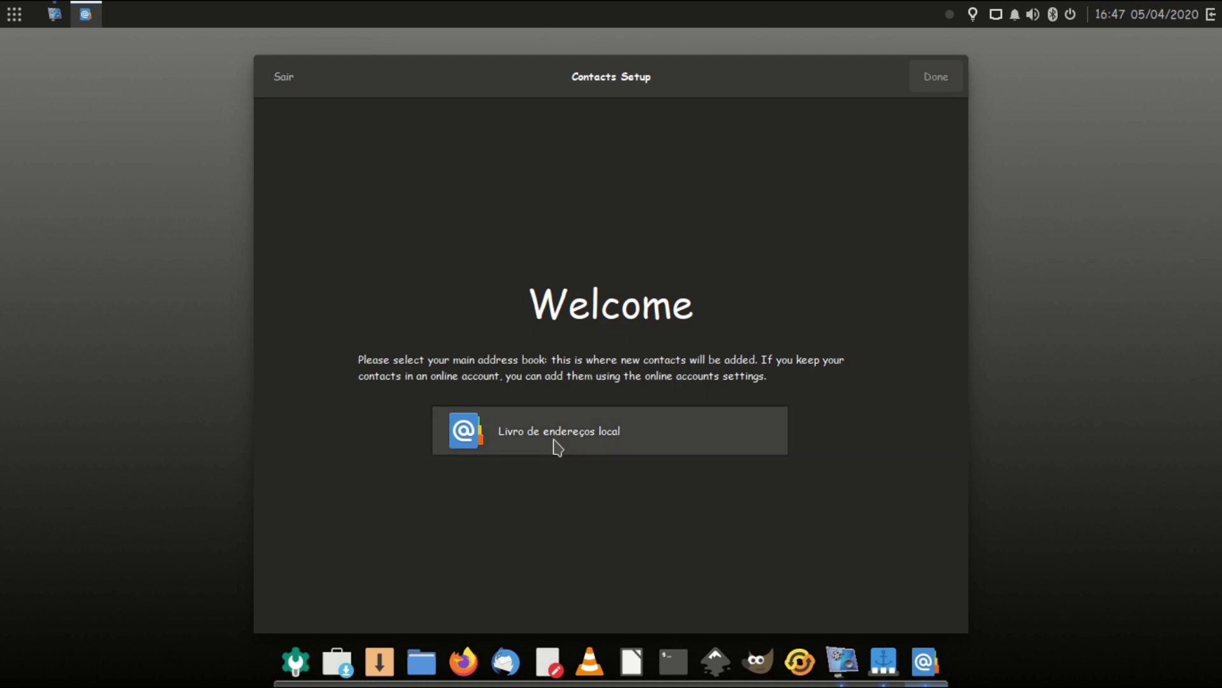
click(281, 77)
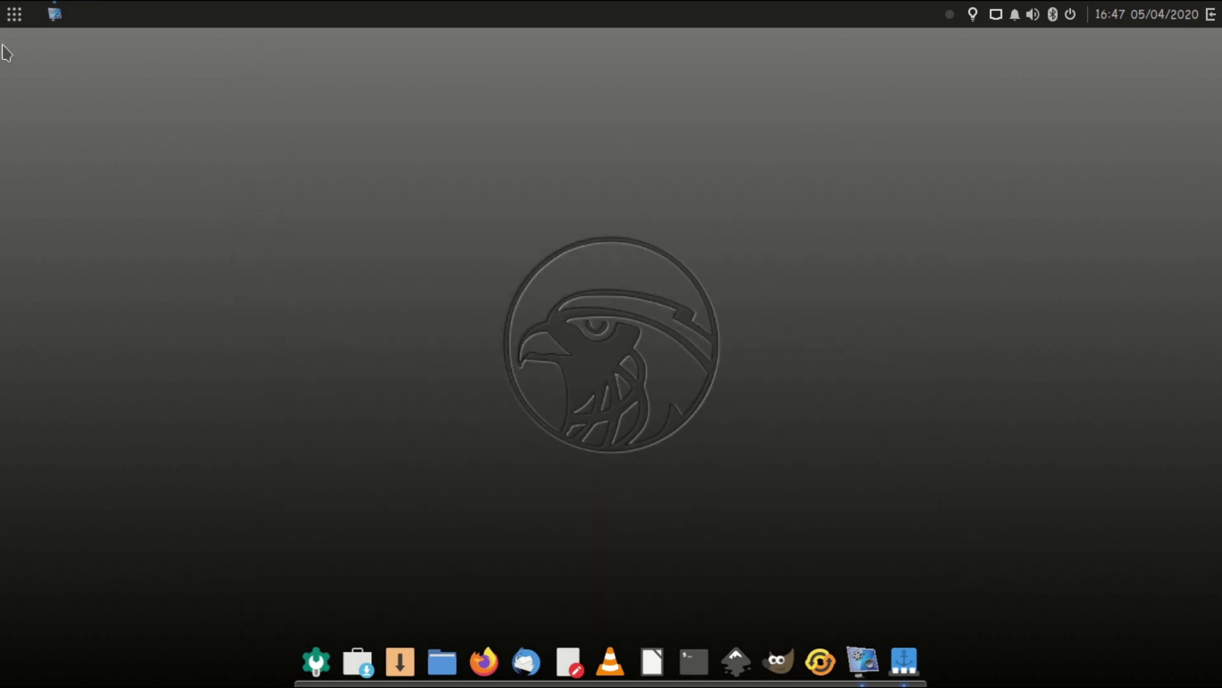
Step: Launch LibreOffice from the productivity applications and create a new Writer document
click(14, 14)
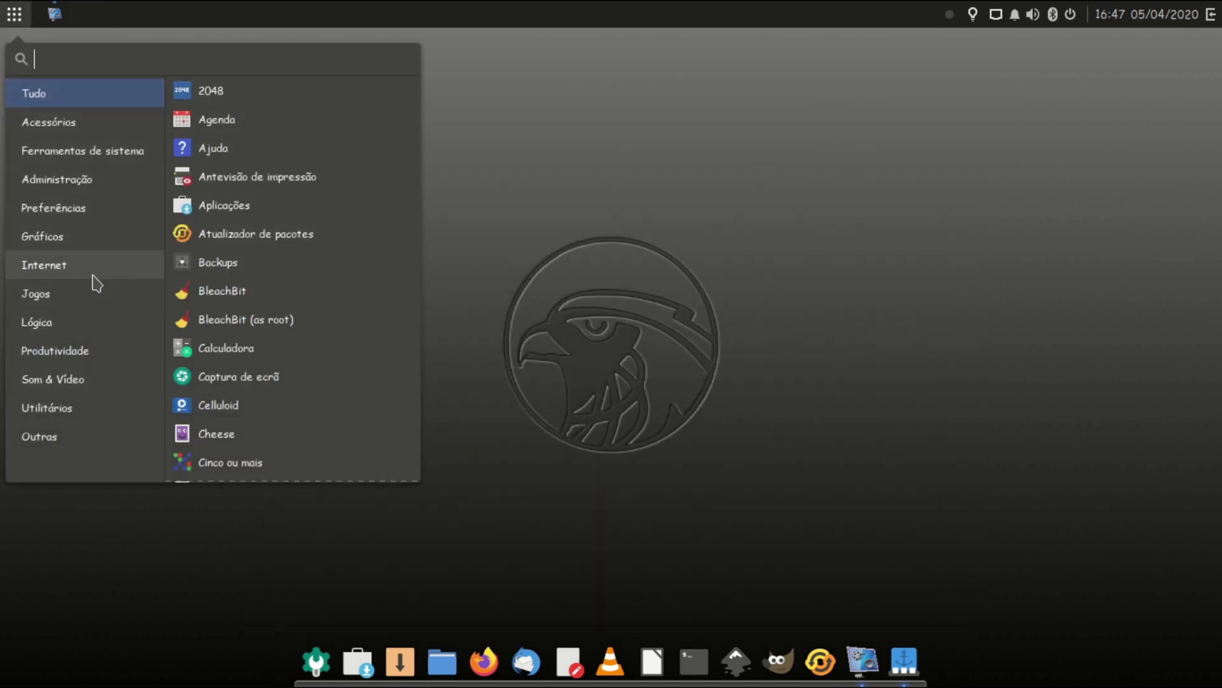
click(96, 272)
click(74, 350)
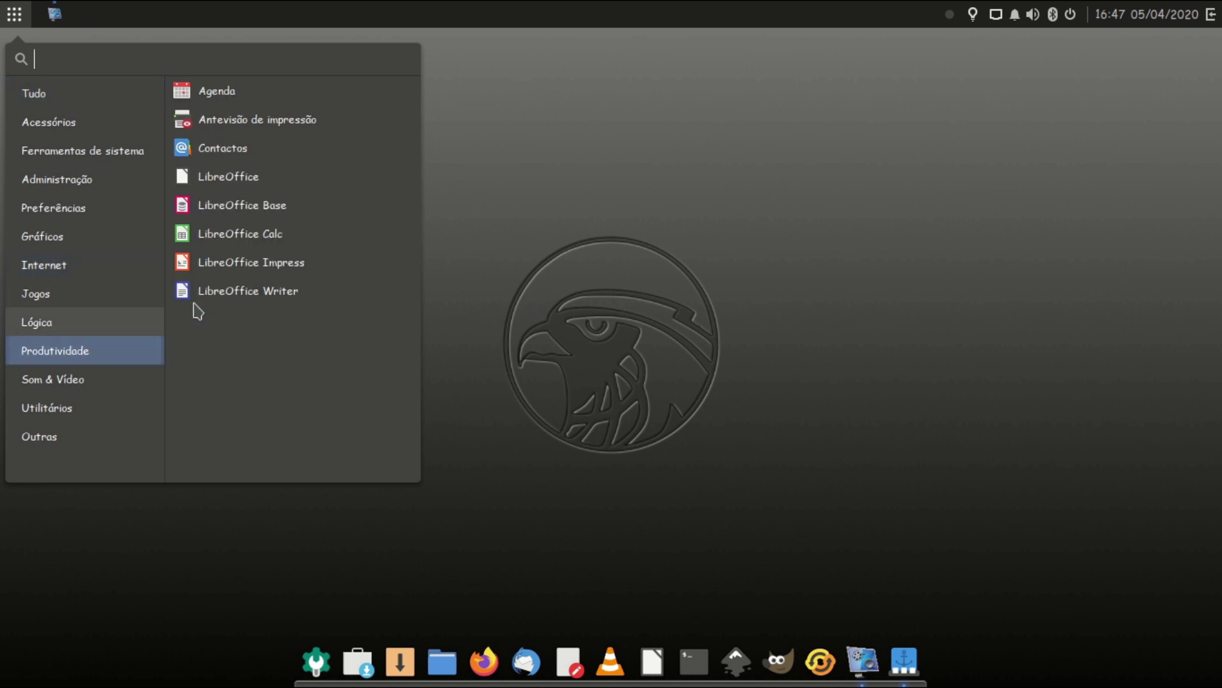
click(219, 185)
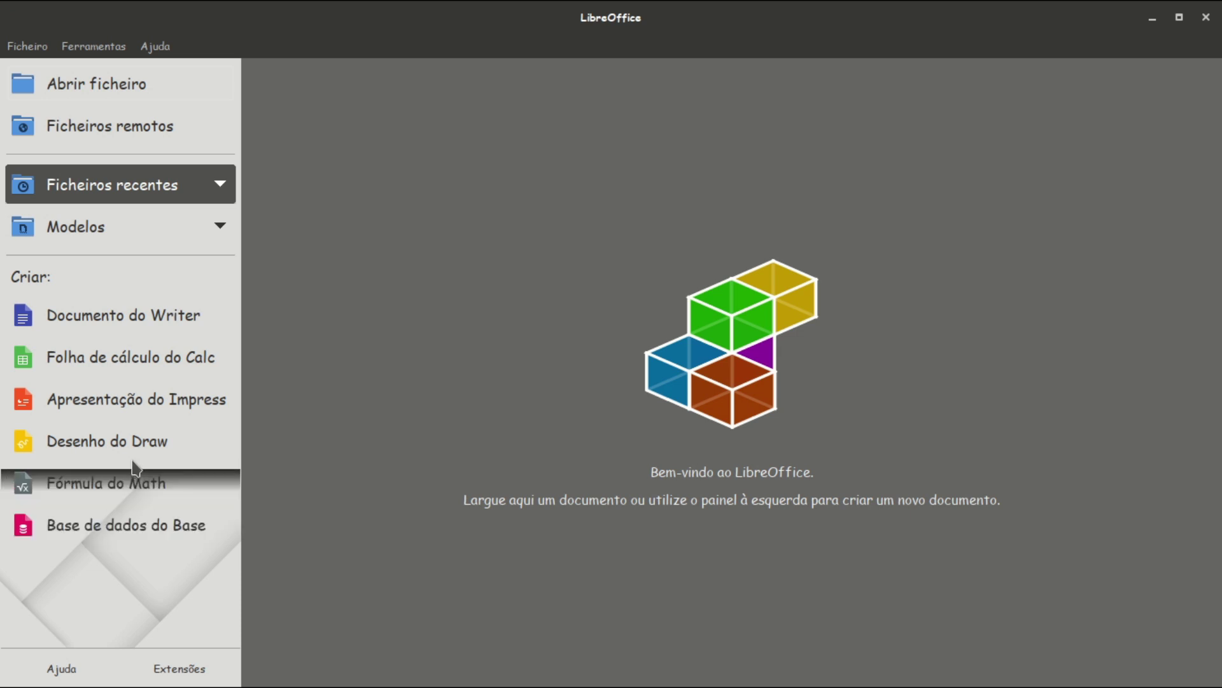
click(166, 325)
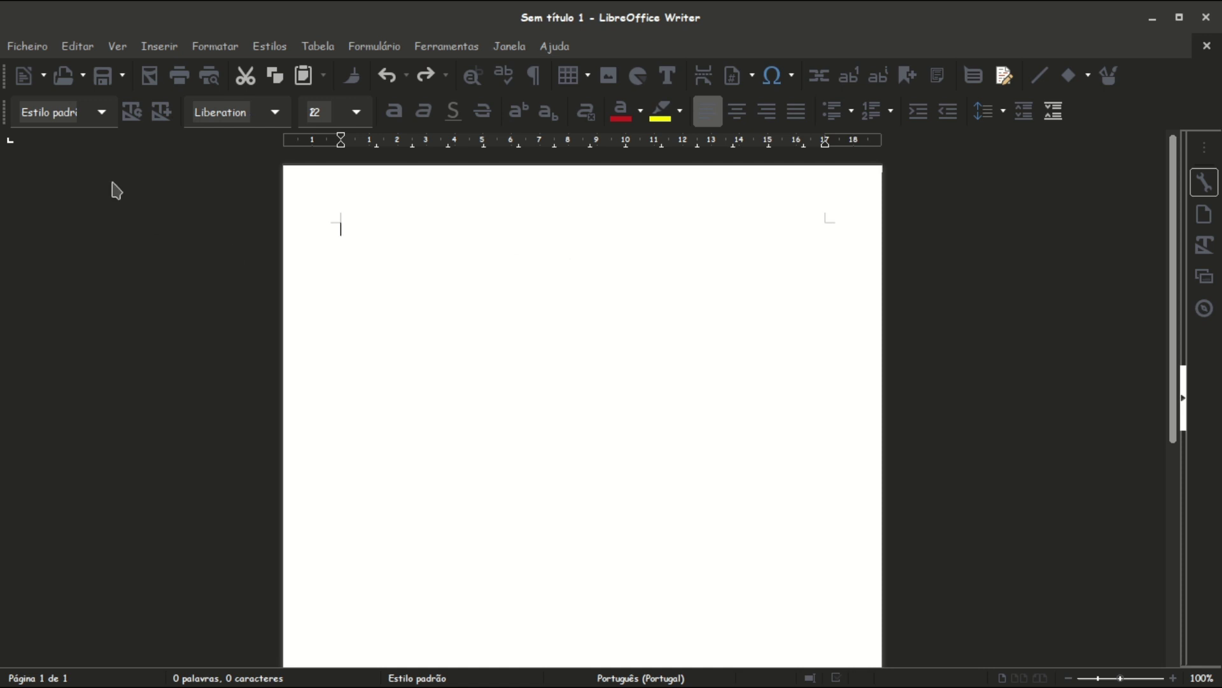
Step: Look over Writer's help options and close the empty document
click(559, 47)
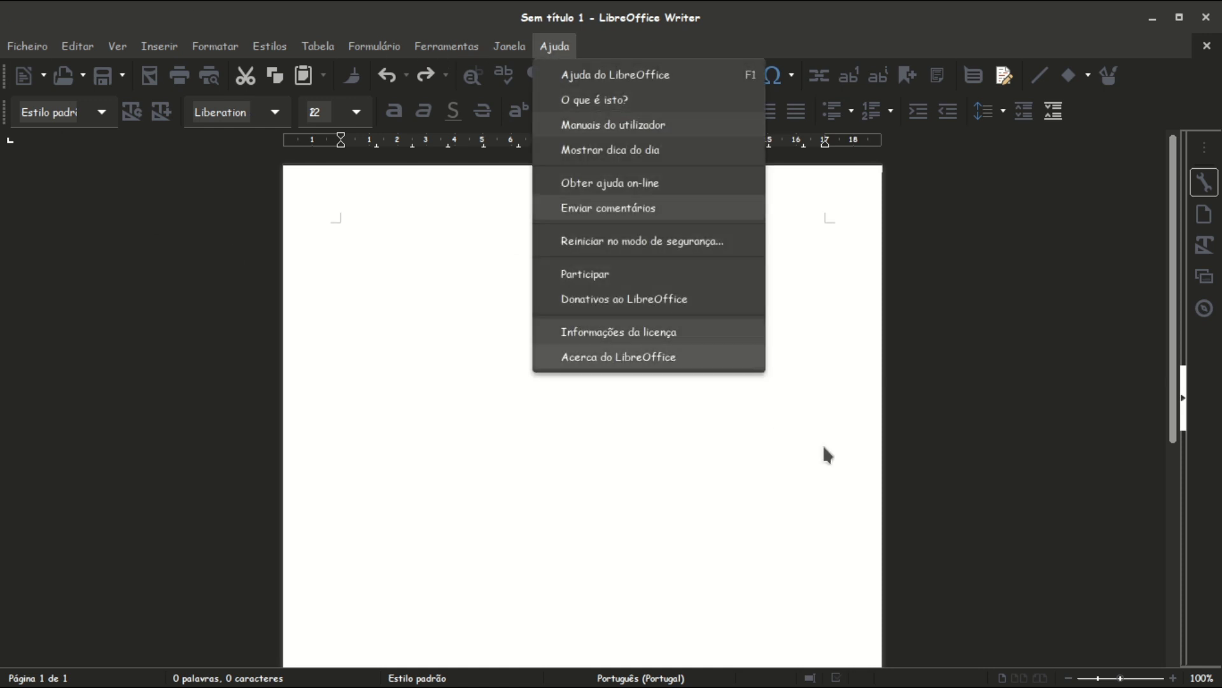
click(828, 462)
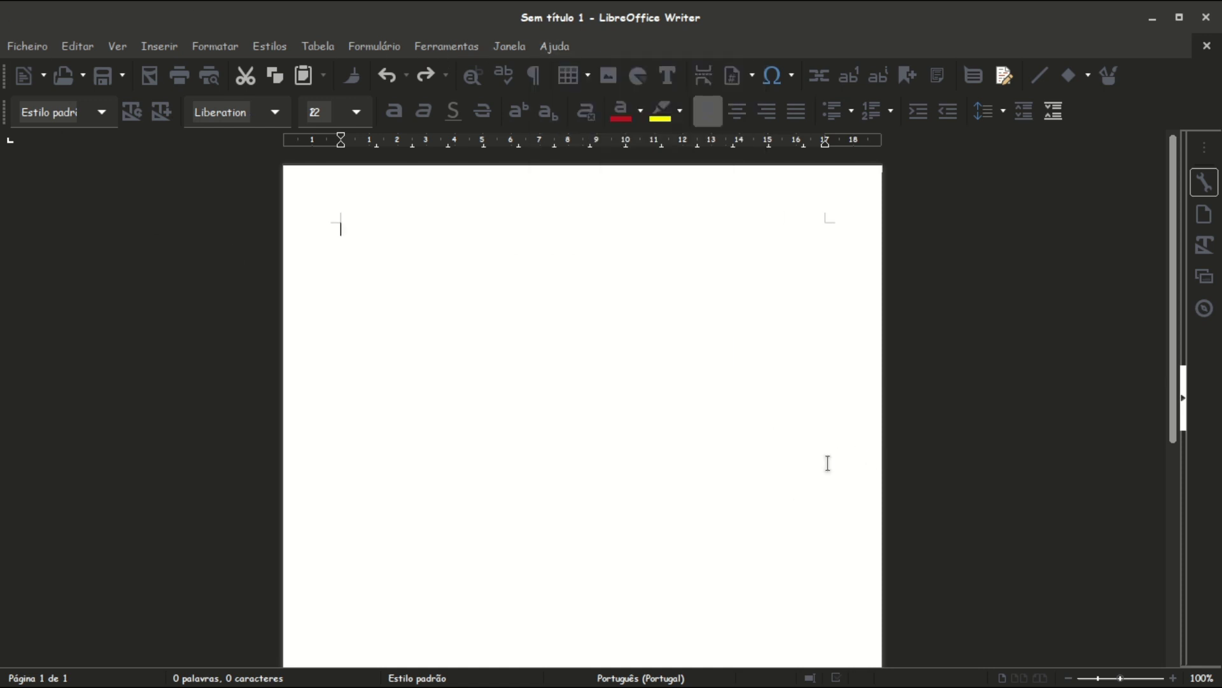
click(1215, 17)
Step: Launch the Celluloid media player from the sound and video applications and maximize its window
click(14, 14)
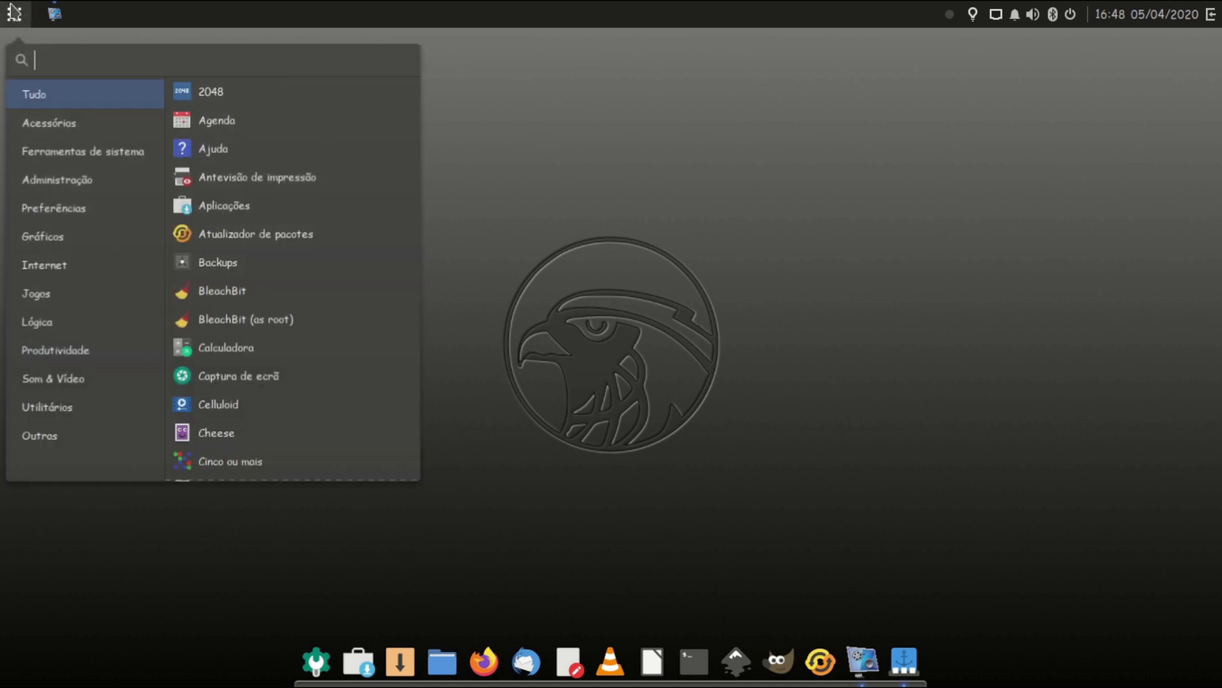
click(59, 350)
click(100, 385)
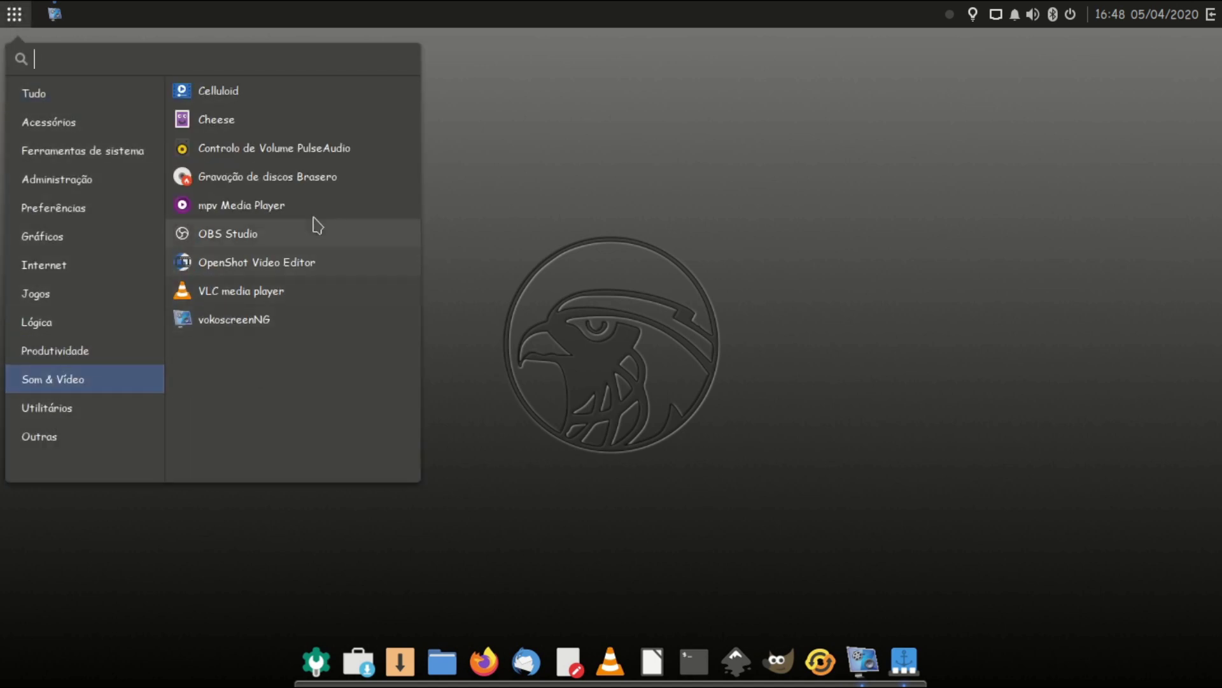
click(291, 94)
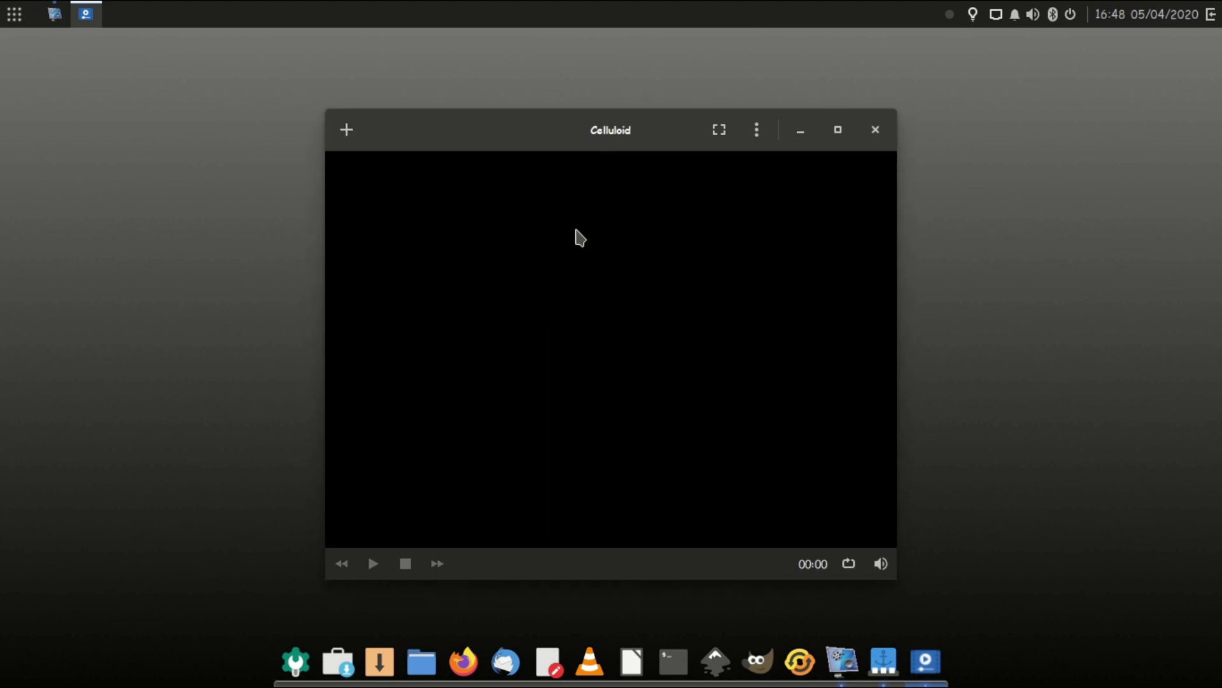
click(838, 129)
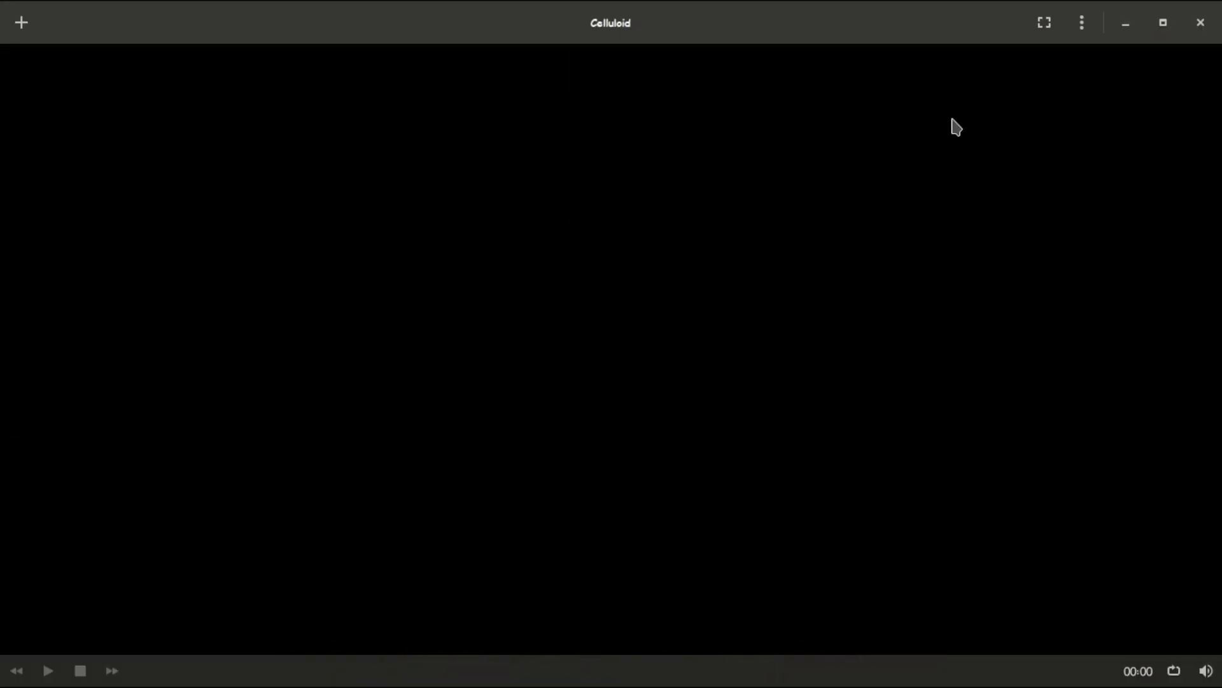
Step: Switch the player to full screen and back, and restore the maximized window to its smaller size
click(1044, 23)
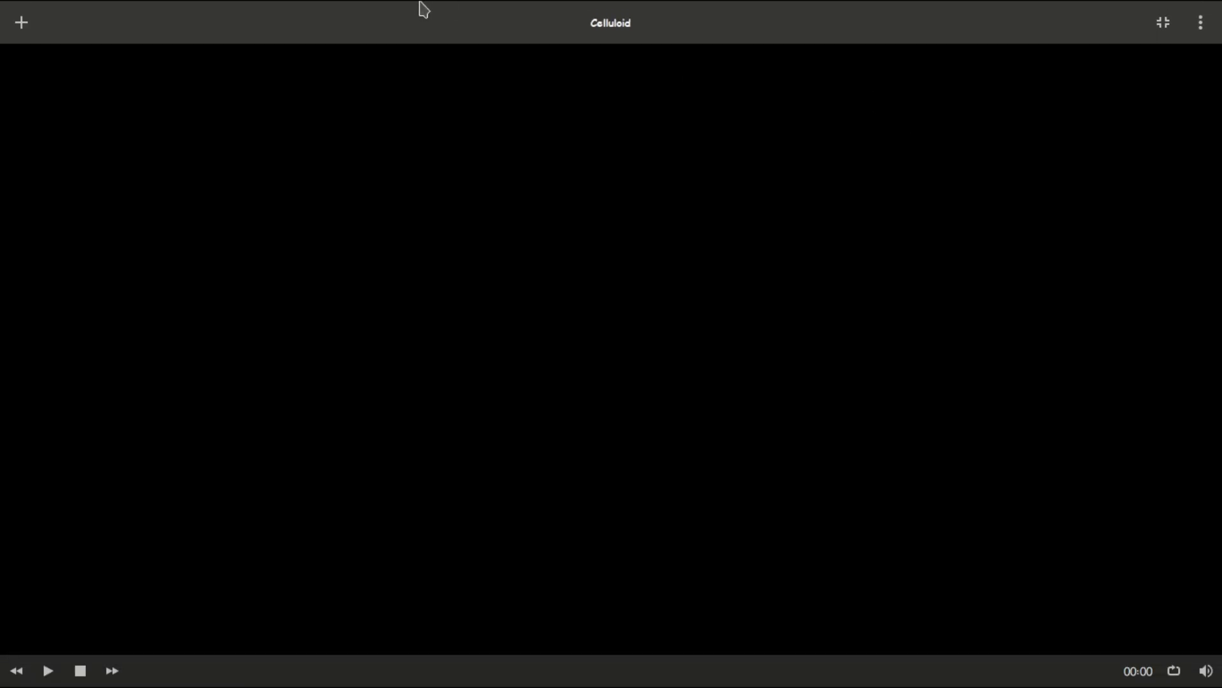
click(1164, 23)
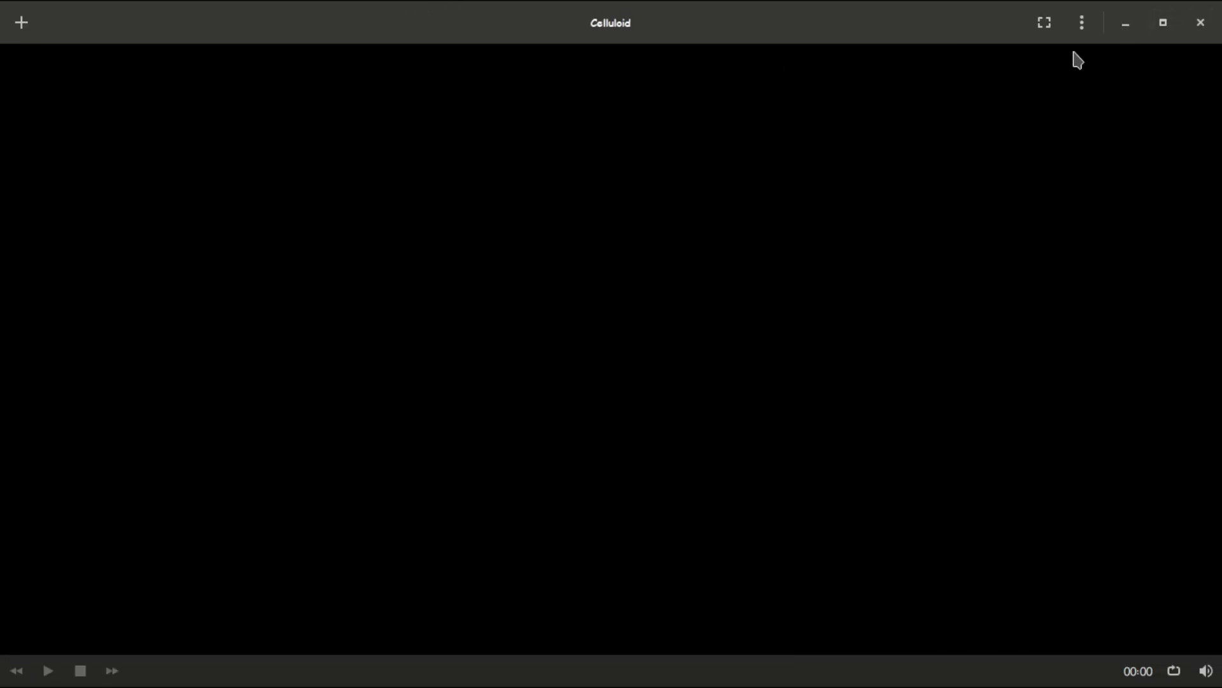
click(1163, 23)
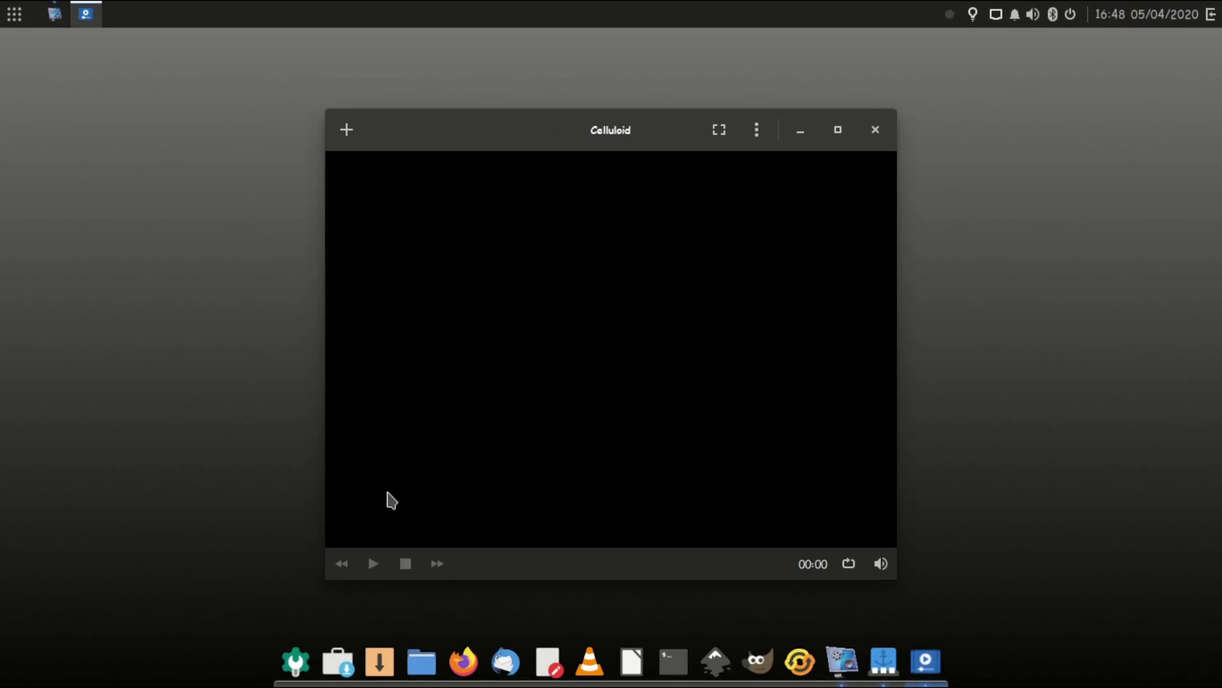
Step: Look at the player's disc-opening options and the Abrir Localização dialog, cancelling without entering a location
click(347, 130)
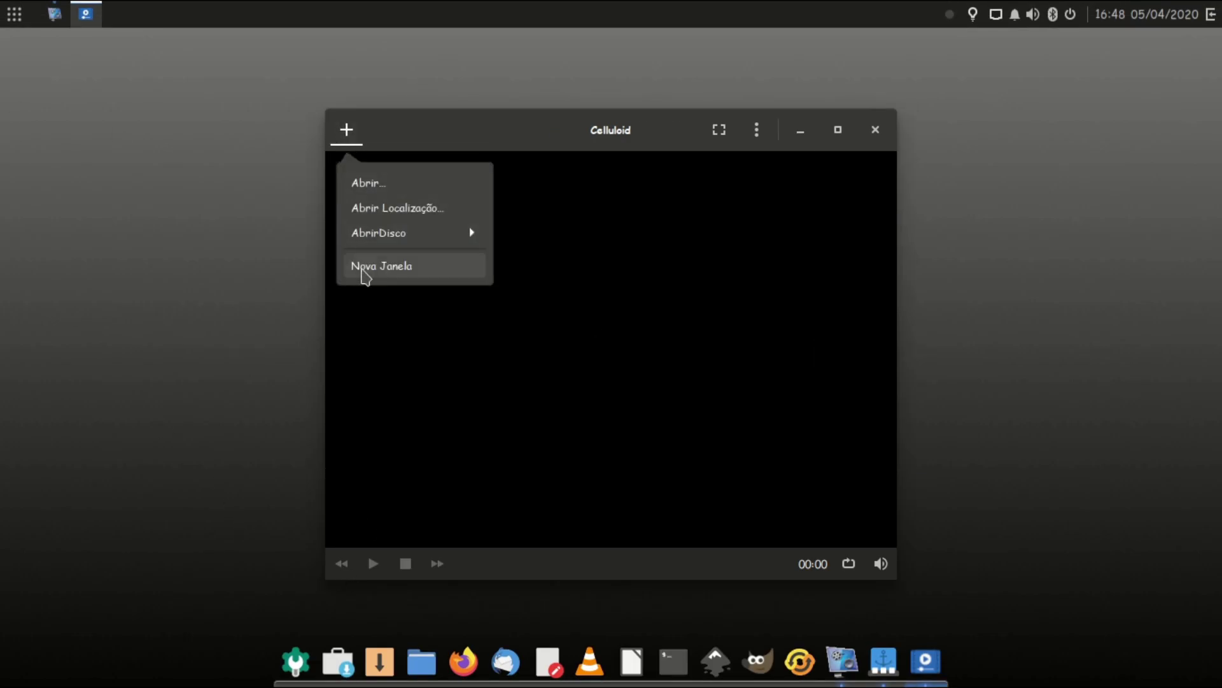
click(459, 232)
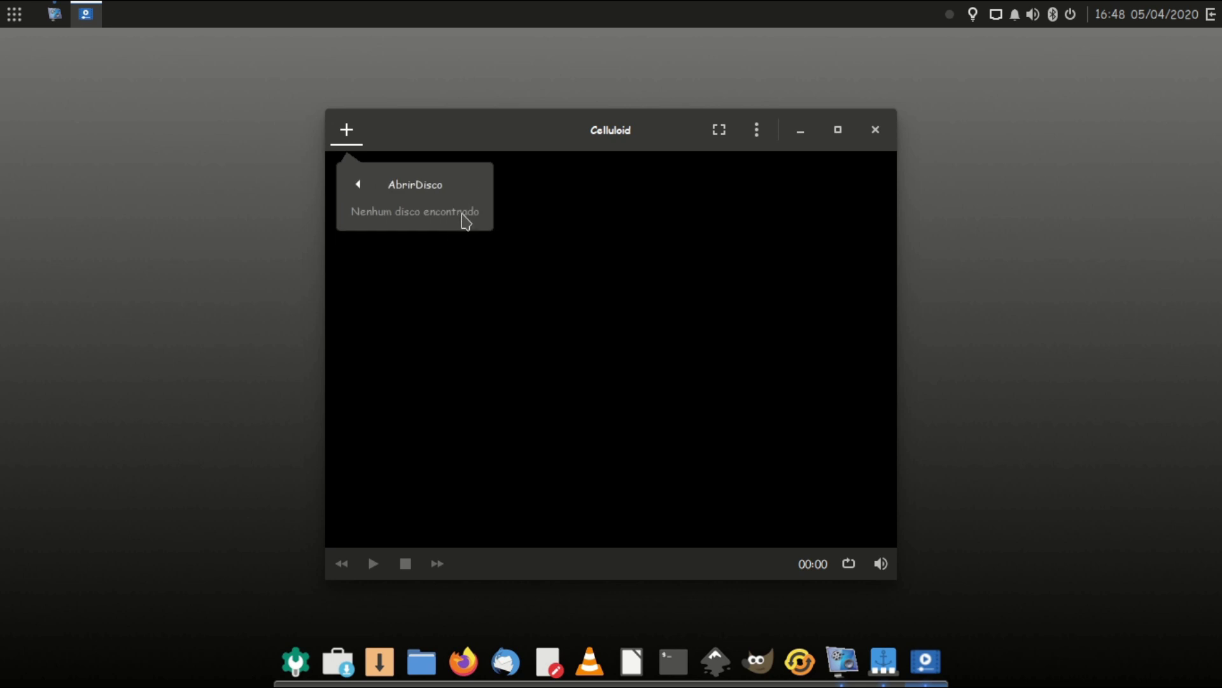
click(424, 195)
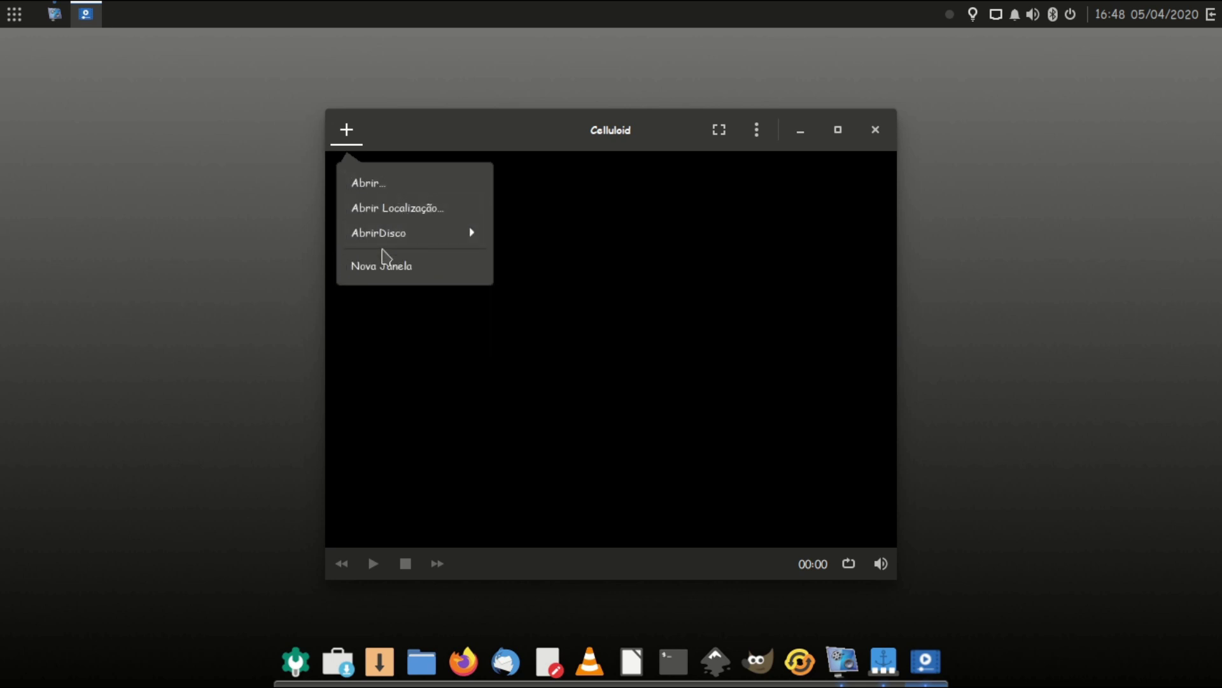
click(400, 214)
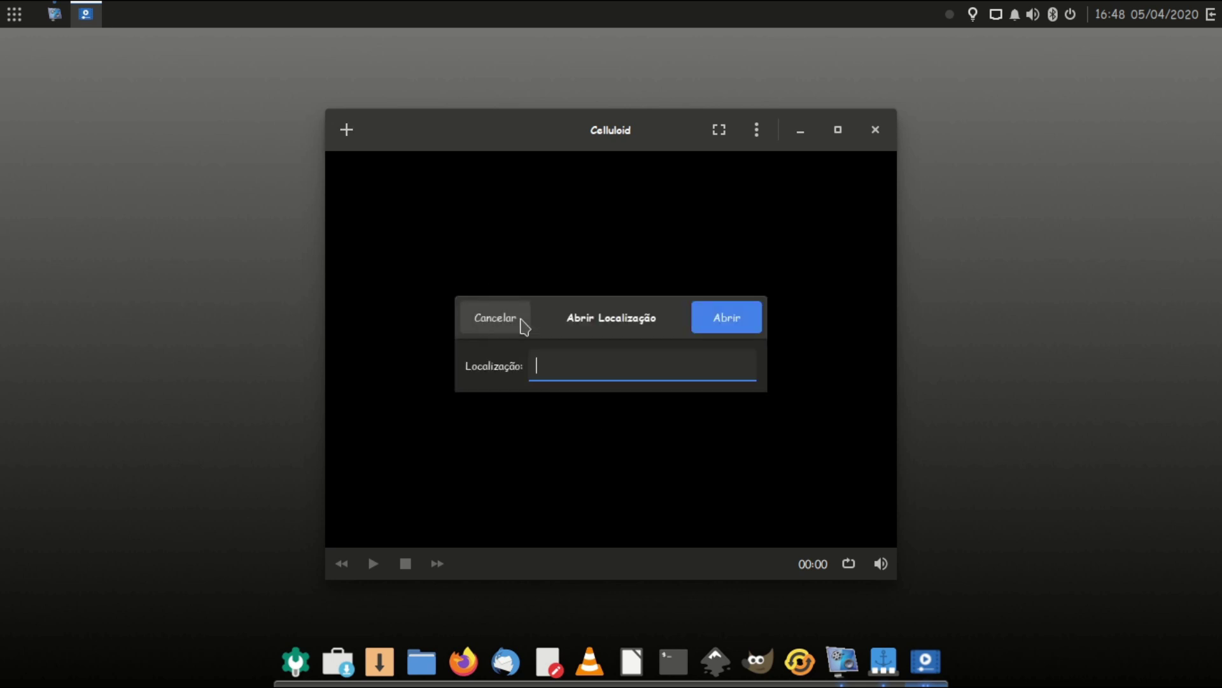
click(495, 323)
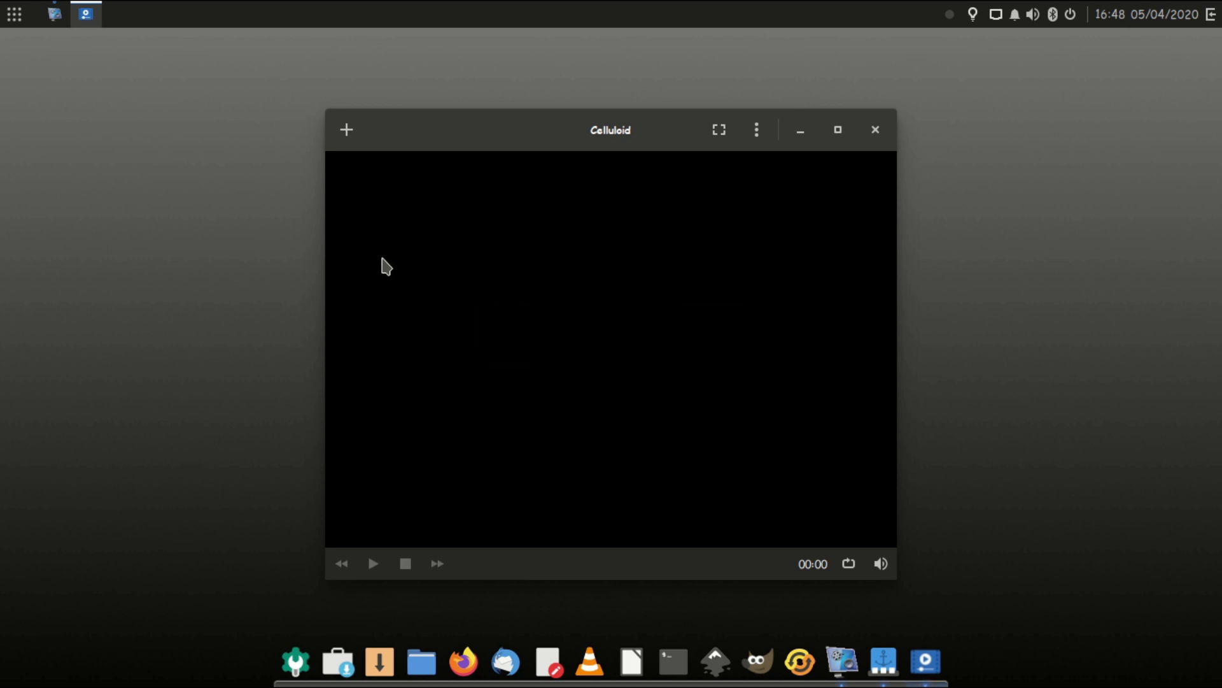
Step: Play vokoscreenNG-2020-04-05_16-17-09.mkv from the Vídeos folder and close the player
click(346, 129)
click(354, 184)
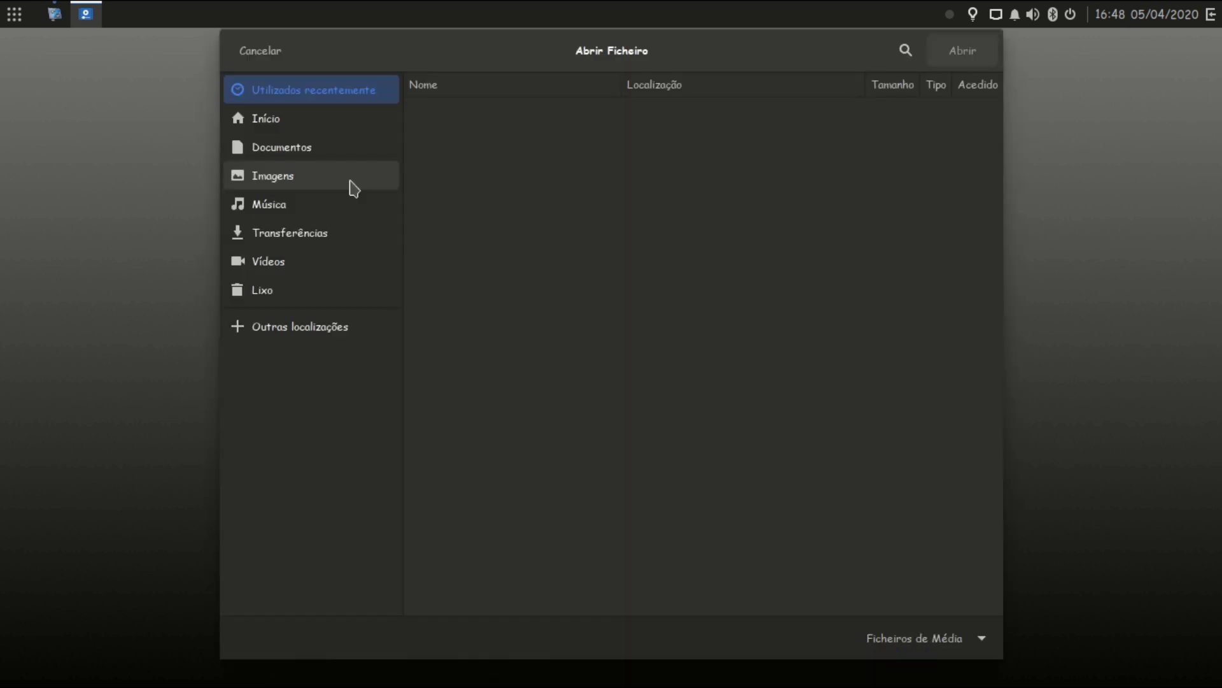
click(286, 120)
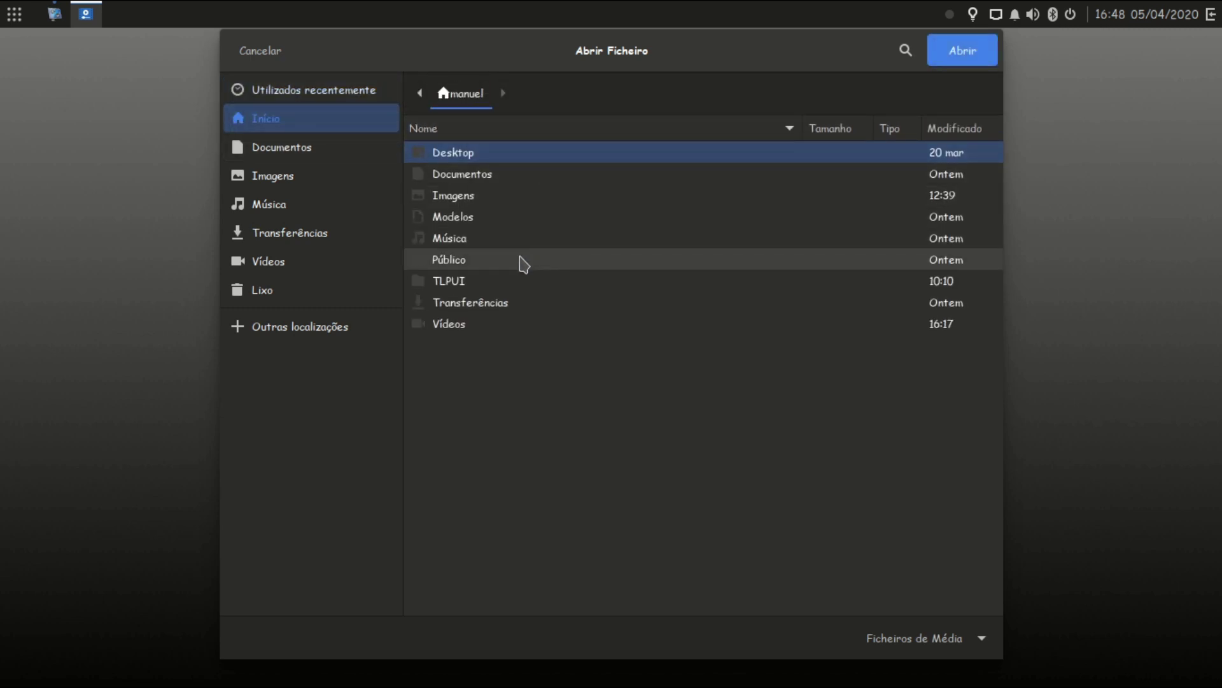
click(273, 263)
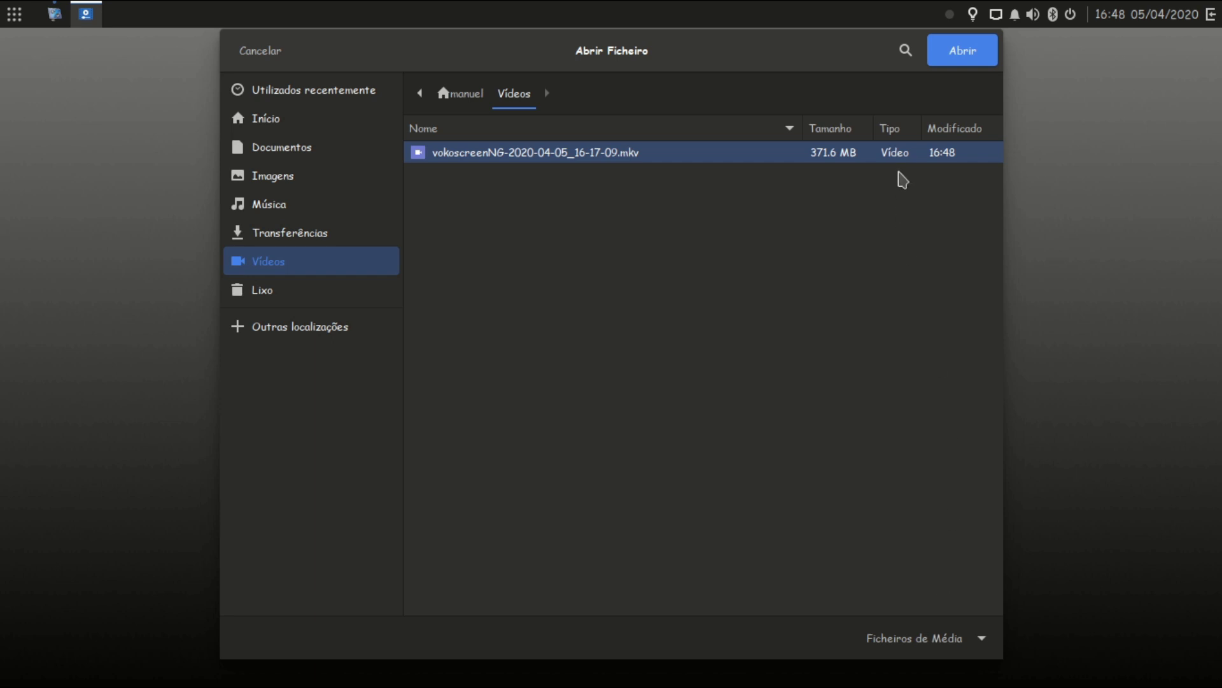
click(944, 62)
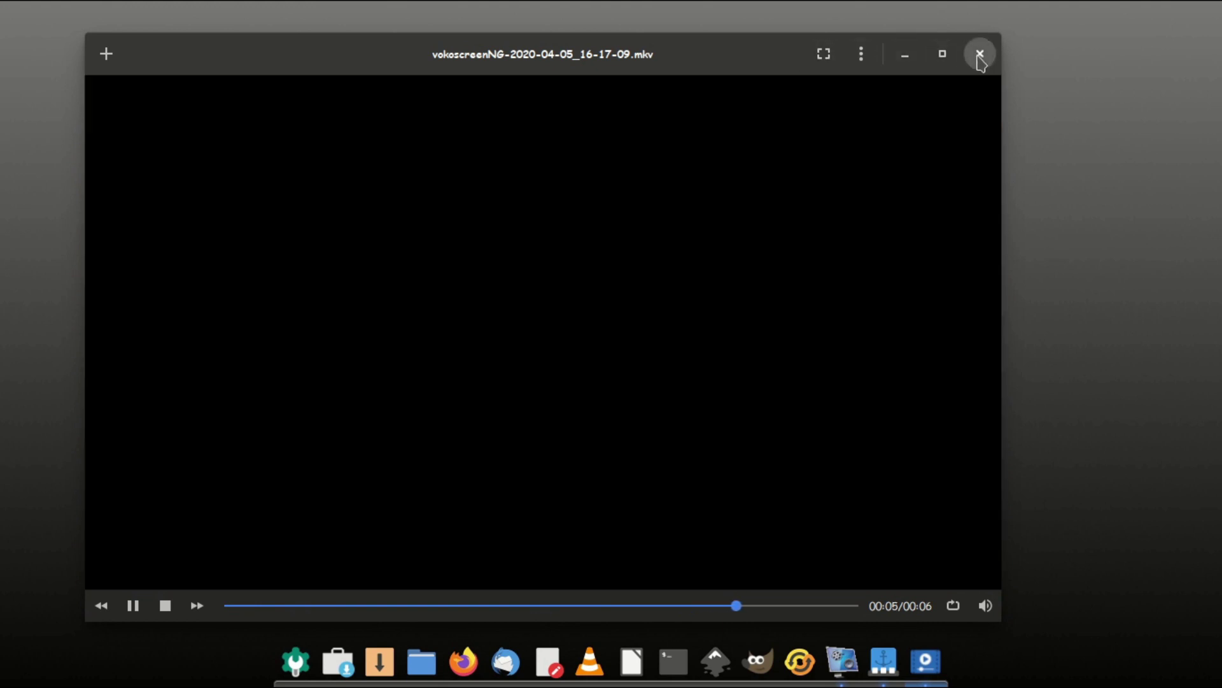
click(980, 54)
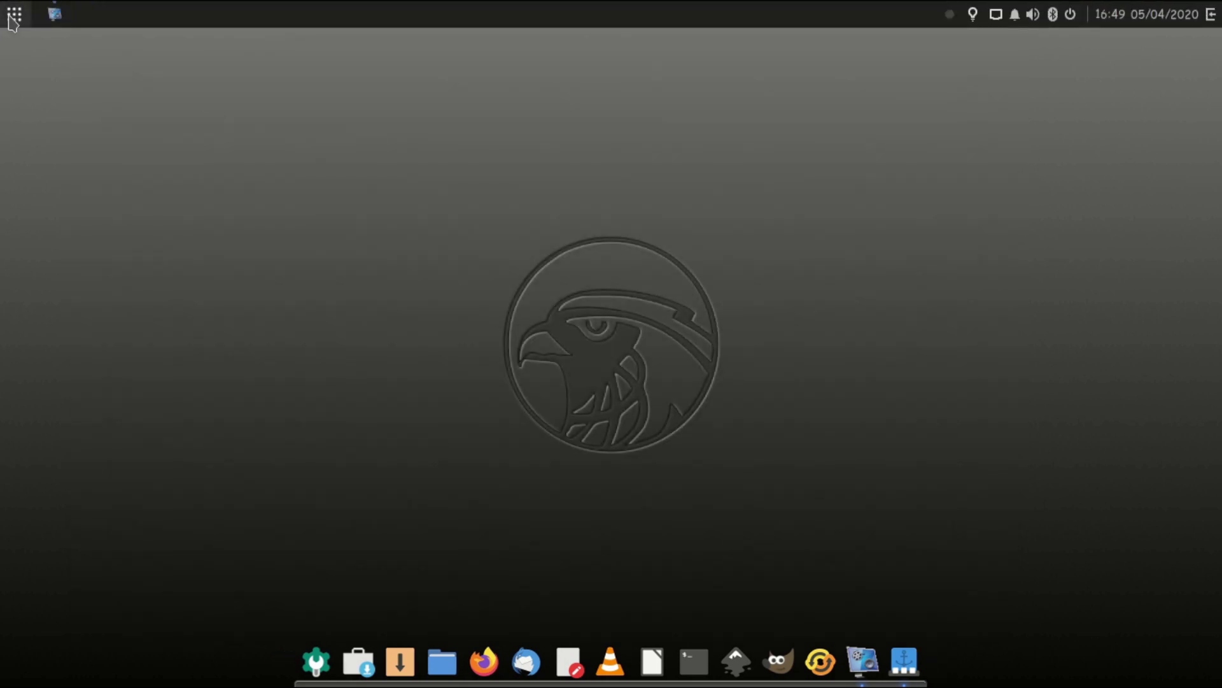
Step: Launch the Cheese webcam application from the Som & Vídeo category, view its window and close it
click(14, 14)
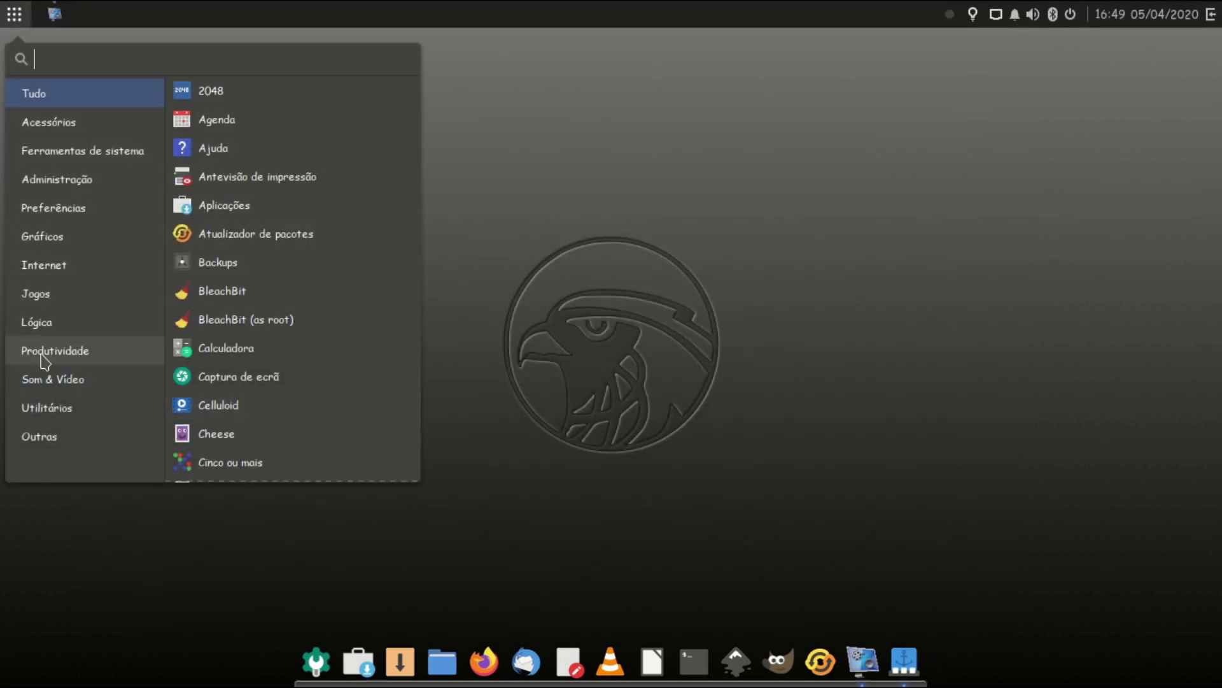
click(43, 380)
key(Escape)
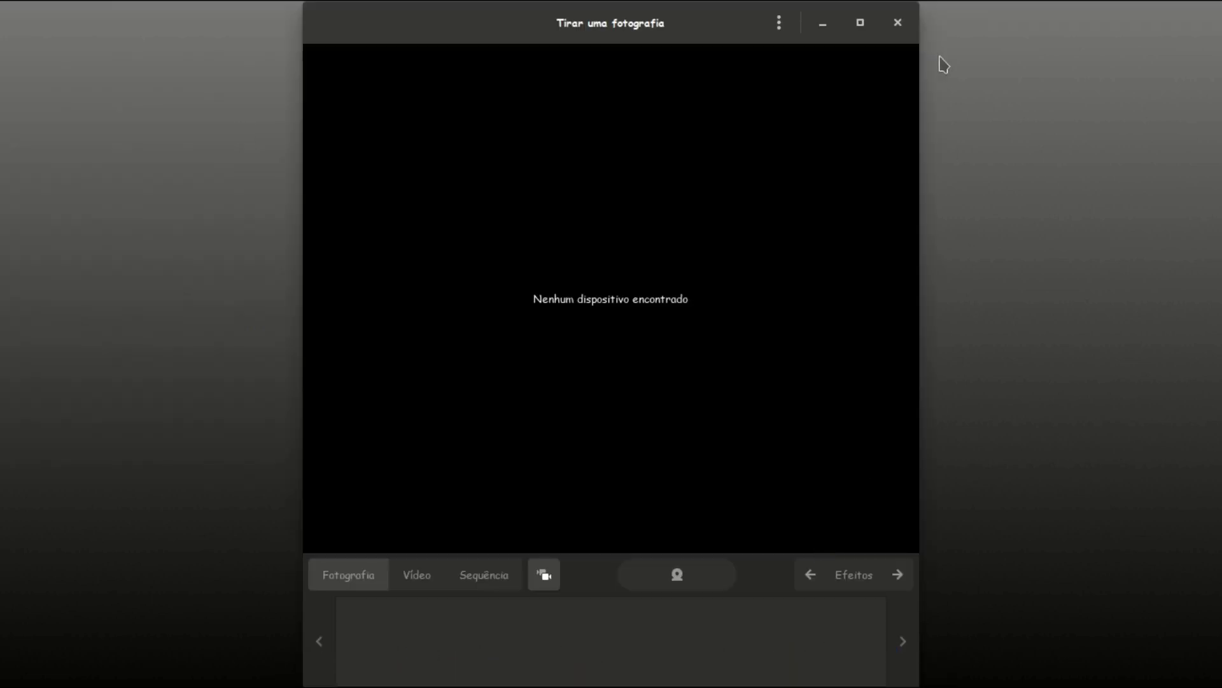
click(899, 25)
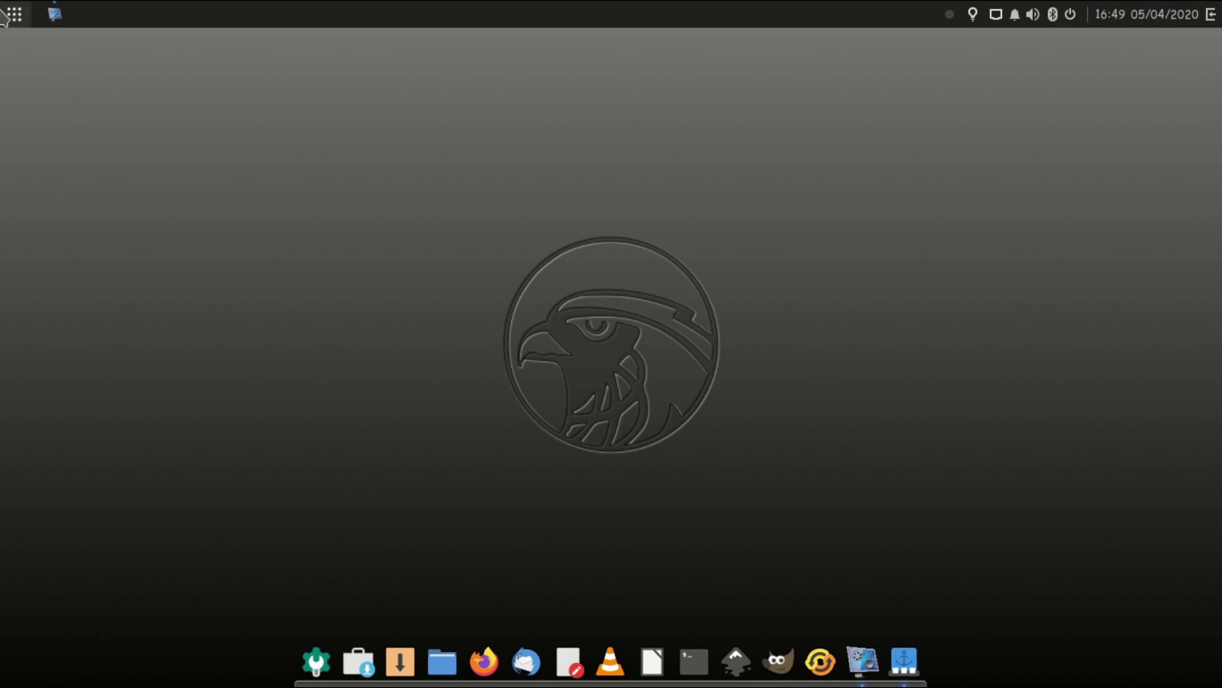
Step: Launch Controlo de Volume PulseAudio from the Som & Vídeo category, view its playback settings and close it
click(14, 13)
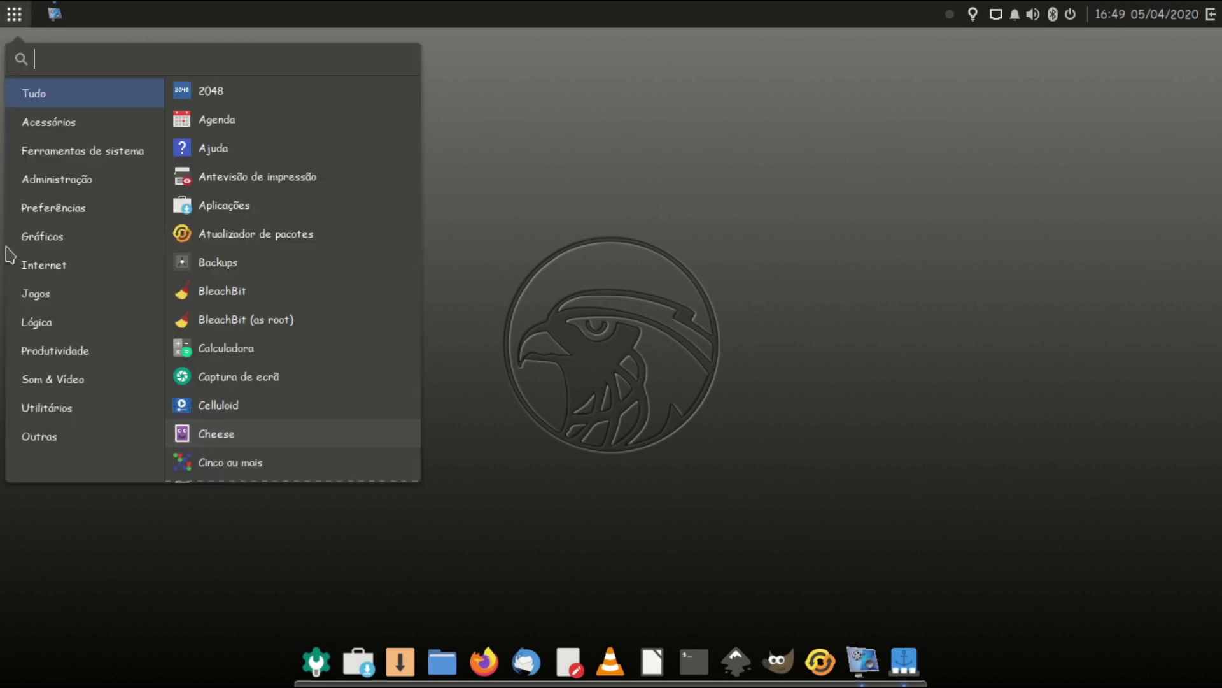
click(28, 380)
click(242, 151)
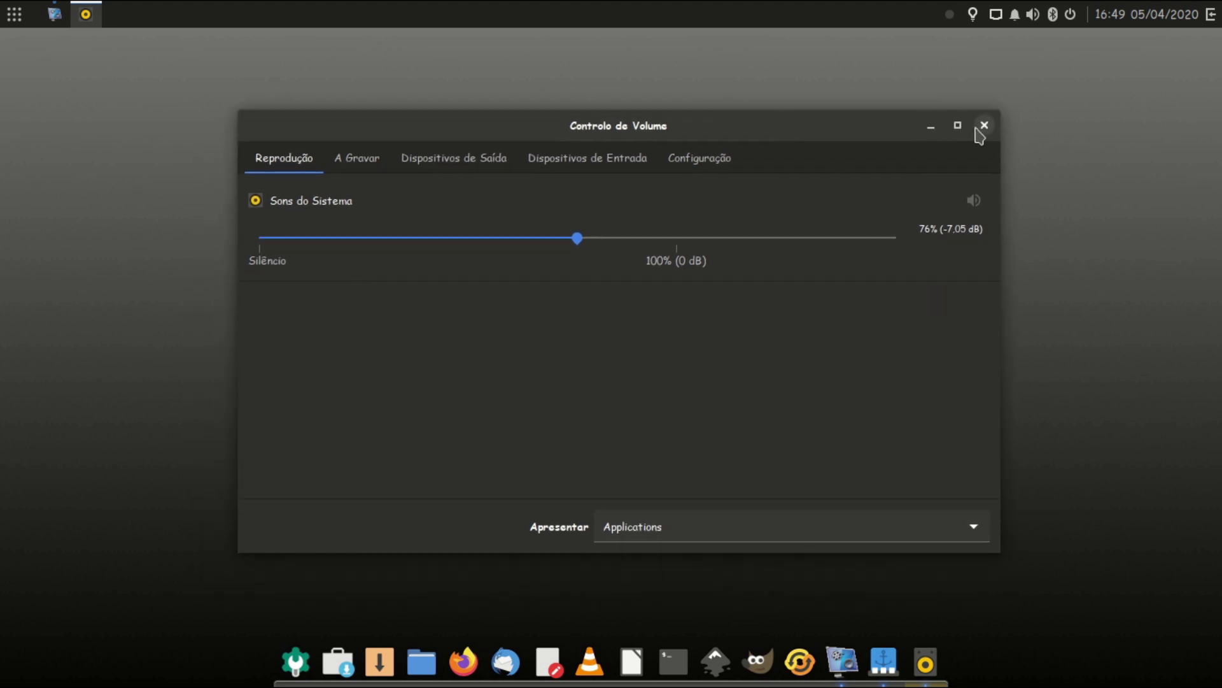
click(976, 138)
Step: Launch the Brasero disc burner from Som & Vídeo, view its project types and close it
click(18, 25)
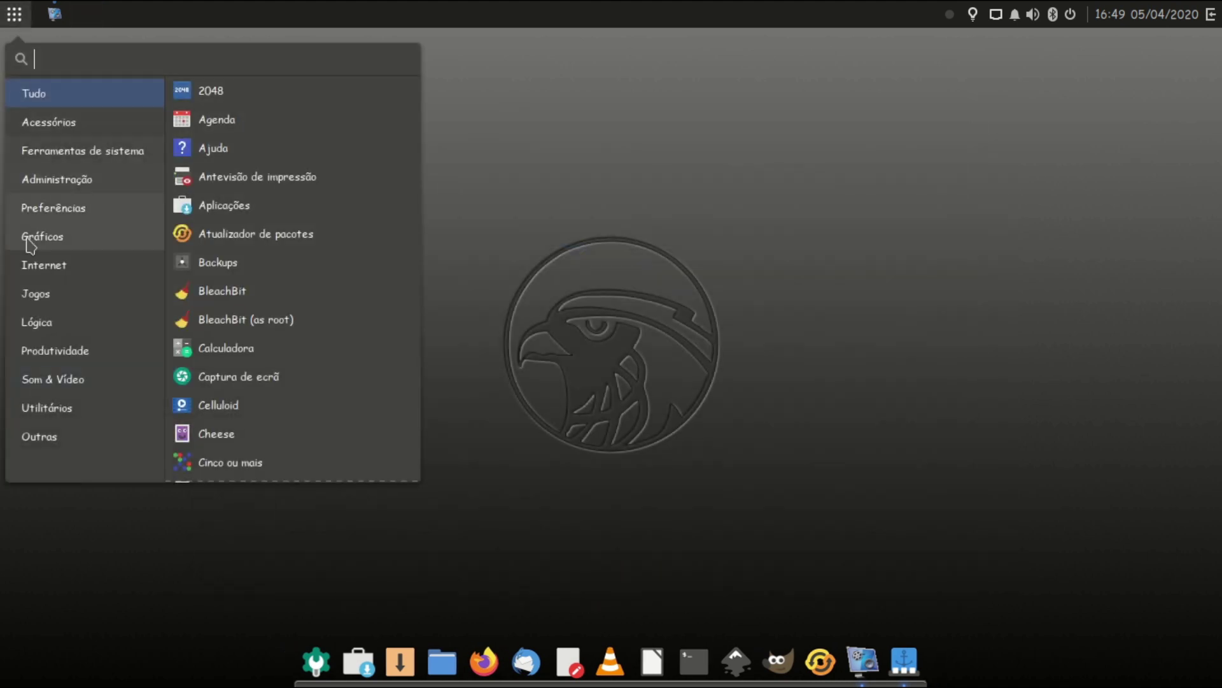
click(44, 382)
click(213, 179)
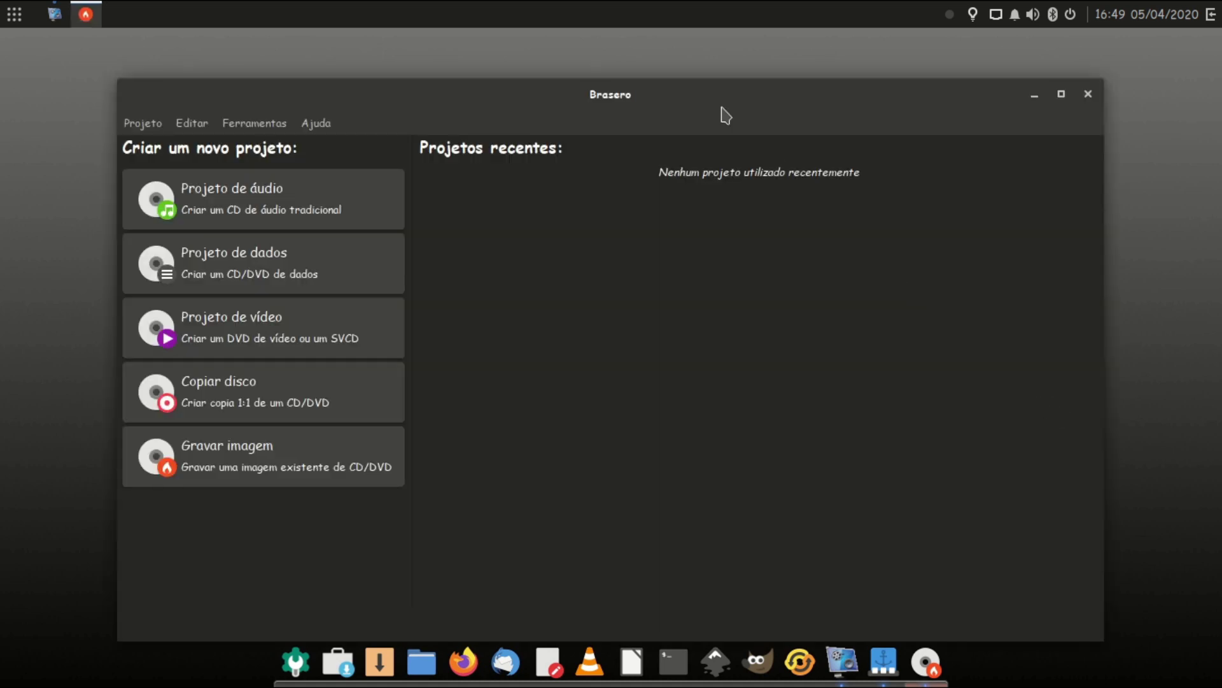
drag(726, 114, 724, 79)
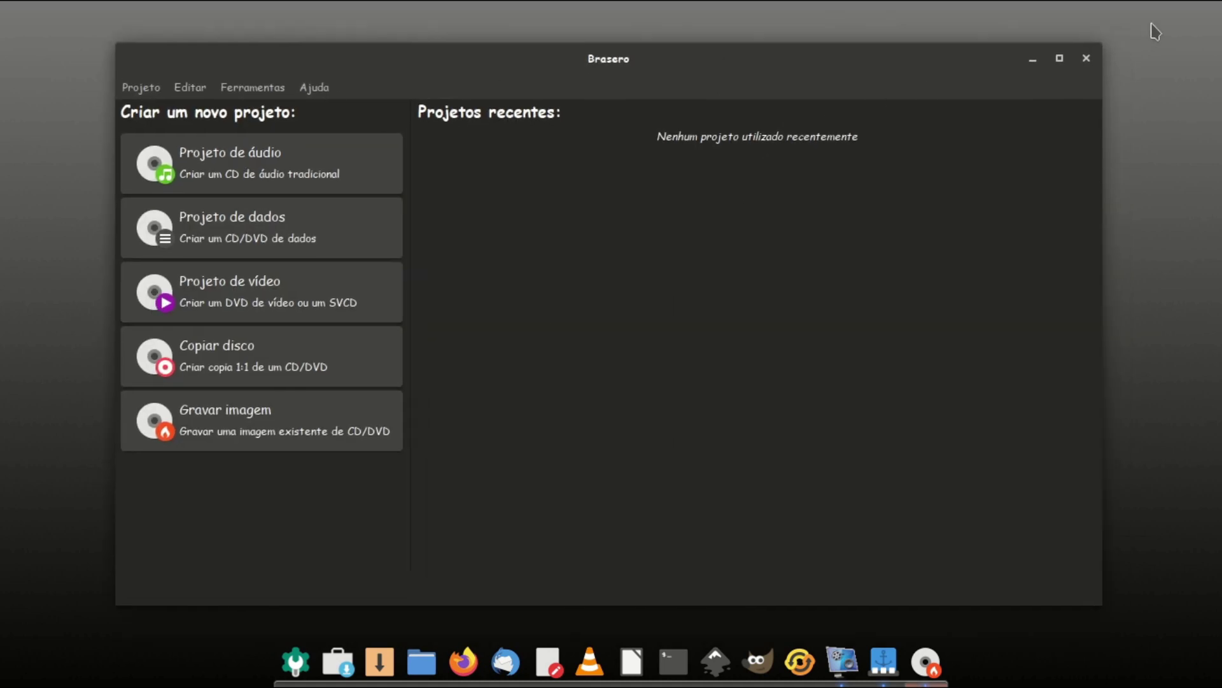
click(1087, 59)
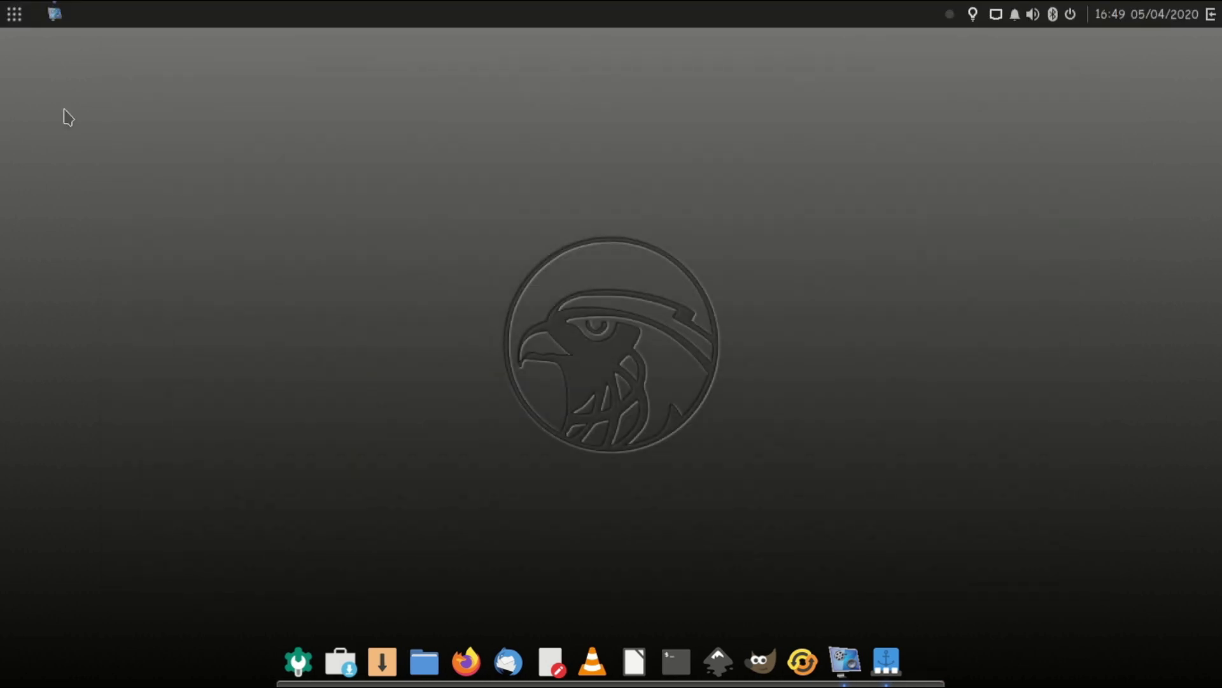
Step: Launch mpv Media Player from the Som & Vídeo category, view its empty player window and close it
click(14, 14)
click(64, 378)
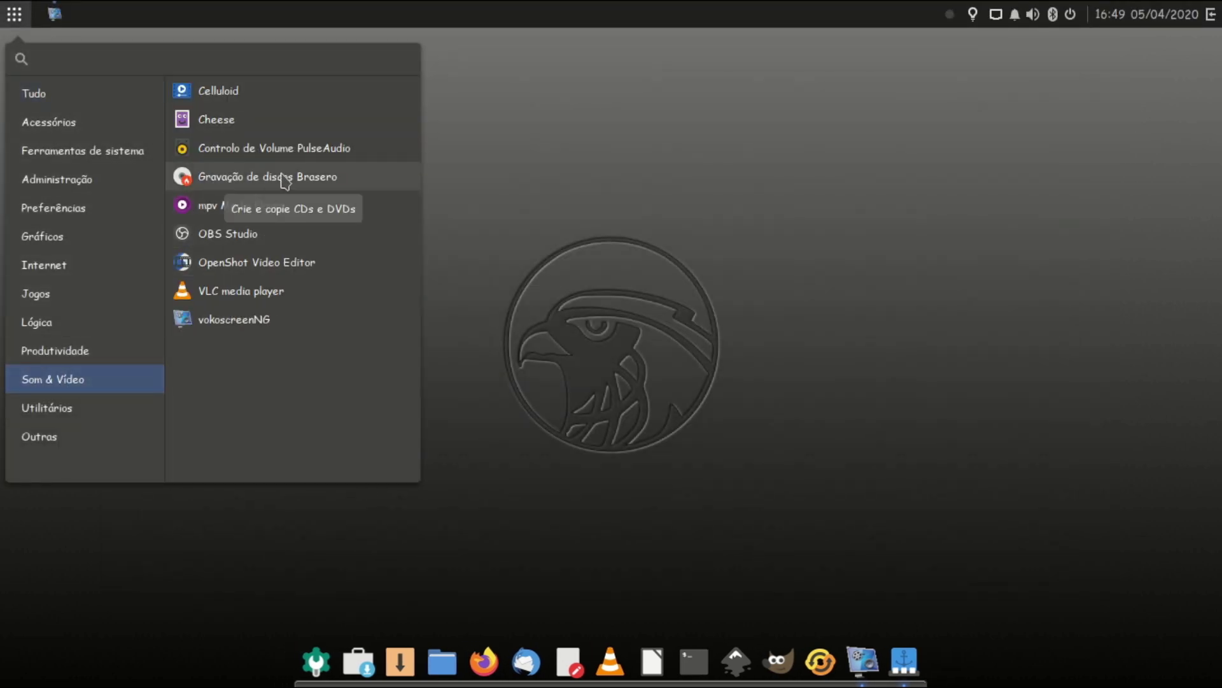
click(288, 209)
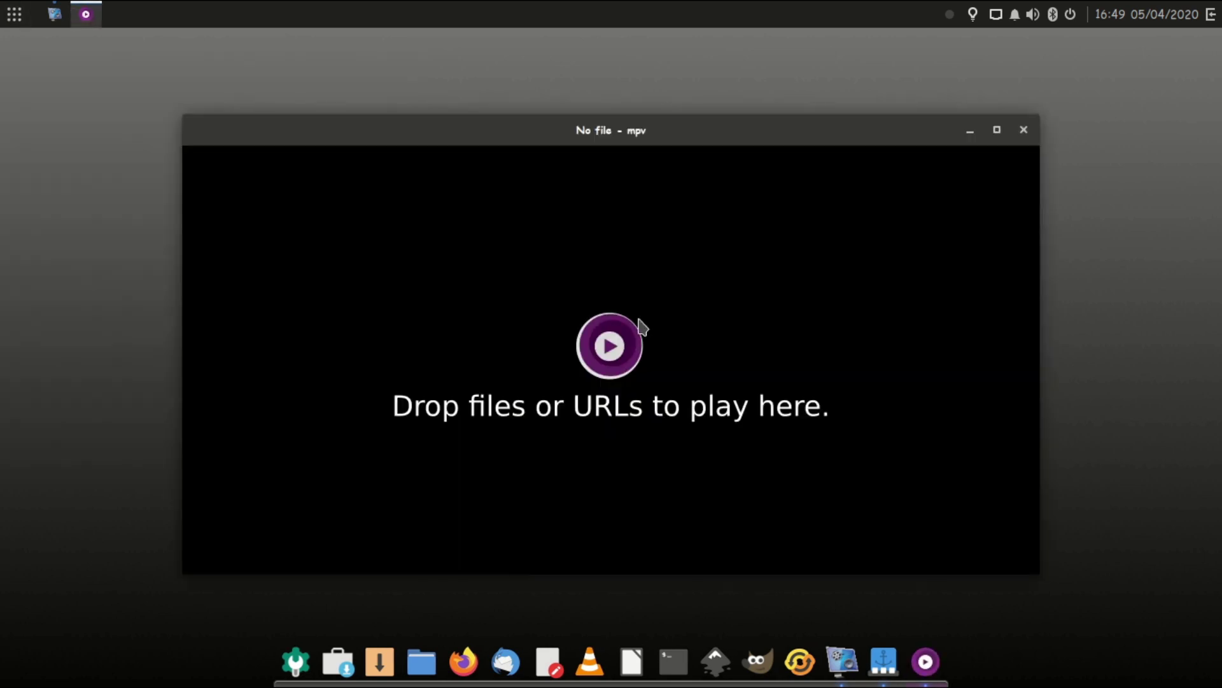
drag(769, 136, 813, 103)
click(1092, 103)
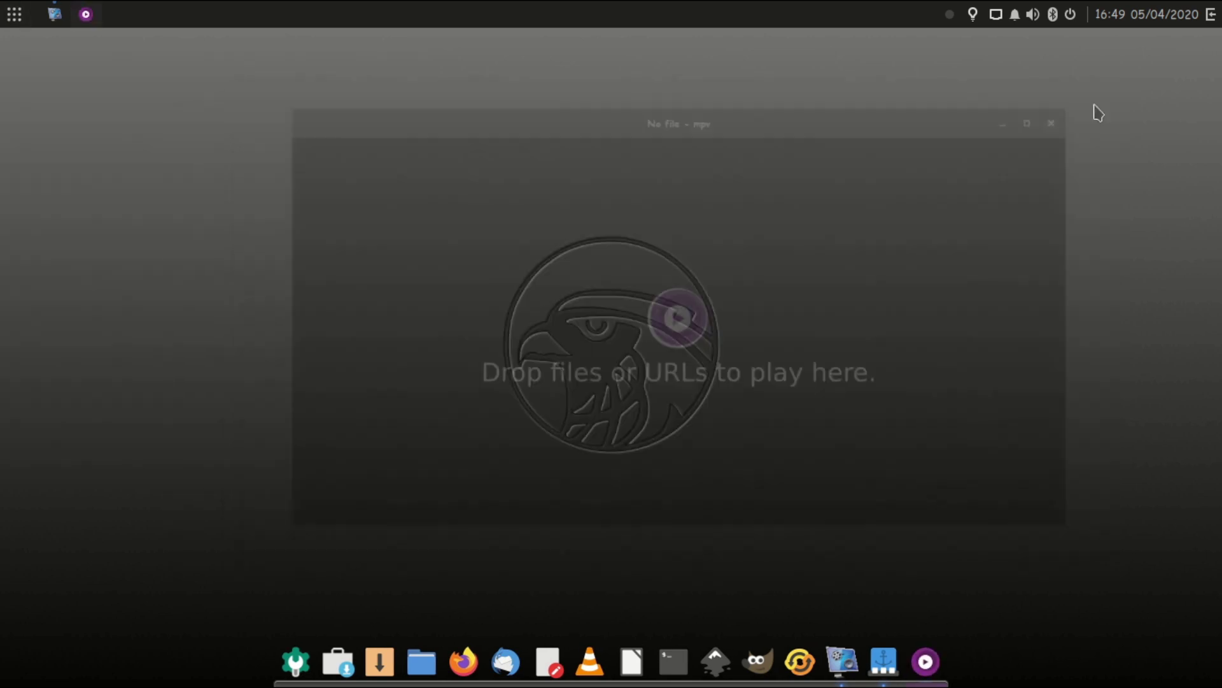
Step: Launch OBS Studio from the Som & Vídeo category, view its main window and close it
click(14, 14)
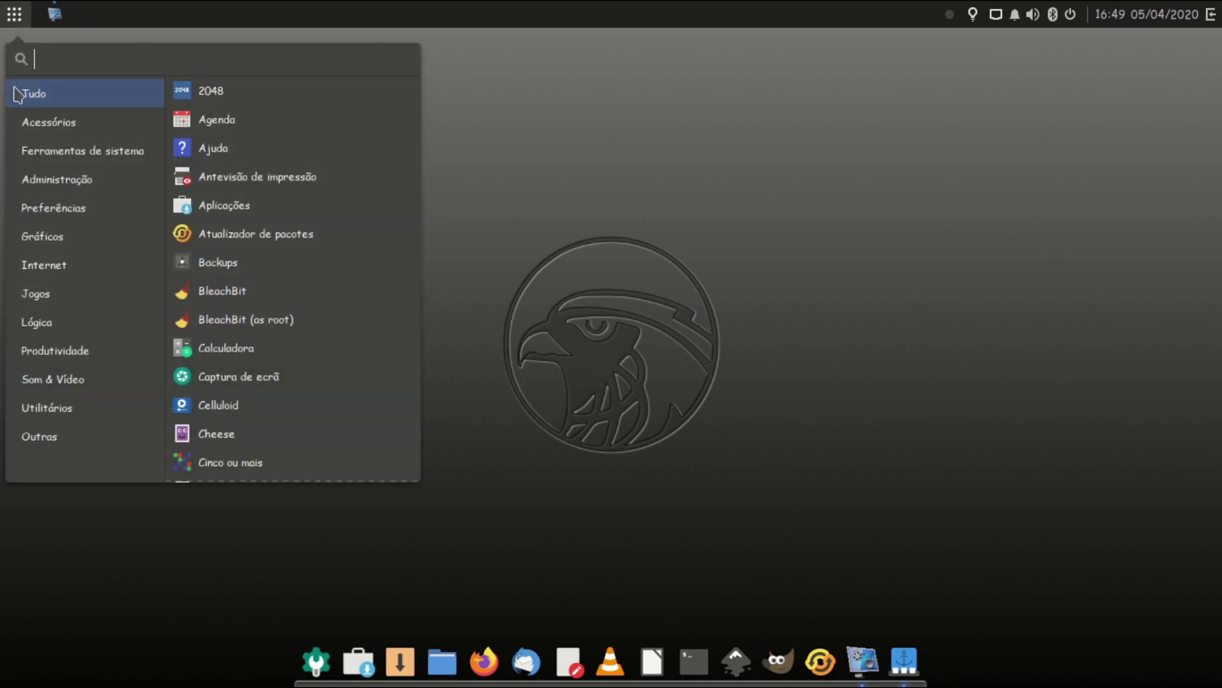
click(59, 382)
click(212, 235)
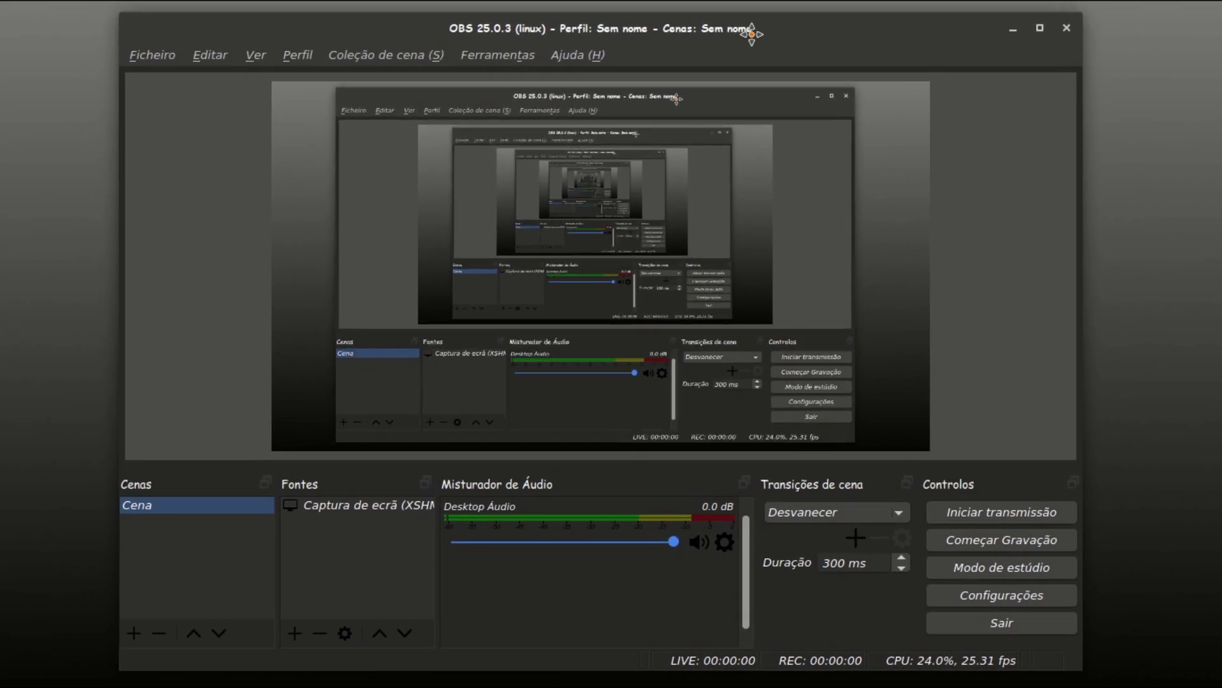
click(1066, 28)
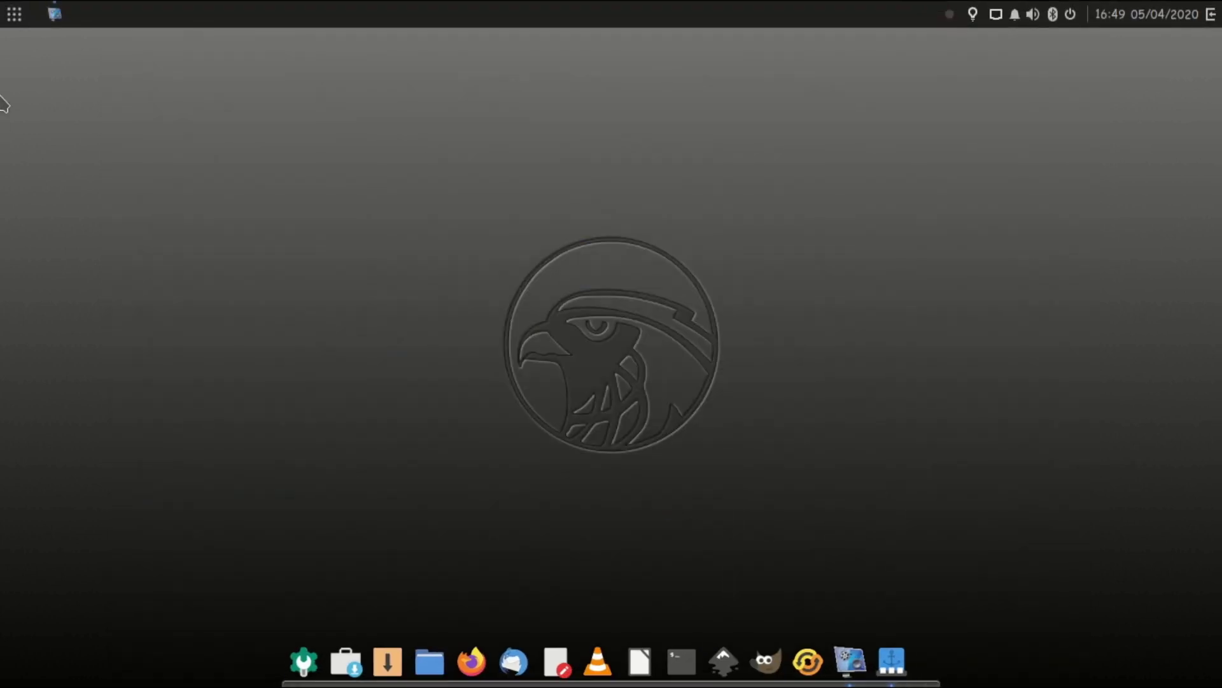
Step: Launch OpenShot Video Editor from Som & Vídeo, check its version in the About dialog and close it
click(15, 14)
click(64, 379)
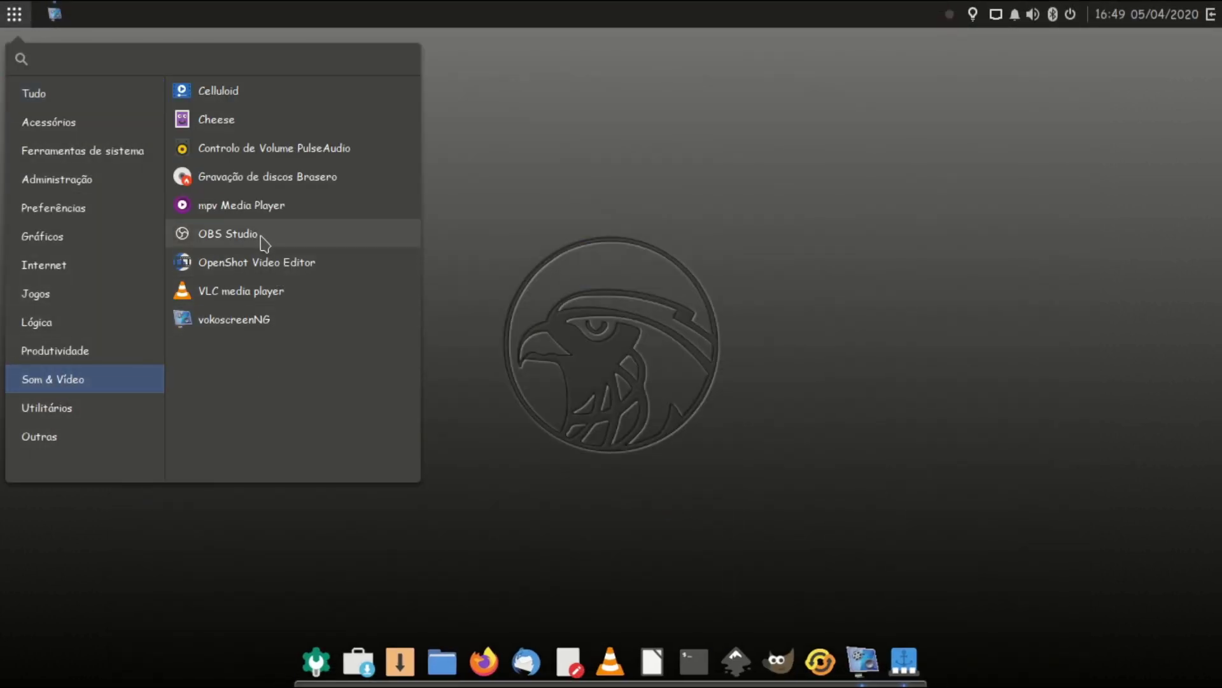
click(261, 262)
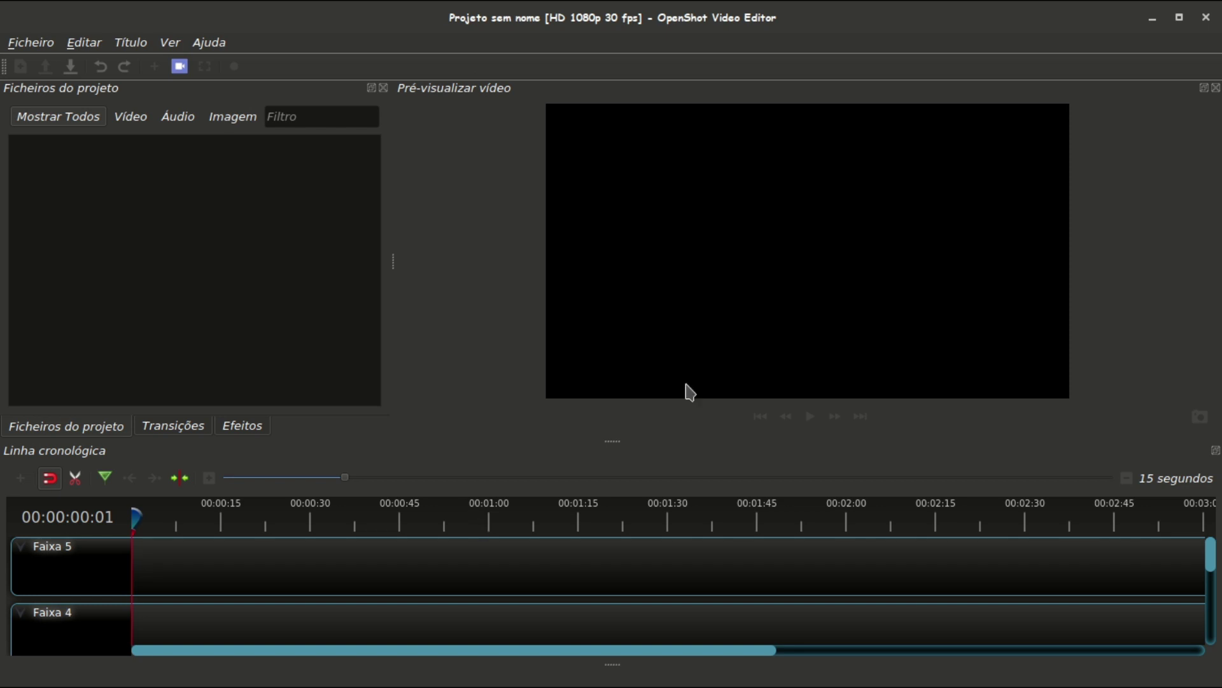
click(210, 42)
click(258, 202)
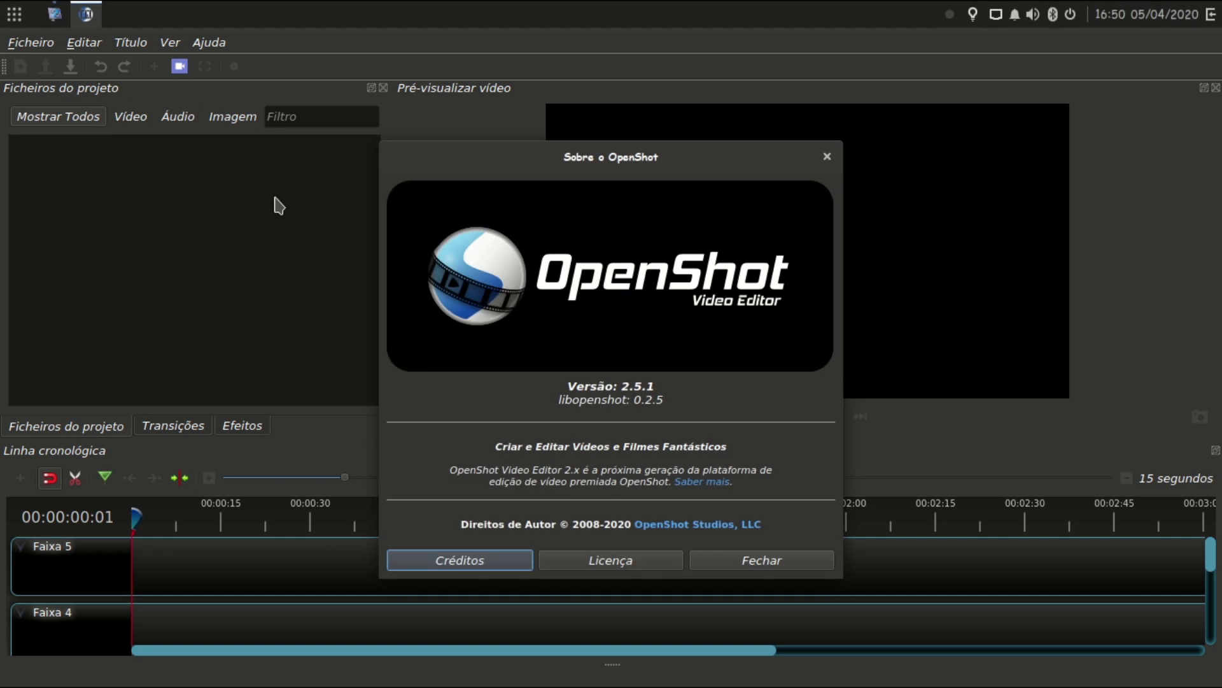
click(769, 569)
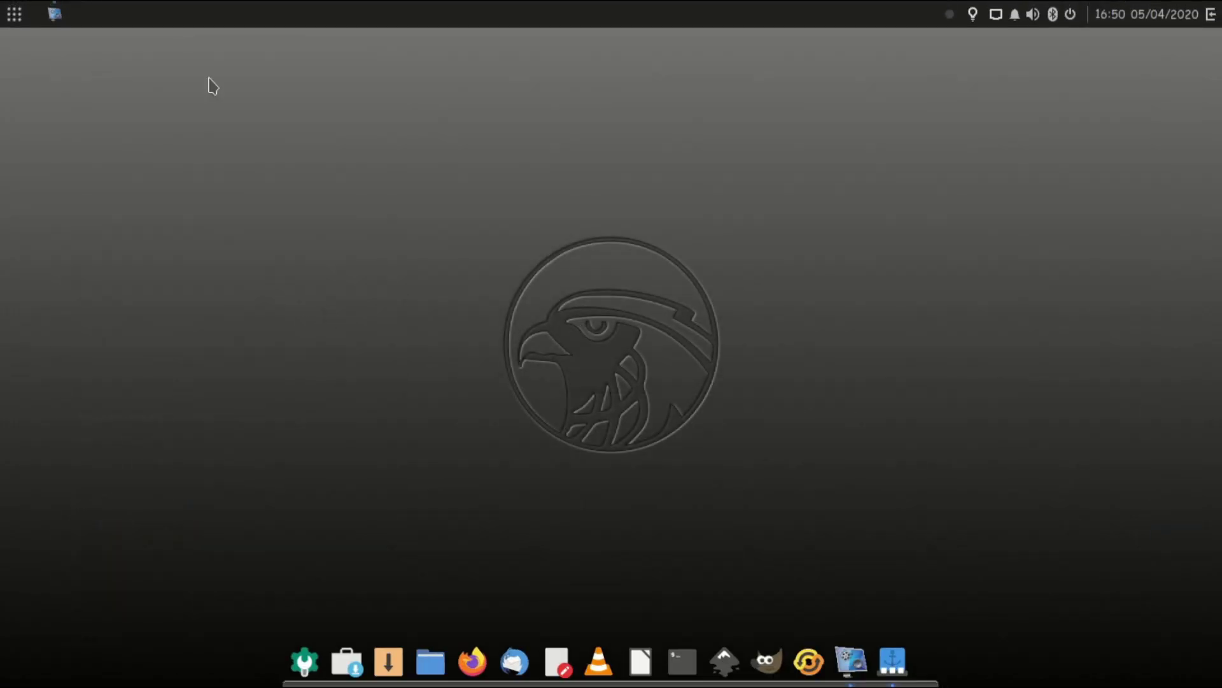
Step: Launch VLC media player from the Som & Vídeo category, check its version in the Sobre dialog and close it
click(14, 14)
click(36, 387)
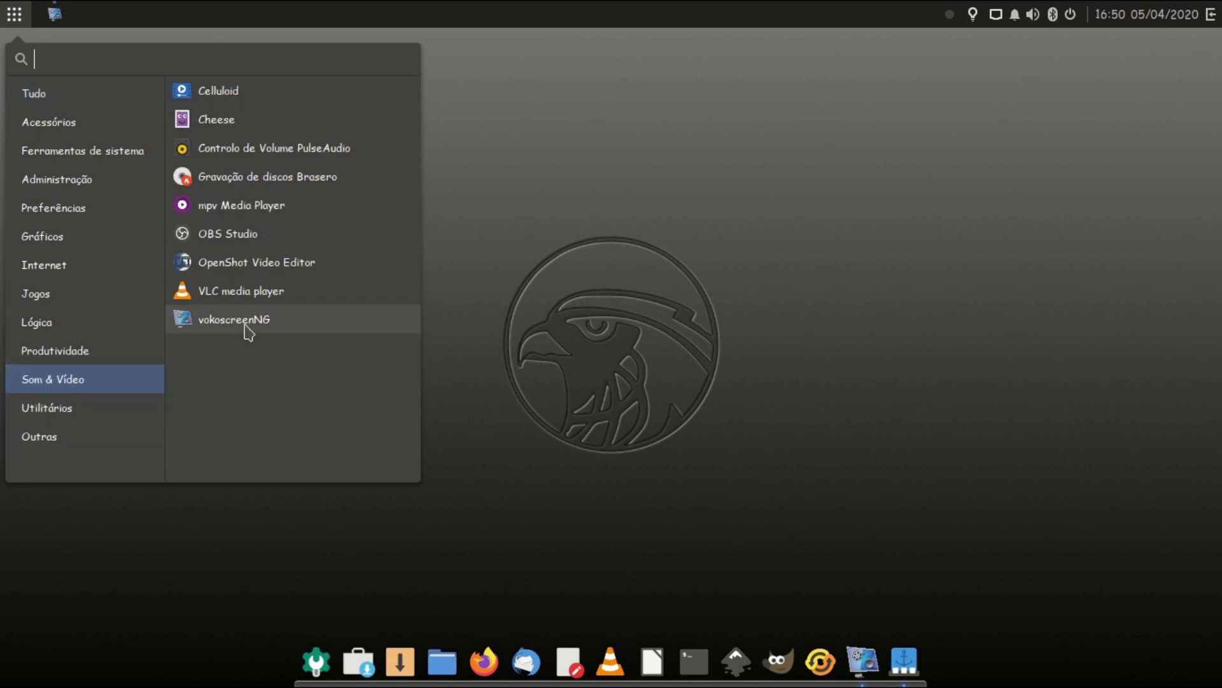
click(238, 292)
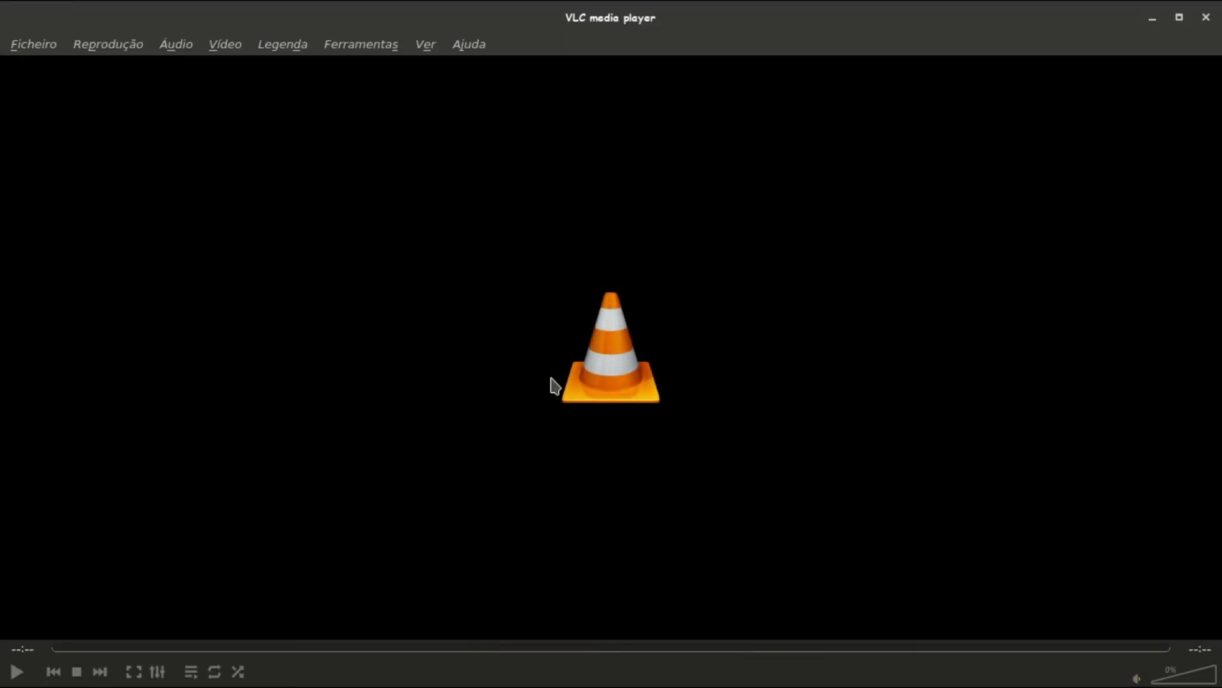
click(462, 44)
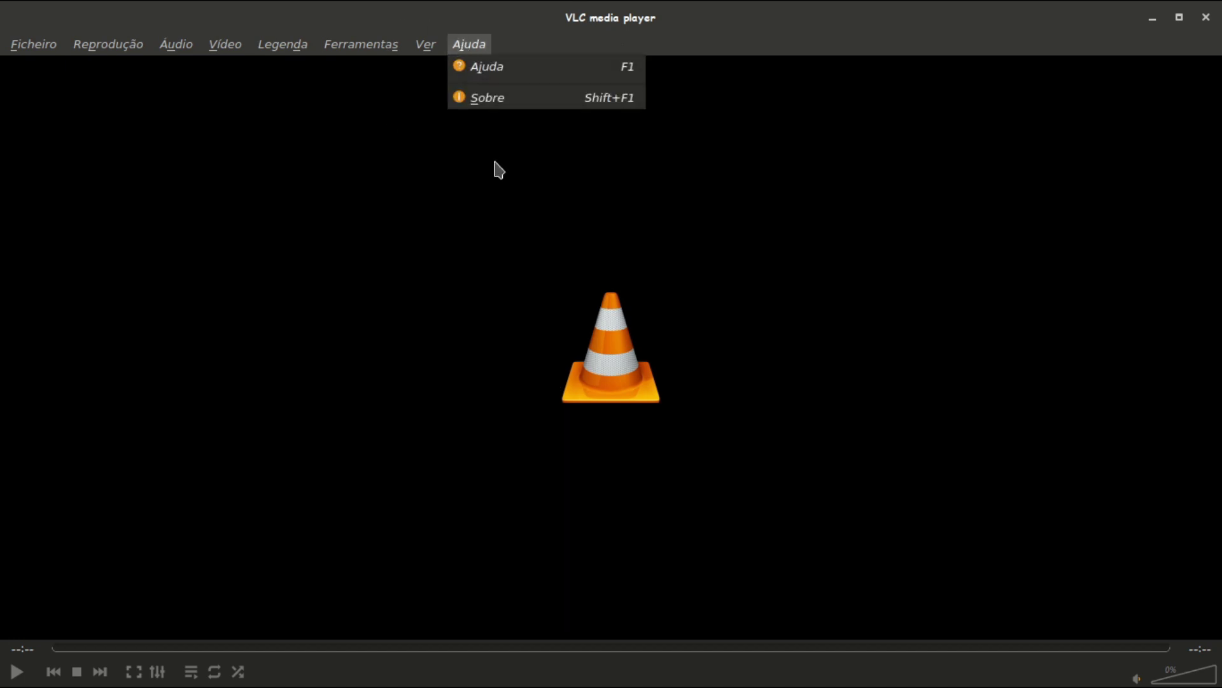
click(513, 98)
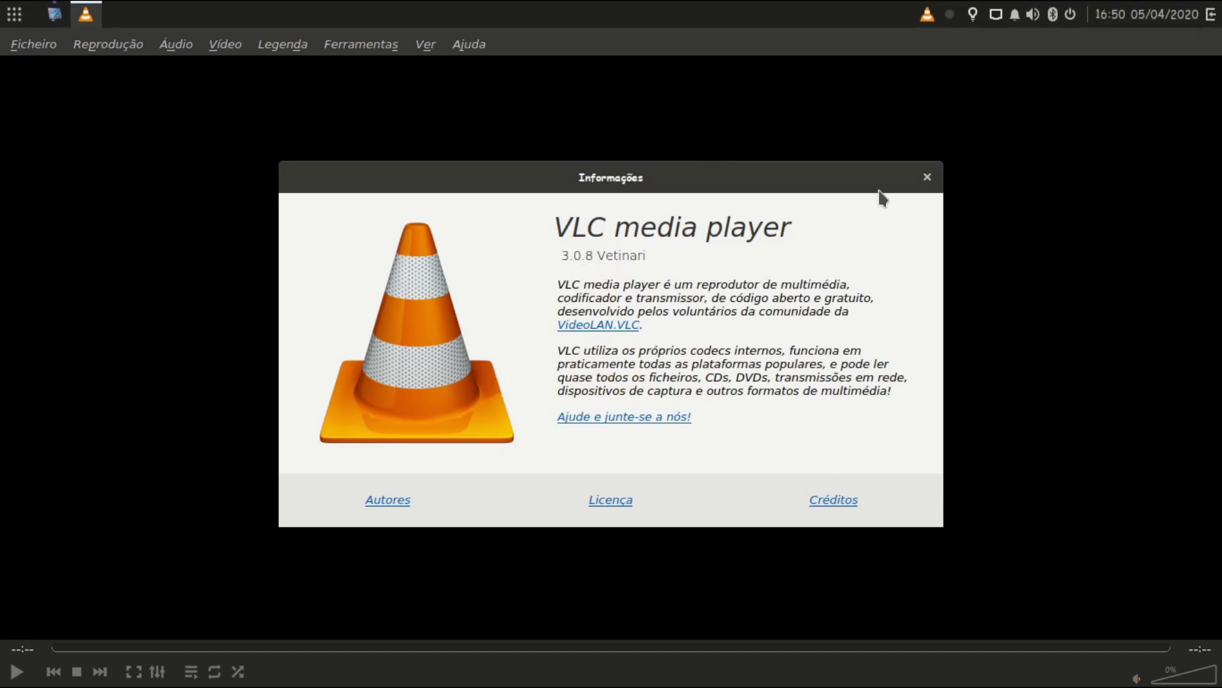
click(927, 177)
click(1207, 19)
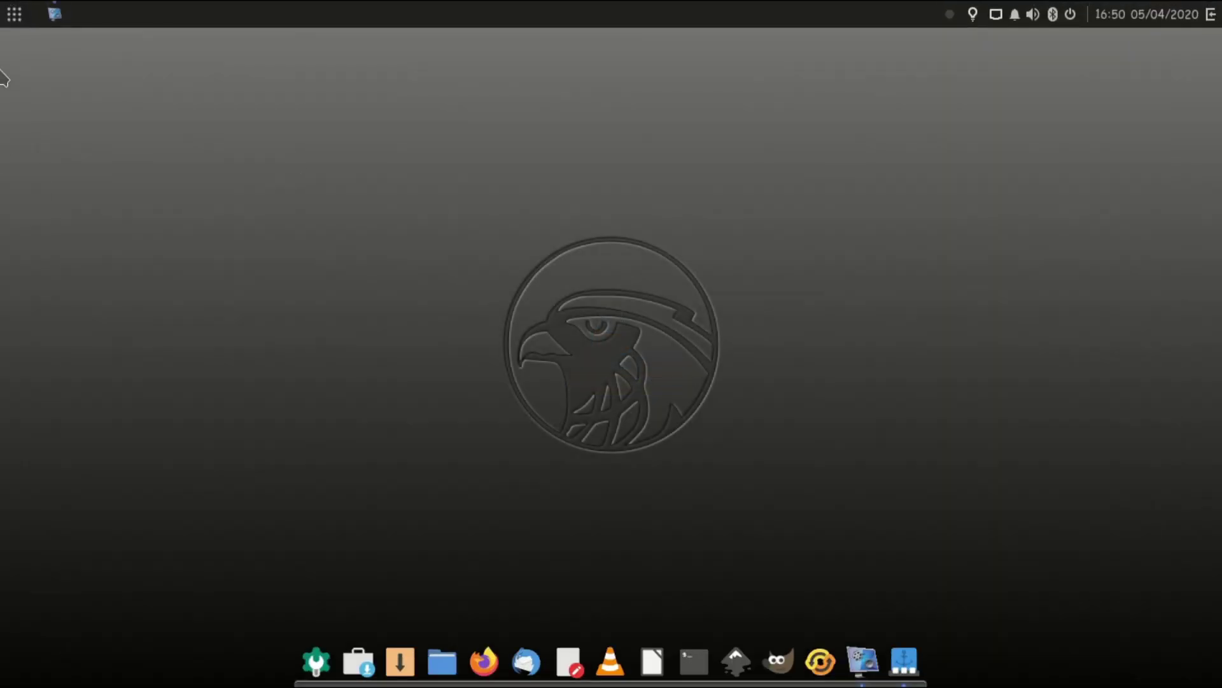
Step: Launch vokoscreenNG from Som & Vídeo, view and close its new window, and briefly show the already running recorder window
click(14, 16)
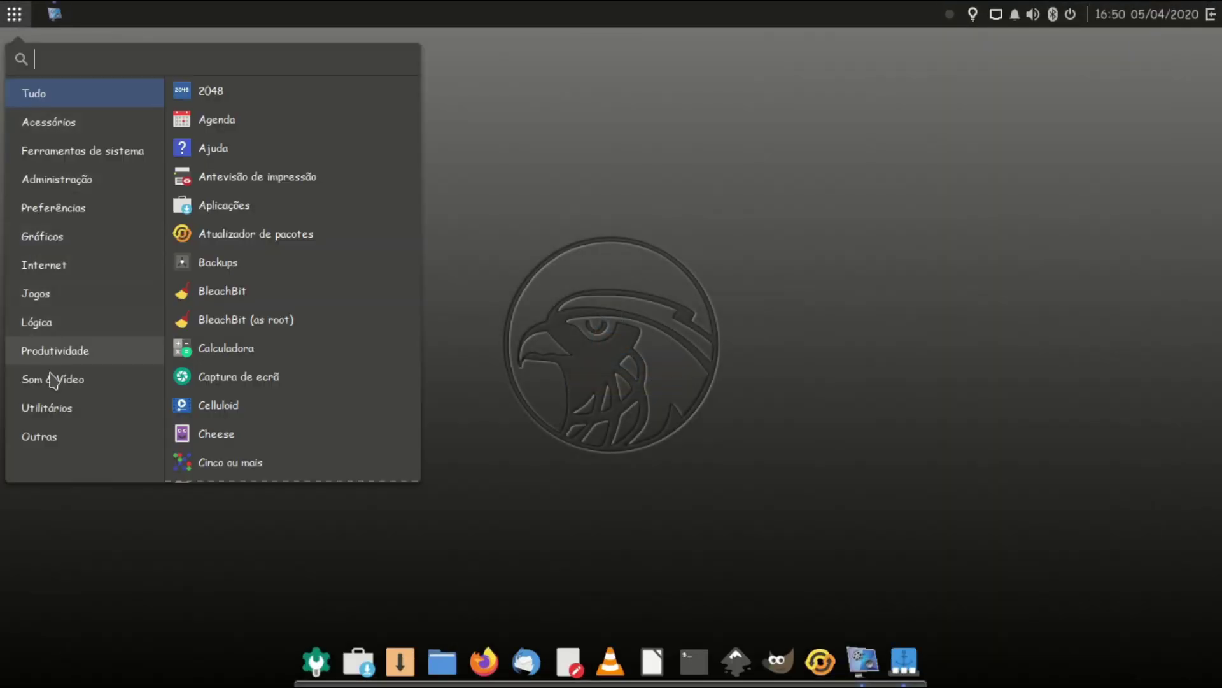
click(51, 412)
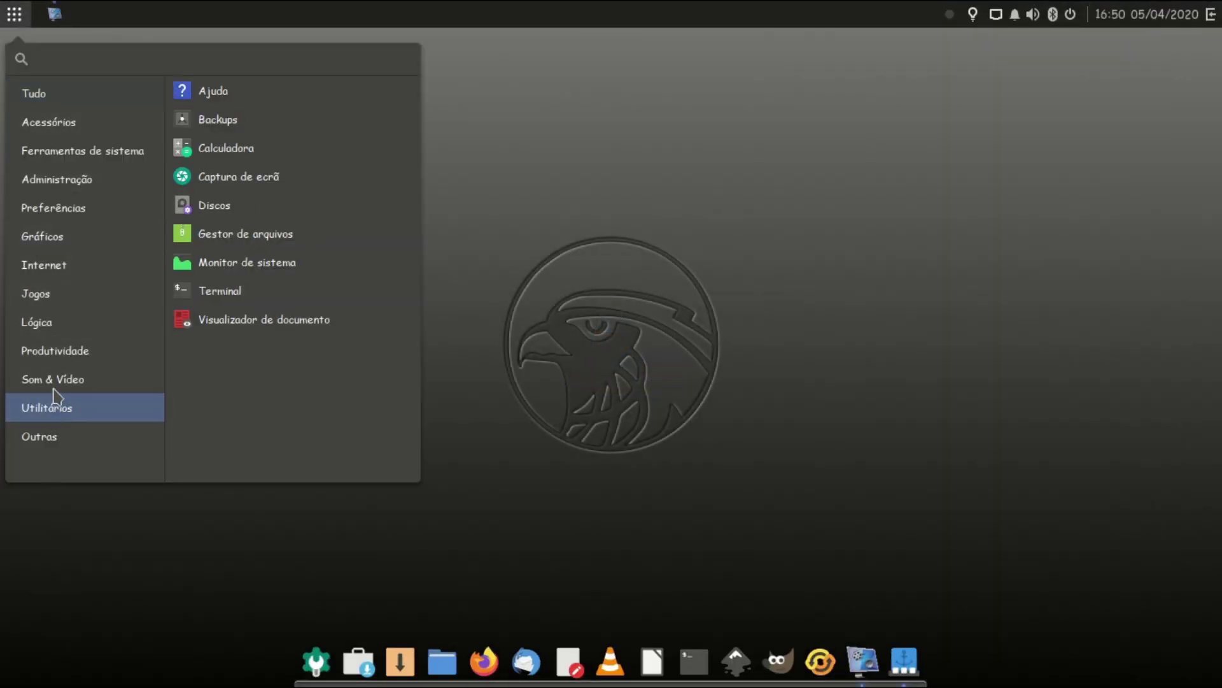
click(54, 385)
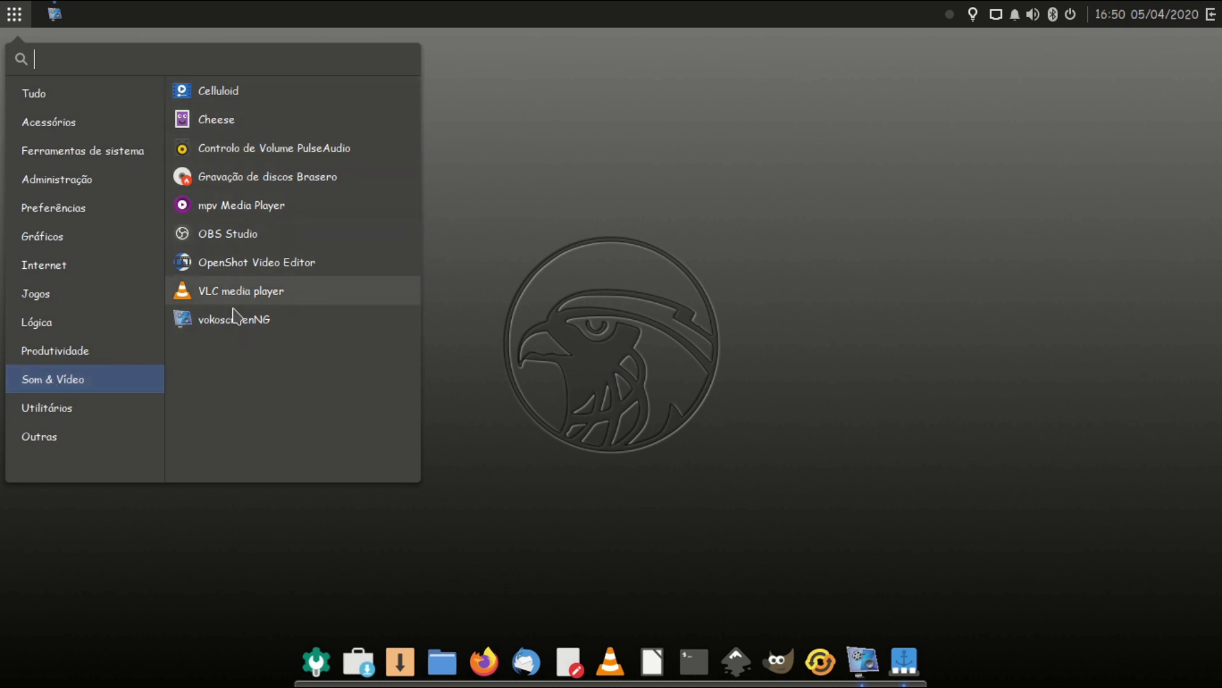
click(251, 328)
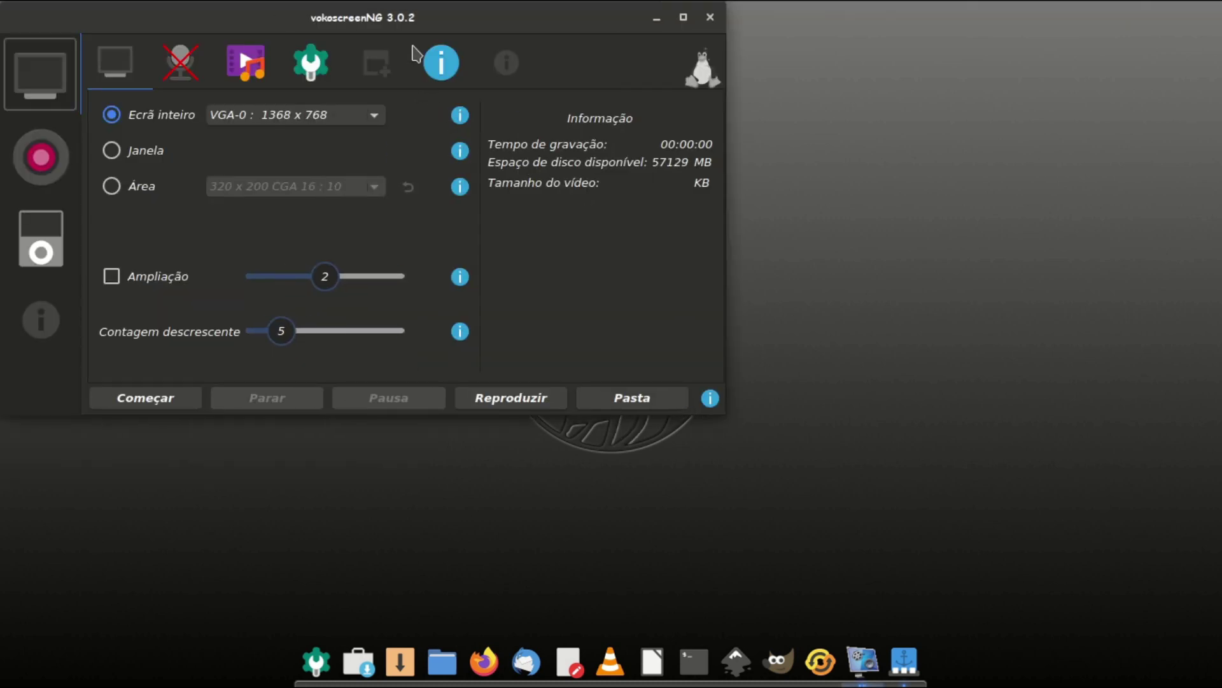
drag(415, 18, 597, 150)
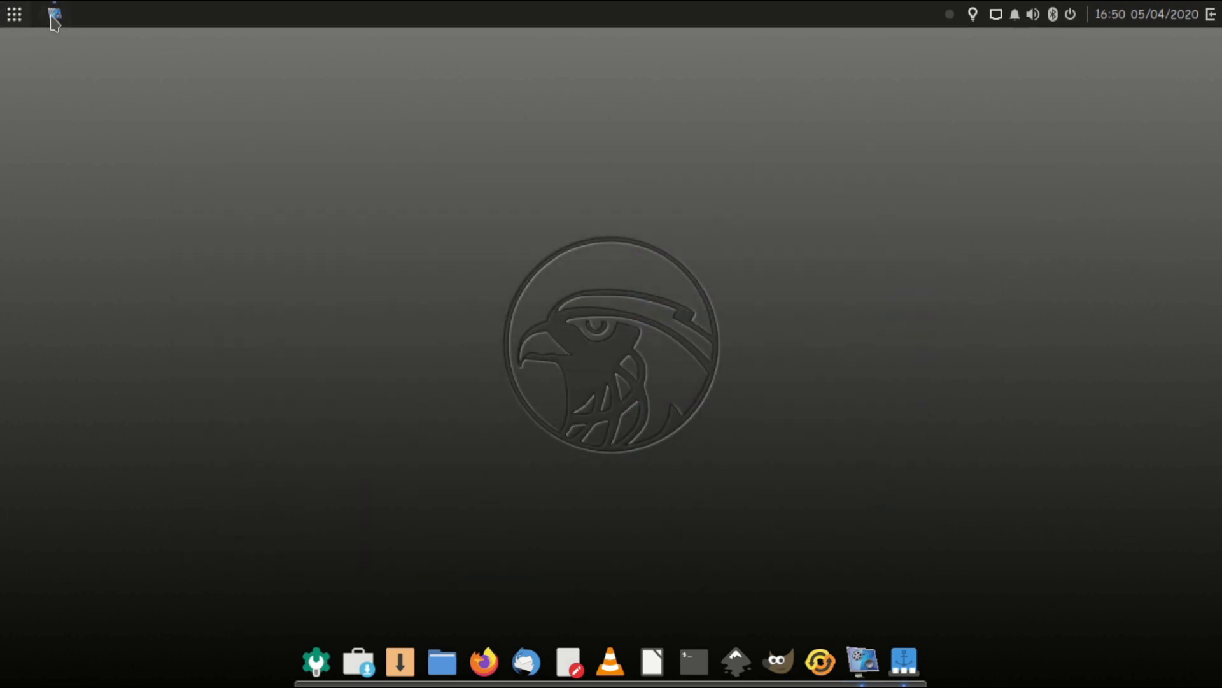
click(55, 15)
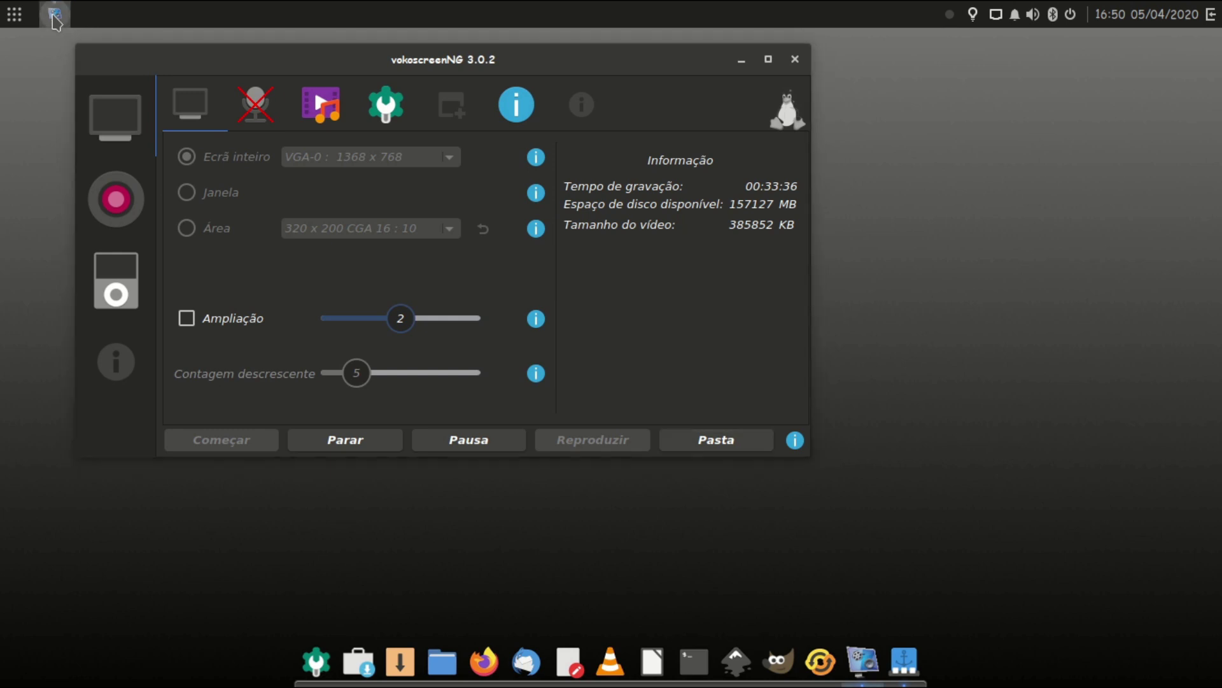
click(55, 16)
Step: Launch Backups from the Utilitários category, view its overview and About Backups dialog, and close it
click(14, 14)
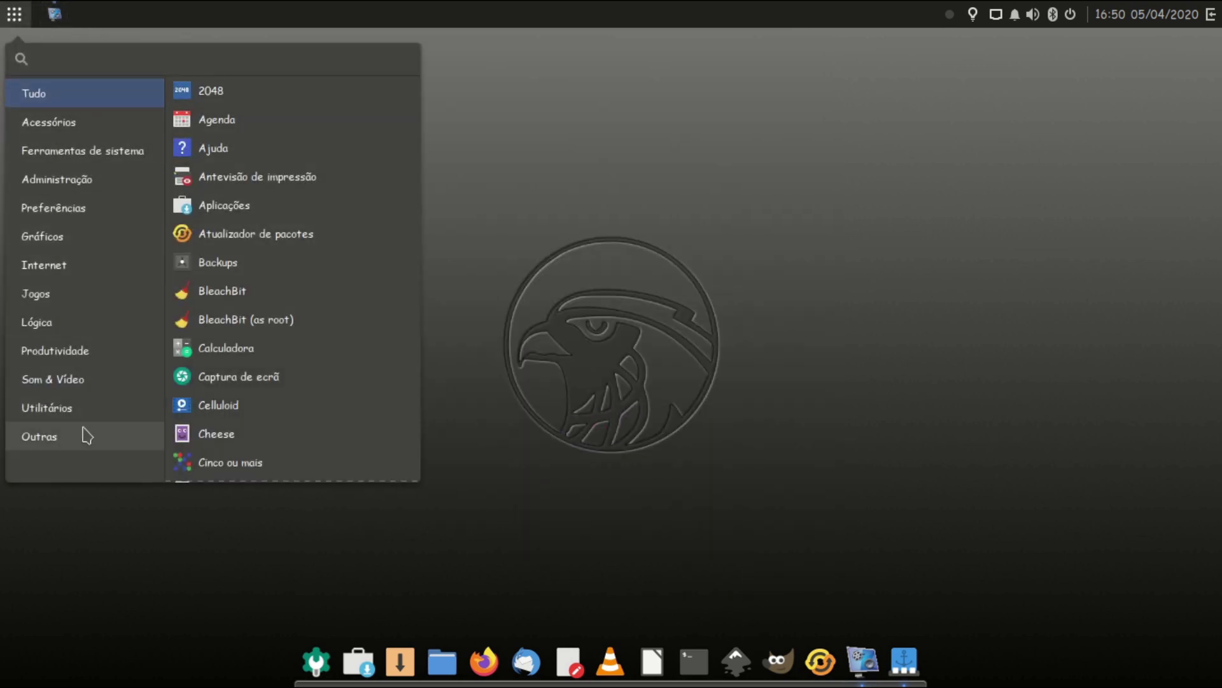
click(79, 410)
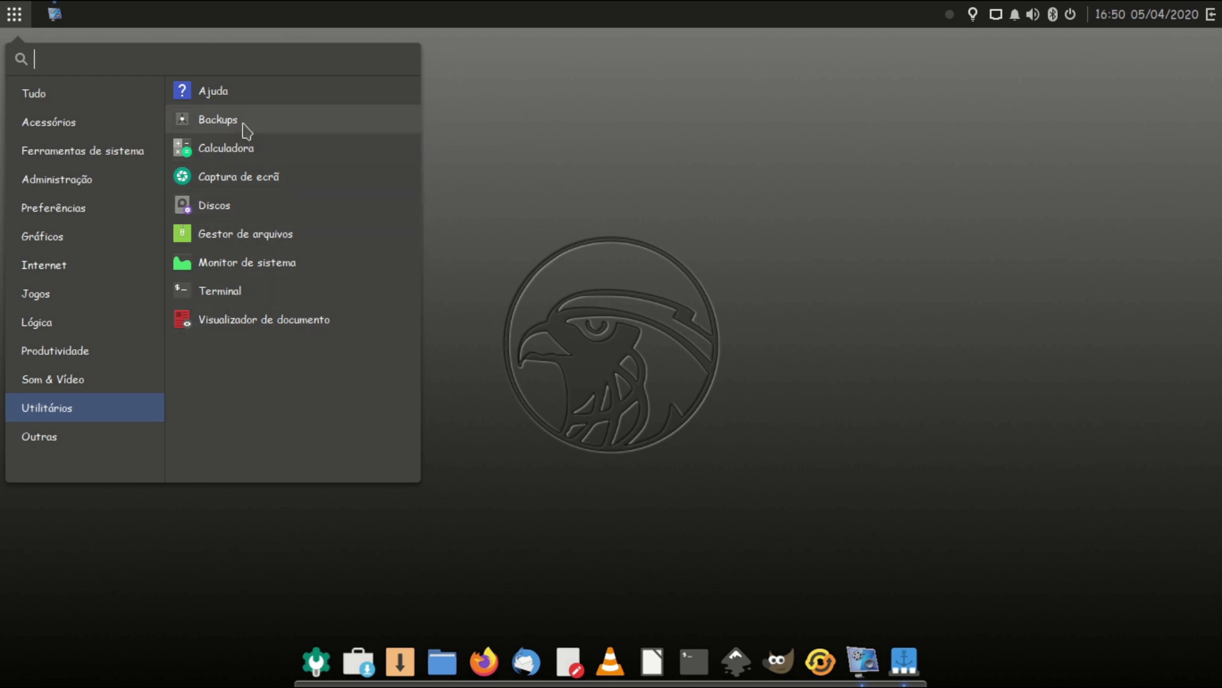
click(218, 120)
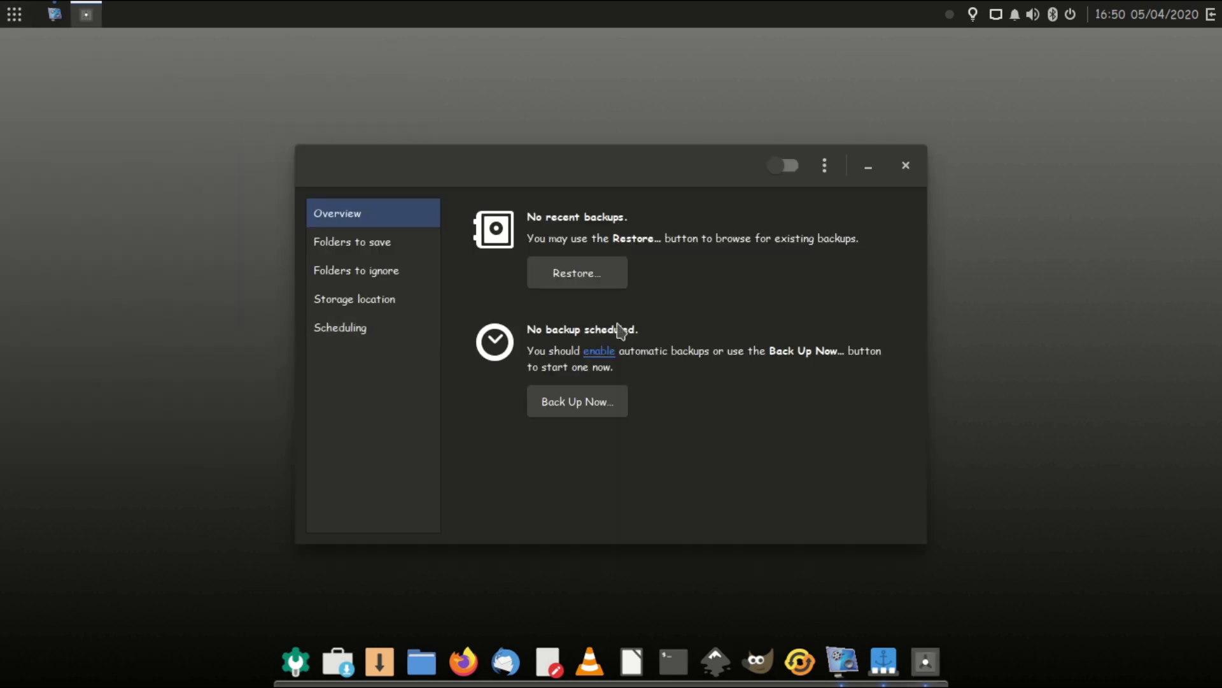
click(824, 167)
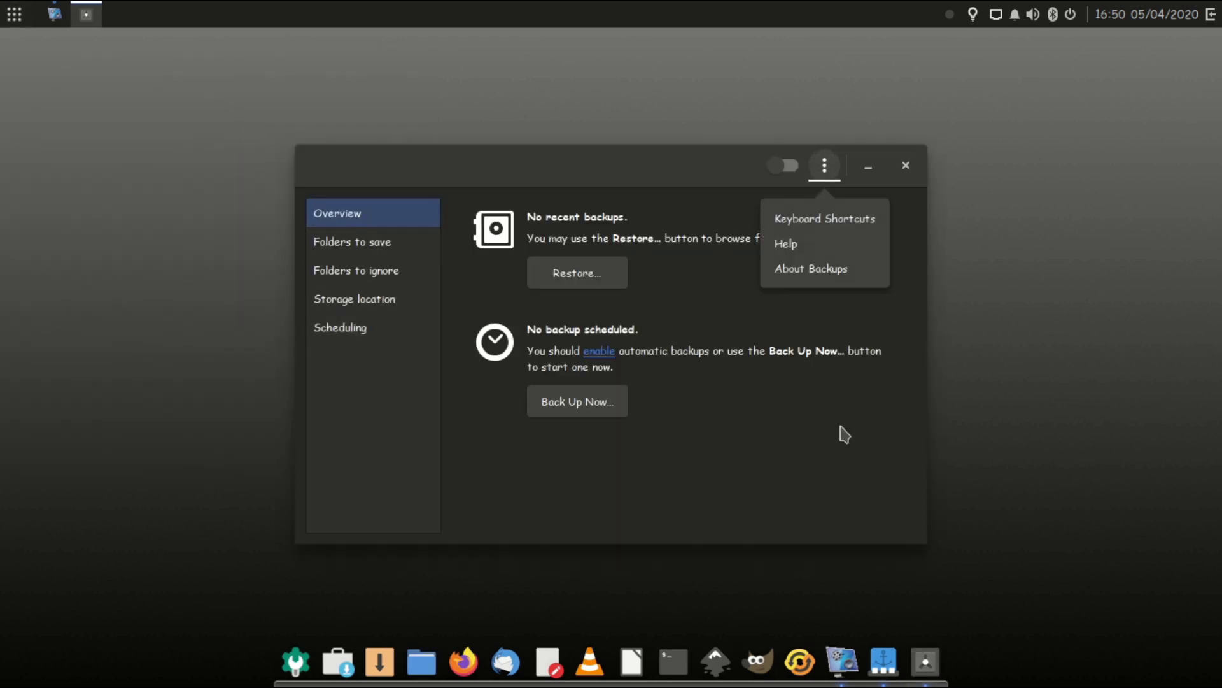
click(808, 268)
click(779, 212)
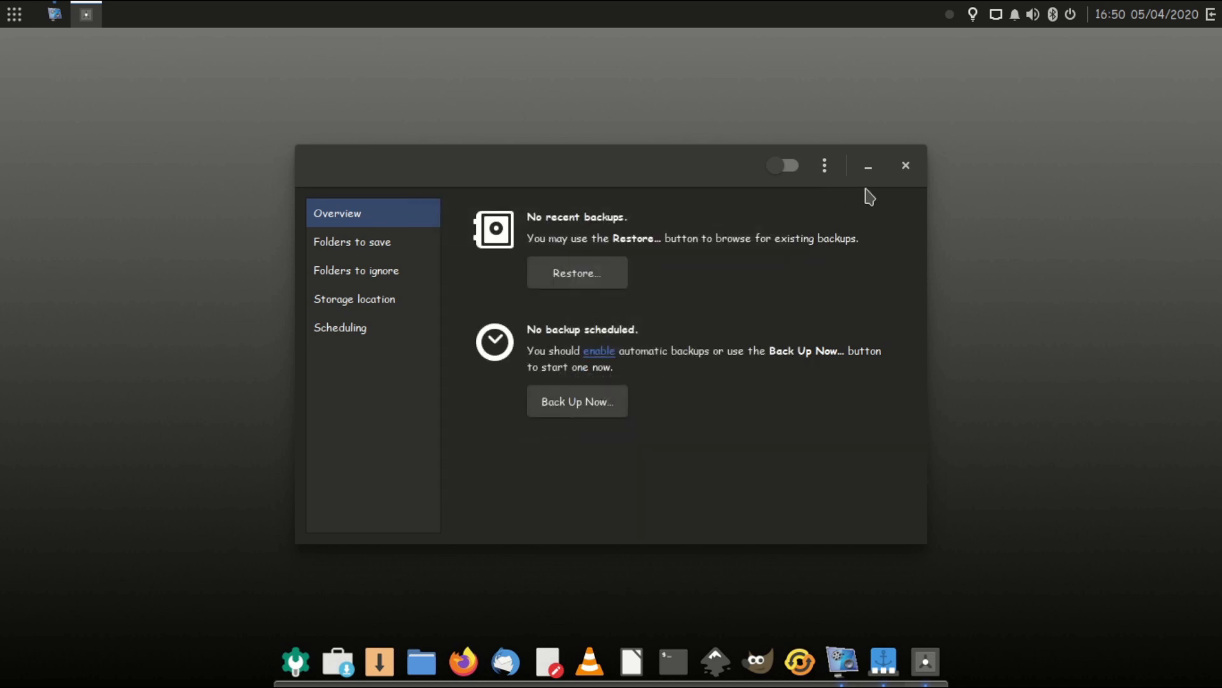
click(906, 165)
Step: Launch Calculadora from the Utilitários category, check its version in the Sobre dialog and close it
click(14, 14)
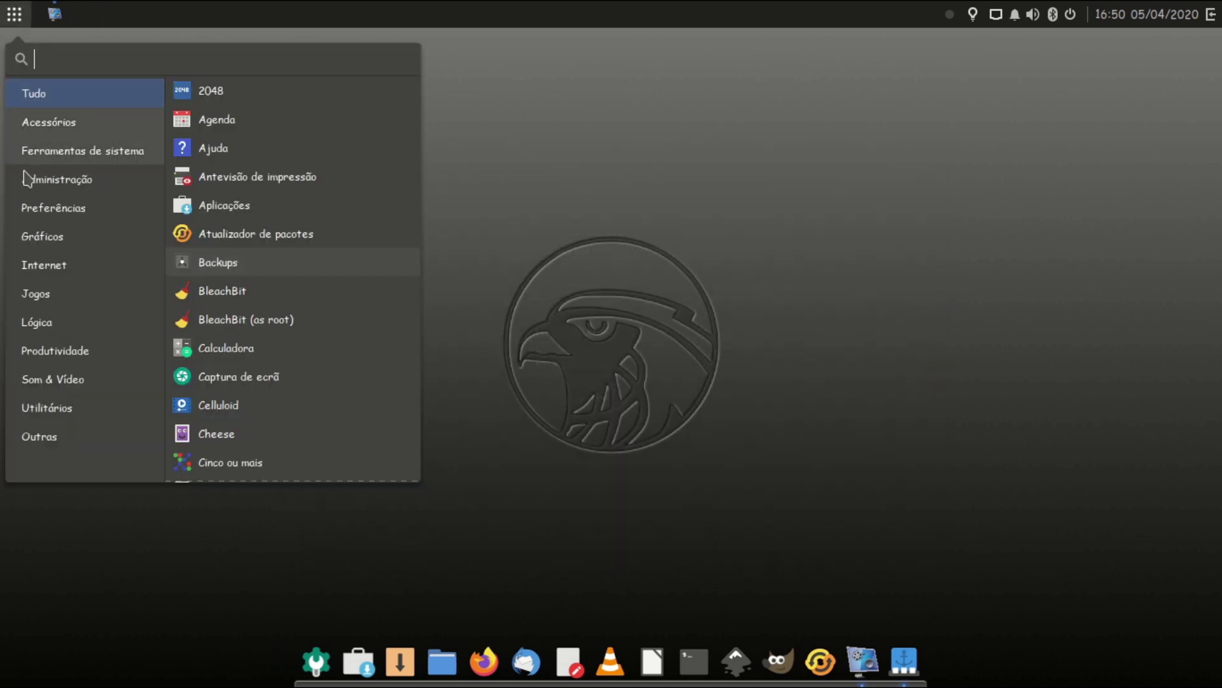
click(35, 408)
click(254, 148)
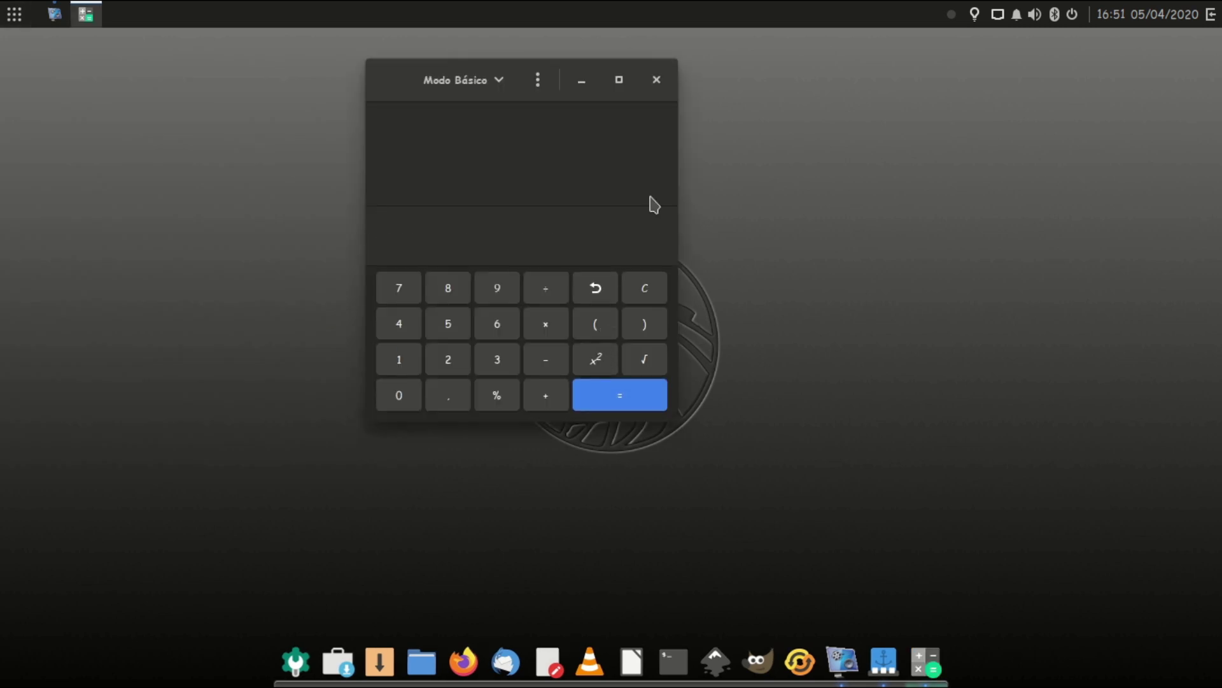
click(538, 81)
click(534, 244)
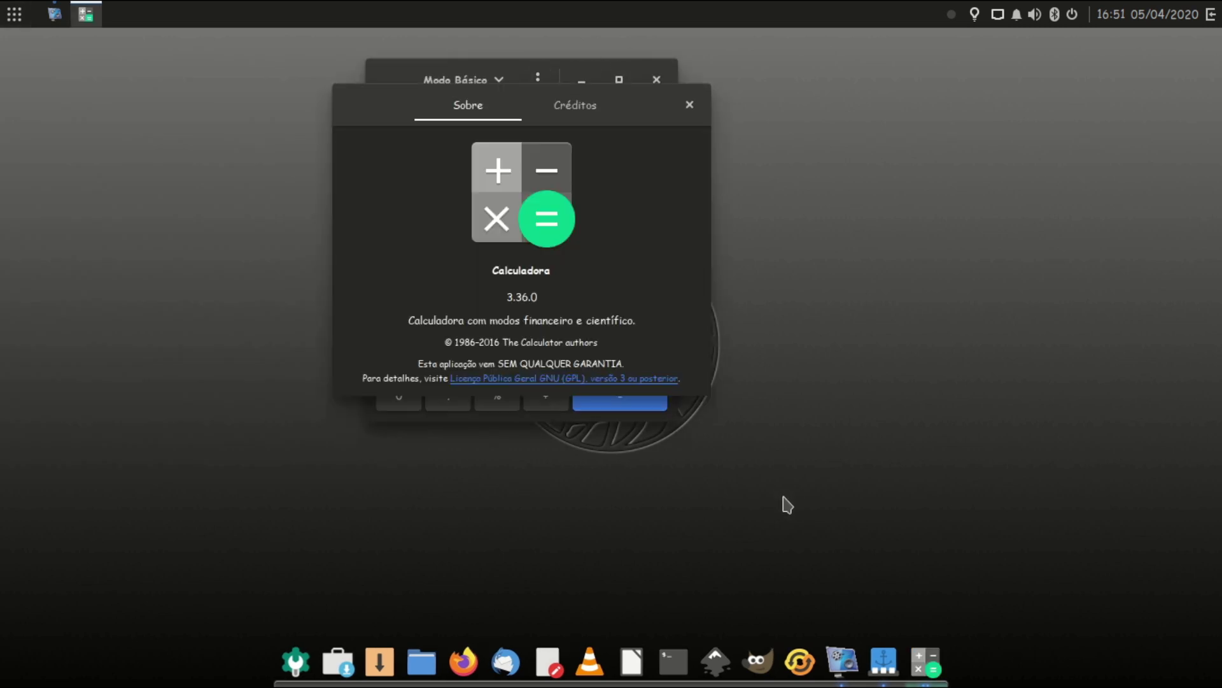
click(689, 106)
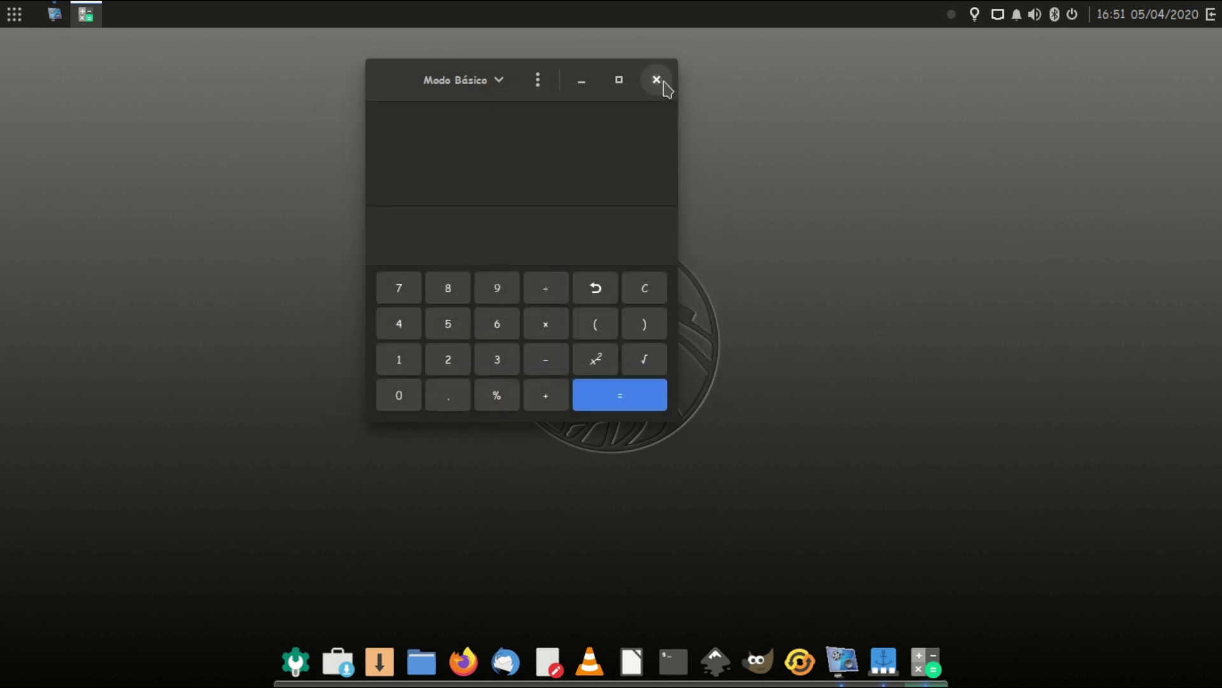
click(657, 81)
Step: Capture the whole screen with Captura de ecrã from Utilitários and save the image in the Imagens folder
key(super)
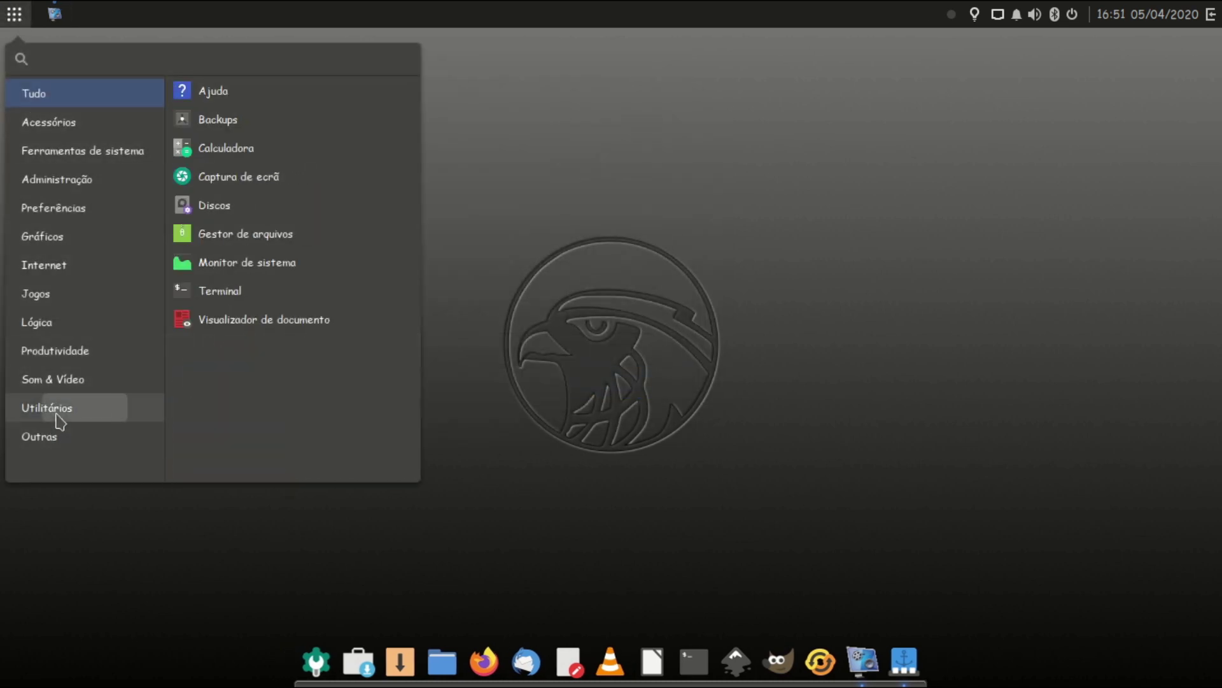
mouse_move(86, 398)
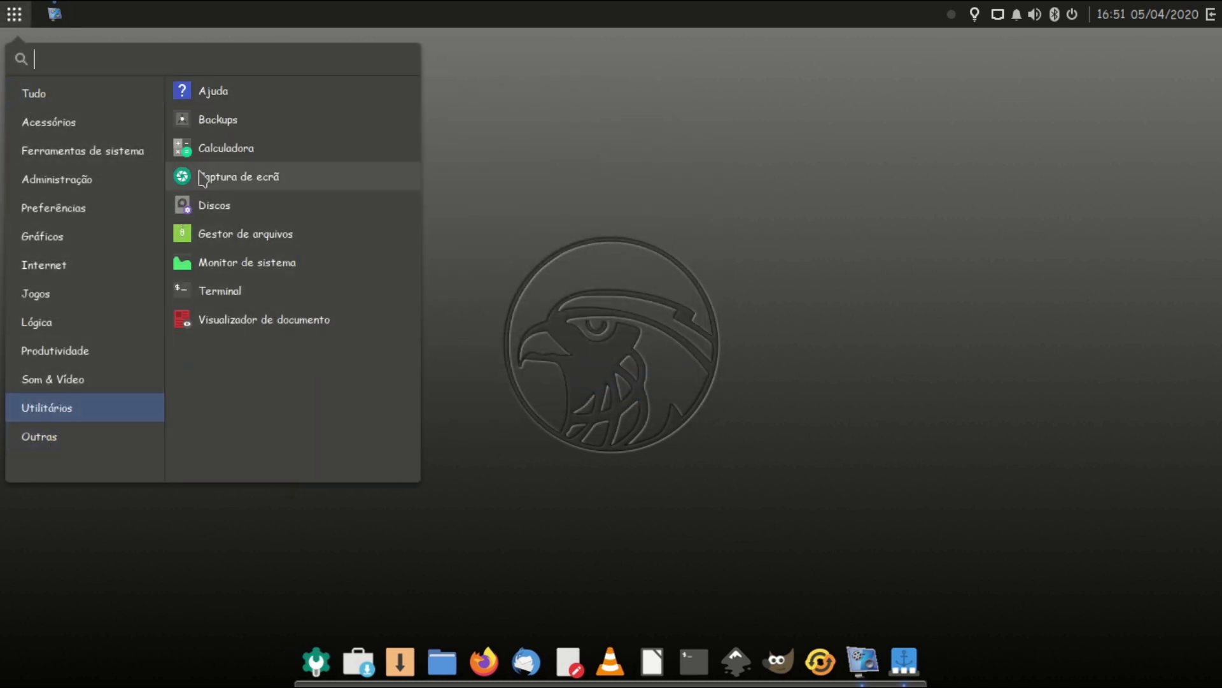
click(283, 183)
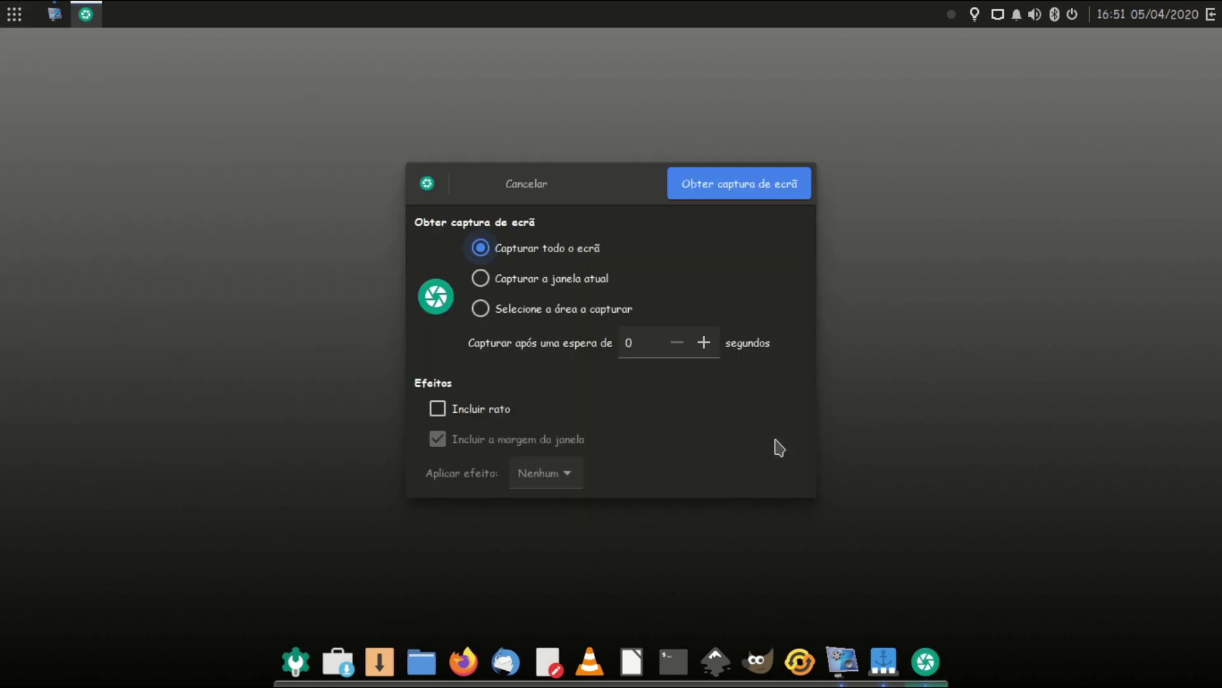
click(751, 186)
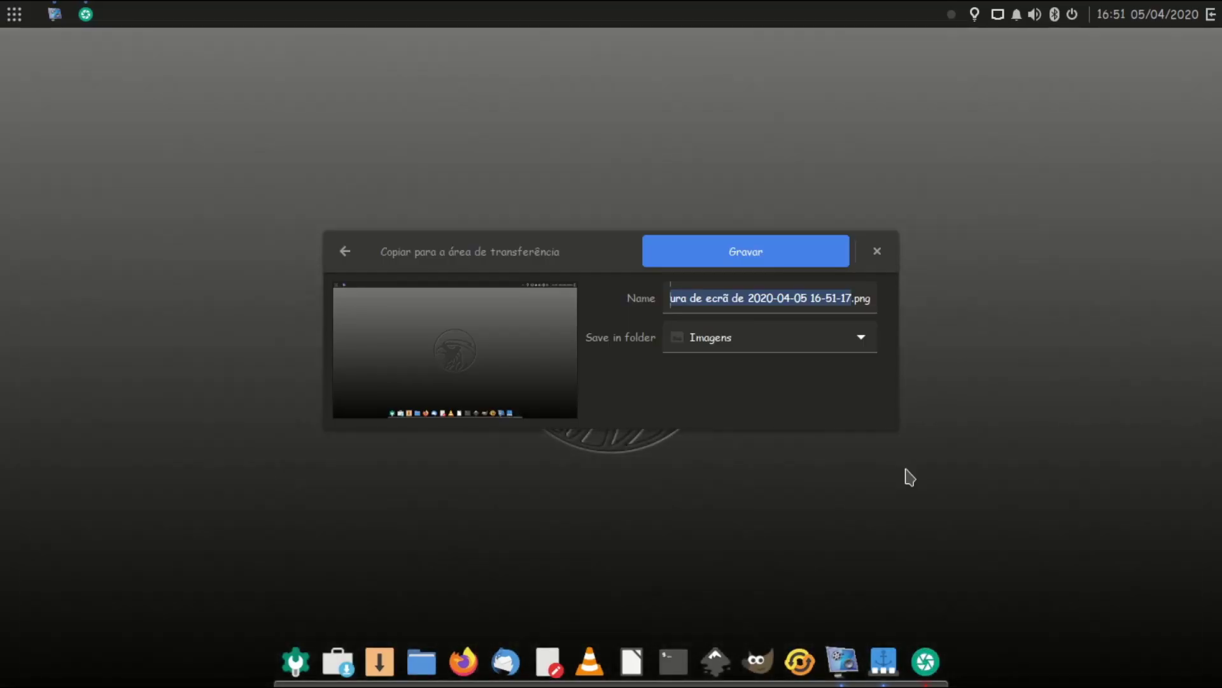
click(724, 258)
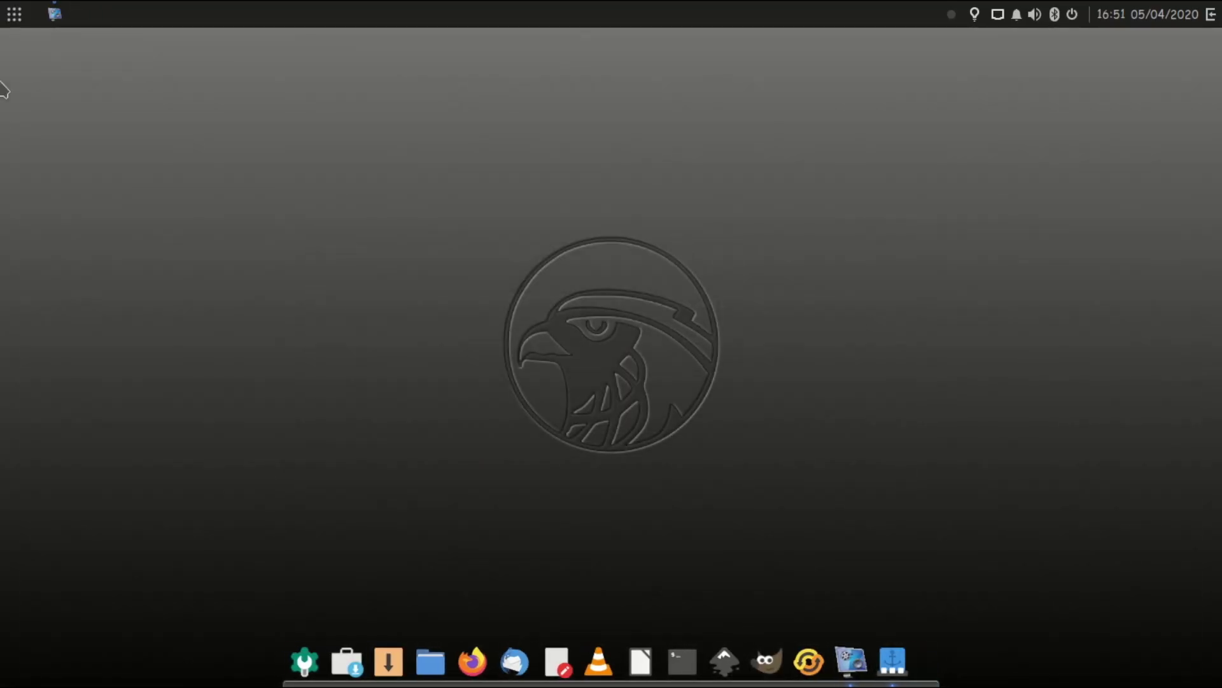
Step: Launch Discos from the Utilitários category, view the details of the 200 GB and 160 GB hard disks, and close it
click(6, 10)
click(73, 407)
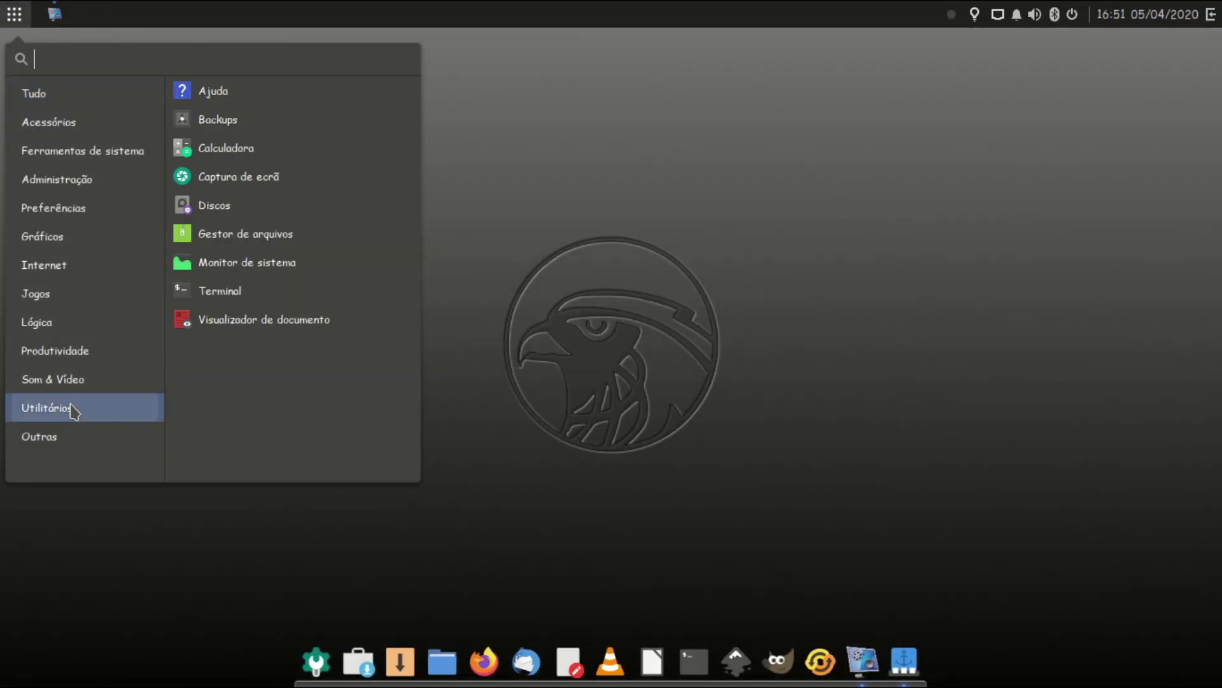
click(202, 205)
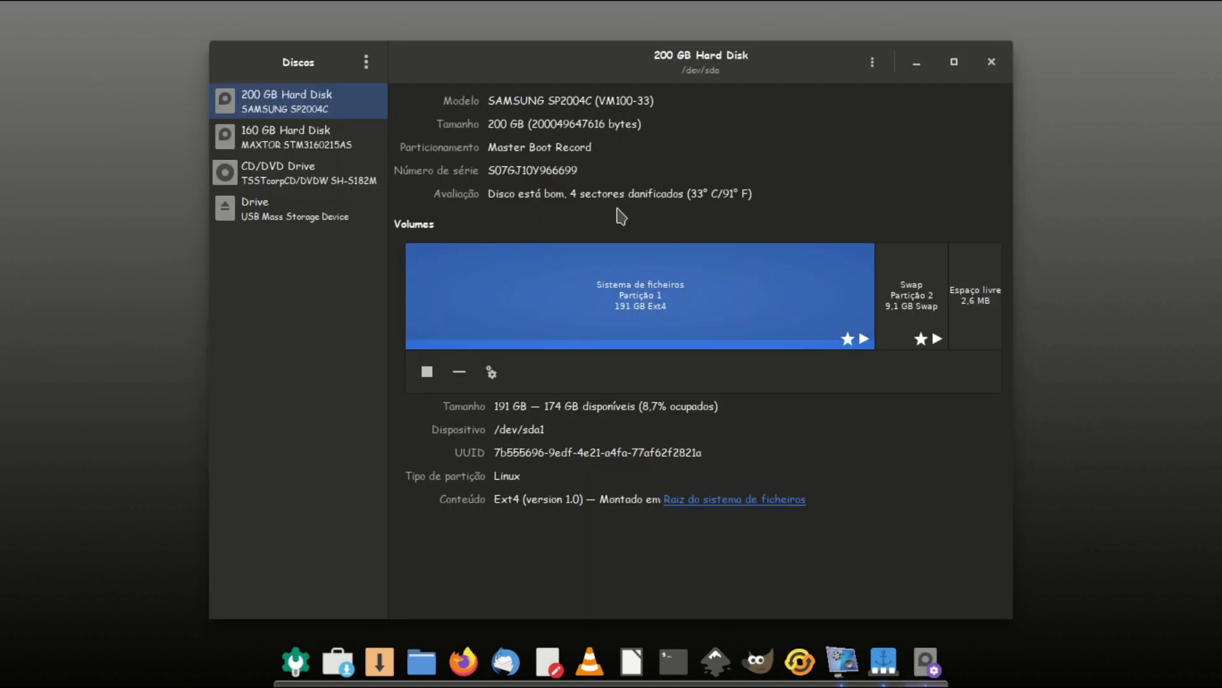
click(275, 150)
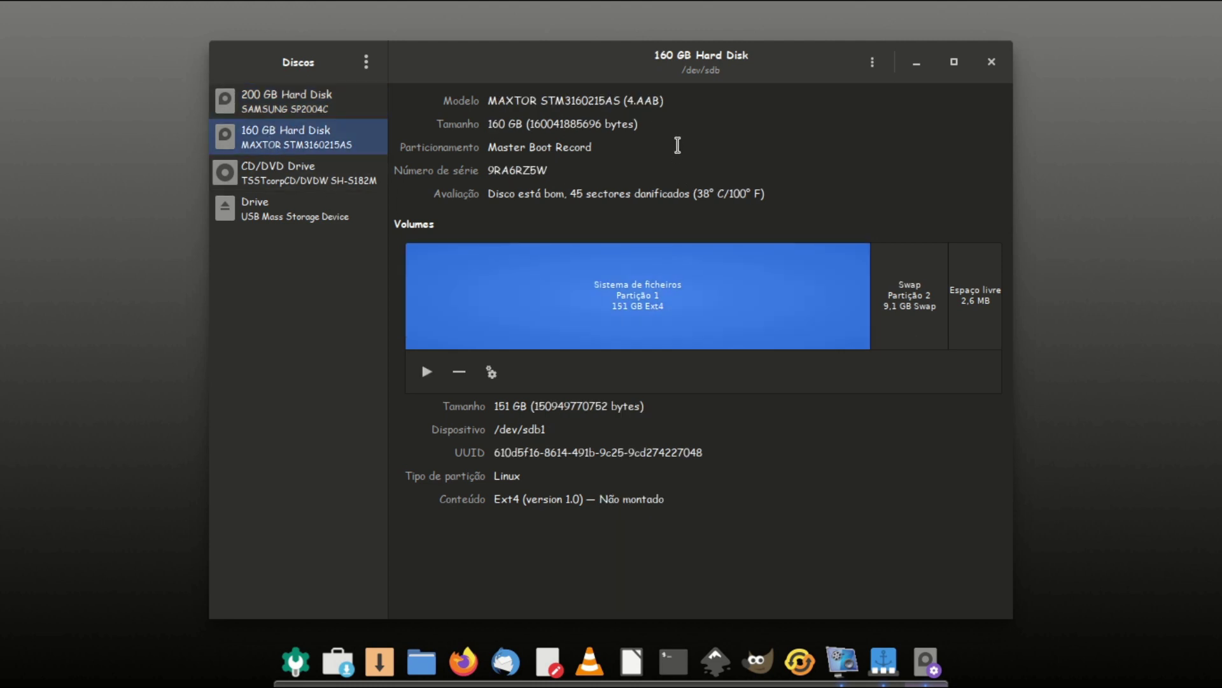
click(990, 62)
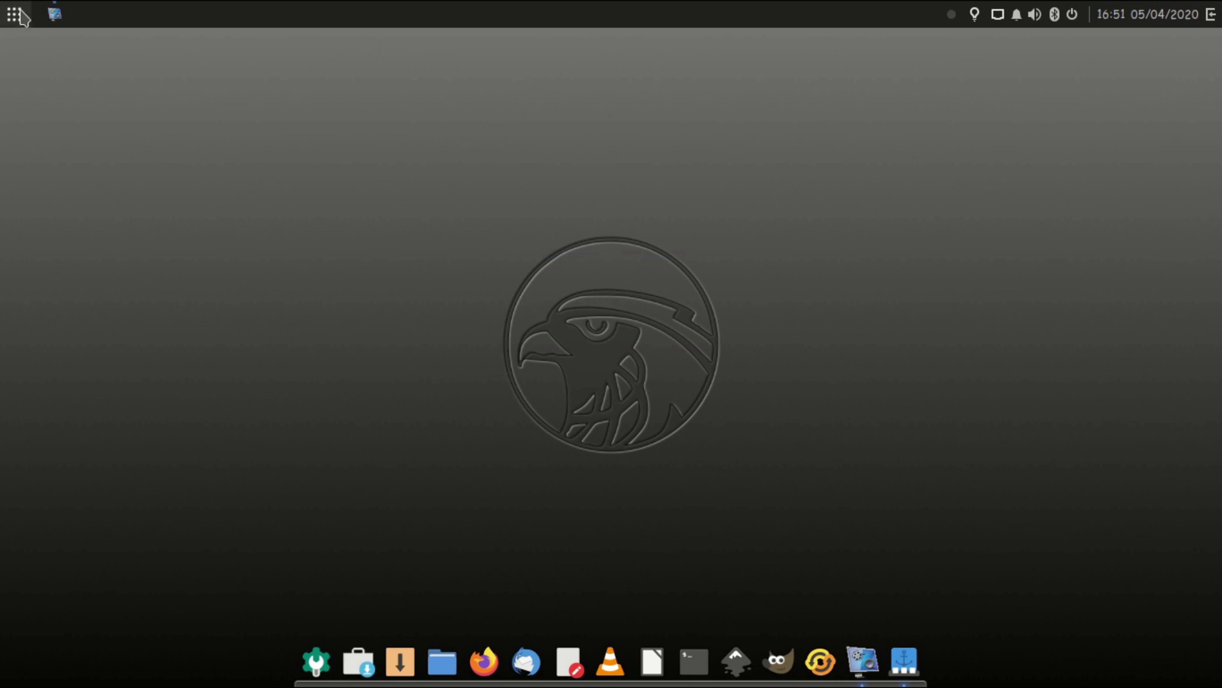
Step: Launch Gestor de arquivos from the Utilitários category, check its version in the Sobre dialog and close it
click(14, 14)
click(51, 438)
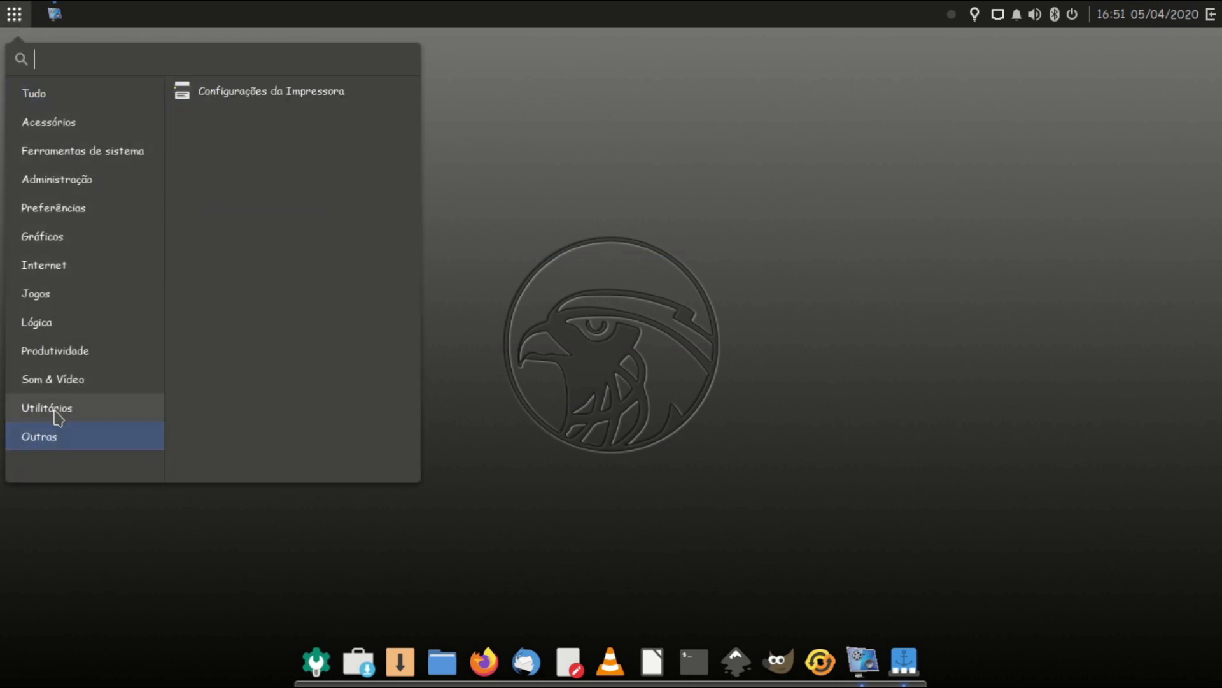
click(55, 414)
click(201, 239)
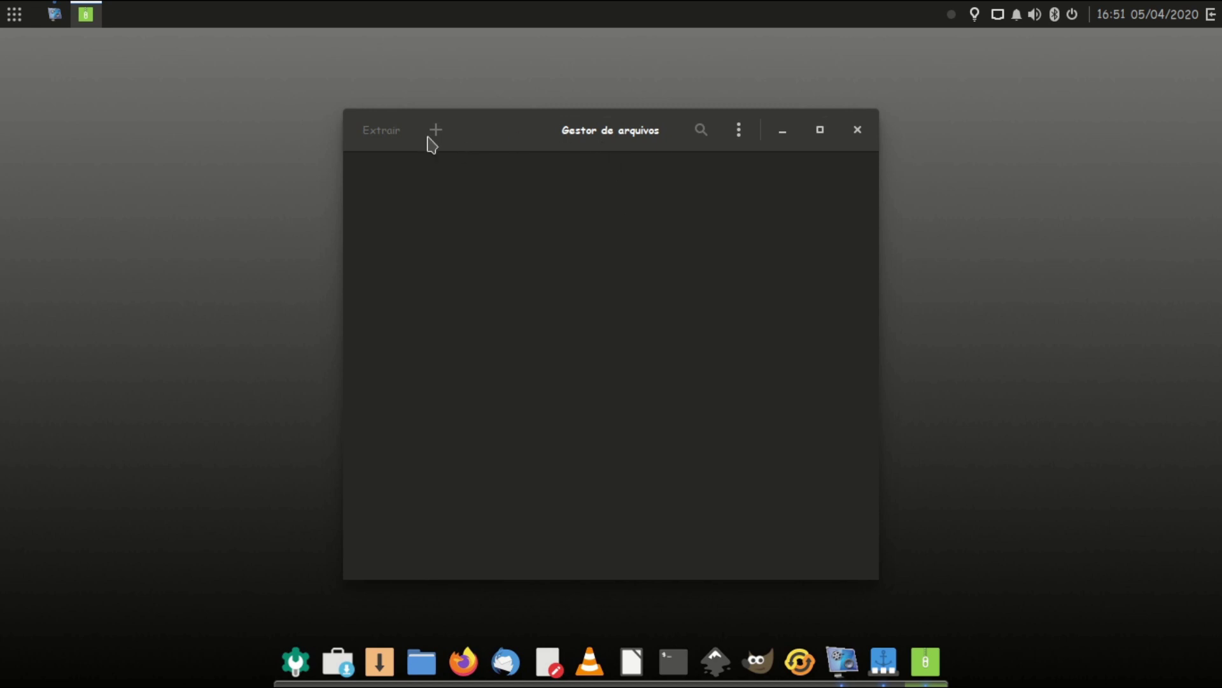
click(736, 135)
click(743, 462)
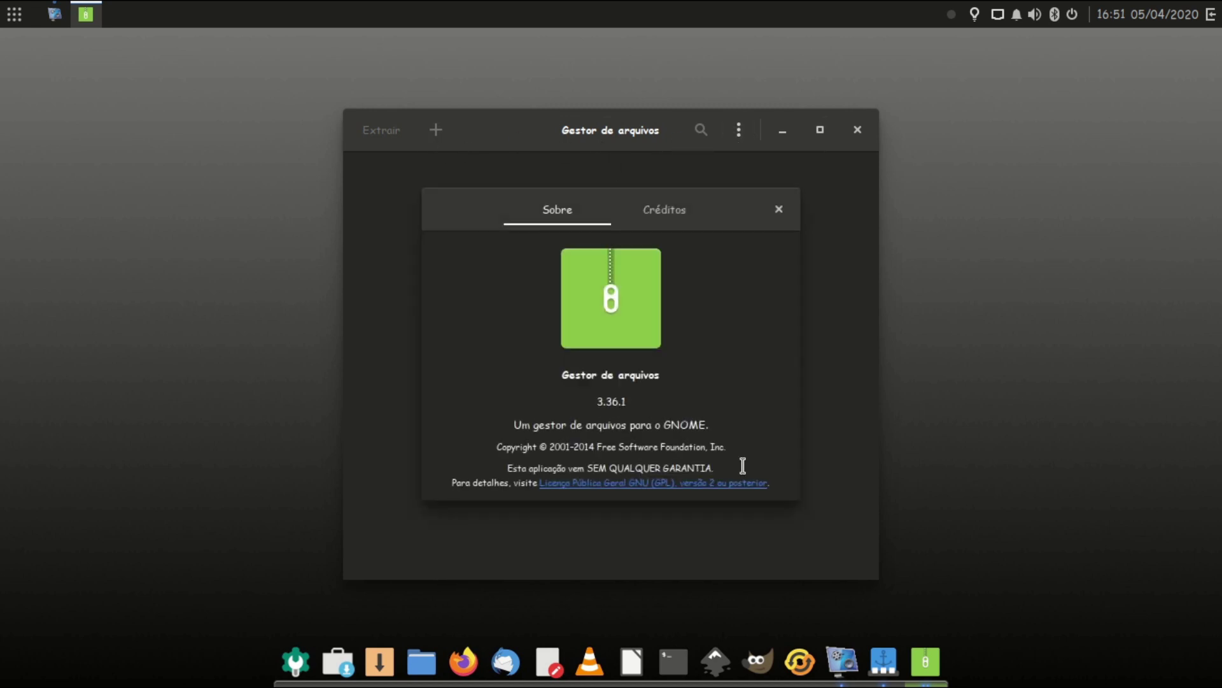
click(778, 209)
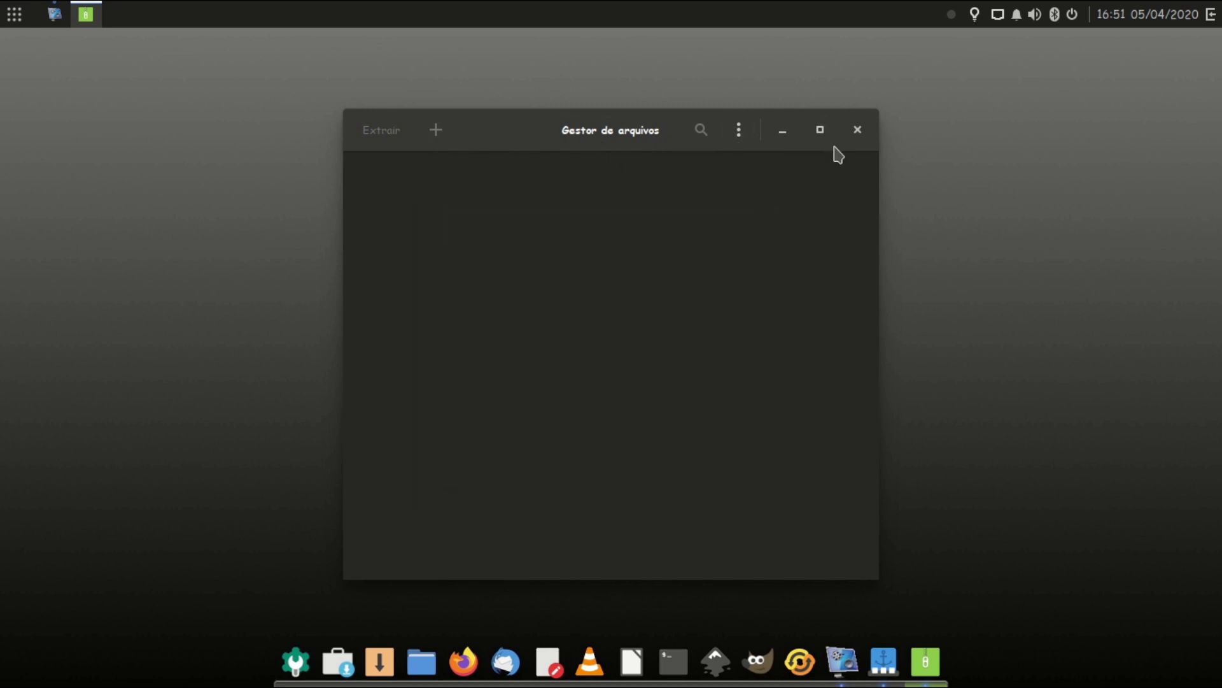
click(857, 129)
Step: Launch Monitor de sistema from the Utilitários category, view the resource graphs, and close it
click(14, 14)
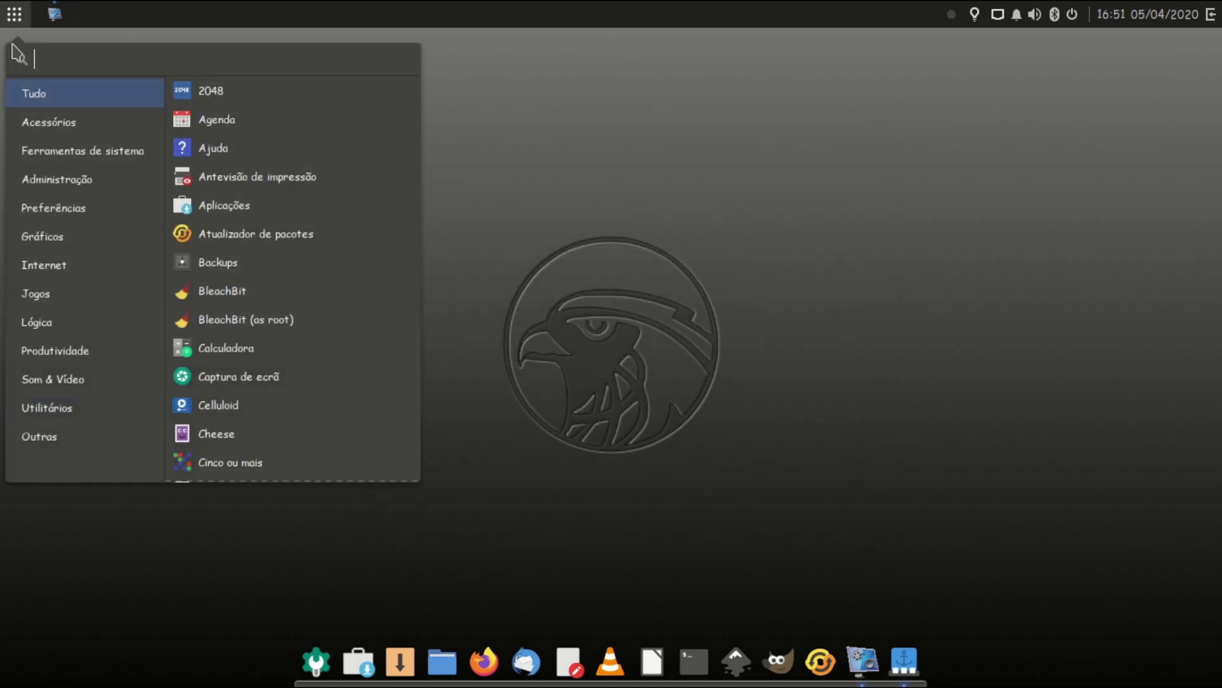
click(50, 438)
click(48, 410)
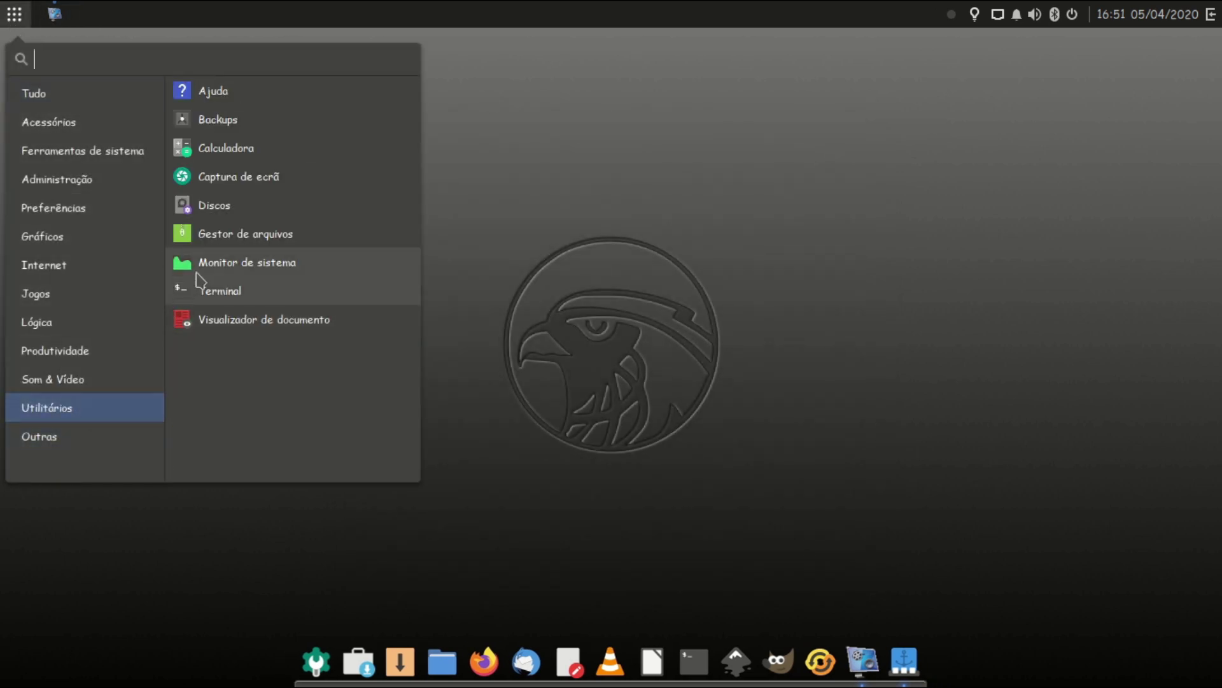
click(219, 266)
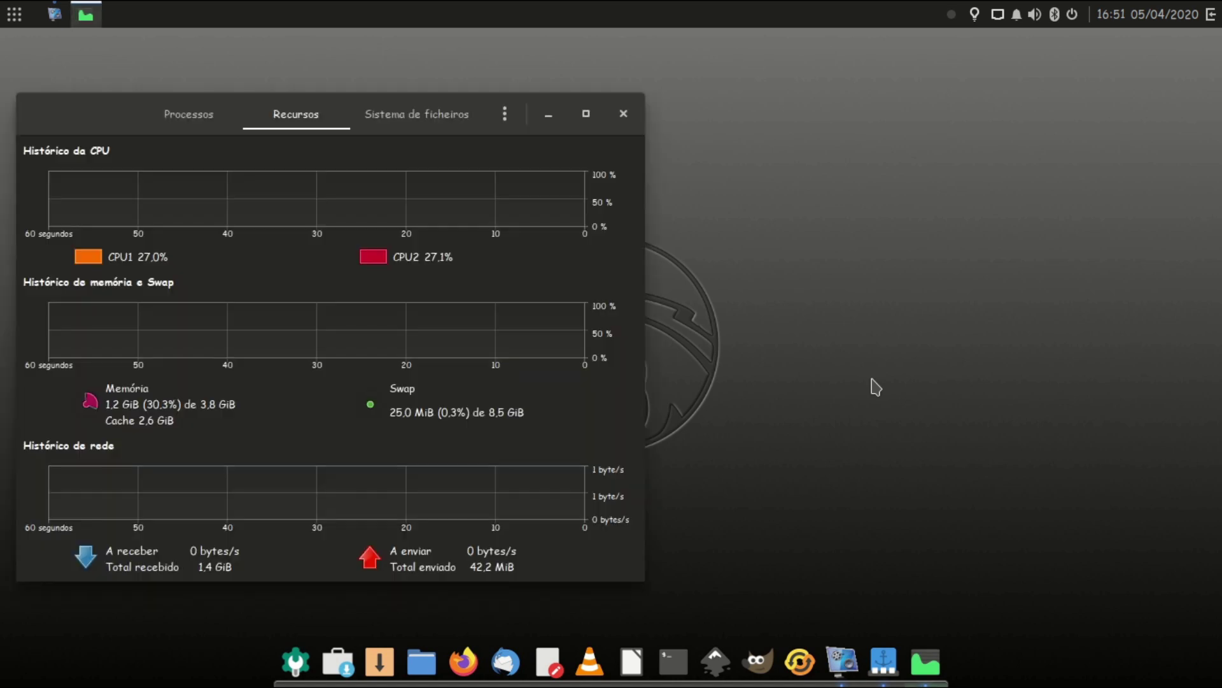
drag(105, 102, 311, 44)
click(833, 58)
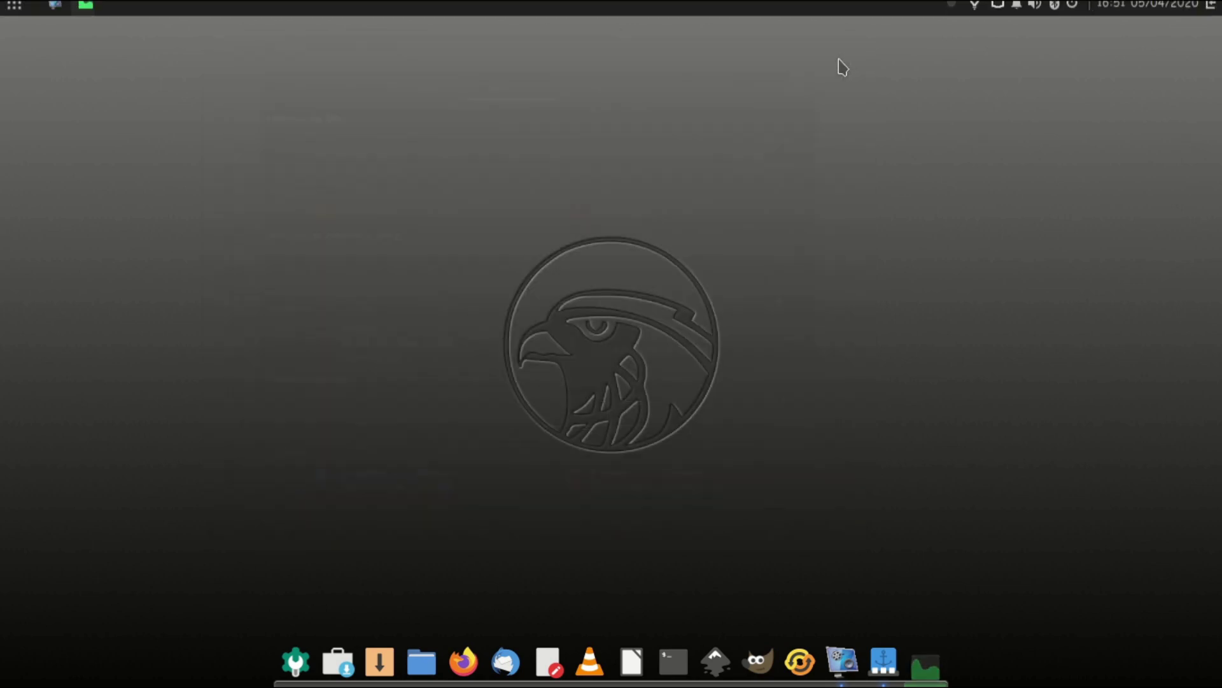
Step: Launch Terminal from the Utilitários category, look through its options and close it
click(14, 14)
click(72, 410)
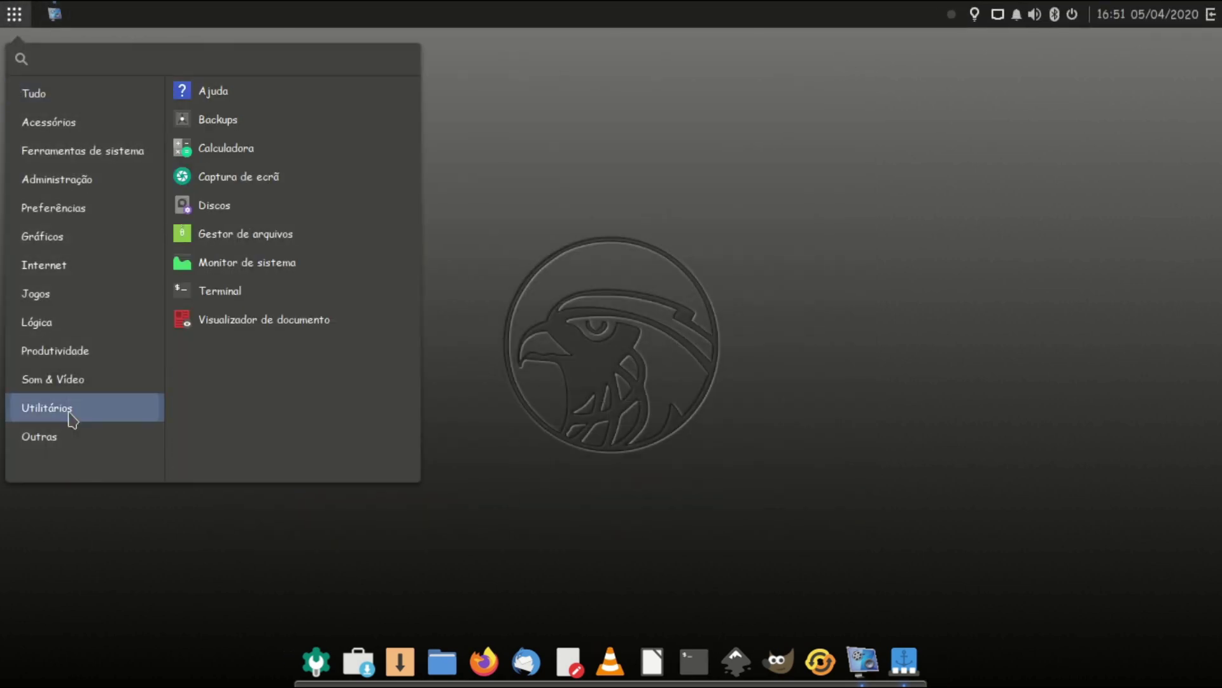
click(260, 294)
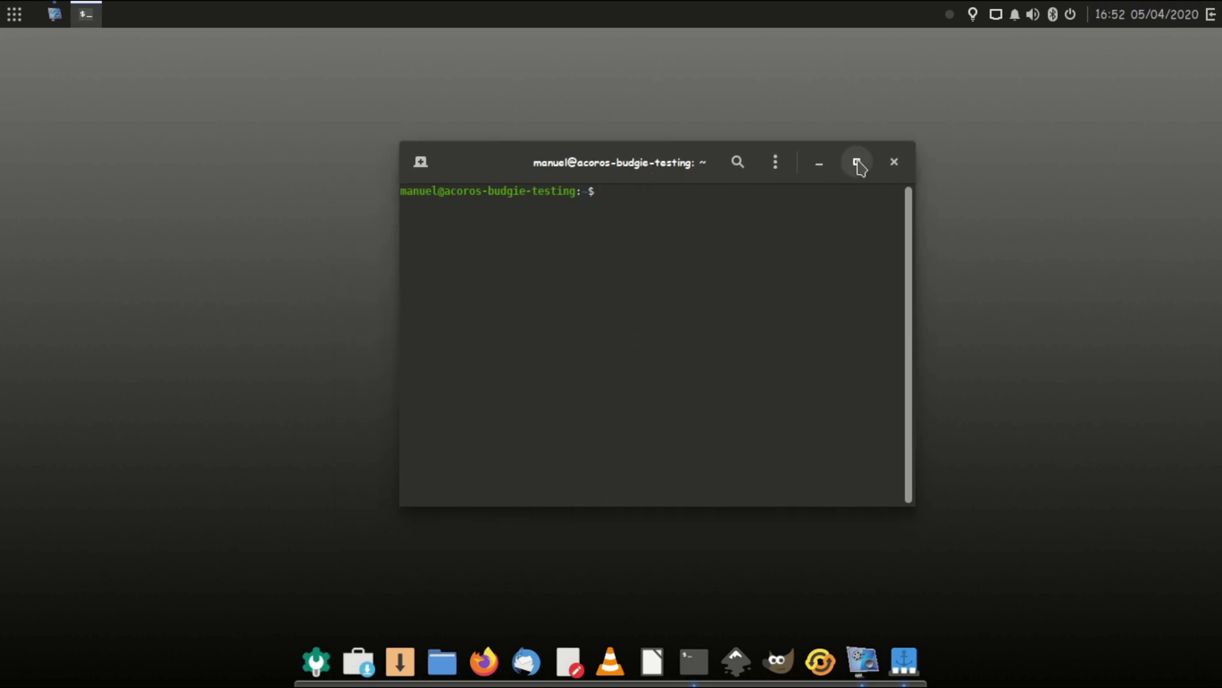
click(775, 171)
click(739, 417)
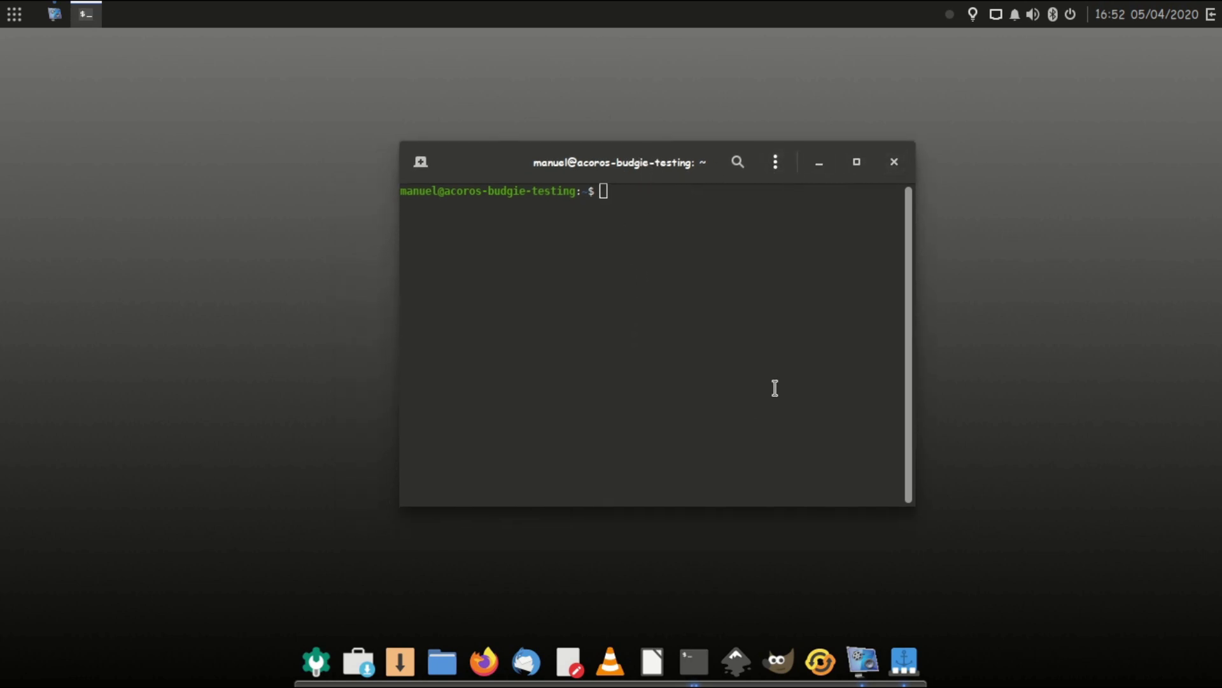
click(779, 178)
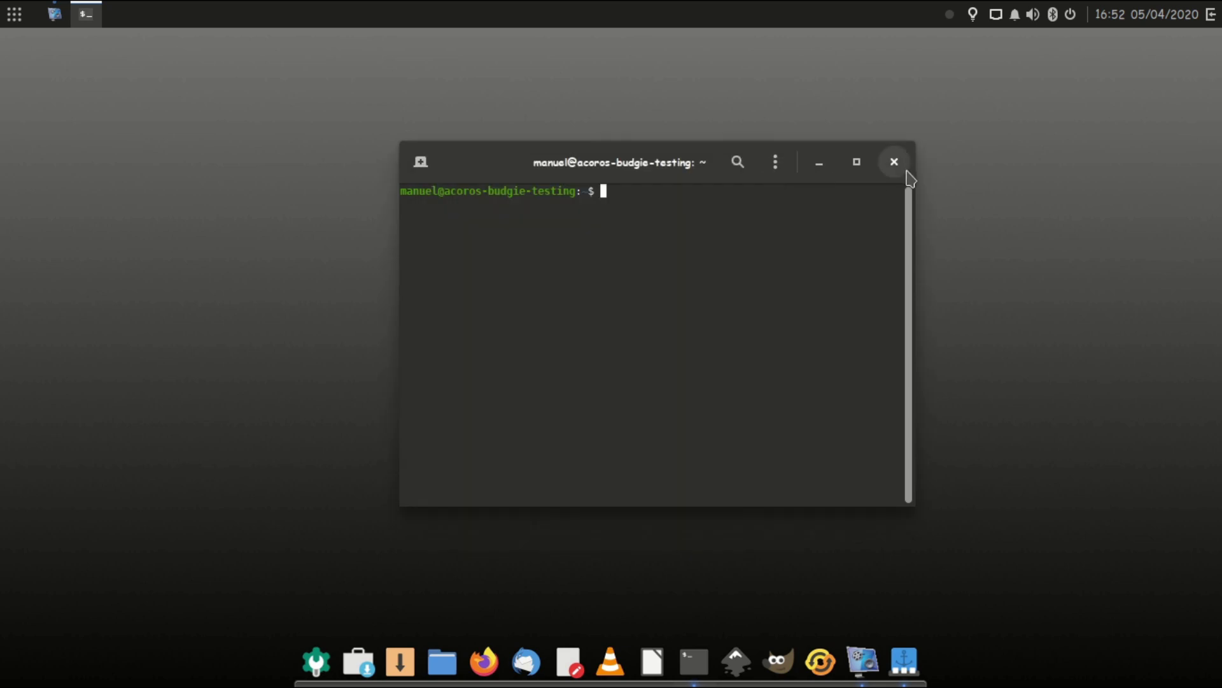
click(893, 162)
Step: Launch Visualizador de documento from the Utilitários category, view its Abrir documento dialog without opening a file, and close the application
click(14, 14)
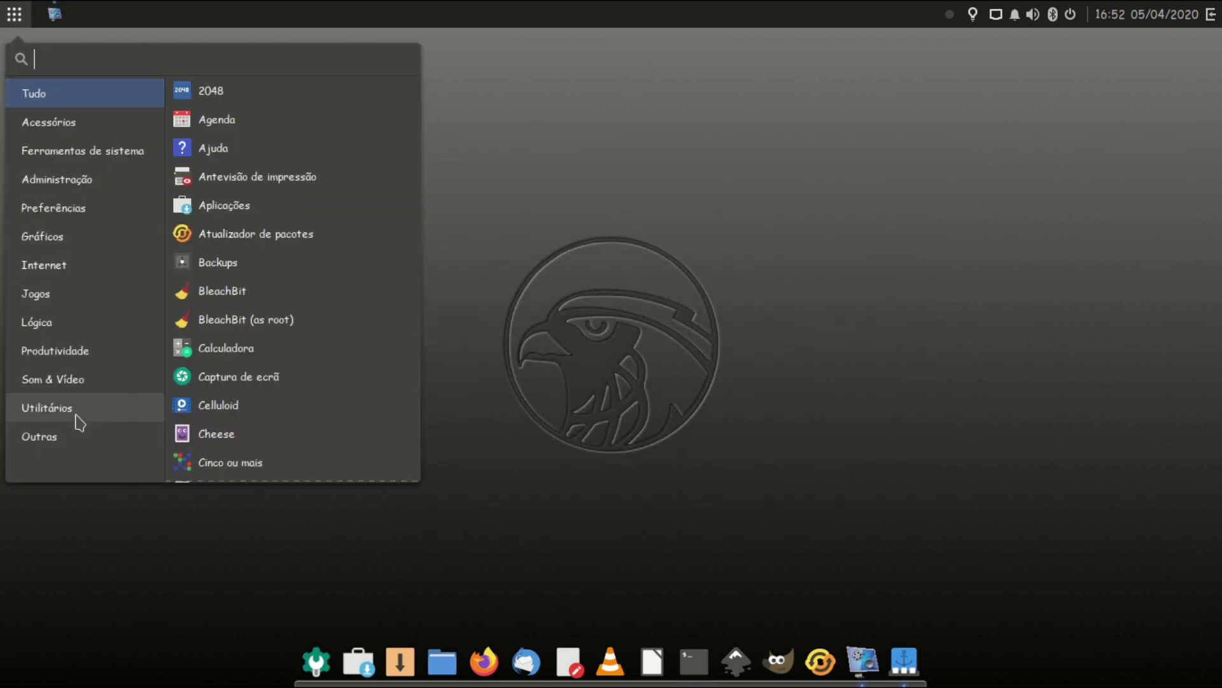
click(76, 417)
click(267, 323)
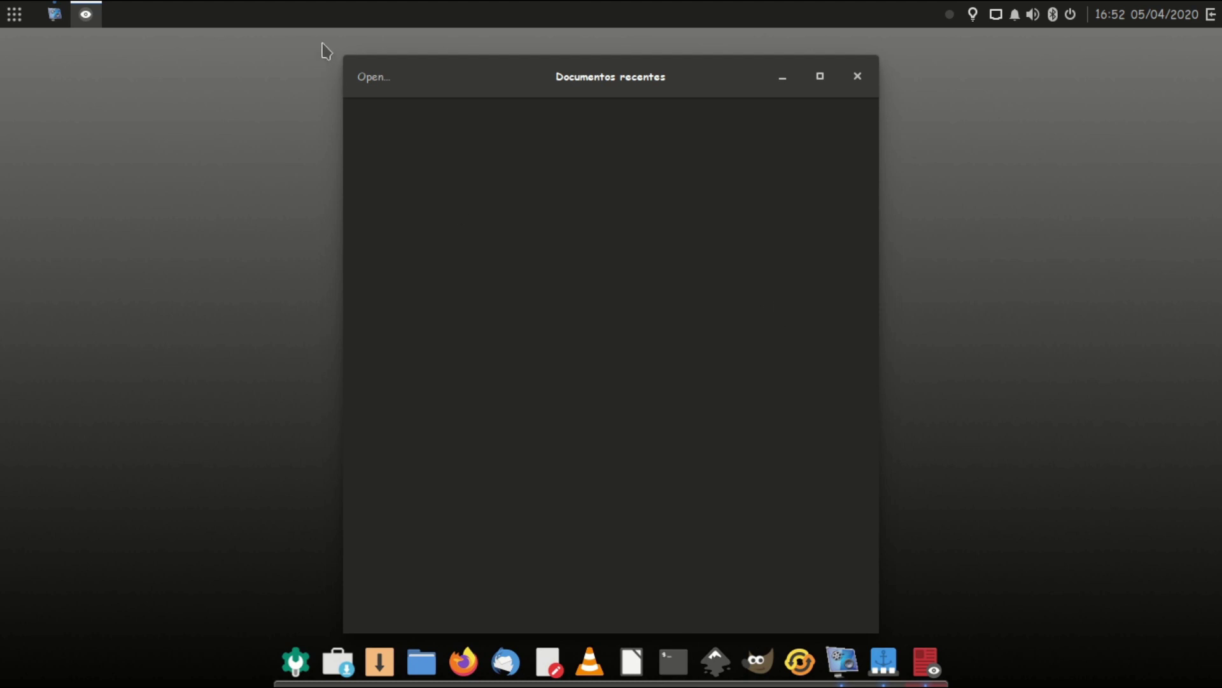
click(387, 82)
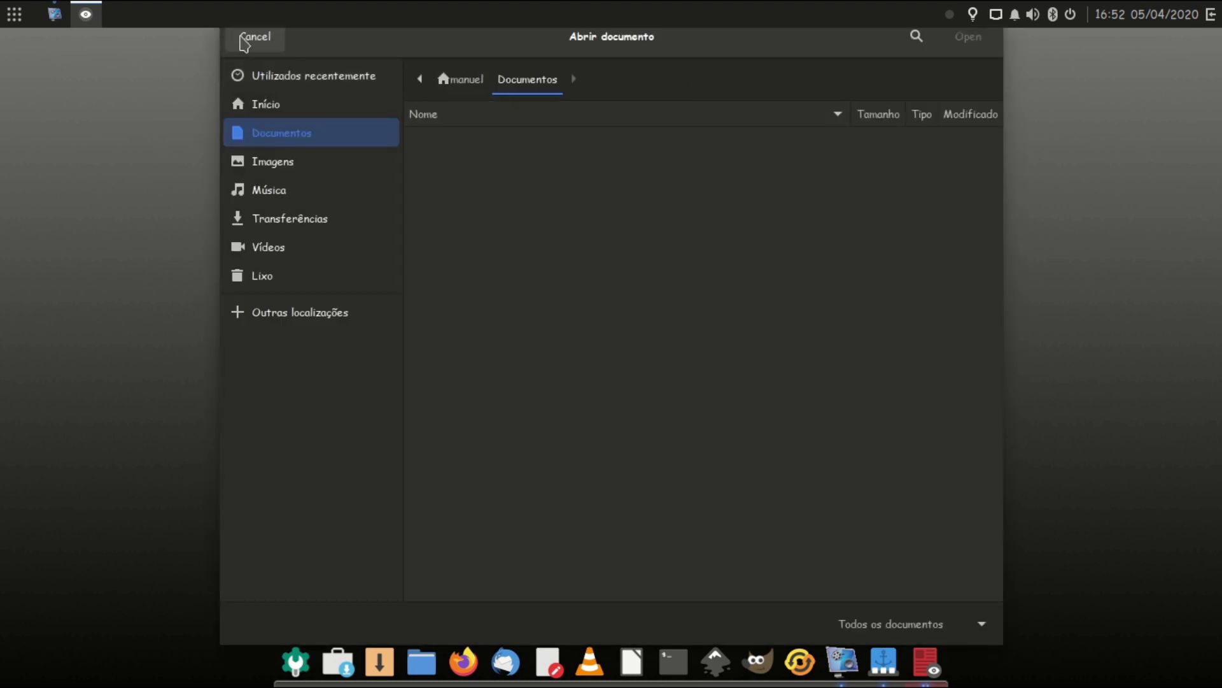
click(255, 37)
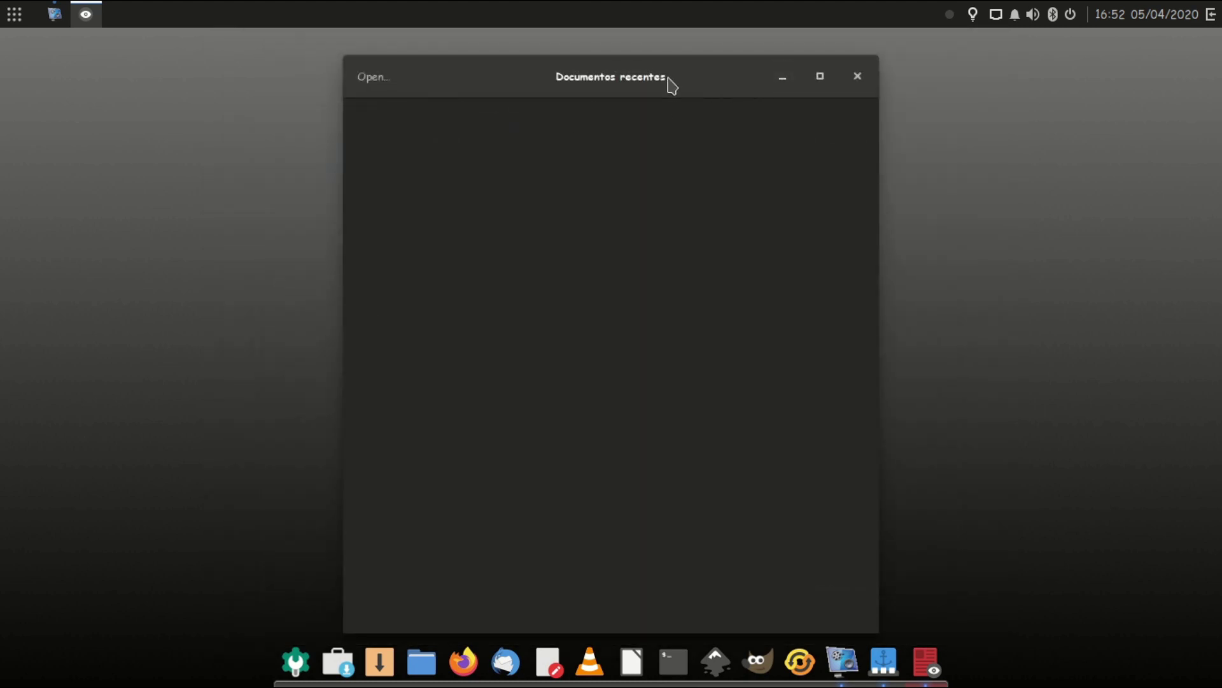
right_click(670, 83)
click(86, 14)
click(95, 23)
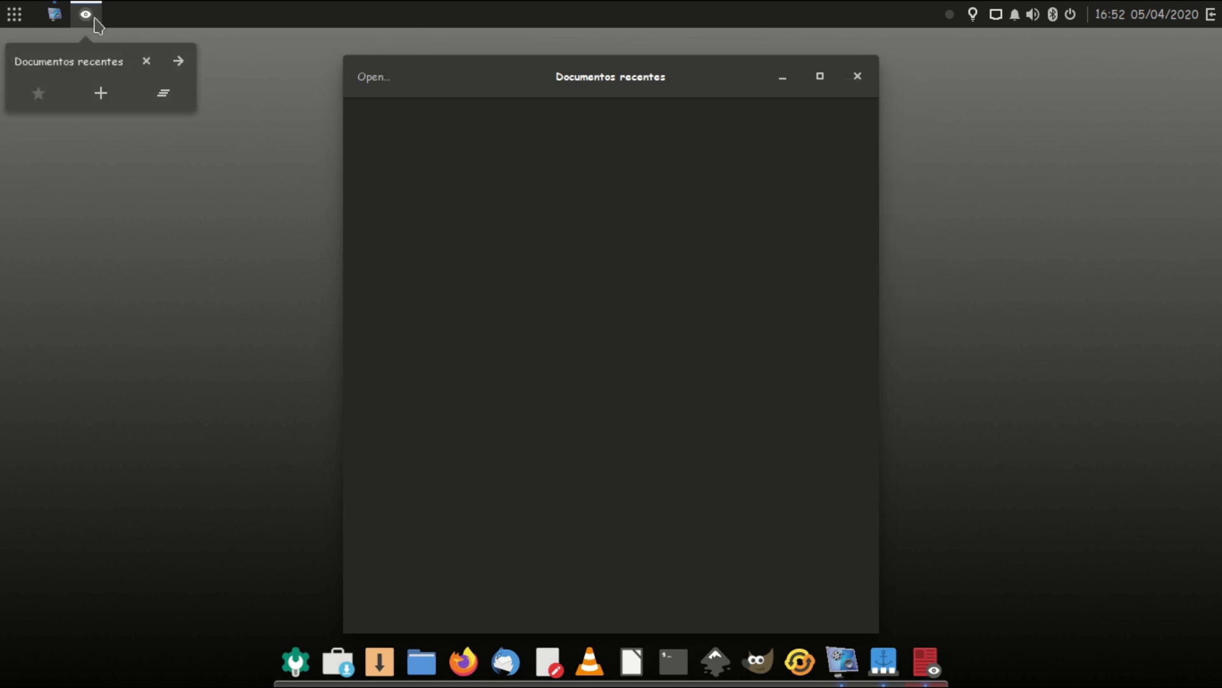
click(162, 95)
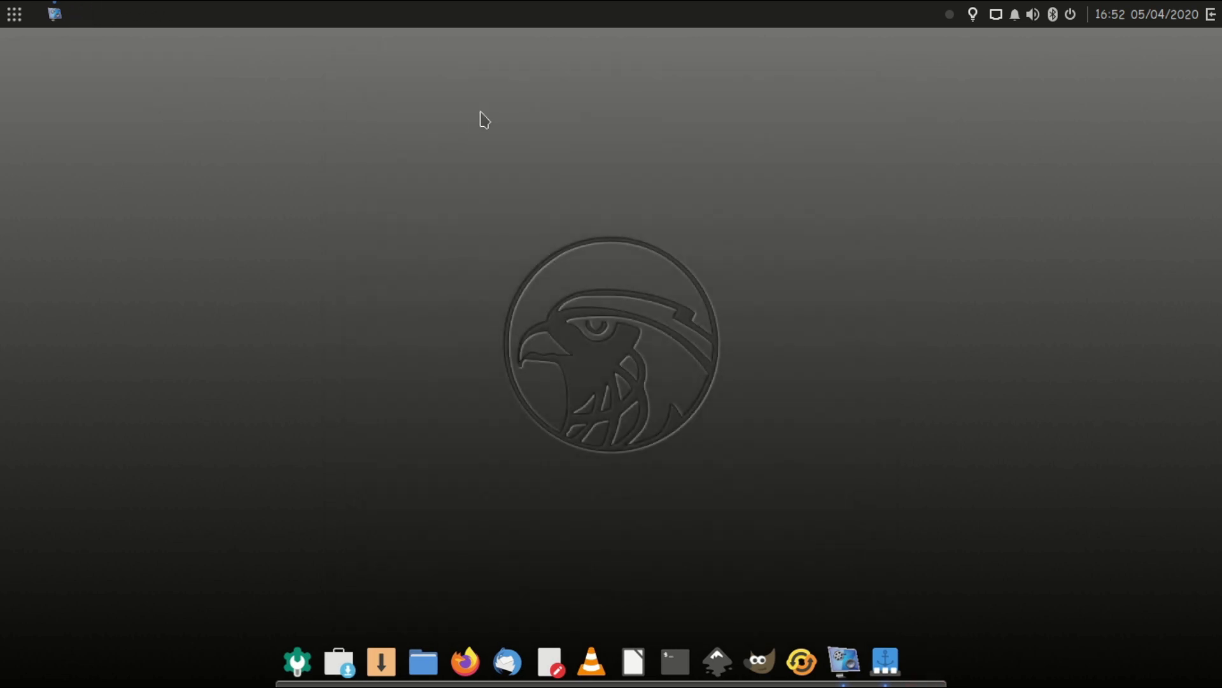
Step: Launch Configurações da Impressora from the Outras category, view its window and close it
click(11, 23)
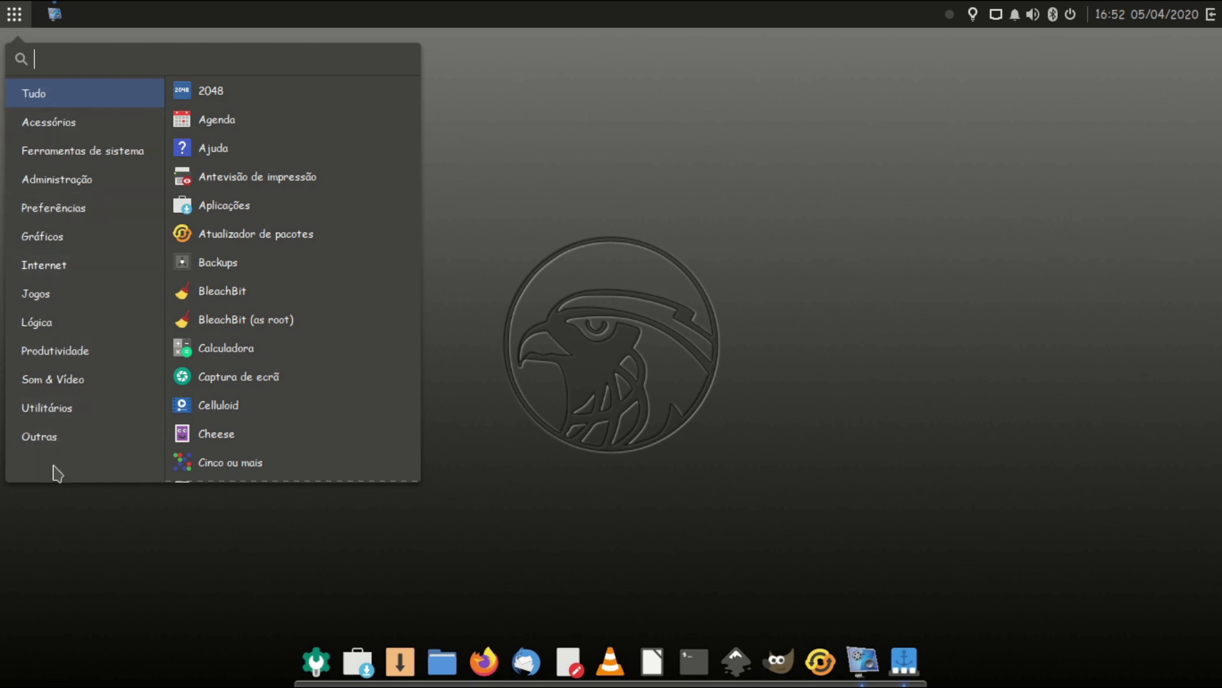
click(67, 409)
click(63, 436)
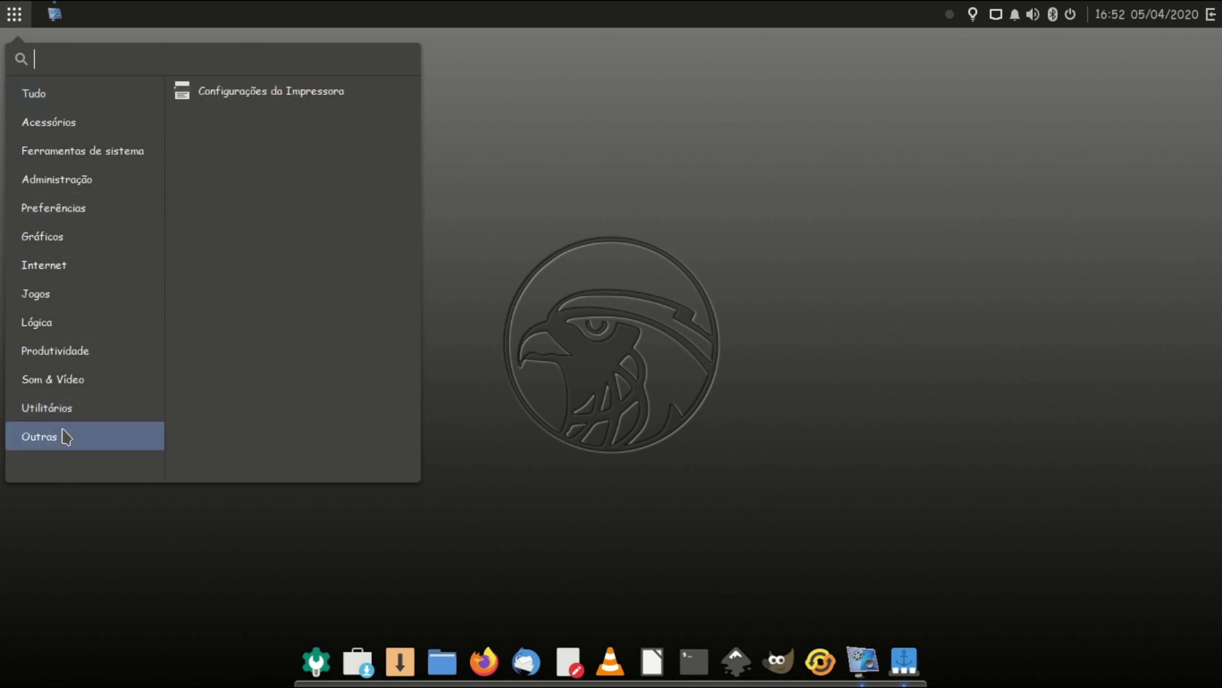
click(348, 81)
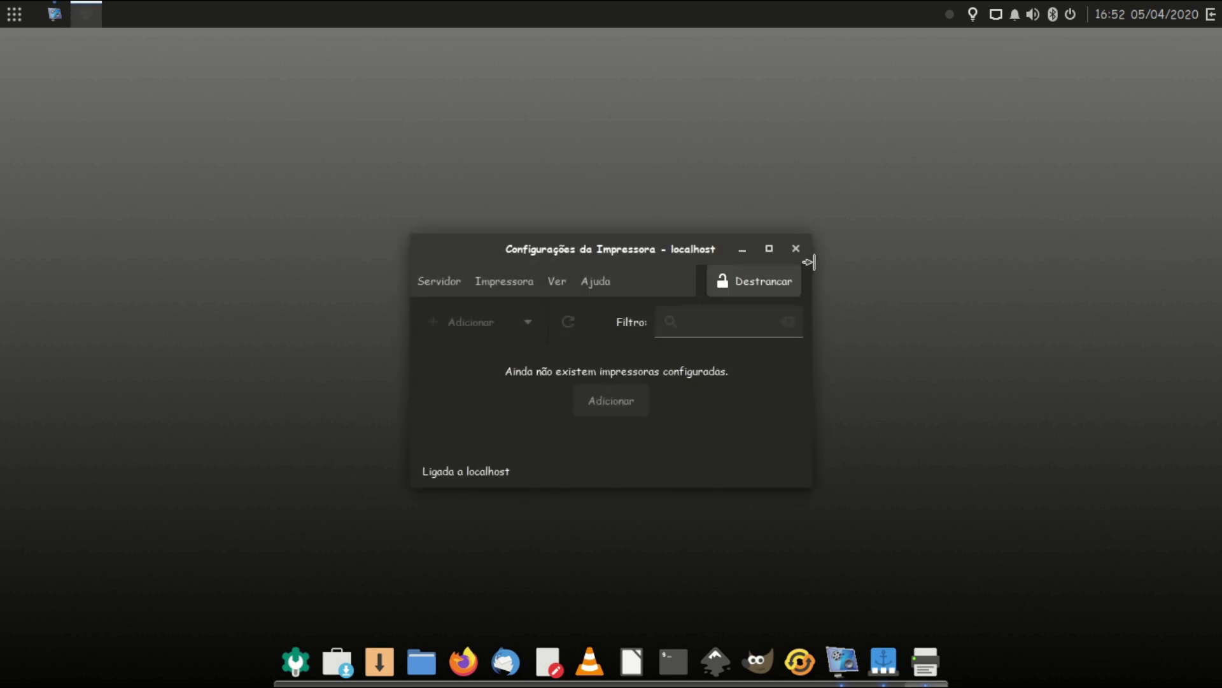
click(795, 249)
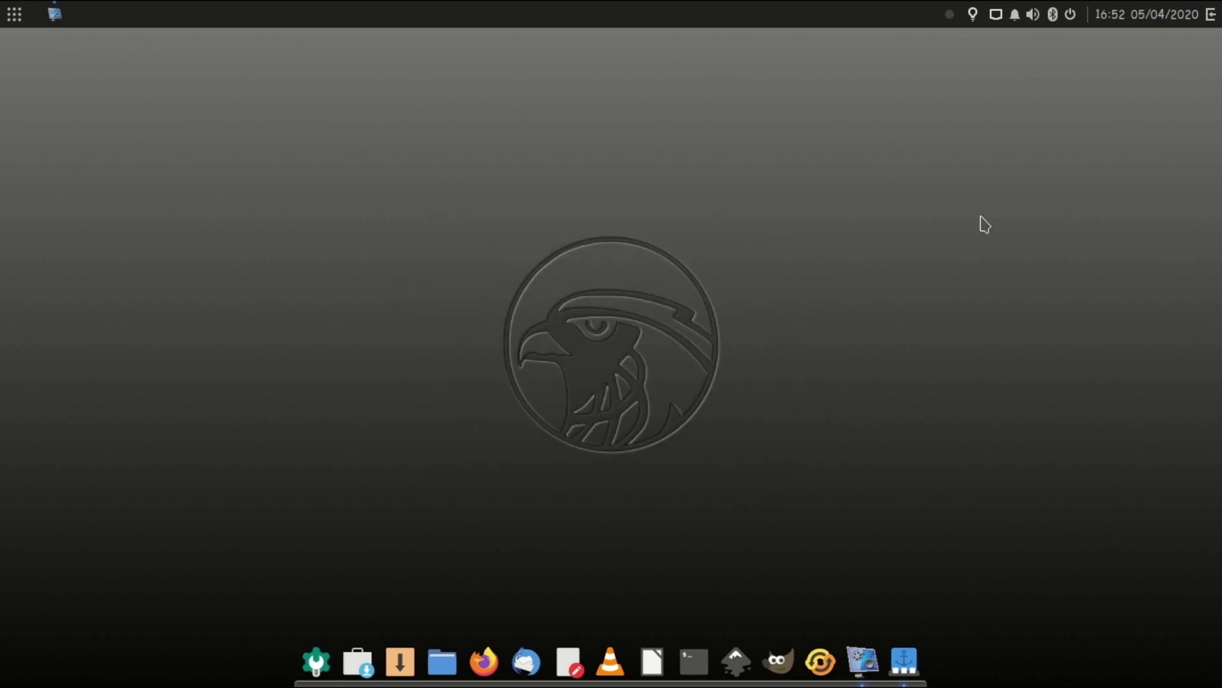
Step: Create a new folder on the desktop with the default name and try to move it clear of the top panel
right_click(737, 121)
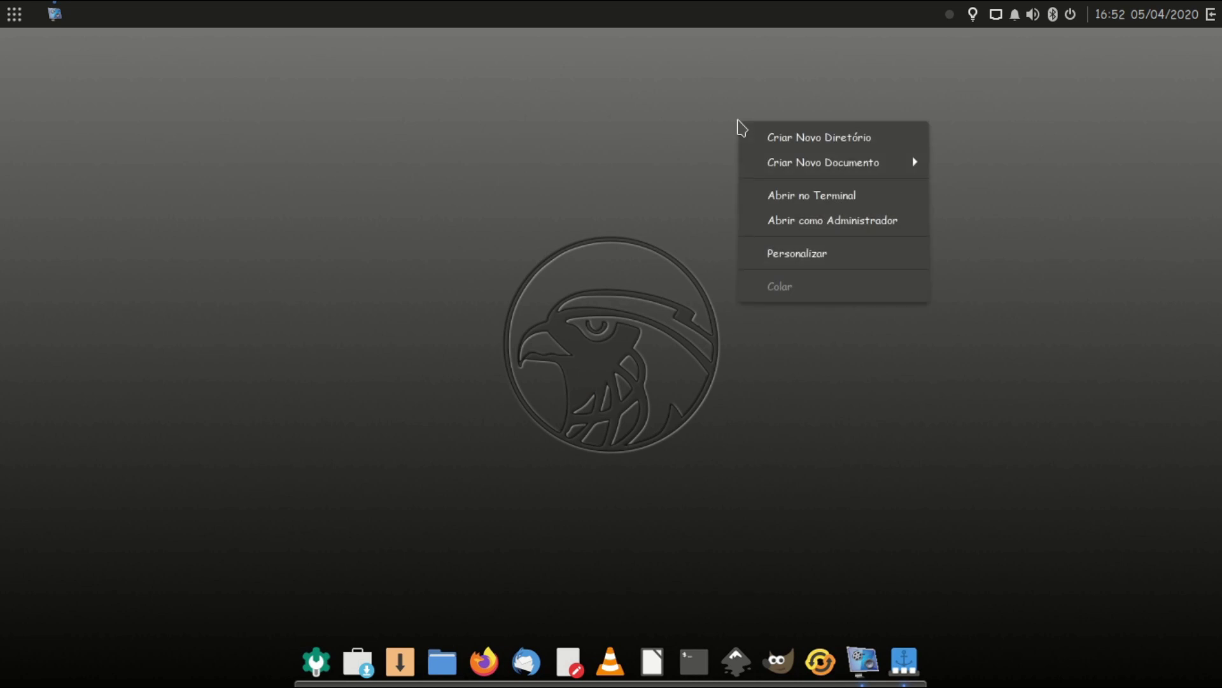
click(802, 139)
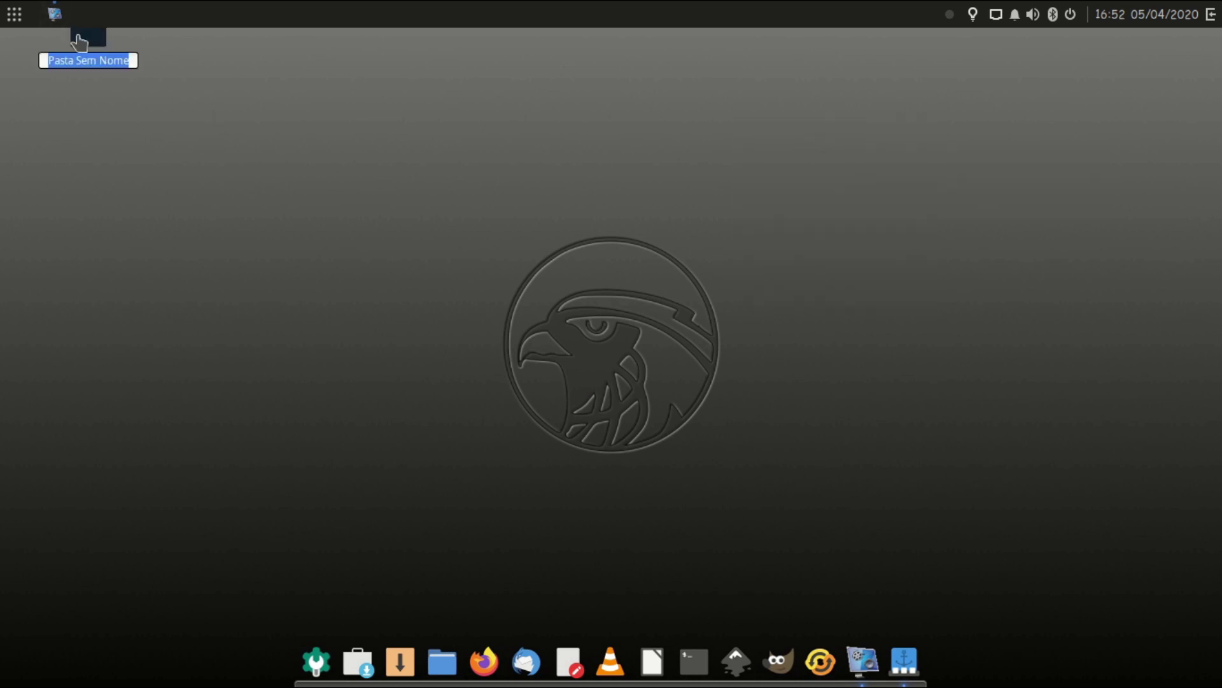
drag(86, 37, 74, 185)
click(140, 205)
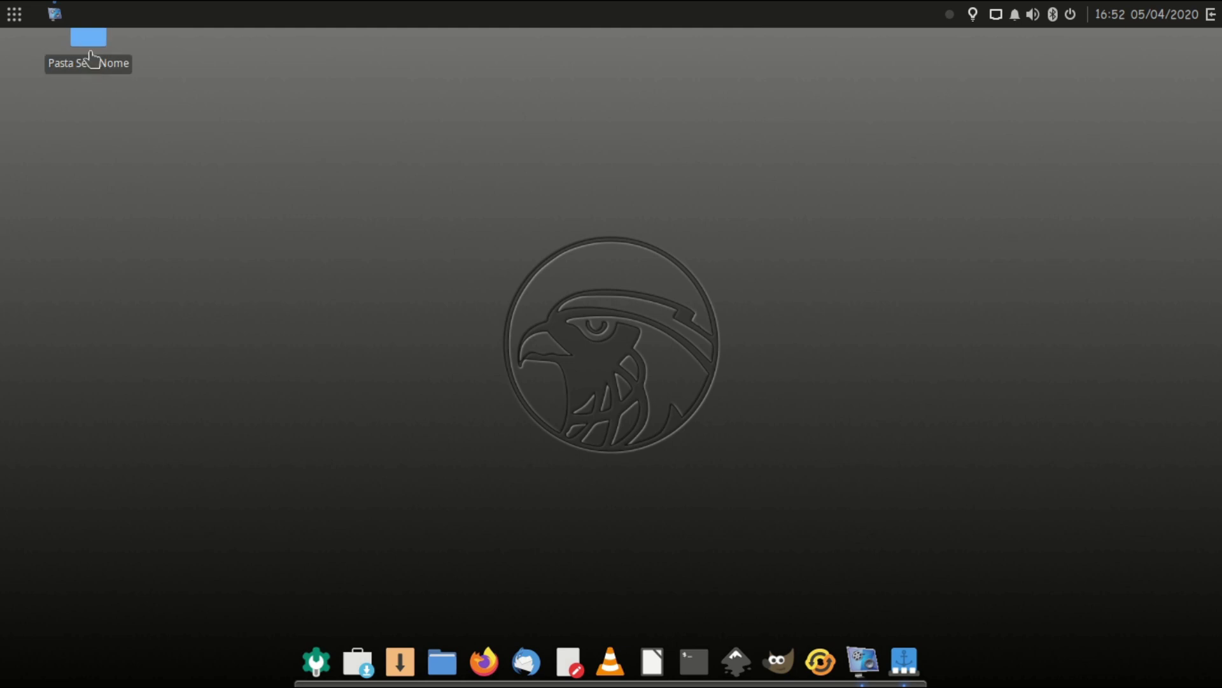
drag(92, 48, 62, 301)
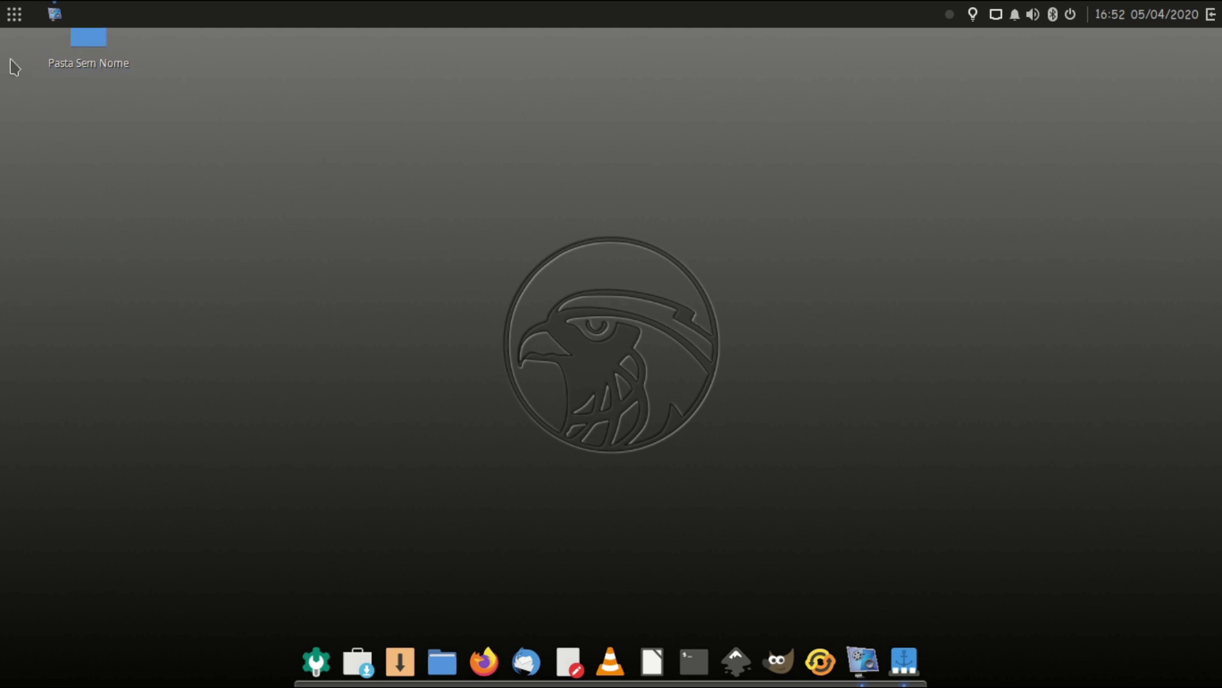
click(14, 14)
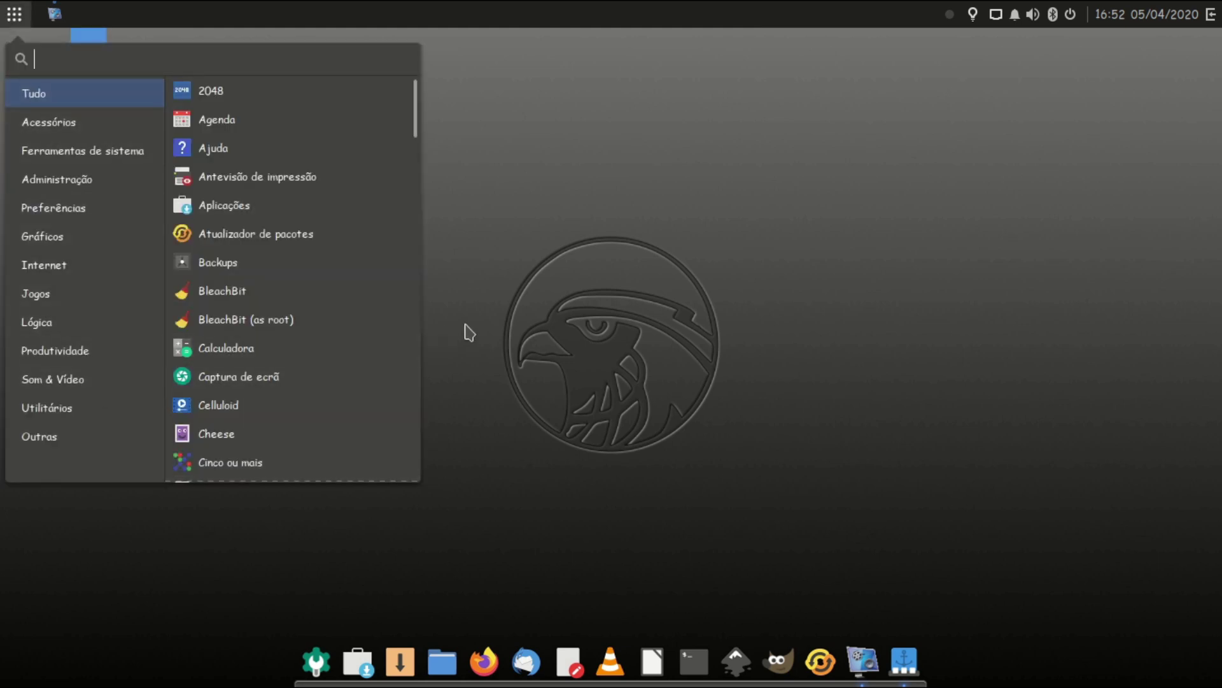
click(469, 332)
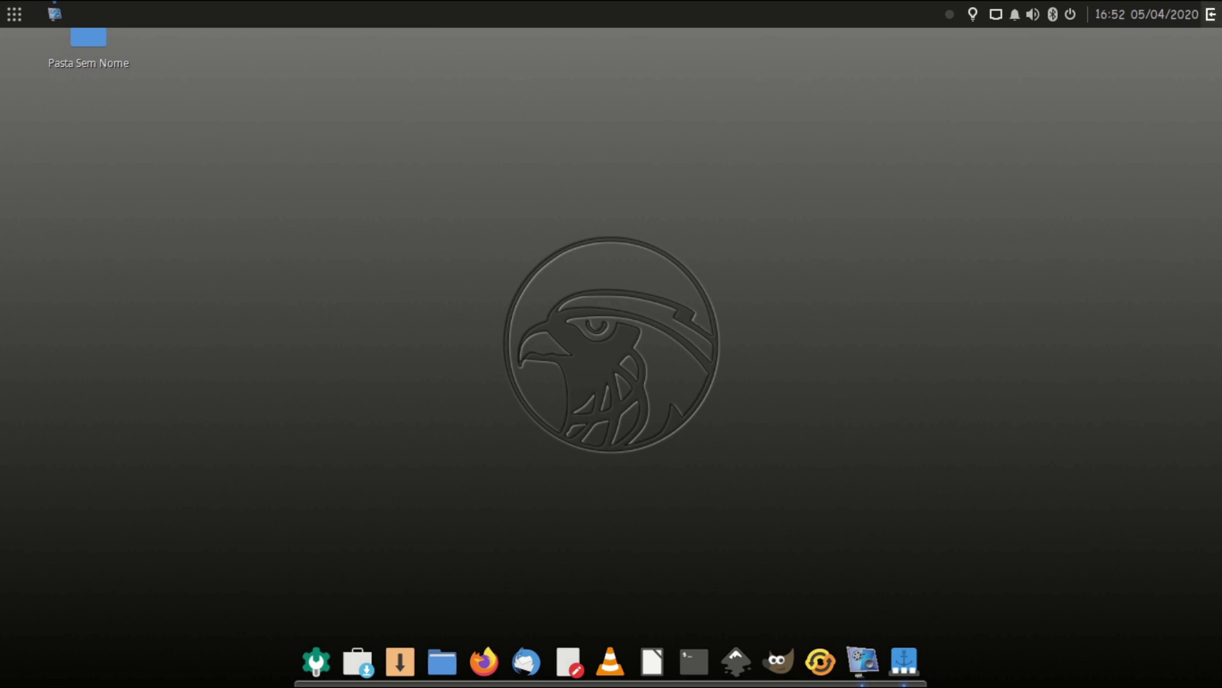
Step: Set automatic hiding of Painel Superior to Nunca in the Budgie desktop settings and close them
click(1211, 14)
click(1043, 661)
click(321, 349)
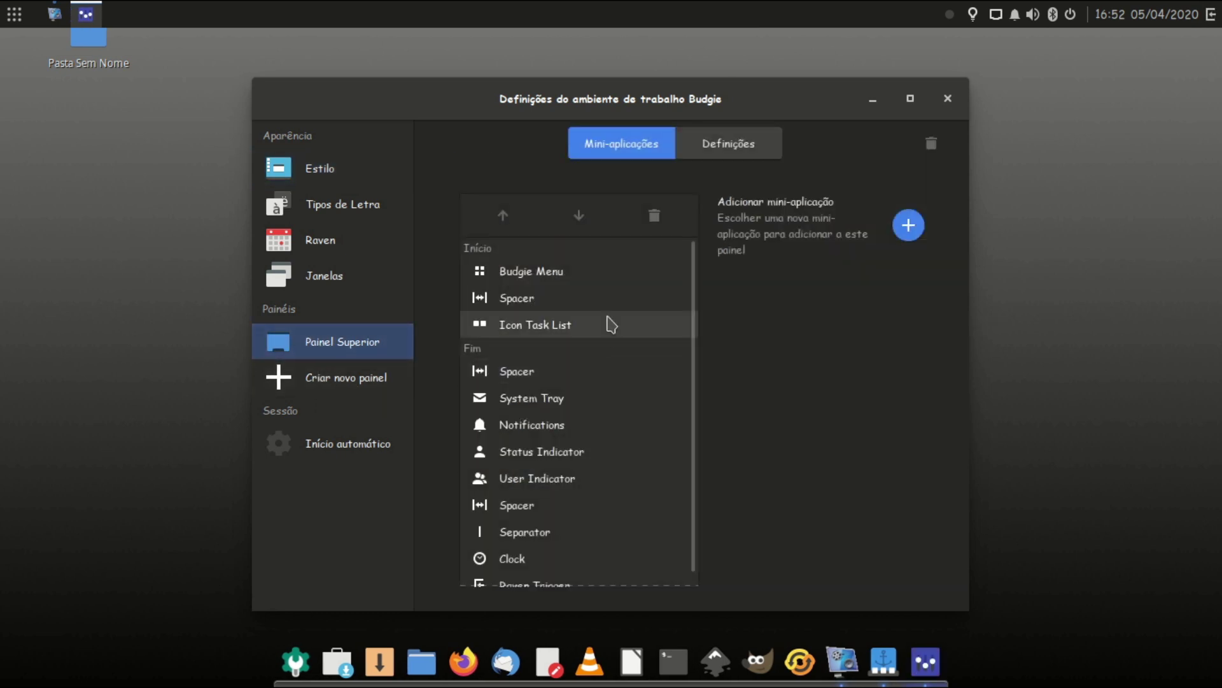
click(726, 147)
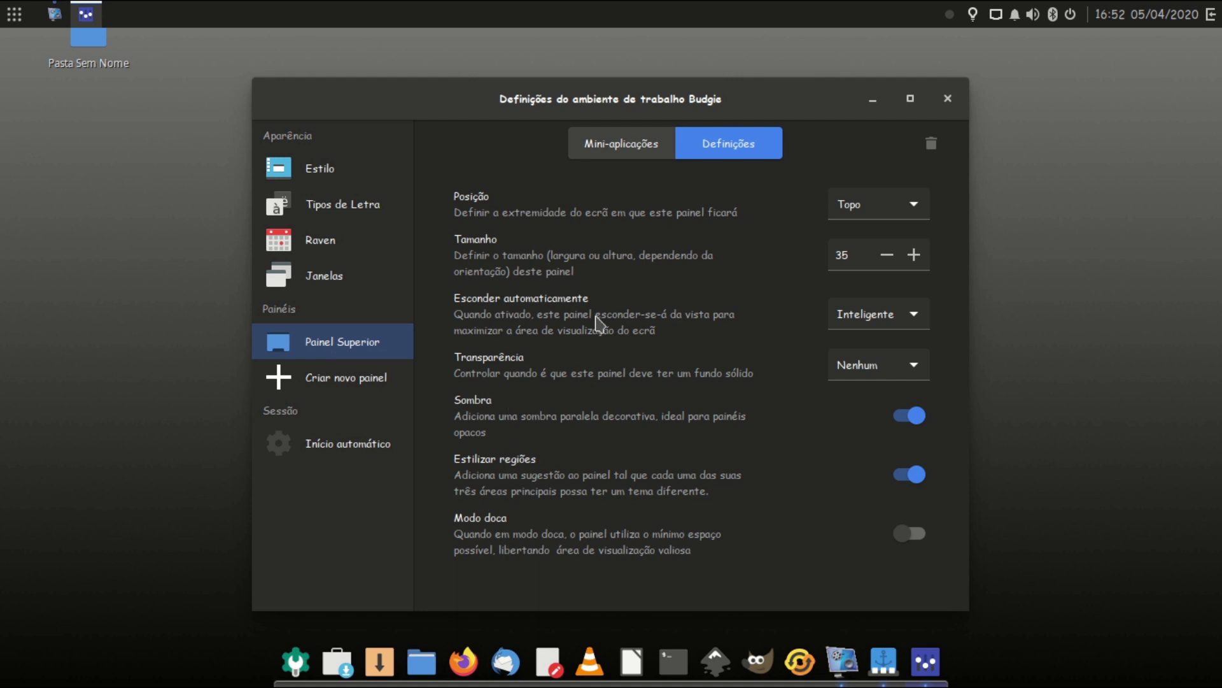
click(913, 318)
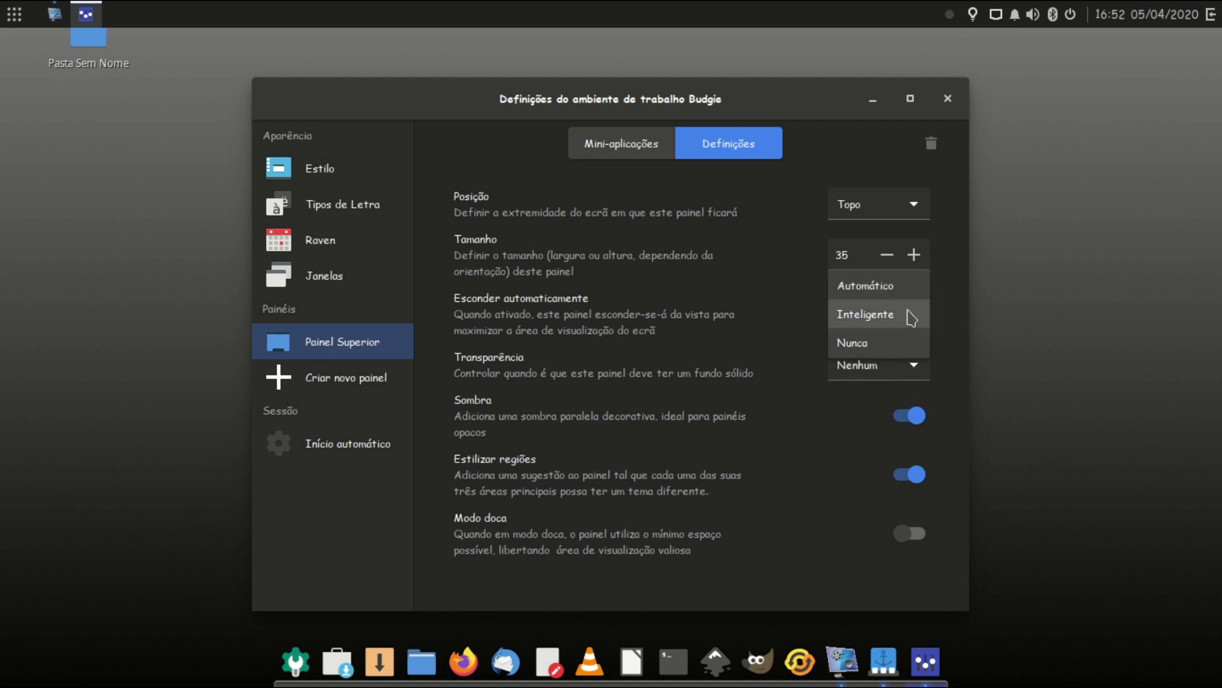
click(863, 342)
click(947, 99)
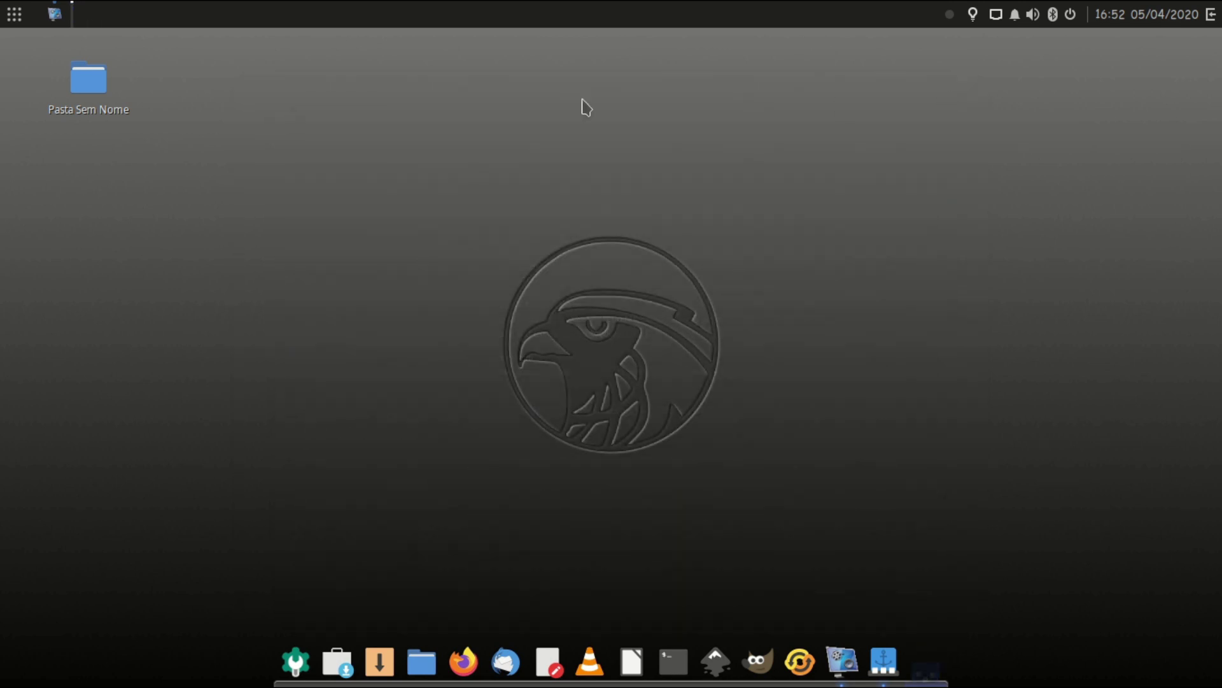
Step: Open the Pasta Sem Nome folder to view its contents, close its window and delete the folder from the desktop
drag(89, 78, 190, 208)
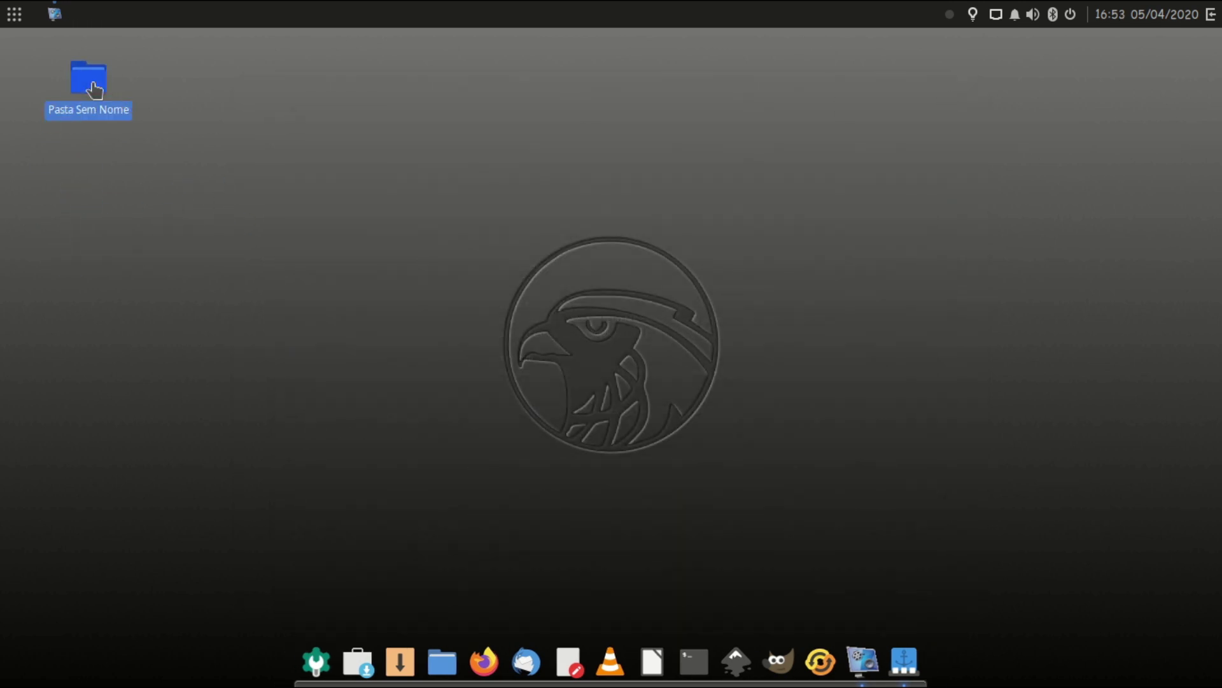
click(231, 171)
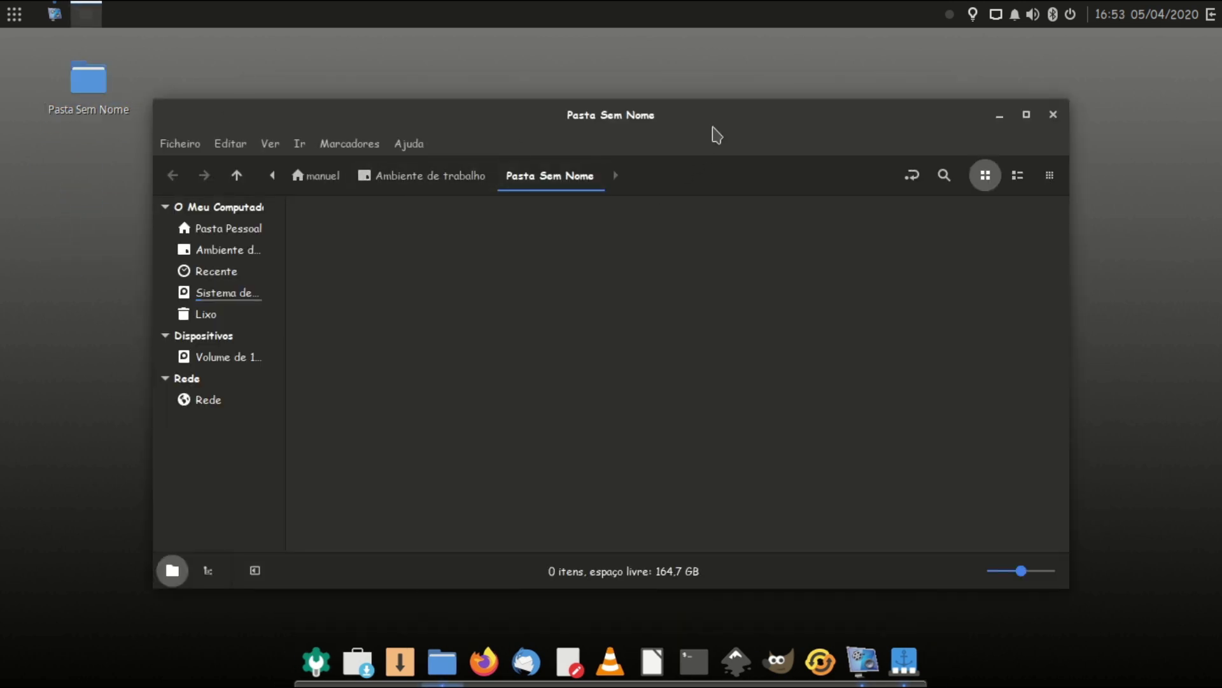
click(1081, 112)
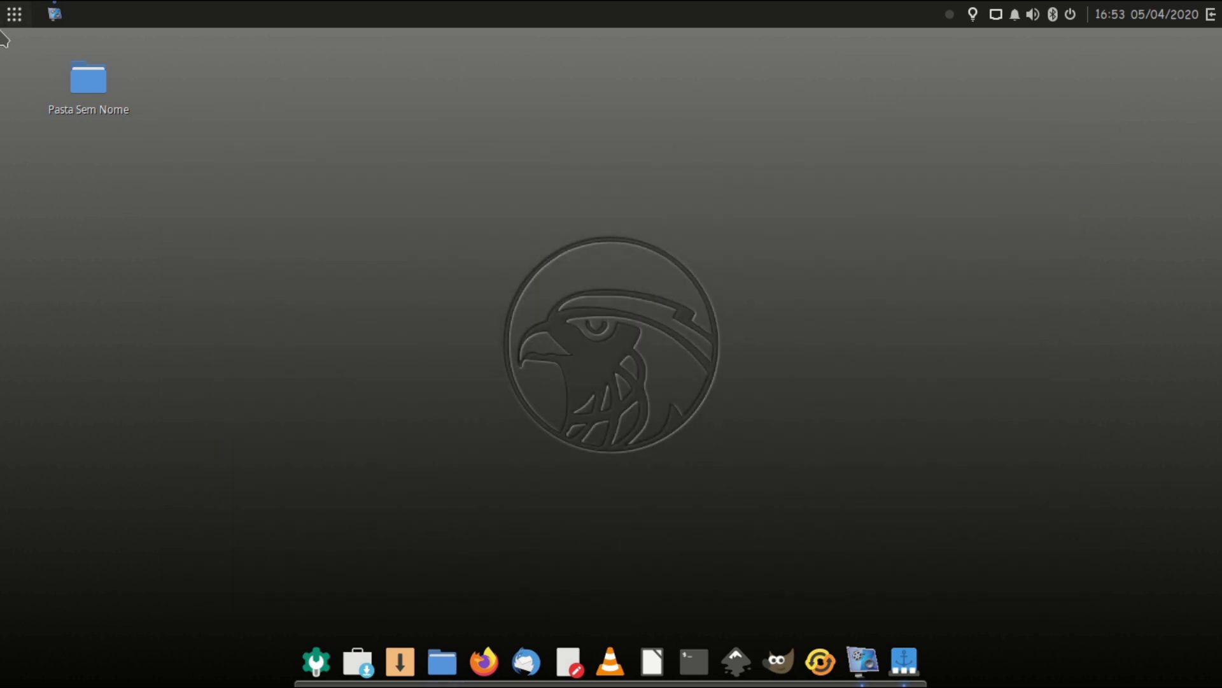
drag(82, 167, 125, 102)
key(Delete)
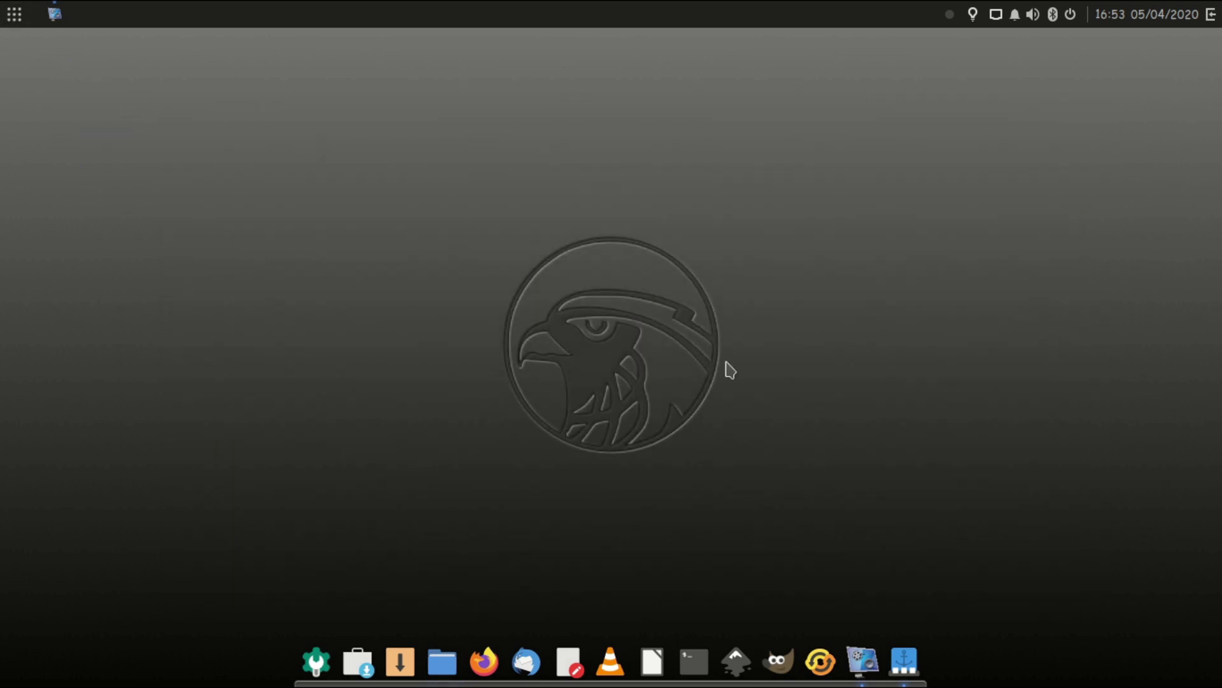
Step: Create an empty document on the desktop, keeping its default name
right_click(726, 369)
mouse_move(728, 366)
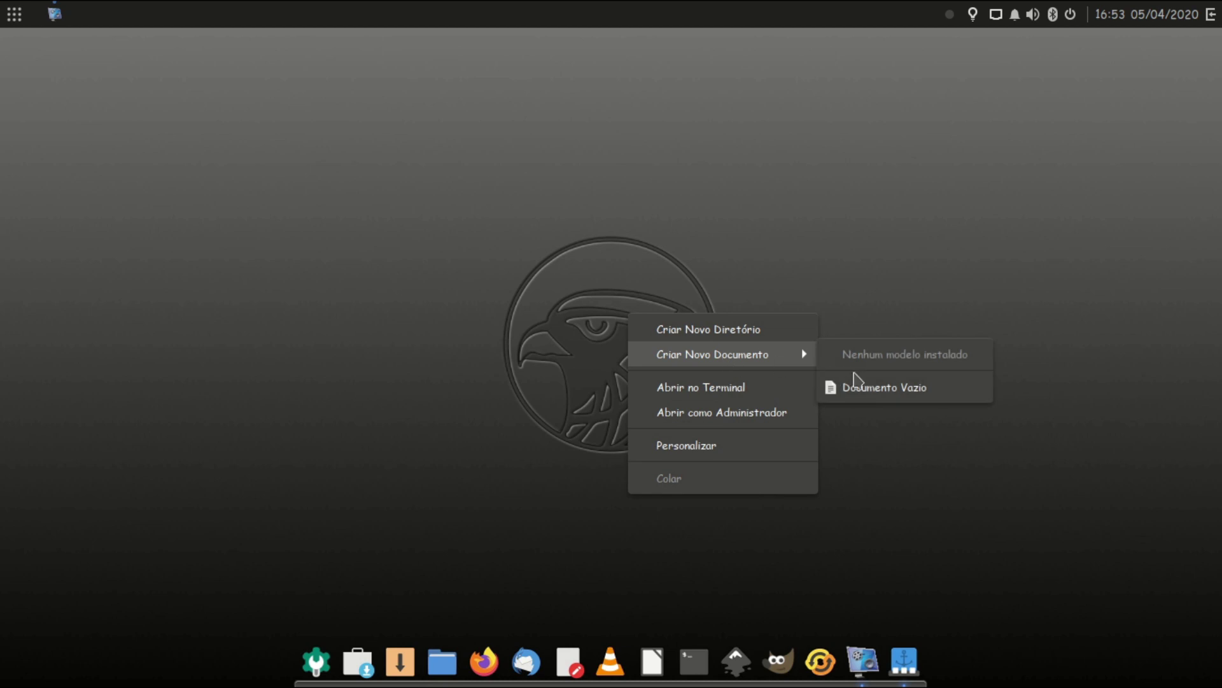
click(861, 387)
click(347, 149)
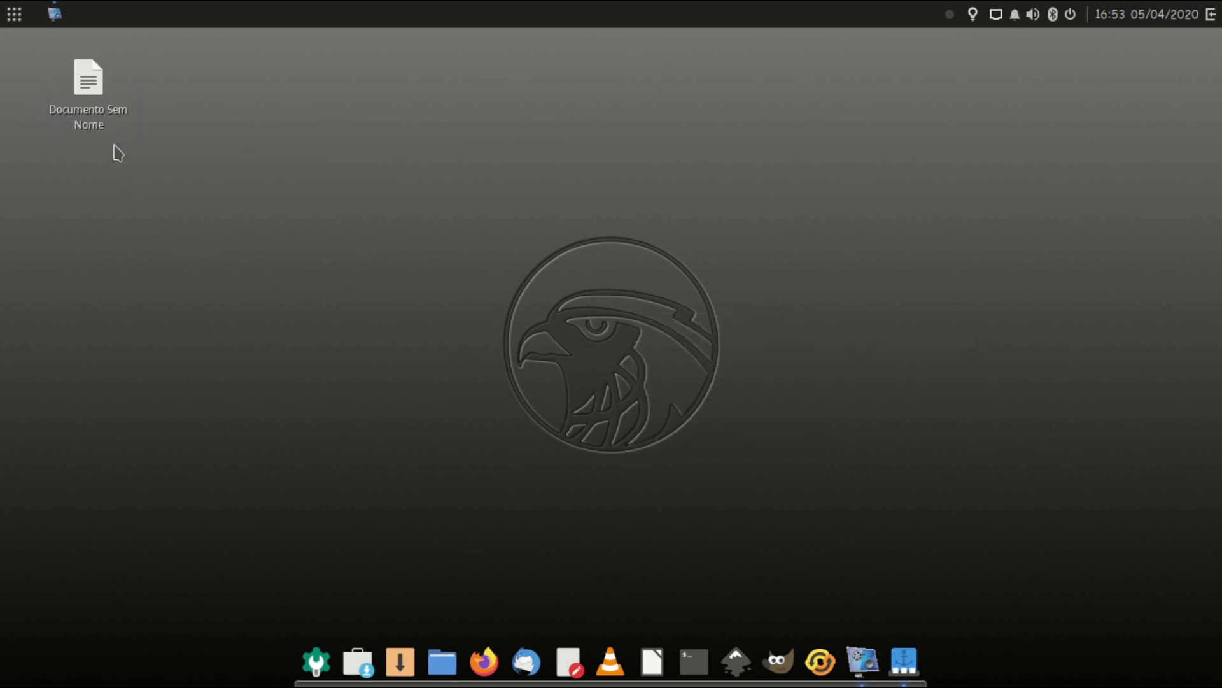
Step: Try to reposition the Documento Sem Nome document on the desktop and move it to the trash
drag(88, 77, 537, 319)
right_click(68, 119)
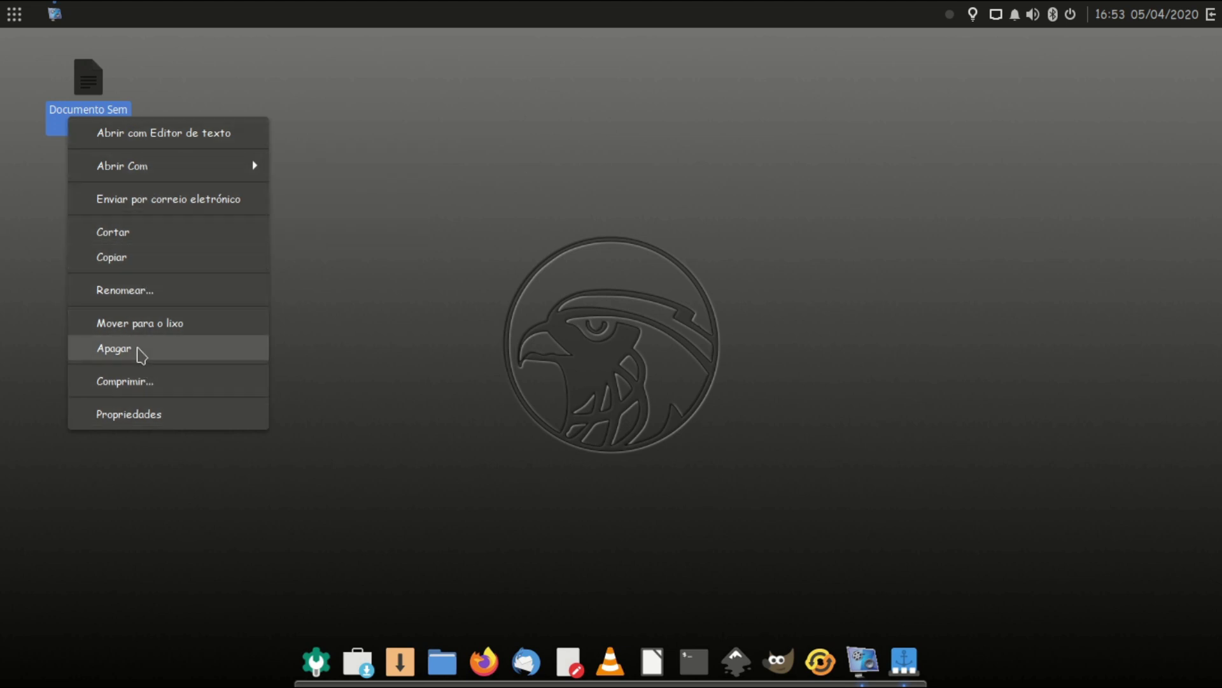
click(146, 323)
Step: Open a terminal in the Desktop folder from the empty desktop area and close it
right_click(375, 179)
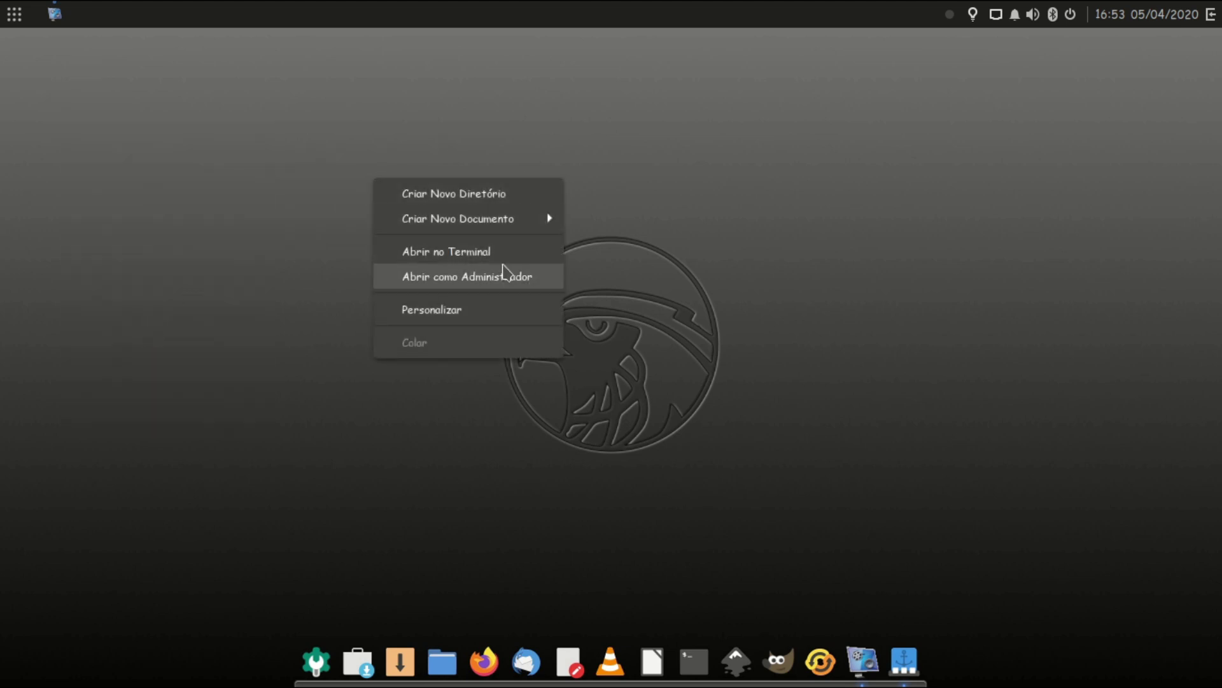
click(507, 261)
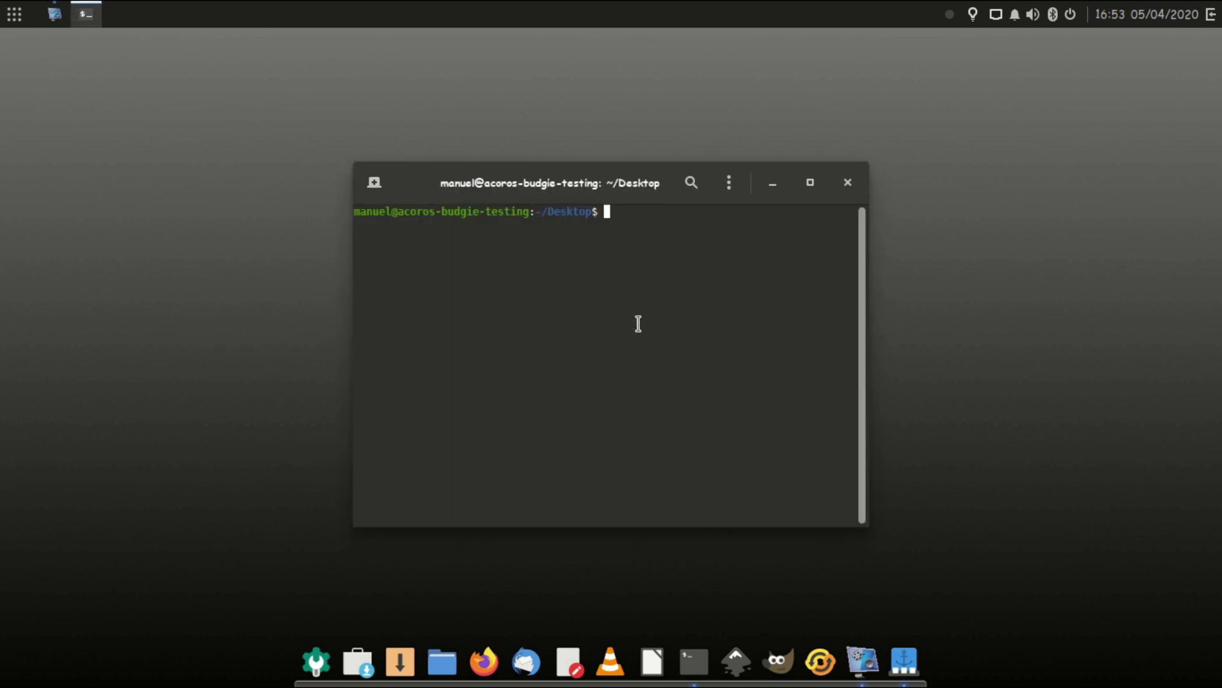
click(847, 182)
Step: Open the Desktop folder as administrator, authenticating with the account password, and close its window
right_click(662, 261)
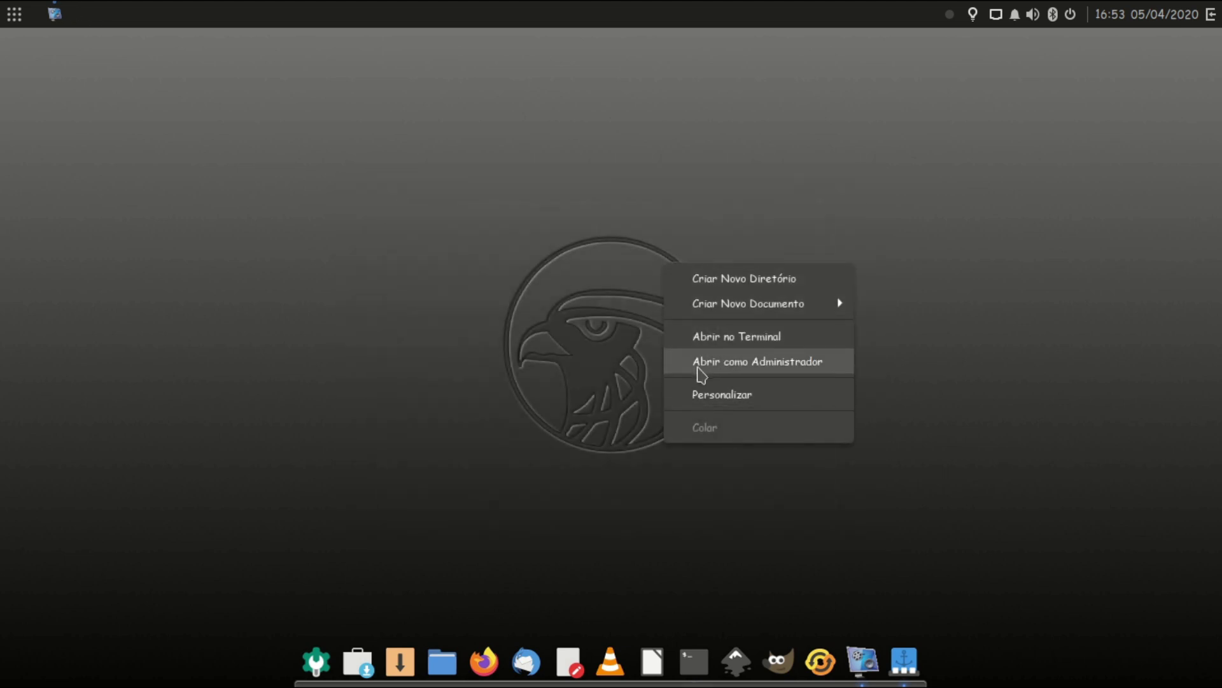
click(699, 372)
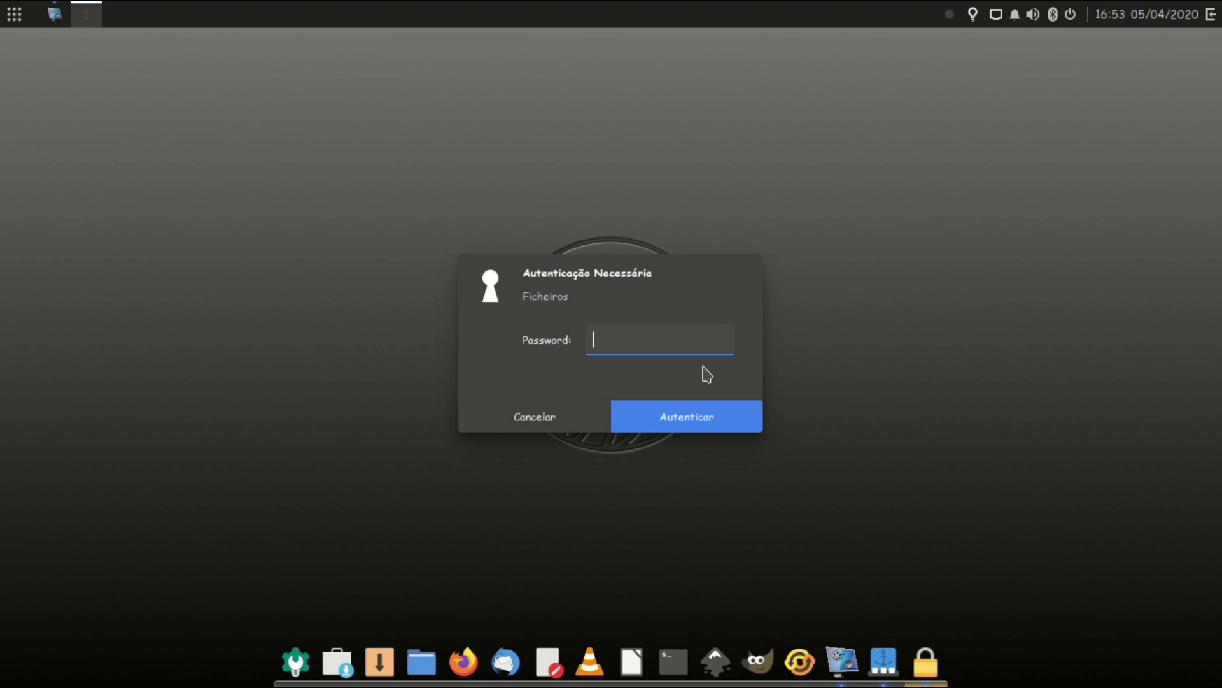
key(Return)
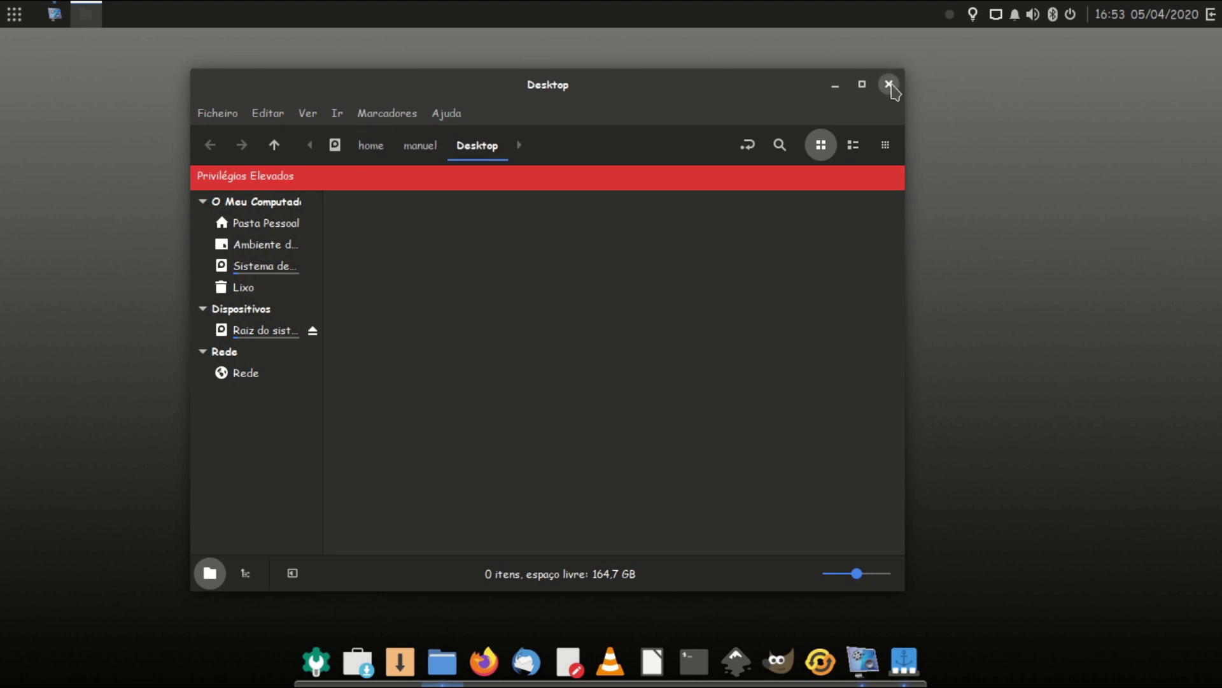
click(891, 87)
Step: Open the desktop customization window showing the current monitor layout and move it slightly higher on the desktop
right_click(674, 191)
click(738, 321)
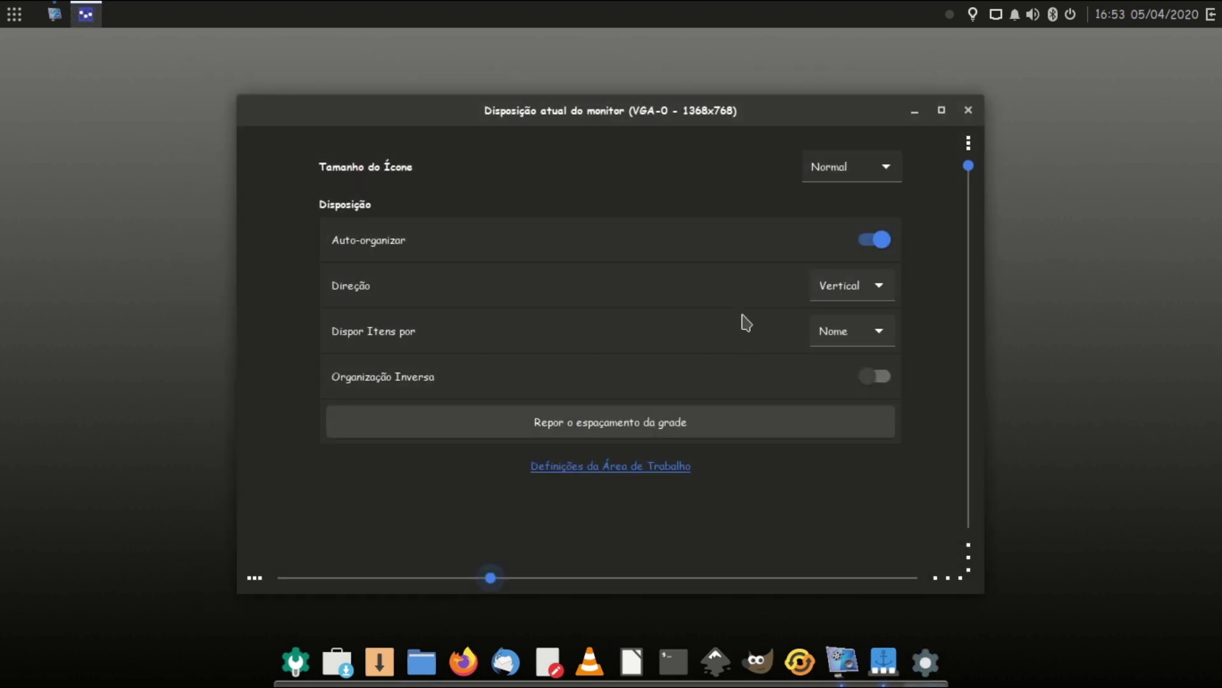
drag(681, 113, 656, 95)
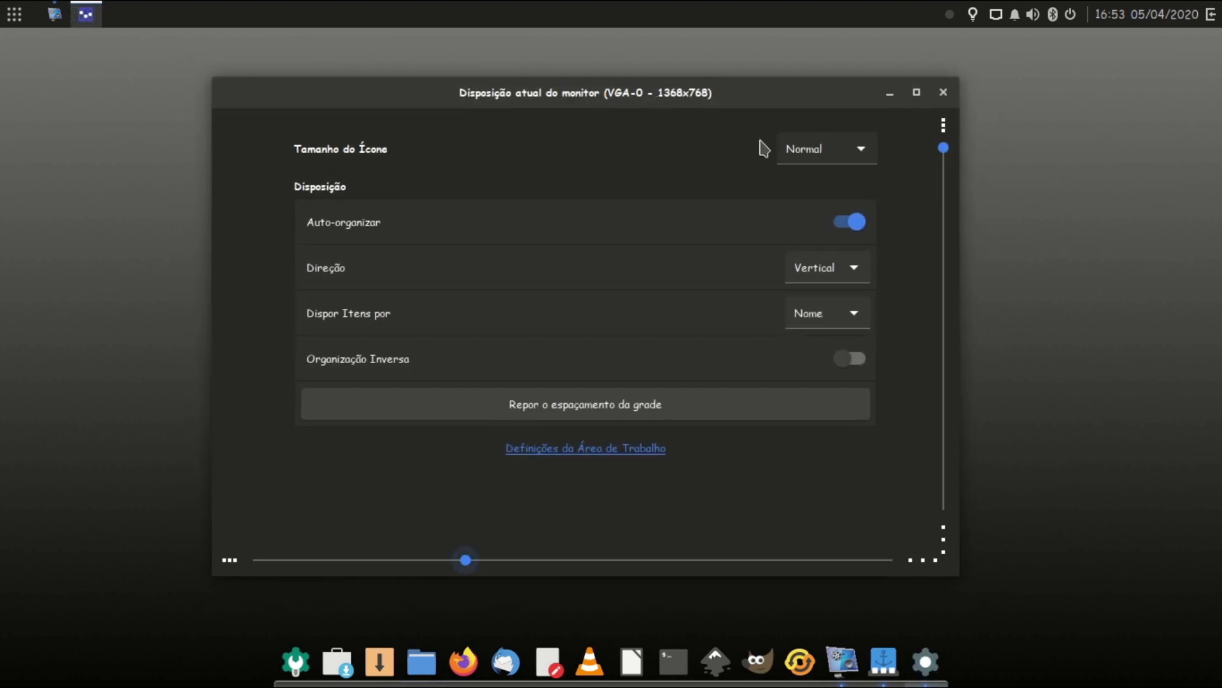
Step: Set the desktop icon size to Pequeno and the arrangement direction to Horizontal
click(813, 154)
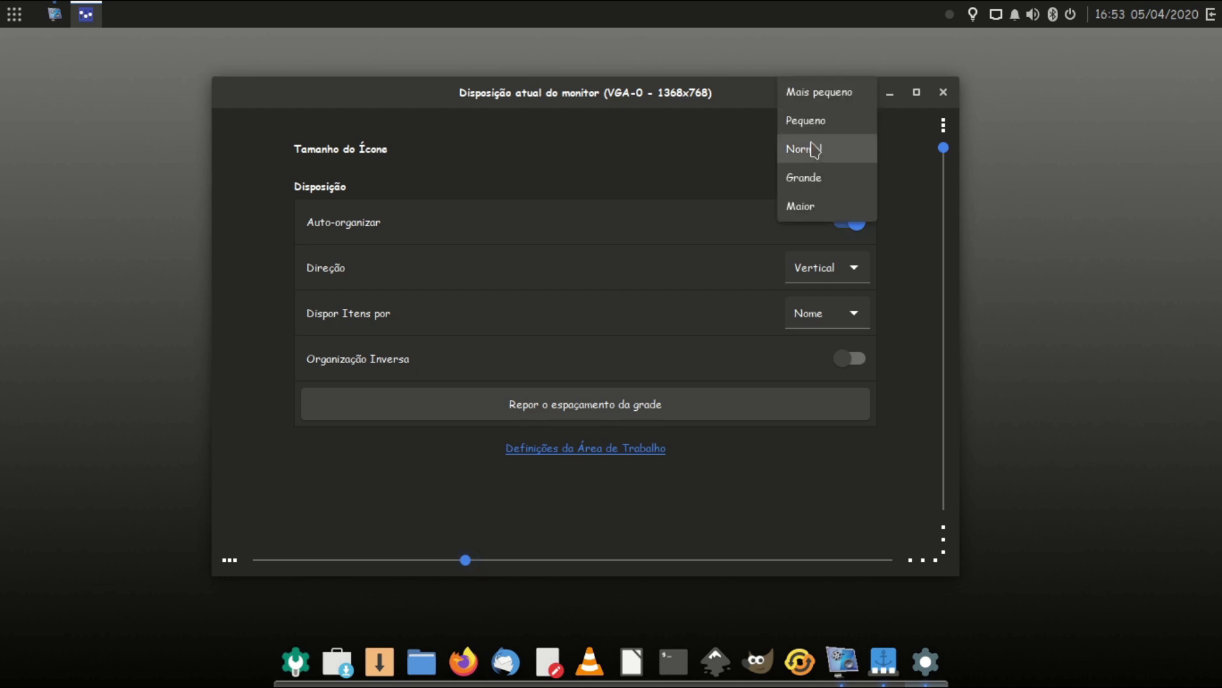
click(818, 124)
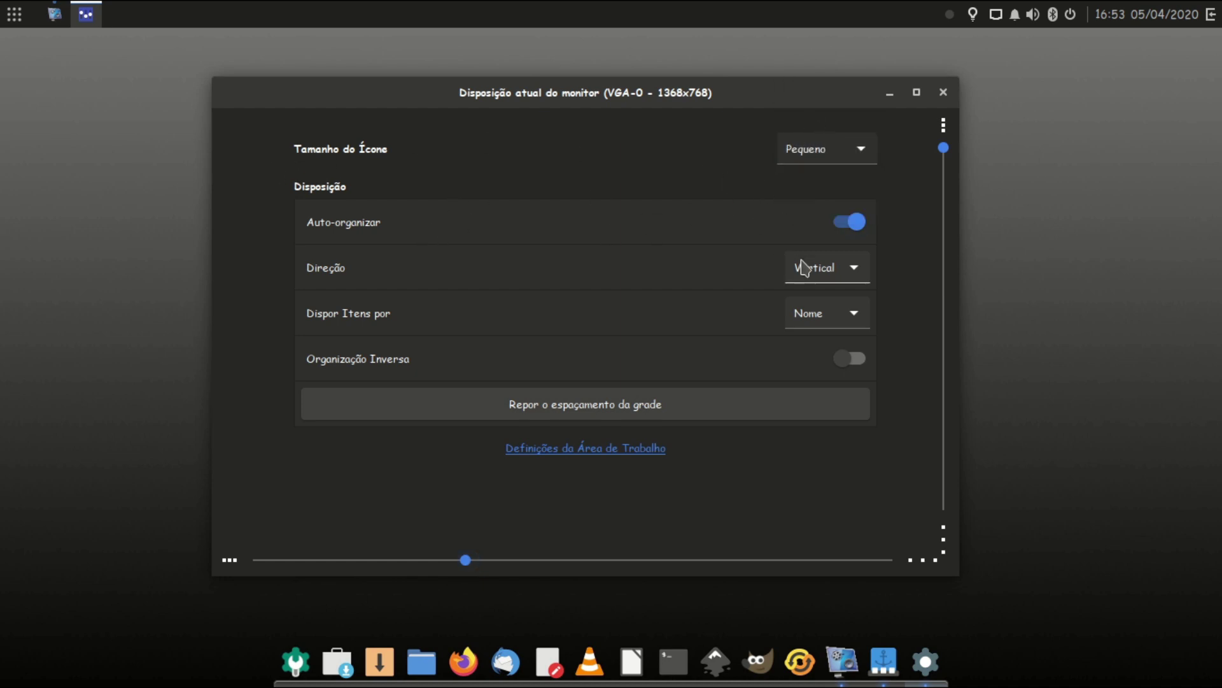
click(821, 267)
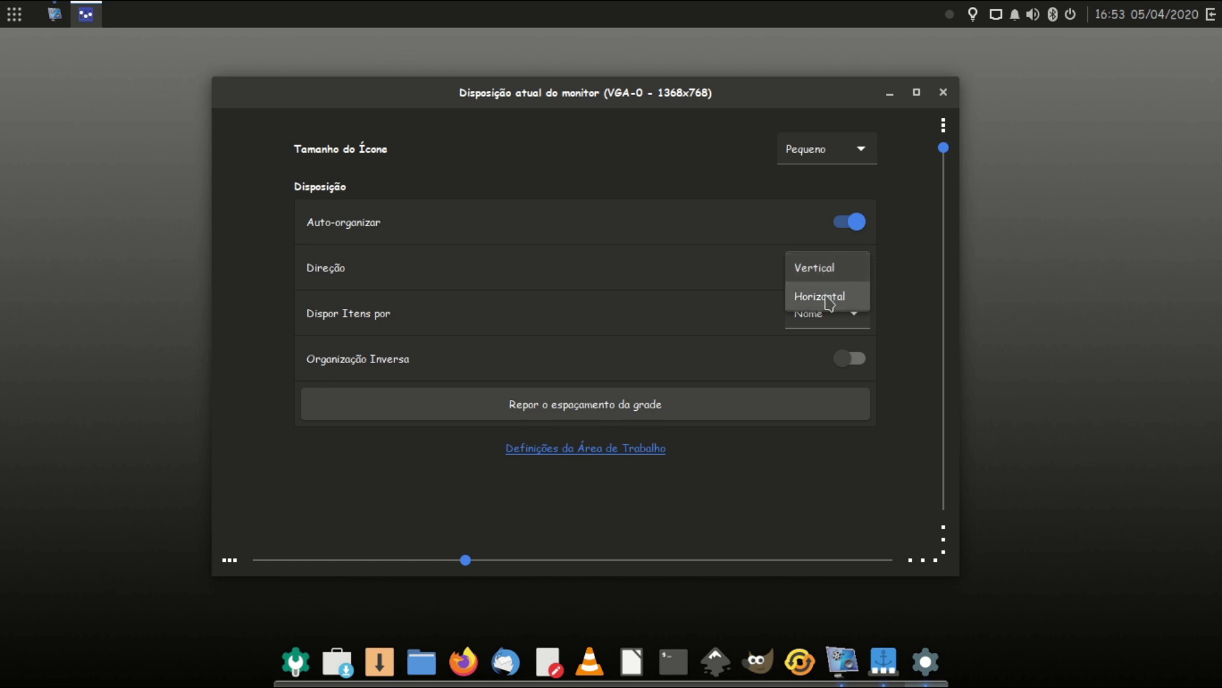
click(824, 295)
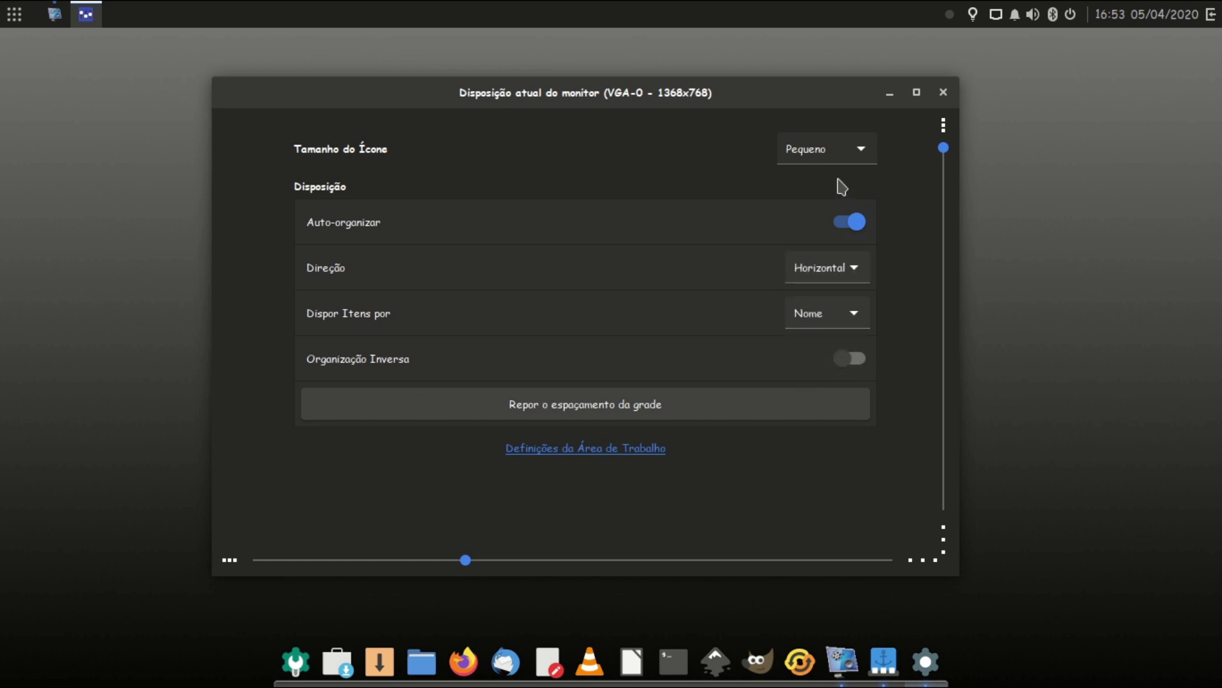
Step: In Definições da Área de Trabalho, enable the Computador, Pasta Pessoal, Lixo and Rede desktop icons
click(613, 465)
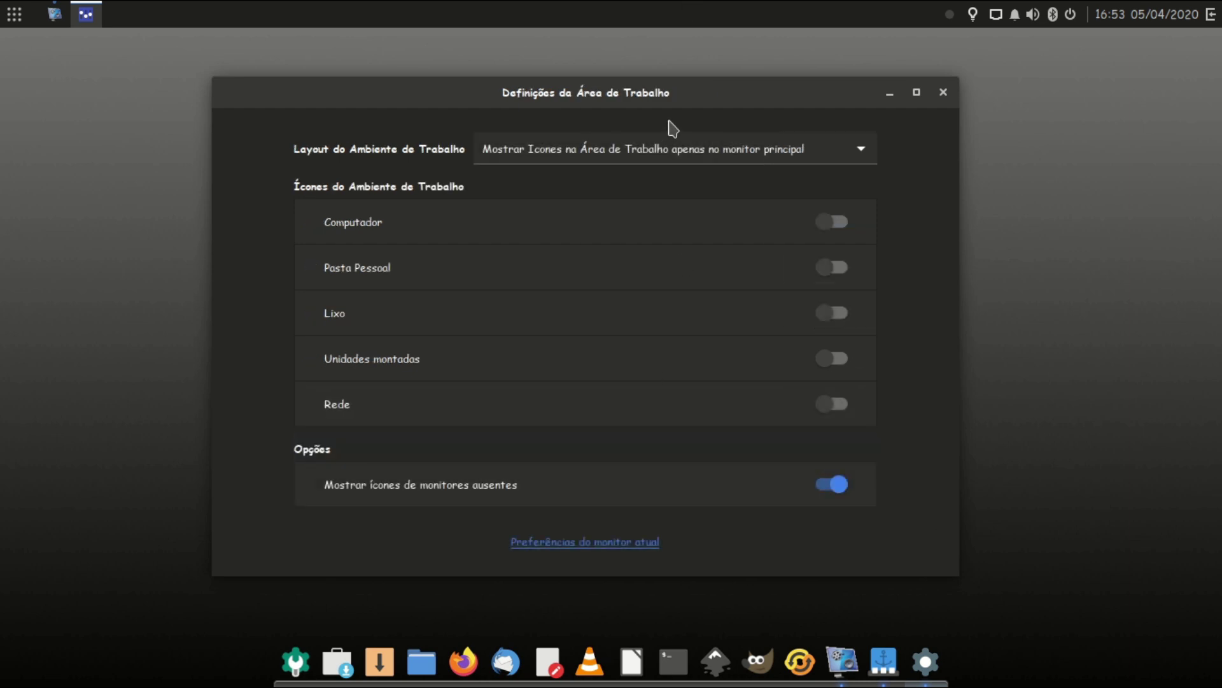
drag(676, 103, 847, 102)
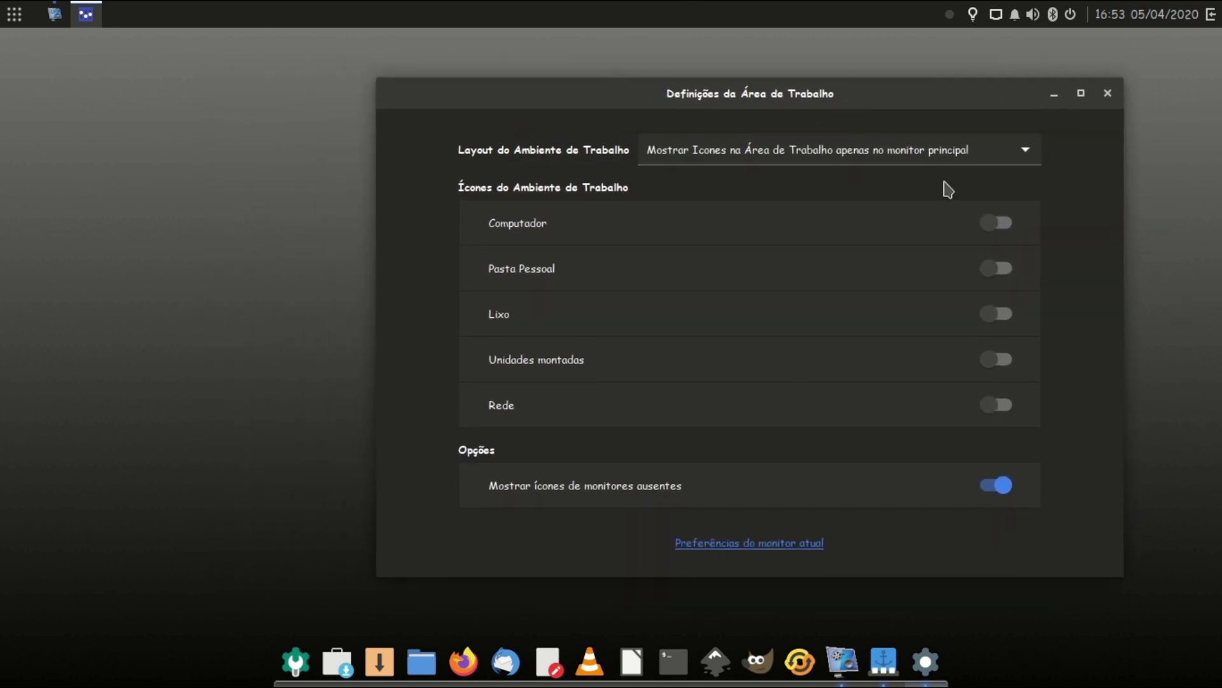
click(998, 226)
click(1003, 272)
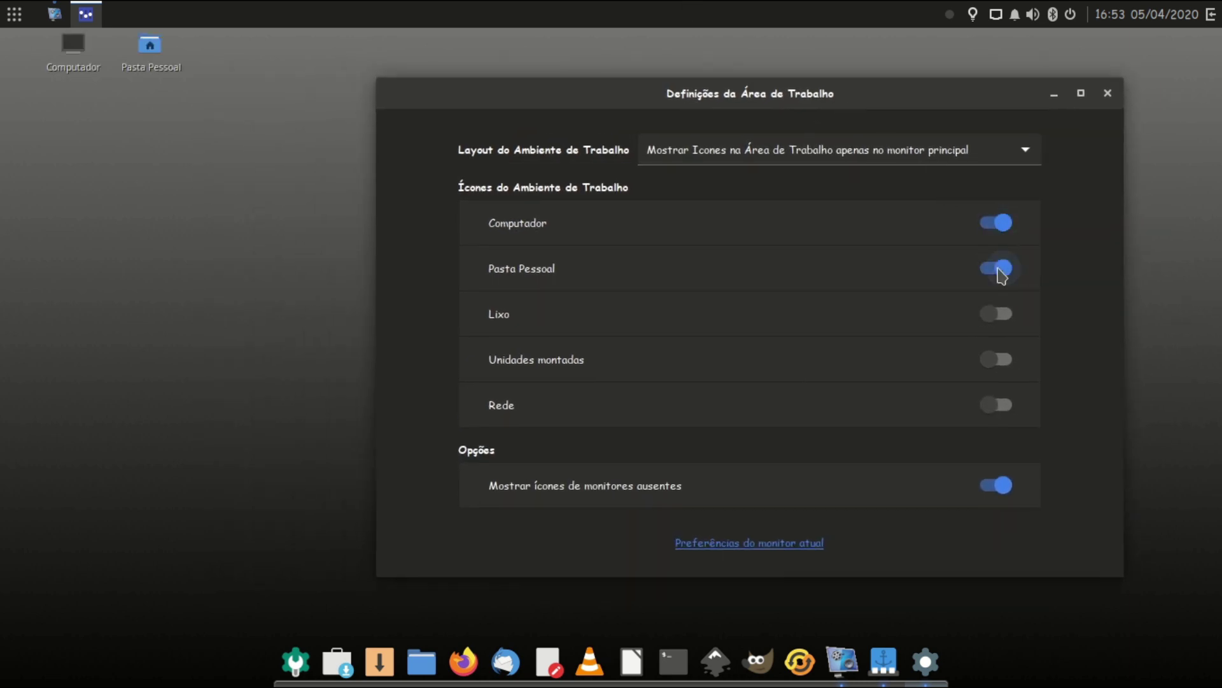
click(1000, 320)
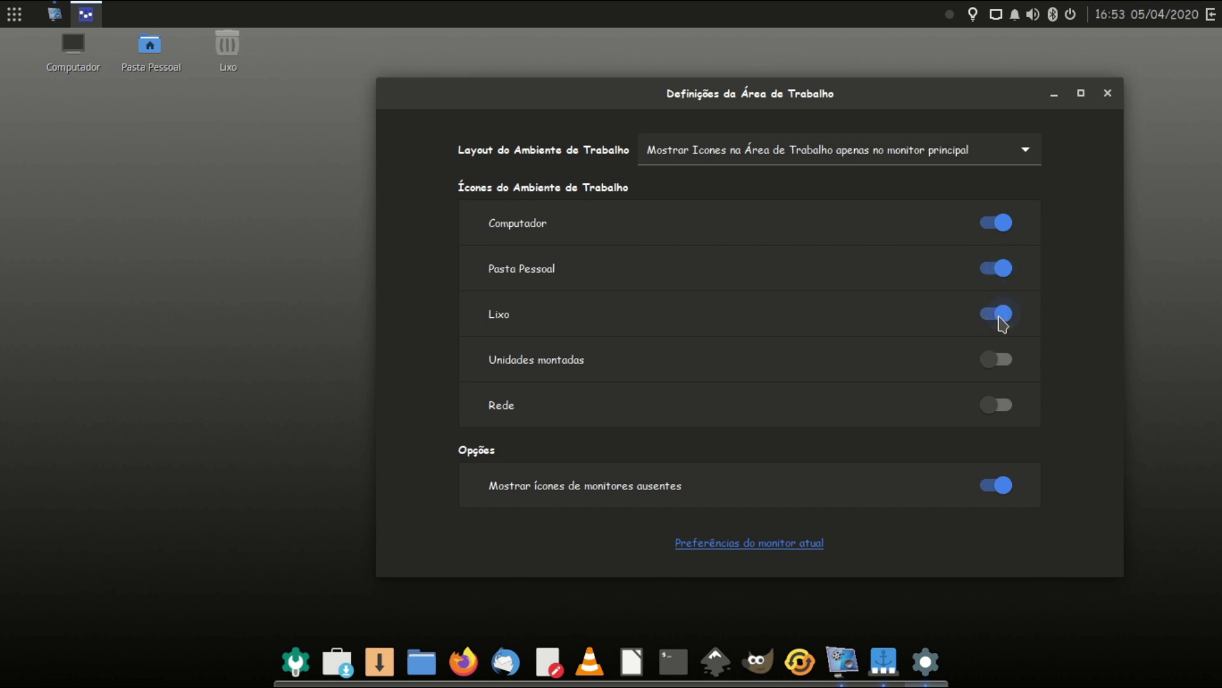
click(1005, 405)
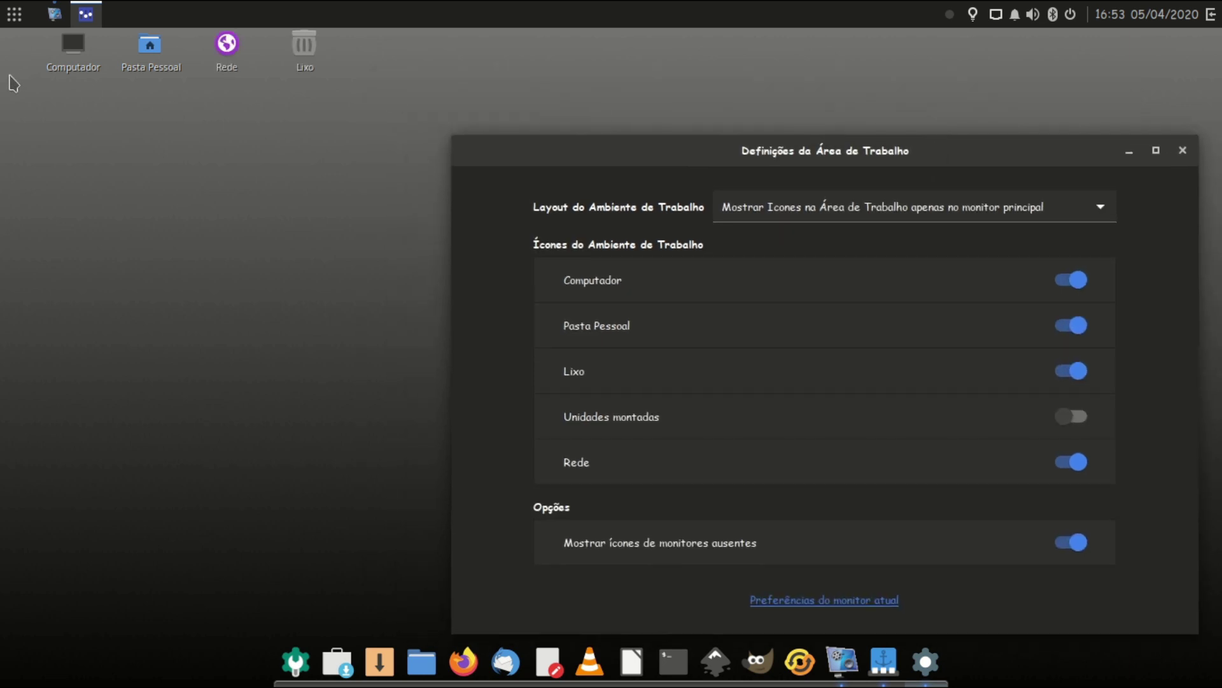
Step: View the Pasta Pessoal, Computador and Rede locations from their desktop icons, closing each window
double_click(150, 46)
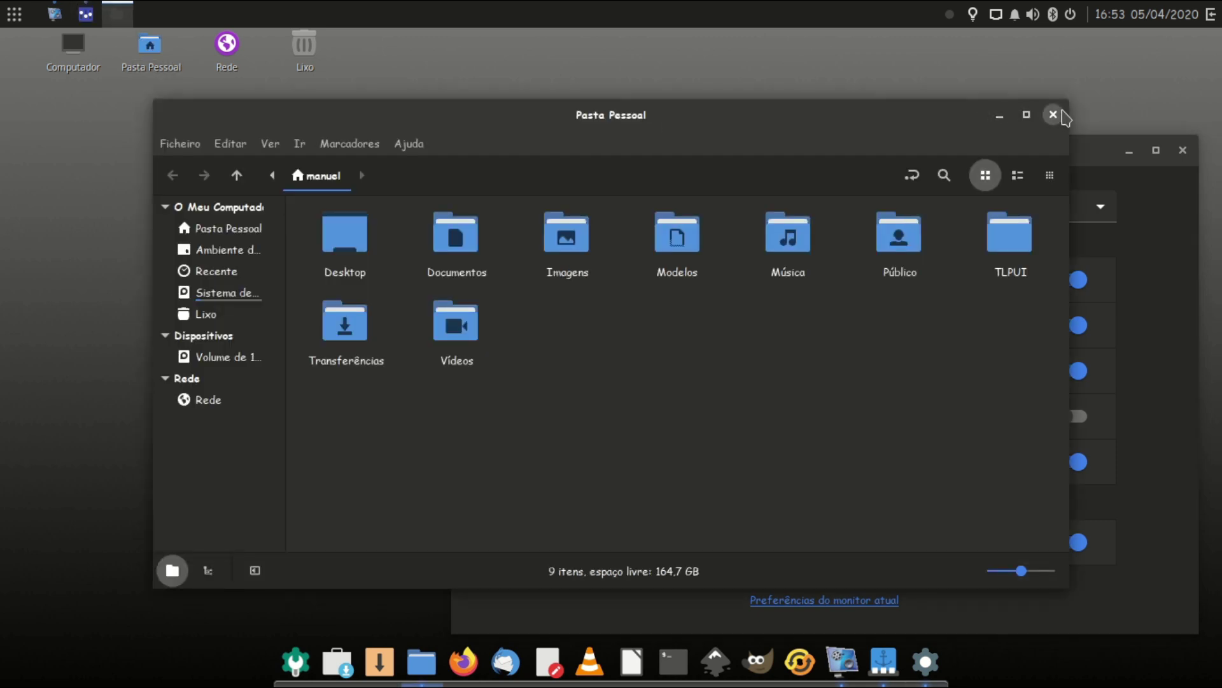
click(1053, 115)
double_click(64, 47)
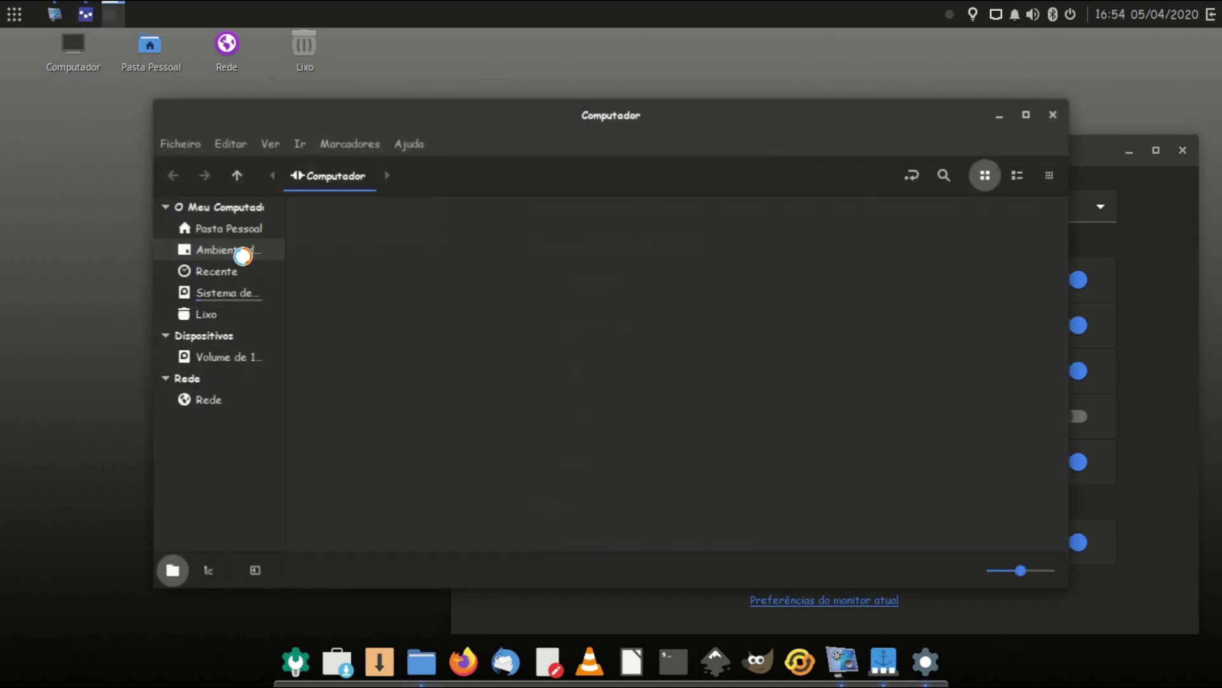
click(1054, 115)
double_click(227, 46)
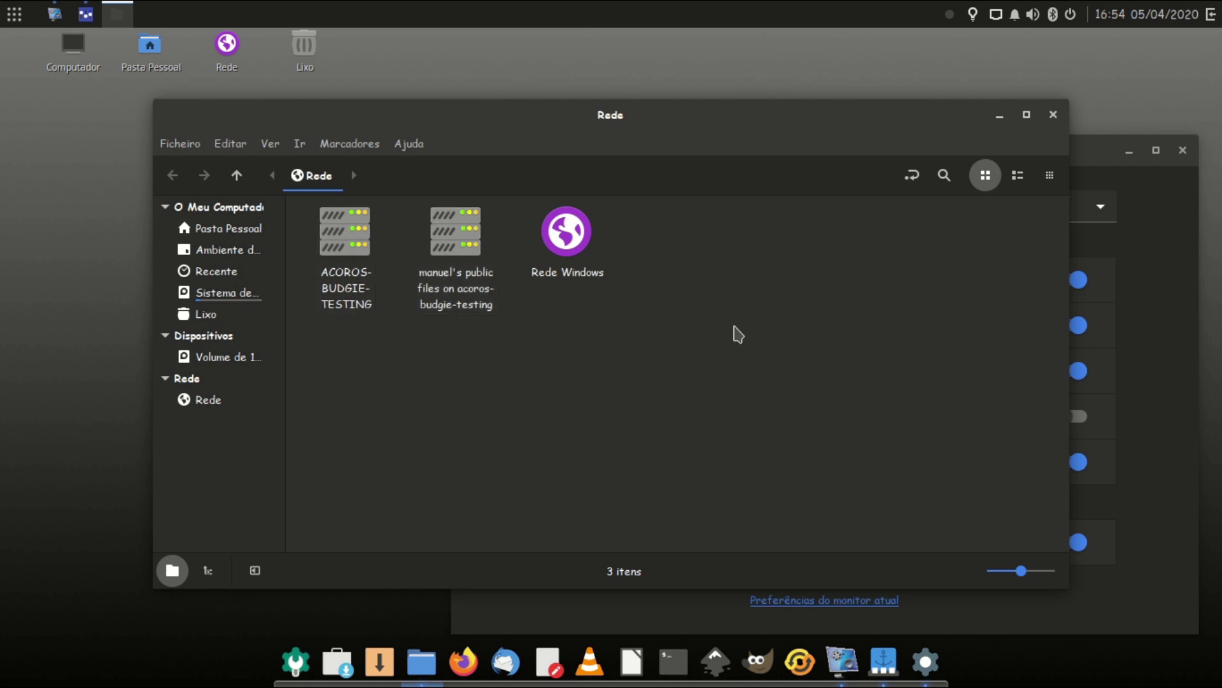
click(1054, 114)
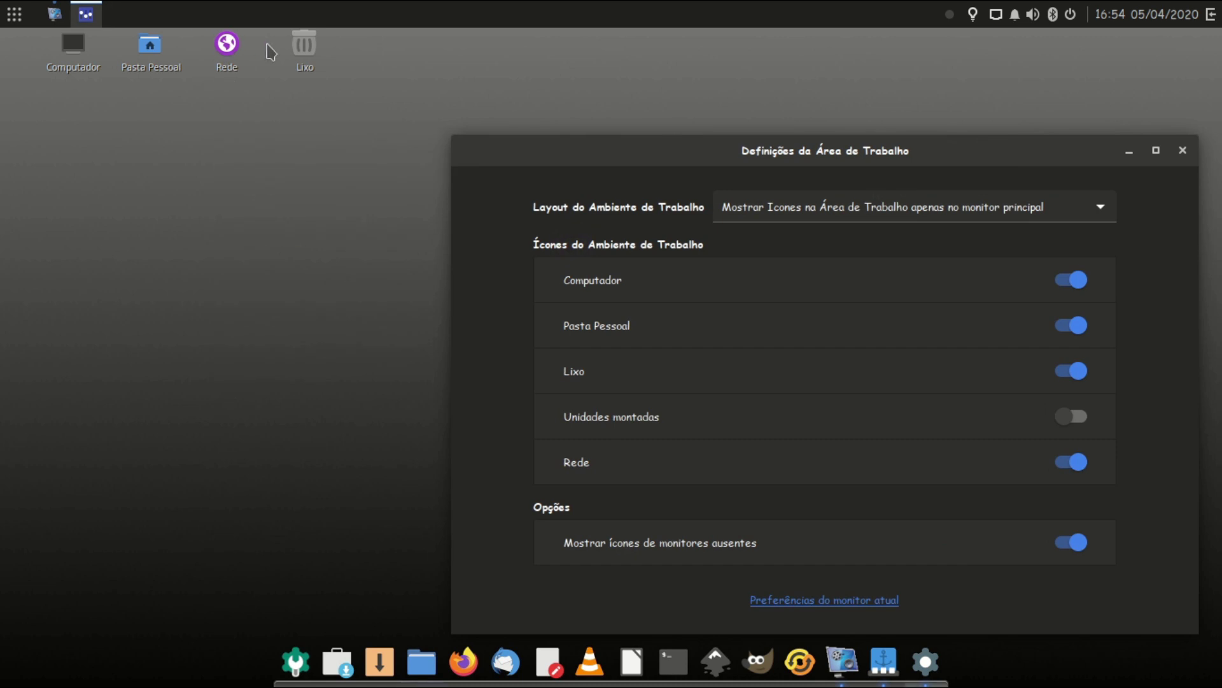
Step: Open Lixo from the desktop, empty the trash with confirmation and close its window
double_click(304, 51)
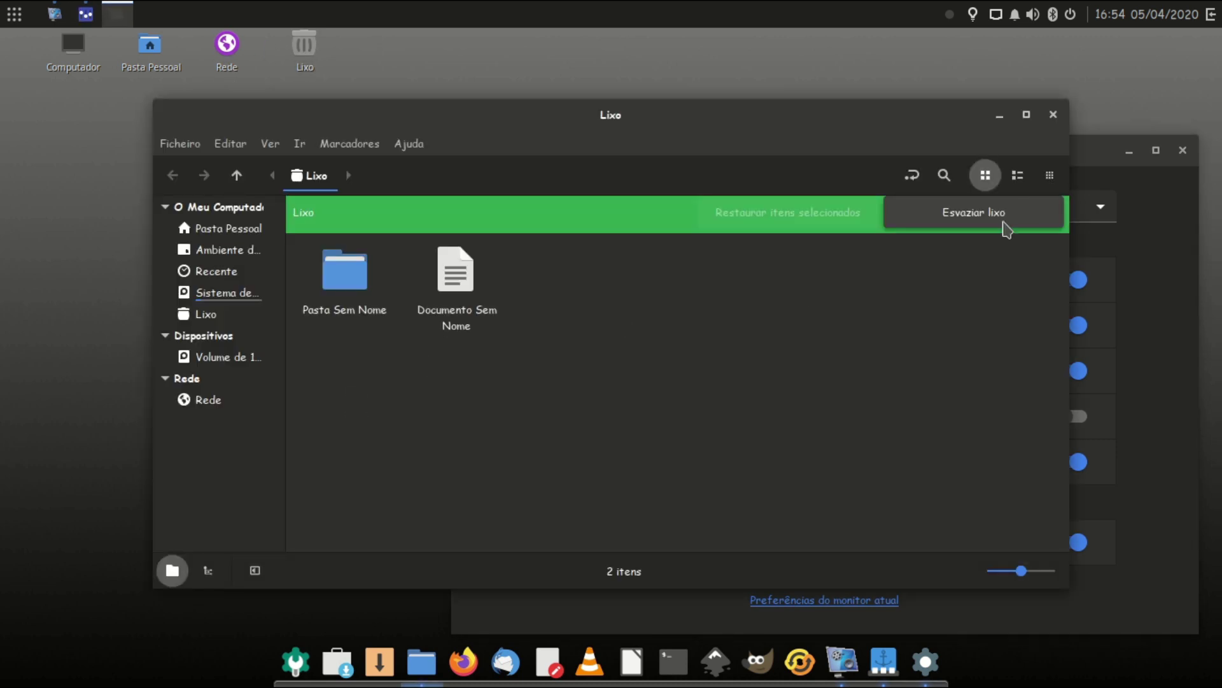
click(1005, 226)
click(726, 398)
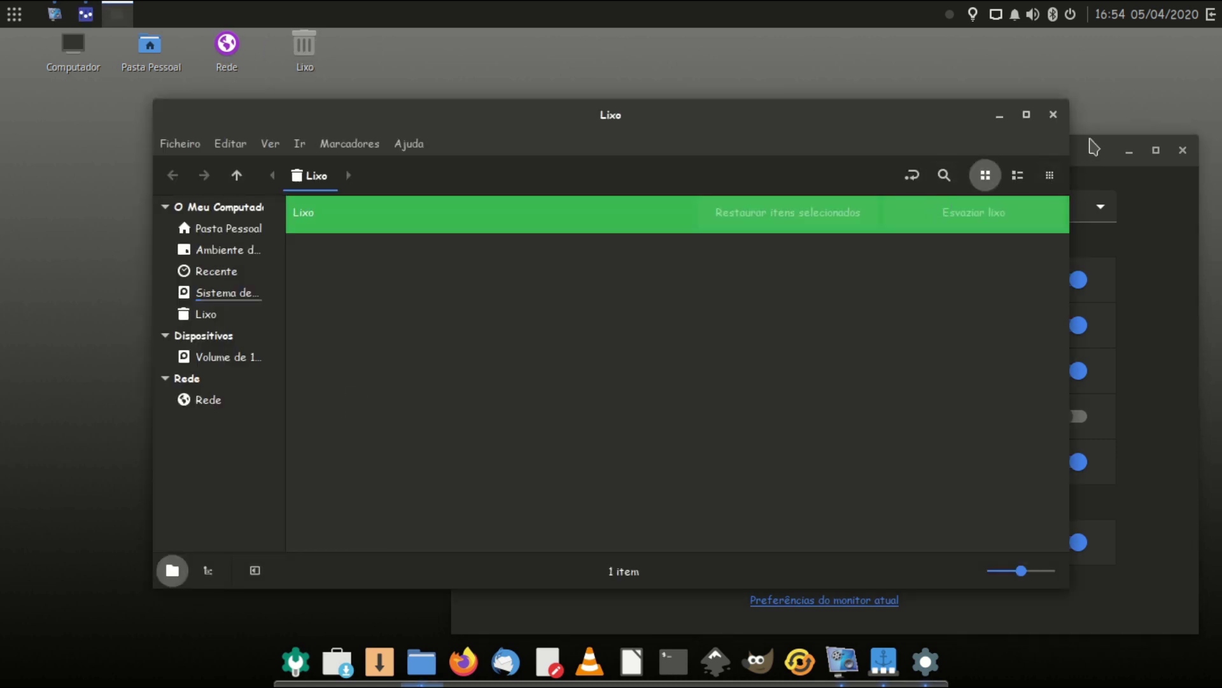
click(1054, 115)
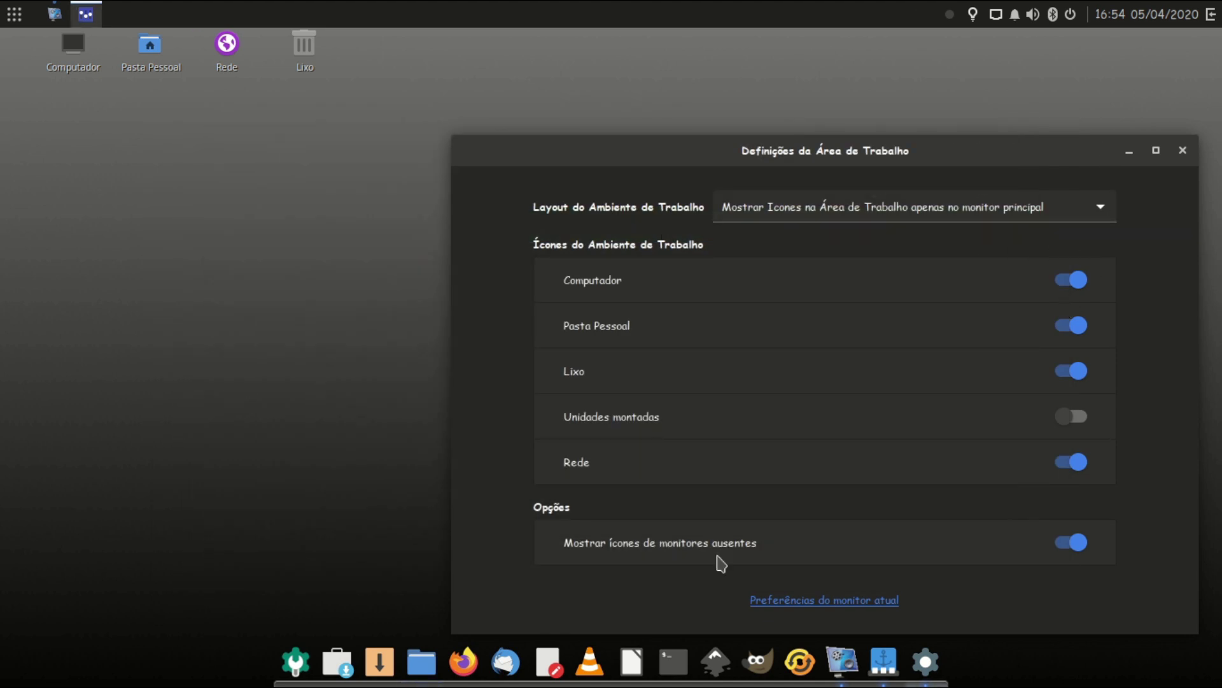
Step: In the current monitor preferences, set the icon arrangement direction to Vertical and the icon size to Normal
click(812, 612)
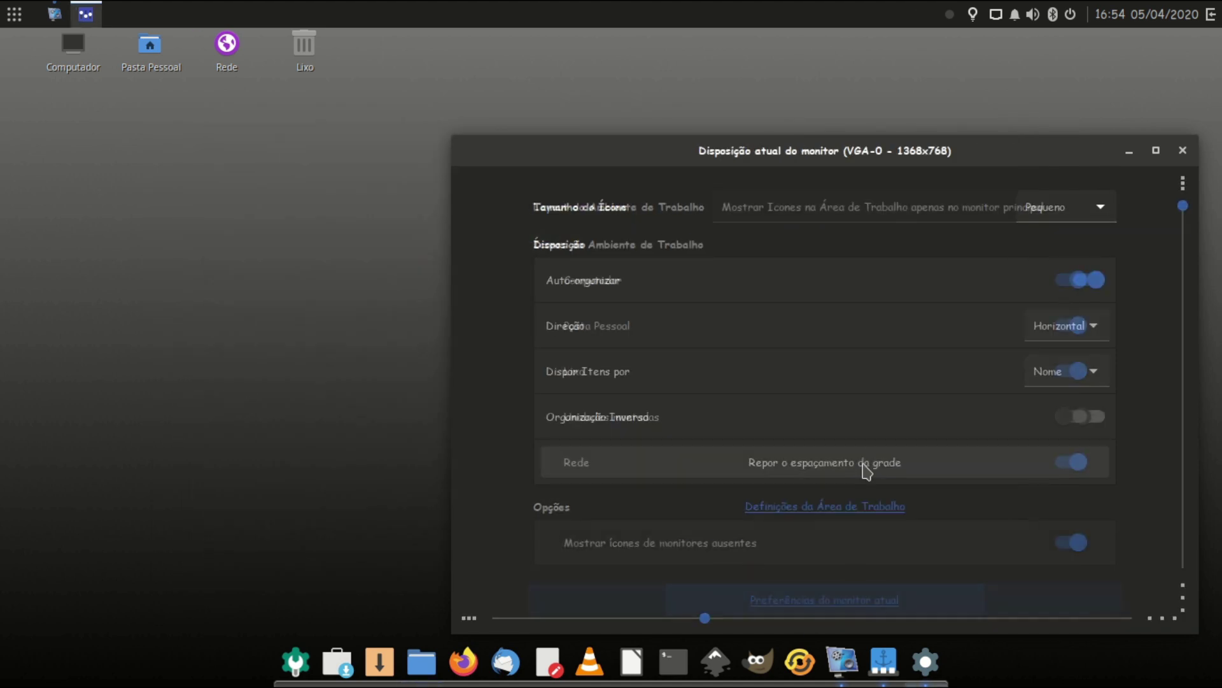
click(1075, 332)
click(1070, 307)
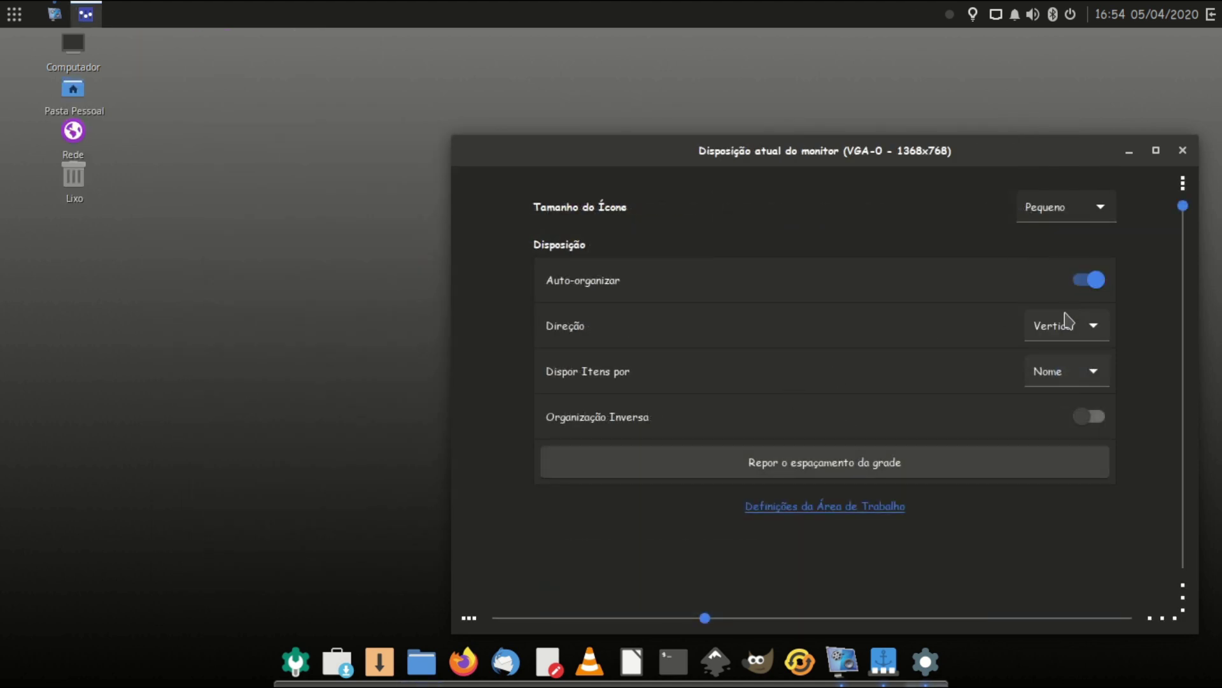
click(1066, 217)
click(1062, 236)
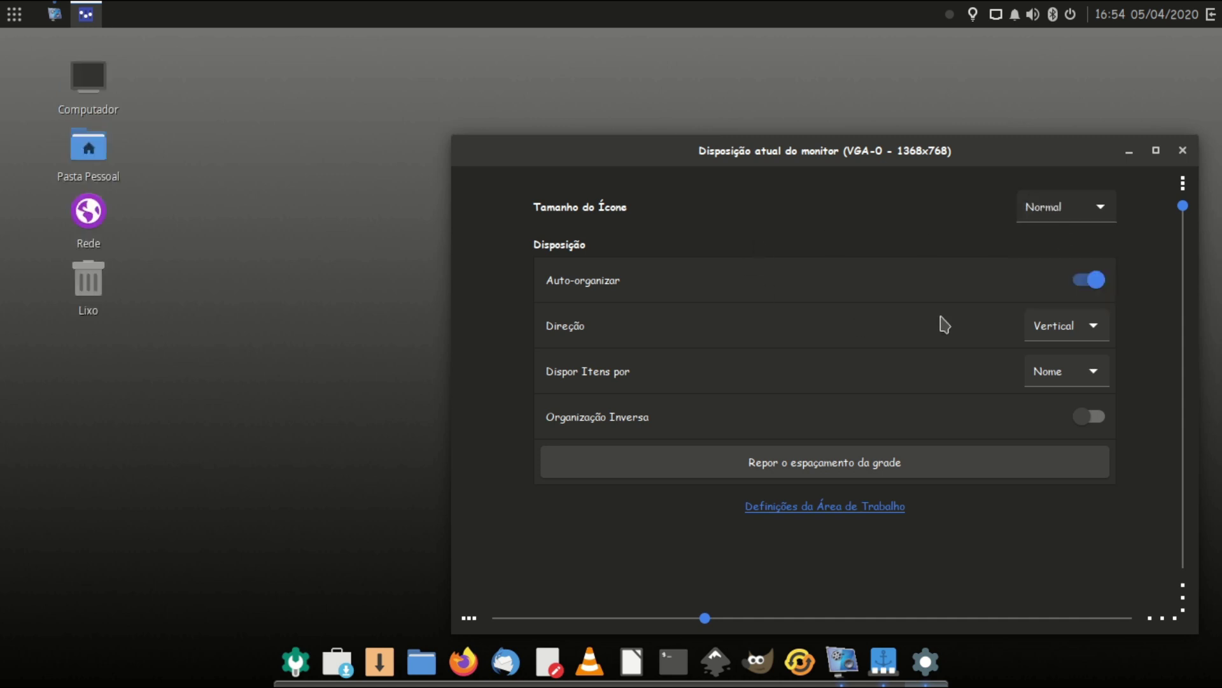
Step: Set the desktop layout to Sem Icones na Área de Trabalho in Definições da Área de Trabalho
click(878, 514)
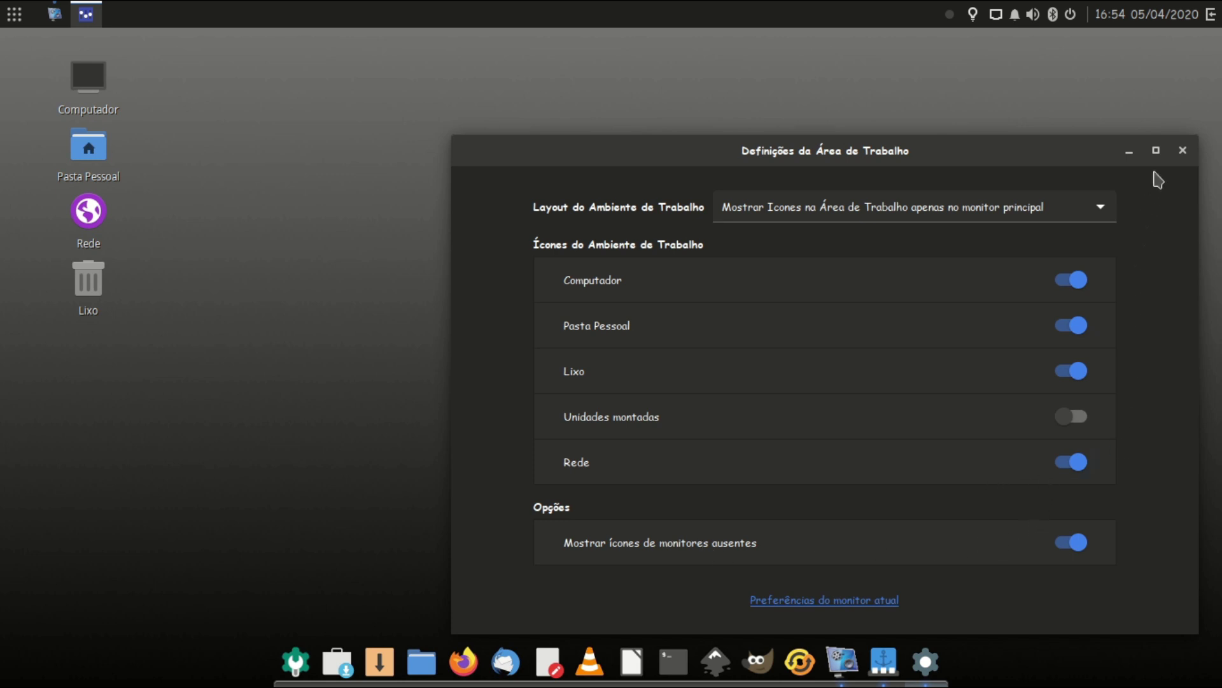
click(993, 214)
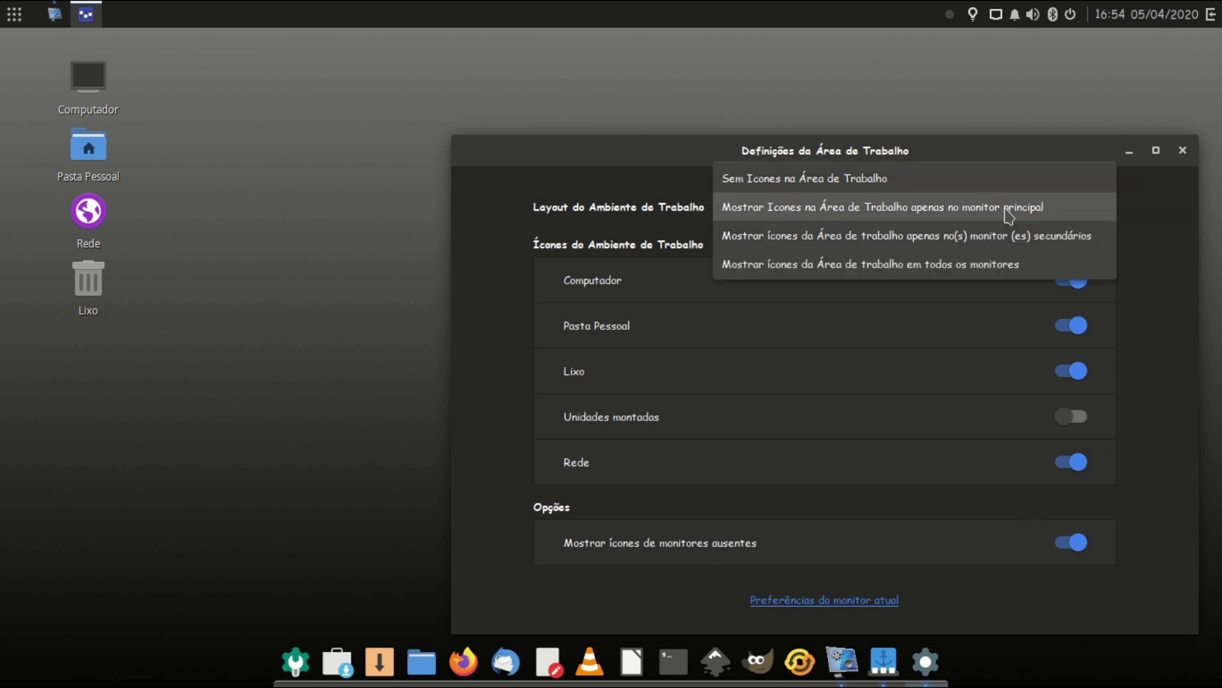
click(1006, 190)
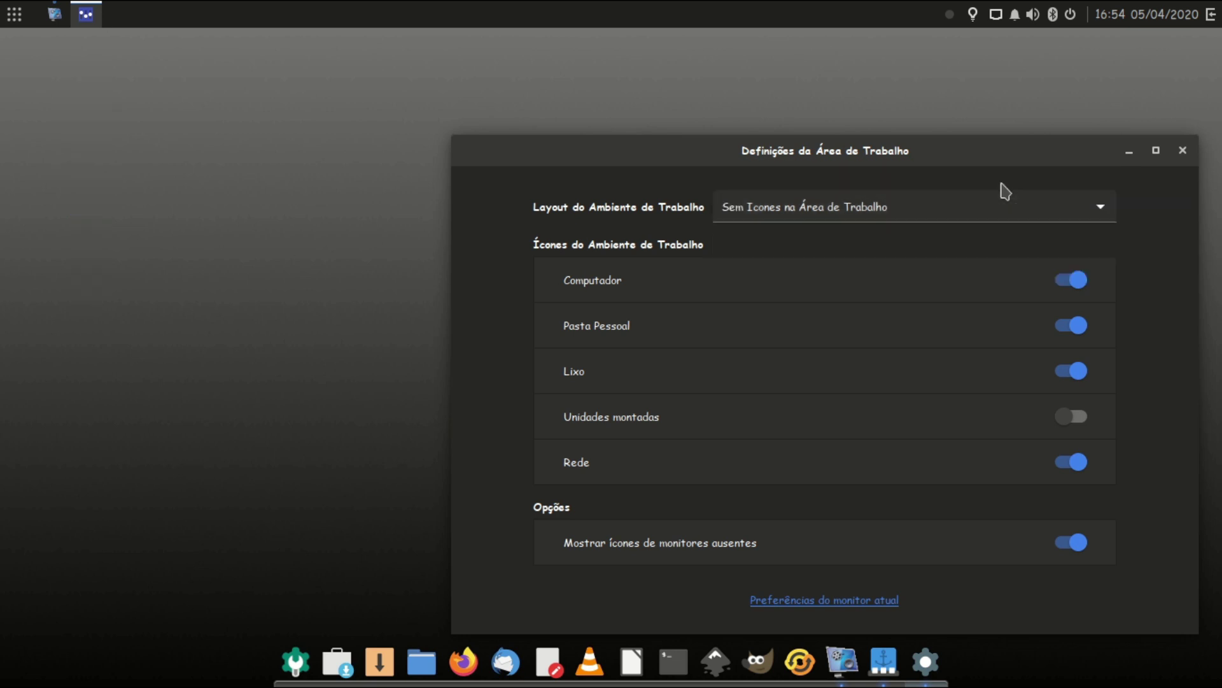
Step: Reopen the desktop settings from the desktop, set the layout to Mostrar Icones na Área de Trabalho apenas no monitor principal, and close them
right_click(123, 260)
click(186, 285)
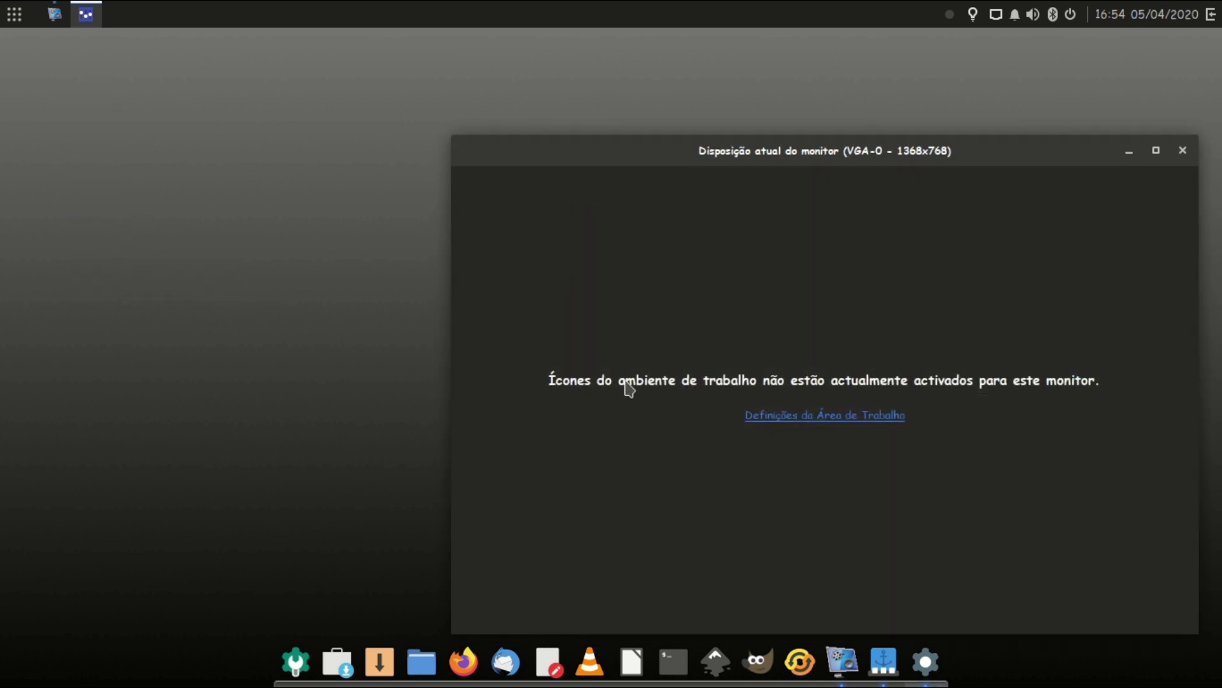
click(786, 417)
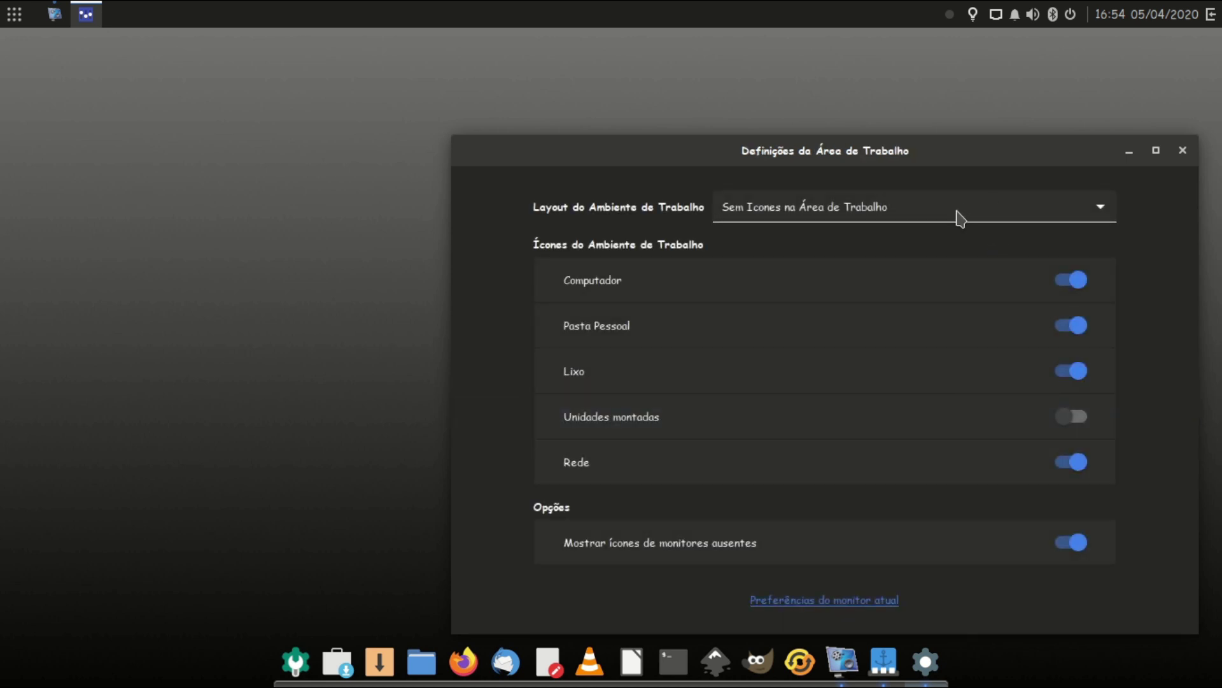
click(955, 210)
click(867, 247)
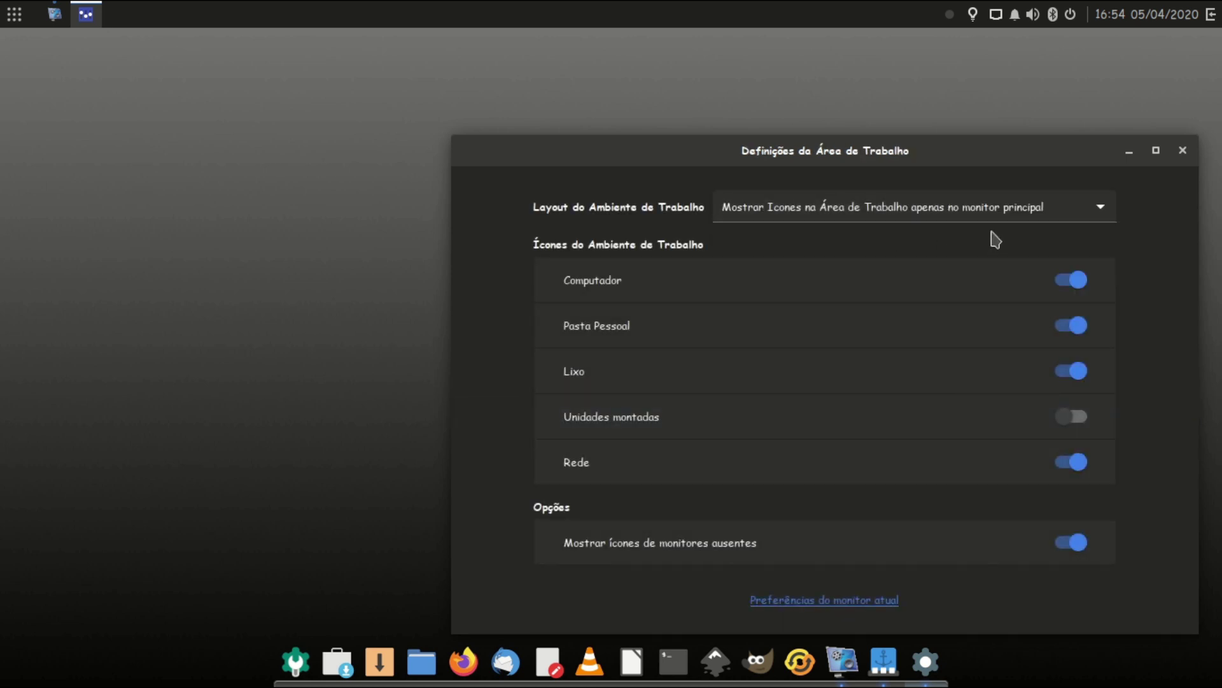
drag(995, 159, 849, 117)
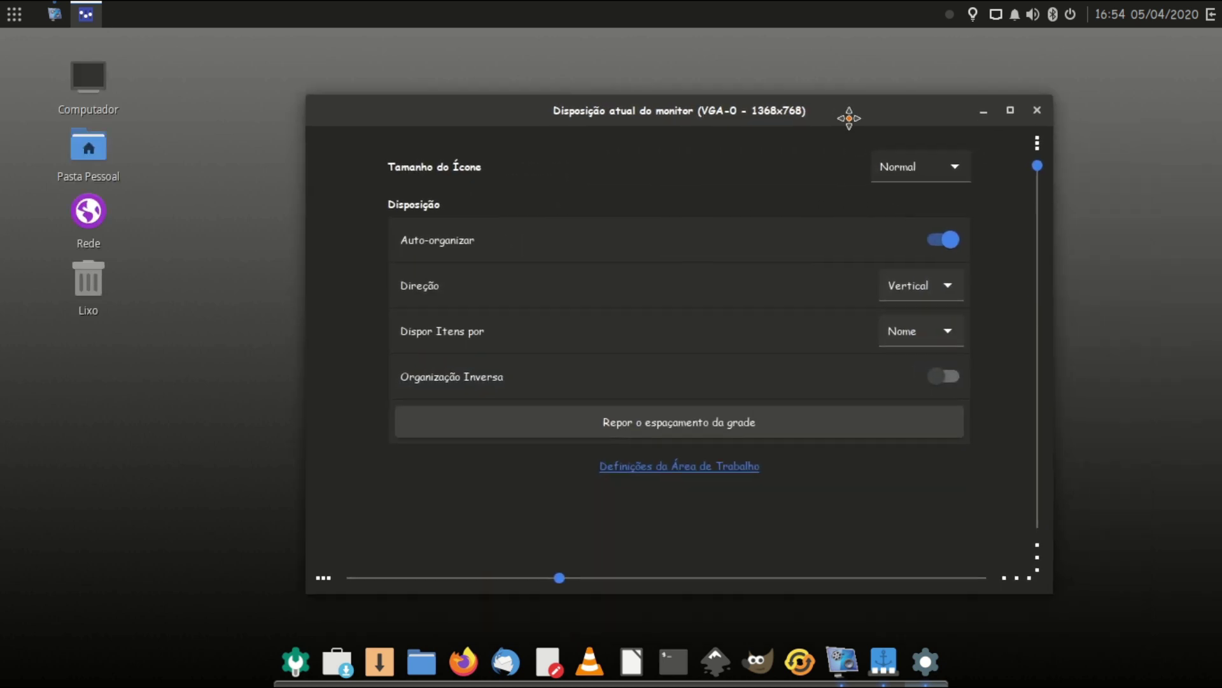
click(1037, 111)
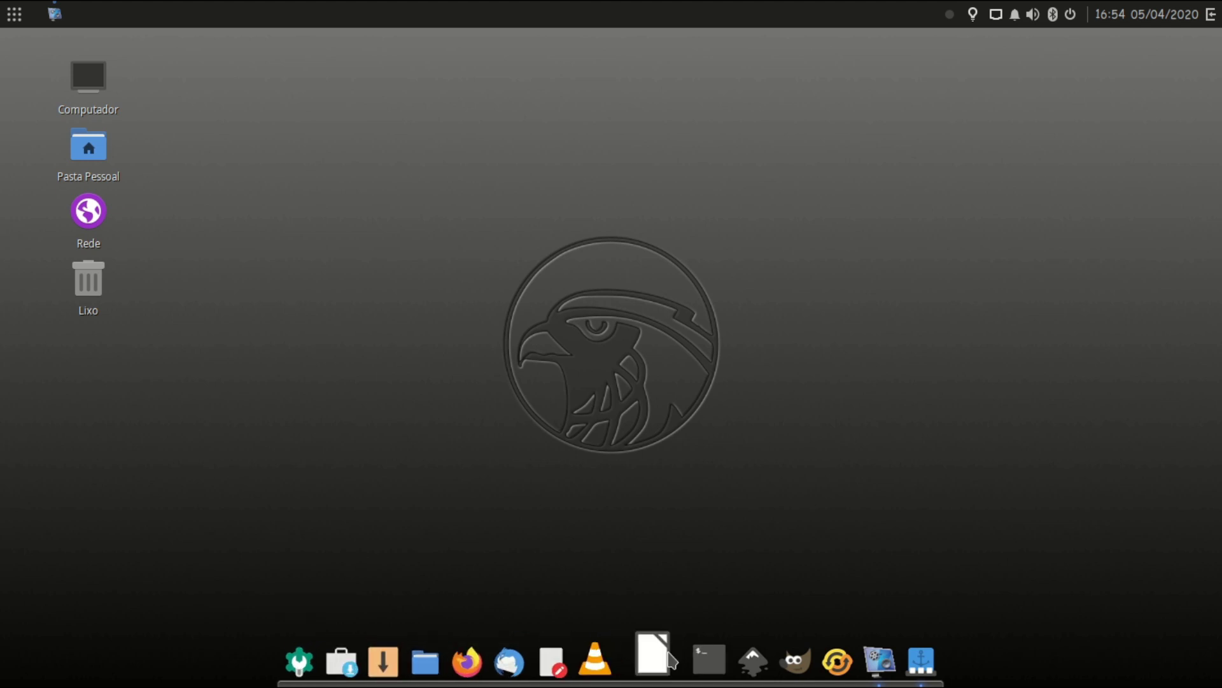
Step: Open Definições do ambiente de trabalho Budgie, move its window aside and set the Widgets theme to Mint-X
click(1212, 15)
click(1052, 659)
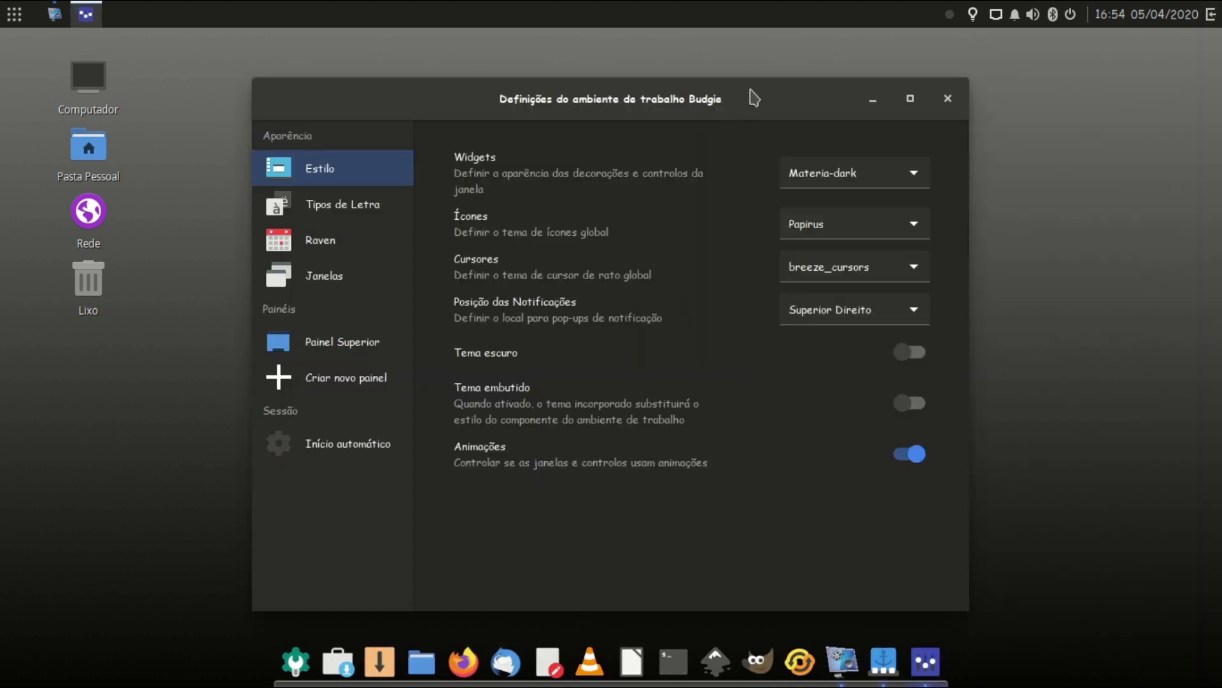
drag(755, 97, 1009, 61)
click(1064, 139)
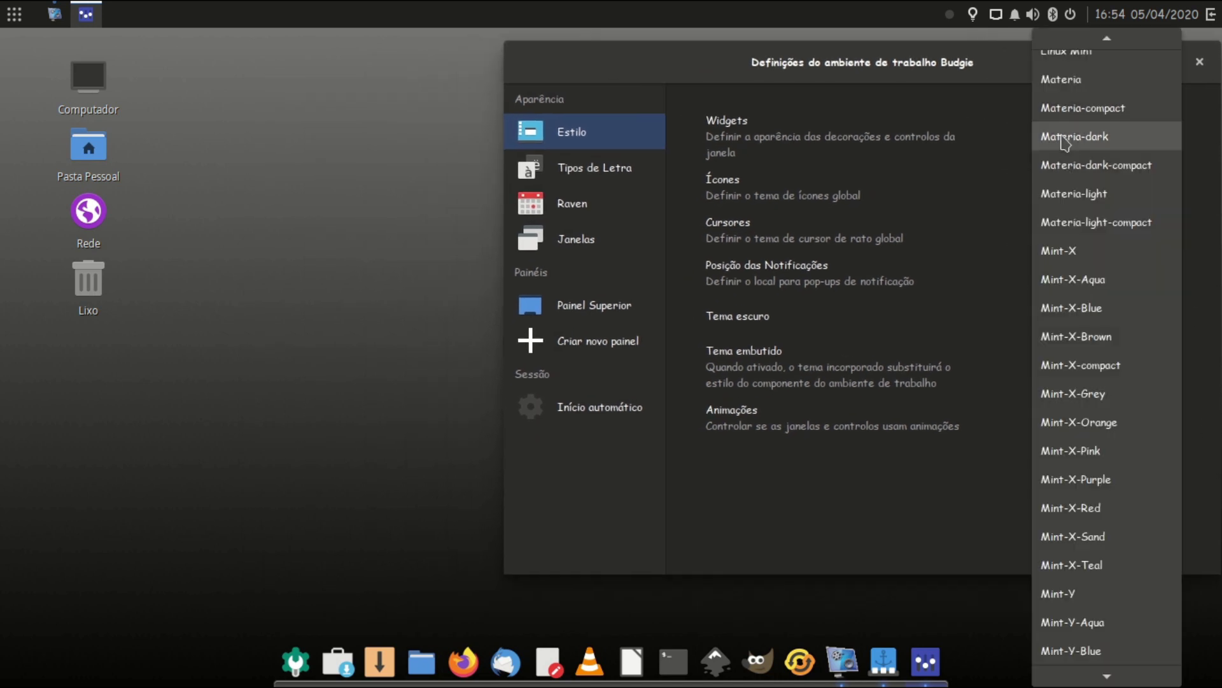
click(1063, 252)
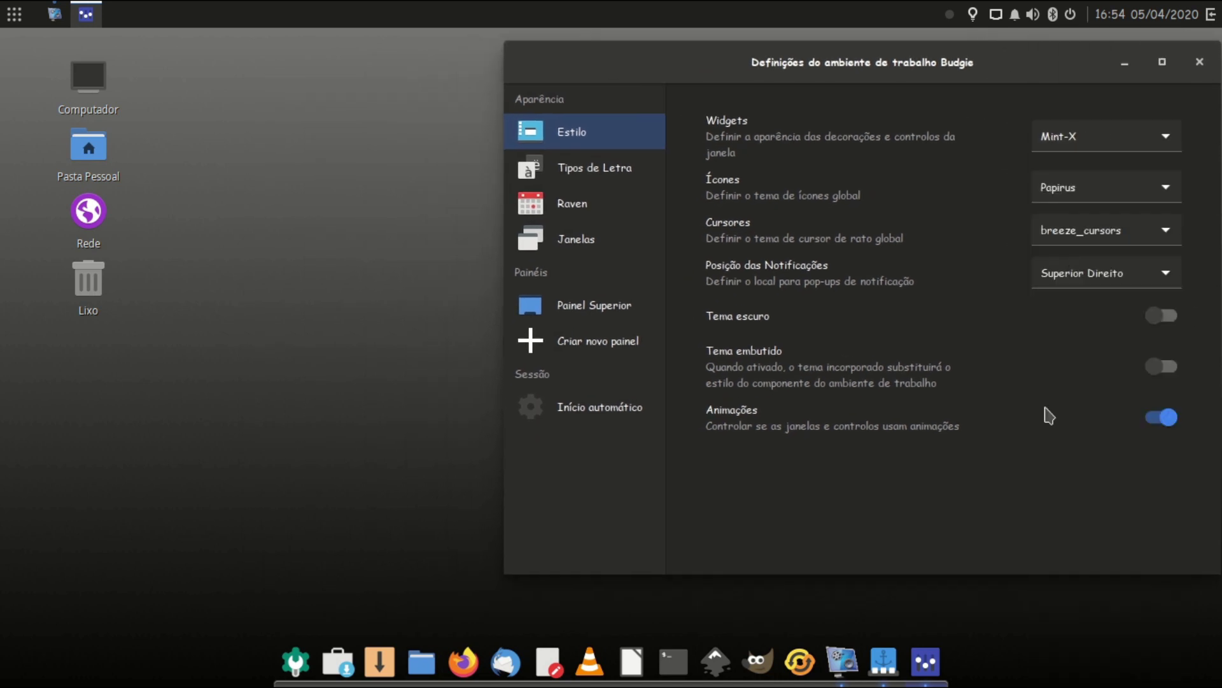
Step: Open the home folder in the file manager, snap it to half the screen and arrange the Budgie settings window beside it
click(414, 654)
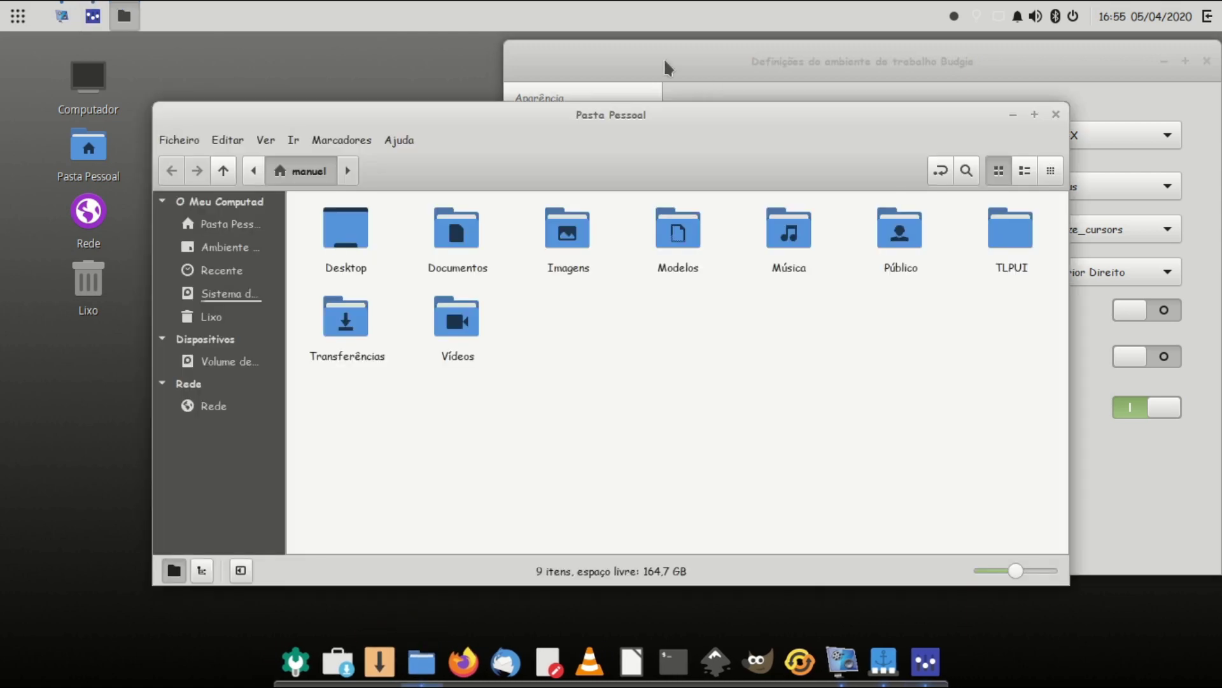
double_click(666, 66)
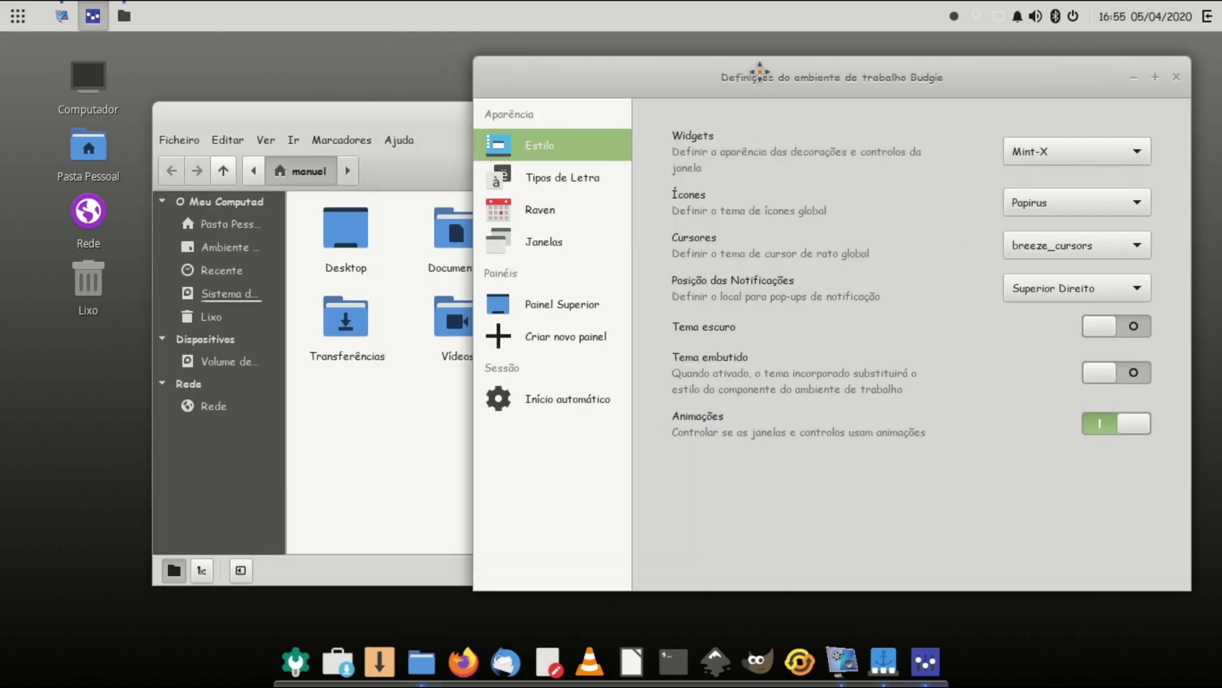
drag(294, 44, 1114, 257)
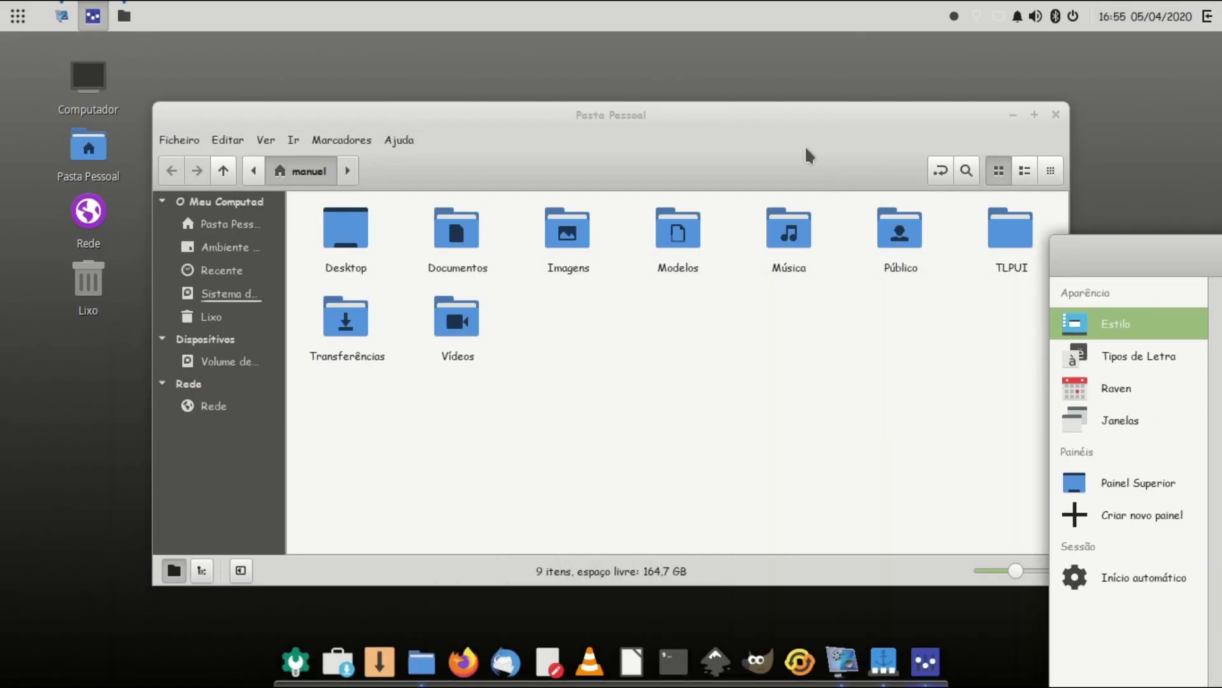
drag(767, 117, 4, 230)
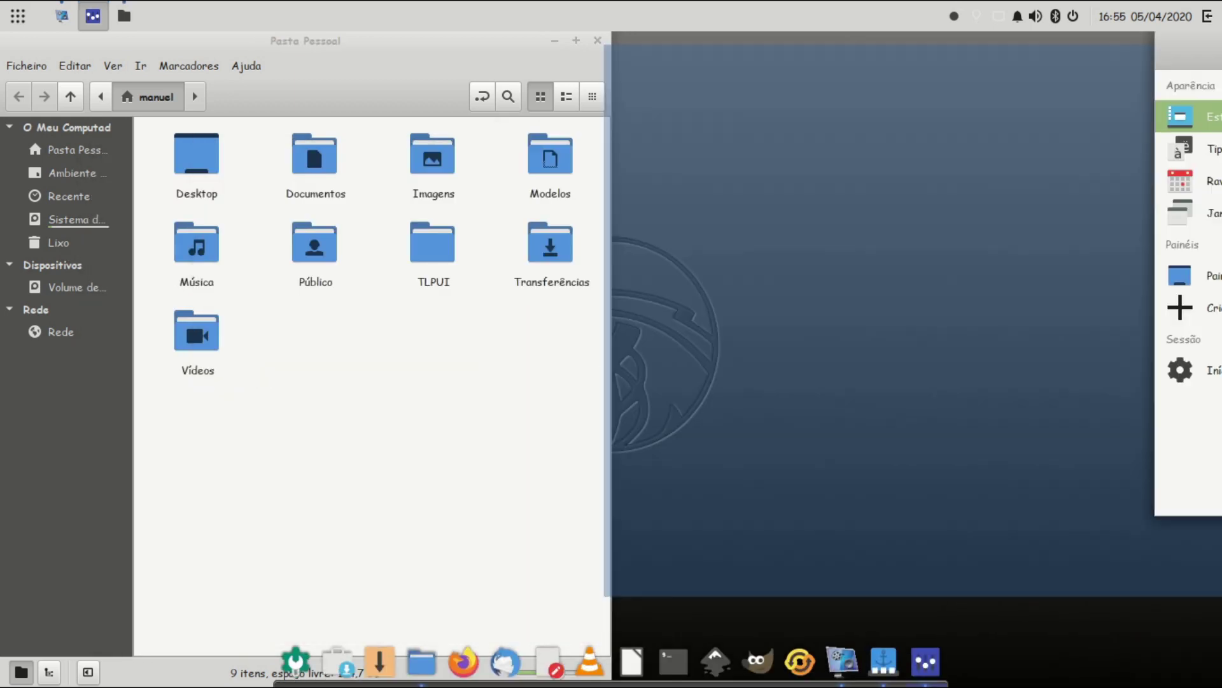
double_click(1188, 49)
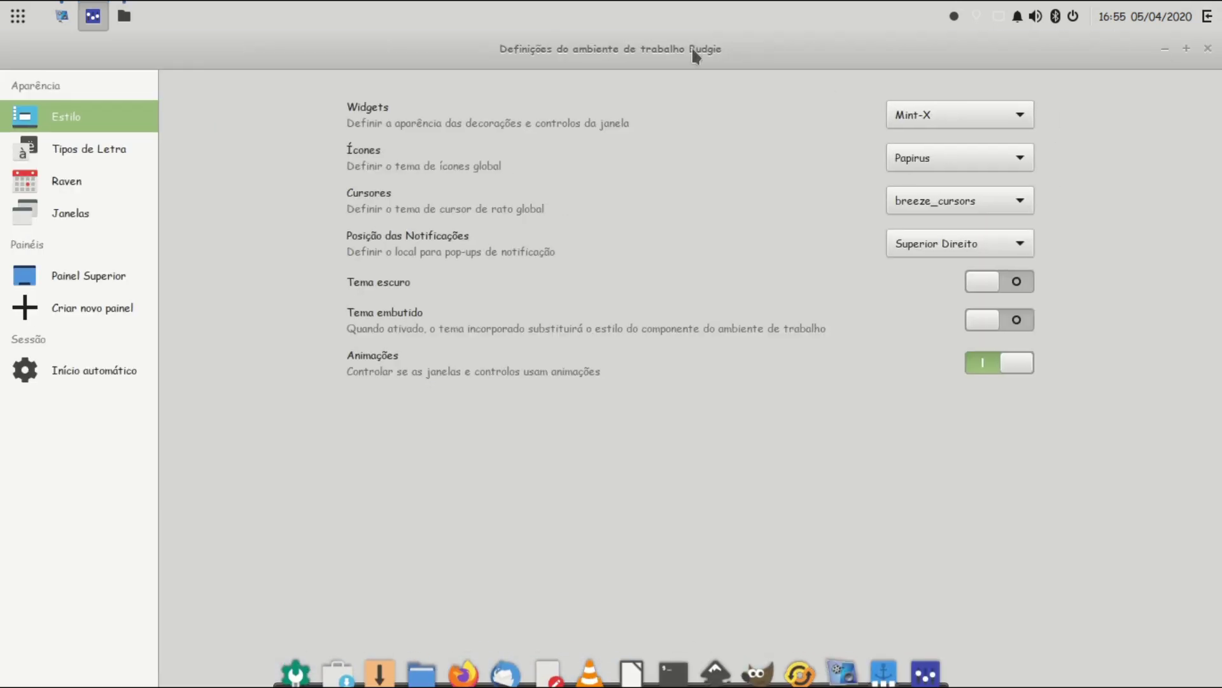
drag(382, 55, 120, 45)
drag(206, 48, 551, 96)
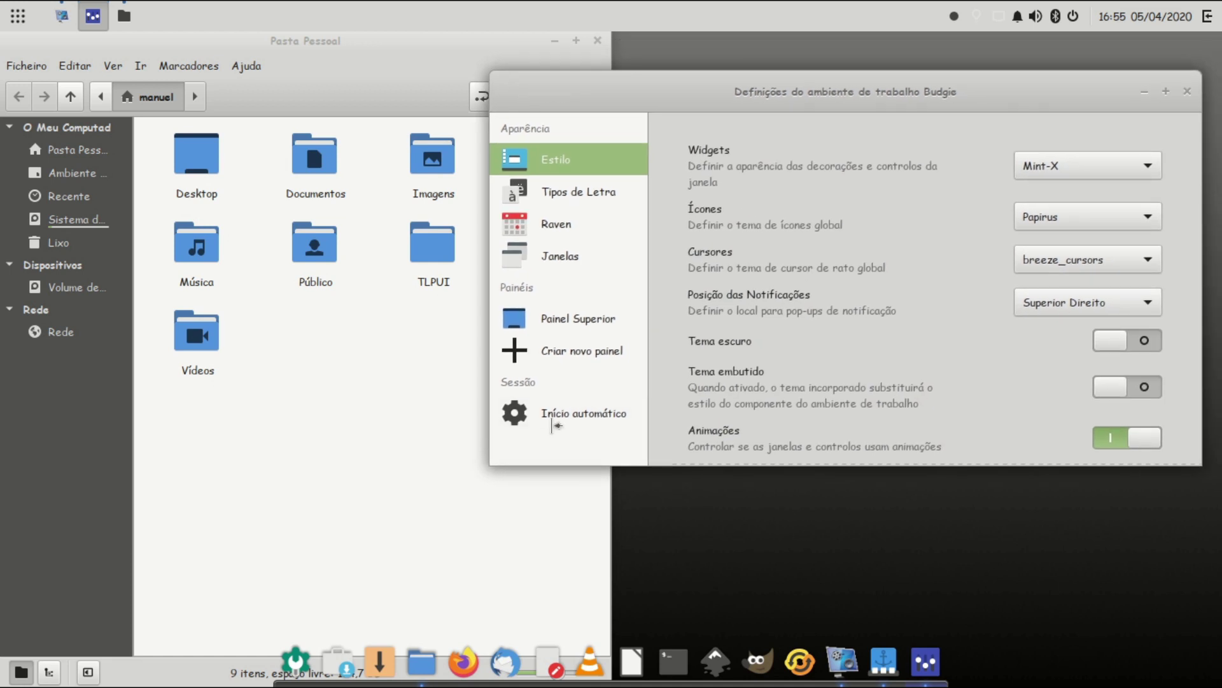
drag(819, 95, 836, 68)
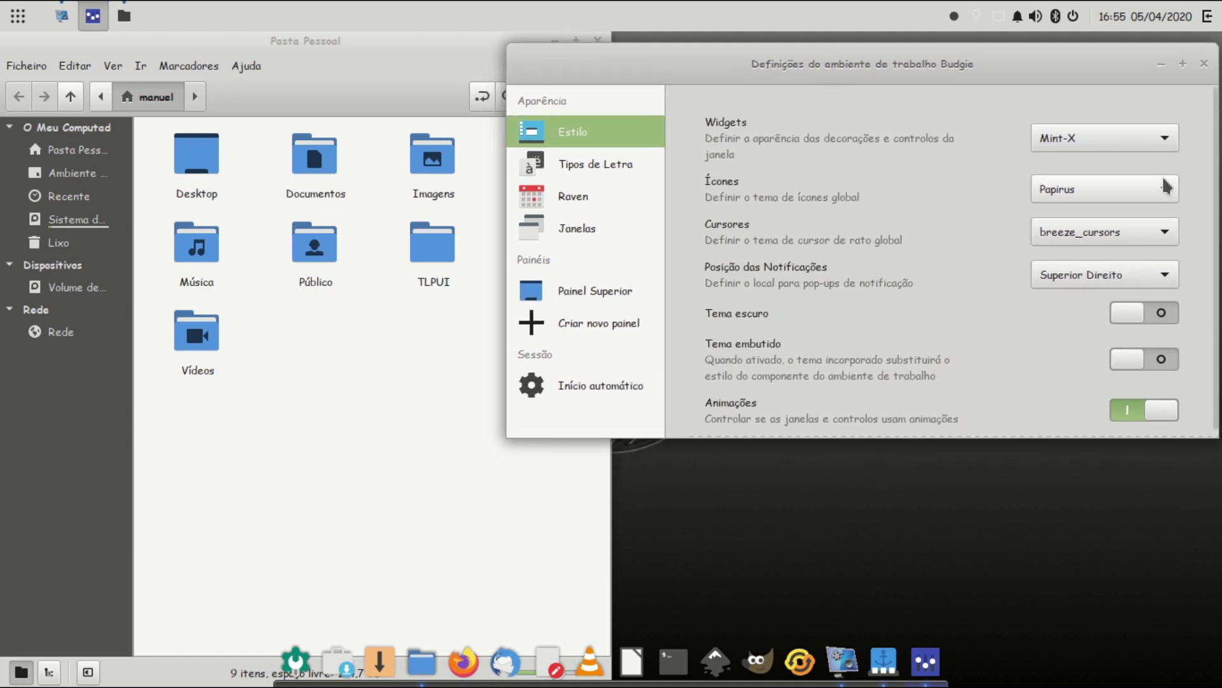
Step: Try the Widgets theme Mint-X-Brown, followed by Mint-Y
click(1086, 141)
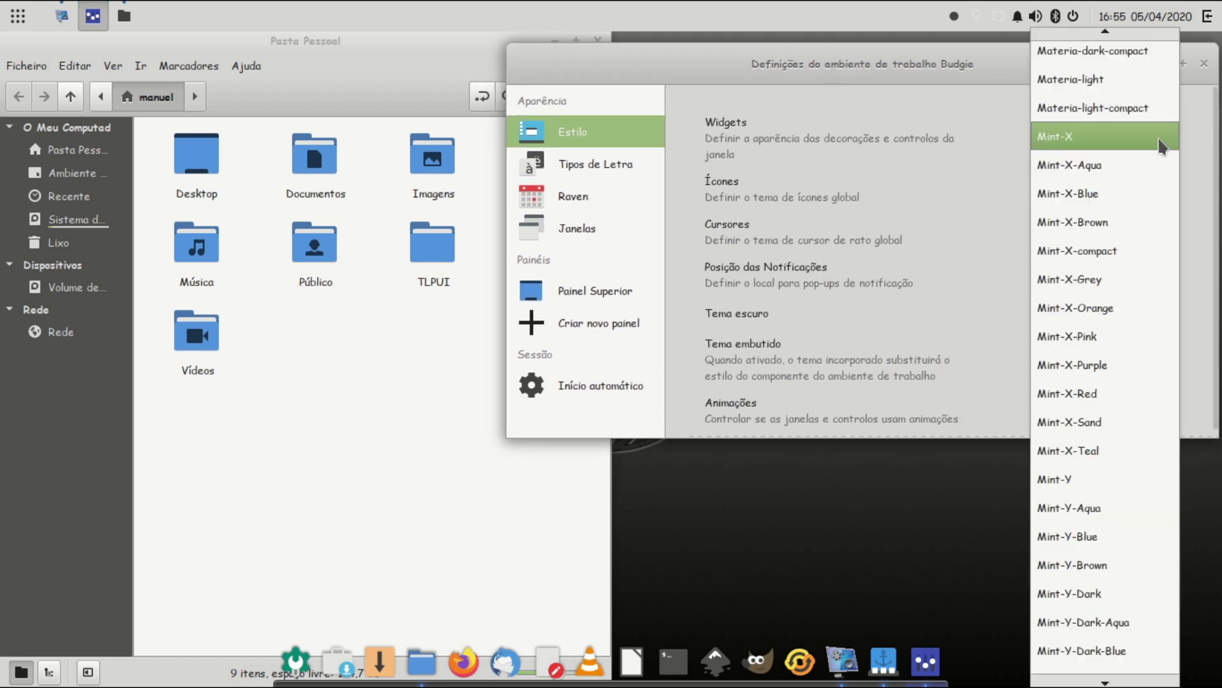
click(1084, 223)
click(1085, 136)
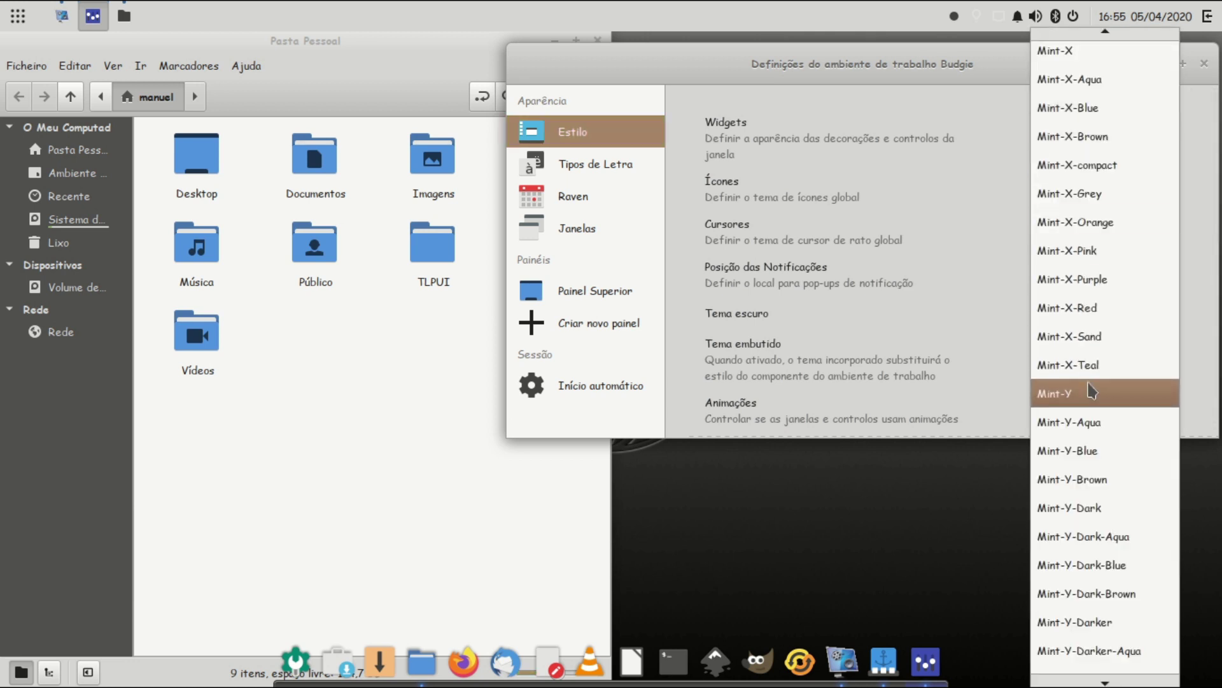
key(Escape)
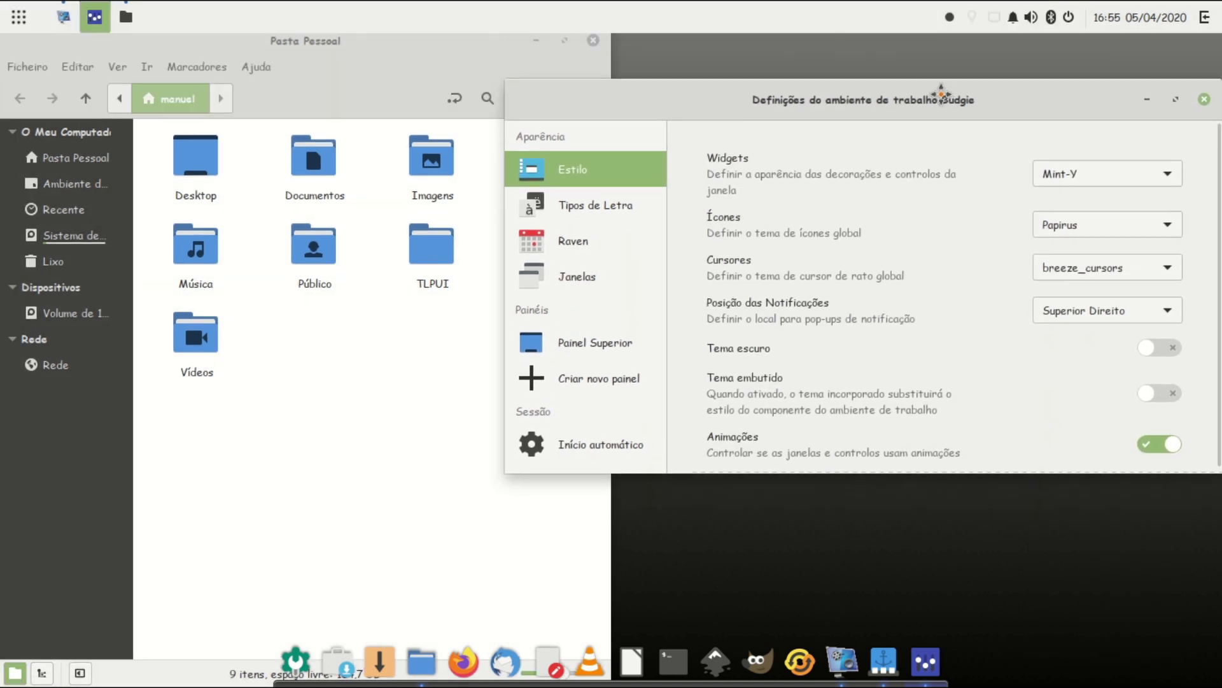
Step: Reposition the Budgie settings window and view the applications menu in the Mint-Y theme, closing it again
drag(994, 114, 910, 103)
click(9, 14)
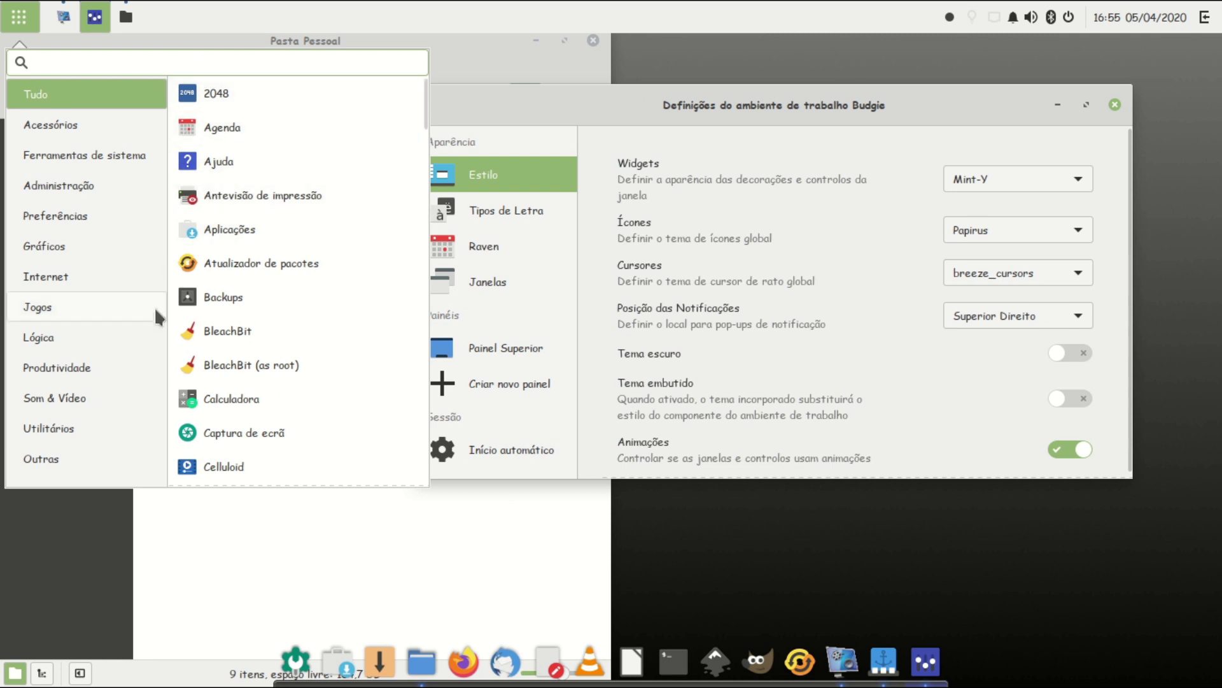
click(831, 98)
Step: Try the Widgets theme Mint-Y-Dark and preview it on the home folder window and the applications menu
click(961, 185)
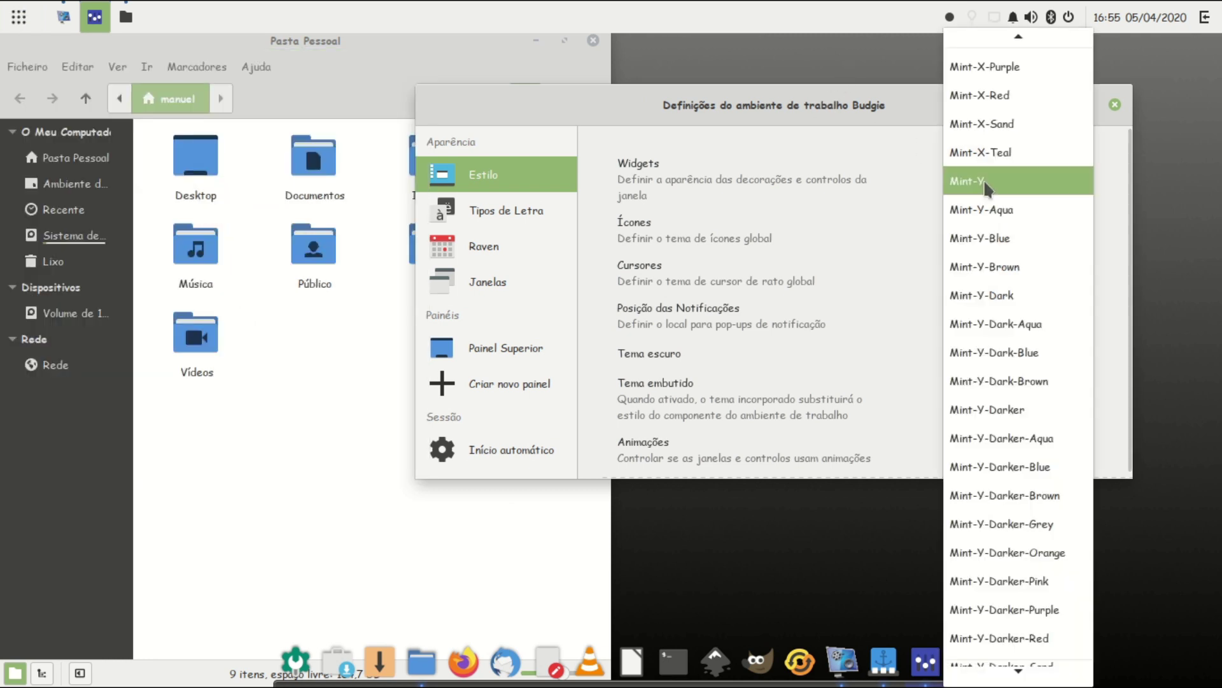
click(777, 112)
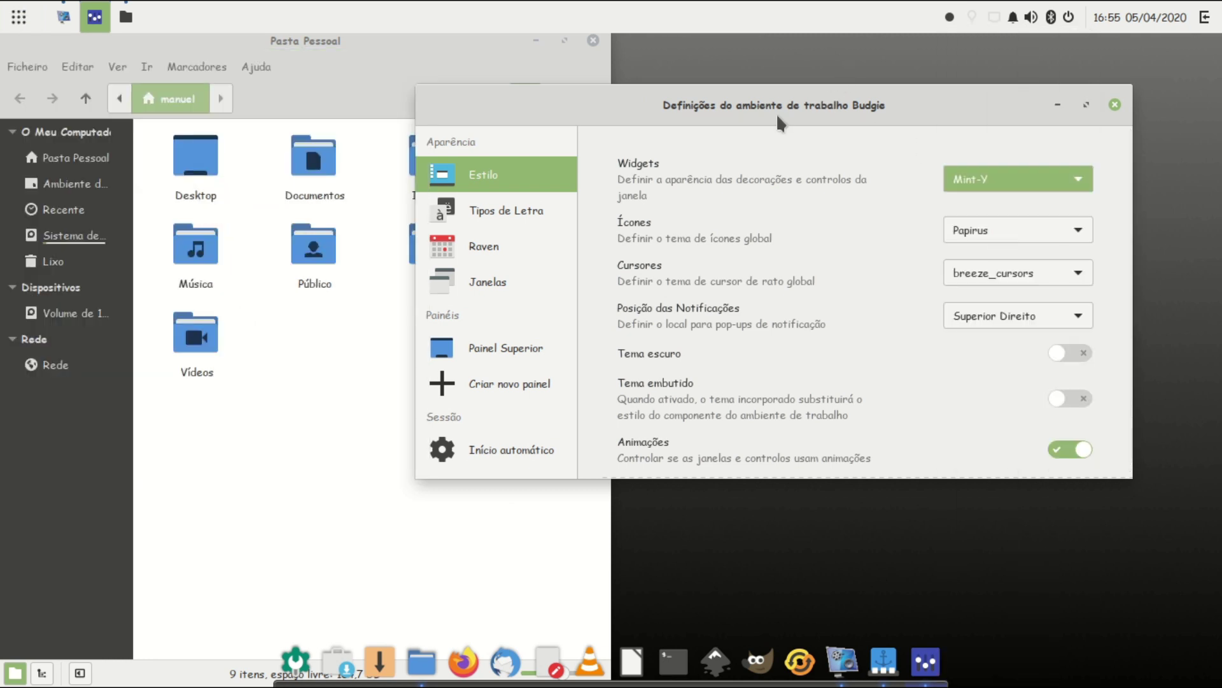
drag(789, 105, 869, 97)
click(484, 478)
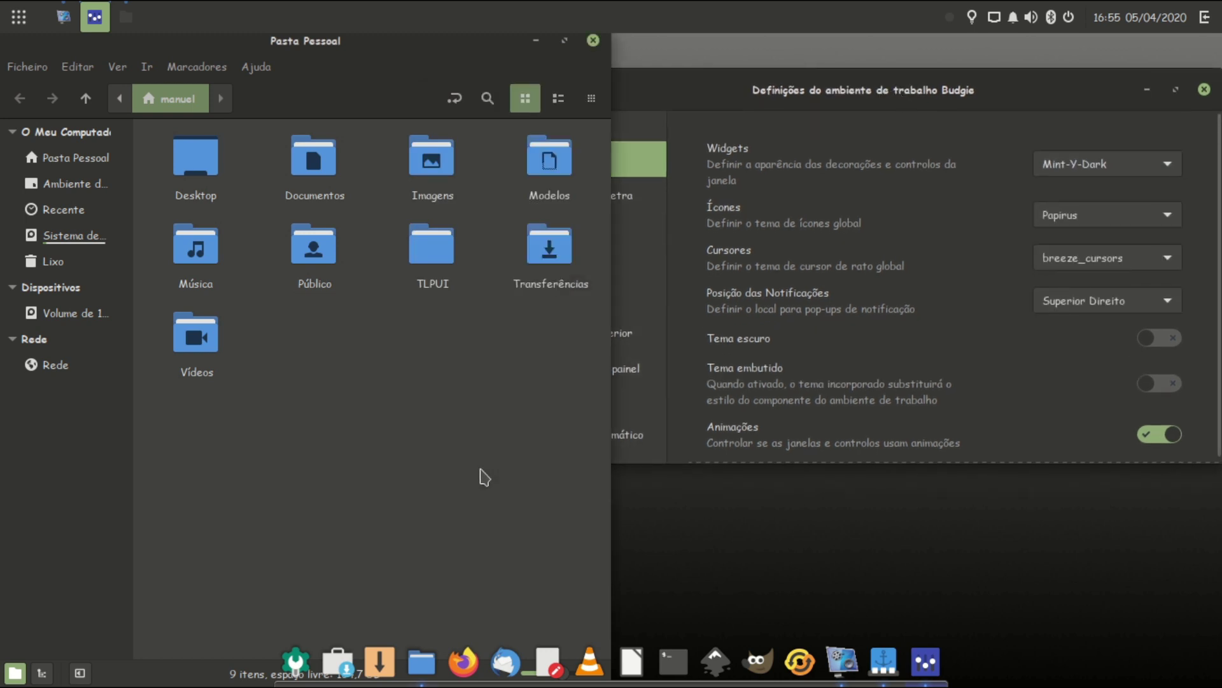
click(825, 116)
click(19, 25)
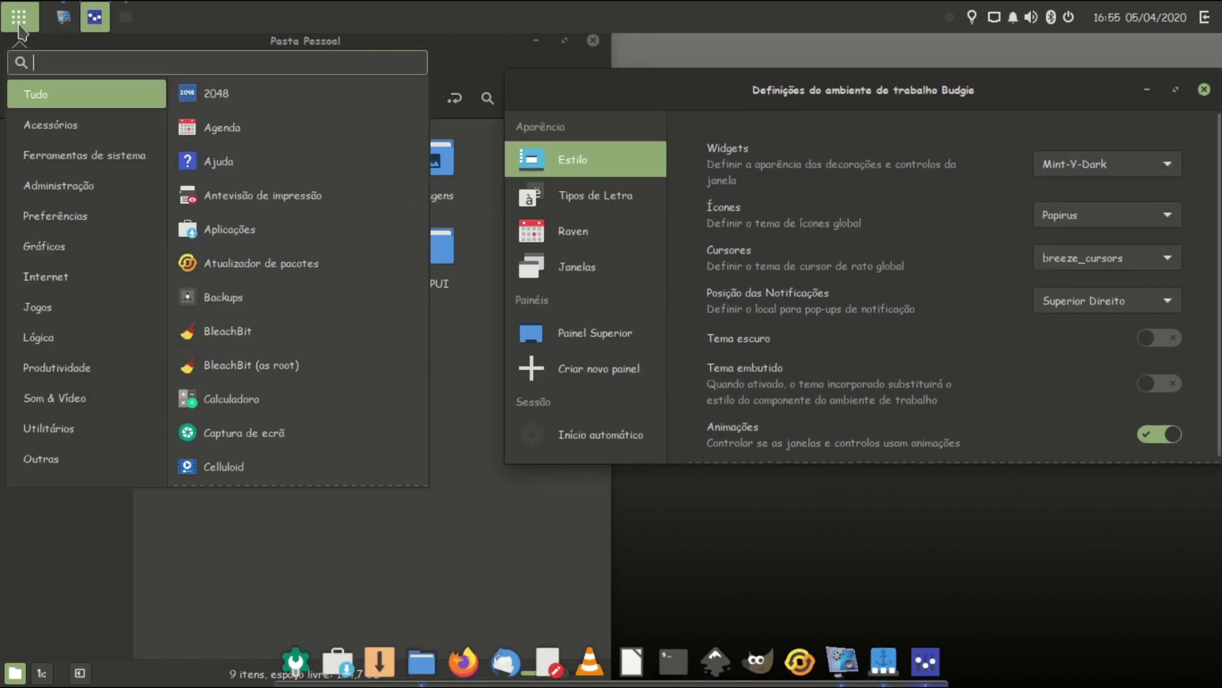
click(19, 25)
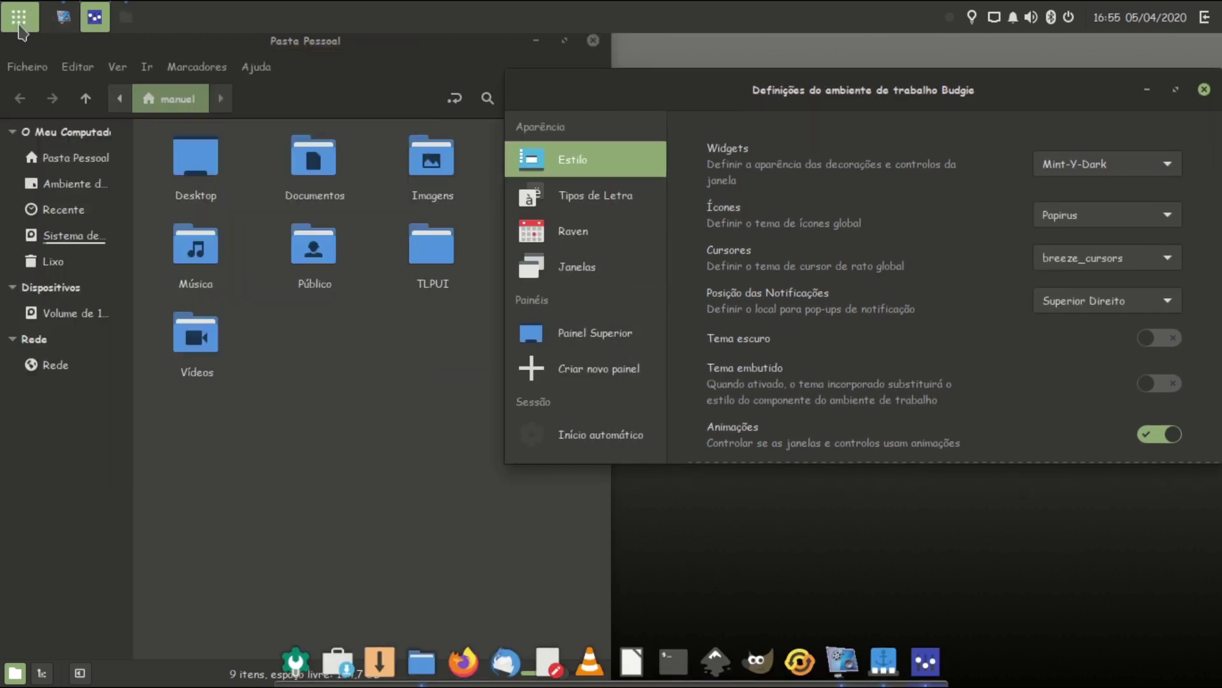
Step: Try the Widgets themes Mint-Y-Darker and Mint-Y-Darker-Pink, repositioning the settings window after each one
click(1090, 164)
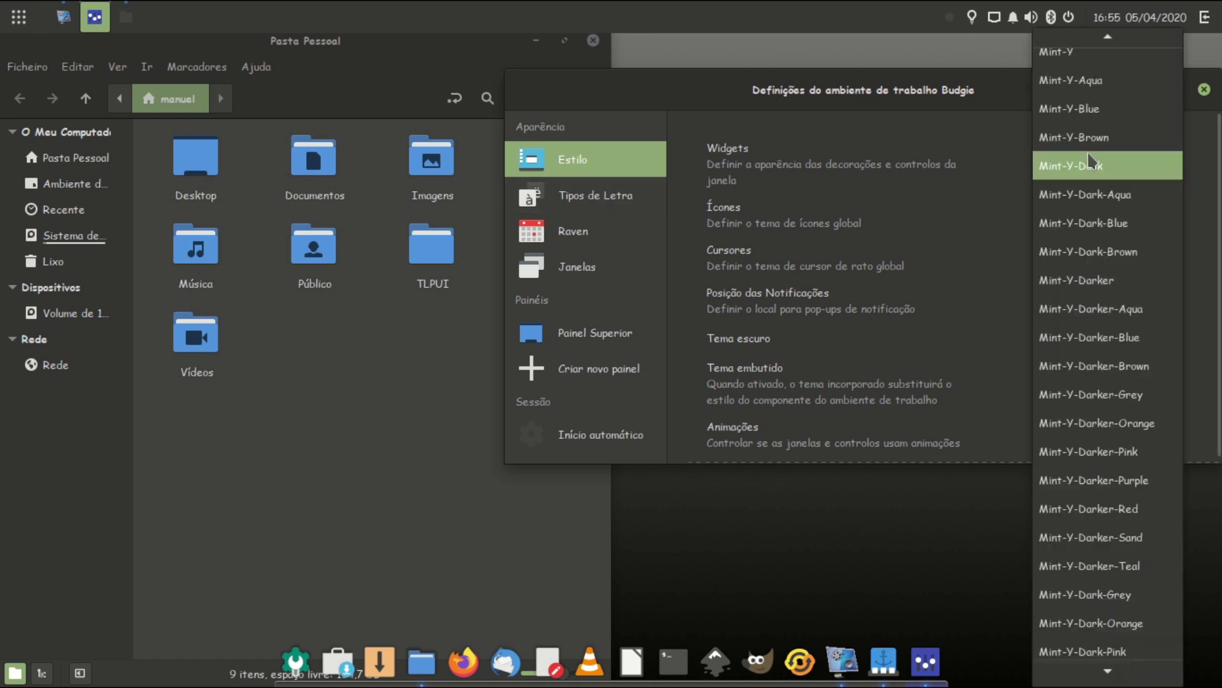
click(1076, 280)
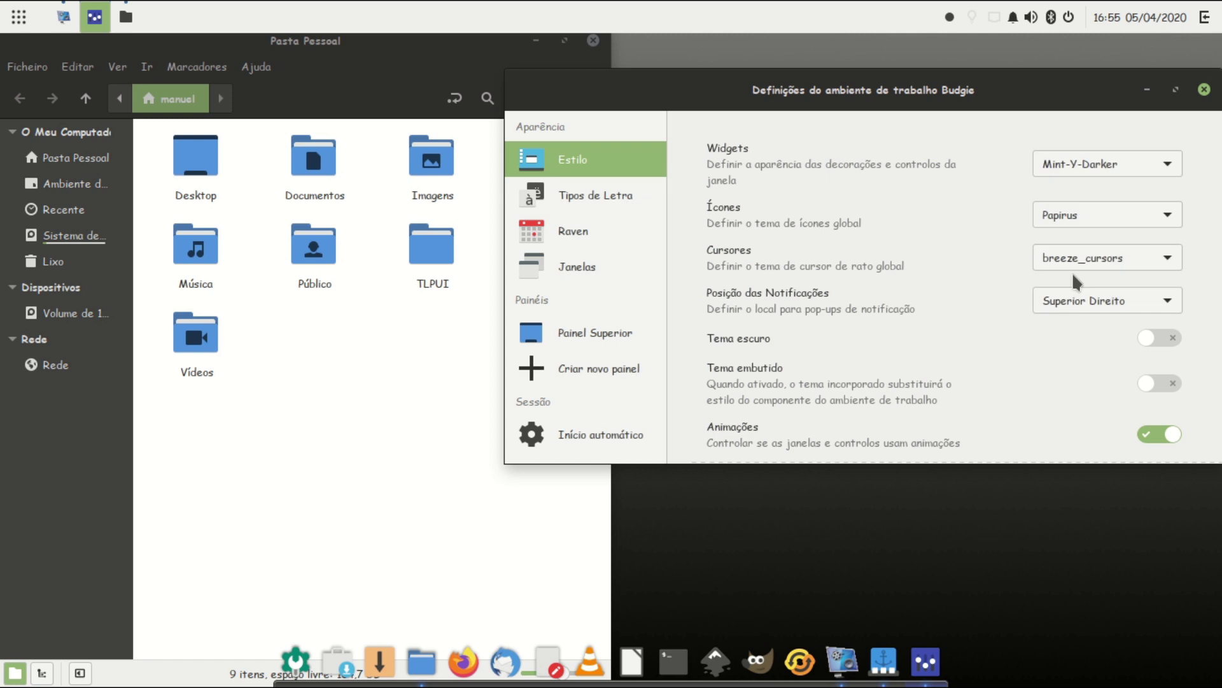
drag(973, 142, 939, 201)
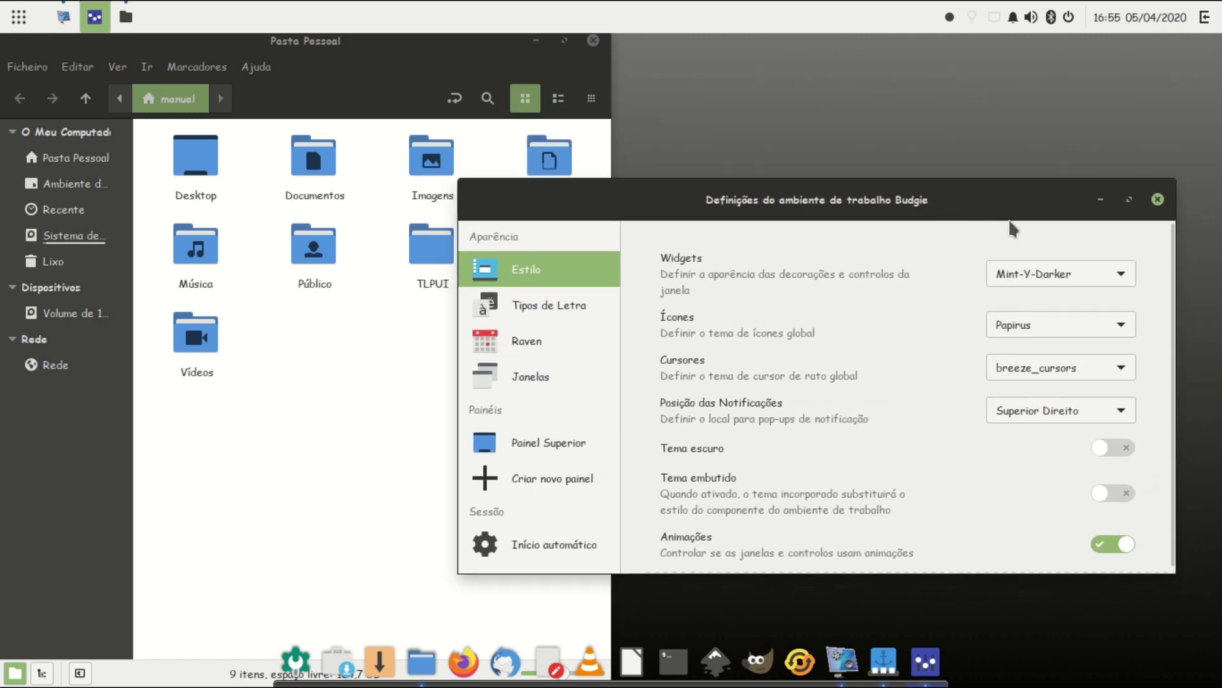
click(1088, 273)
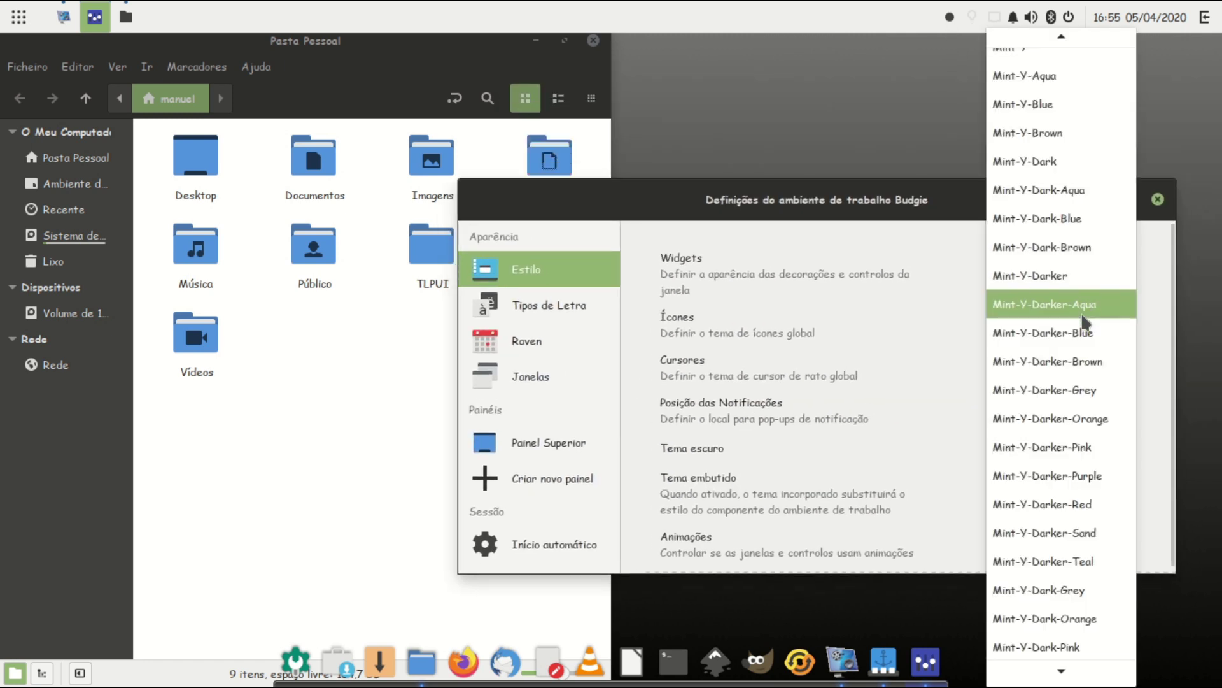
click(1078, 447)
drag(954, 205, 901, 102)
Step: Look through the Tipos de Letra, Janelas and Raven settings pages and return to Estilo
click(536, 197)
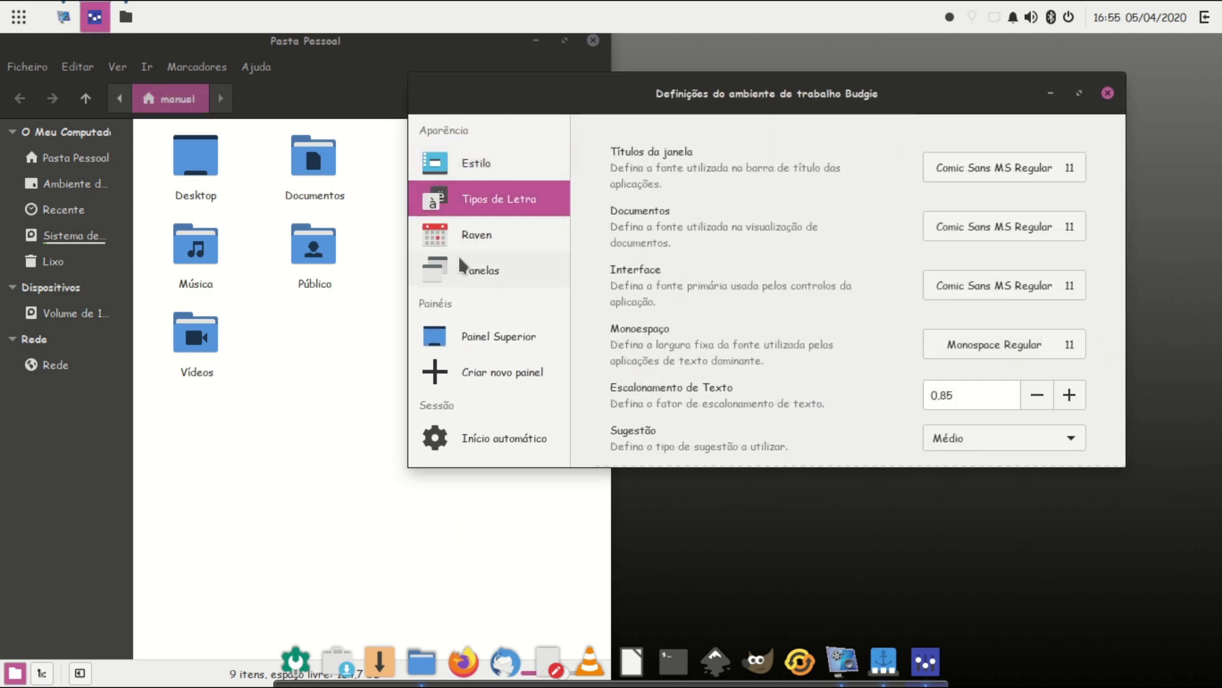
click(456, 270)
click(458, 235)
click(465, 197)
click(467, 171)
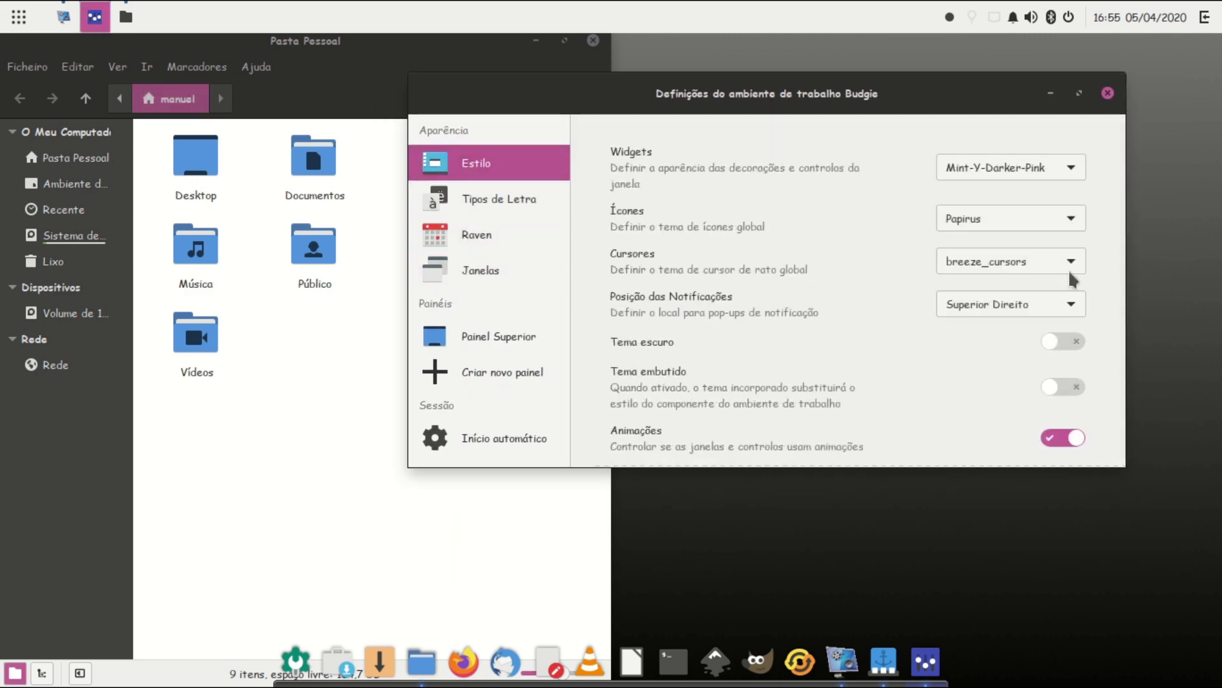
Step: Apply the Widgets theme Mint-Y-Grey, replace it with Mint-Y-Dark-Grey and move the settings window lower
click(1070, 167)
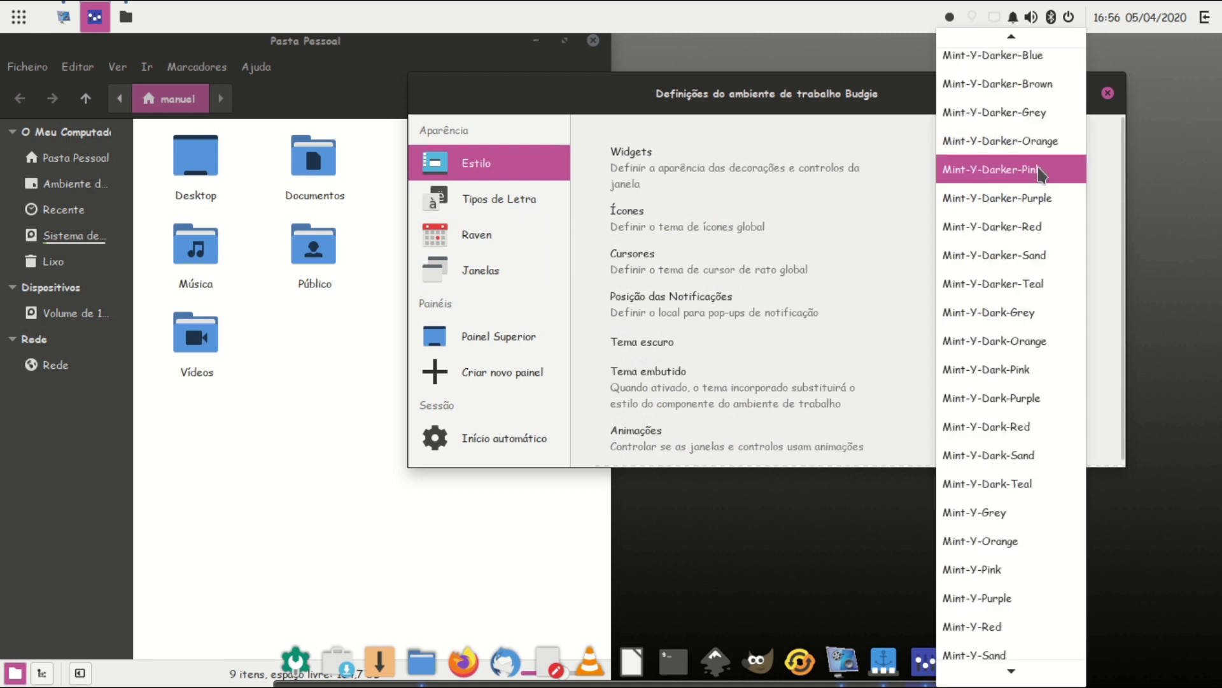
click(1061, 512)
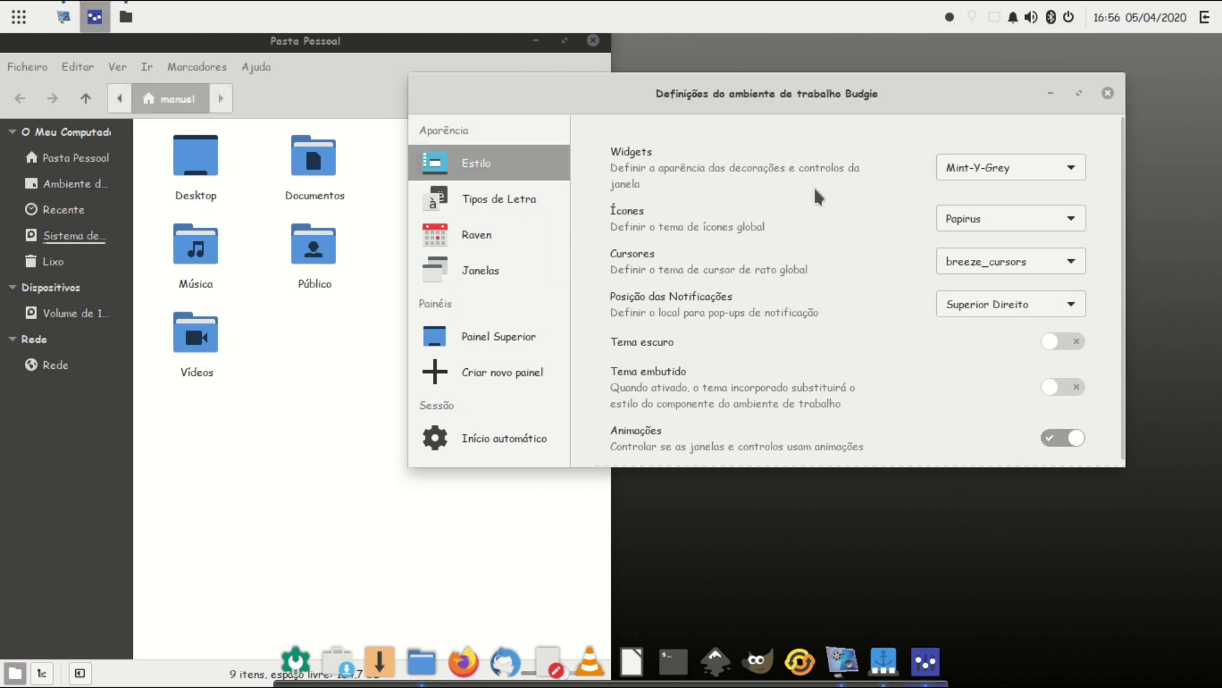
click(1001, 169)
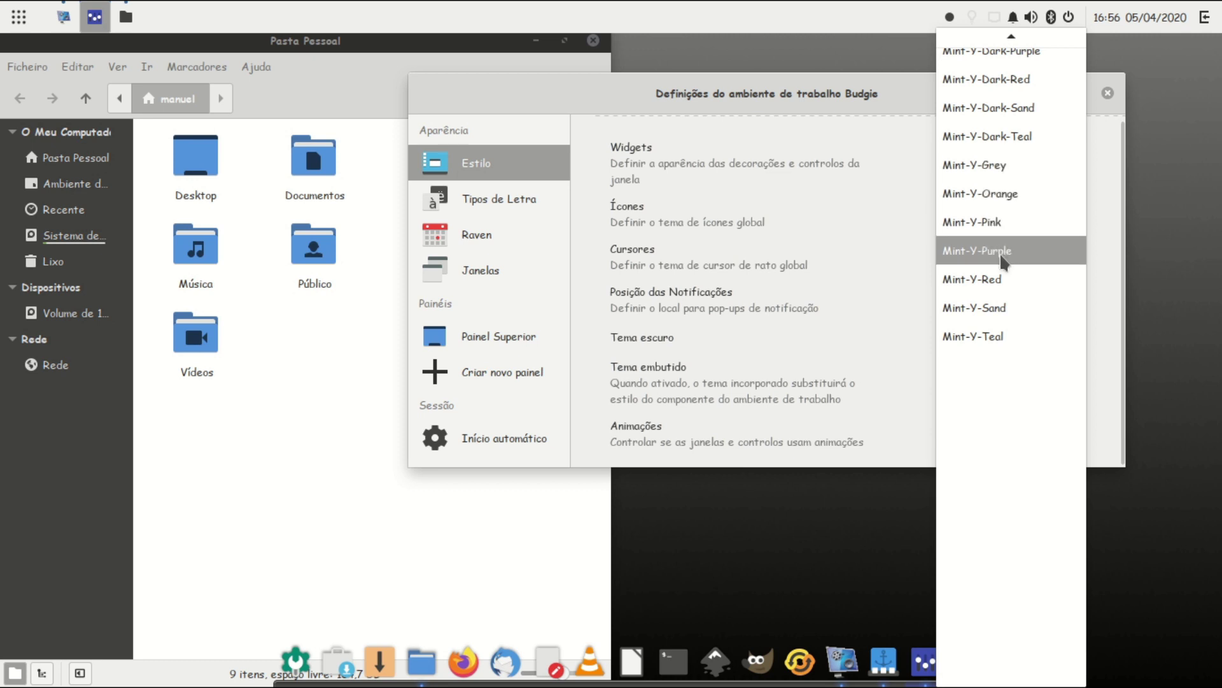
scroll(1007, 266, up, 1)
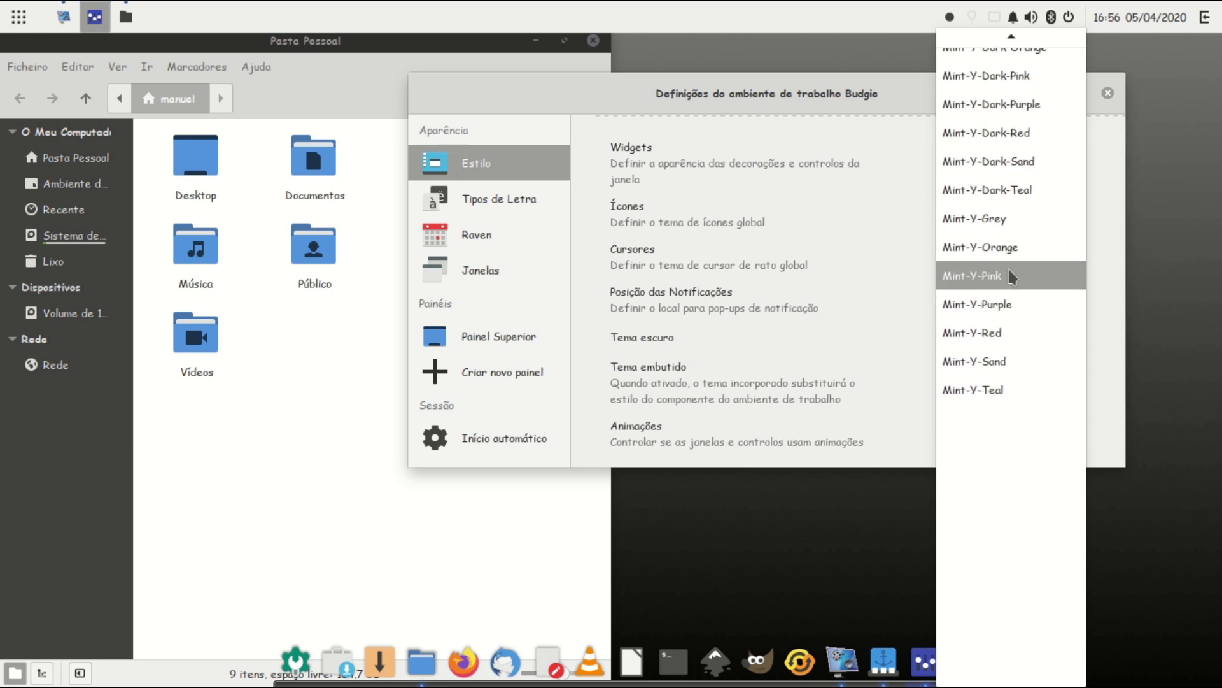
scroll(1007, 272, up, 4)
scroll(1008, 270, up, 4)
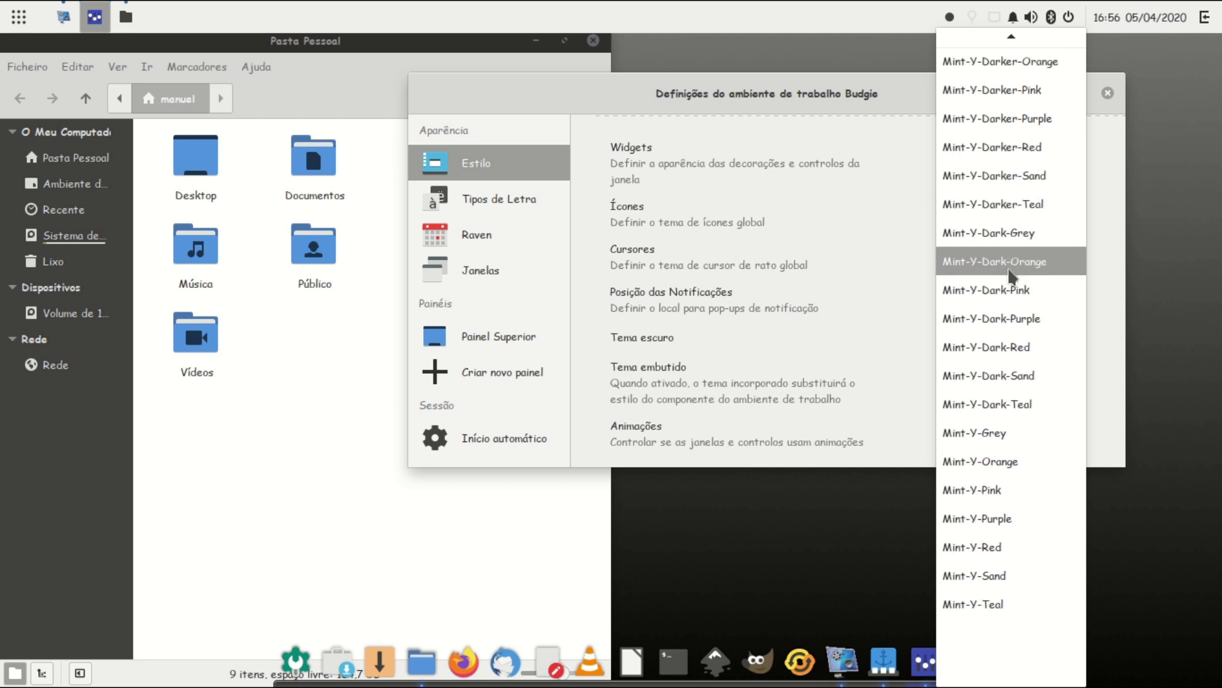
click(1018, 231)
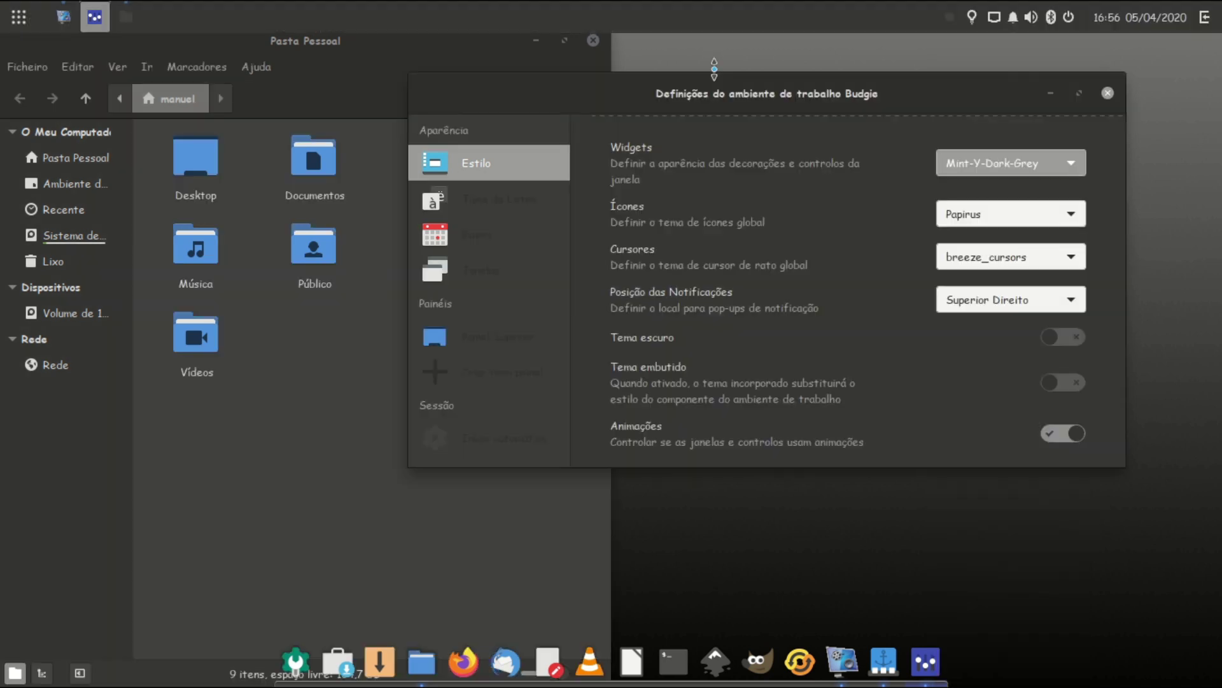
drag(715, 69, 730, 132)
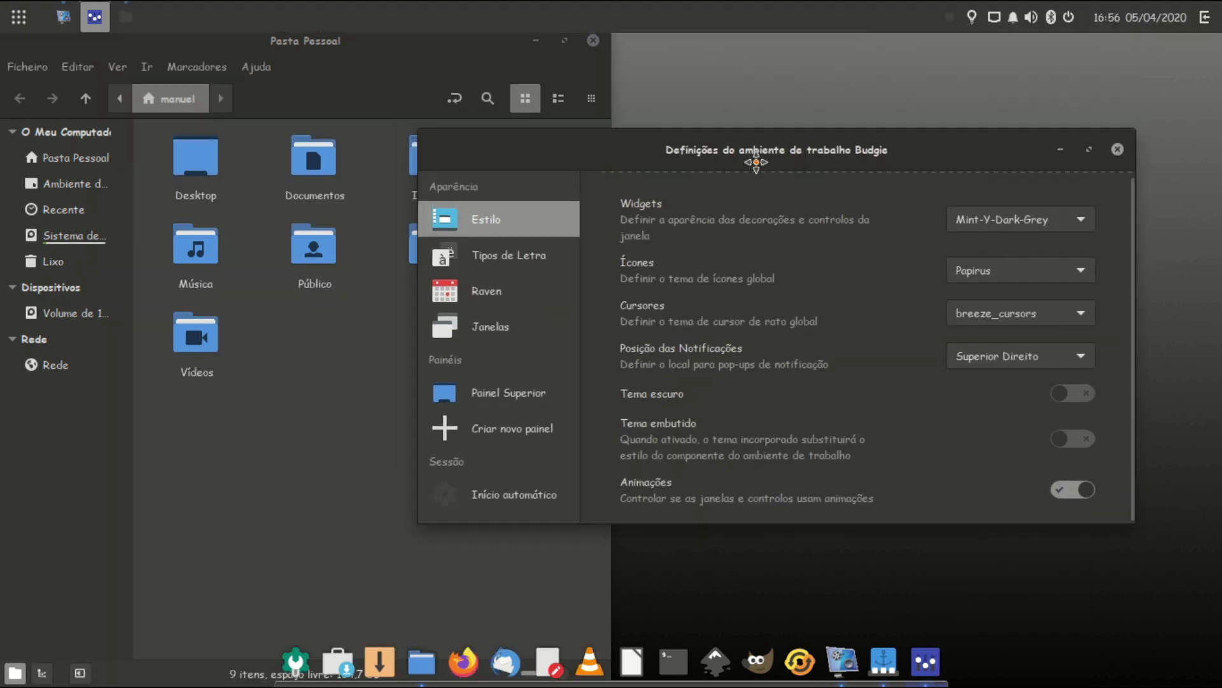
Step: View the Tipos de Letra, Raven and Painel Superior pages in the dark grey theme and return to Estilo
click(503, 264)
click(503, 300)
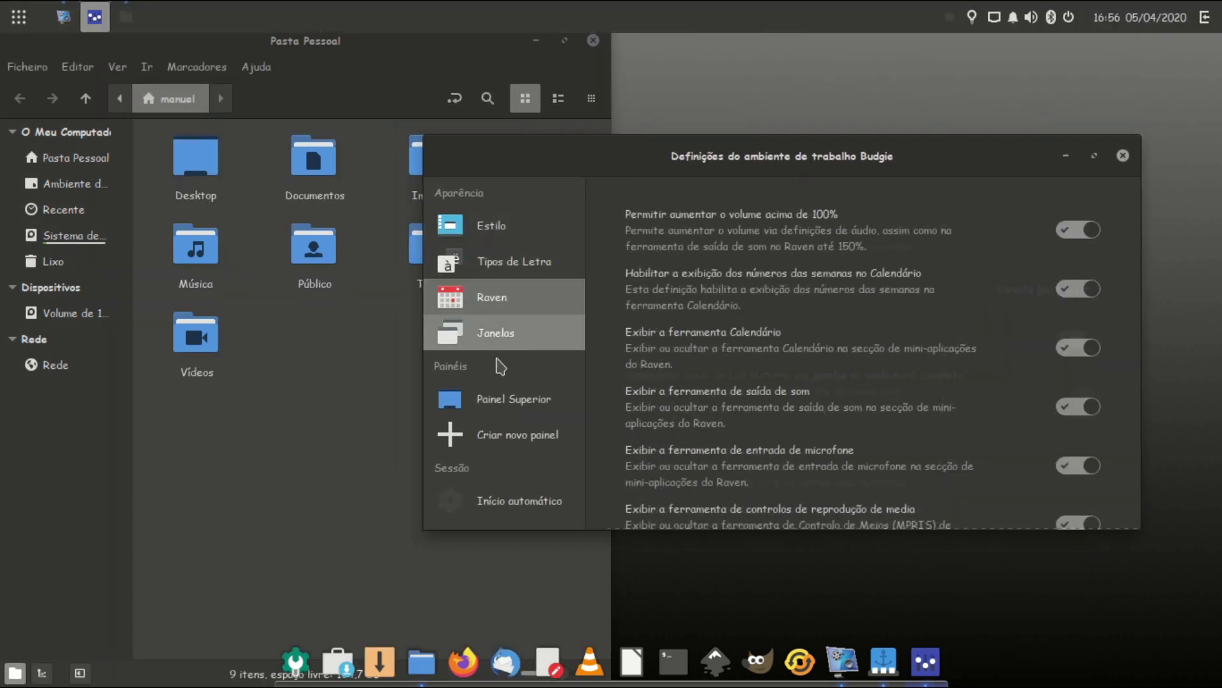
click(500, 399)
click(500, 226)
Step: Try the Ícones theme Mint-Y-Grey on the Estilo page and move the settings window back towards the middle of the desktop
click(1076, 276)
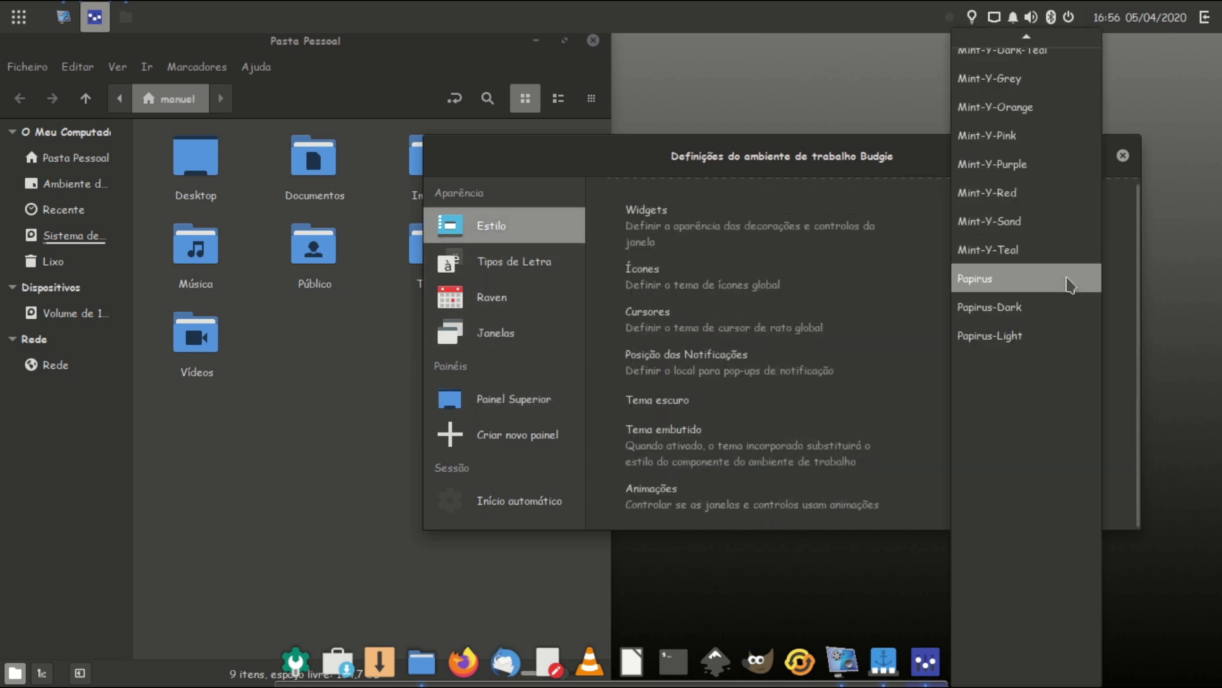
scroll(1071, 285, up, 5)
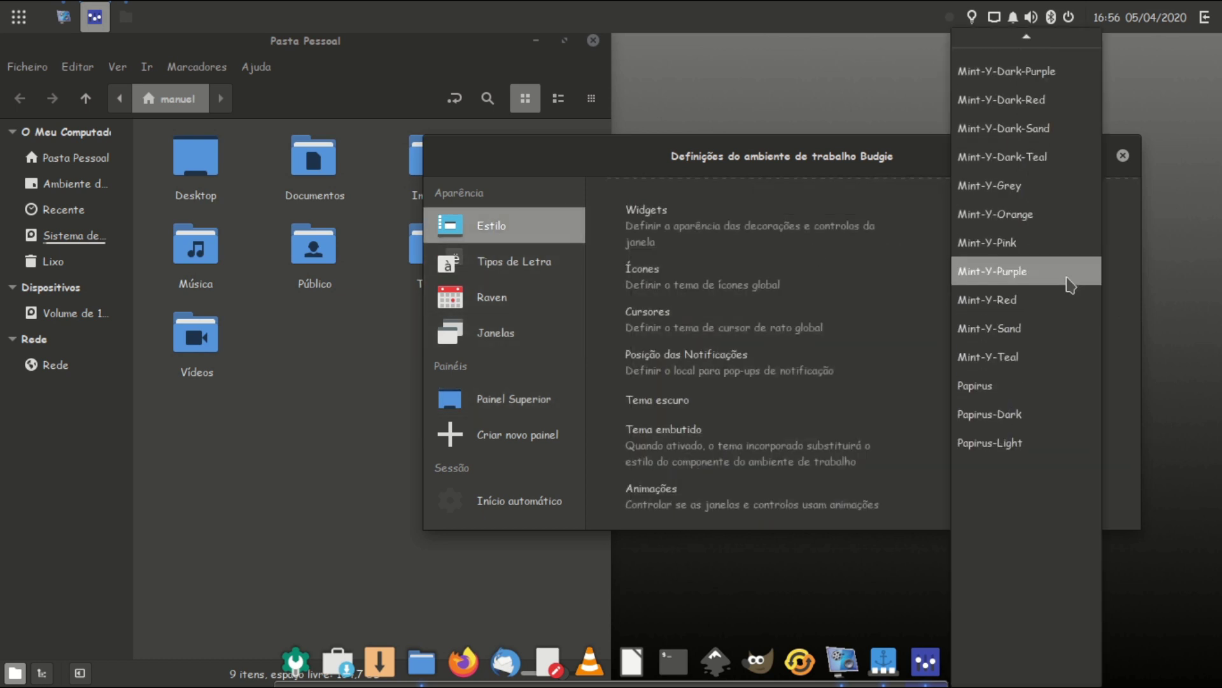
scroll(1071, 286, up, 2)
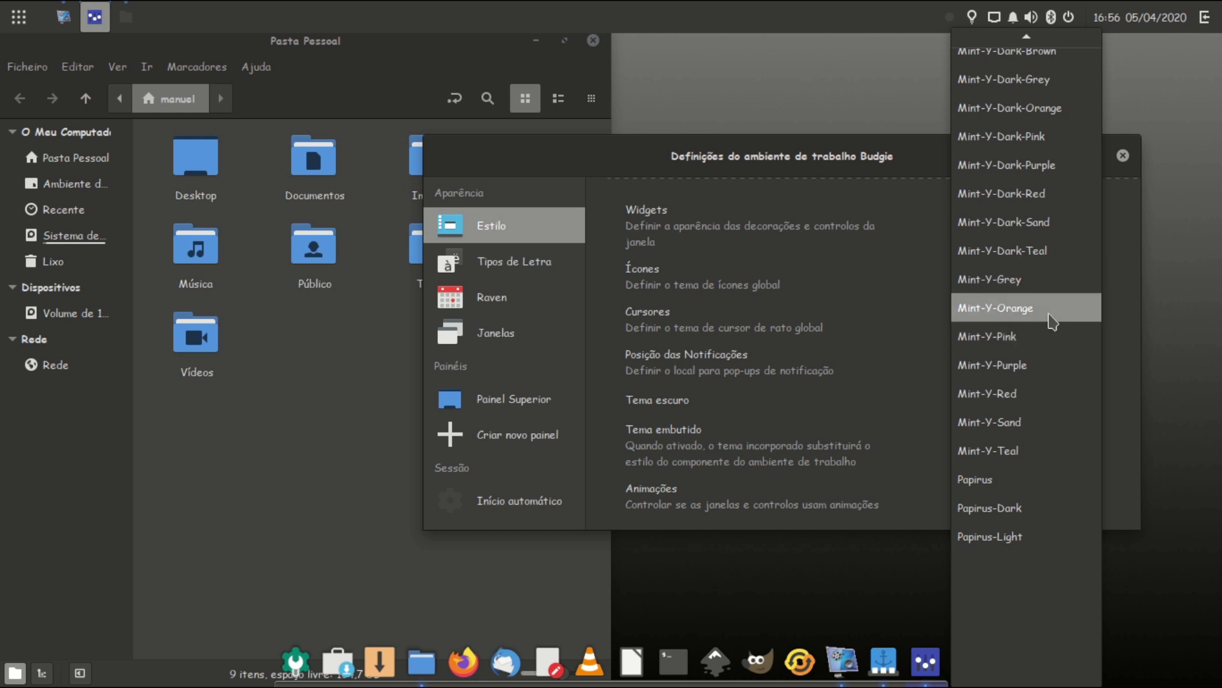
click(1042, 279)
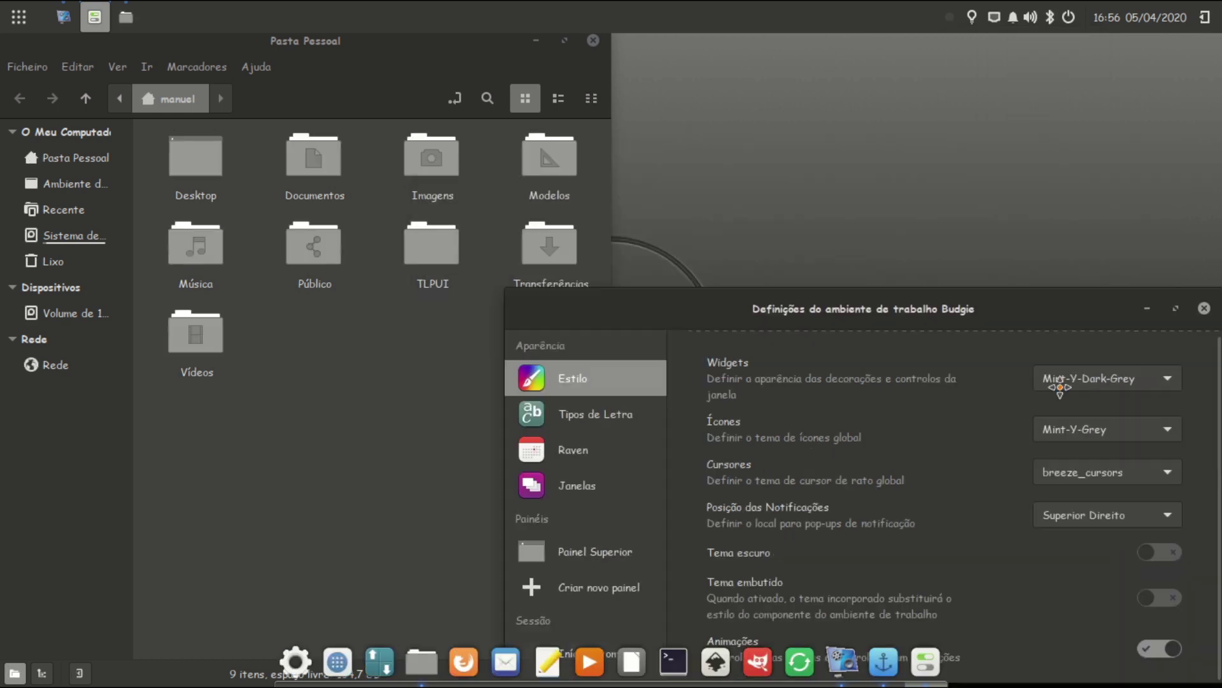
drag(1060, 382, 875, 219)
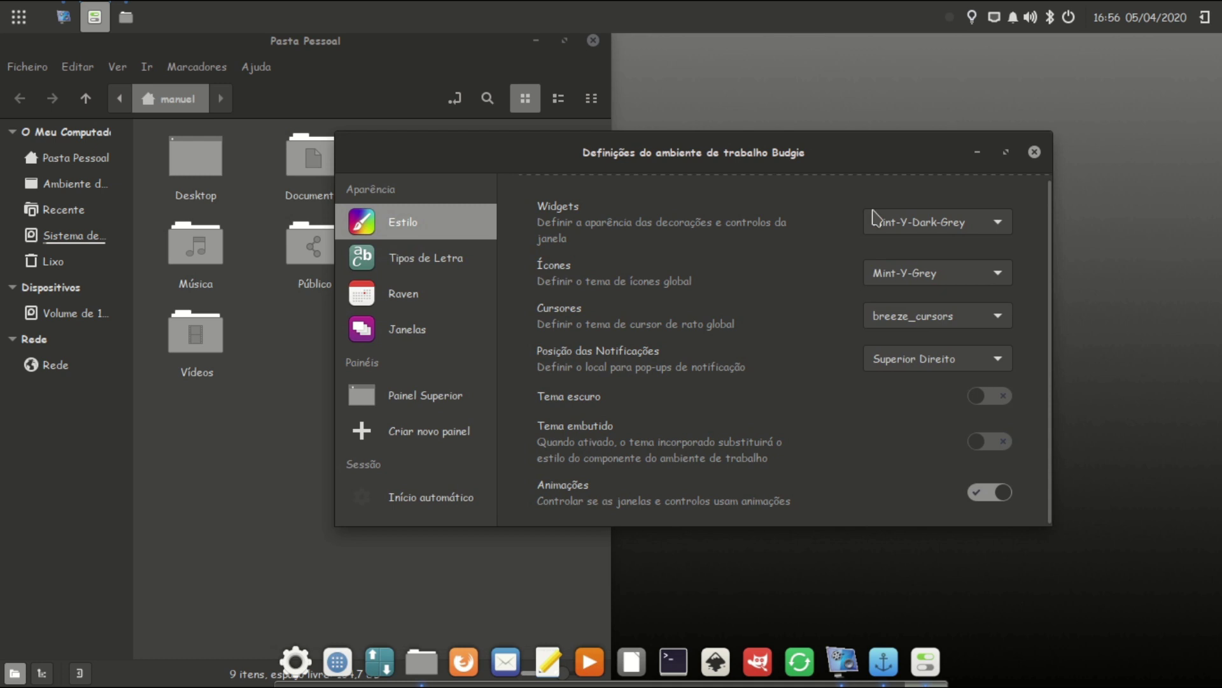
Step: Try the Ícones theme Mint-Y in place of the grey one and shift the settings window slightly higher
click(917, 277)
scroll(917, 278, up, 3)
scroll(916, 280, up, 9)
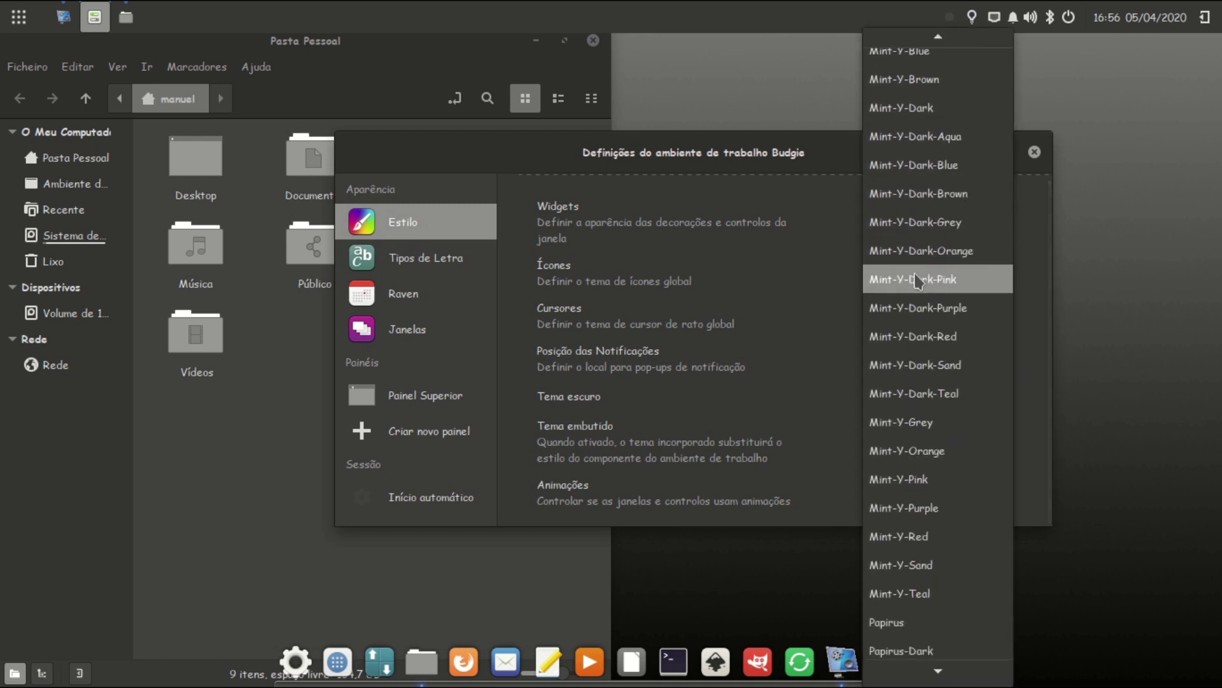
scroll(915, 282, up, 2)
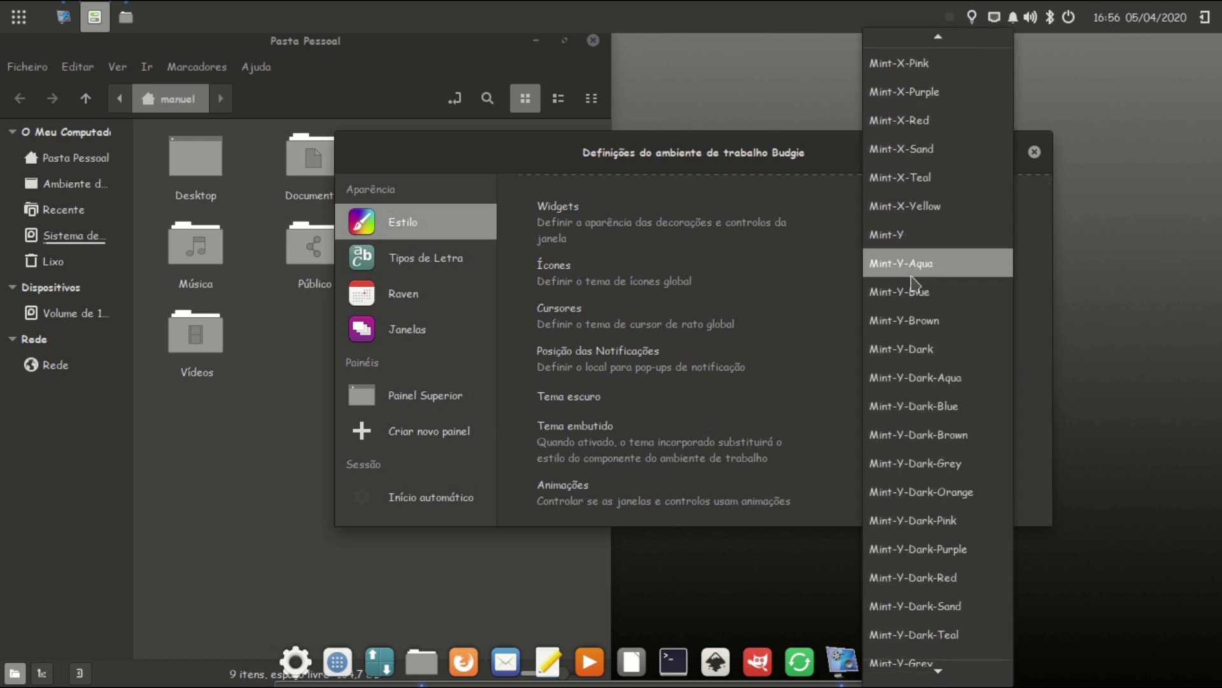
click(889, 235)
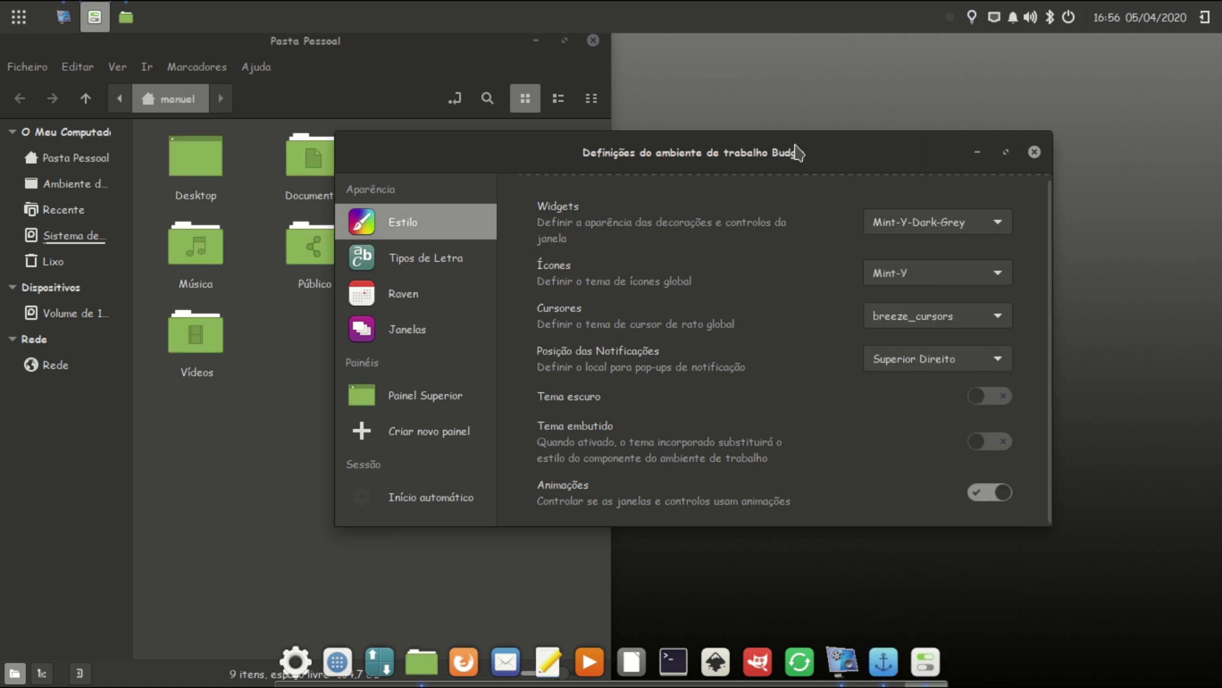
drag(793, 152, 841, 90)
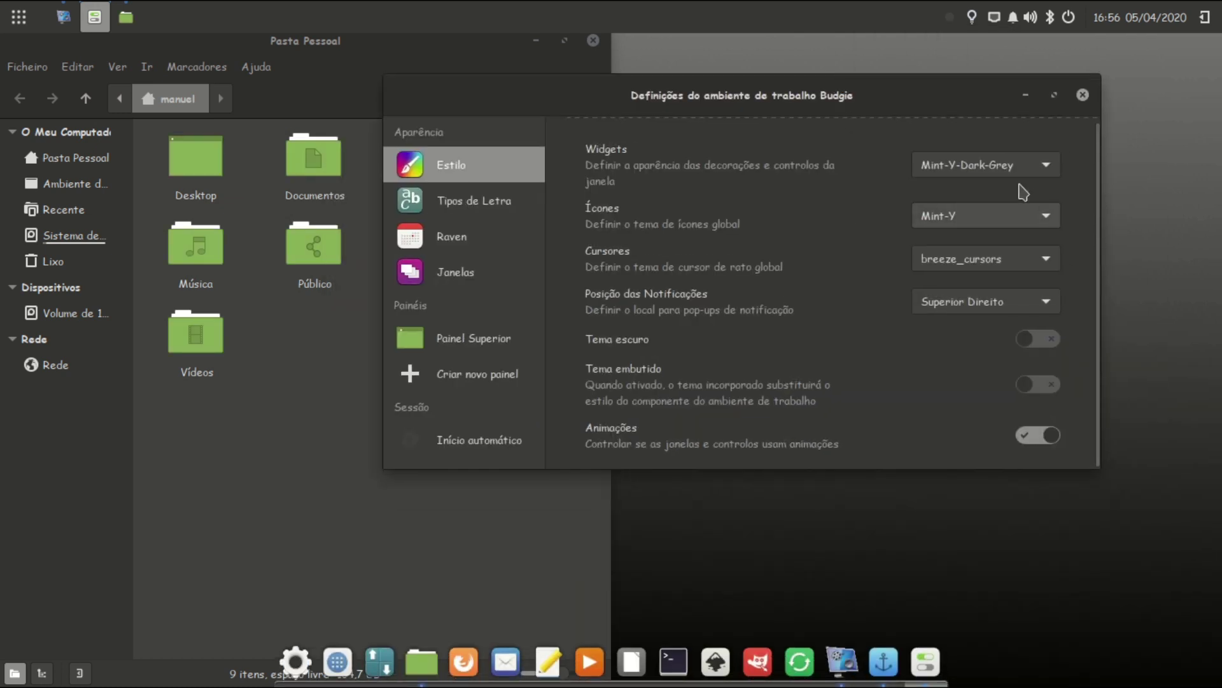
Step: Set the Ícones theme to Mint-Y-Dark-Grey, check the Cursores choices without changing them and close the desktop settings
click(1014, 207)
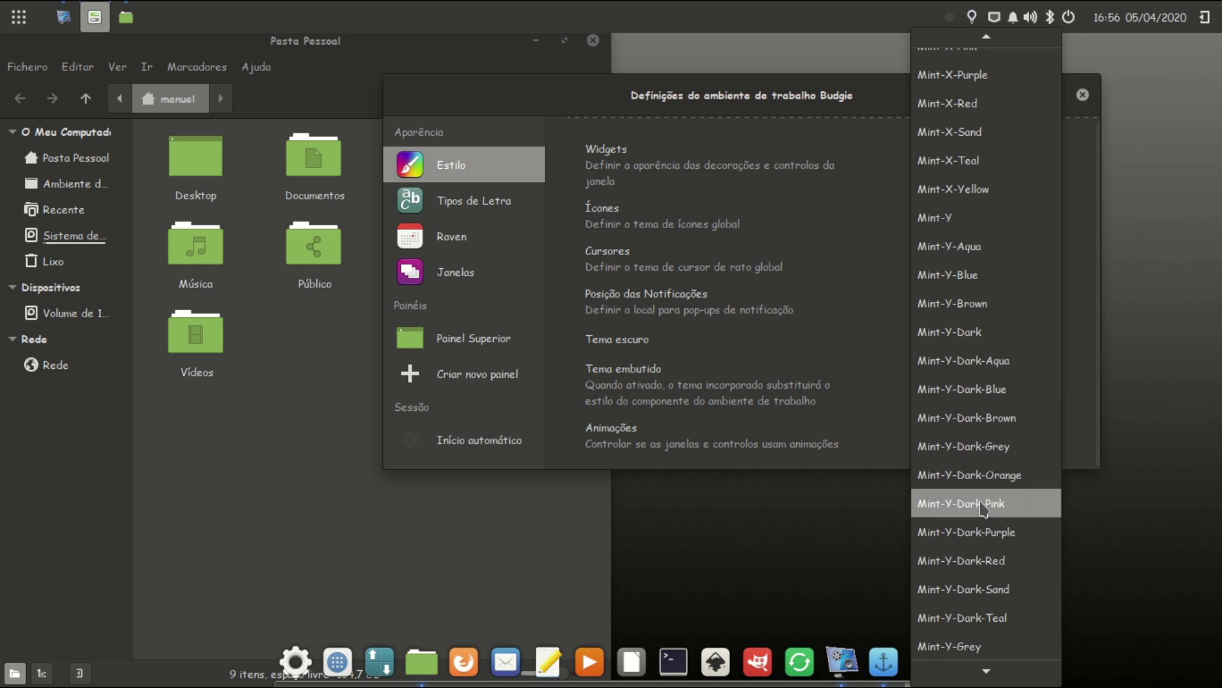
click(1006, 447)
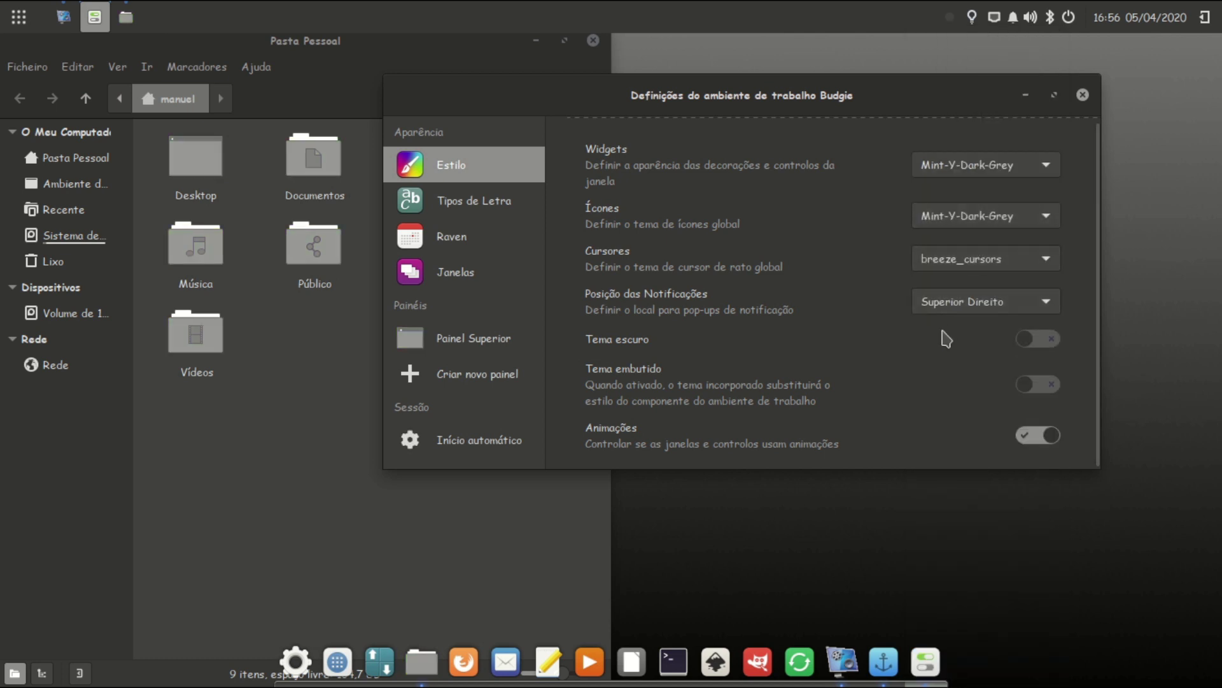
click(974, 267)
click(974, 263)
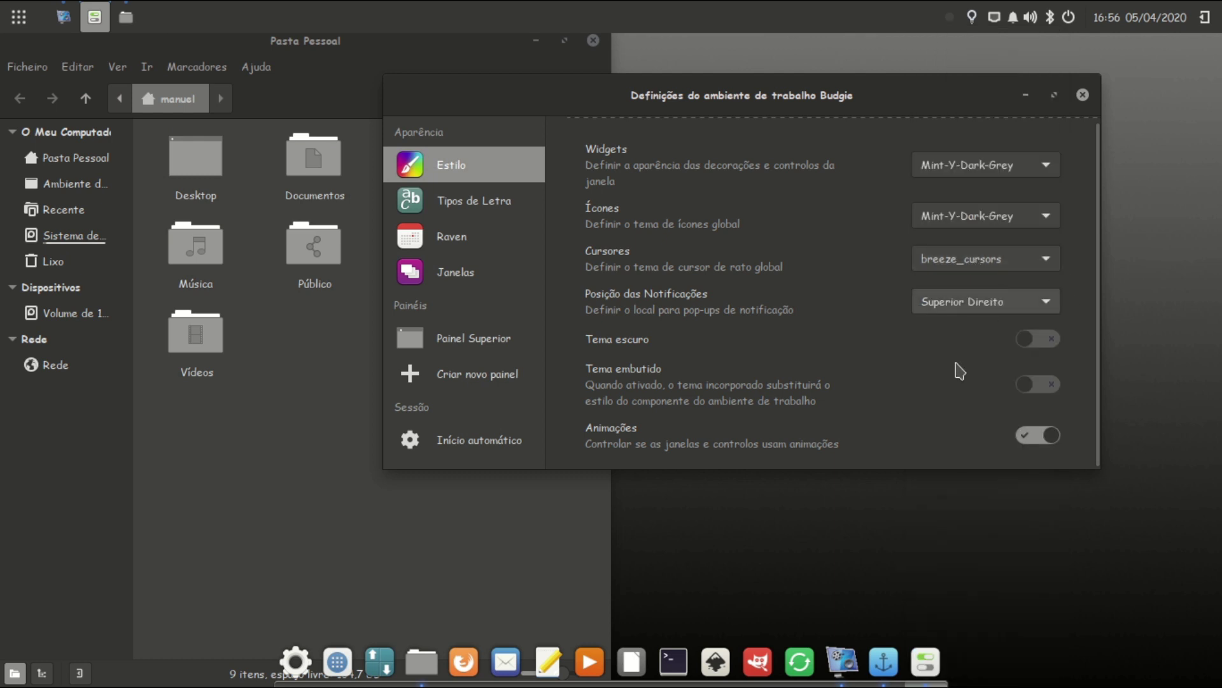
drag(963, 81, 1001, 110)
click(1120, 125)
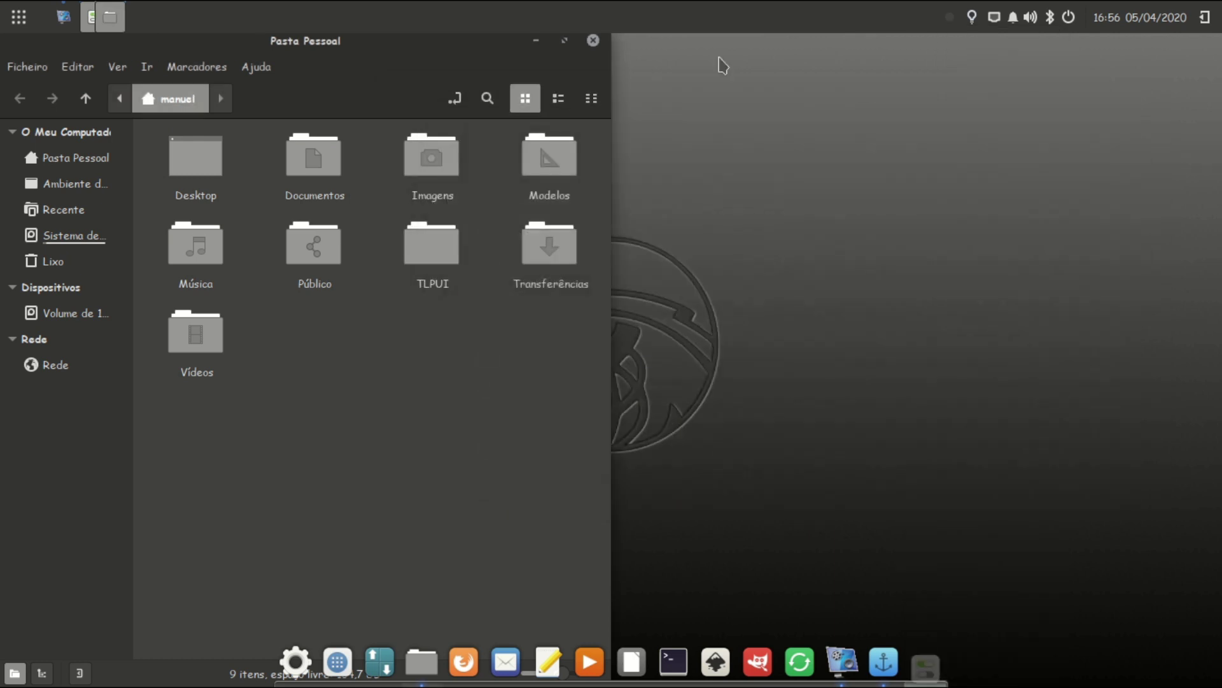
Step: View the TLPUI folder and the Pasta Pessoal folder with the new icons, closing the file window after each look
drag(377, 62, 707, 63)
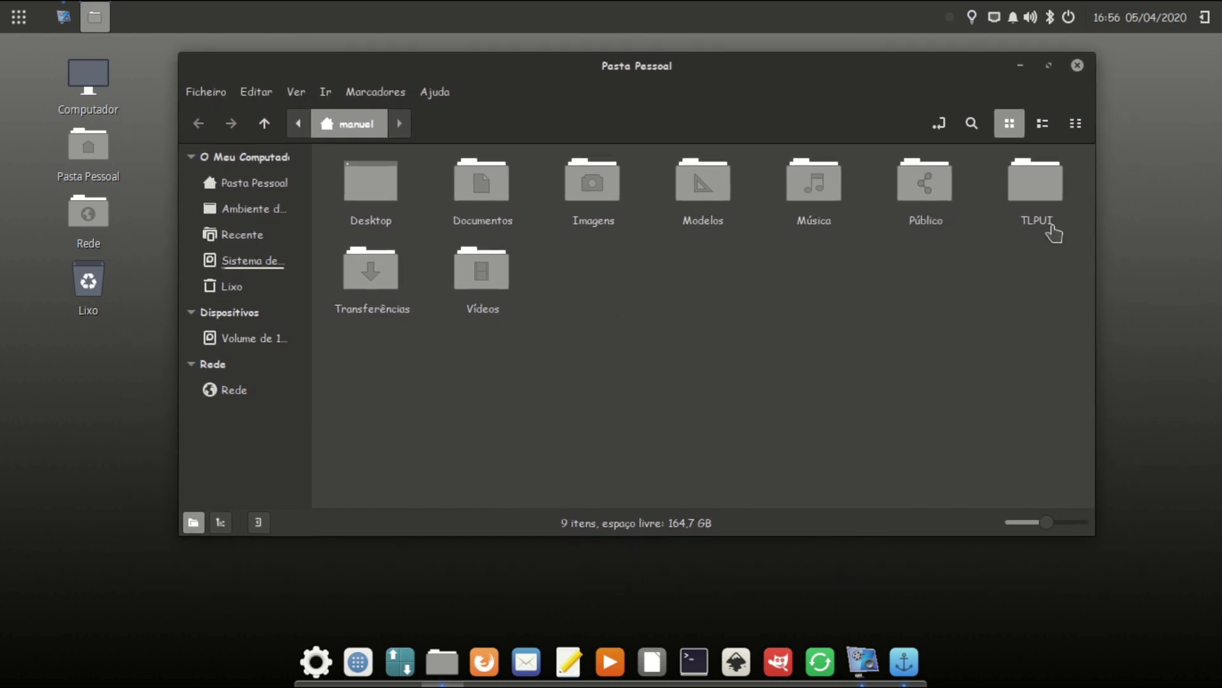
double_click(1036, 184)
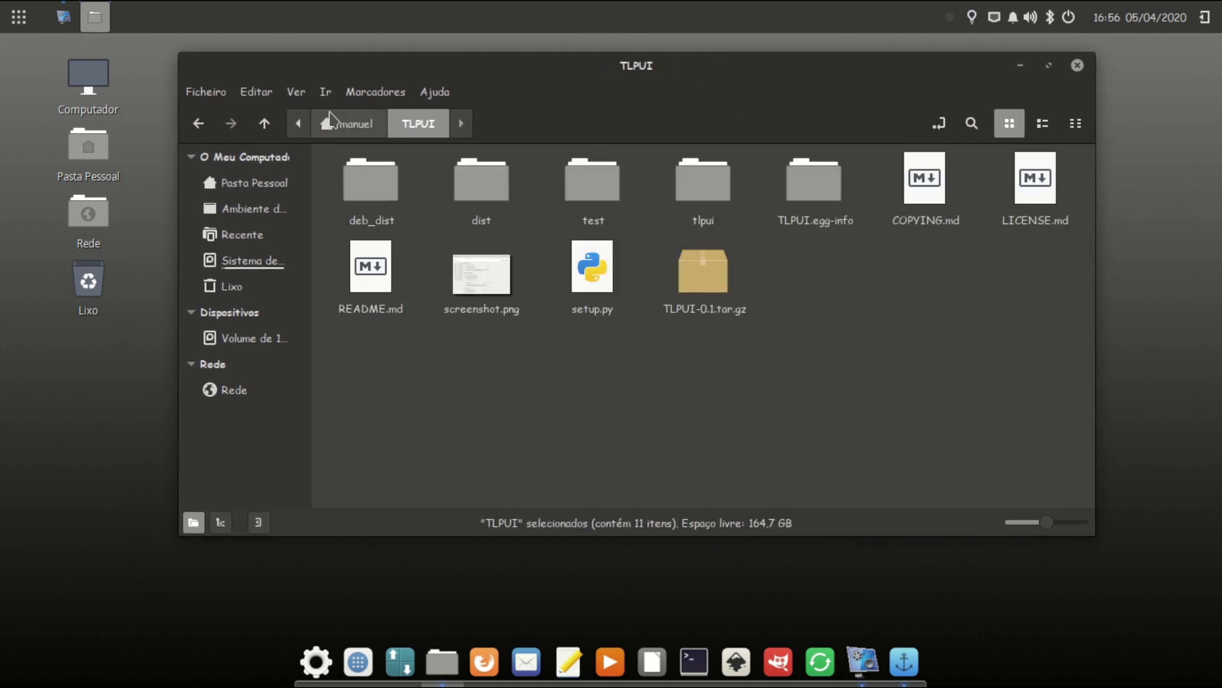
click(264, 125)
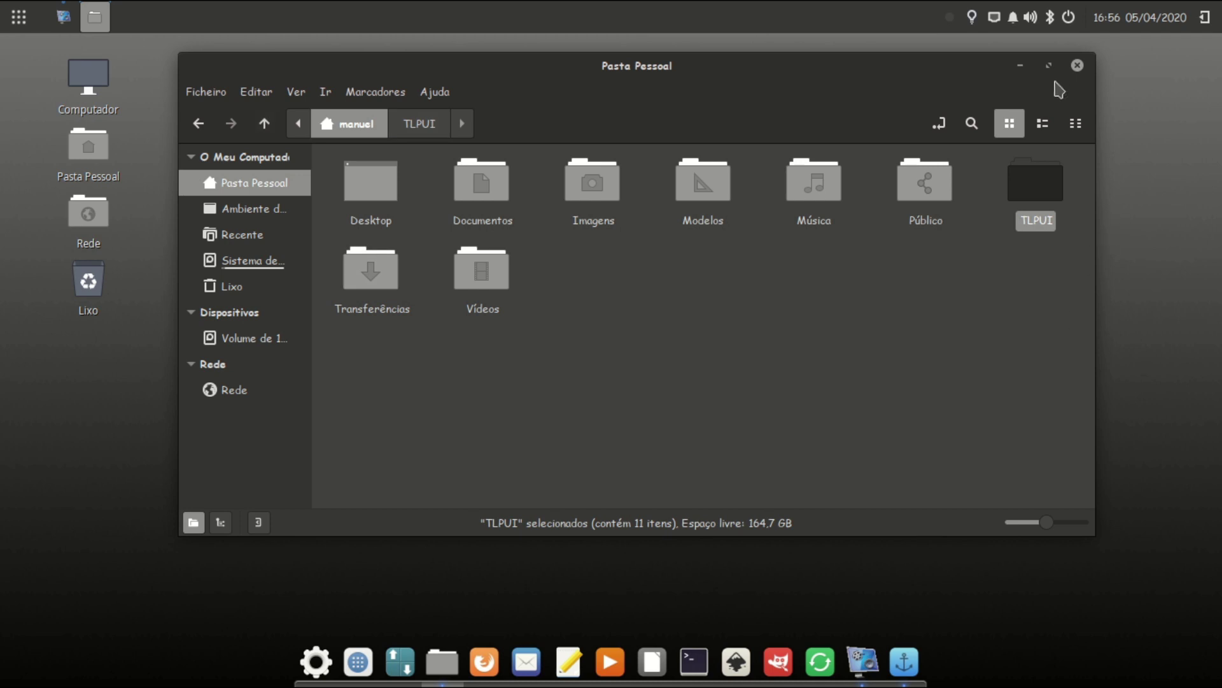
click(1077, 67)
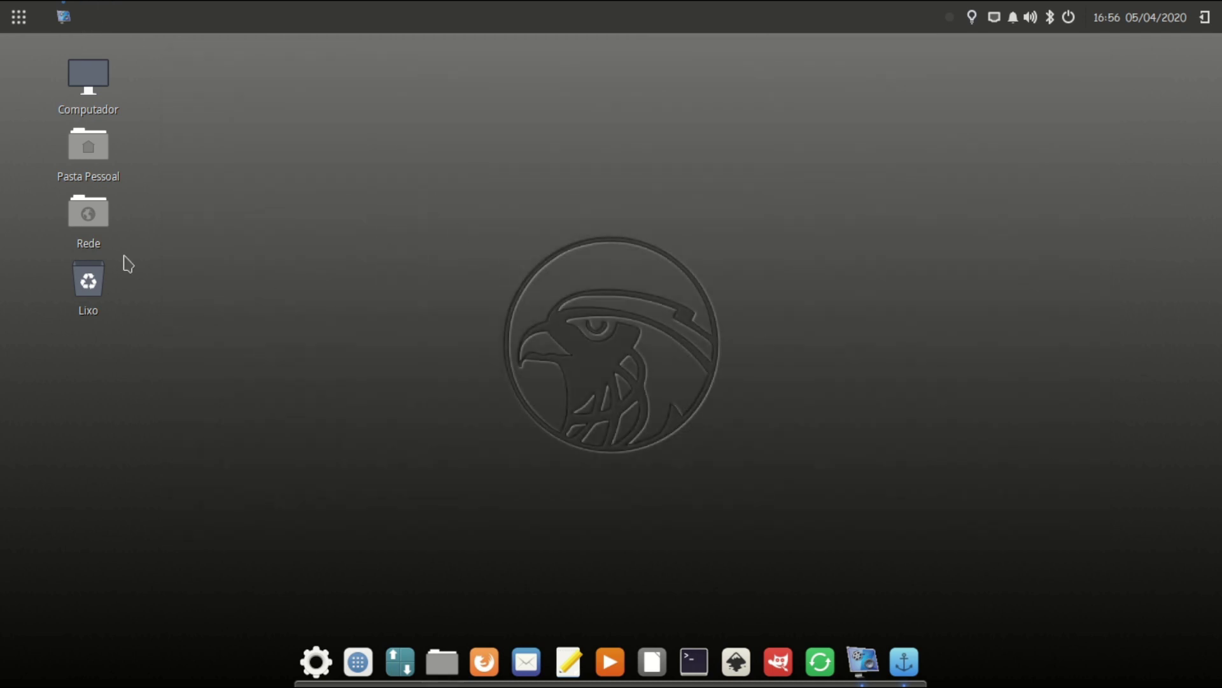
double_click(87, 147)
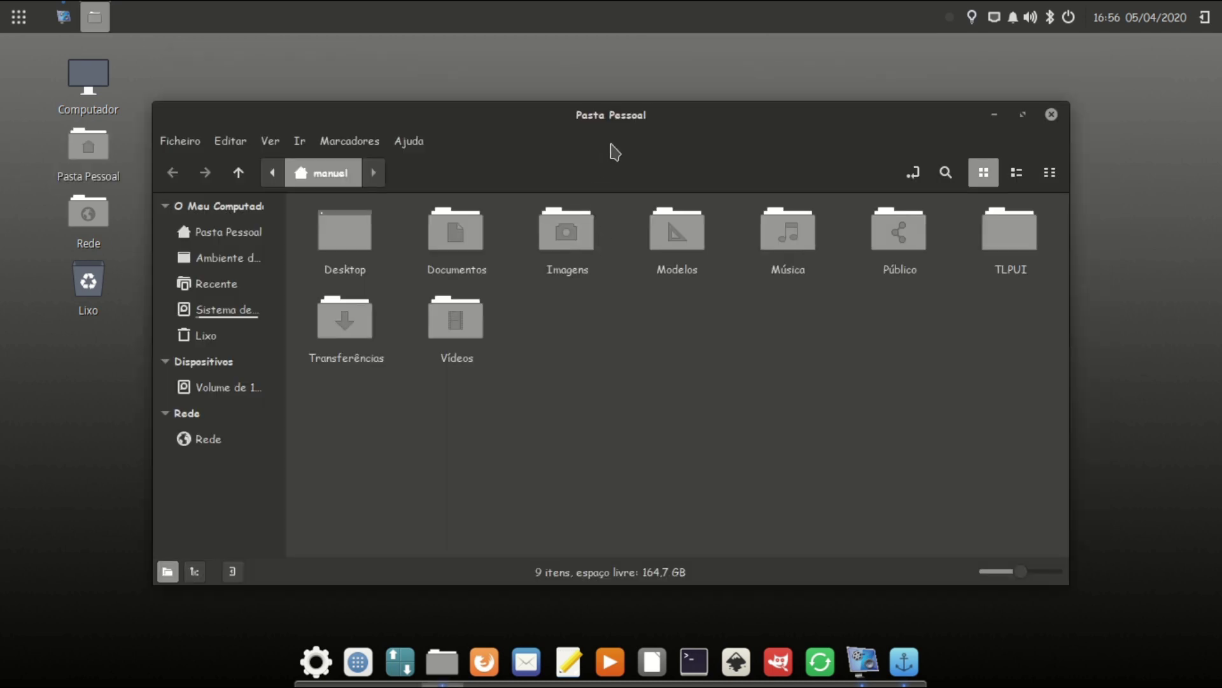
click(1083, 79)
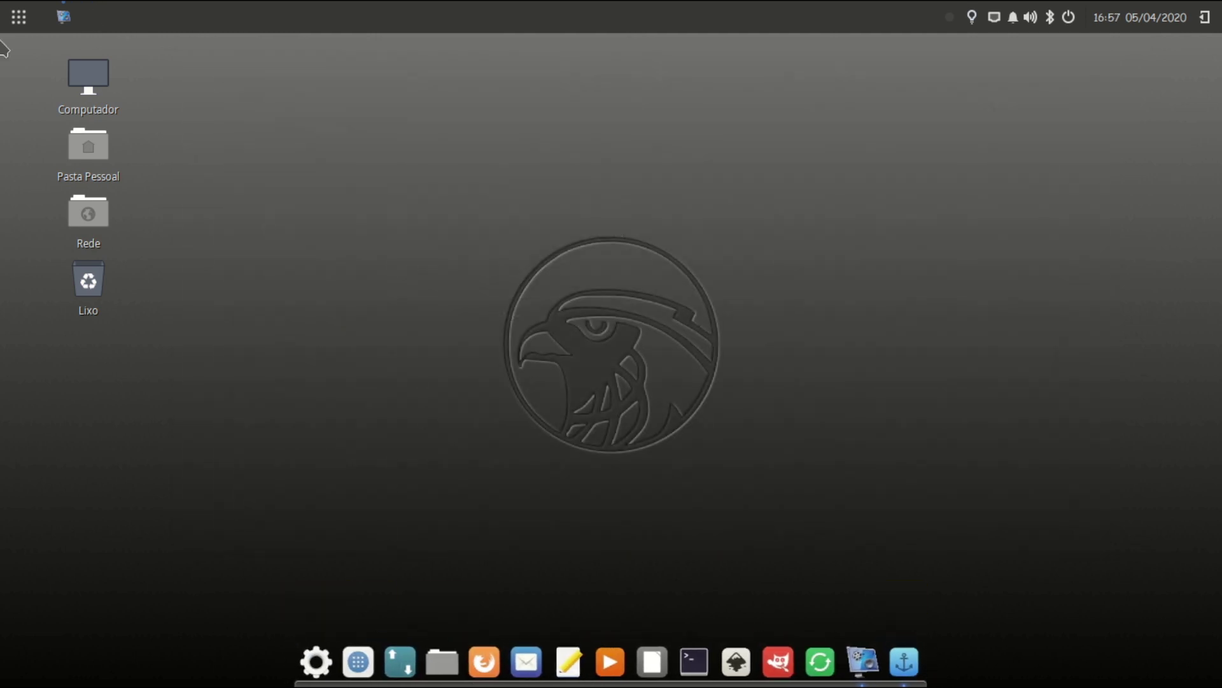
Step: Browse the application menu's categories from Acessórios to Outras to view their icons, and close the menu
click(30, 25)
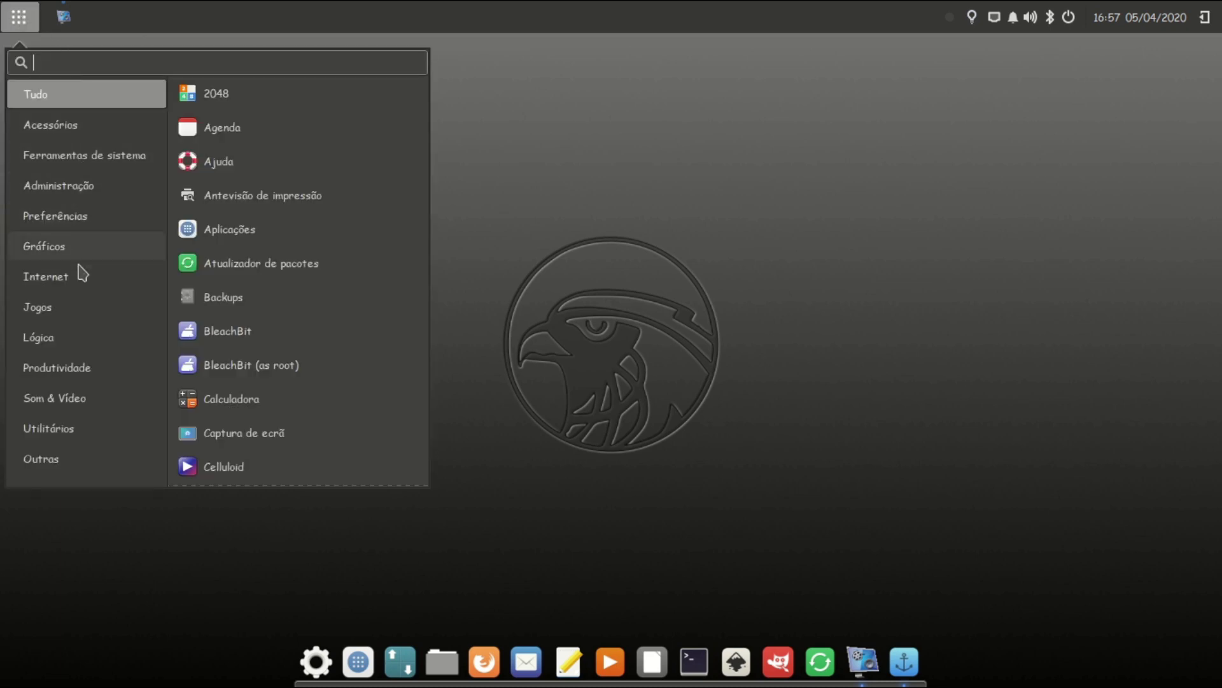
click(80, 129)
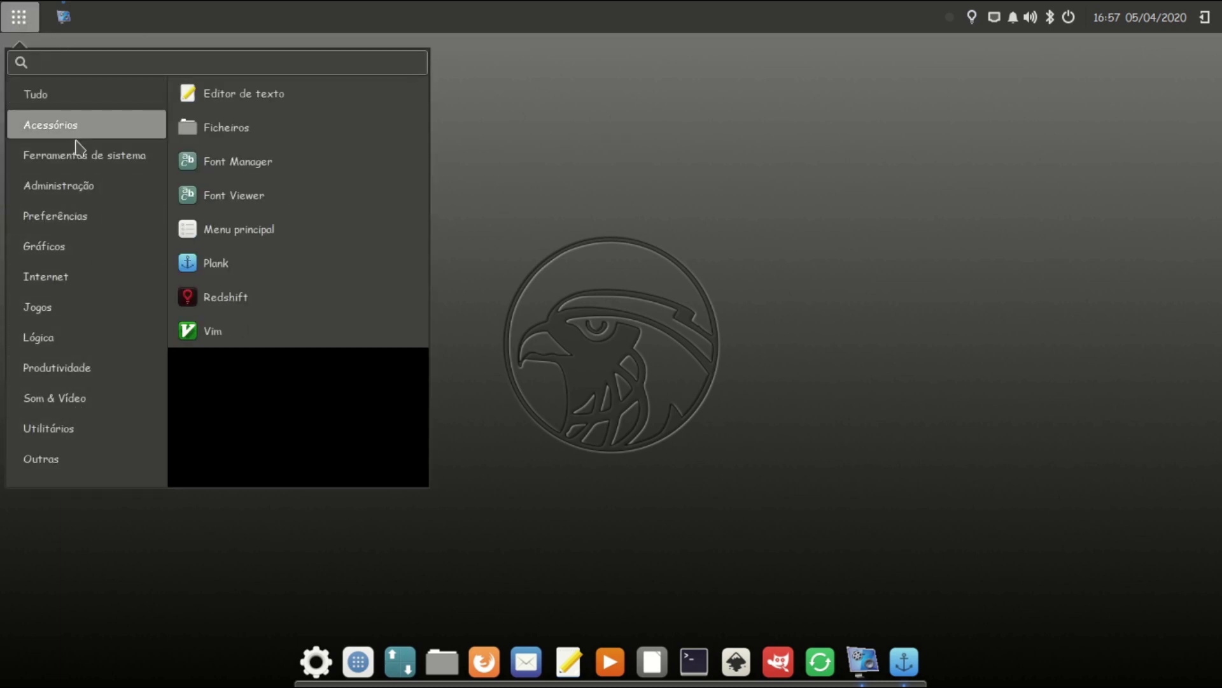
click(75, 155)
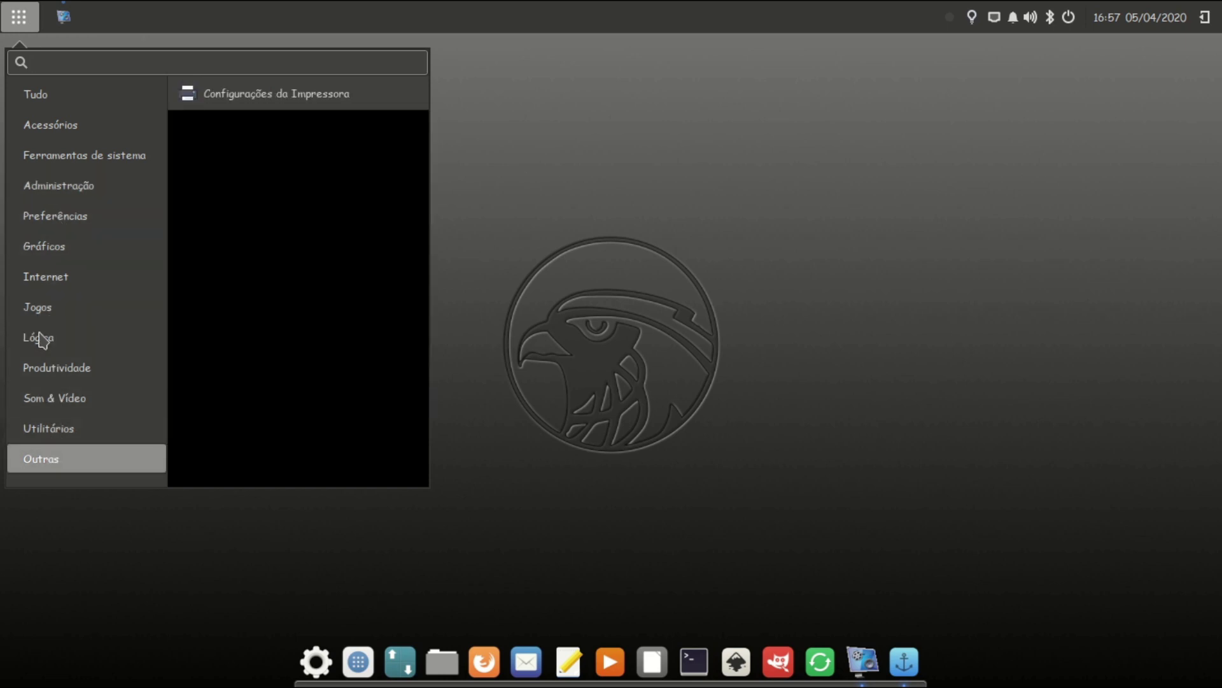
click(1155, 388)
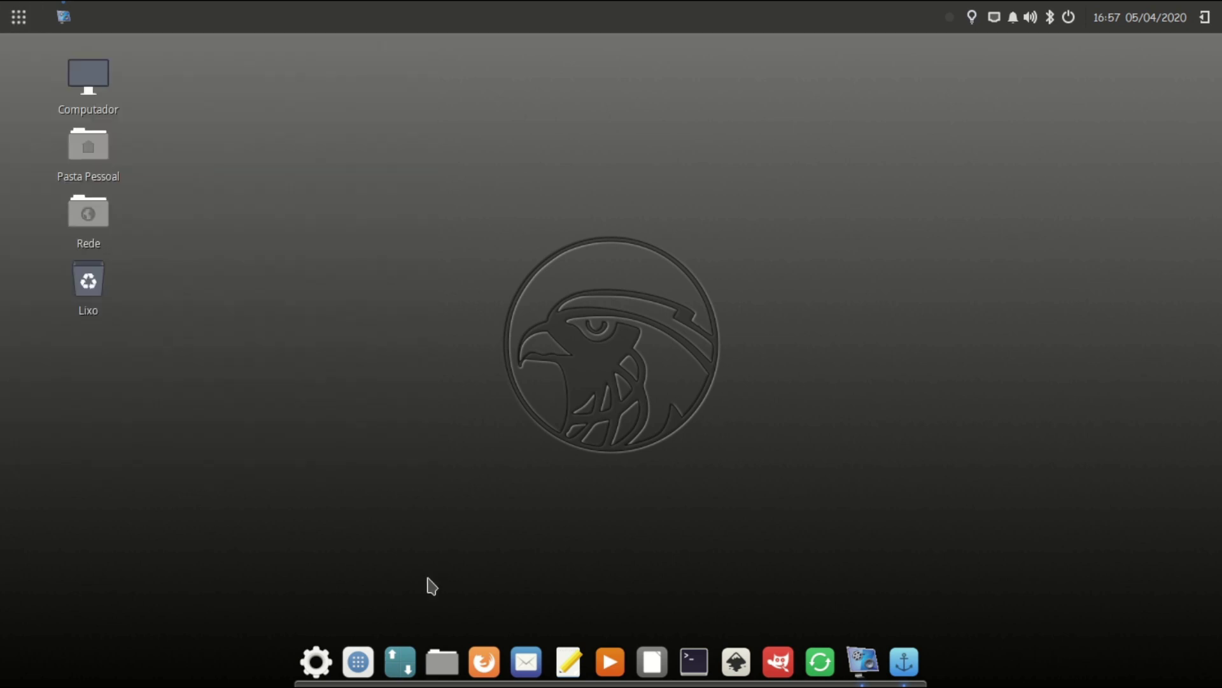
Step: Launch the Synaptic package manager, authenticate with the account password and move its window towards the middle of the desktop
click(400, 656)
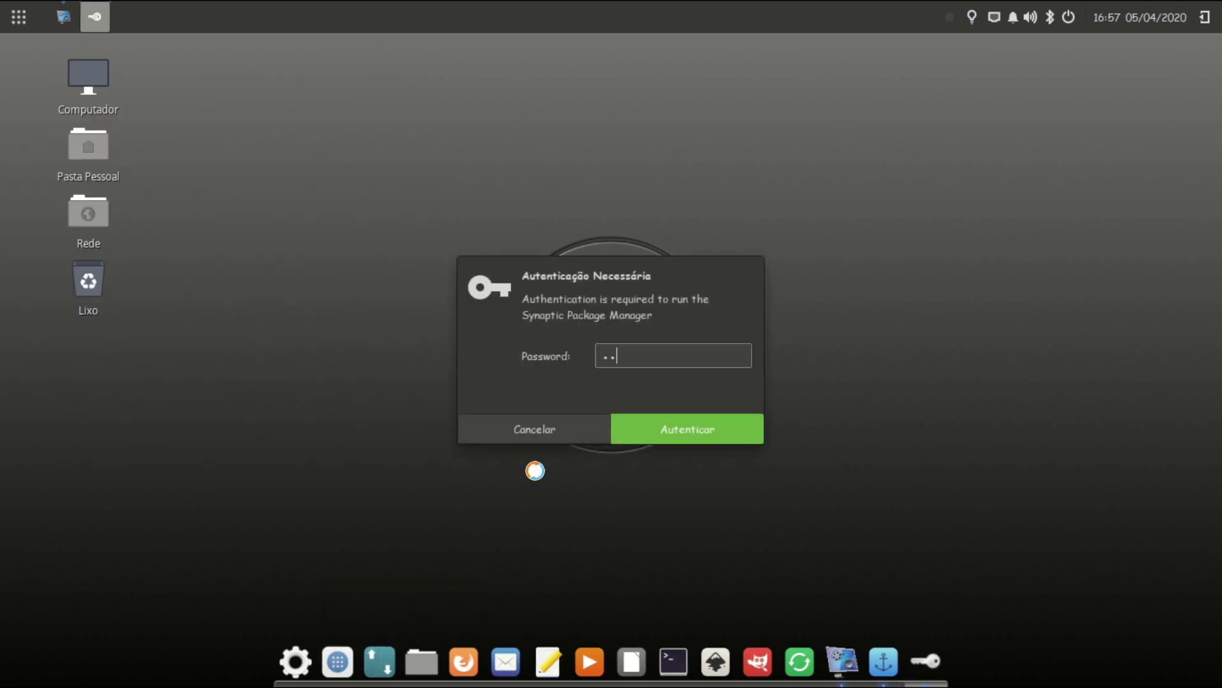
key(Return)
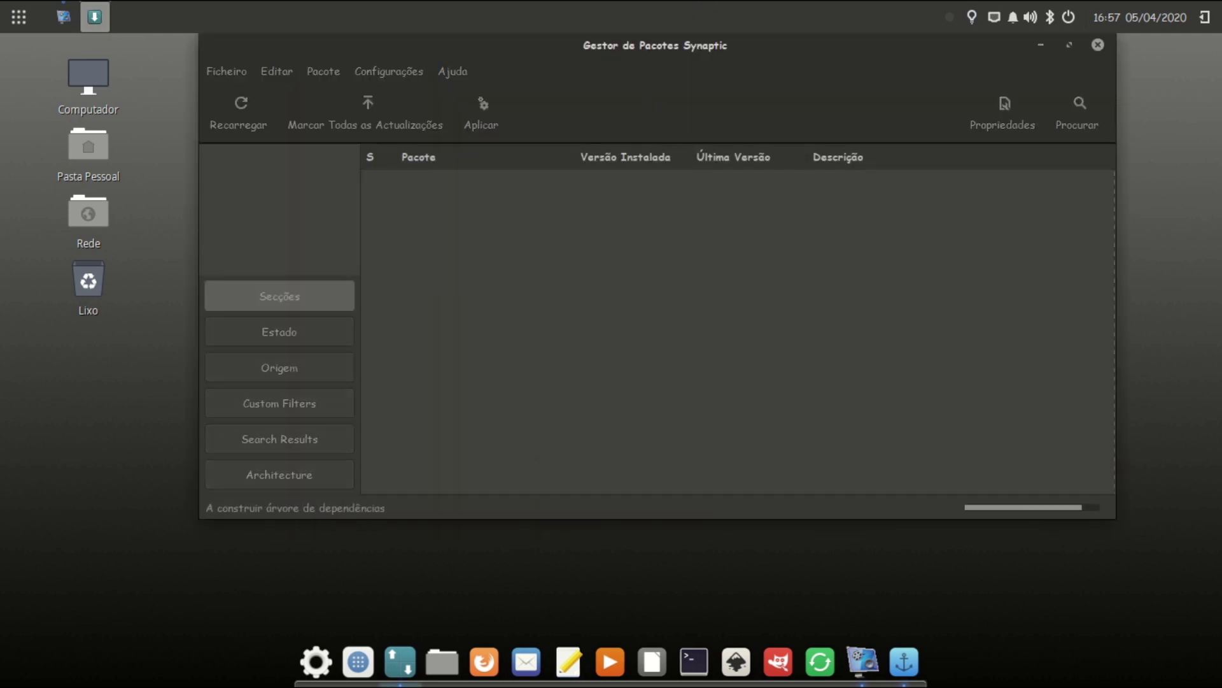
drag(708, 52, 666, 97)
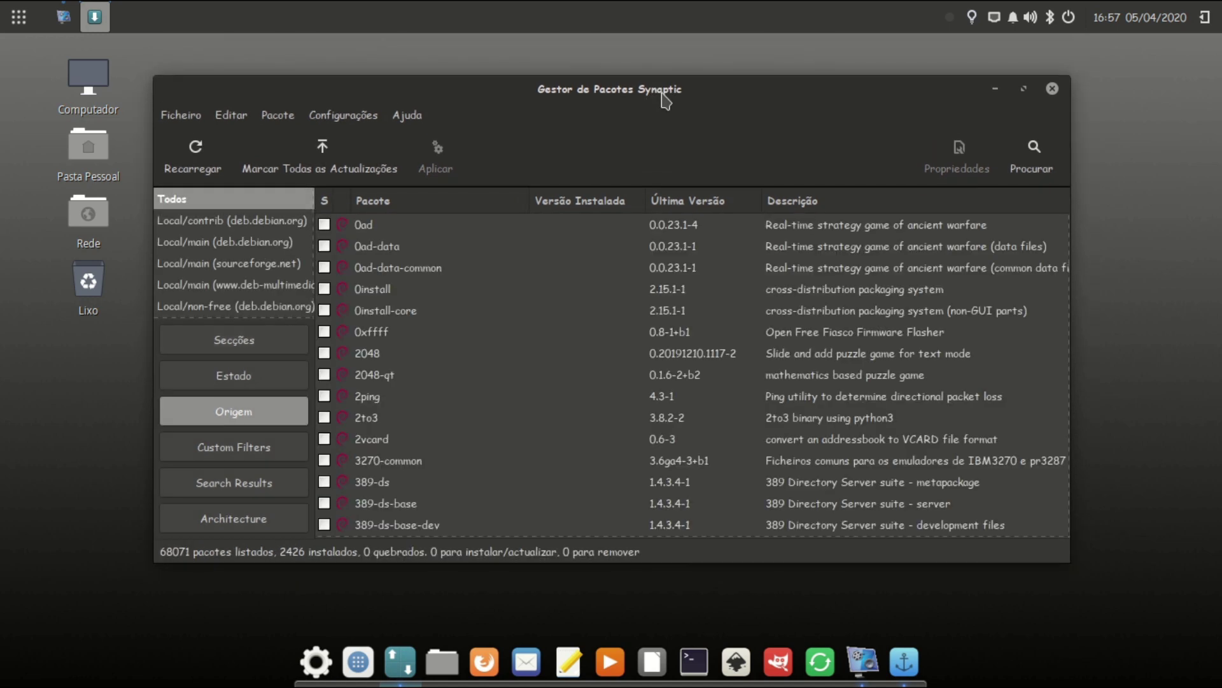
Step: Search the packages for arc-theme and mark the arc-theme package for installation
click(1035, 163)
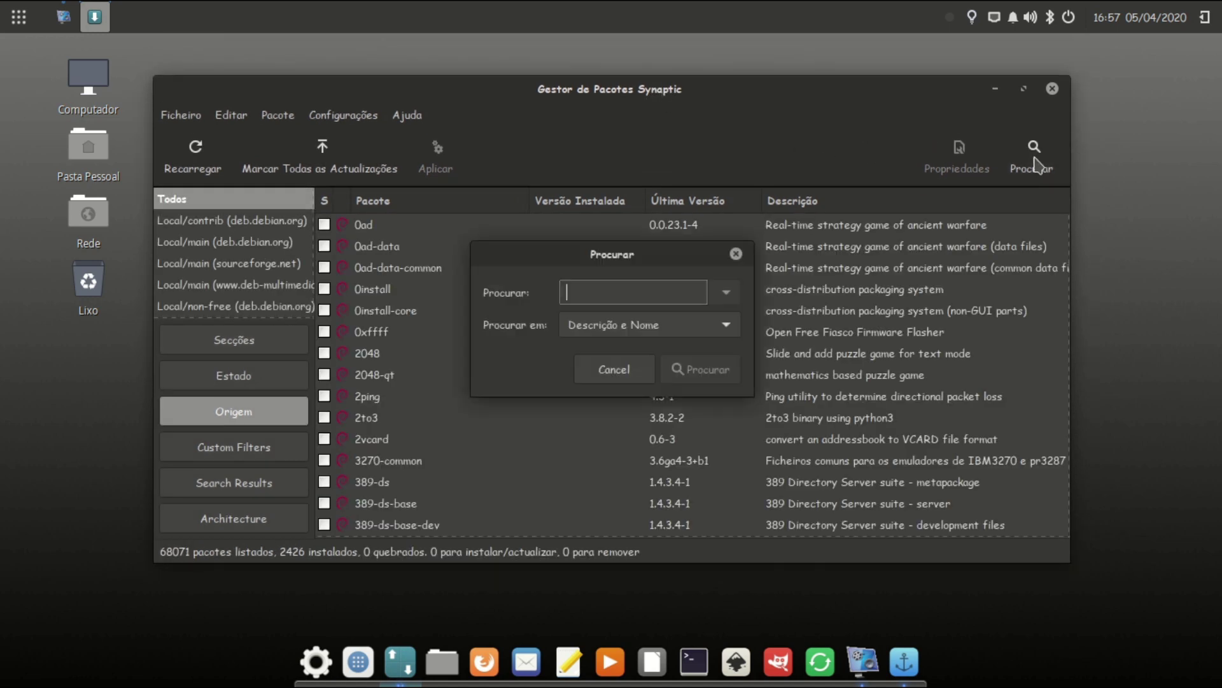
text(arc-theme)
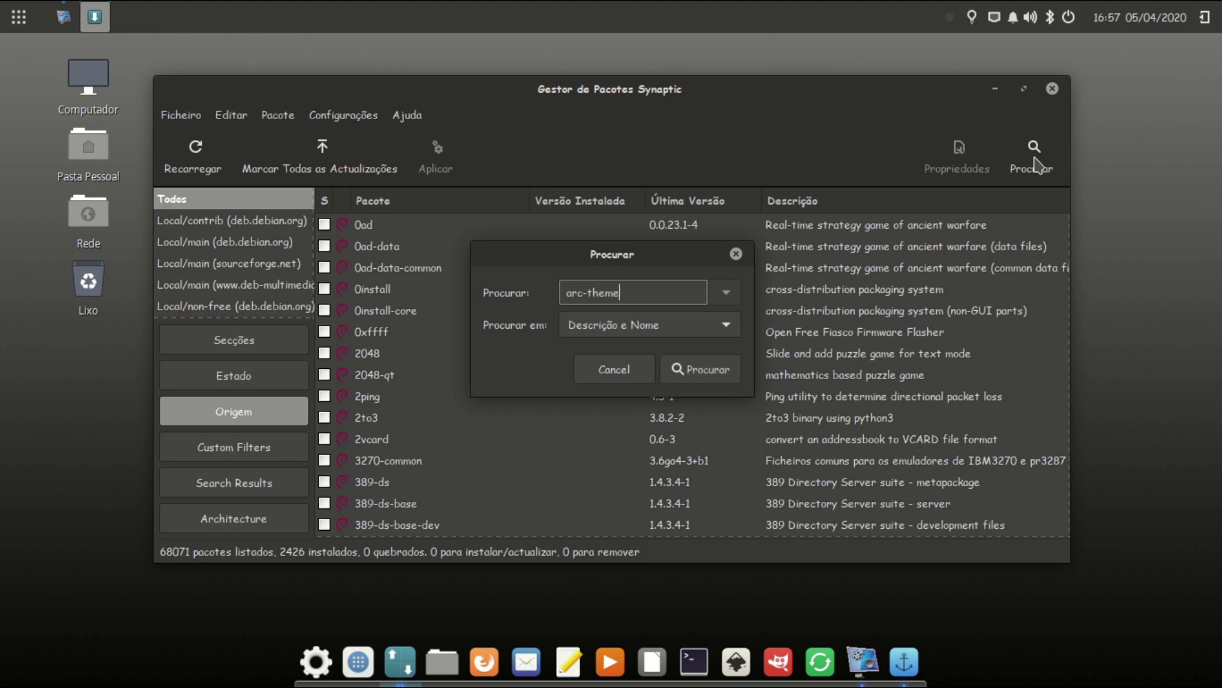
key(Return)
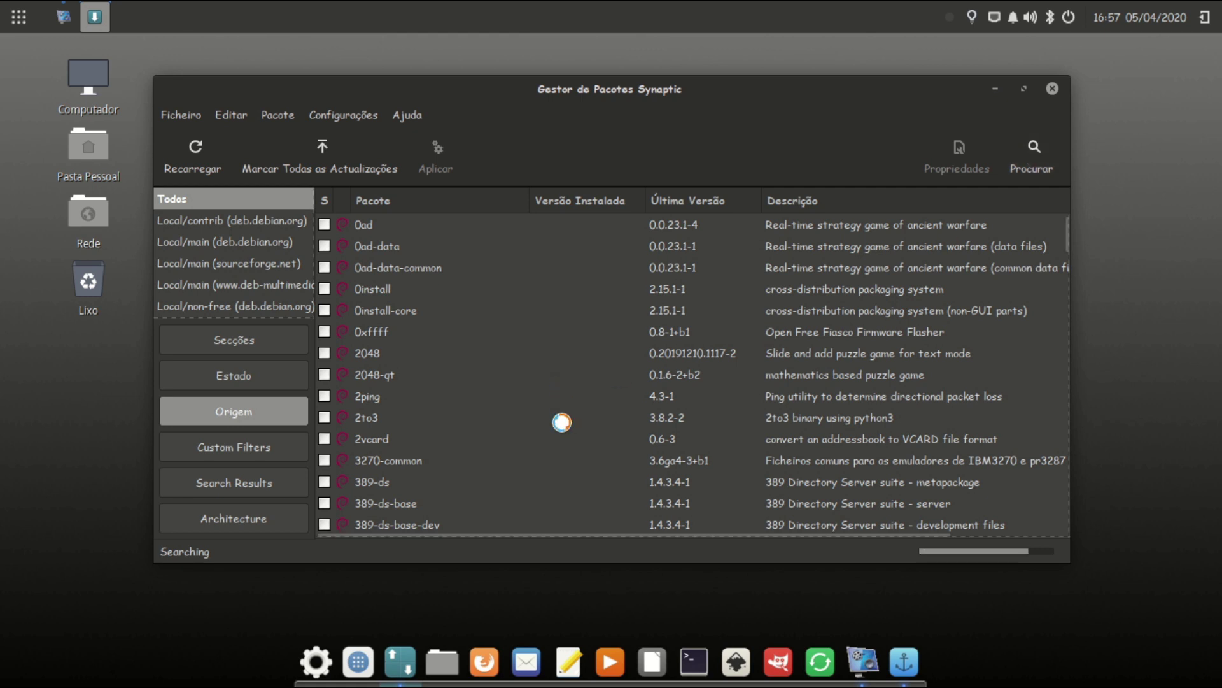
double_click(391, 225)
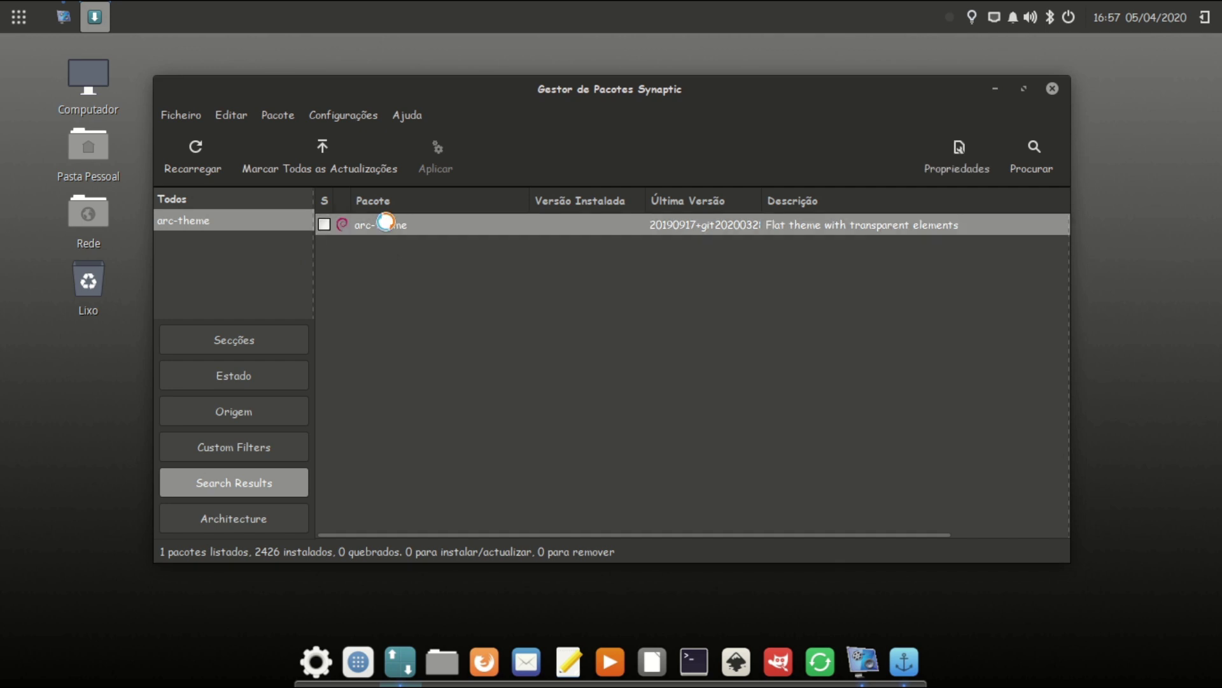
Step: Search the packages for arc-icon-theme and mark the arc-icons package for installation
click(1022, 158)
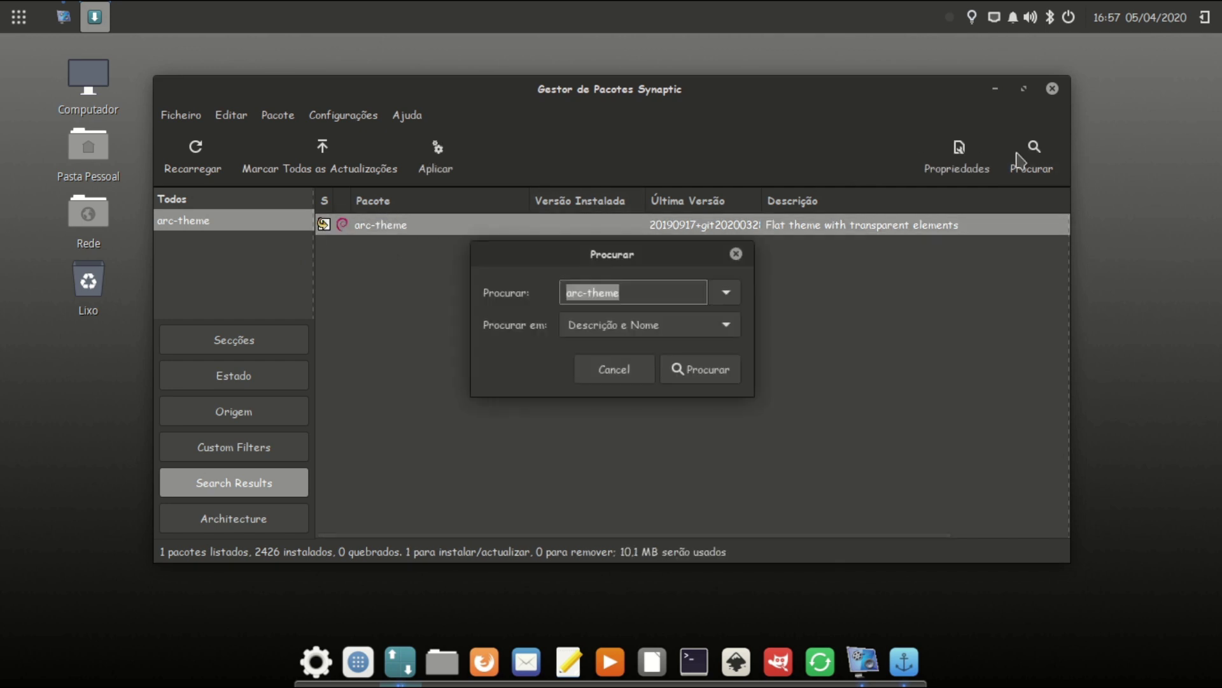
text(a)
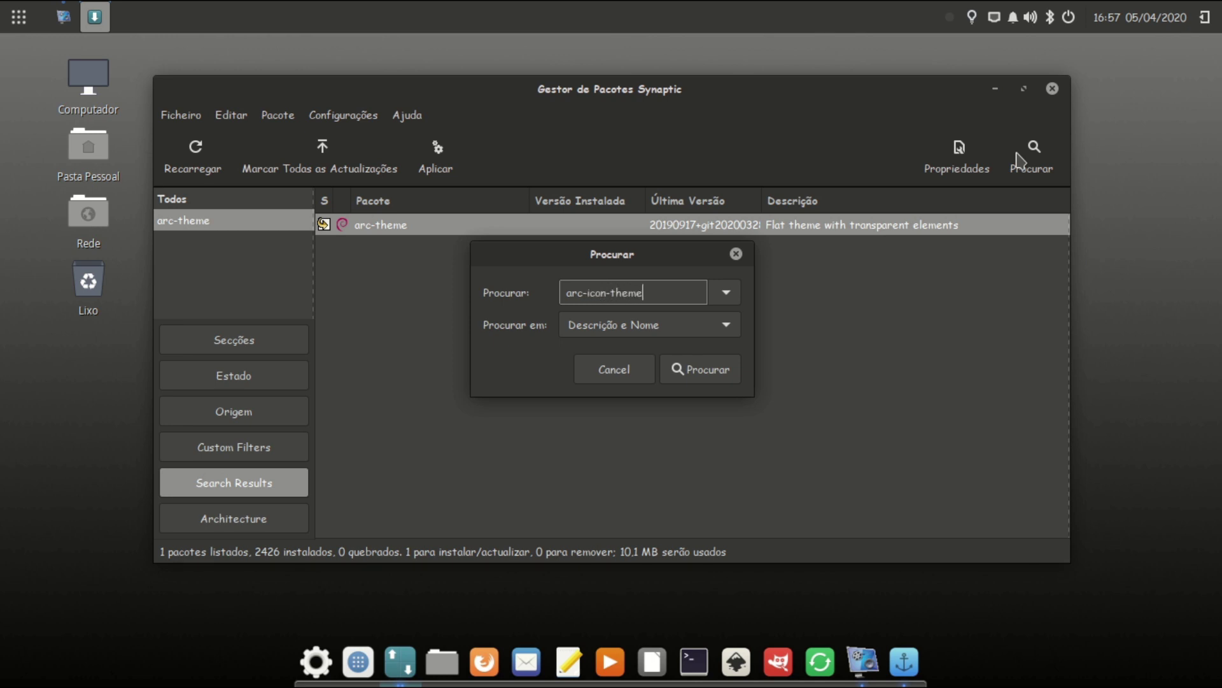
key(Return)
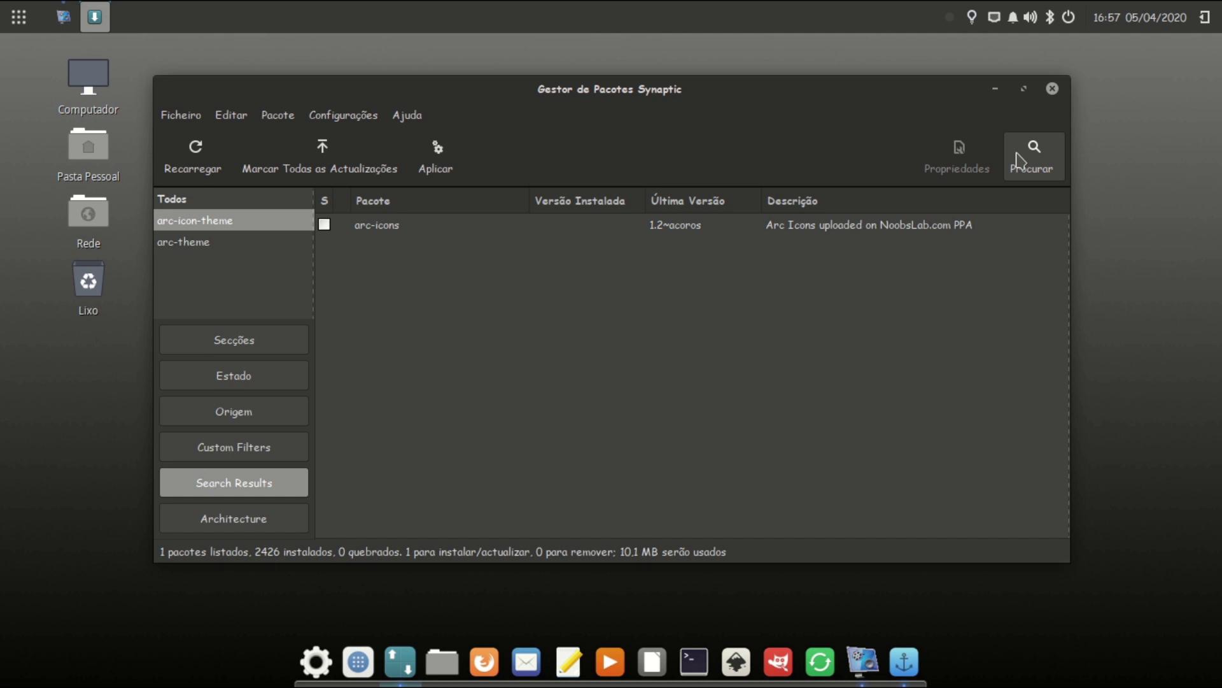
double_click(377, 224)
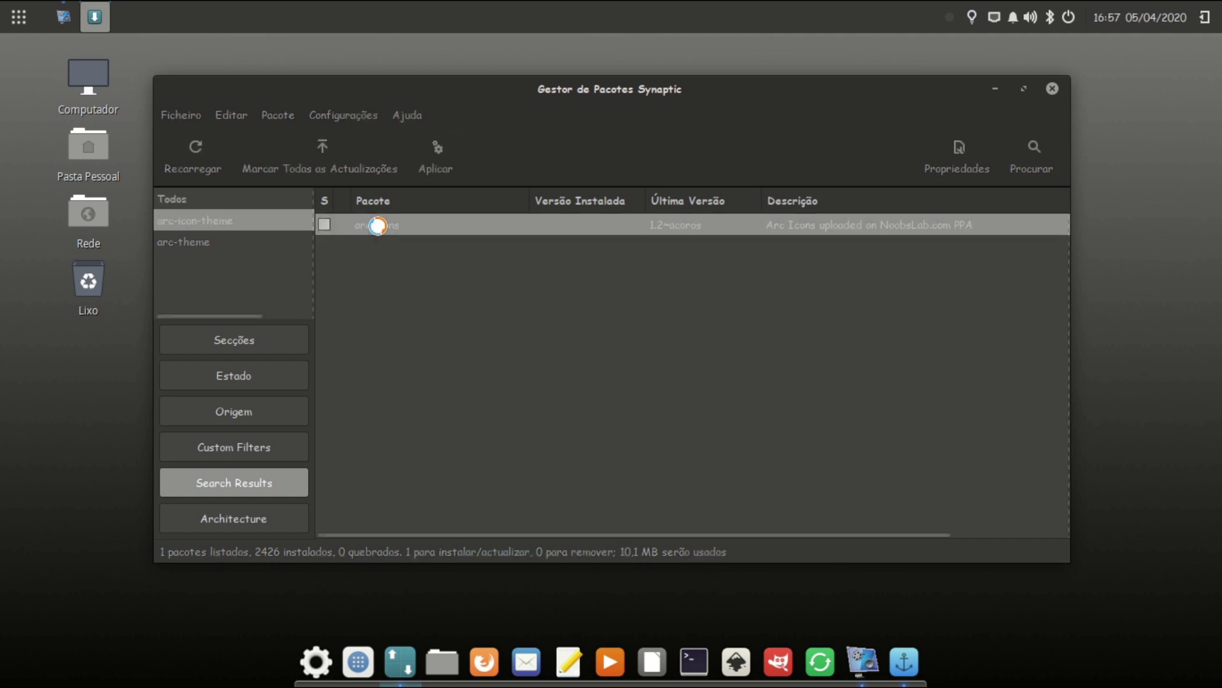
Step: Apply the marked package installations and close the package manager once they finish
click(447, 162)
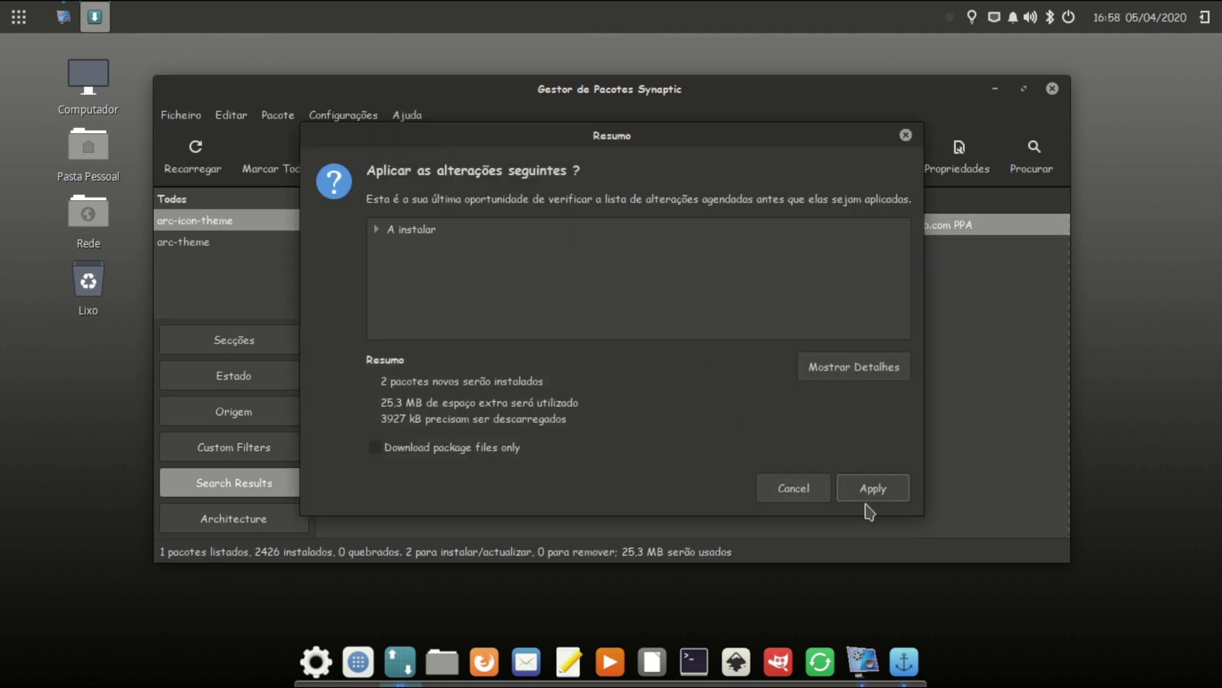
click(870, 503)
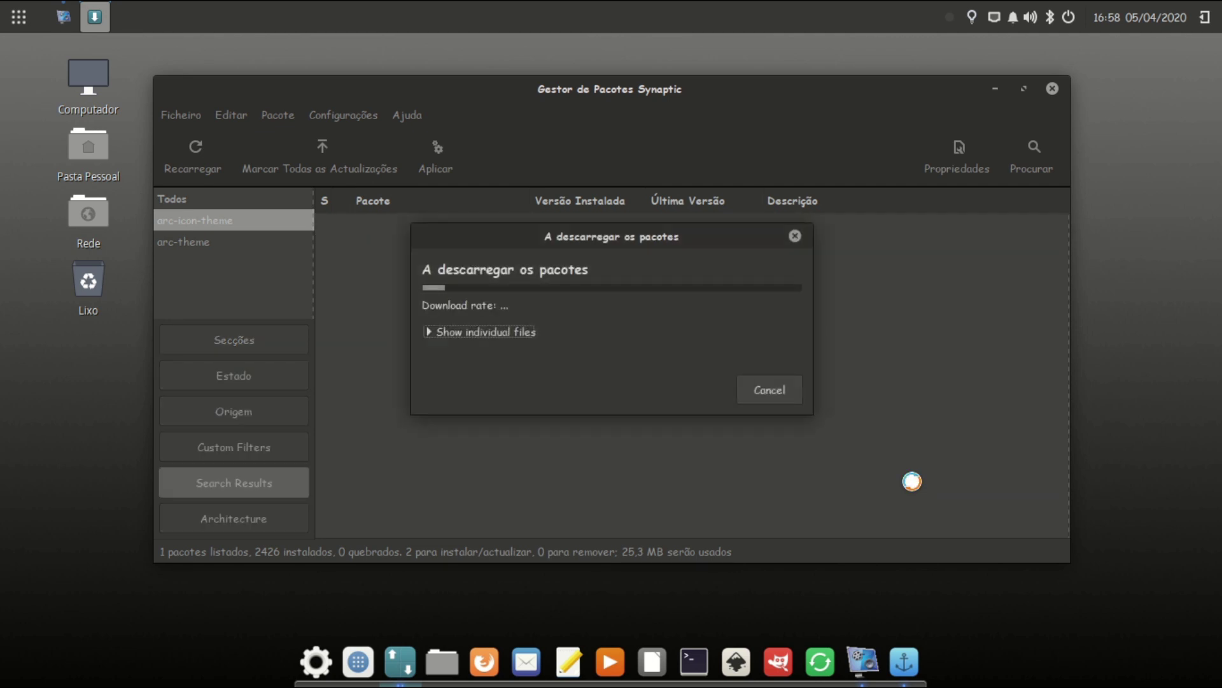
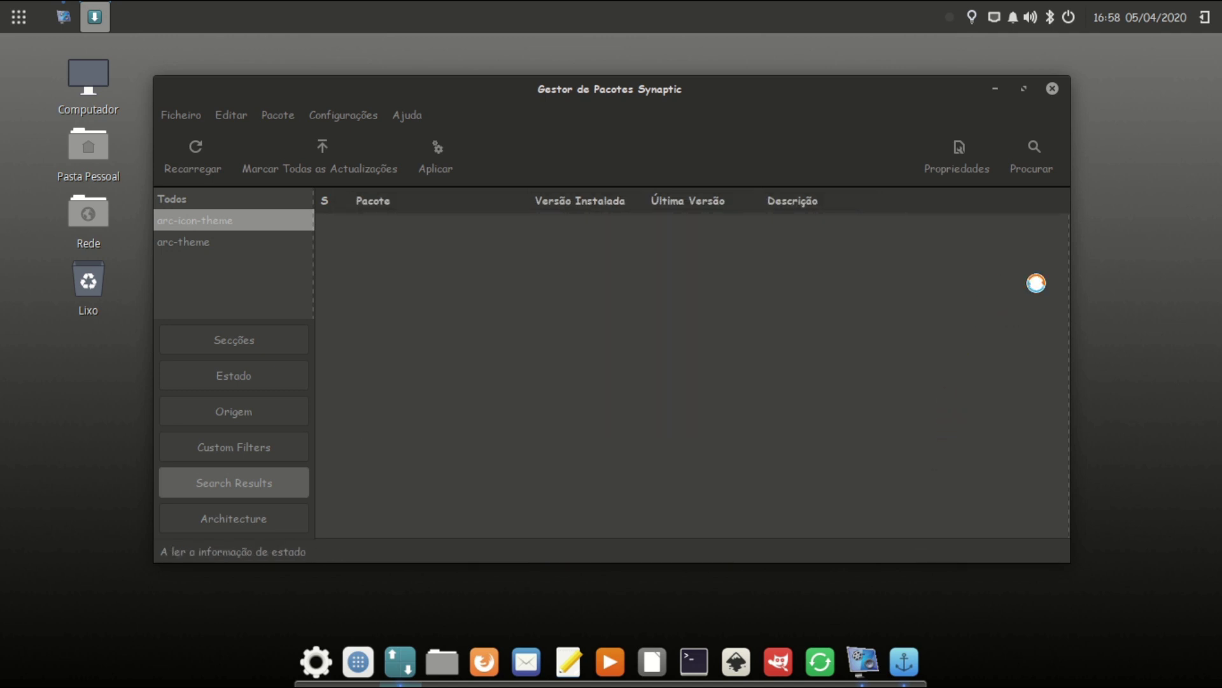
click(1053, 90)
Step: Open the Budgie desktop settings and move their window up towards the top panel
click(1204, 17)
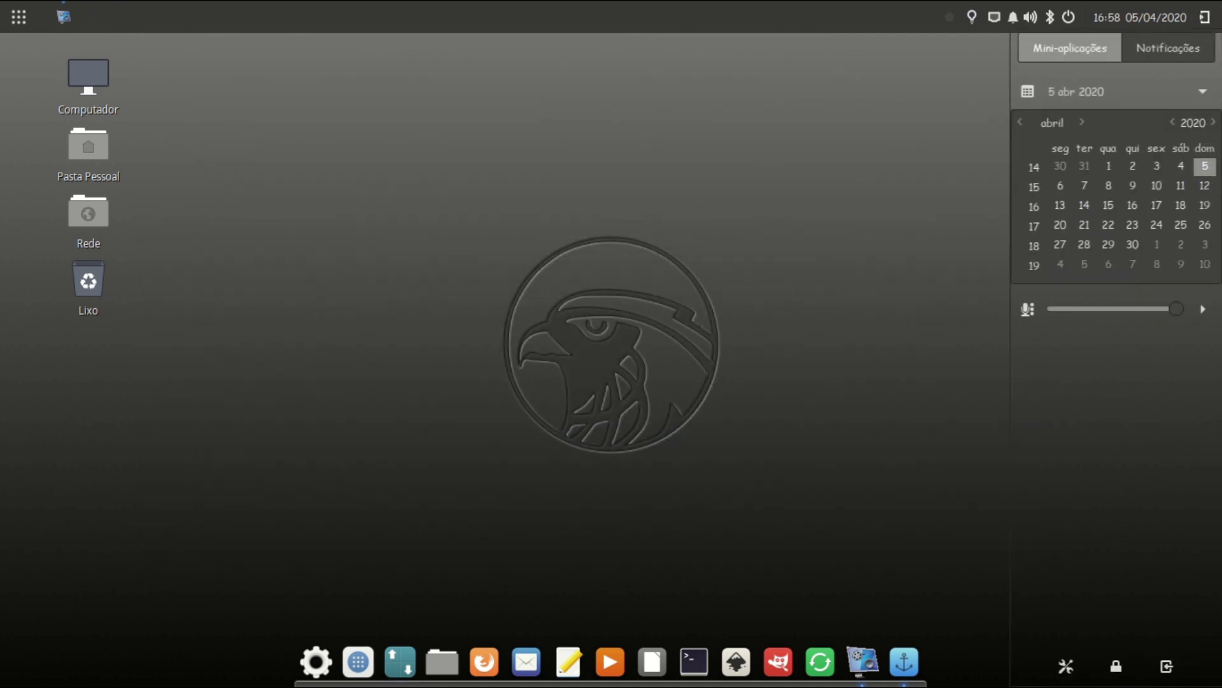
click(1064, 666)
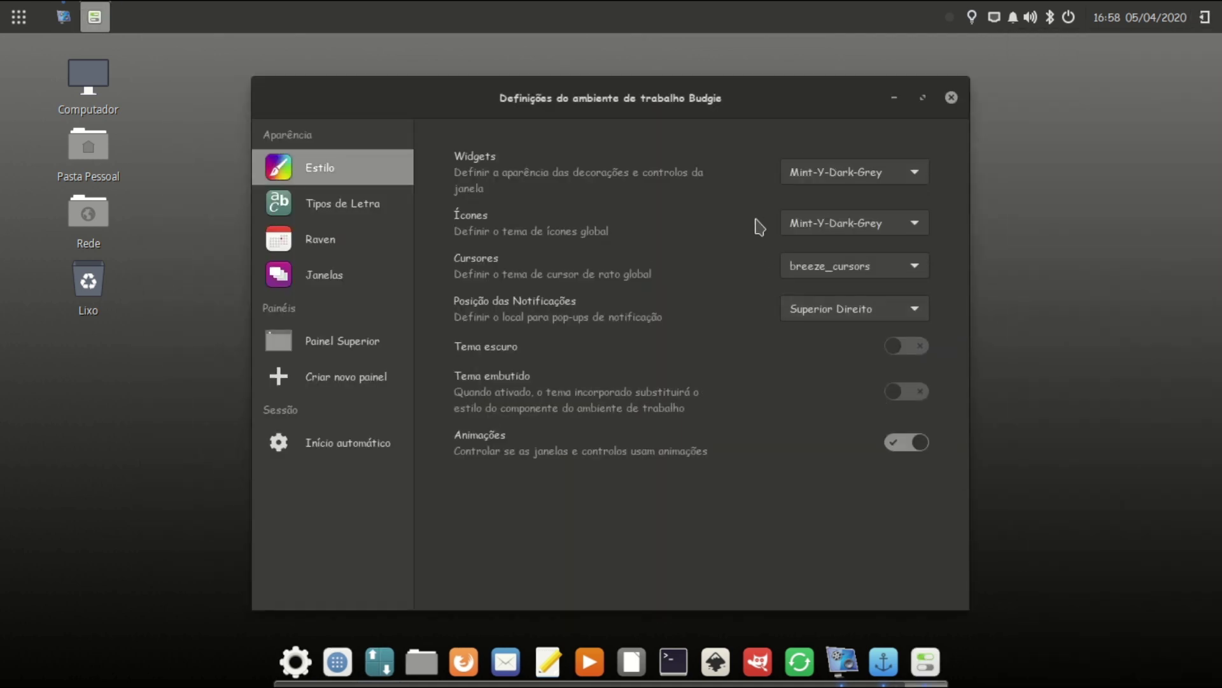
drag(739, 89, 705, 42)
Step: Set the widget theme to Arc and move the settings window aside to clear space for the application menu
click(780, 131)
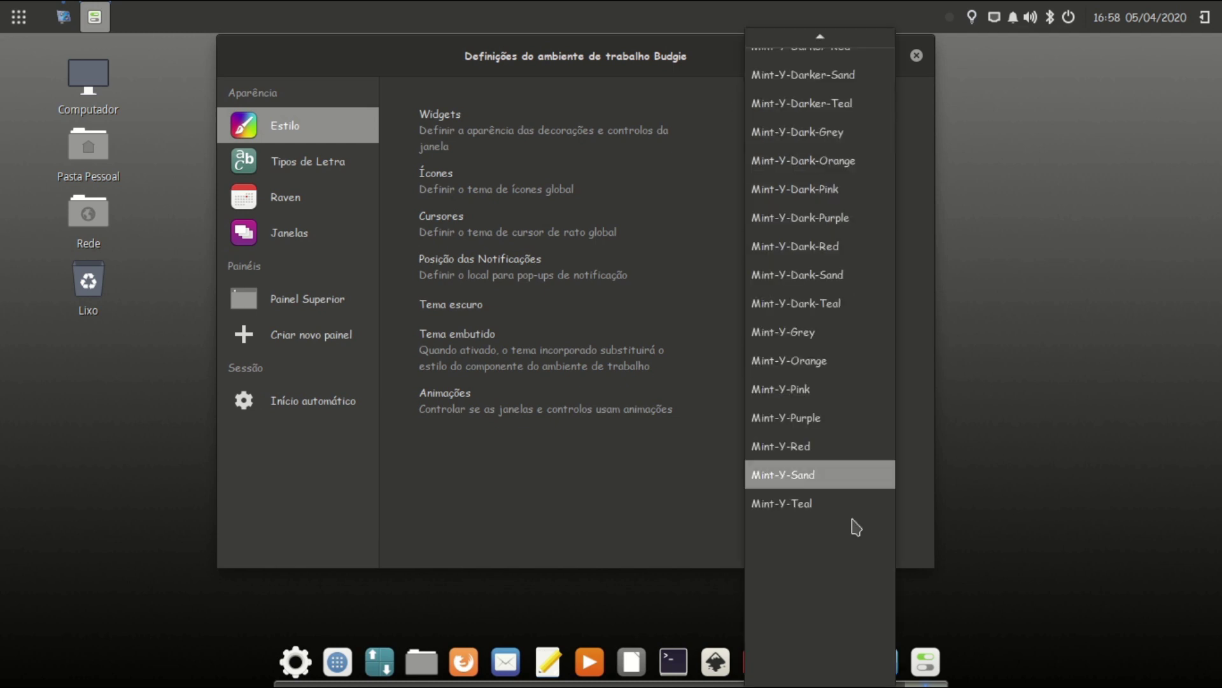
mouse_move(815, 39)
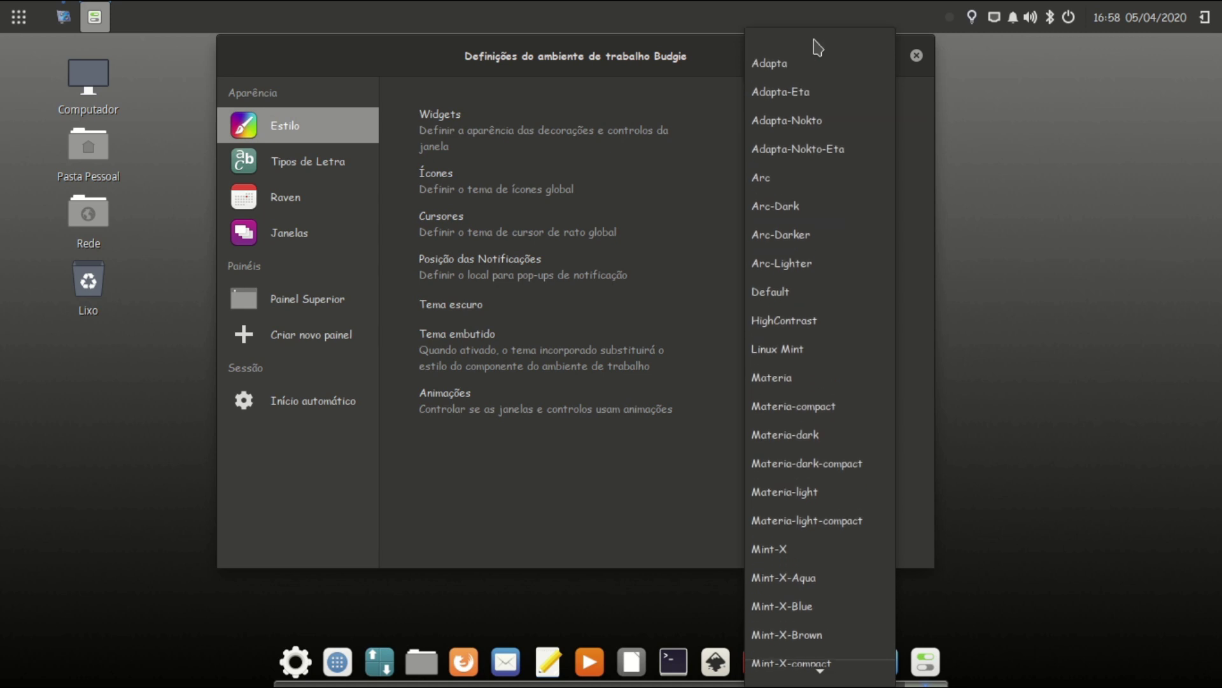
key(Escape)
click(797, 134)
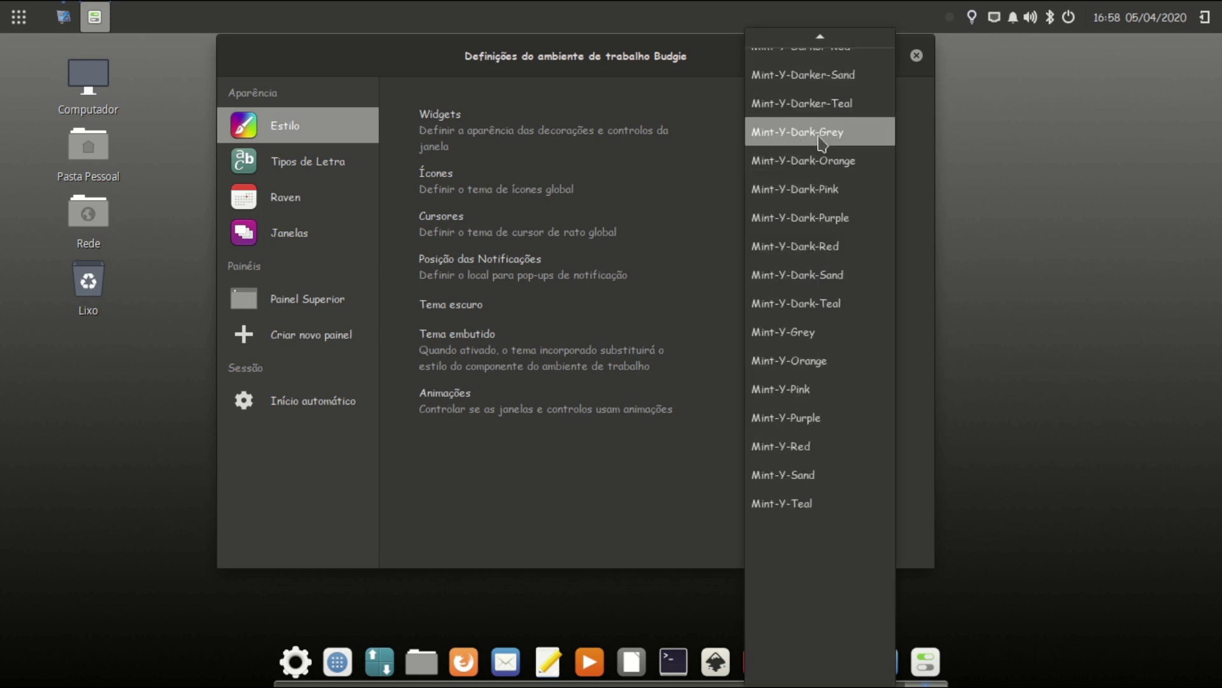
scroll(821, 141, up, 5)
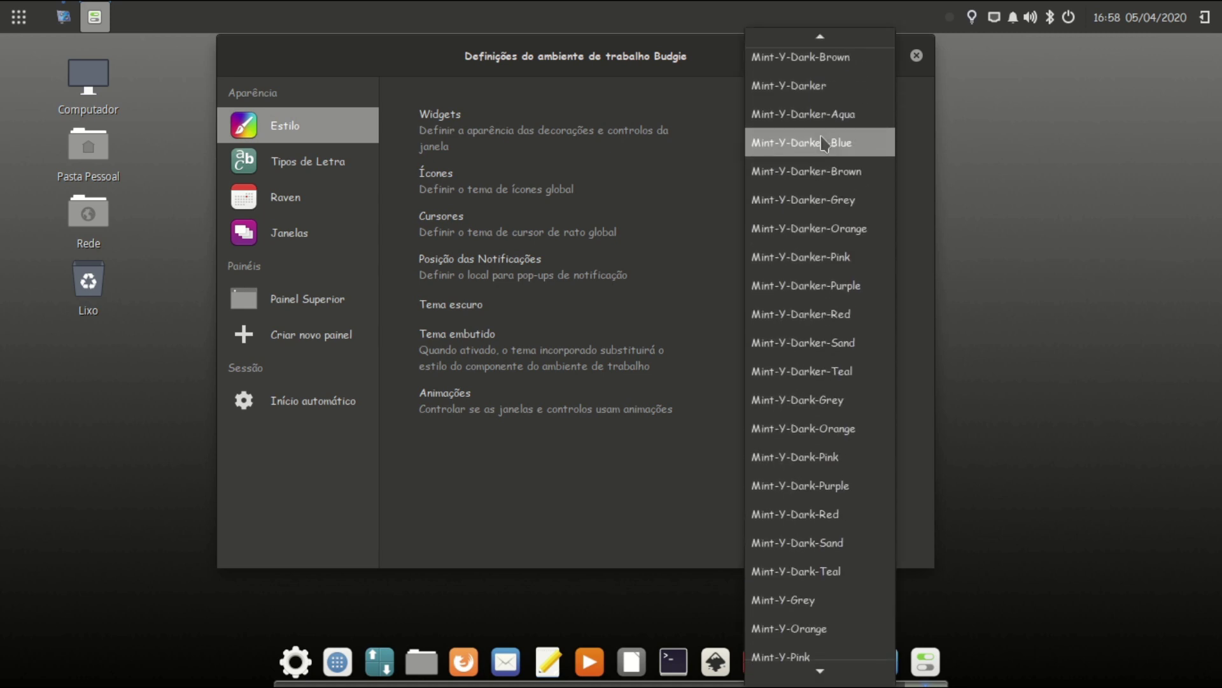
scroll(824, 144, up, 6)
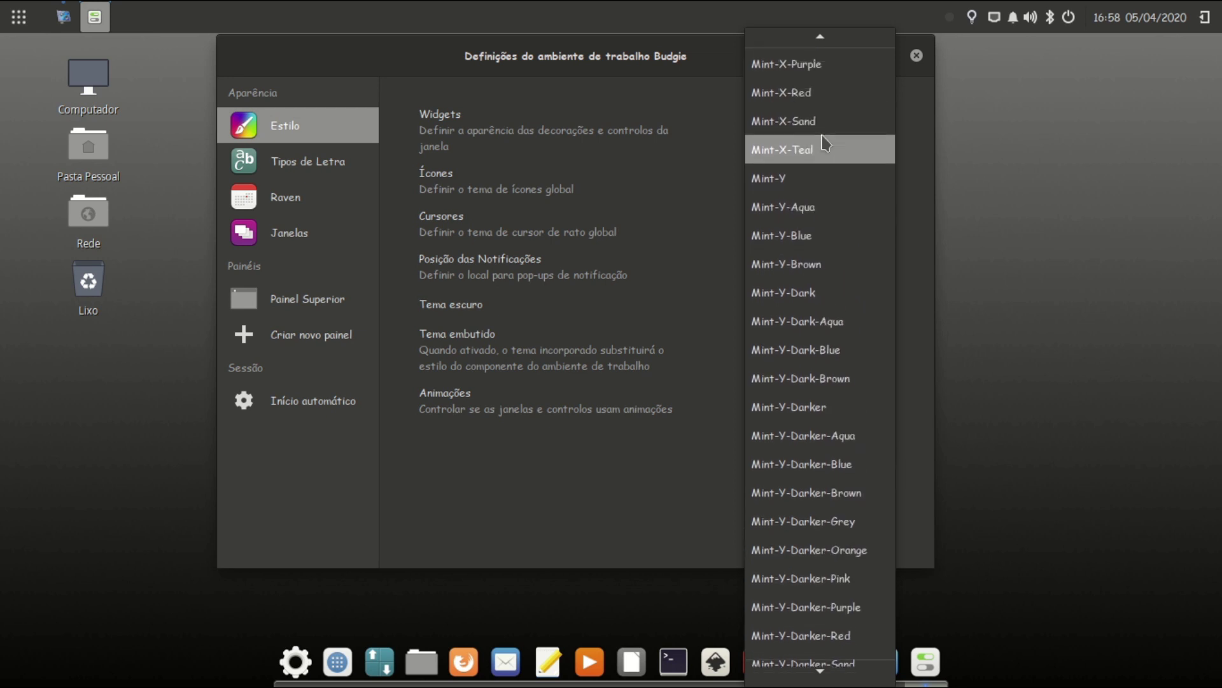
scroll(825, 142, up, 6)
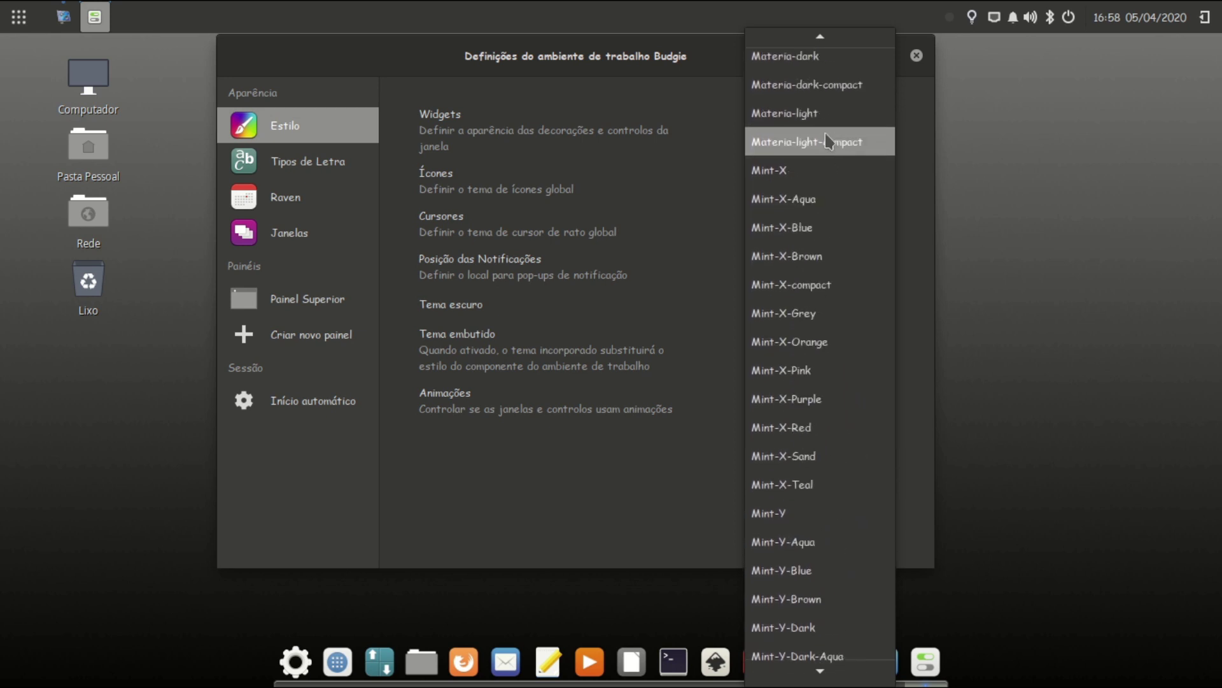
scroll(826, 141, up, 6)
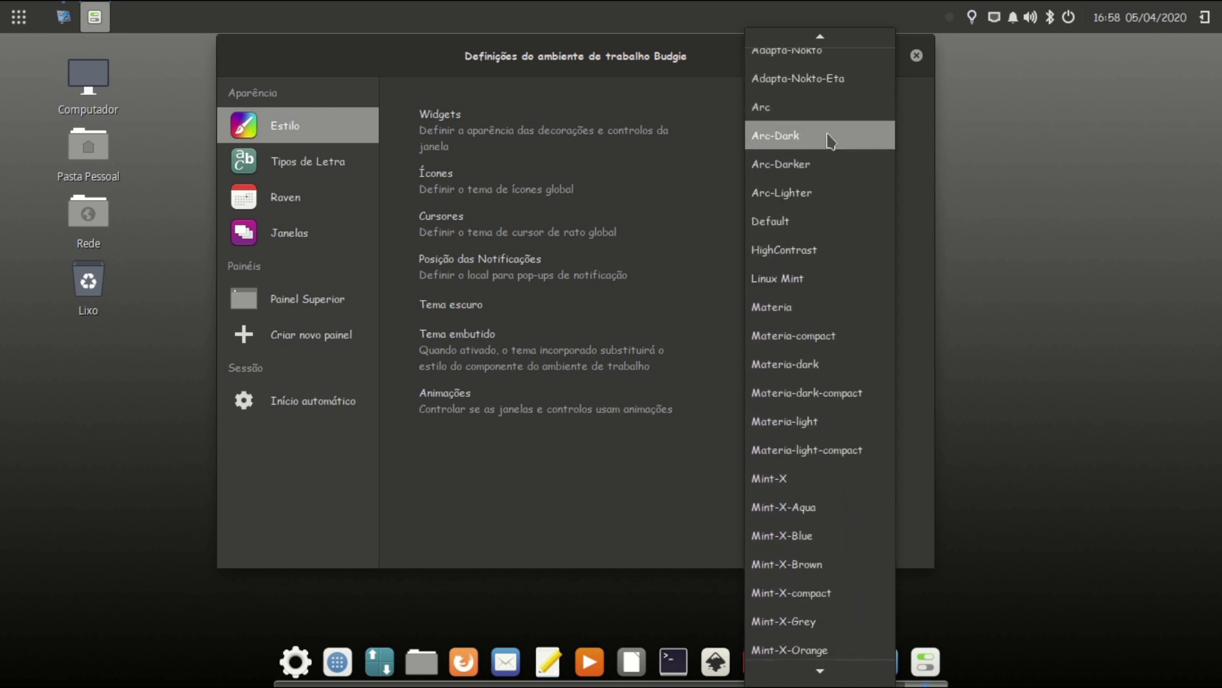
key(Escape)
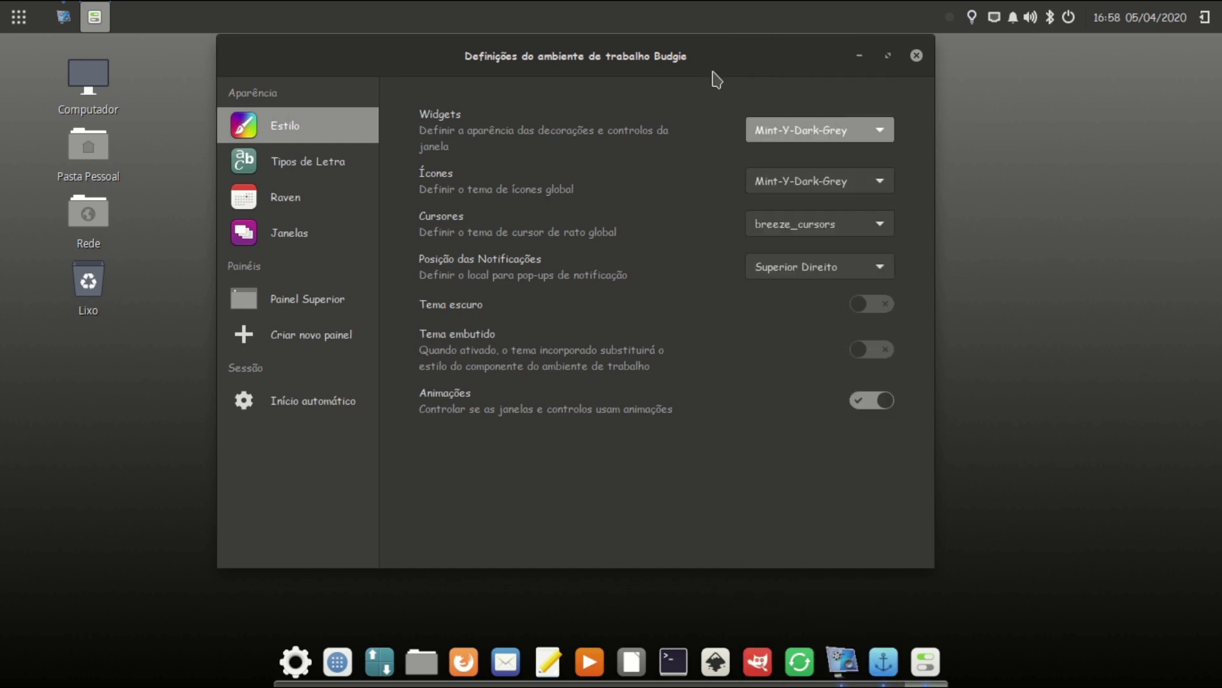
drag(717, 73, 917, 135)
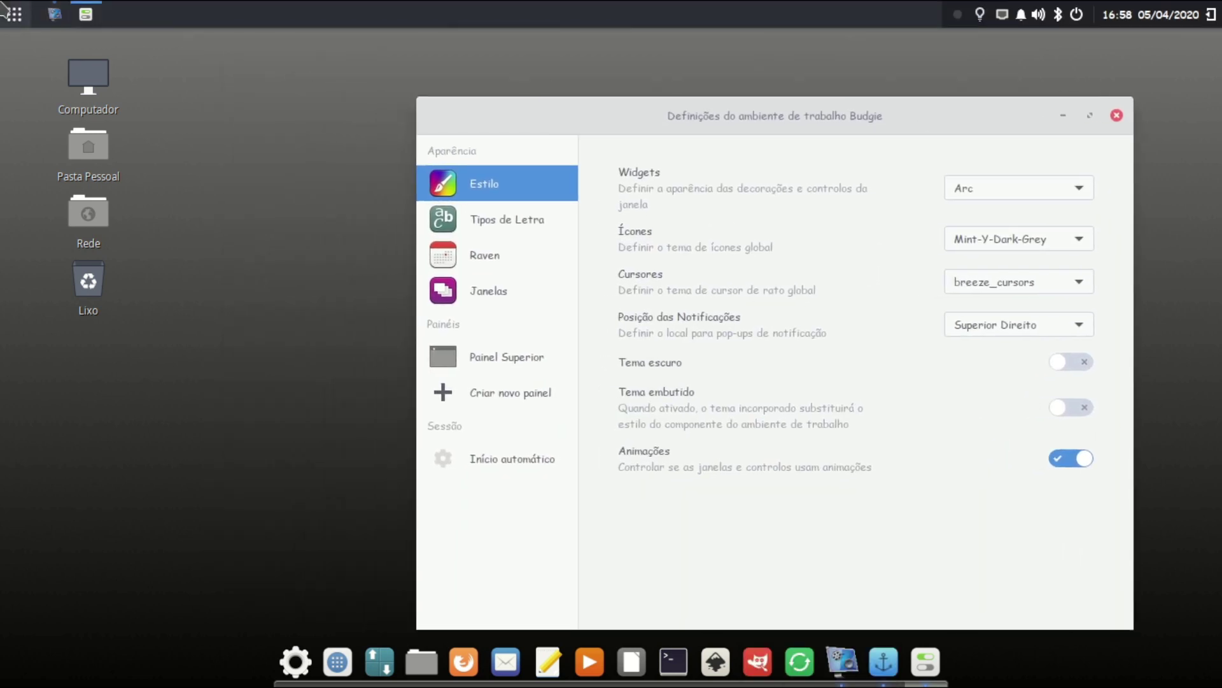
Step: Open the application menu to view its appearance with the Arc widget theme
click(19, 16)
click(16, 9)
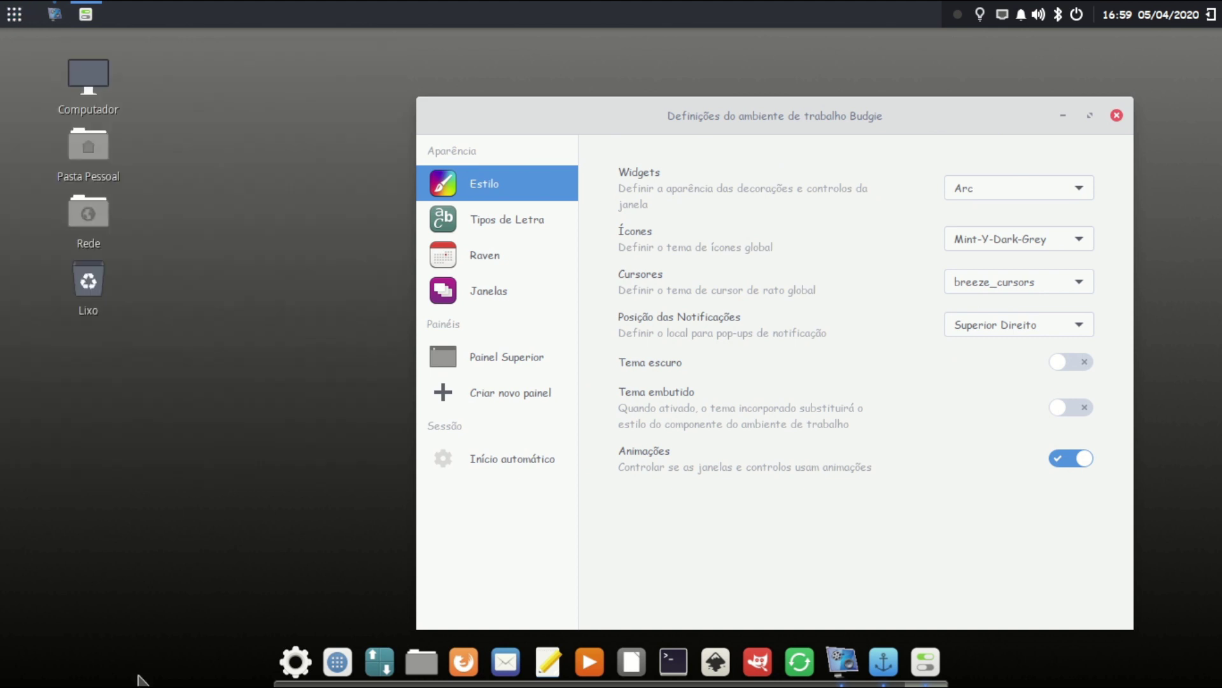
click(16, 9)
click(14, 12)
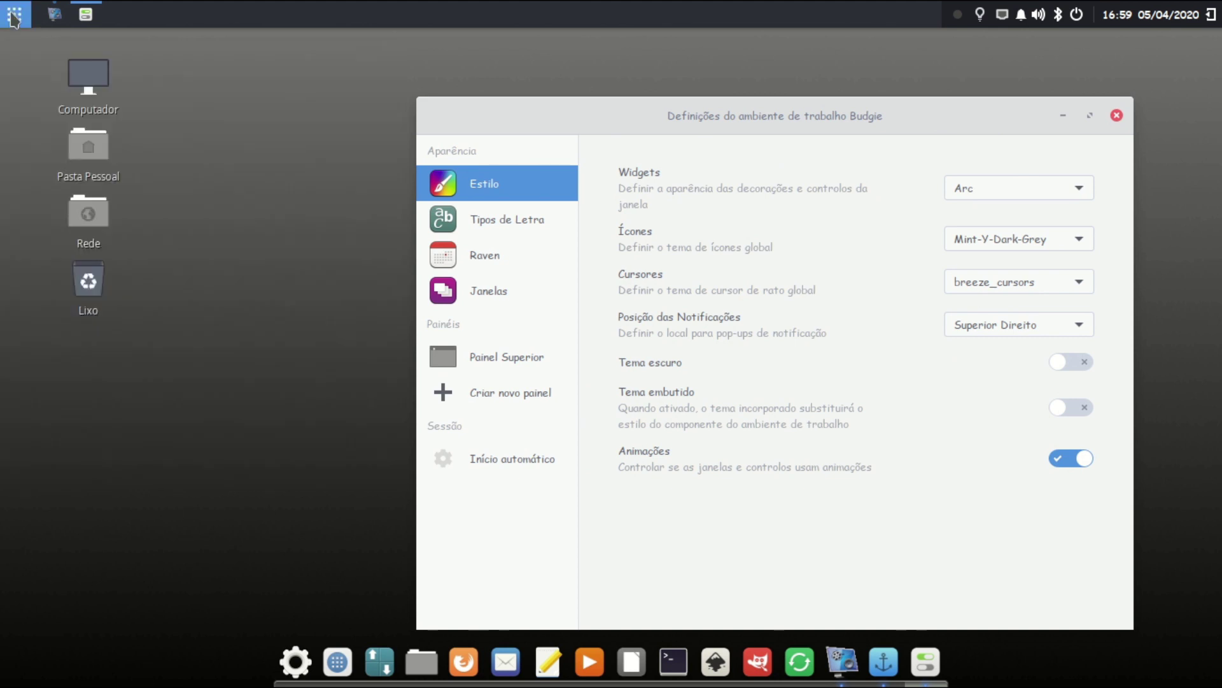
click(11, 15)
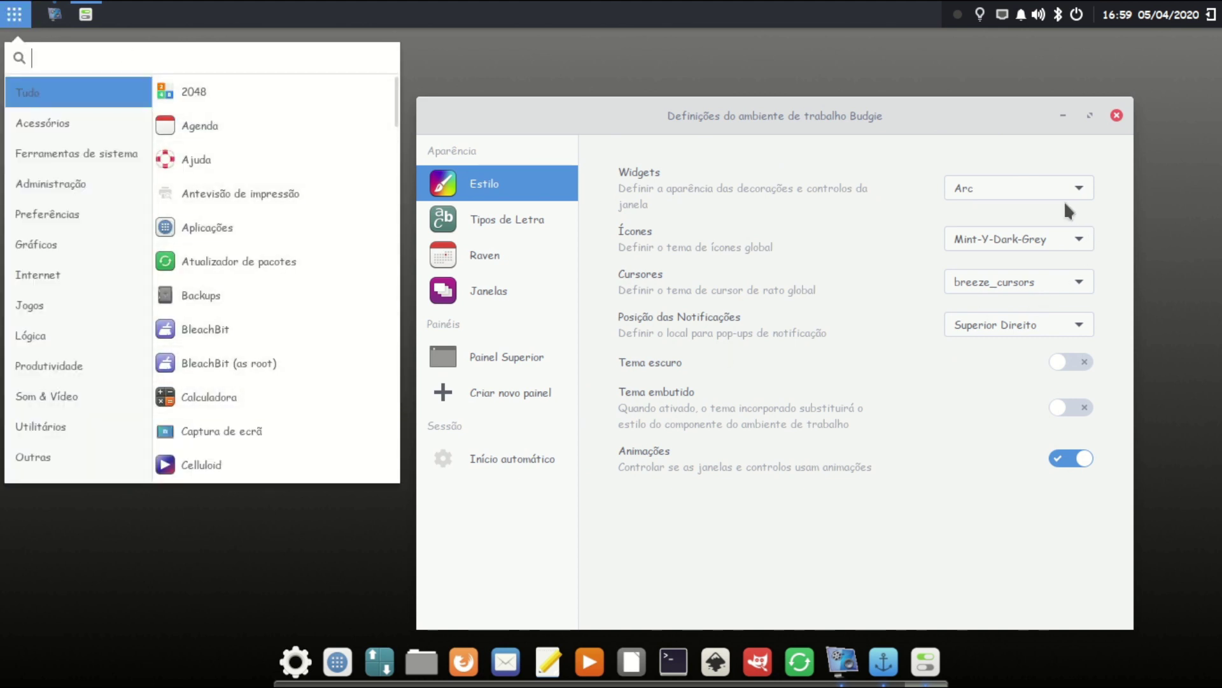
Step: Set the widget theme to Arc-Dark, browse the application menu's categories with it and close the menu
click(1012, 189)
click(1013, 188)
click(1011, 201)
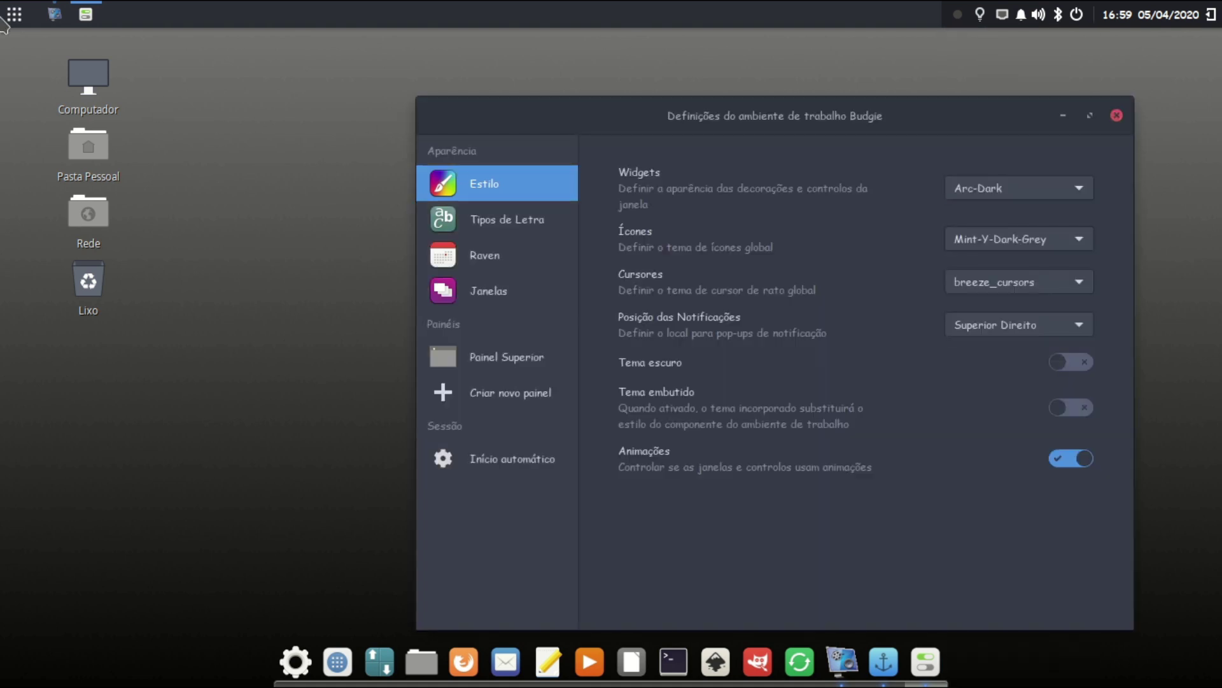
click(14, 14)
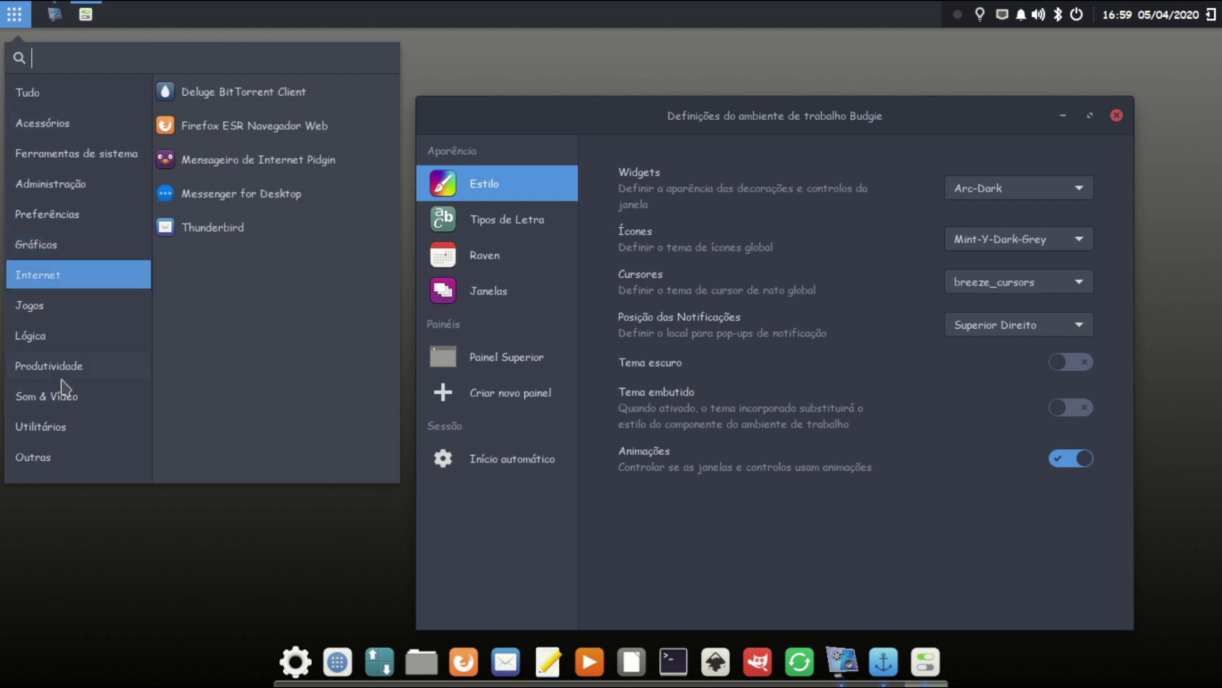
click(117, 543)
Step: Try the Arc-Darker widget theme, followed by Arc-Lighter
click(1016, 187)
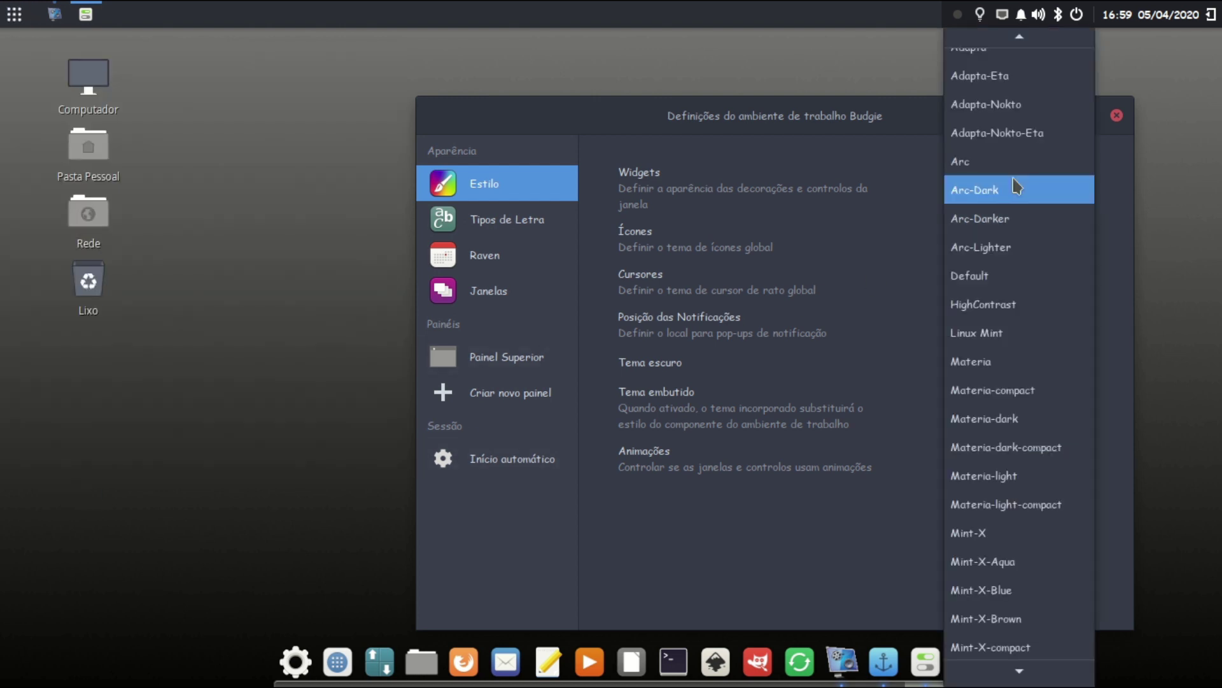
key(Escape)
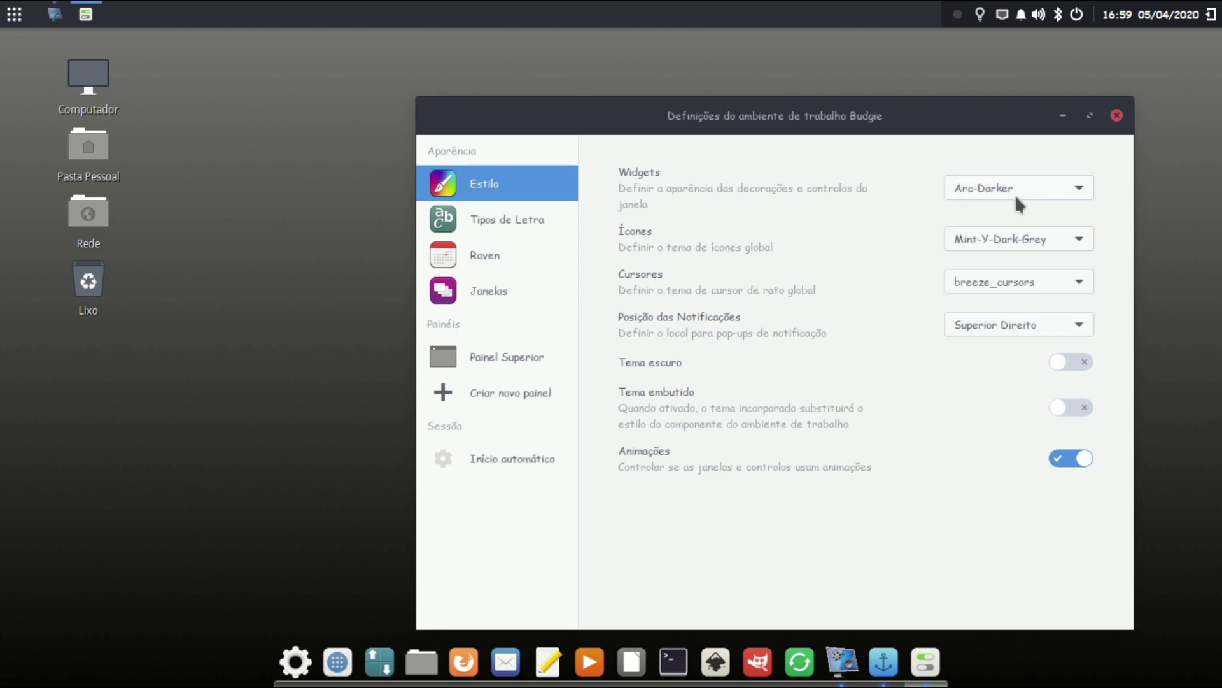
click(1015, 192)
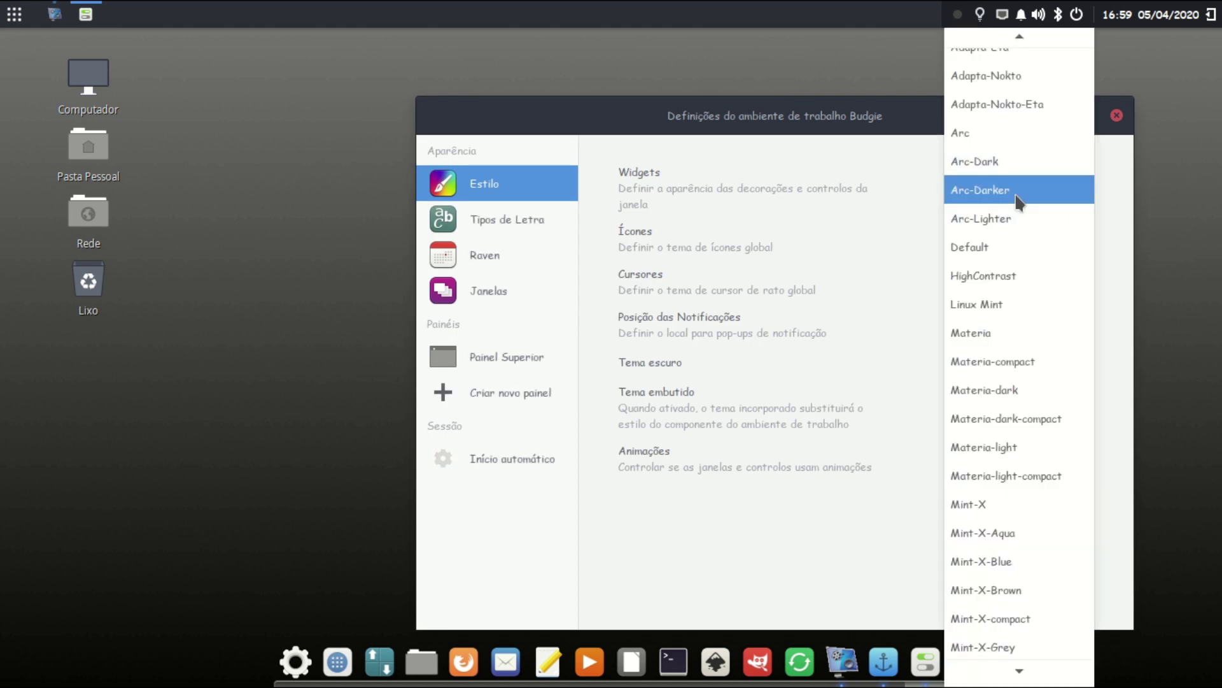
click(1015, 191)
key(Down)
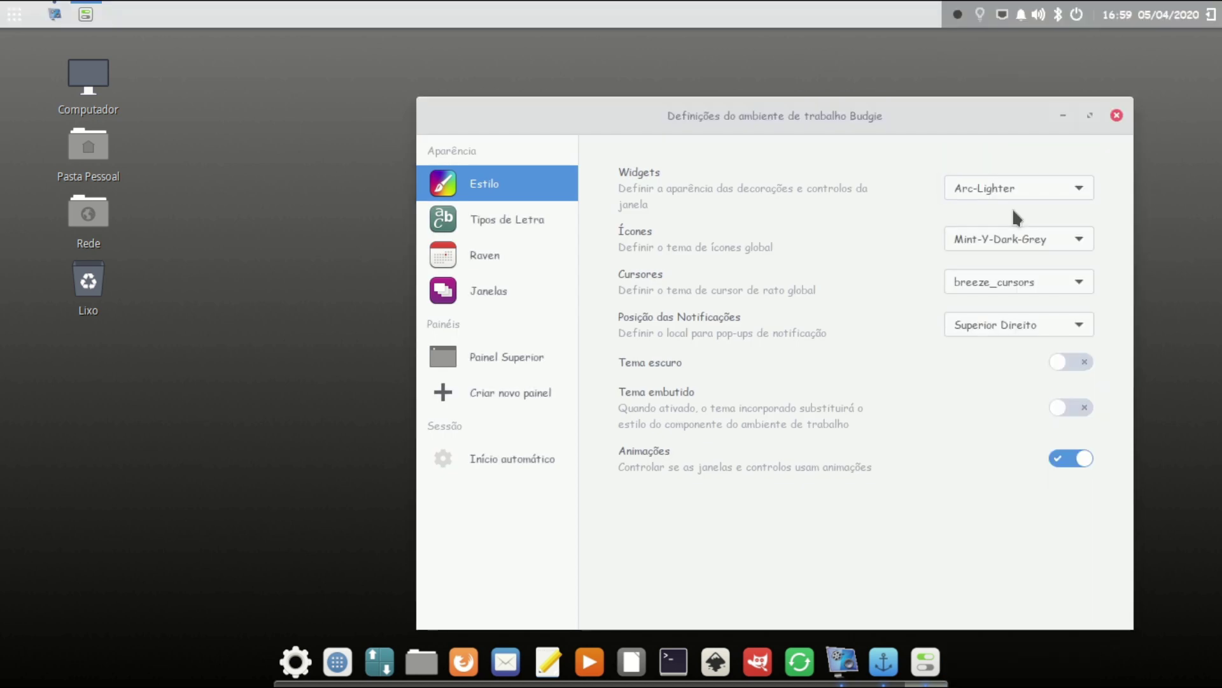
Step: Set the widget theme back to Arc-Dark and move the settings window towards the middle of the desktop
click(1018, 192)
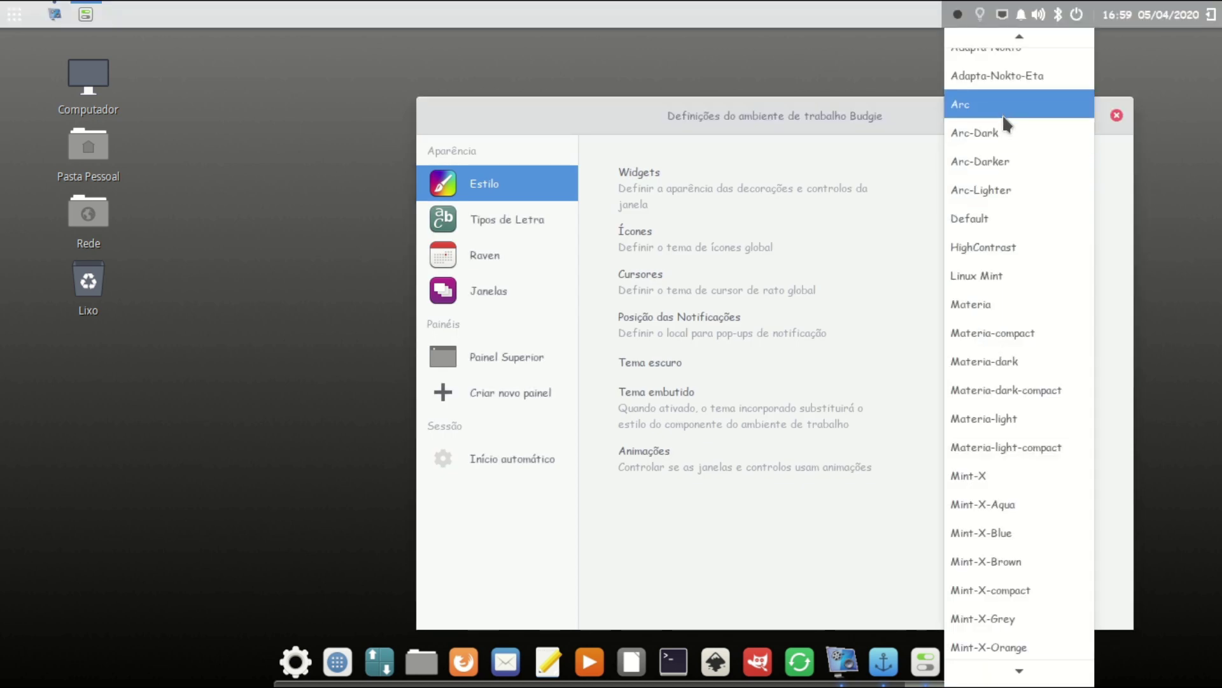
key(Escape)
key(Up)
key(Up)
drag(915, 100, 802, 58)
drag(503, 45, 639, 81)
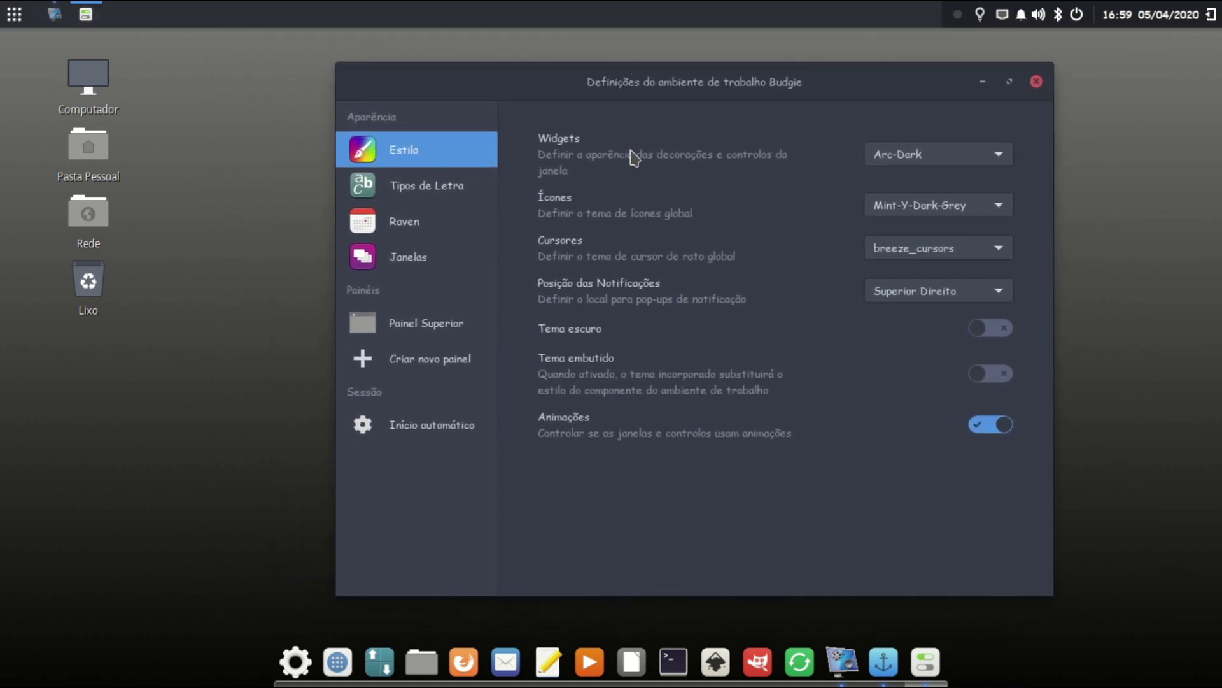
Step: Set the global icon theme to Arc-Icons
click(946, 212)
scroll(947, 221, up, 5)
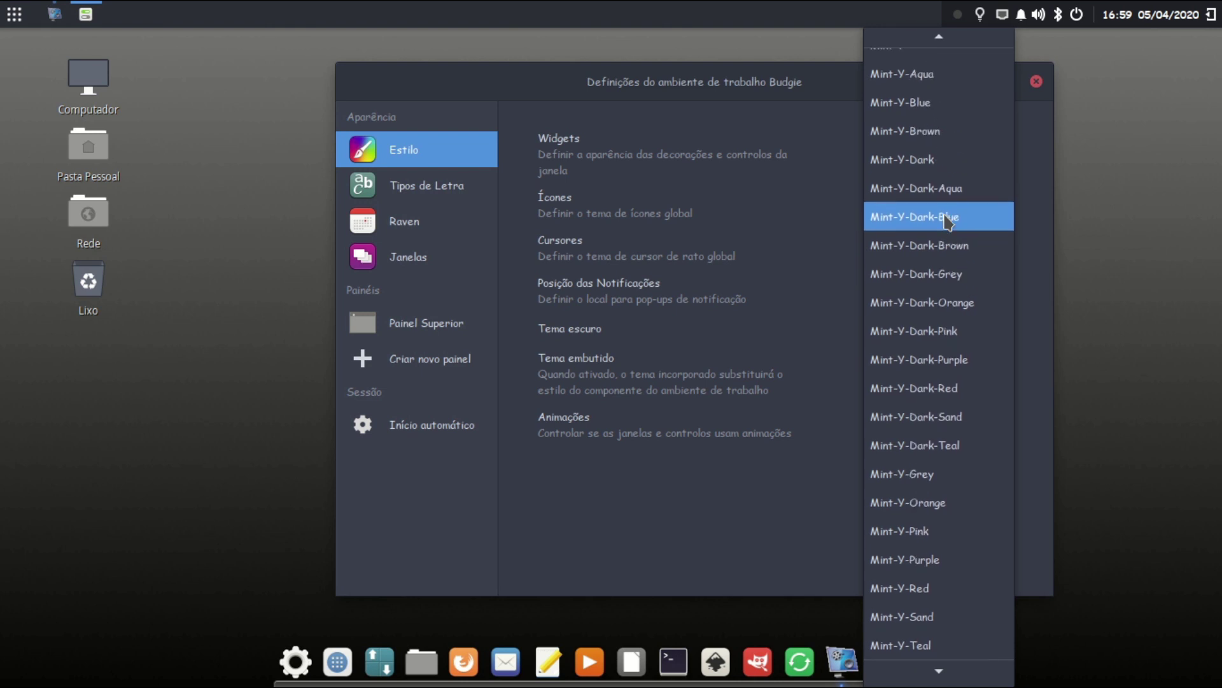
scroll(948, 222, up, 7)
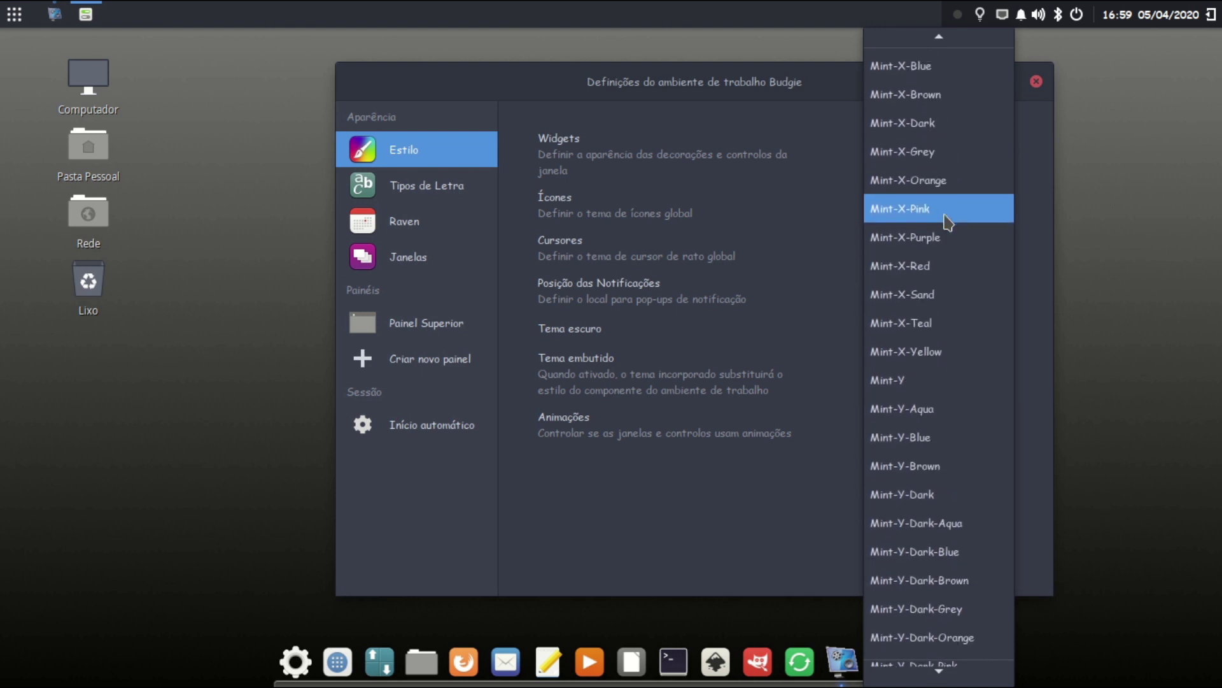
scroll(948, 223, up, 2)
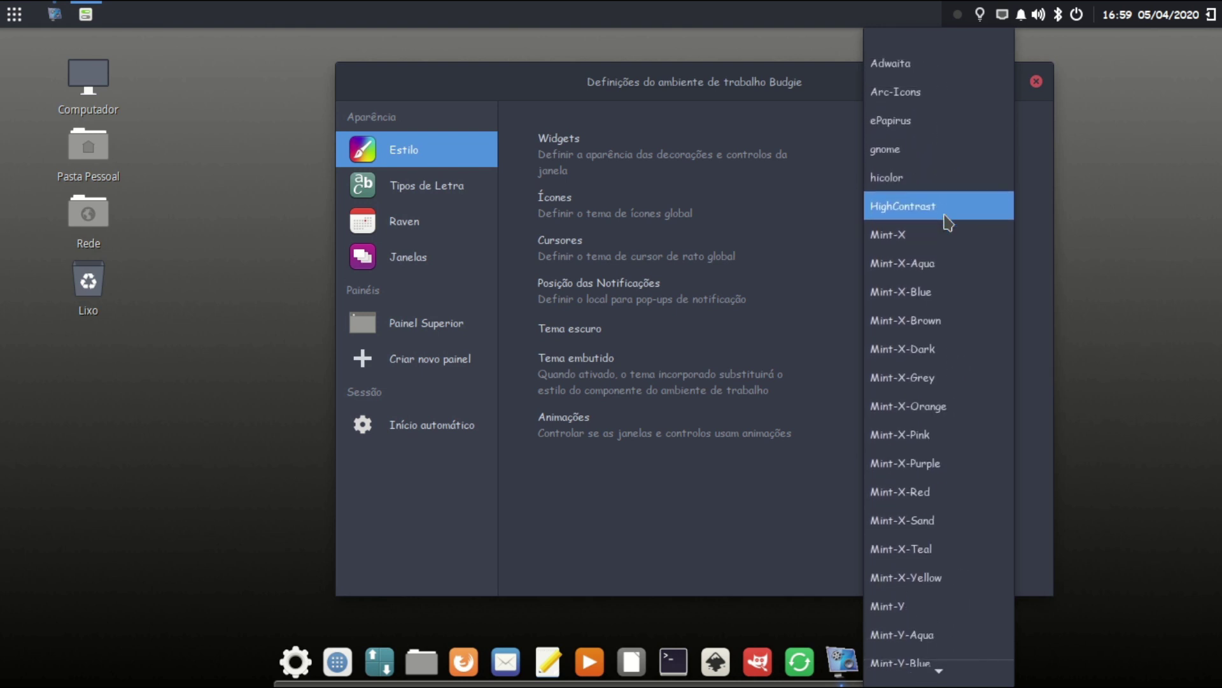
click(942, 93)
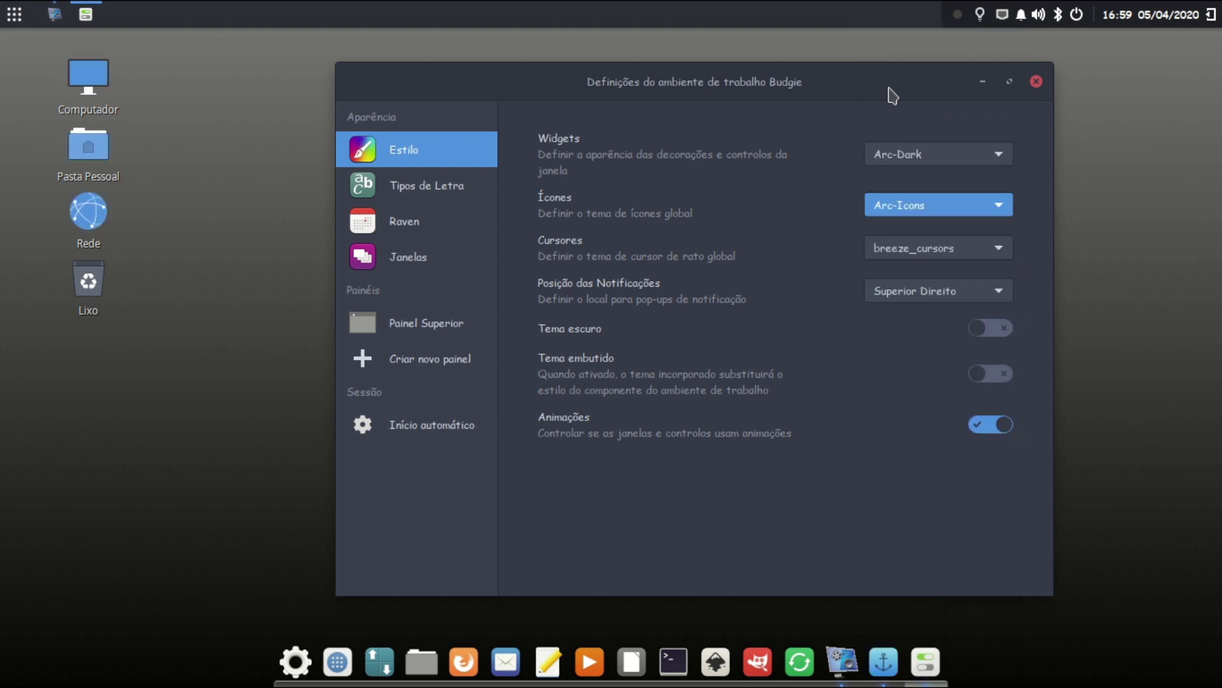
Step: Move the settings window aside and open the Pasta Pessoal folder to view its new icons, shifting the folder window slightly
drag(889, 93, 989, 99)
click(227, 247)
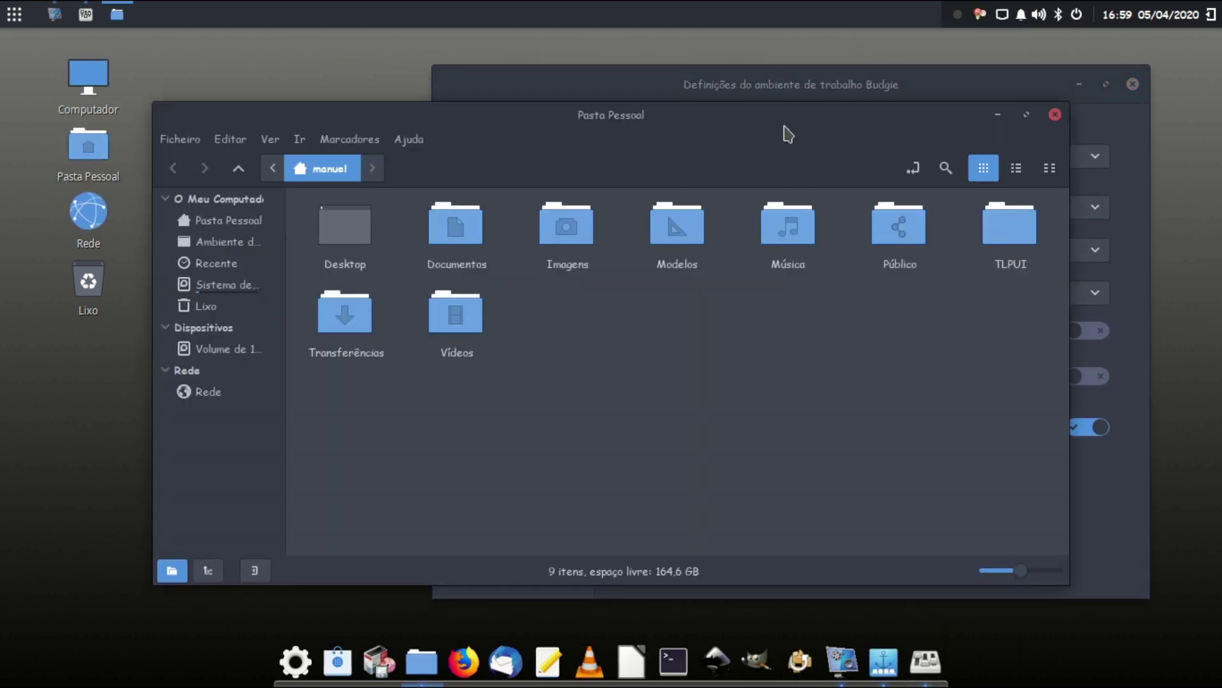
mouse_move(788, 134)
mouse_down()
mouse_move(758, 112)
mouse_move(768, 131)
mouse_up()
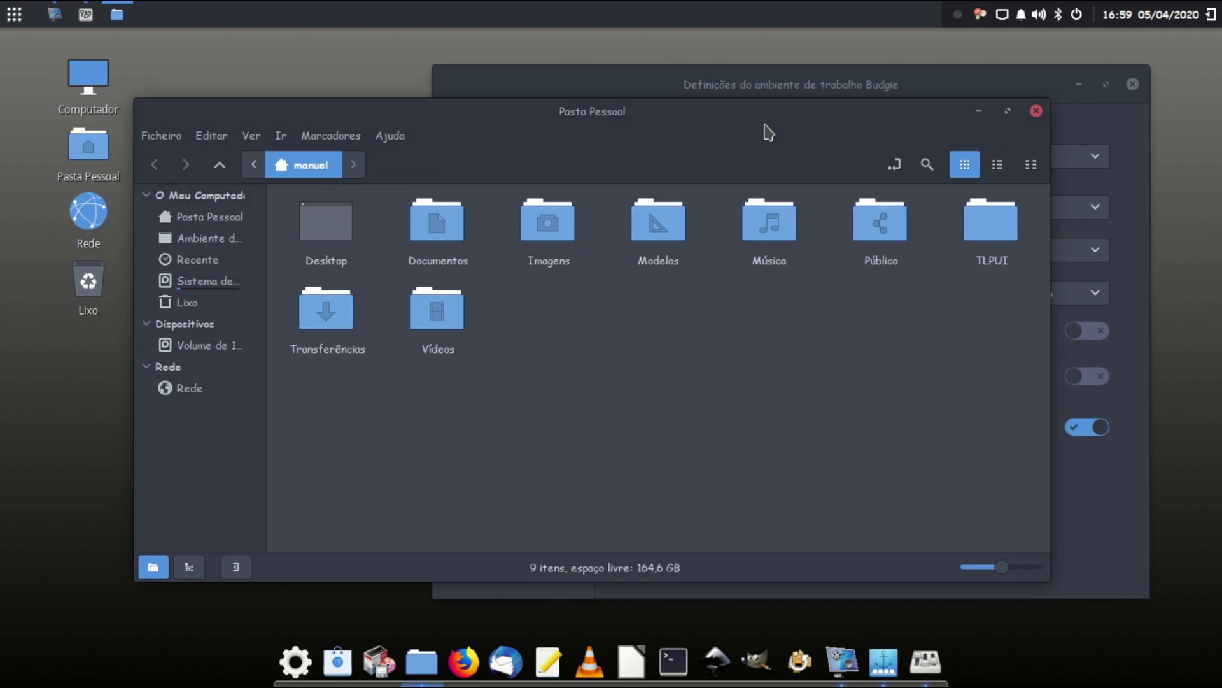
Step: Close the Pasta Pessoal folder window and the Budgie desktop settings window
click(1036, 111)
drag(1036, 104, 867, 100)
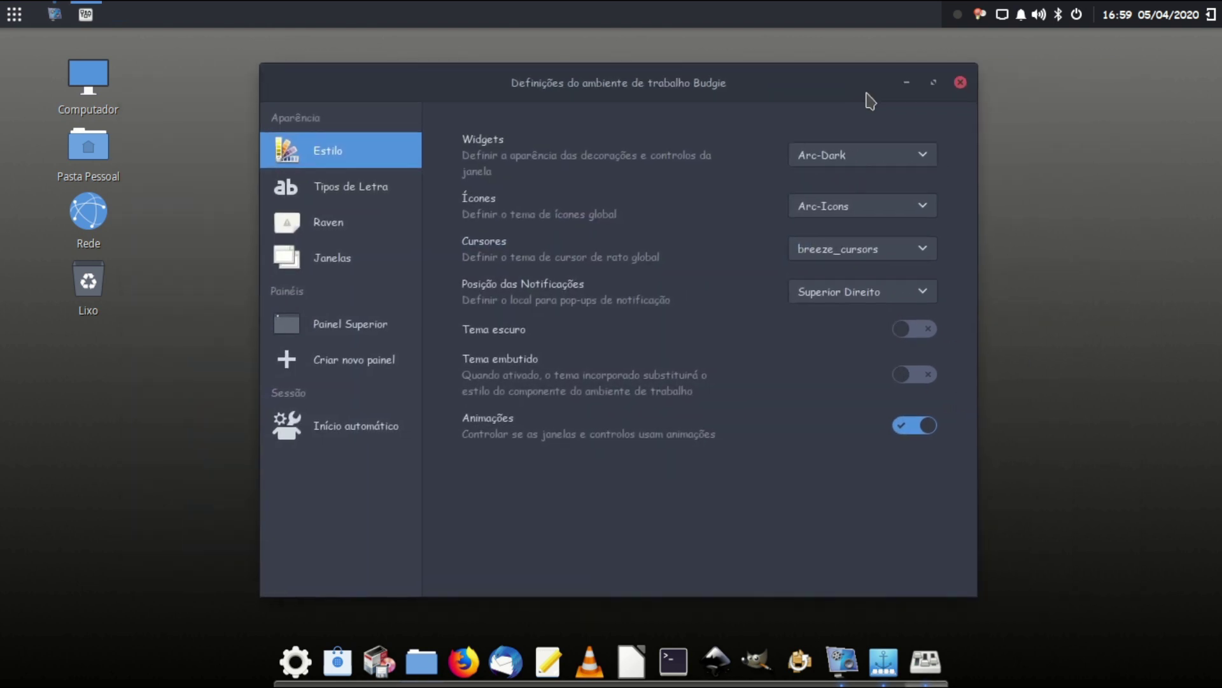
click(959, 82)
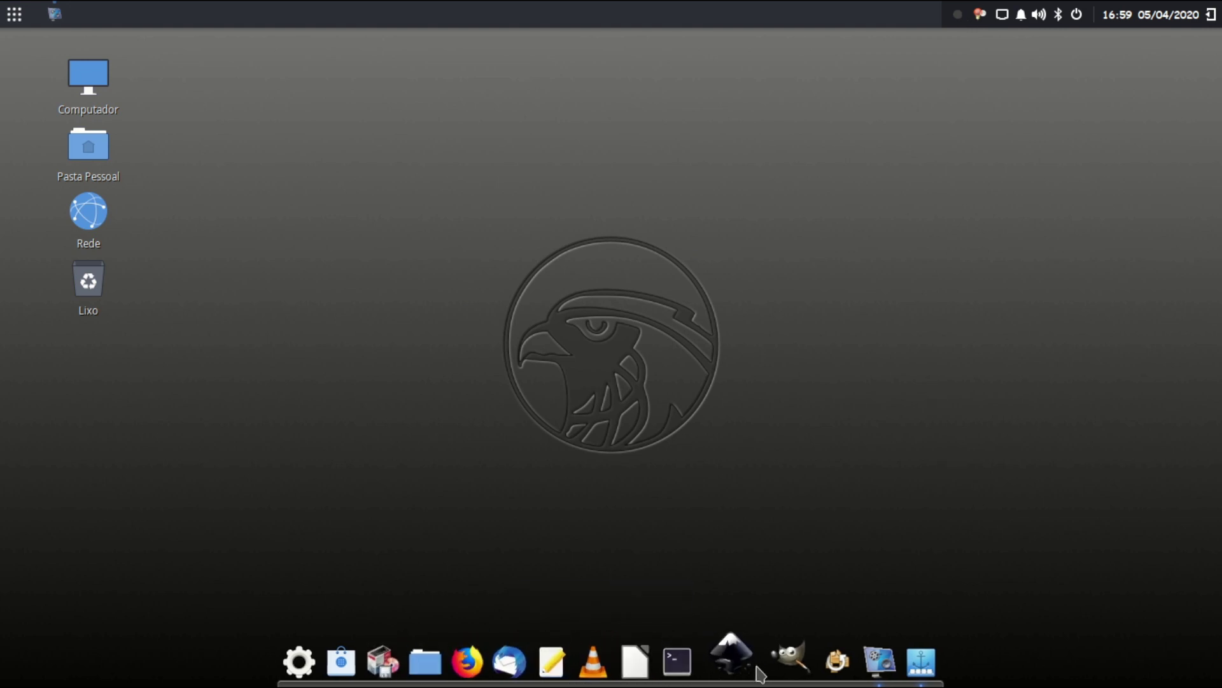
Step: Open the system settings and review the hardware and operating system details in About
click(312, 656)
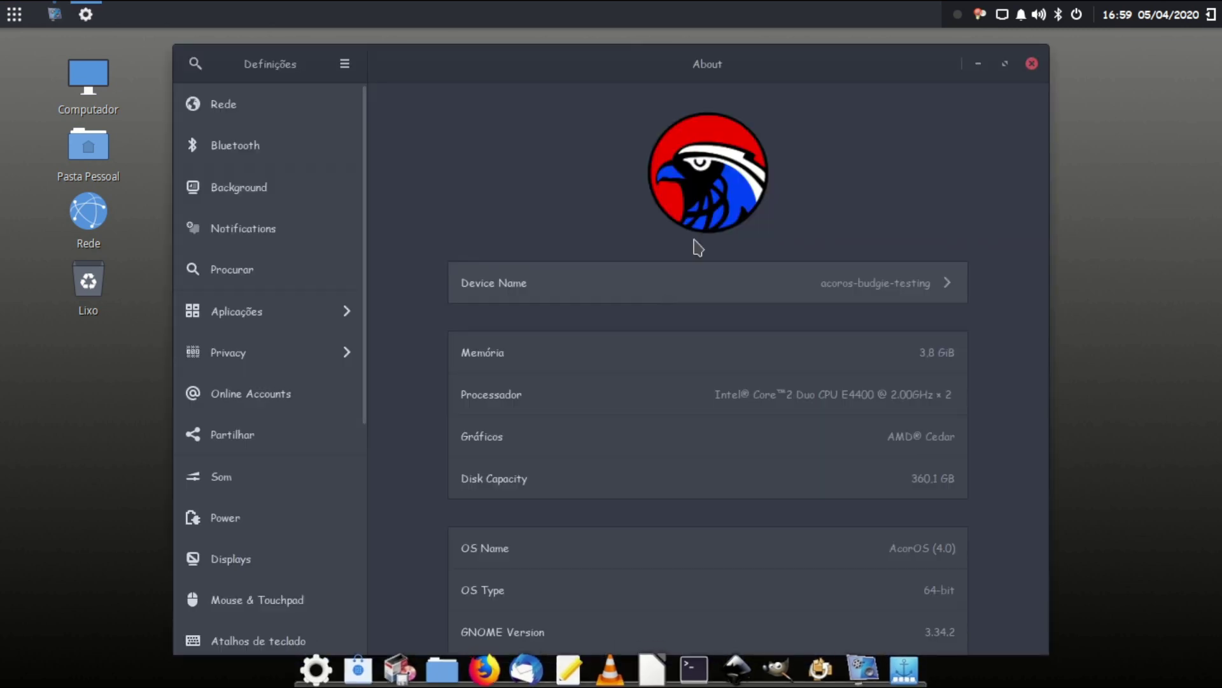
scroll(827, 442, down, 3)
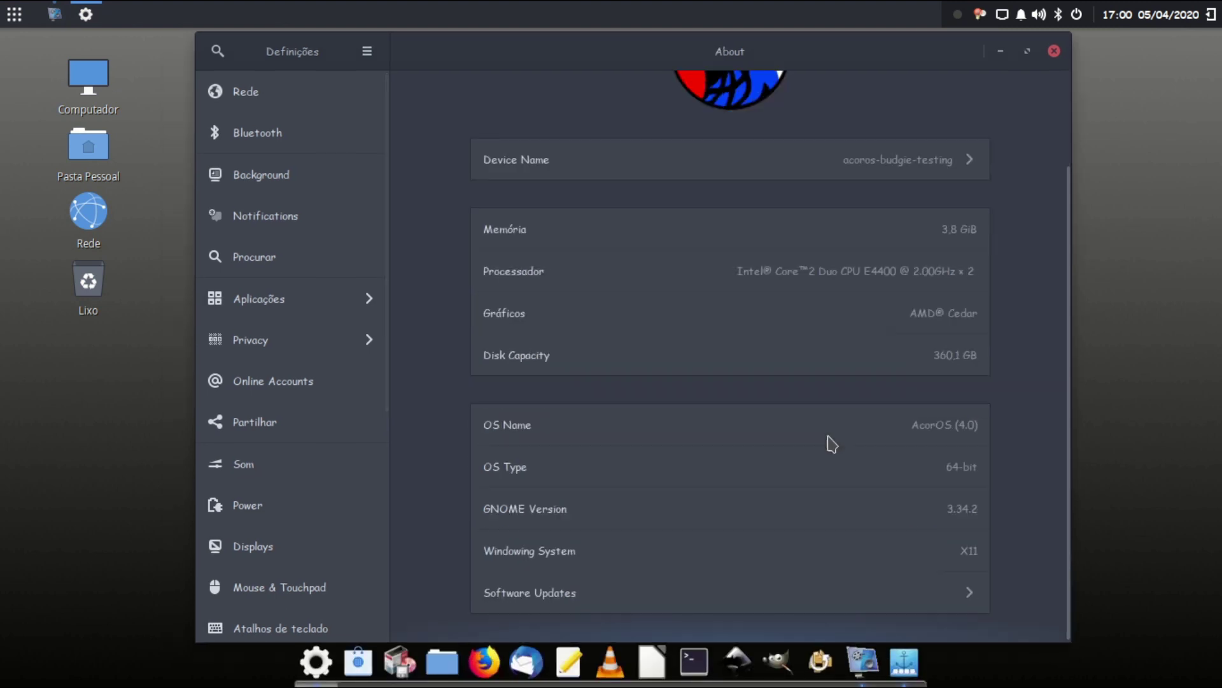
scroll(831, 443, up, 3)
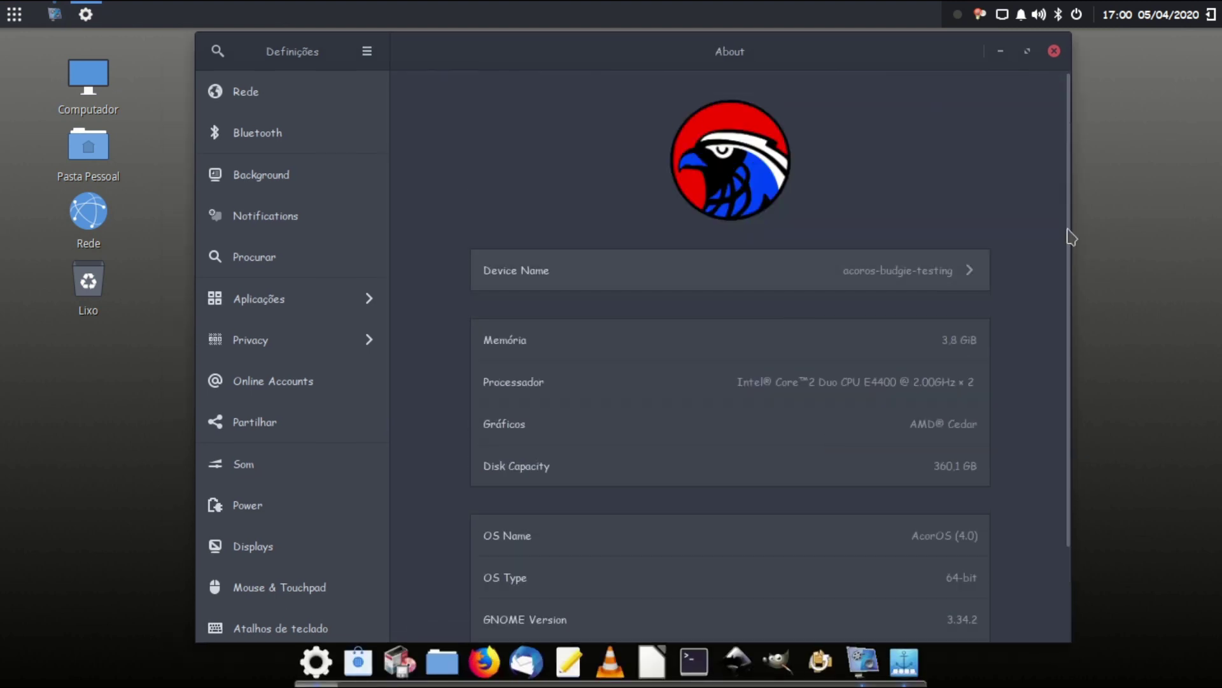
Step: View the BleachBit integration options under Aplicações, and return to the main settings list
click(230, 258)
click(246, 299)
click(260, 433)
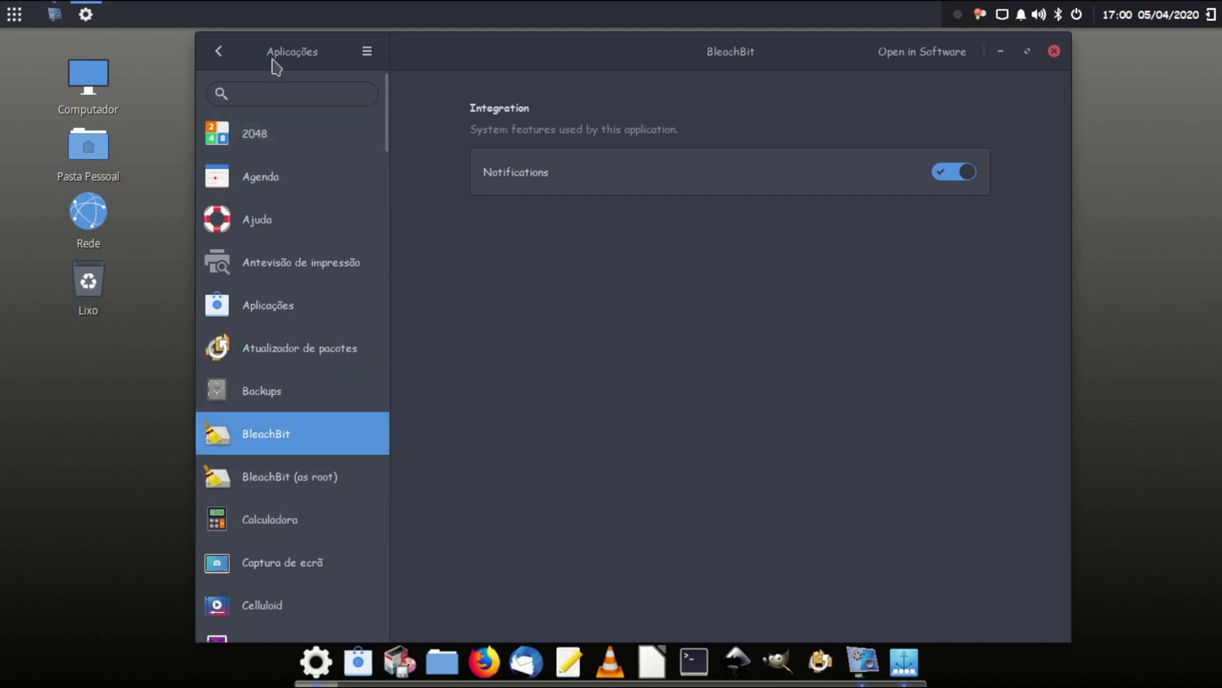
click(219, 51)
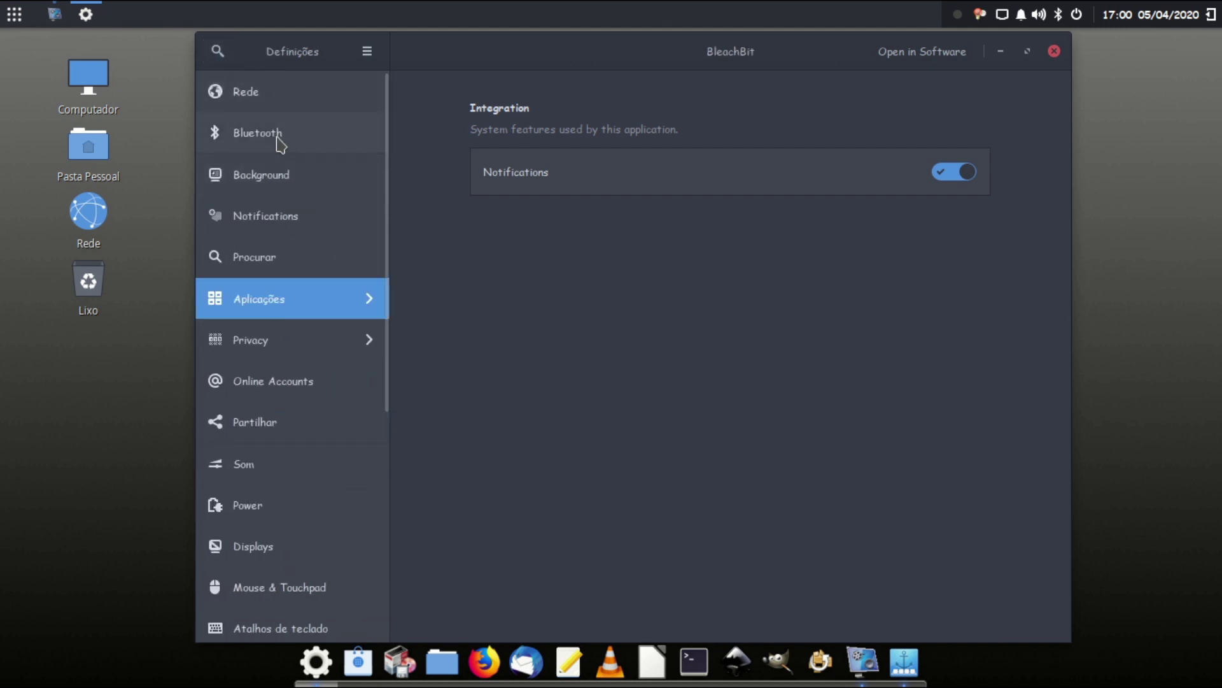
Step: Set the desktop background to the green smoke image, and close the system settings and the Pasta Pessoal folder
click(279, 184)
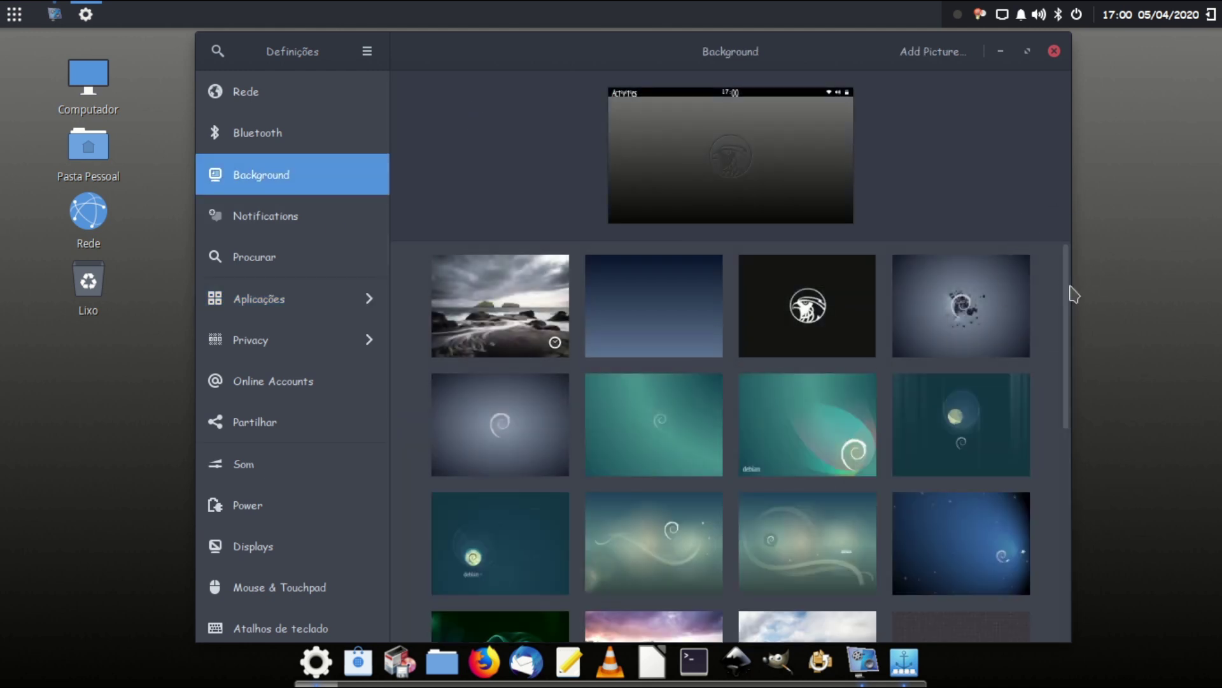
drag(1070, 291, 1069, 433)
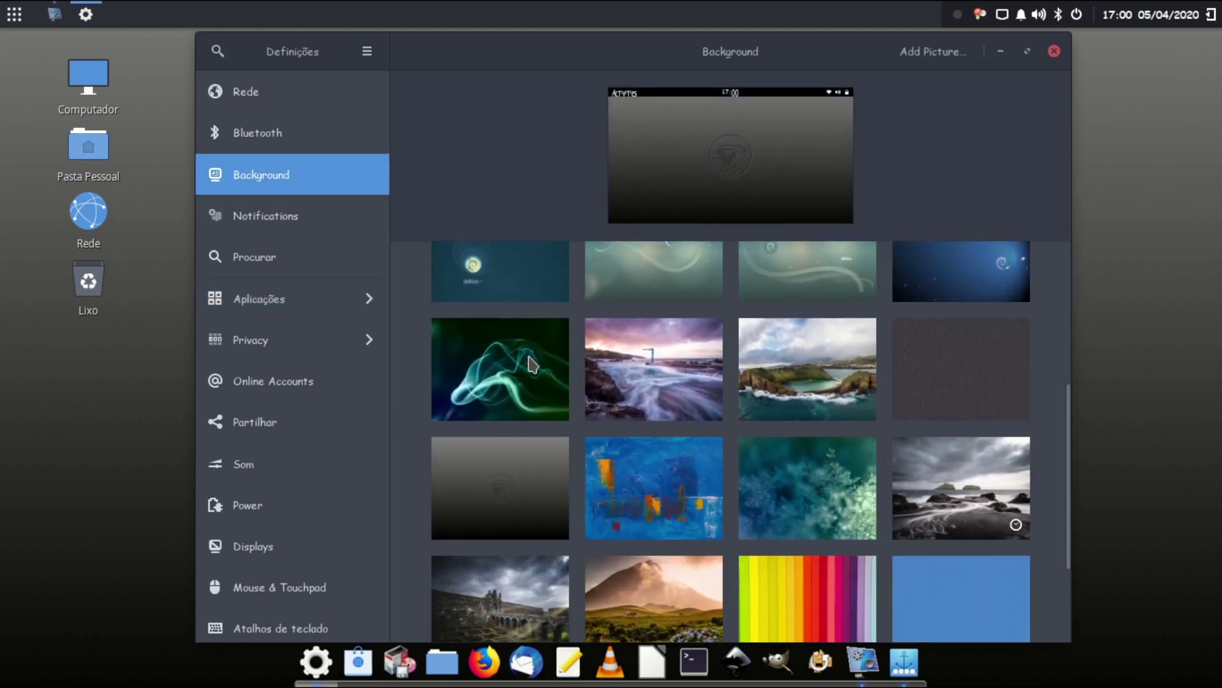
click(1052, 53)
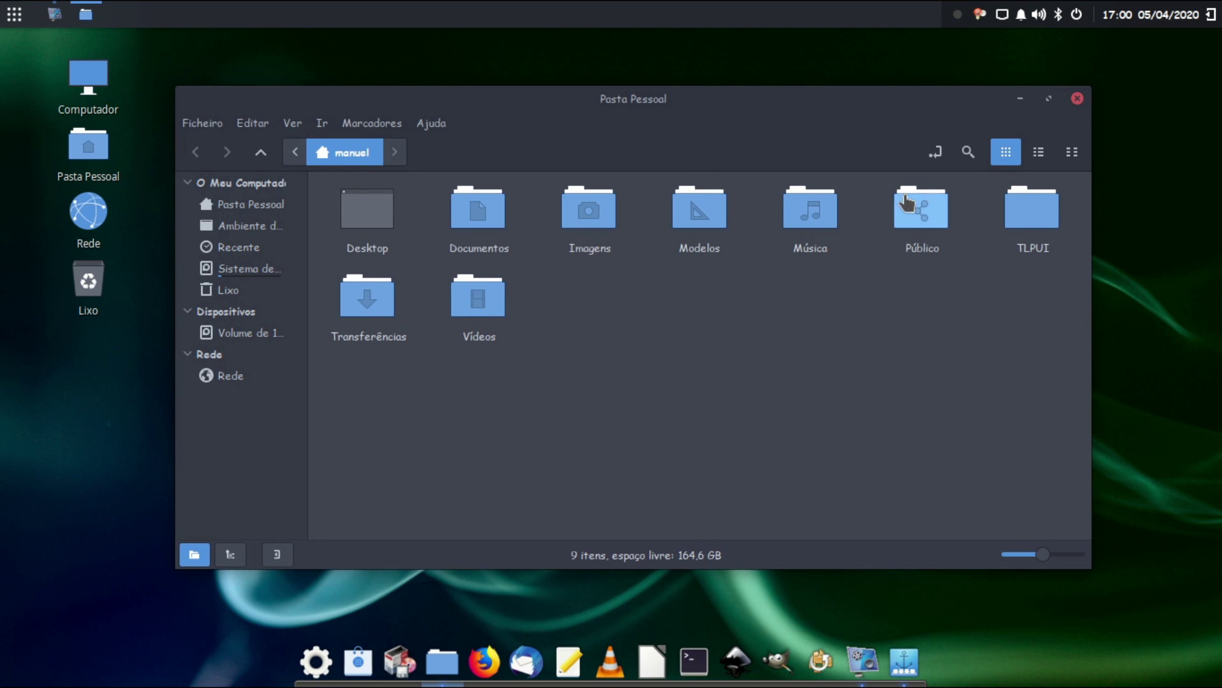
click(1077, 99)
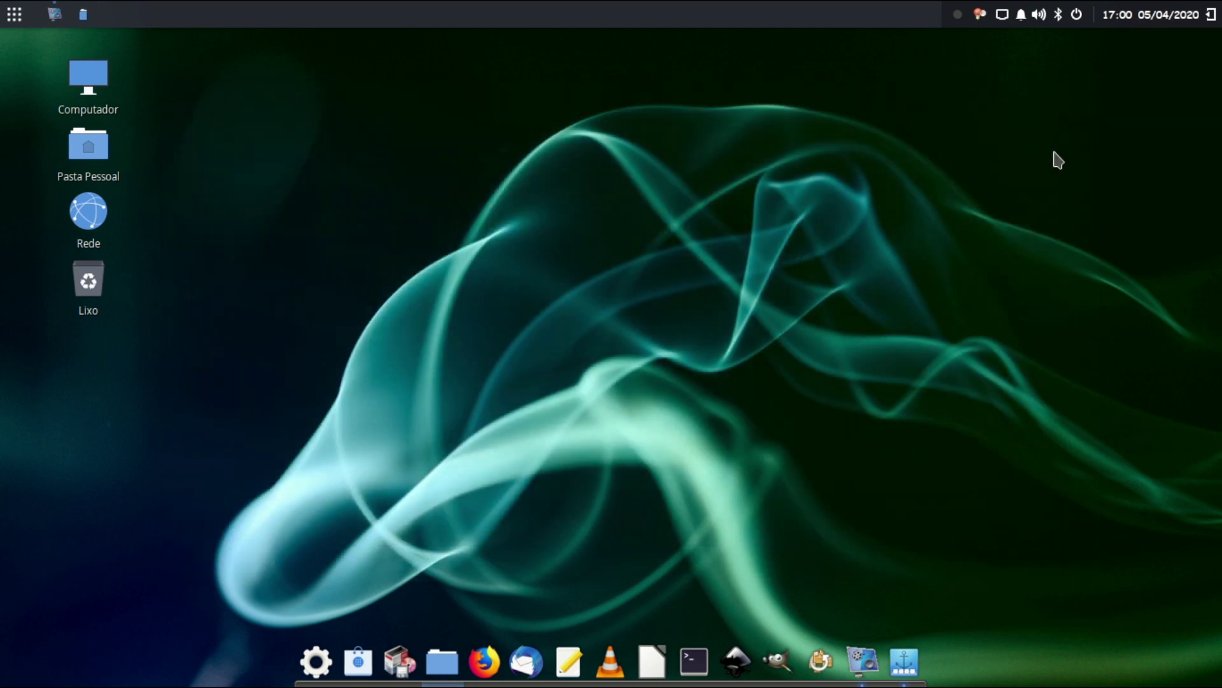
Step: Open Atualizador de pacotes to check for available updates, and close it without installing anything
click(14, 14)
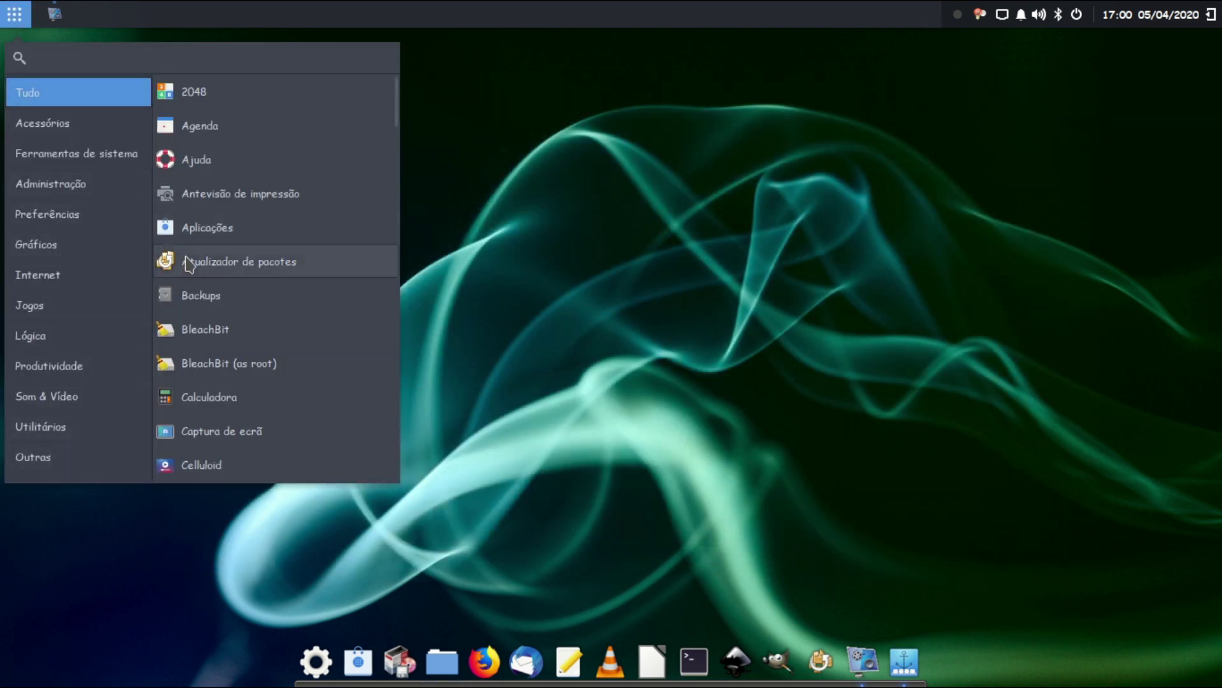
click(210, 262)
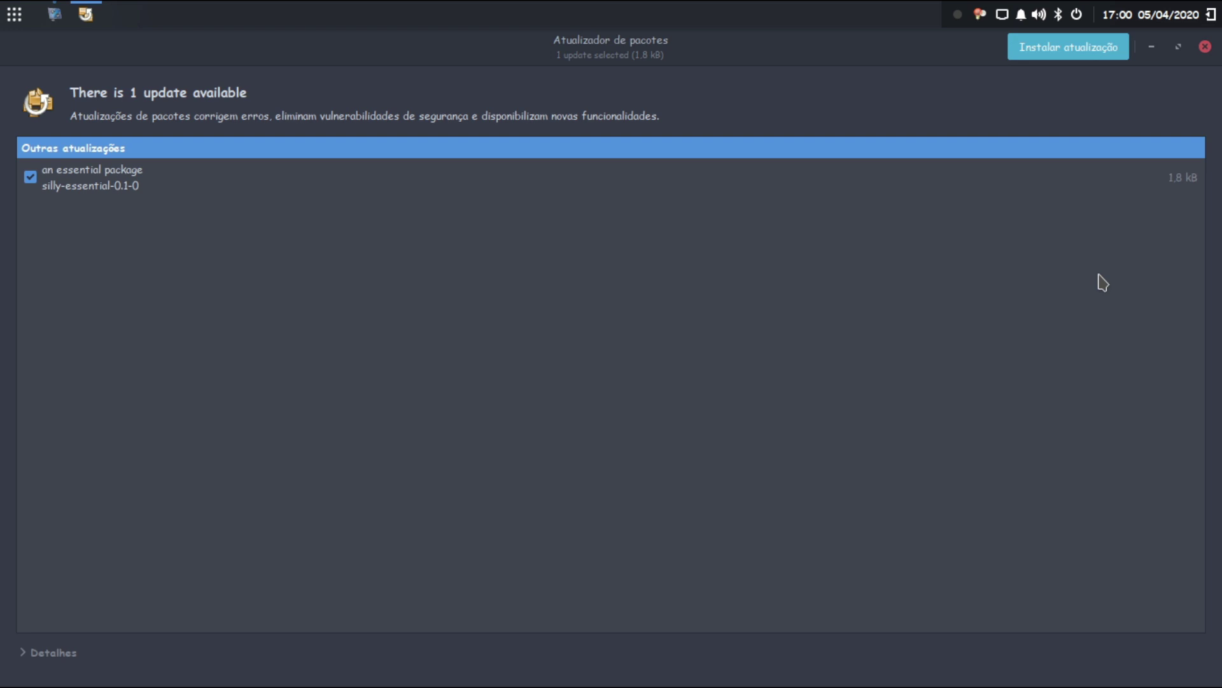
click(1205, 47)
right_click(682, 328)
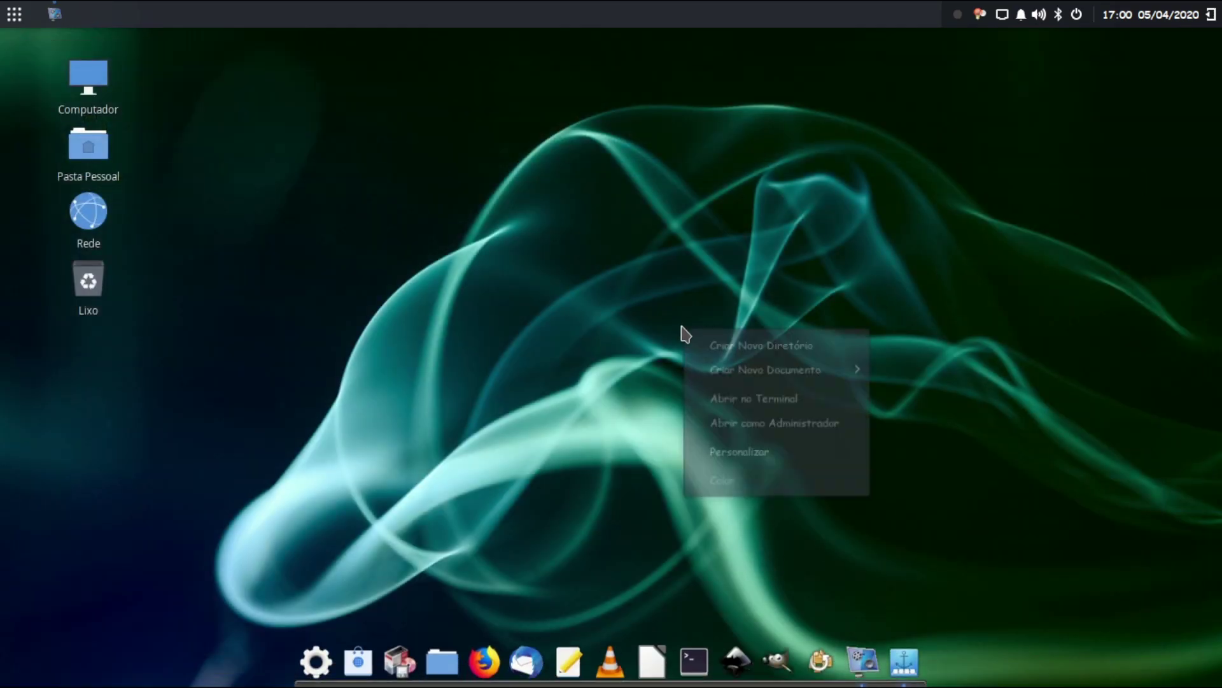
click(584, 223)
right_click(582, 216)
click(491, 278)
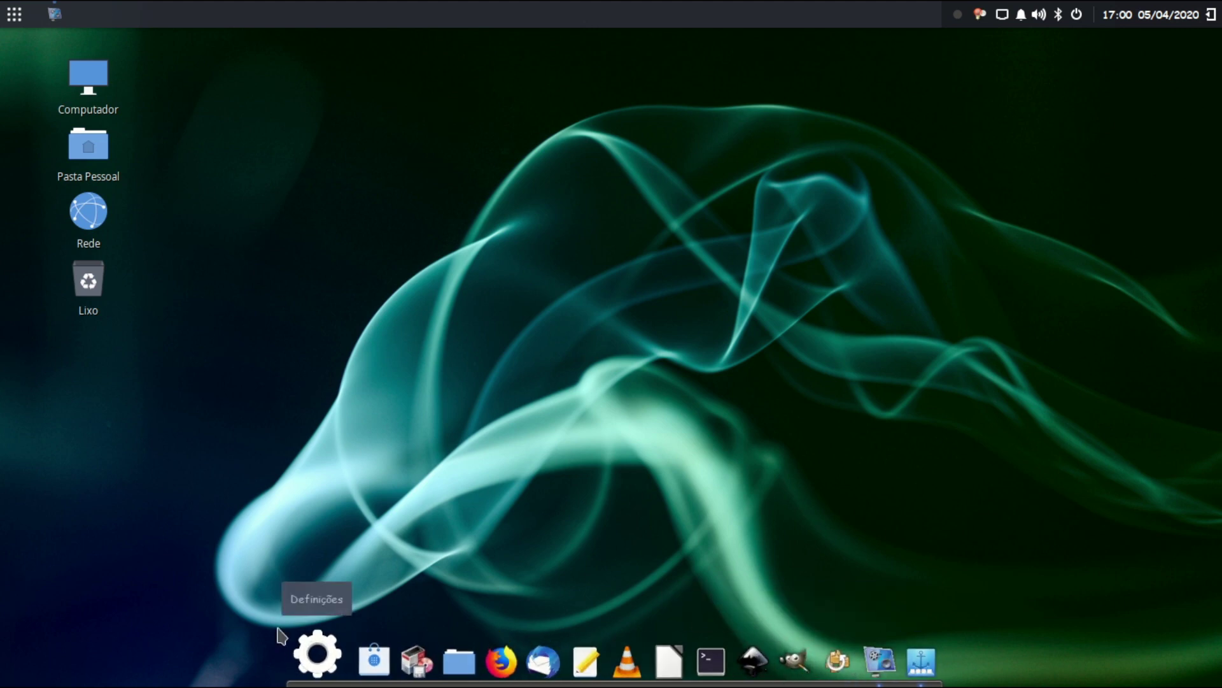
click(5, 16)
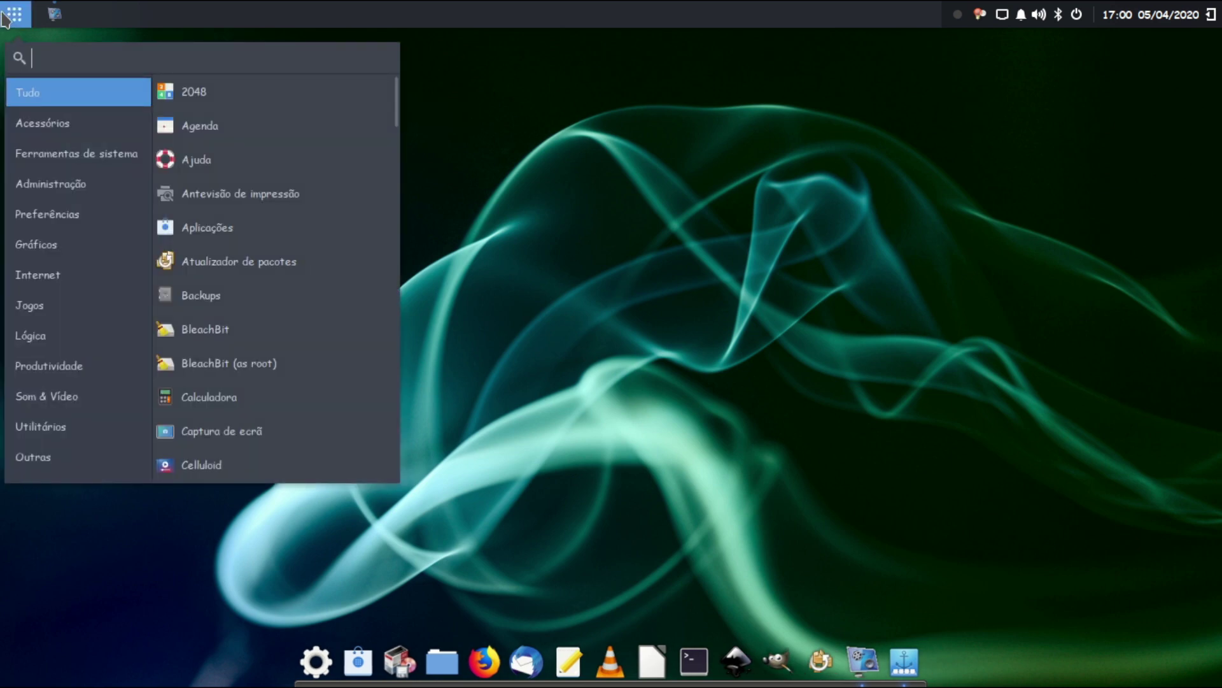
click(762, 263)
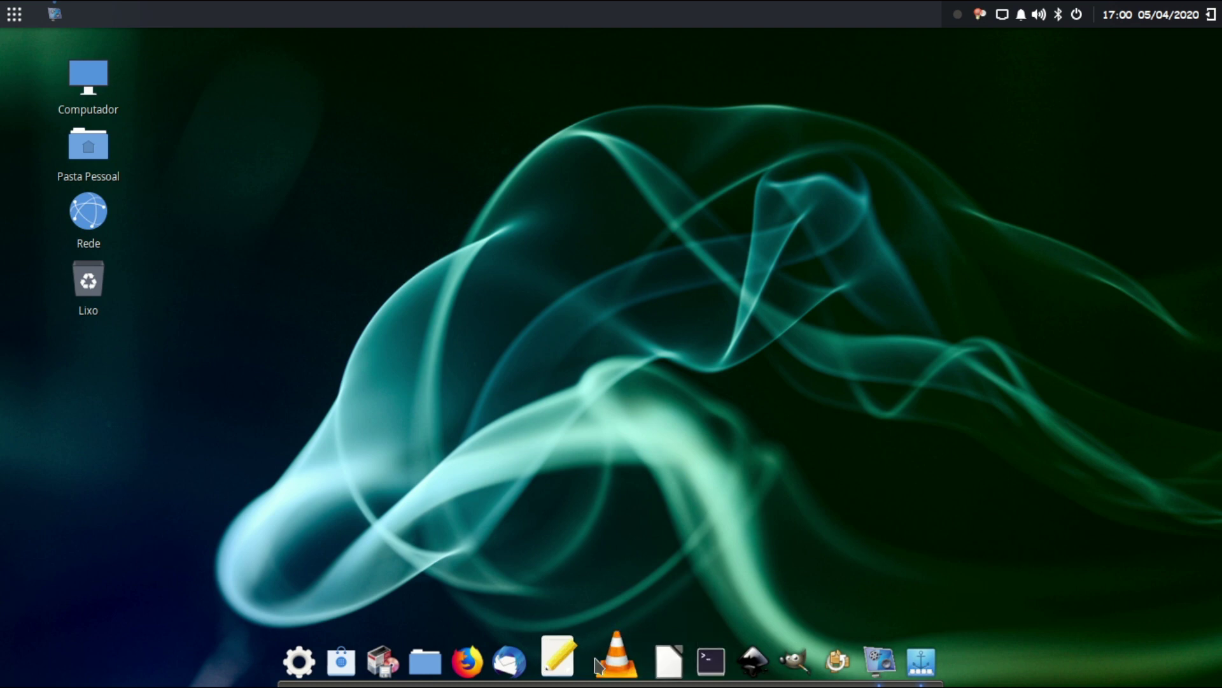
Step: Open a terminal and try to run sudo apt -t install budgie, authenticating with the account password
click(695, 655)
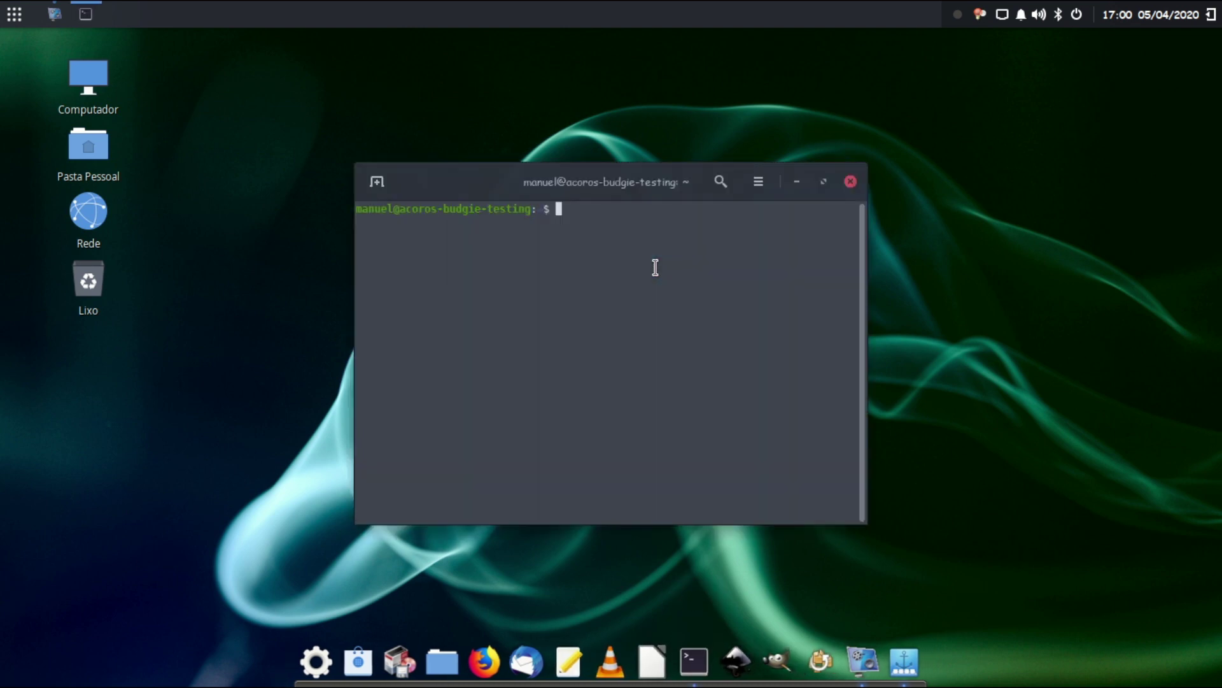
text(si)
text(udo )
text(apt )
text(-t install bud)
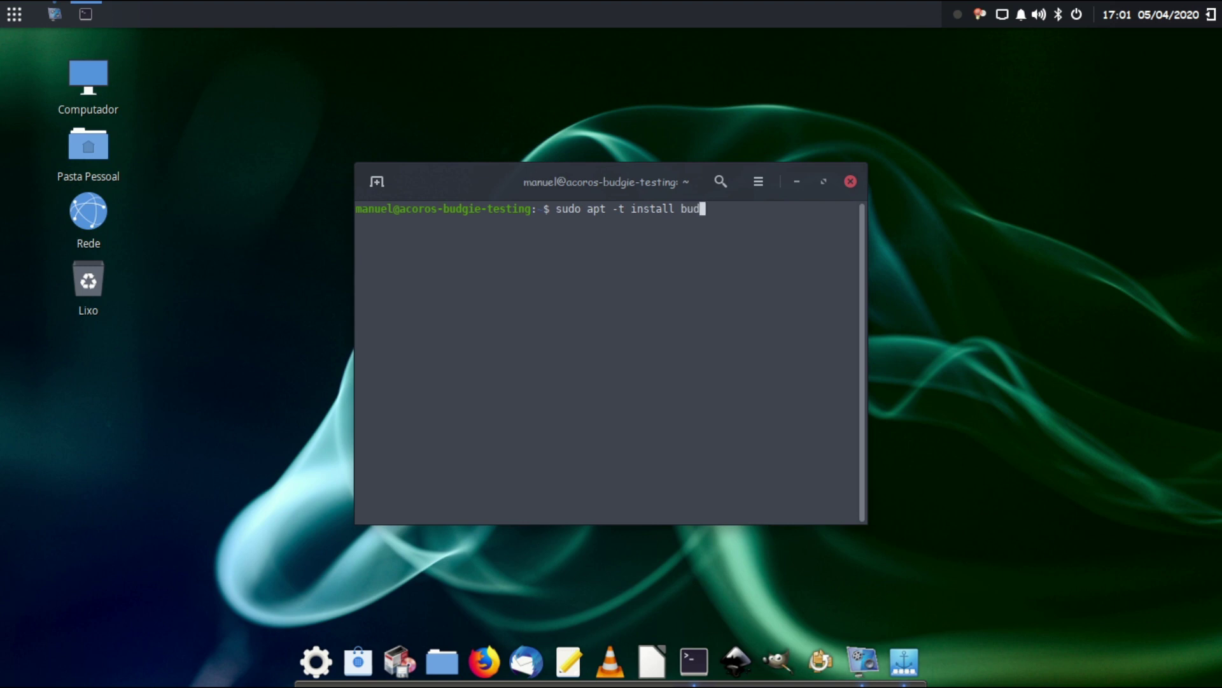
text(gie)
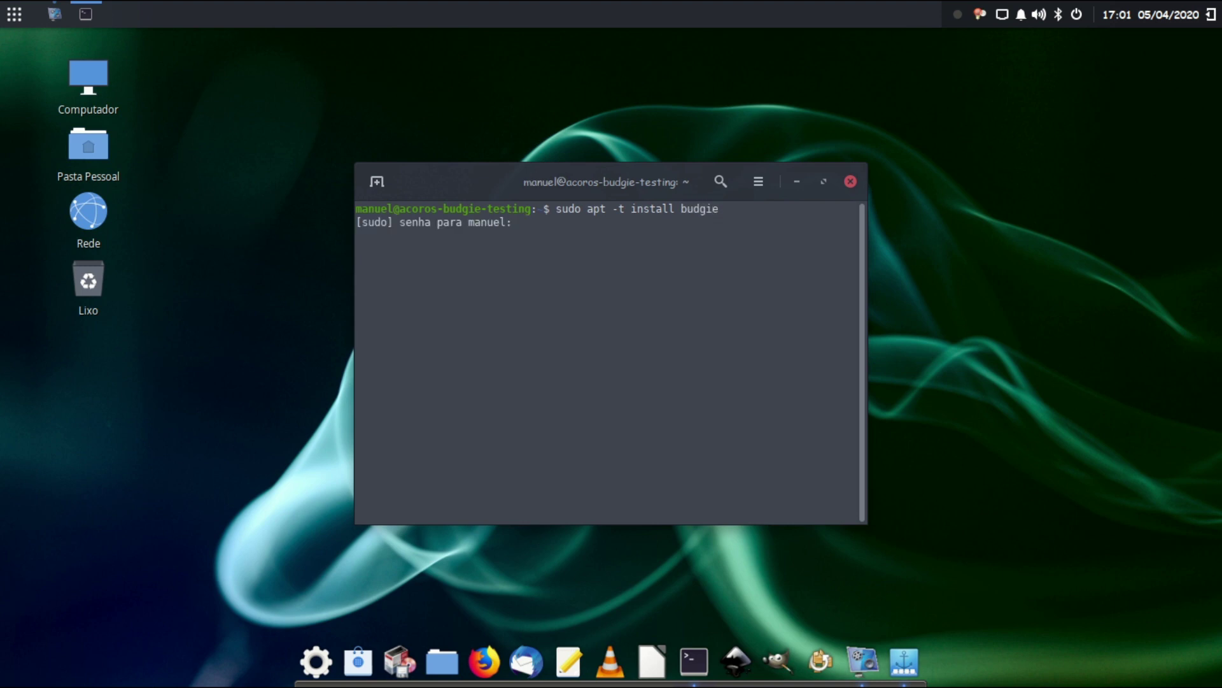
key(Return)
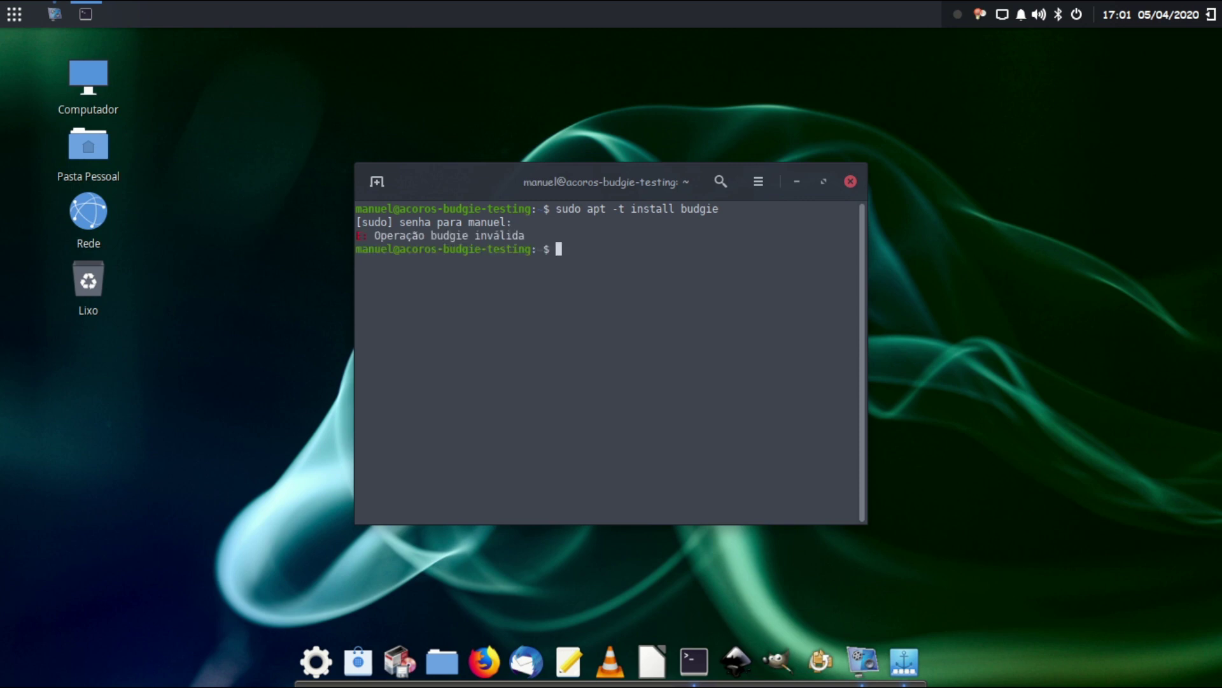
Step: Try the install command again with the unstable release added: sudo apt -t unstable install budgie
key(Up)
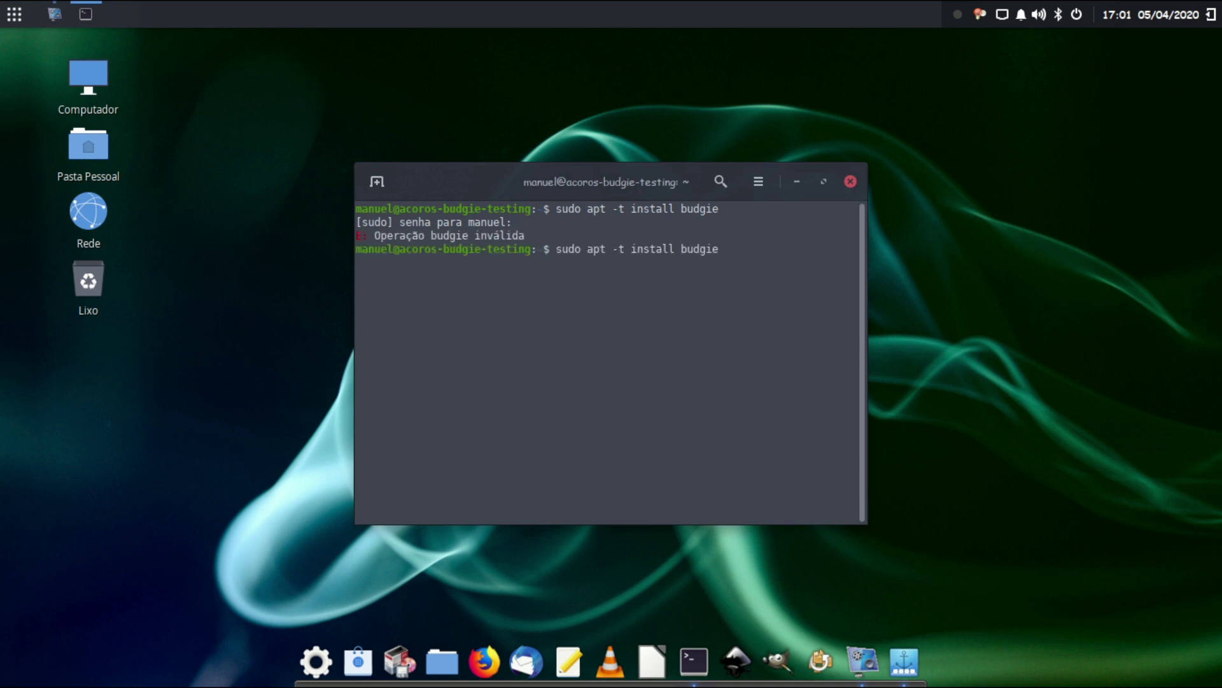
key(Left)
key(Left)
key(Left)
key(Left)
key(Left)
key(Left)
key(Left)
key(Left)
key(Left)
text(unstable)
key(Return)
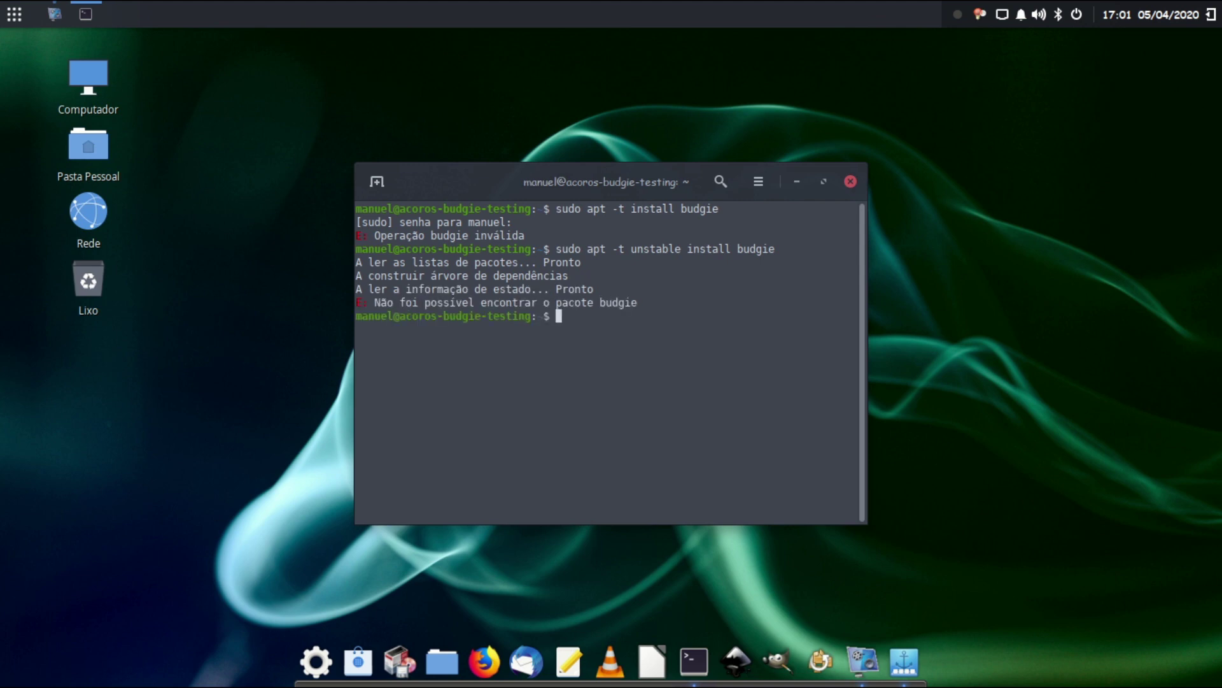
Step: Retry installing the budgie package from the unstable release, and close the terminal
key(Up)
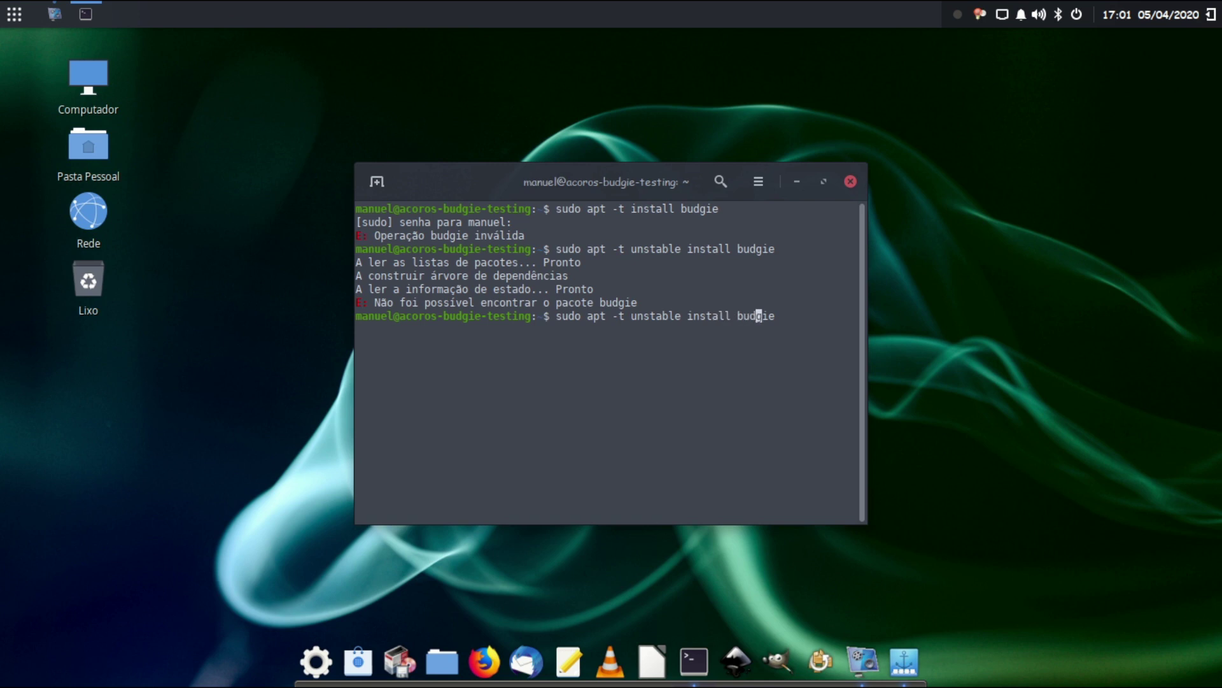
key(Left)
key(Left)
key(Left)
text(g)
key(BackSpace)
key(BackSpace)
key(BackSpace)
key(BackSpace)
key(Right)
key(Right)
key(Right)
text(budgi)
key(Return)
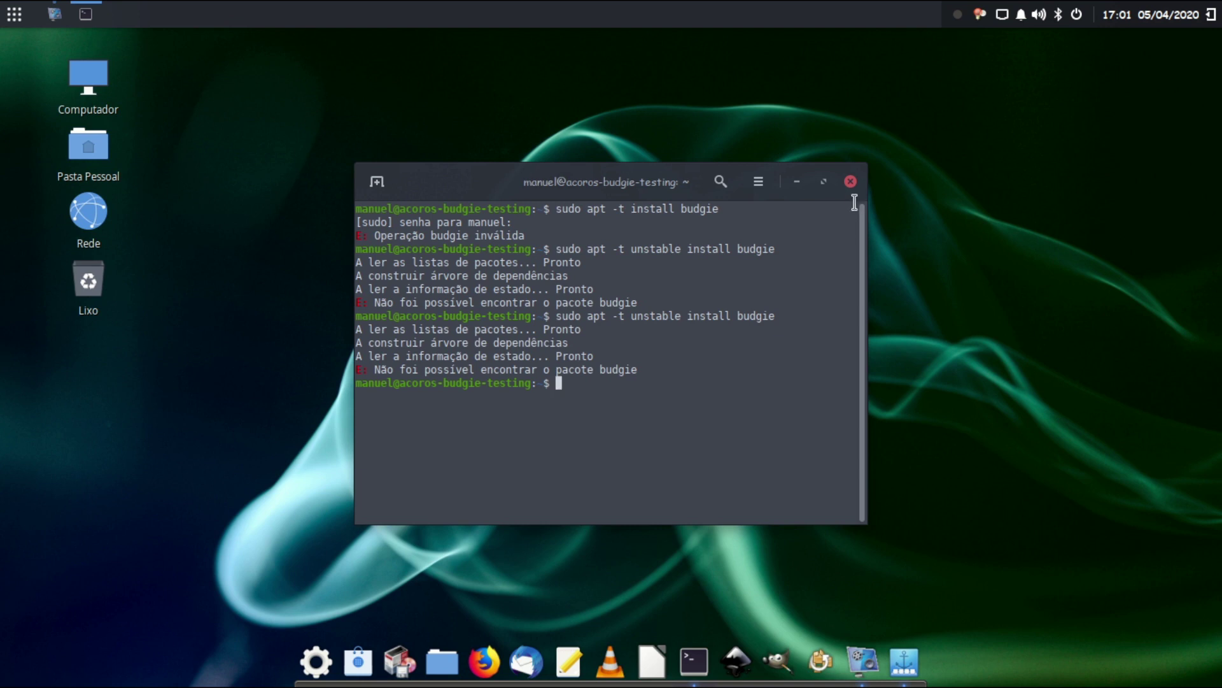
click(850, 181)
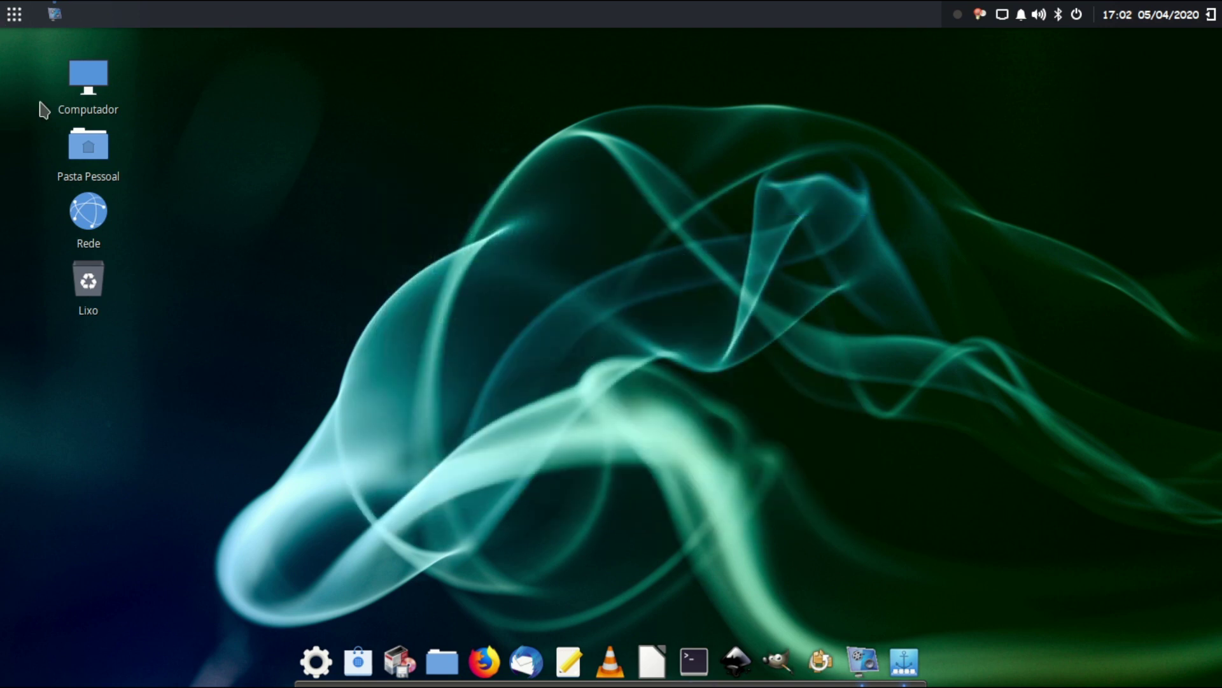
Step: Open Computador to view the drives, shift its window slightly, and open Sistema de ficheiros
double_click(88, 80)
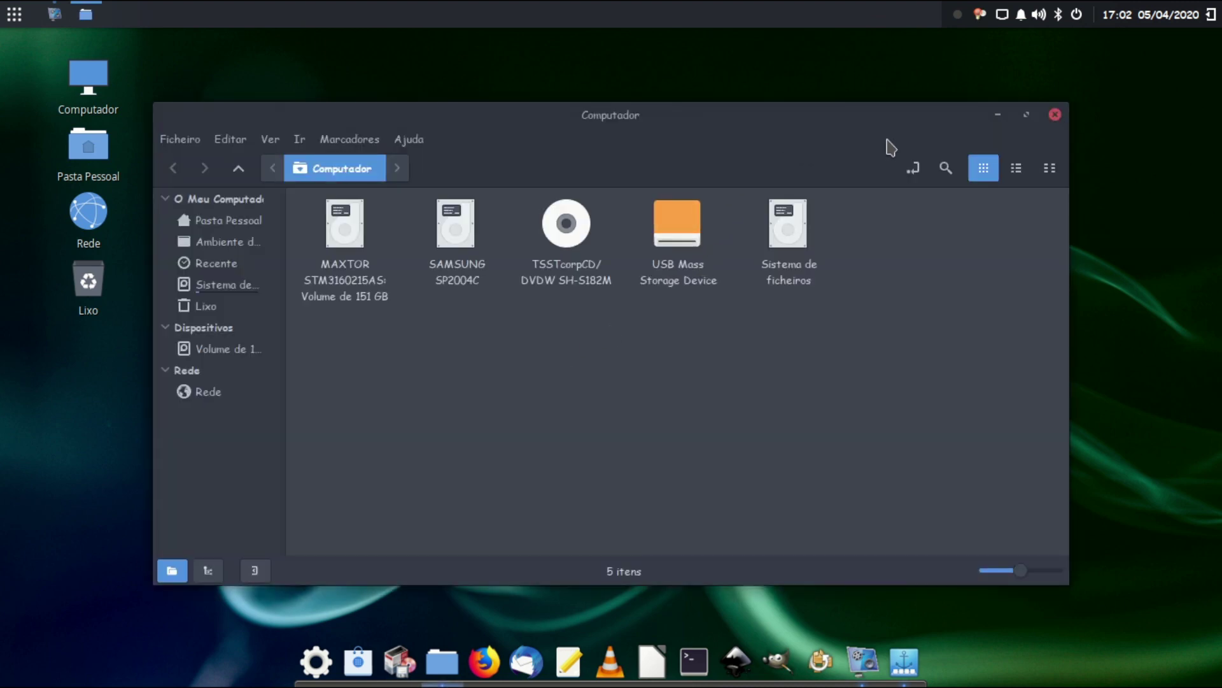
click(663, 288)
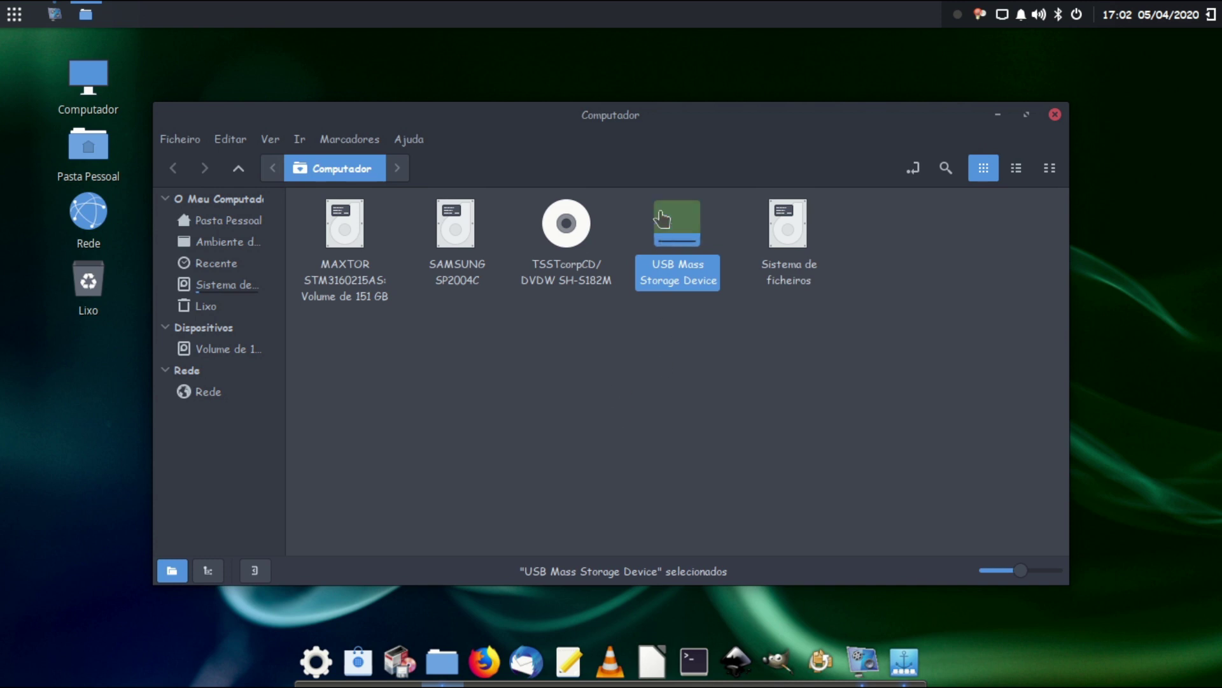
drag(656, 137, 692, 123)
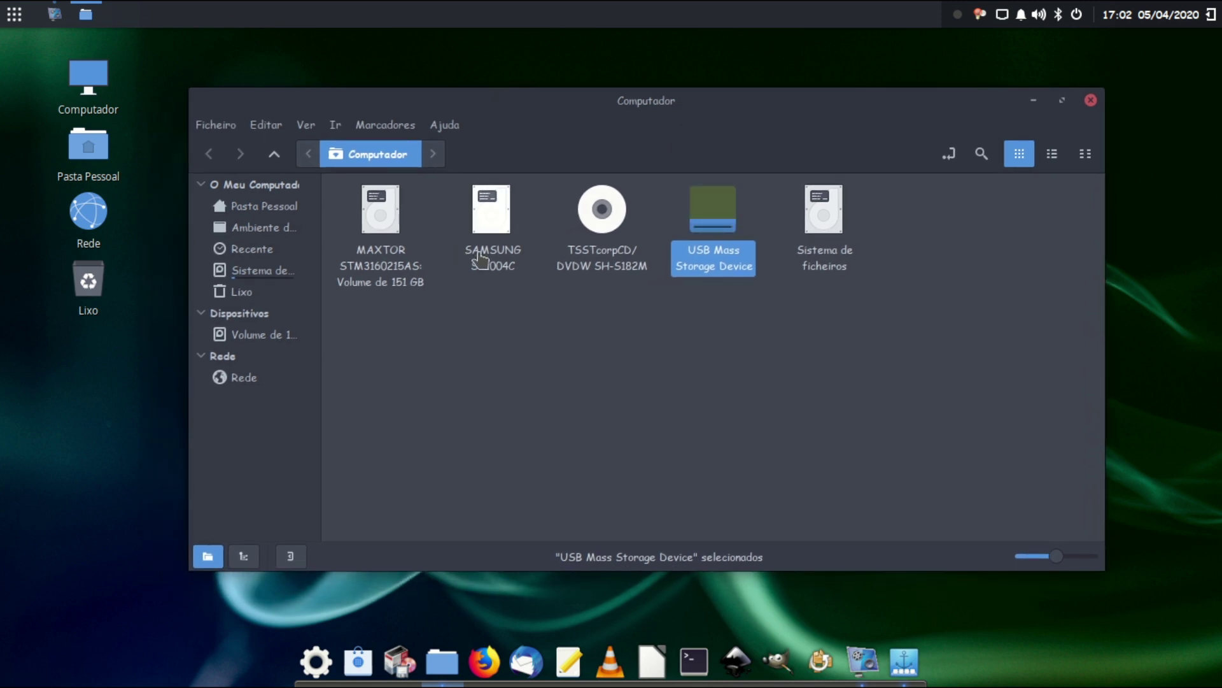
double_click(827, 213)
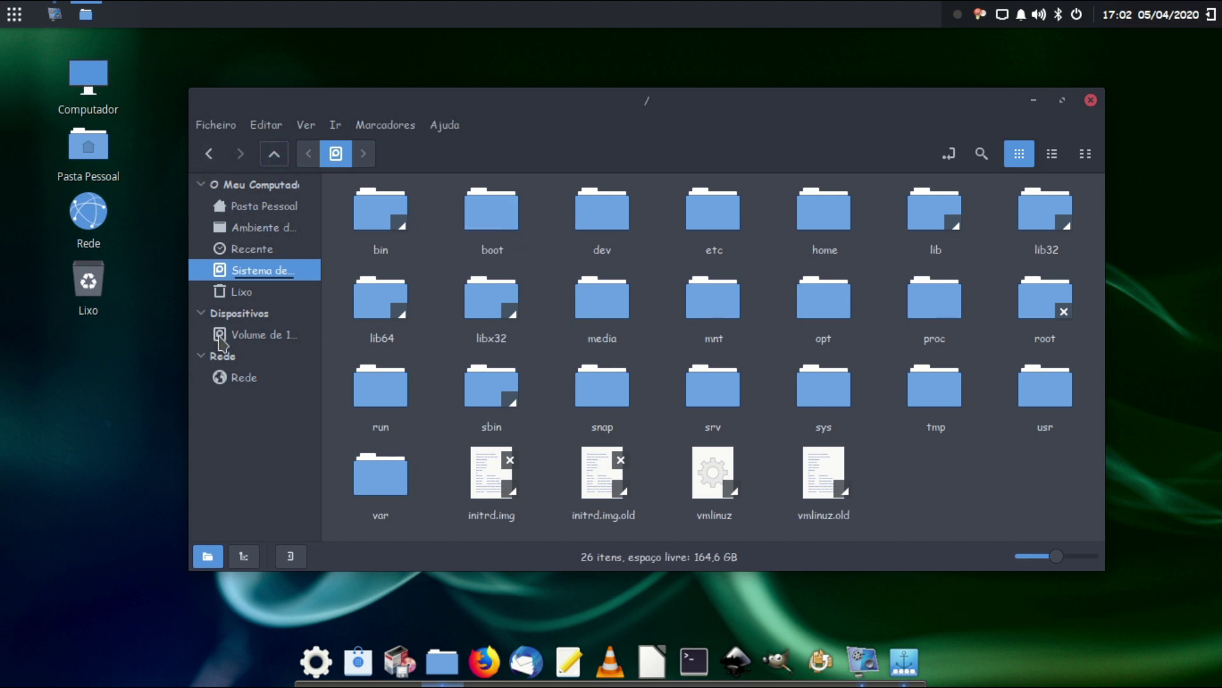
Step: Return to Computador, mount and open the MAXTOR 151 GB volume by entering the account password, and close the file manager
click(209, 152)
double_click(390, 208)
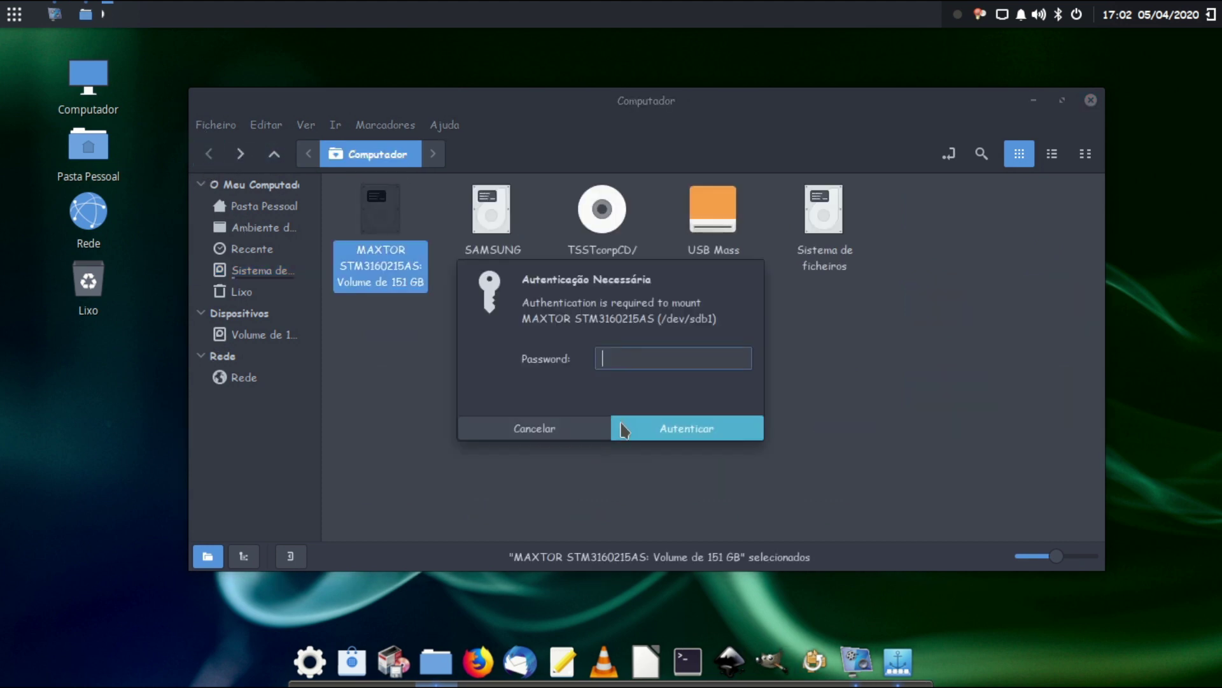
text(•••)
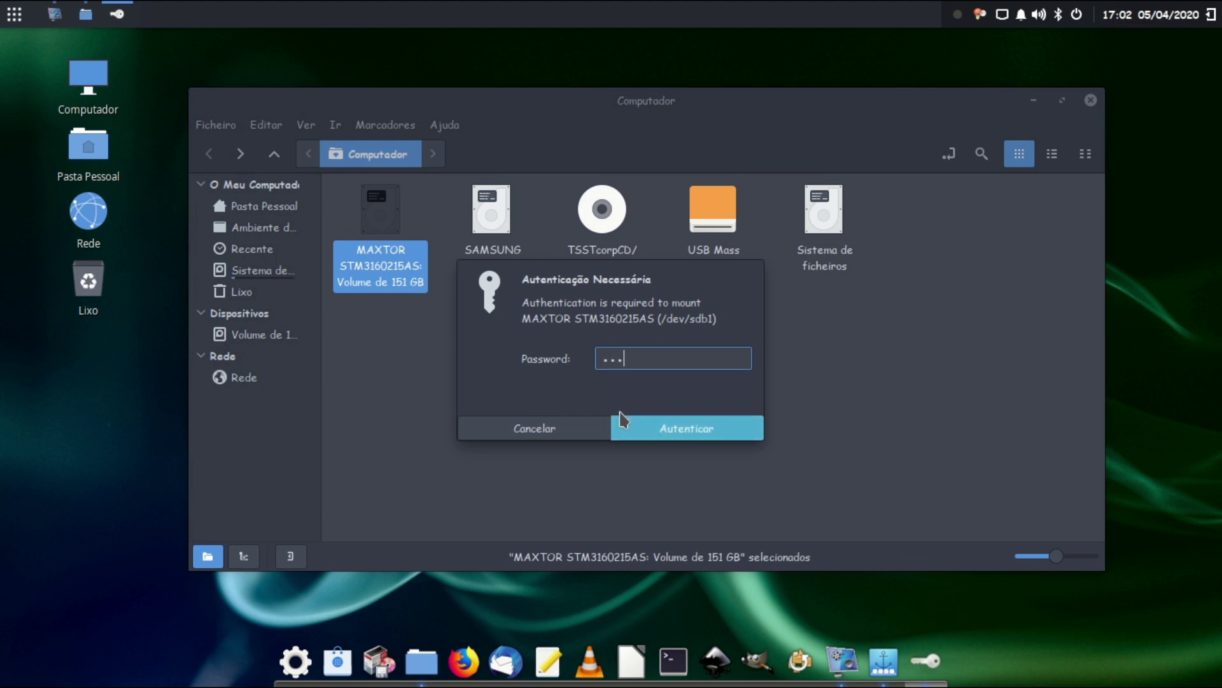
text(•)
click(621, 421)
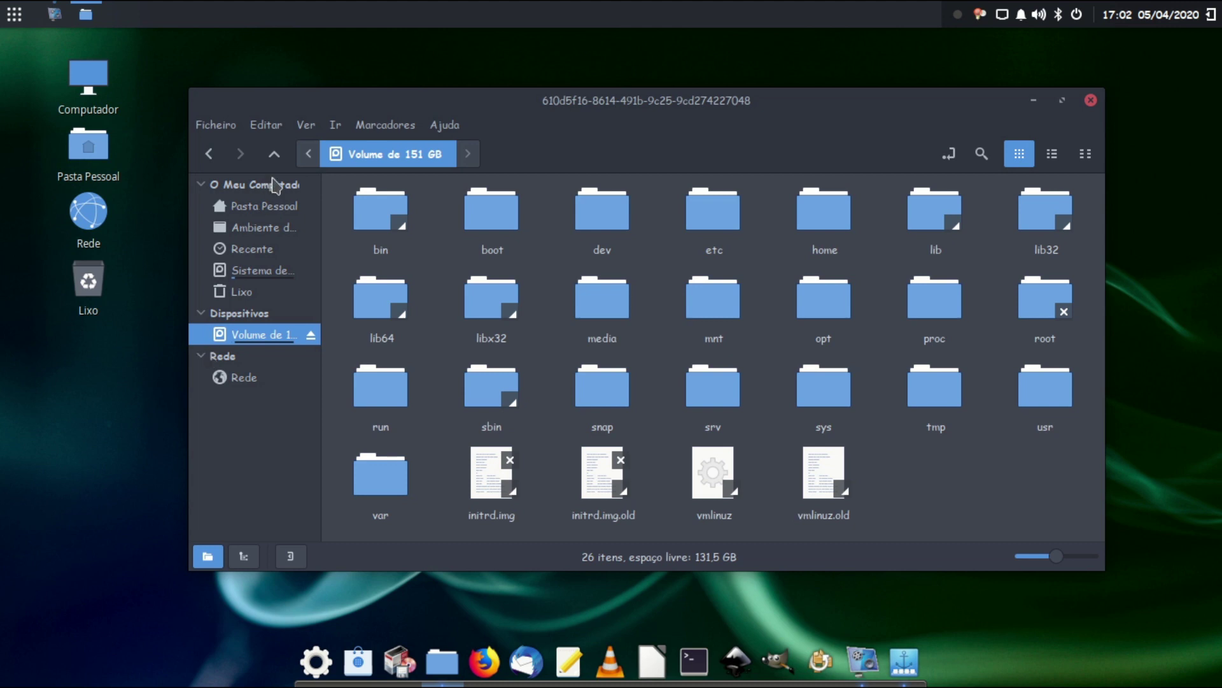
click(1091, 100)
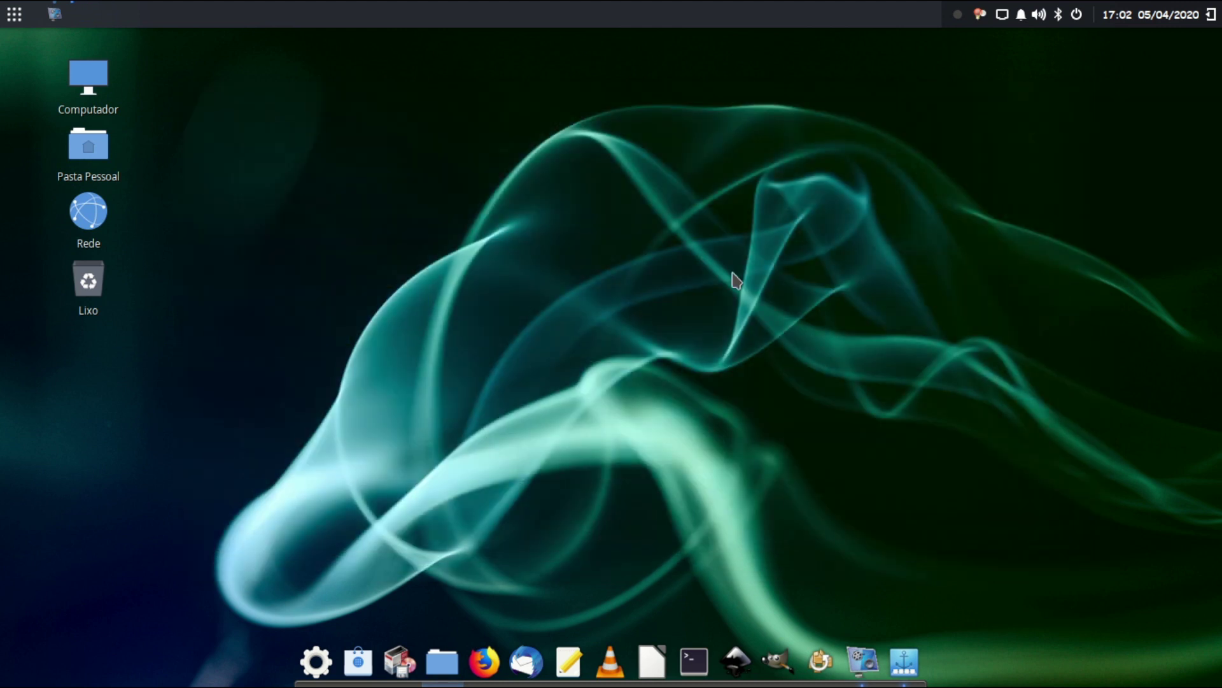
right_click(562, 247)
click(1122, 120)
drag(1125, 116, 120, 554)
drag(166, 519, 919, 166)
Step: Open a terminal, enlarge its text by two zoom levels, and move the window clear of the dock
click(694, 661)
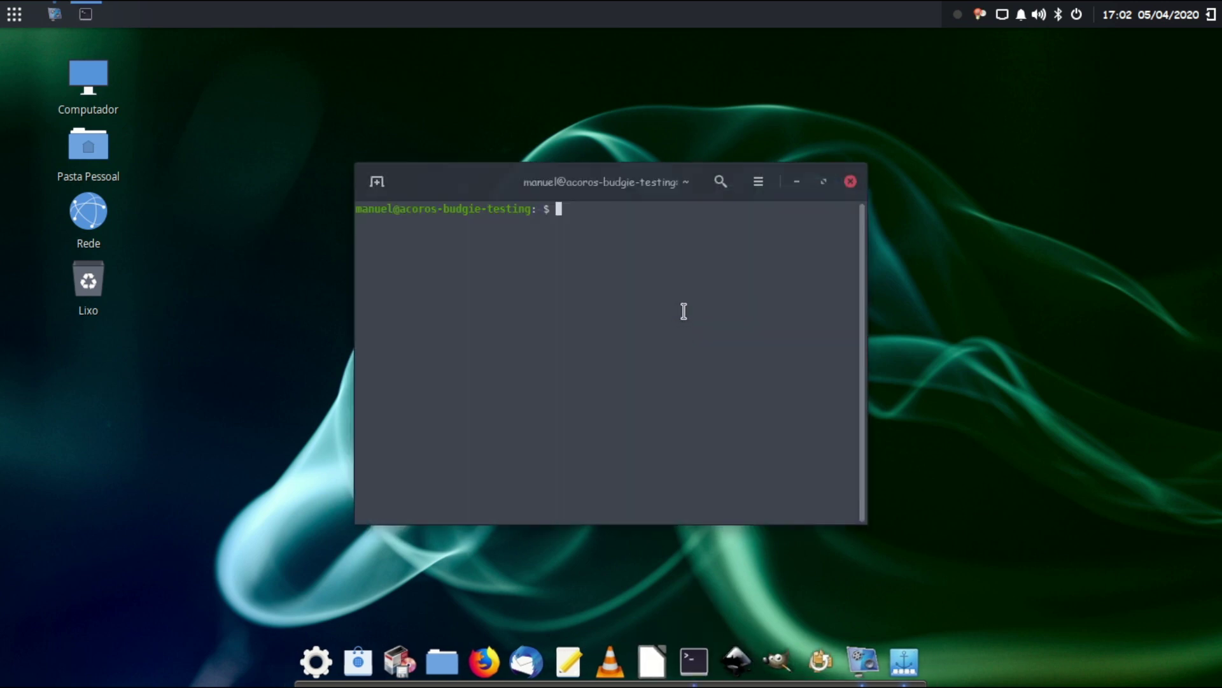
click(764, 190)
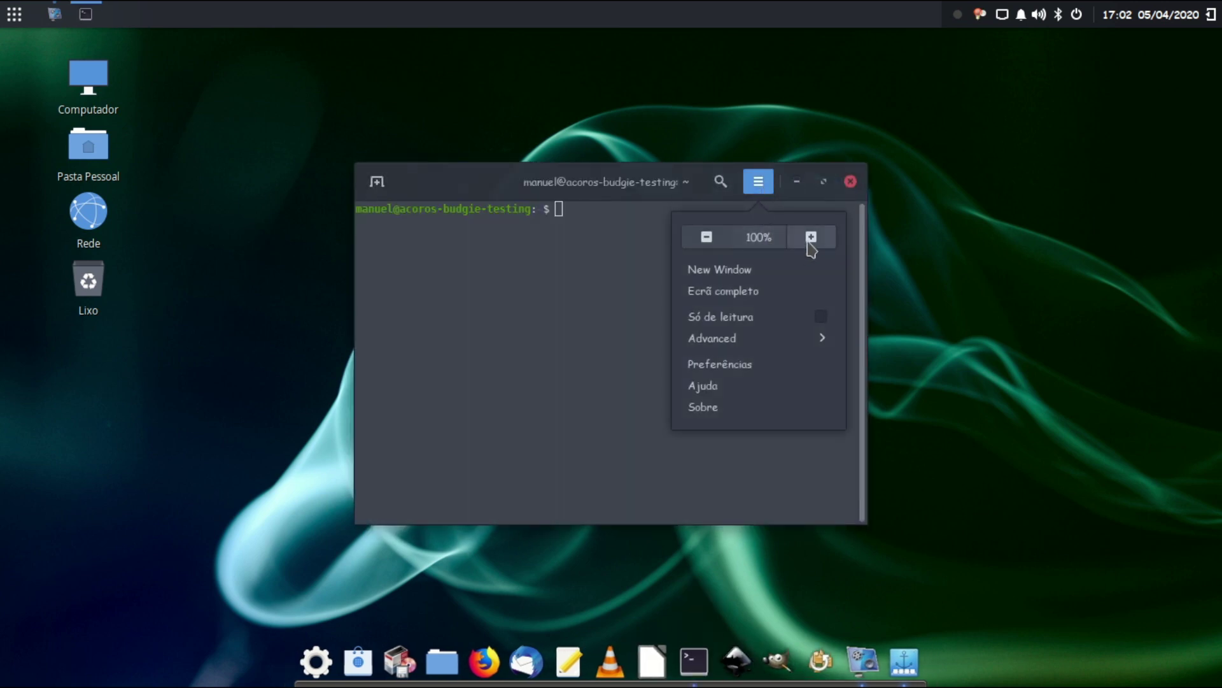
click(810, 237)
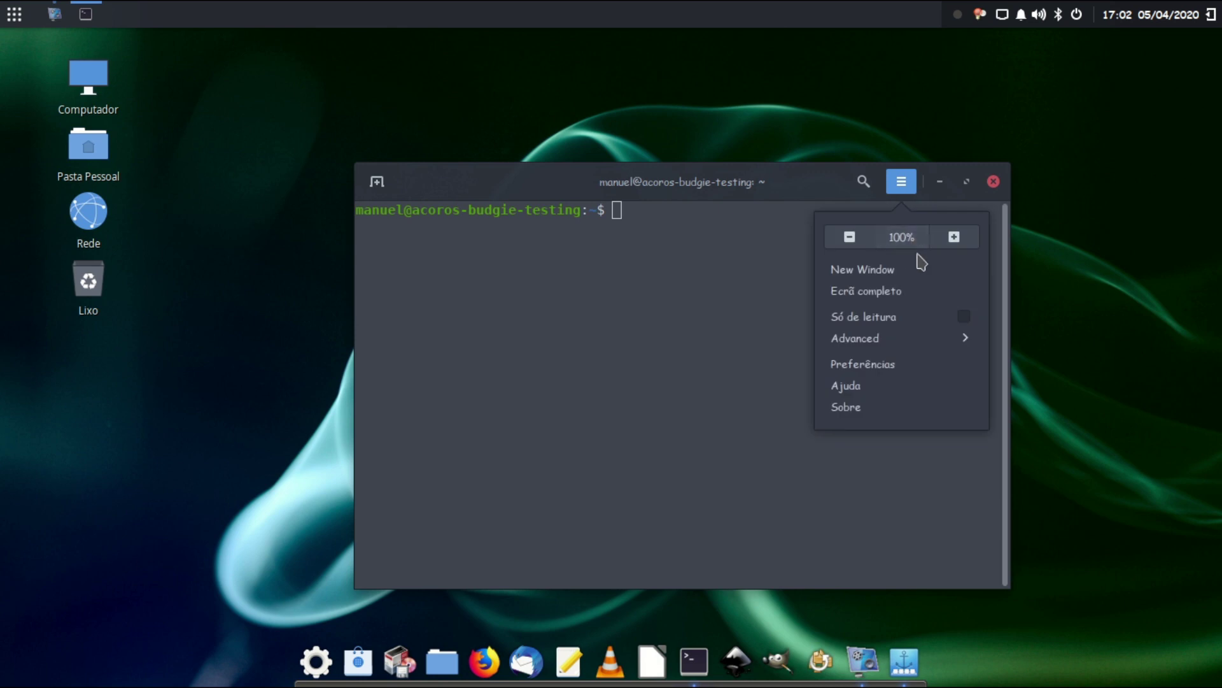
click(954, 237)
drag(770, 194, 628, 102)
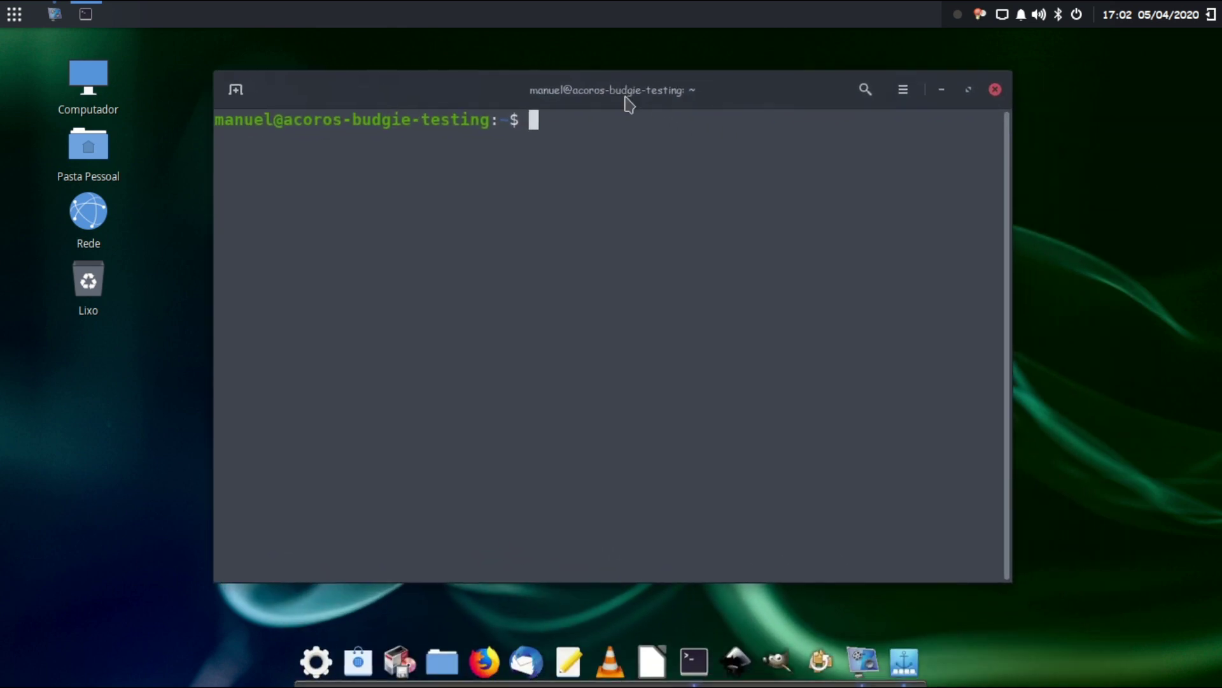
Step: Run htop to inspect the running processes and memory use, and close the terminal despite the running process
text(htop)
key(Return)
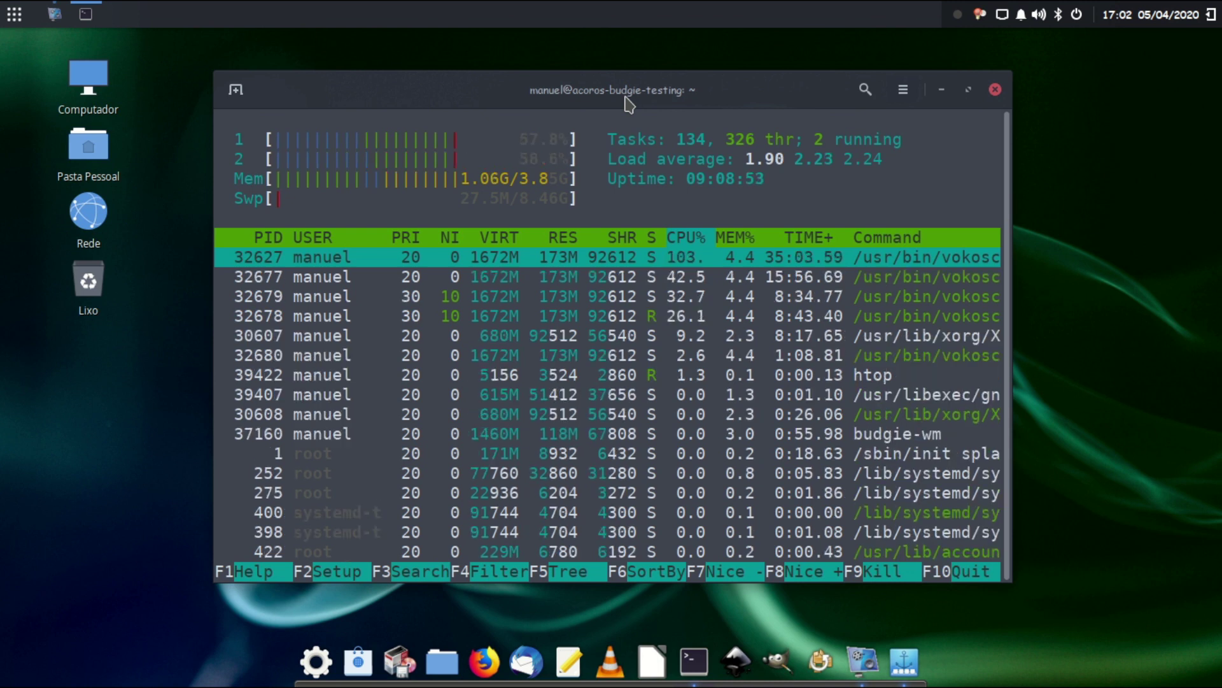
click(996, 89)
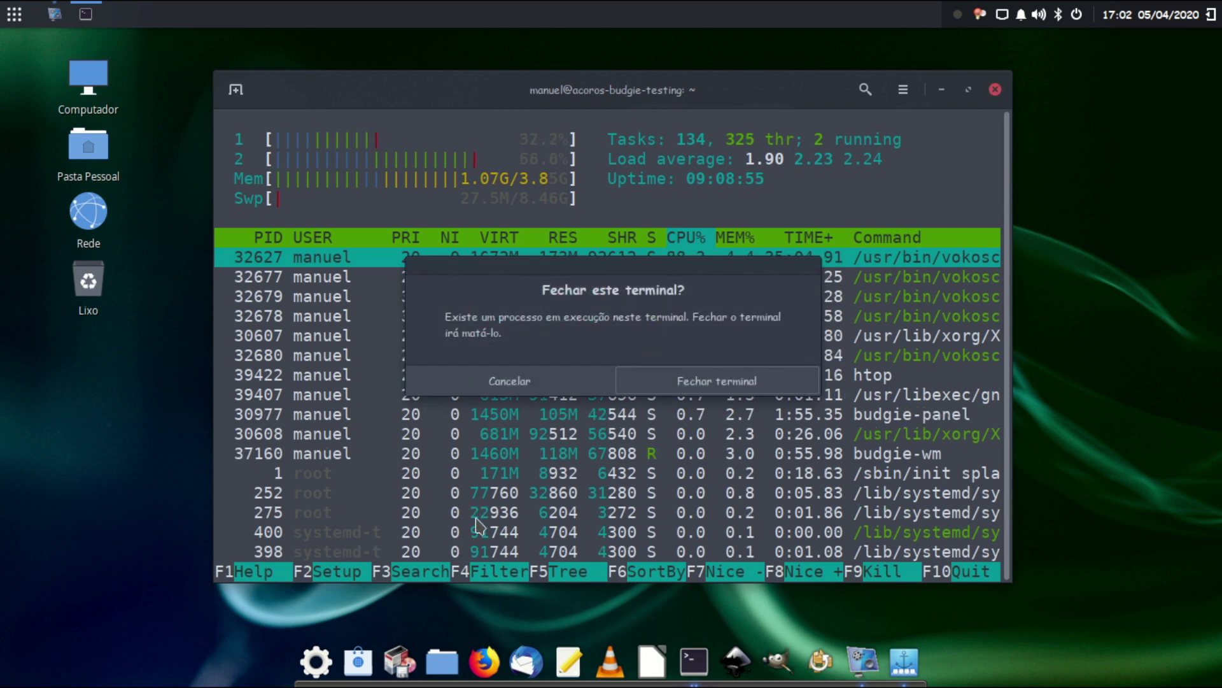
click(664, 380)
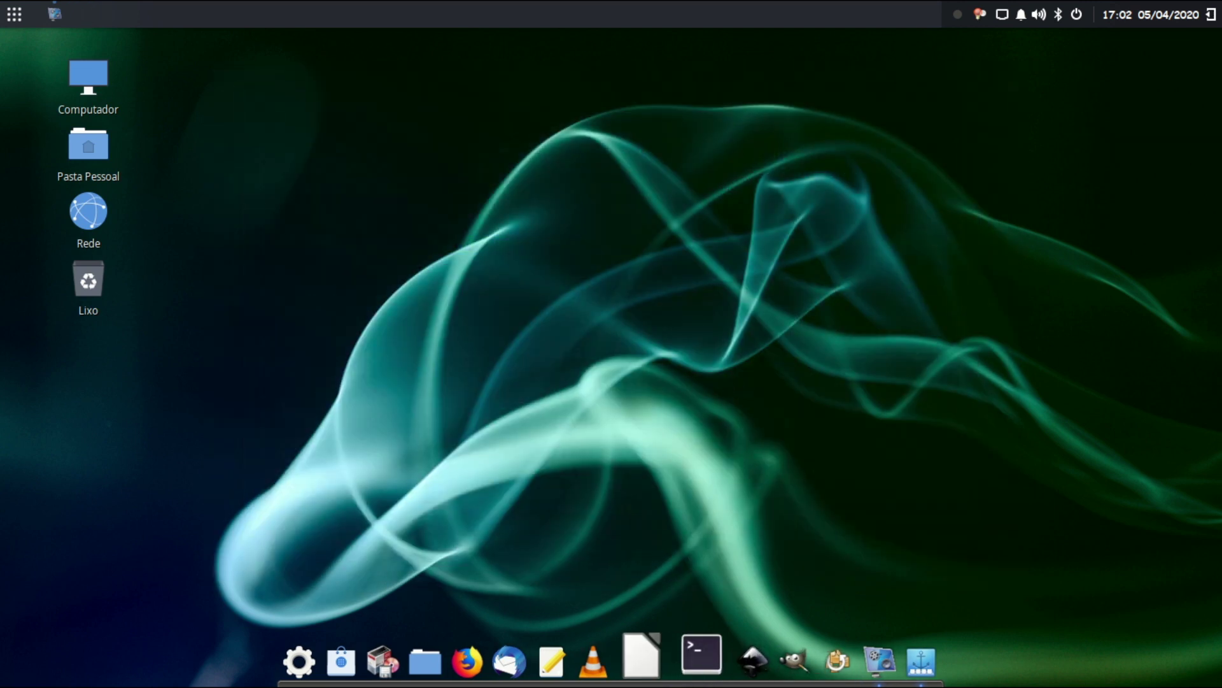
Step: Open a new terminal, zoom its text in two levels again, and reposition the window
click(701, 654)
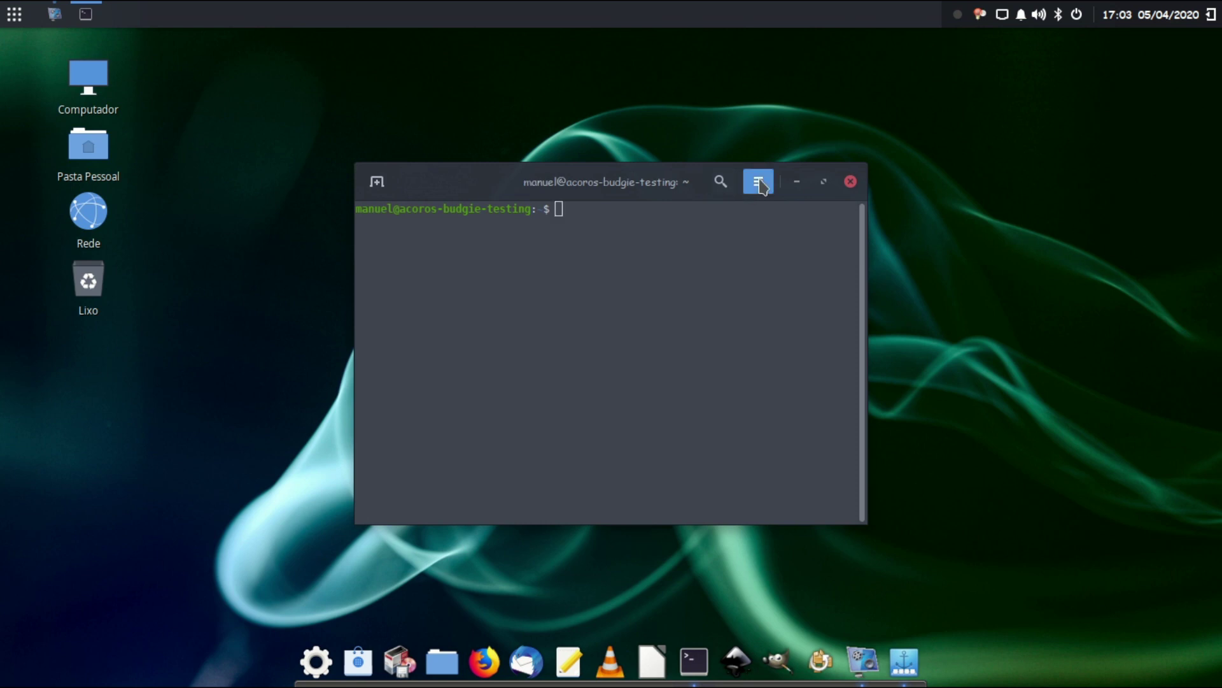
click(762, 186)
click(810, 239)
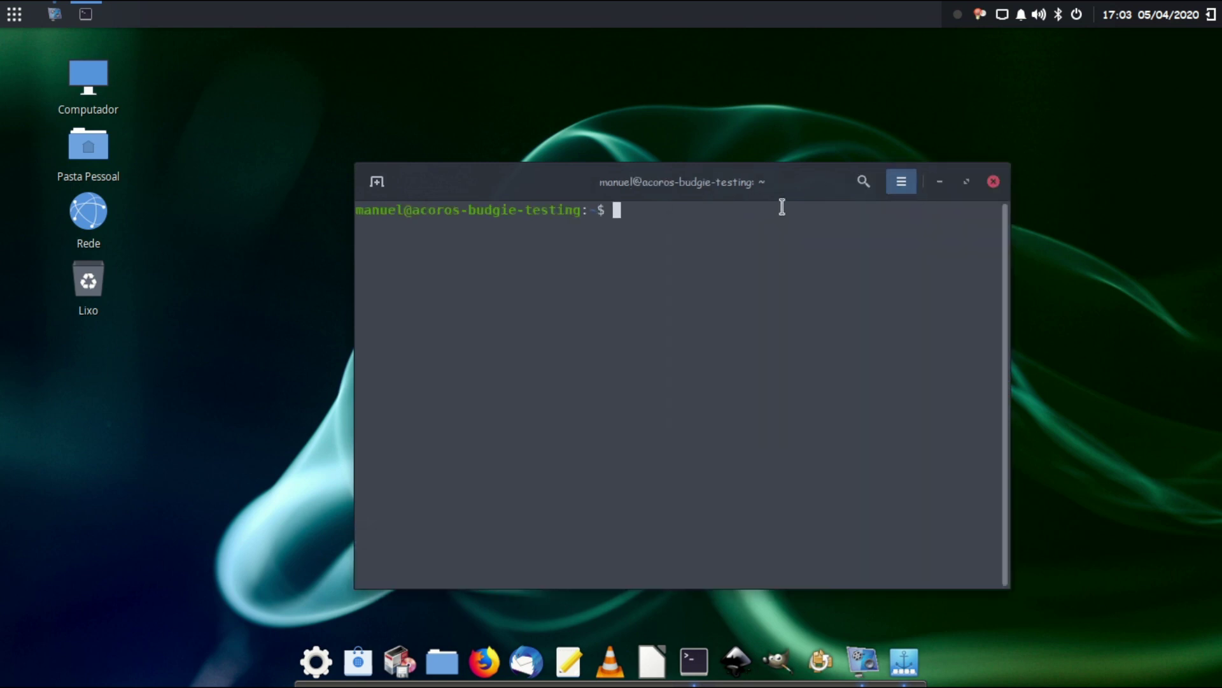
click(901, 188)
click(949, 237)
drag(819, 200, 655, 108)
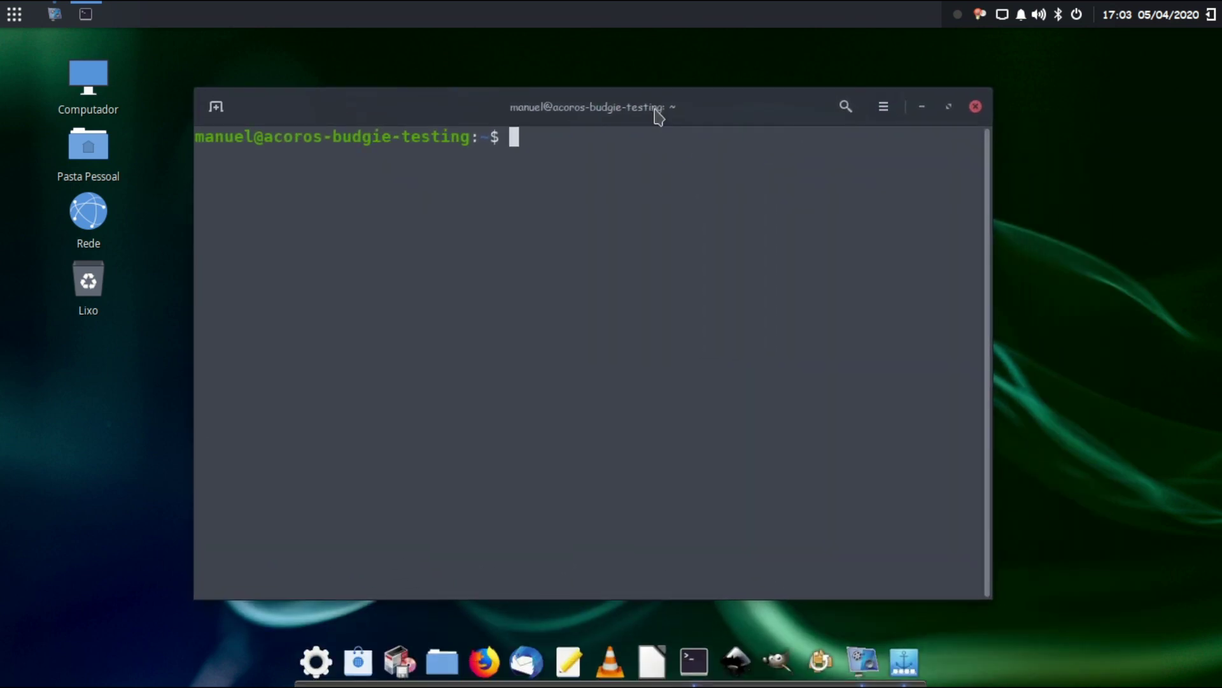
Step: Check the kernel and distribution details with uname -a and cat /etc/os-release, and close the terminal
text(uname -a)
key(Return)
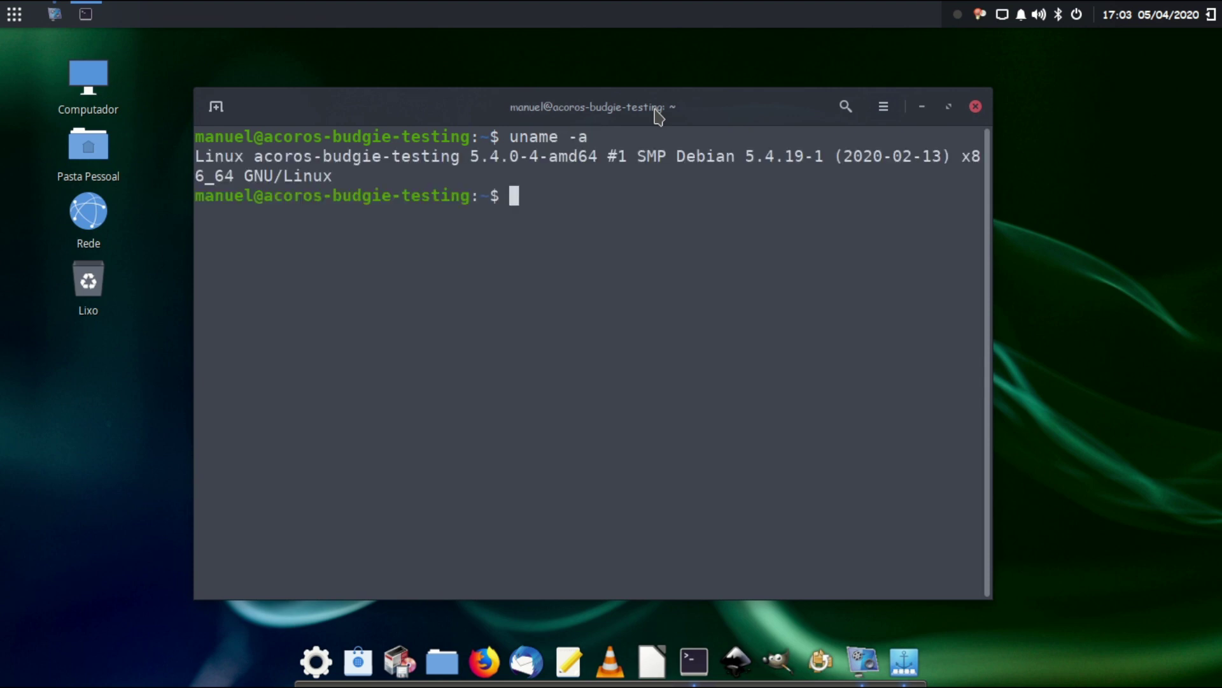
text(cat /etc/so)
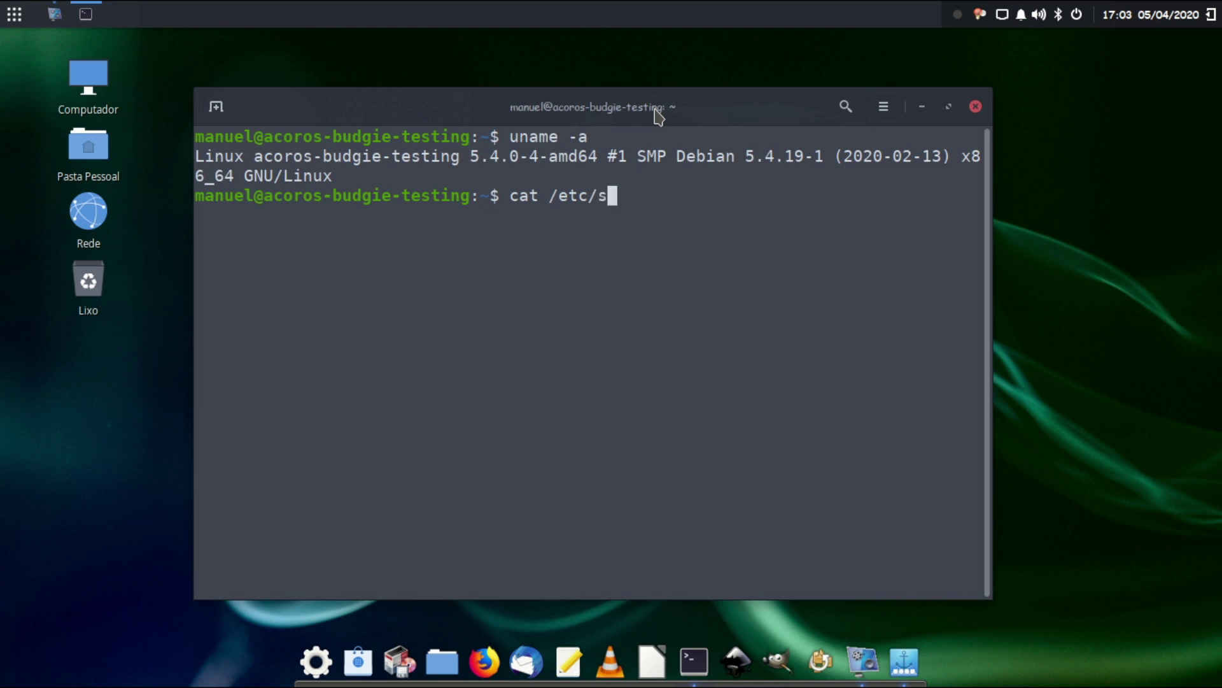
key(BackSpace)
text(os)
key(Tab)
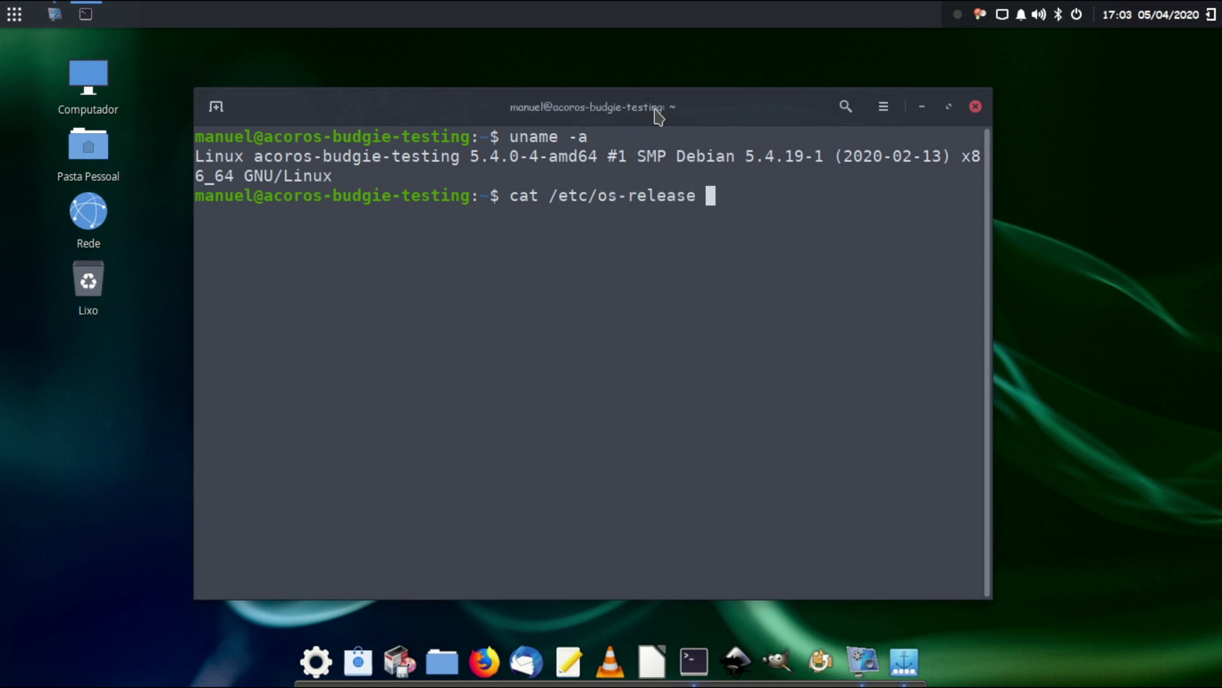
key(Return)
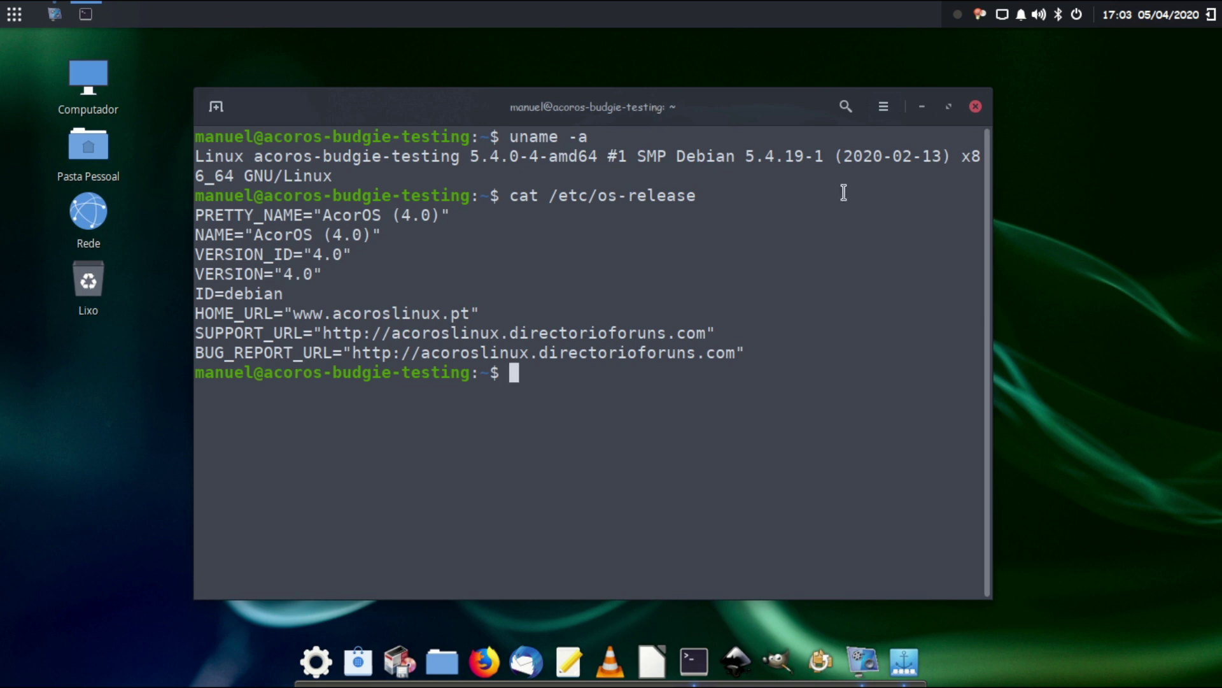
click(976, 107)
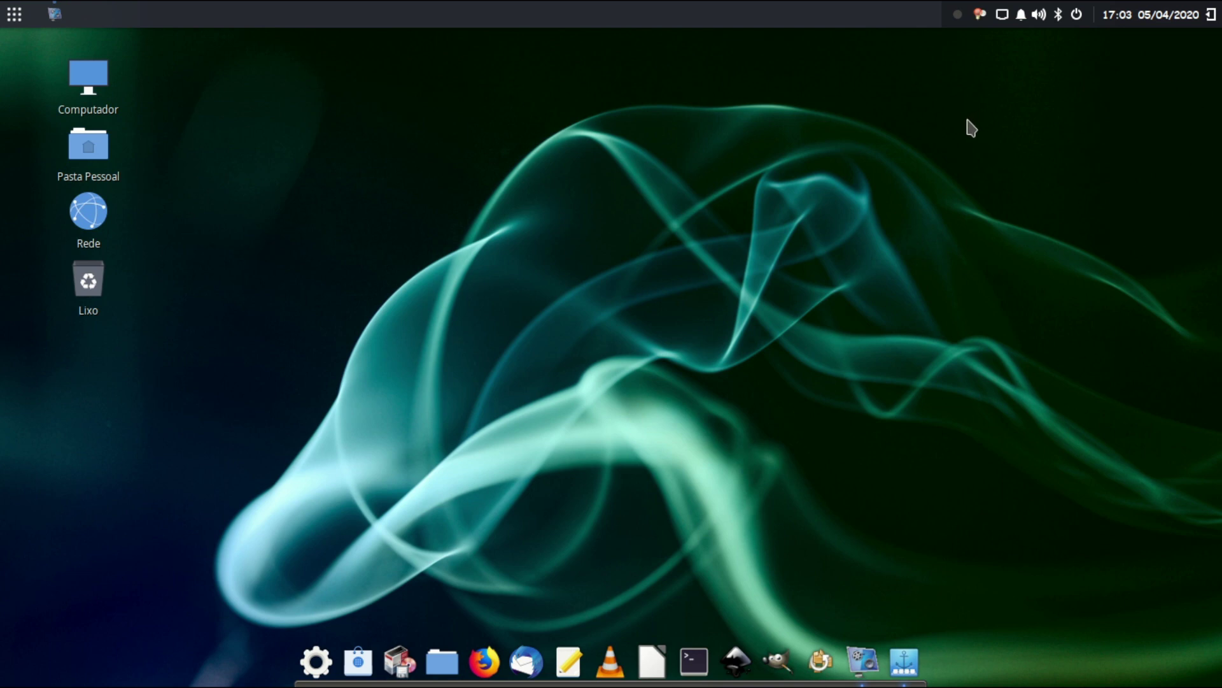
Step: Switch to the vokoscreenNG window to view the recording controls
click(55, 14)
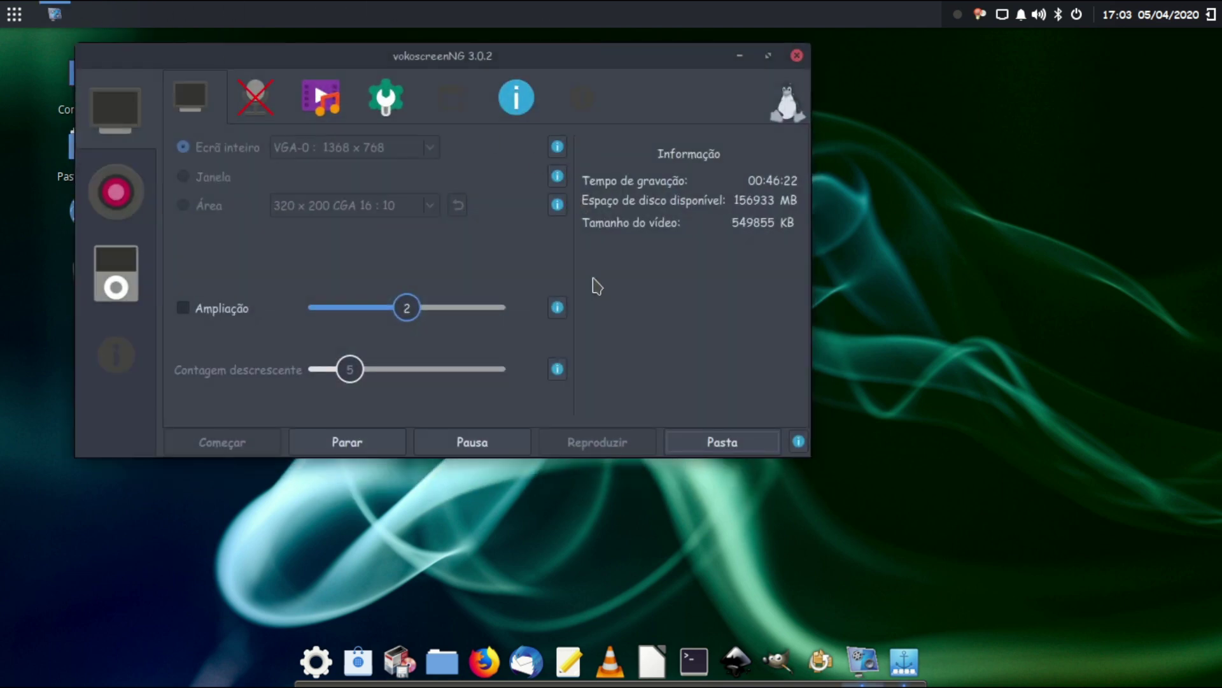